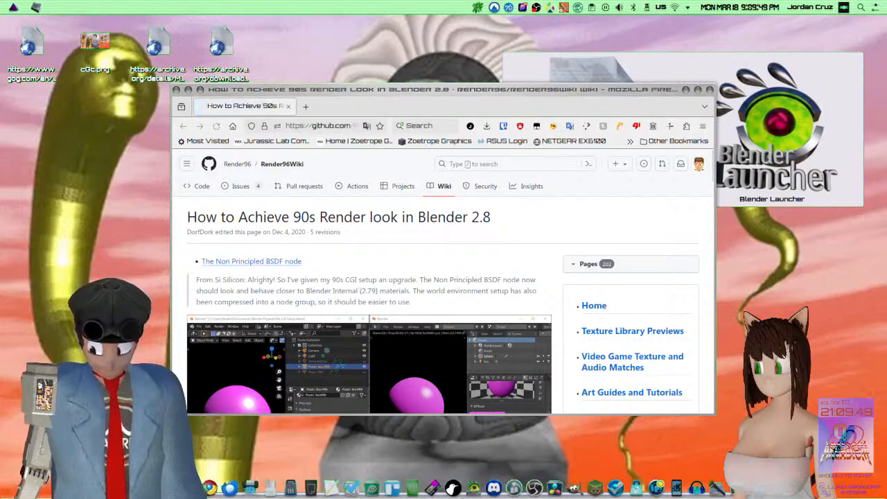
# Switch to the Default desktop activity, reload the YouTube live chat page and return to the Streaming activity
pyautogui.click(36, 8)
pyautogui.click(60, 144)
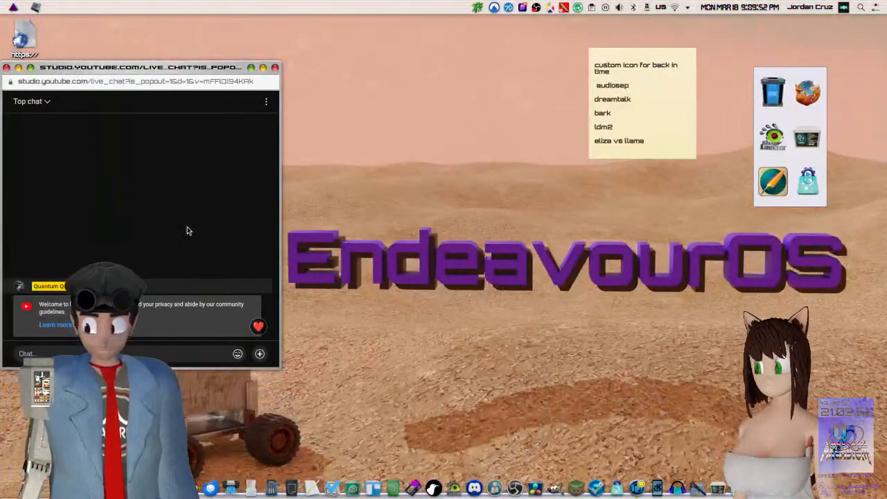
pyautogui.rightClick(188, 229)
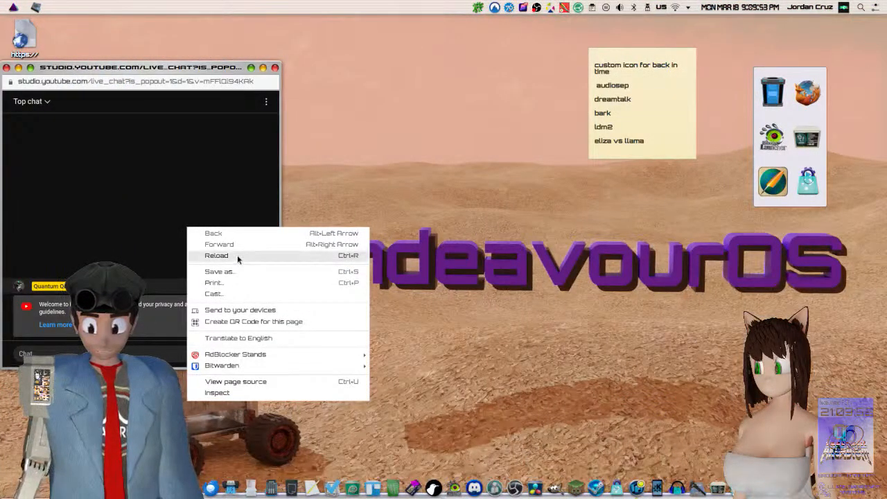
pyautogui.click(225, 256)
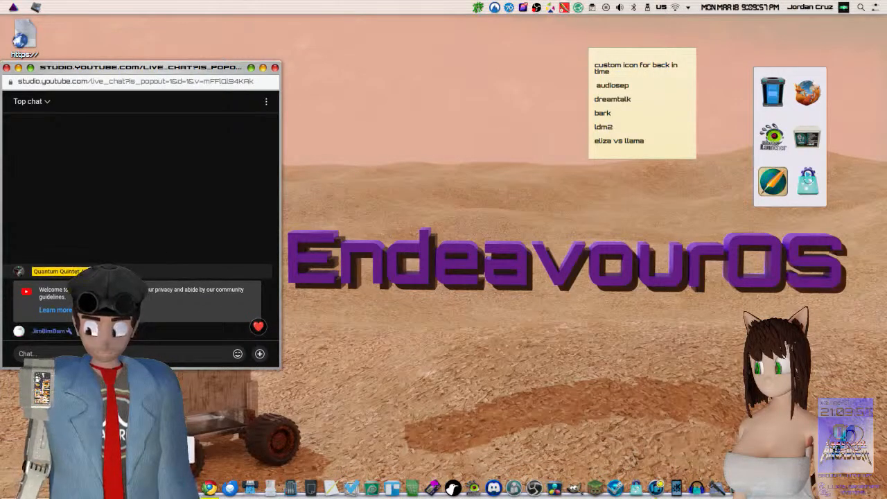
pyautogui.press('super+q')
pyautogui.click(99, 138)
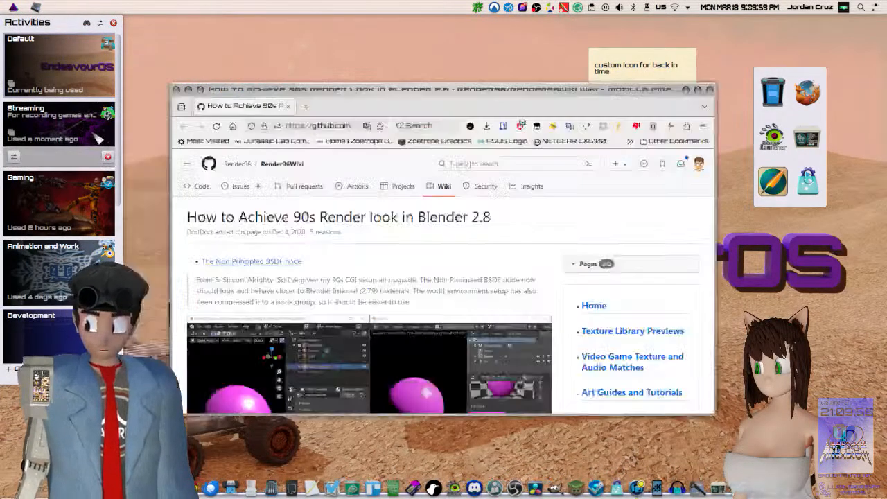
# Maximize the Firefox window showing the wiki page How to Achieve 90s Render look in Blender 2.8
pyautogui.click(624, 189)
pyautogui.moveTo(582, 99); pyautogui.dragTo(440, 52)
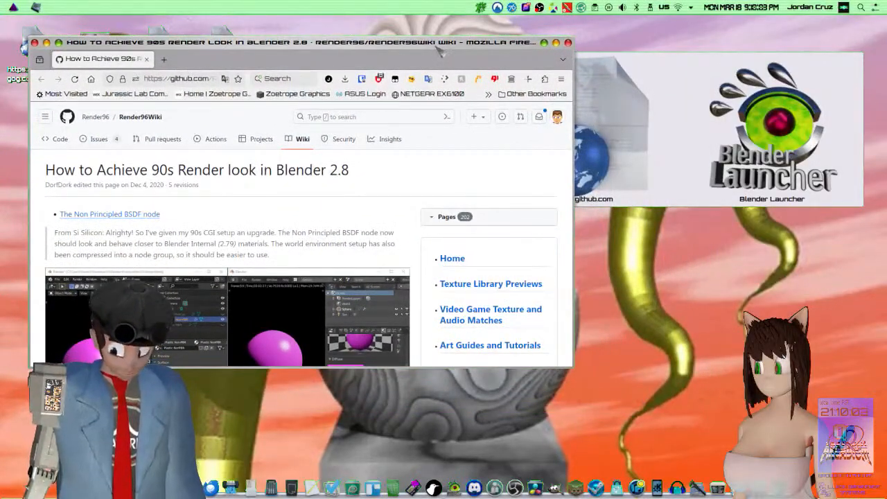
pyautogui.scroll(-1, 252, 202)
pyautogui.scroll(1, 254, 200)
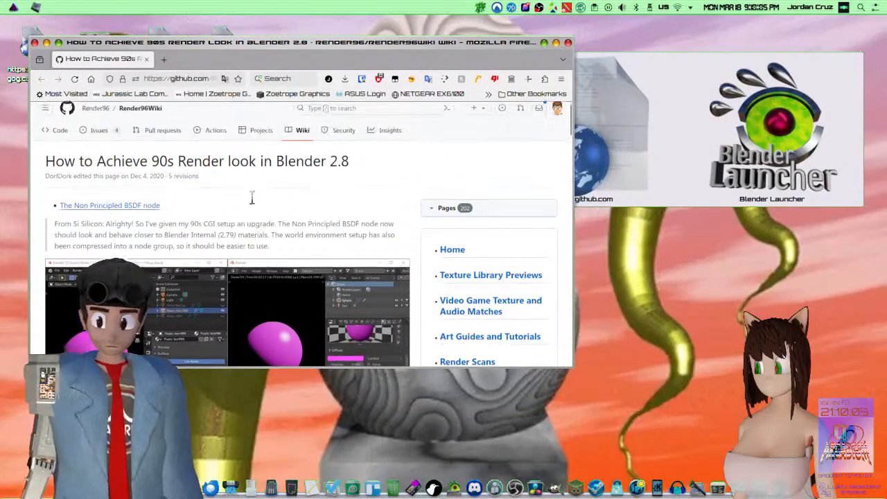
pyautogui.moveTo(327, 49); pyautogui.dragTo(403, 109)
pyautogui.doubleClick(411, 116)
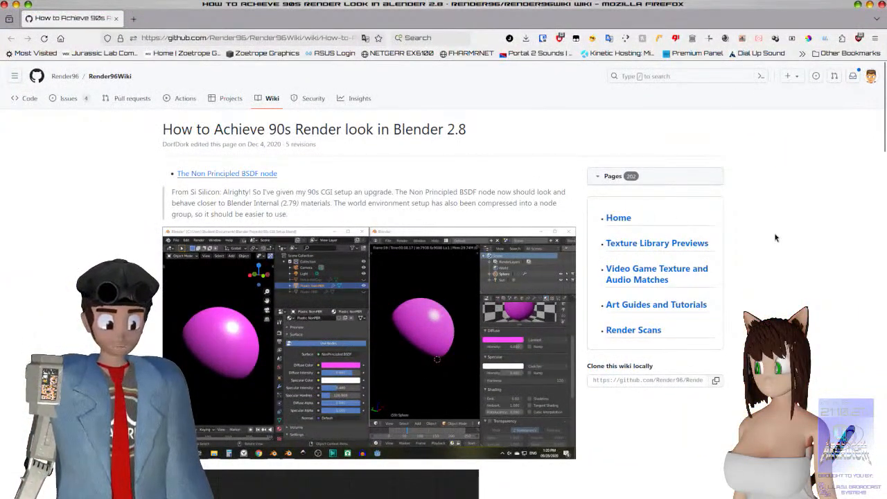
# Look over the Render96Wiki page on the 90s render look, including the sphere comparison and World node images
pyautogui.scroll(-1, 489, 189)
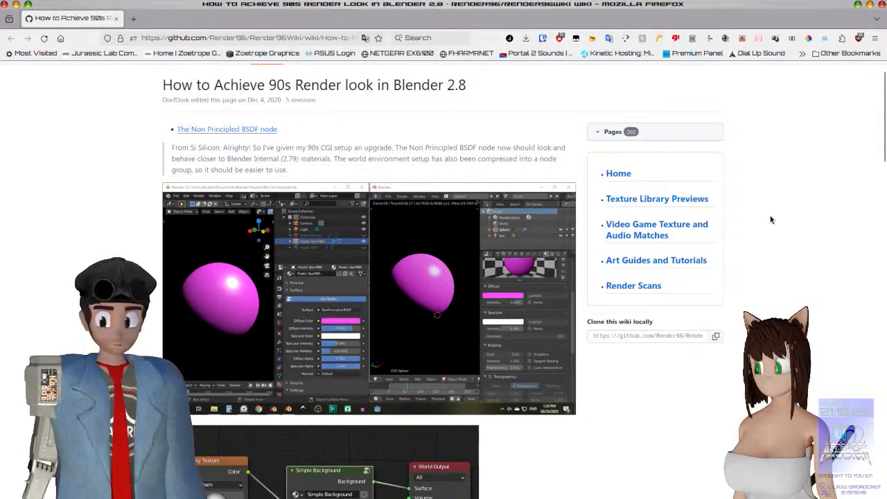
pyautogui.scroll(1, 319, 151)
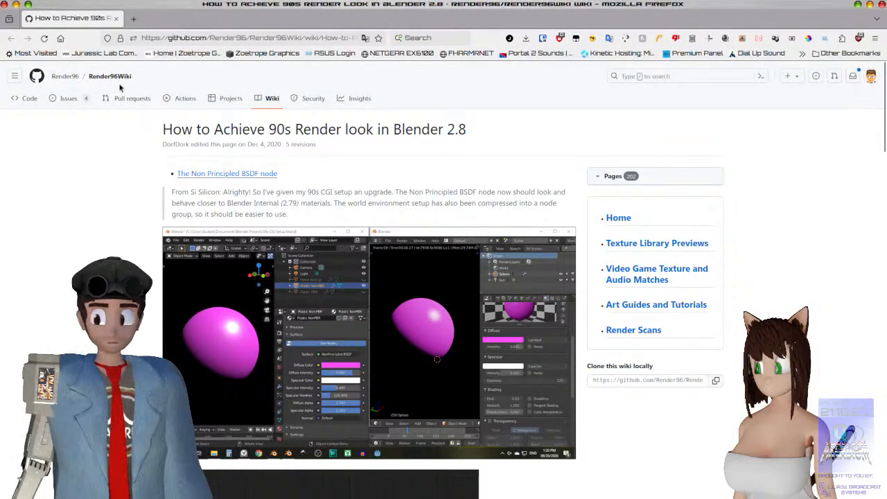
pyautogui.moveTo(132, 76); pyautogui.dragTo(89, 80)
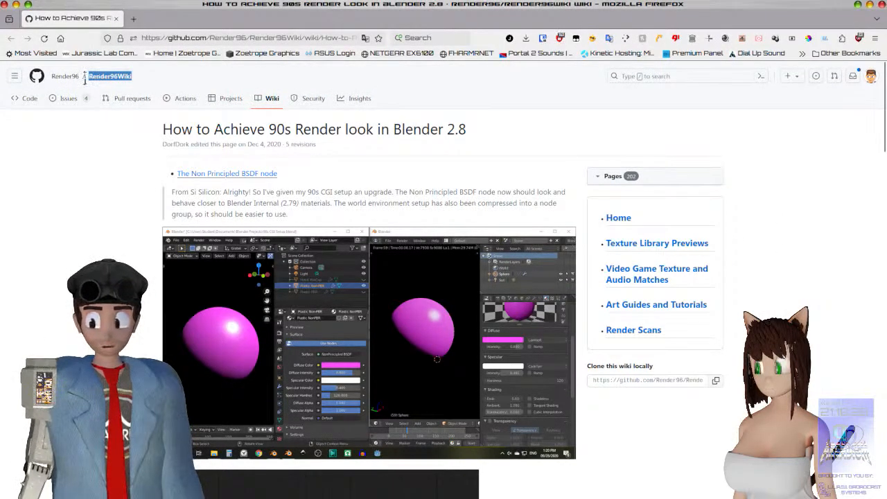
pyautogui.click(85, 156)
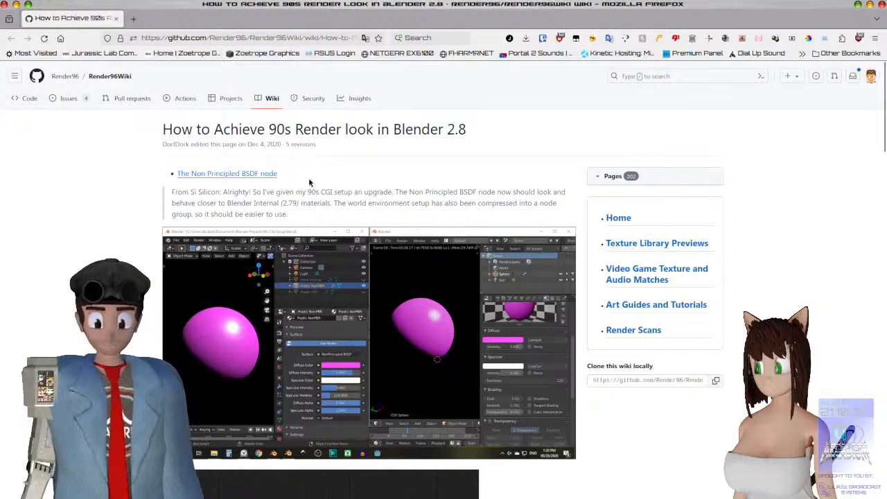
pyautogui.scroll(-4, 301, 183)
pyautogui.scroll(-1, 421, 226)
pyautogui.scroll(3, 444, 327)
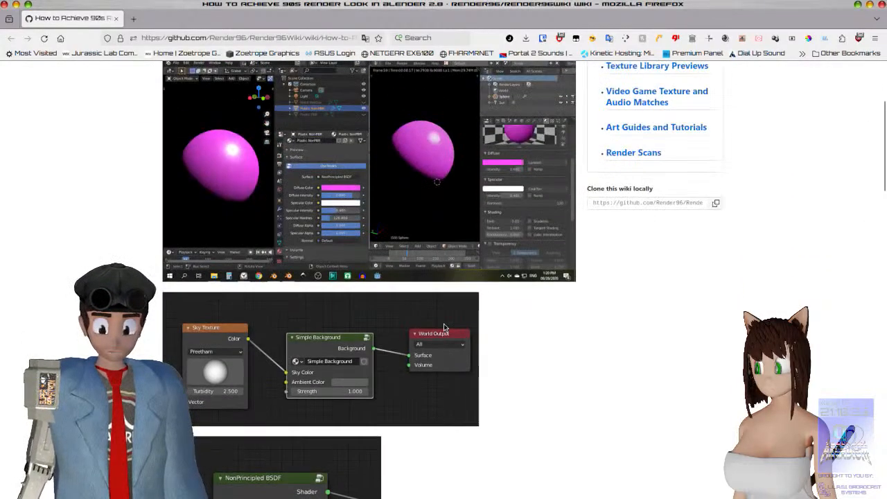
pyautogui.scroll(3, 444, 327)
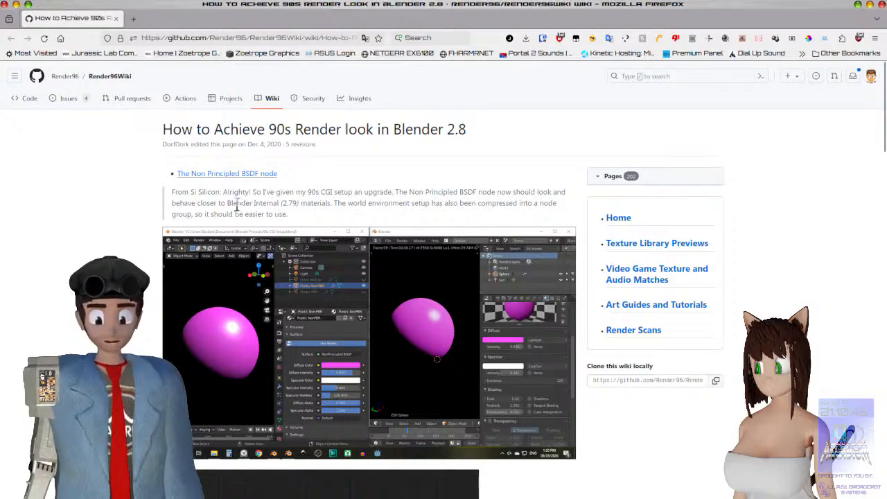
# Read the Blender Internal (2.79) passage, examine the Simple Background and NonPrincipled BSDF node images, and minimize the browser
pyautogui.moveTo(228, 202); pyautogui.dragTo(297, 203)
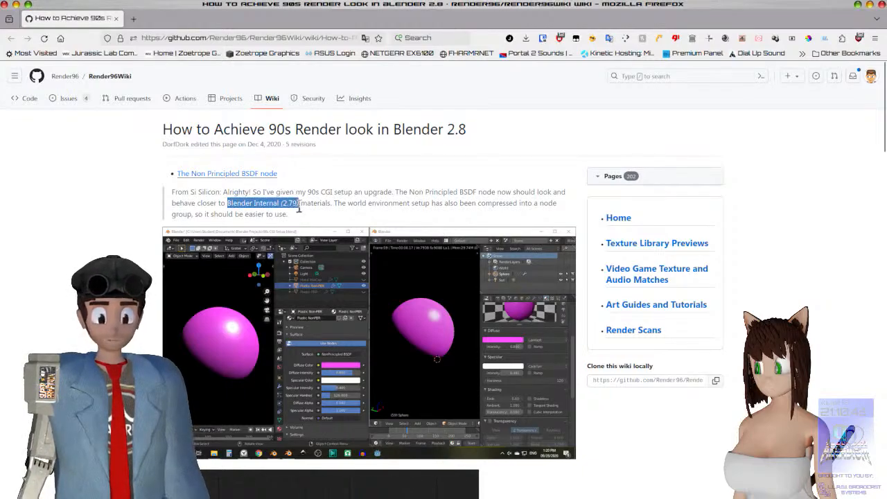
pyautogui.click(299, 203)
pyautogui.scroll(-3, 308, 208)
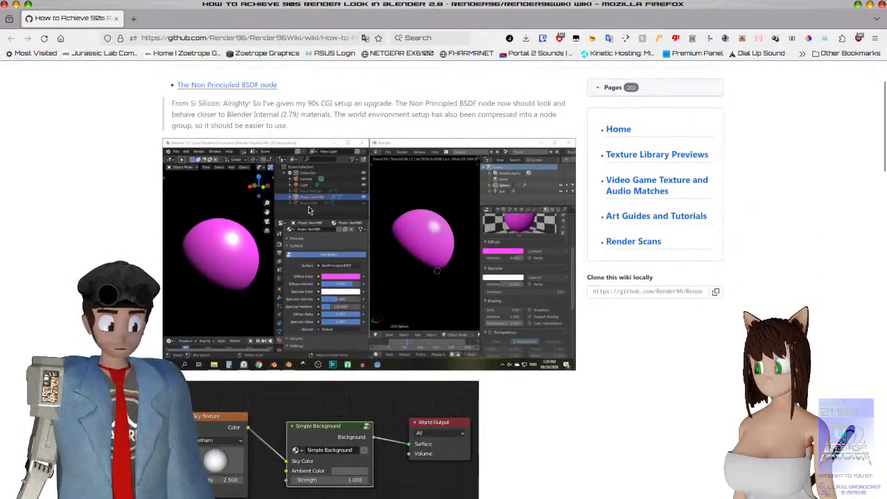
pyautogui.scroll(-3, 308, 210)
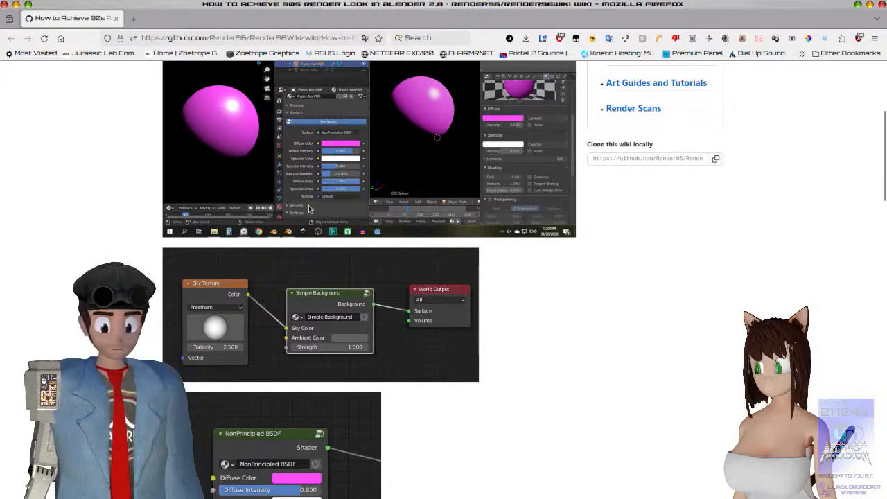
pyautogui.scroll(-3, 309, 205)
pyautogui.scroll(6, 309, 205)
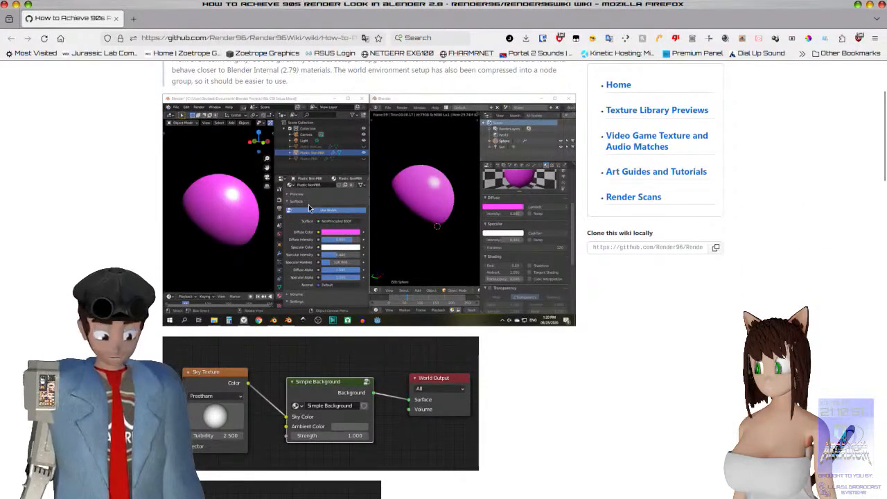
pyautogui.scroll(-10, 309, 205)
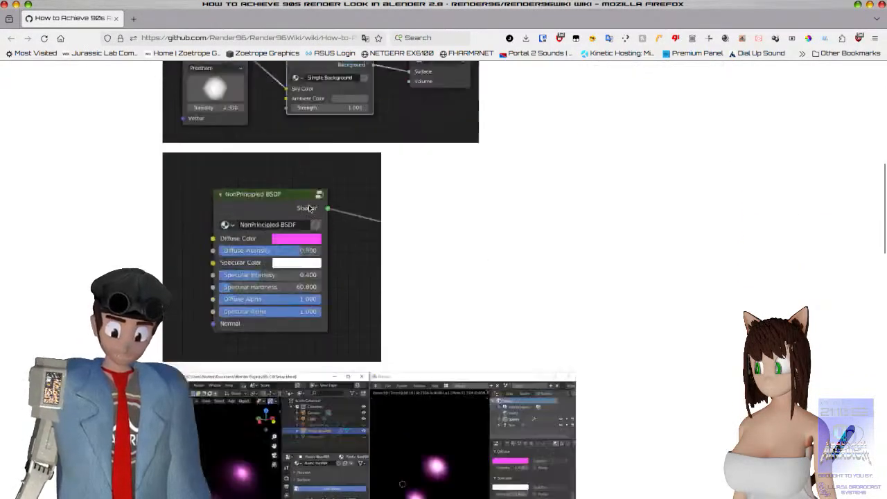
pyautogui.scroll(-6, 308, 208)
pyautogui.scroll(11, 308, 207)
pyautogui.scroll(-6, 309, 207)
pyautogui.scroll(5, 309, 208)
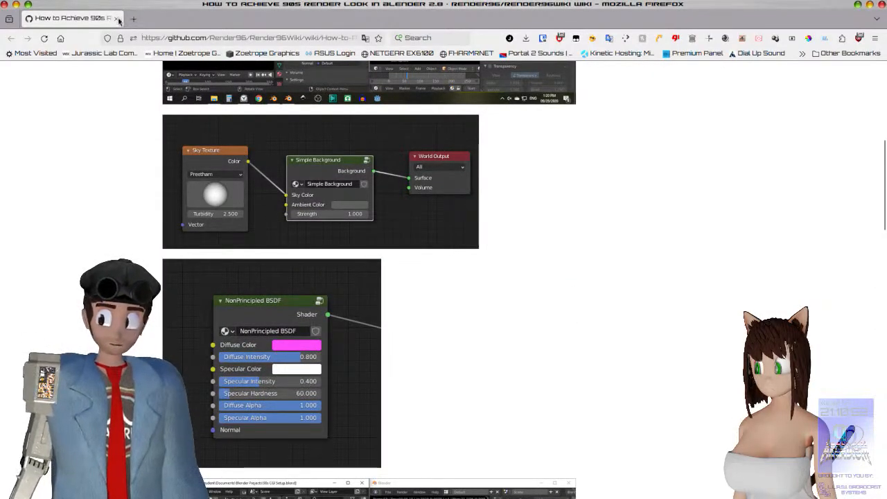
pyautogui.click(16, 4)
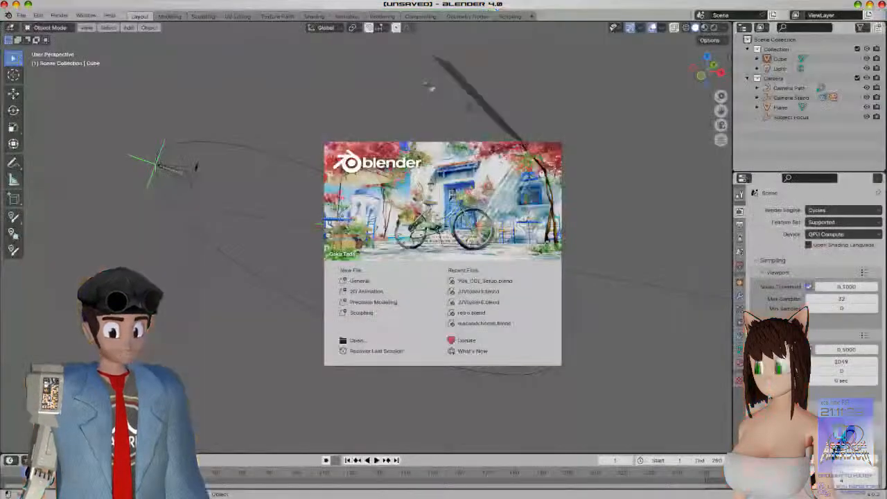
# In Blender, dismiss the splash screen and delete all objects in the startup scene
pyautogui.click(421, 93)
pyautogui.press('a')
pyautogui.press('x')
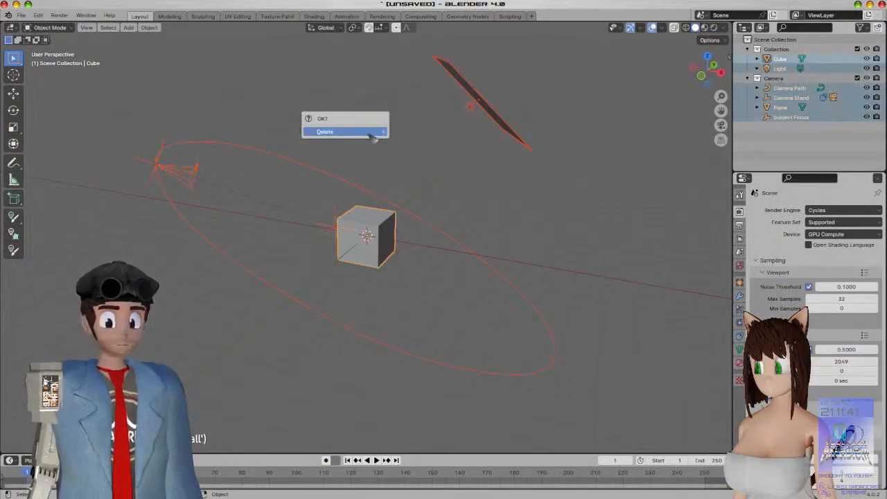
pyautogui.click(383, 133)
# Add a plane mesh at the origin and scale it up to serve as a large ground surface
pyautogui.press('KP_1')
pyautogui.moveTo(414, 192); pyautogui.dragTo(429, 221, button='middle')
pyautogui.moveTo(431, 283); pyautogui.dragTo(403, 289, button='middle')
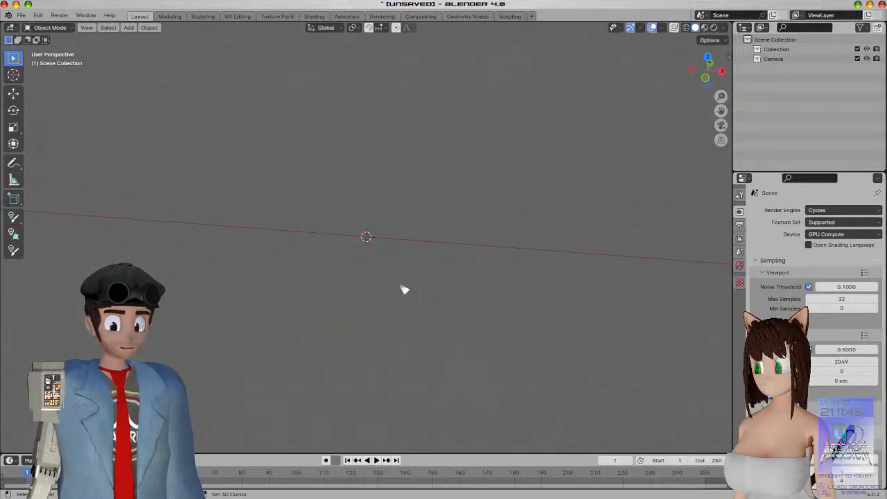
pyautogui.hotkey('shift', 'a')
pyautogui.moveTo(367, 295)
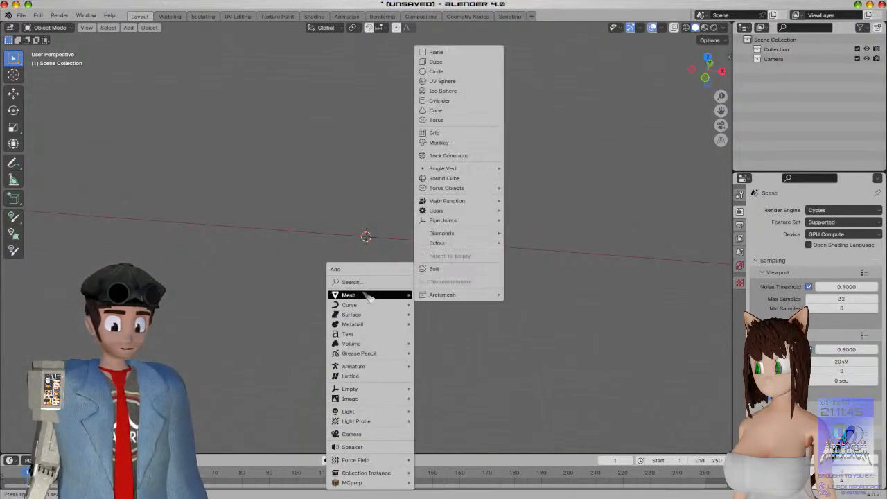
pyautogui.click(463, 53)
pyautogui.press('s')
pyautogui.click(523, 198)
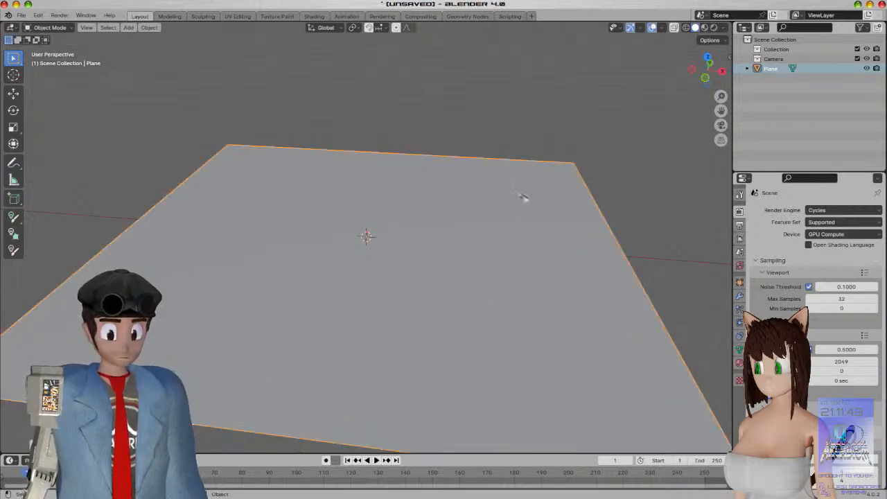
# Preview the plane in Rendered viewport shading and switch the viewport to Material Preview
pyautogui.press('z')
pyautogui.click(591, 137)
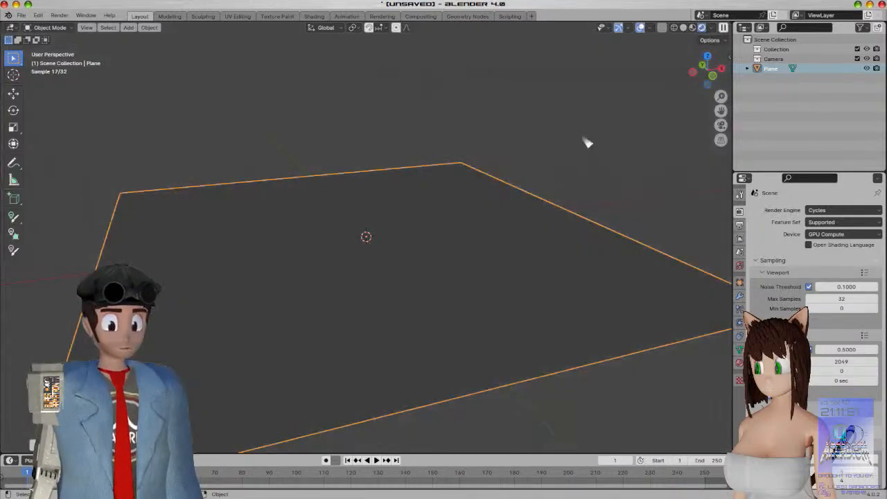
pyautogui.moveTo(497, 201); pyautogui.dragTo(466, 207, button='middle')
pyautogui.scroll(-2, 466, 206)
pyautogui.press('z')
pyautogui.click(463, 255)
# Scale the plane up a little further
pyautogui.press('KP_1')
pyautogui.moveTo(453, 255); pyautogui.dragTo(463, 293, button='middle')
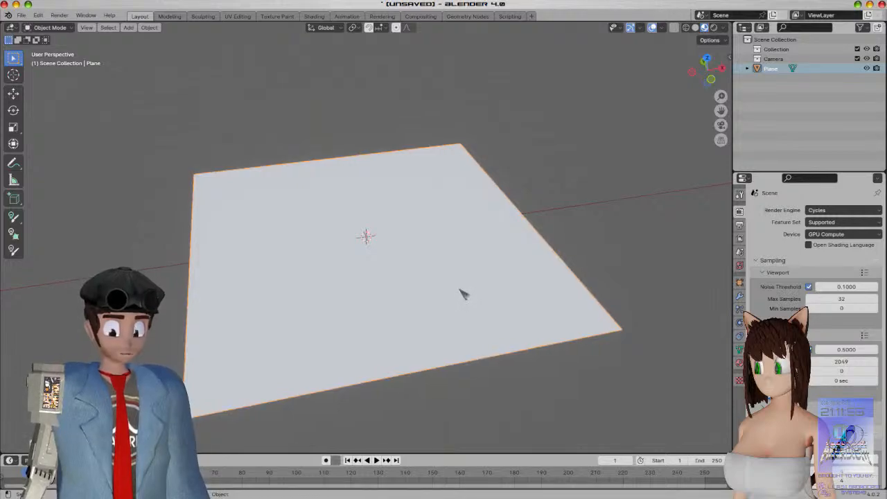
pyautogui.press('s')
pyautogui.click(571, 265)
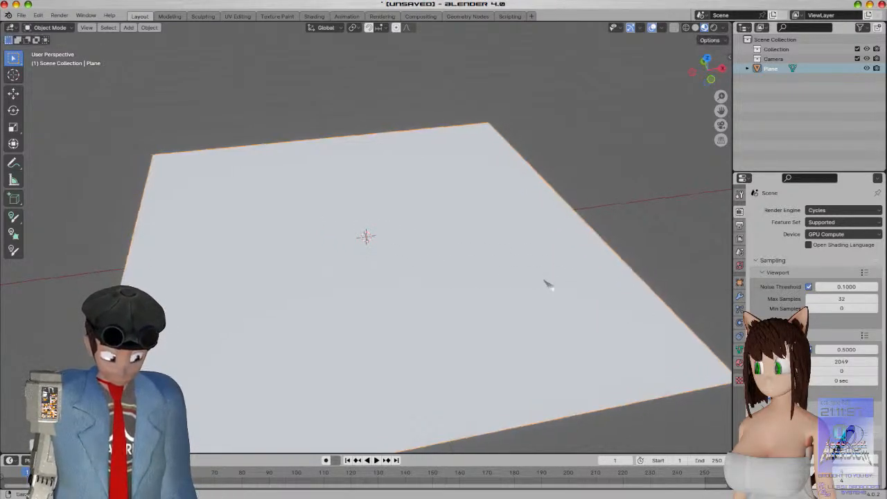
pyautogui.moveTo(545, 286)
pyautogui.mouseDown(button='middle')
pyautogui.moveTo(536, 284)
pyautogui.moveTo(543, 278)
pyautogui.mouseUp(button='middle')
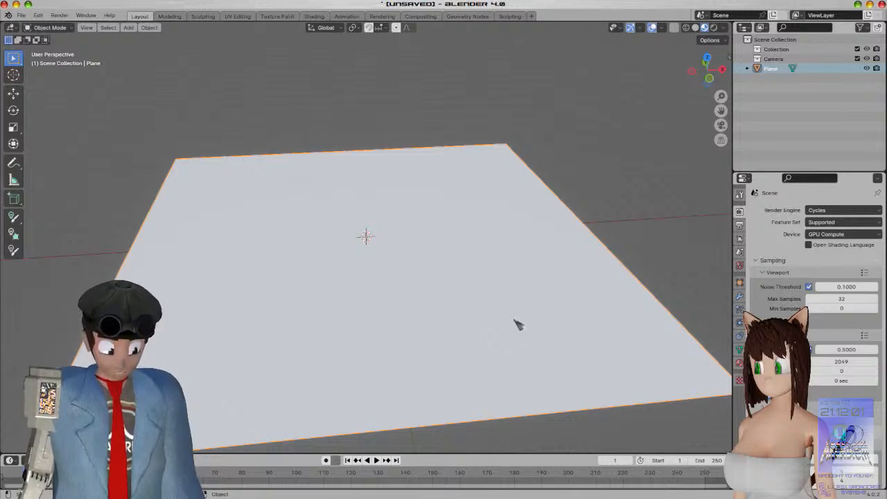
pyautogui.moveTo(515, 320); pyautogui.dragTo(492, 302, button='middle')
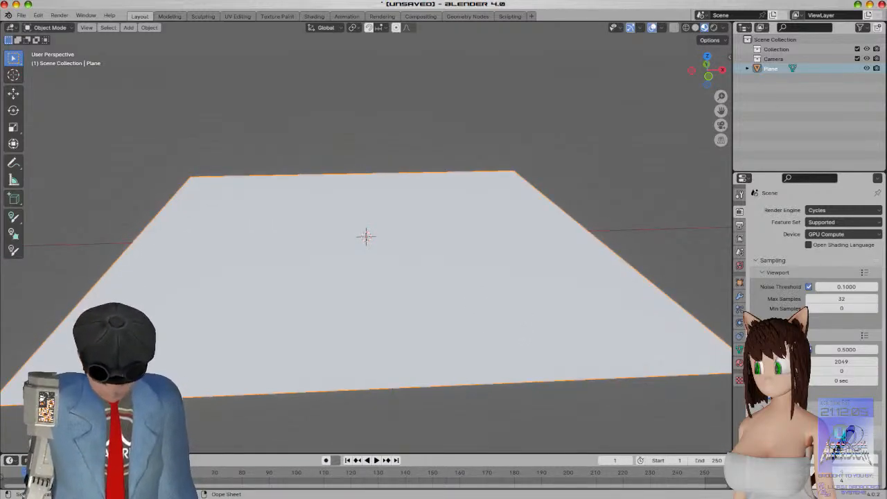
pyautogui.moveTo(372, 311); pyautogui.dragTo(456, 283, button='middle')
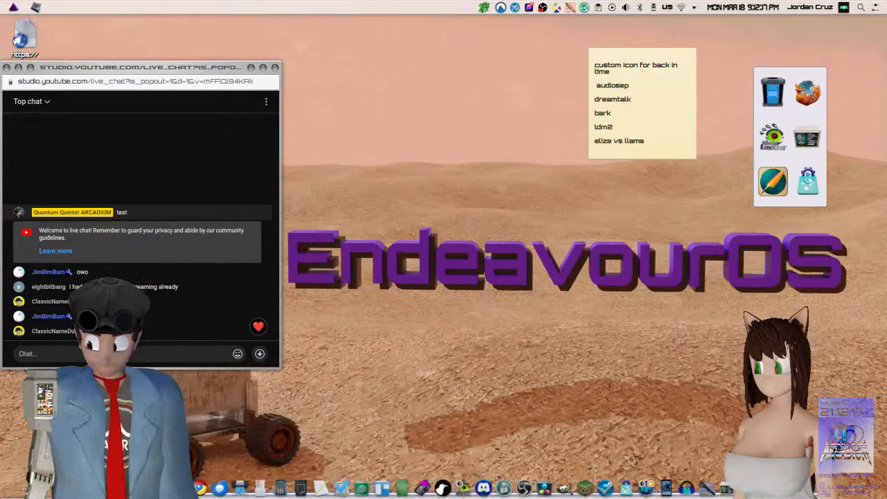
# Return to the Streaming desktop activity and set the Blender viewport to Material Preview shading
pyautogui.click(36, 7)
pyautogui.click(105, 144)
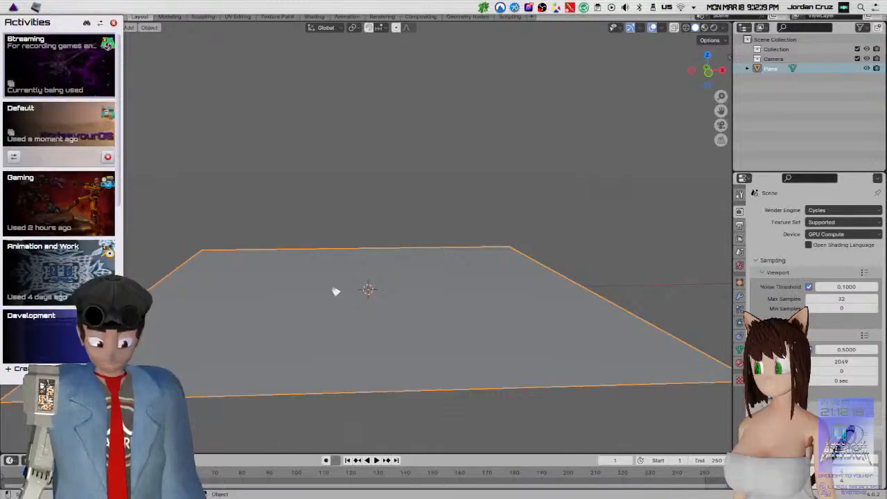
pyautogui.click(457, 201)
pyautogui.moveTo(481, 328); pyautogui.dragTo(466, 331, button='middle')
pyautogui.moveTo(372, 319); pyautogui.dragTo(397, 299, button='middle')
pyautogui.press('z')
pyautogui.click(390, 390)
pyautogui.moveTo(465, 366); pyautogui.dragTo(435, 336, button='middle')
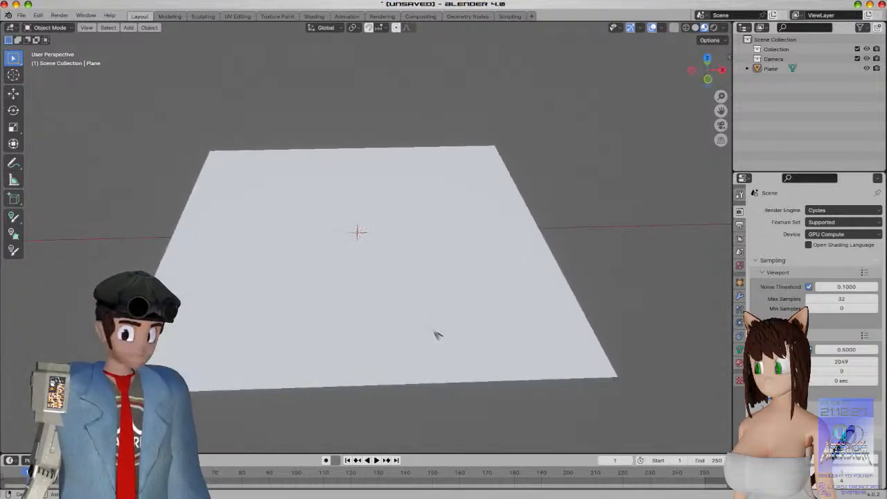
# Select the plane, select the blue 90s CGI Plastic asset in the Shading workspace and show the plane's material properties
pyautogui.click(311, 370)
pyautogui.moveTo(275, 233)
pyautogui.mouseDown(button='middle')
pyautogui.moveTo(382, 291)
pyautogui.moveTo(363, 194)
pyautogui.mouseUp(button='middle')
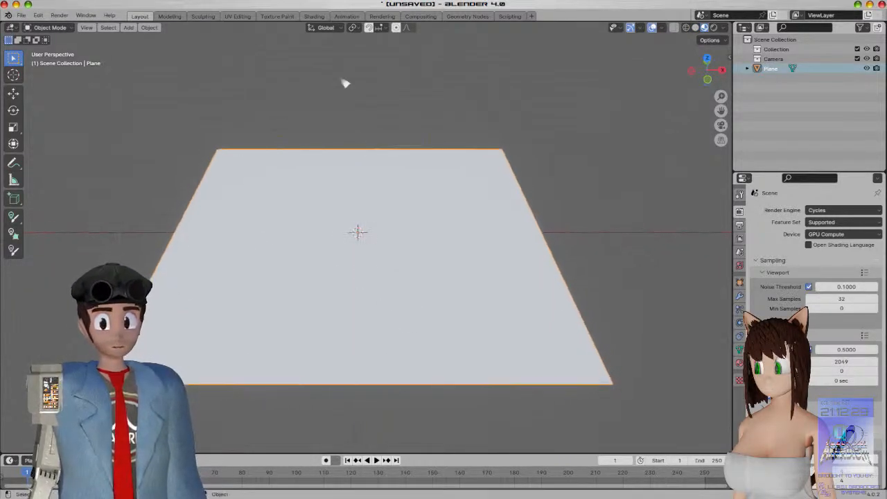
pyautogui.click(315, 16)
pyautogui.scroll(-3, 368, 185)
pyautogui.moveTo(415, 178); pyautogui.dragTo(463, 171, button='middle')
pyautogui.click(140, 116)
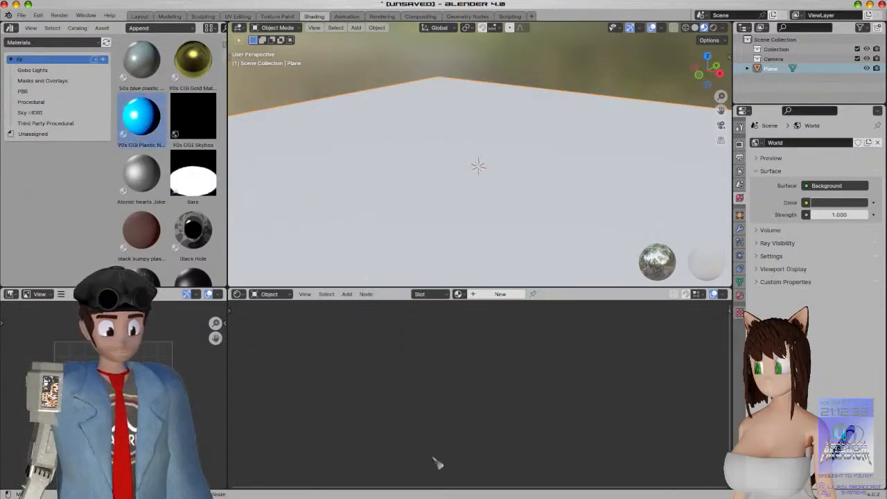
pyautogui.click(739, 296)
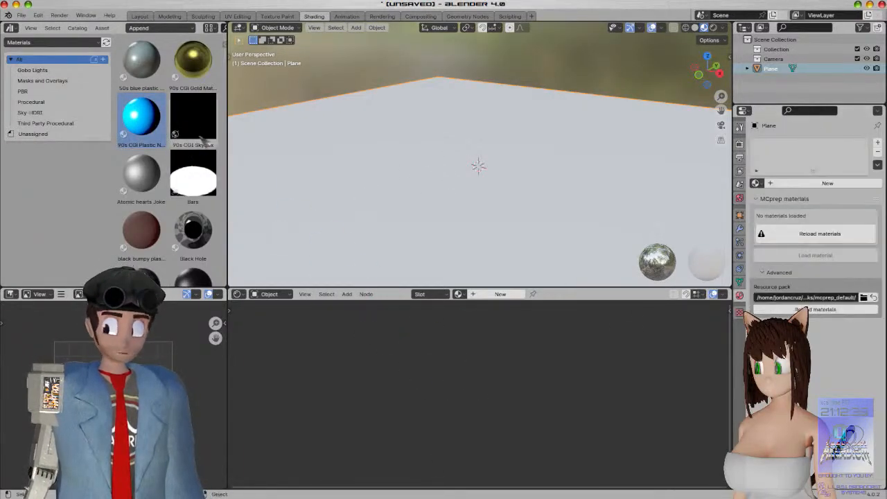
# Apply the 90s CGI Plastic NonPBR asset to the plane and keep the asset import method on Append
pyautogui.moveTo(151, 125); pyautogui.dragTo(511, 239)
pyautogui.scroll(-2, 592, 421)
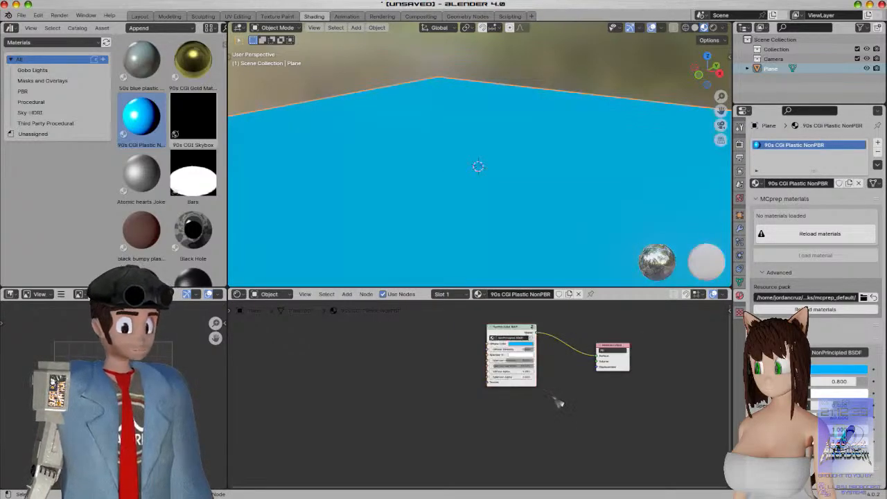
pyautogui.moveTo(451, 129); pyautogui.dragTo(477, 139, button='middle')
pyautogui.click(140, 29)
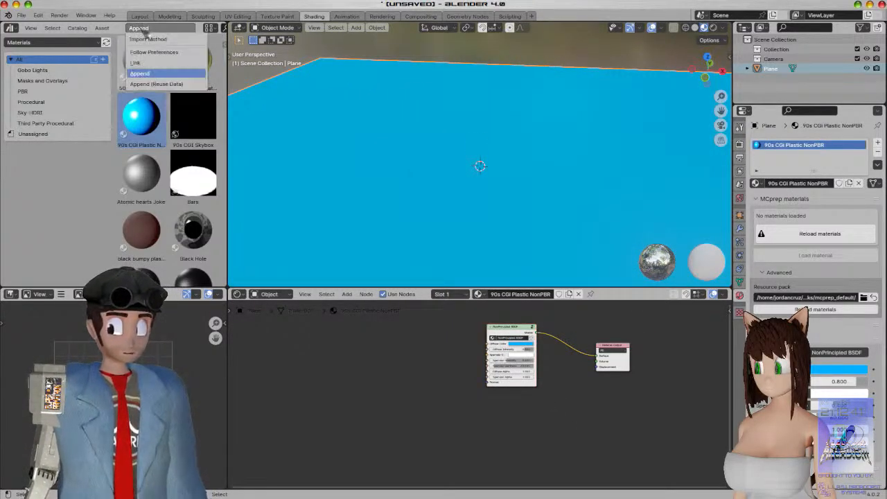
pyautogui.click(152, 76)
pyautogui.moveTo(332, 131)
pyautogui.mouseDown(button='middle')
pyautogui.moveTo(377, 184)
pyautogui.moveTo(436, 172)
pyautogui.moveTo(413, 127)
pyautogui.moveTo(394, 187)
pyautogui.mouseUp(button='middle')
# Switch the viewport to Rendered shading to view the whole plane
pyautogui.press('z')
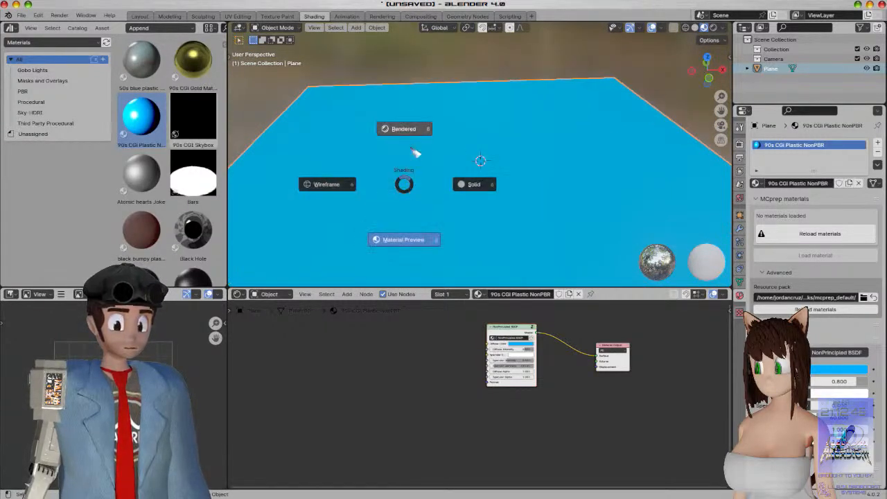
pyautogui.click(420, 135)
pyautogui.scroll(-6, 420, 136)
pyautogui.moveTo(510, 204); pyautogui.dragTo(492, 179, button='middle')
pyautogui.scroll(3, 501, 196)
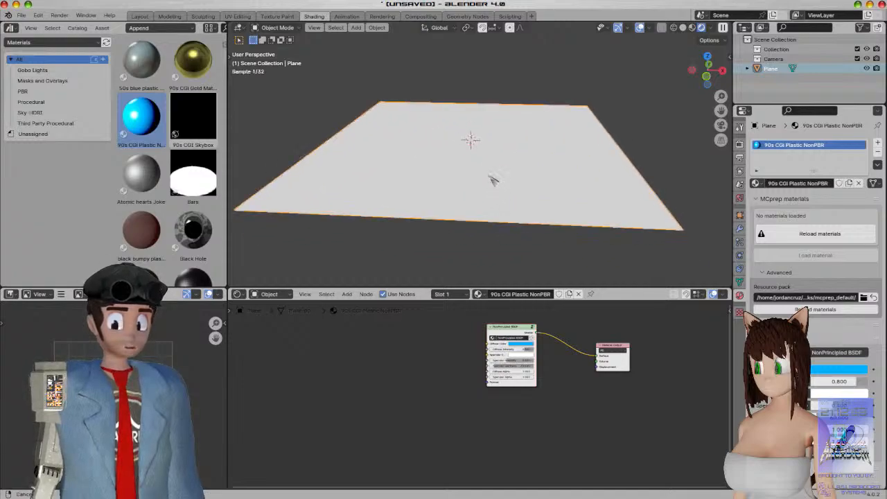
# Show the world properties and apply the 90s CGI Skybox asset as the scene's world
pyautogui.click(269, 294)
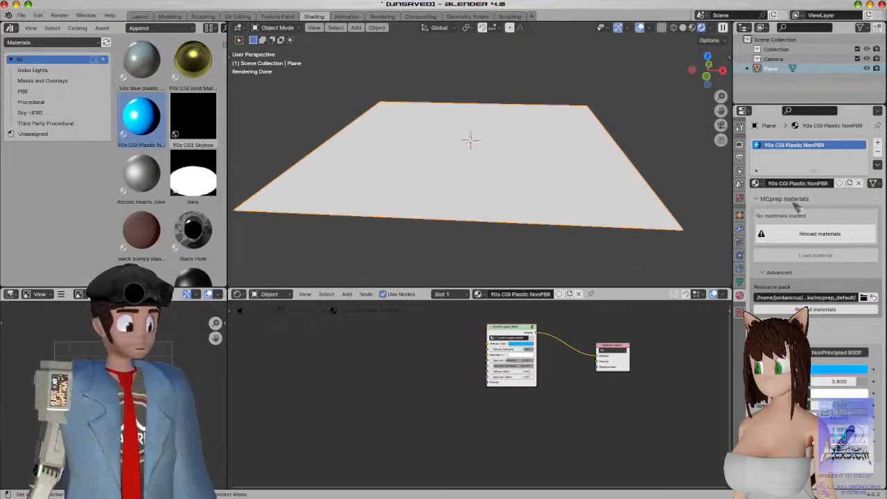
pyautogui.click(740, 199)
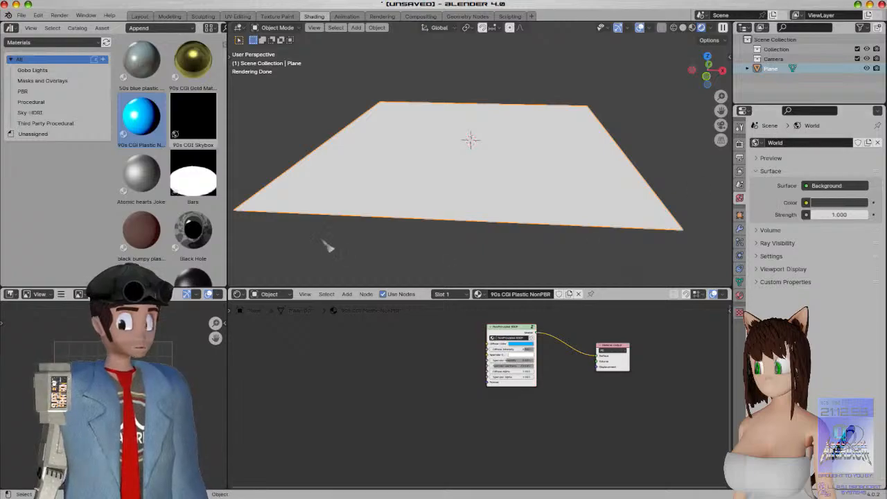
pyautogui.click(189, 119)
pyautogui.moveTo(186, 121); pyautogui.dragTo(824, 149)
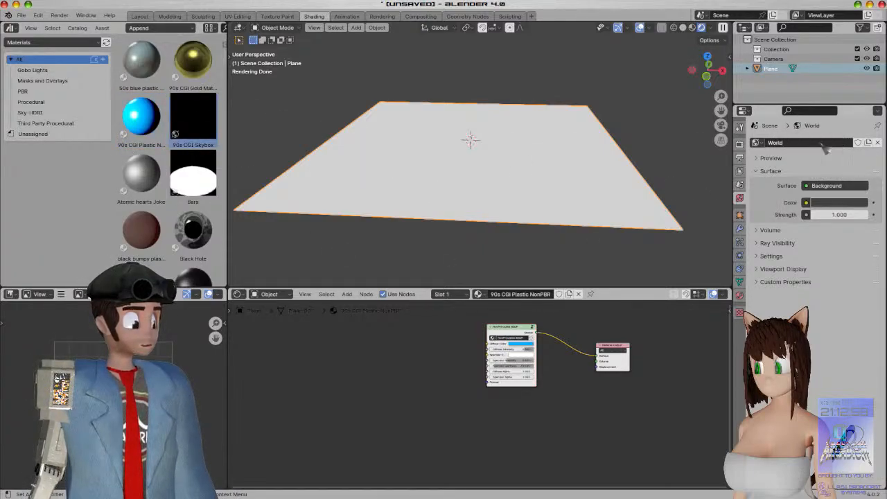
pyautogui.click(755, 143)
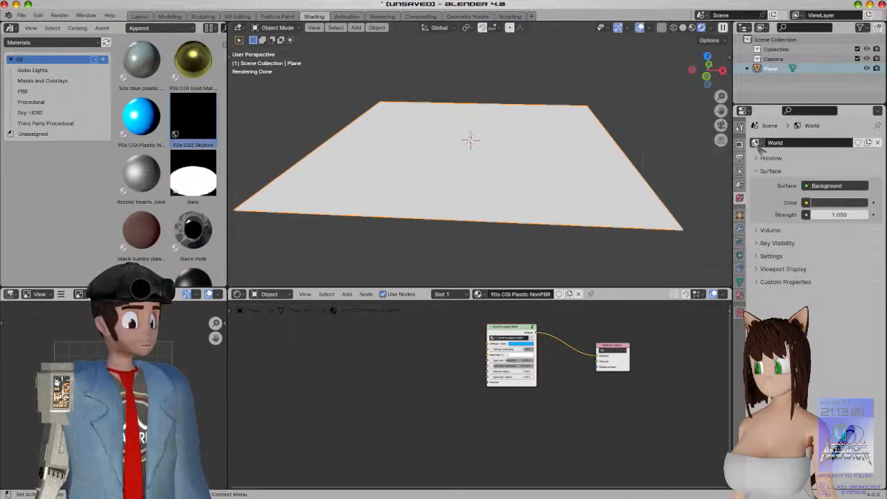
pyautogui.moveTo(207, 132); pyautogui.dragTo(282, 109)
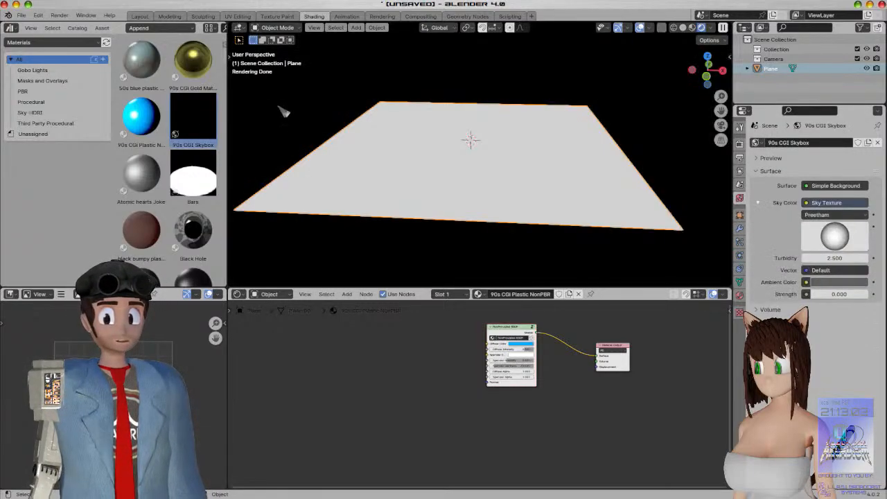
# Set the scene's render engine to EEVEE
pyautogui.scroll(1, 485, 195)
pyautogui.moveTo(449, 192); pyautogui.dragTo(498, 187, button='middle')
pyautogui.press('KP_1')
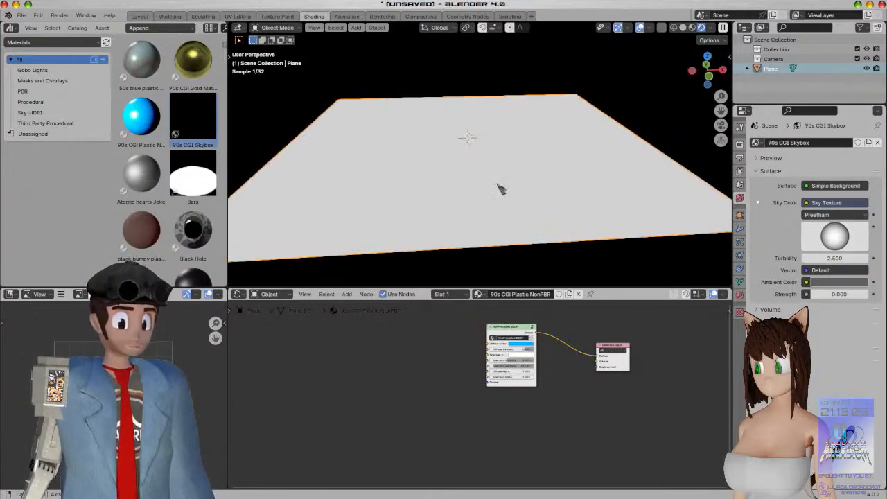
pyautogui.scroll(2, 478, 353)
pyautogui.moveTo(404, 401); pyautogui.dragTo(395, 414, button='middle')
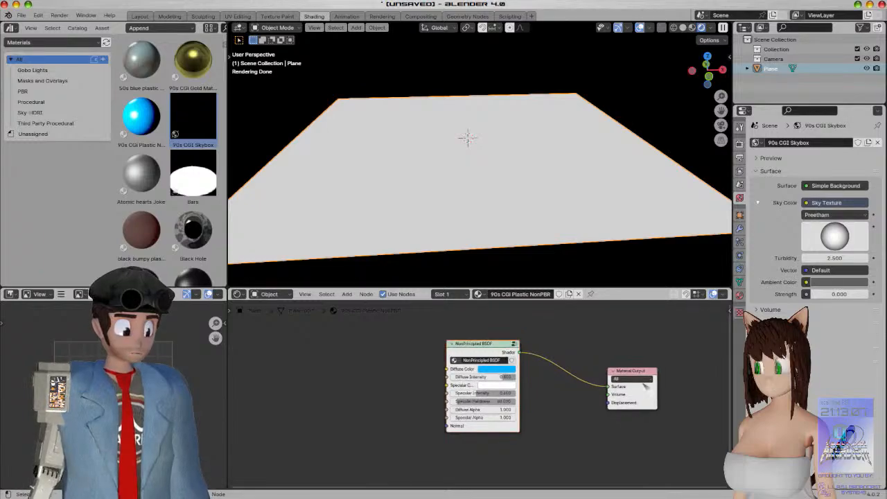
pyautogui.click(739, 155)
pyautogui.click(817, 142)
pyautogui.click(812, 154)
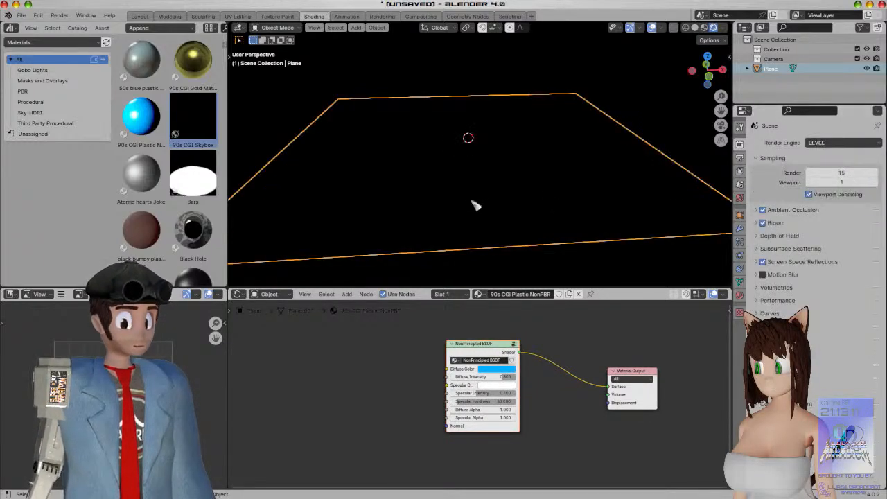
# Set the render engine to Cycles and compare the plane in Material Preview and Rendered shading
pyautogui.click(843, 144)
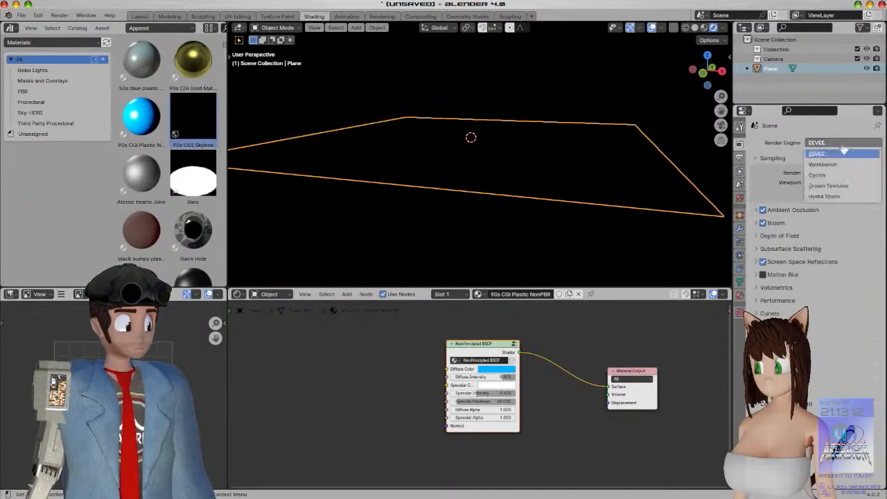
pyautogui.click(819, 174)
pyautogui.press('z')
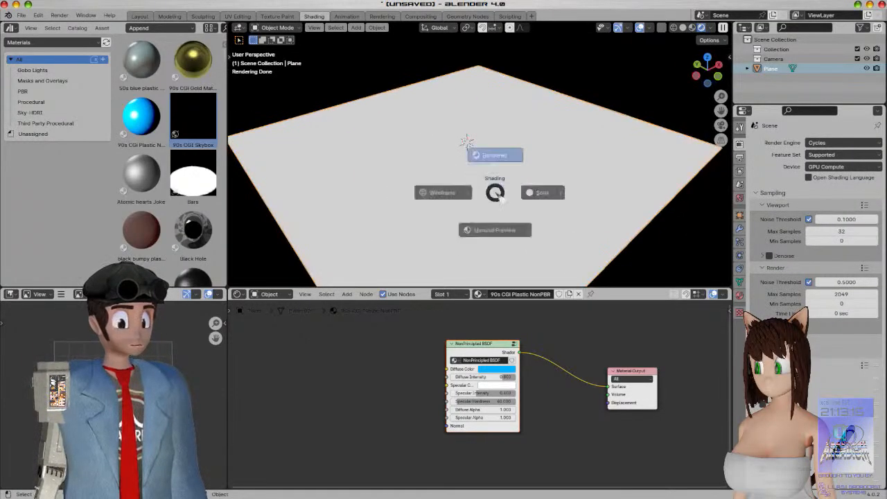
pyautogui.click(506, 249)
pyautogui.press('z')
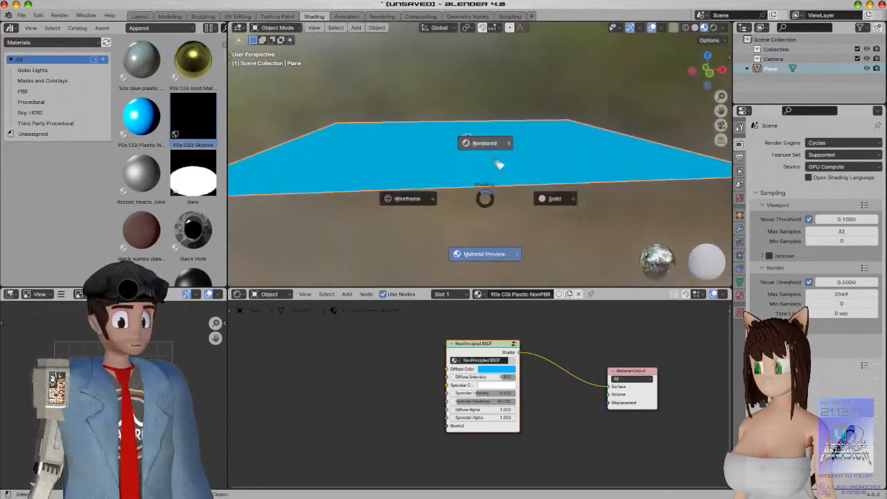
pyautogui.click(498, 163)
pyautogui.moveTo(494, 167); pyautogui.dragTo(580, 189, button='middle')
pyautogui.scroll(-3, 582, 192)
# Add a sun light, raise it above the plane and rotate it
pyautogui.hotkey('shift', 'a')
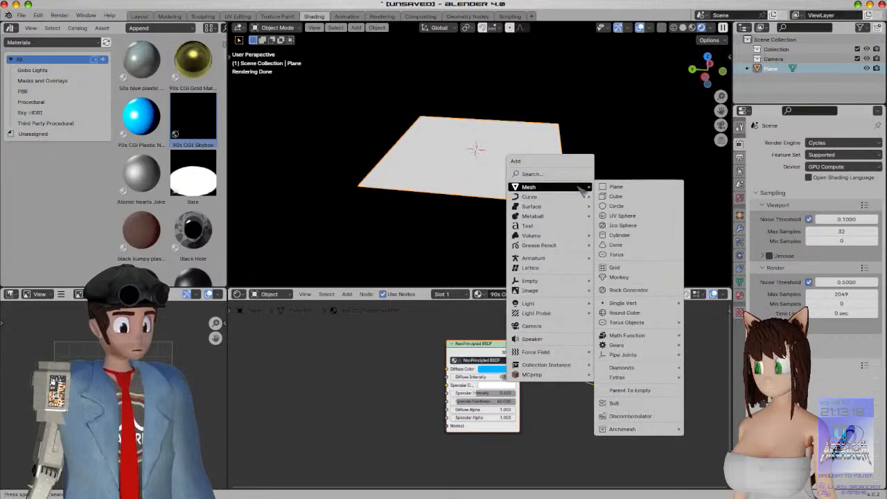
pyautogui.moveTo(556, 305)
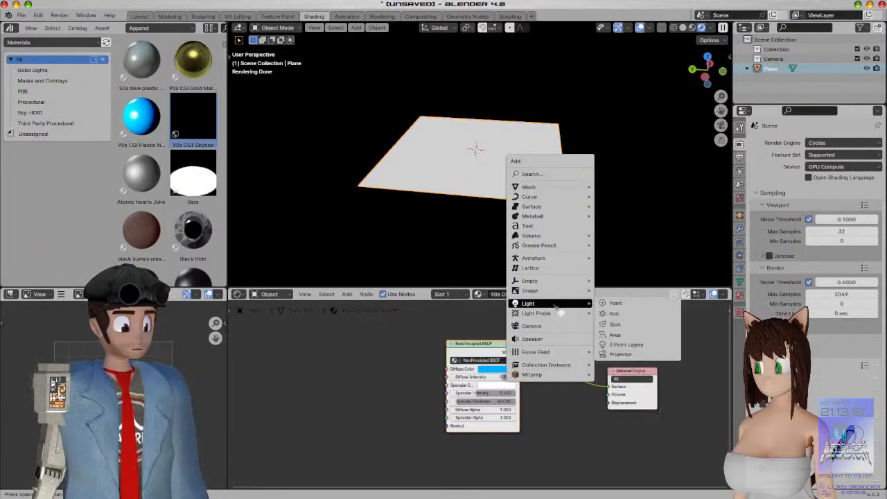
pyautogui.click(632, 313)
pyautogui.press('KP_3')
pyautogui.press('g')
pyautogui.click(558, 131)
pyautogui.press('r')
pyautogui.click(534, 154)
# Select the plane and move its NonPrincipled BSDF node farther away from the Material Output node
pyautogui.moveTo(530, 149); pyautogui.dragTo(478, 228, button='middle')
pyautogui.click(507, 174)
pyautogui.moveTo(548, 239); pyautogui.dragTo(473, 199, button='middle')
pyautogui.scroll(5, 483, 348)
pyautogui.moveTo(340, 350); pyautogui.dragTo(274, 385, button='middle')
pyautogui.moveTo(426, 364); pyautogui.dragTo(334, 365)
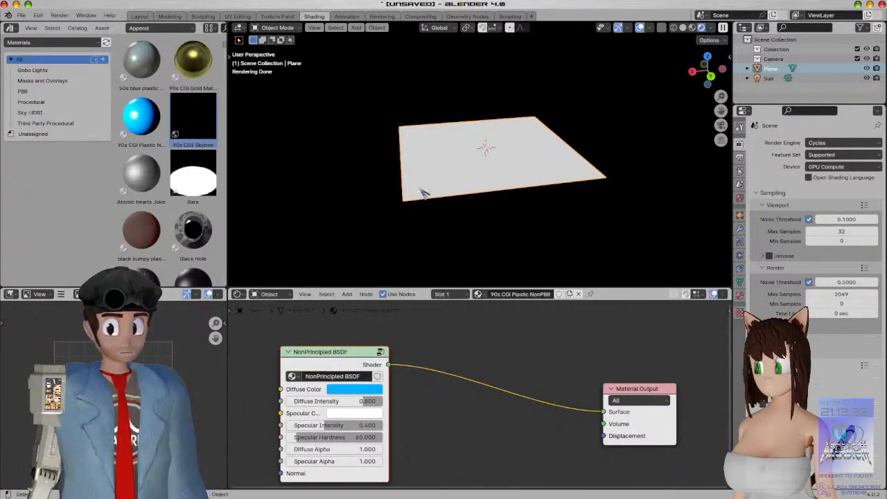
# Change the render engine back to EEVEE and view the lit plane
pyautogui.scroll(-3, 424, 194)
pyautogui.click(834, 144)
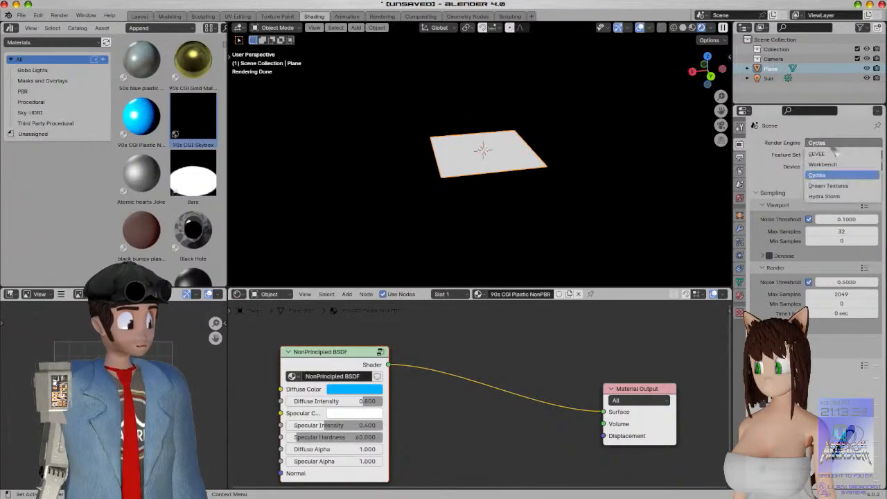
pyautogui.click(818, 154)
pyautogui.moveTo(478, 208); pyautogui.dragTo(521, 214, button='middle')
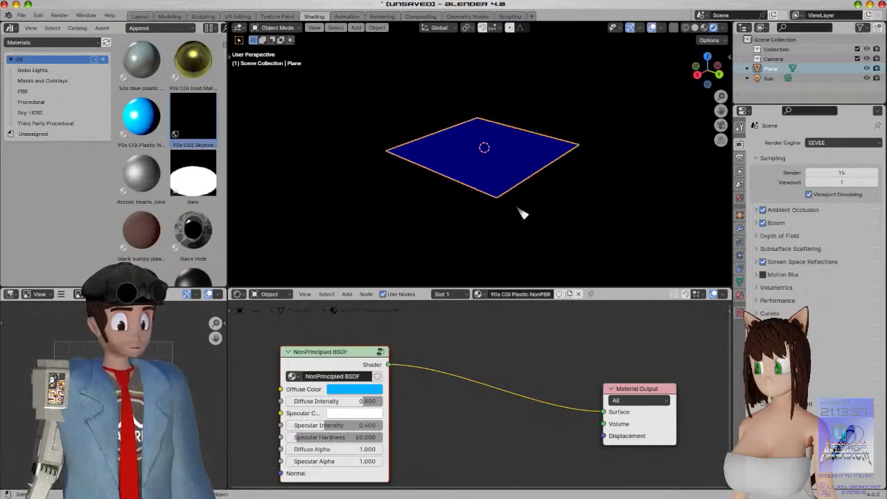
pyautogui.click(521, 213)
# Select the sun light, show its light properties and set its strength to 50
pyautogui.click(768, 77)
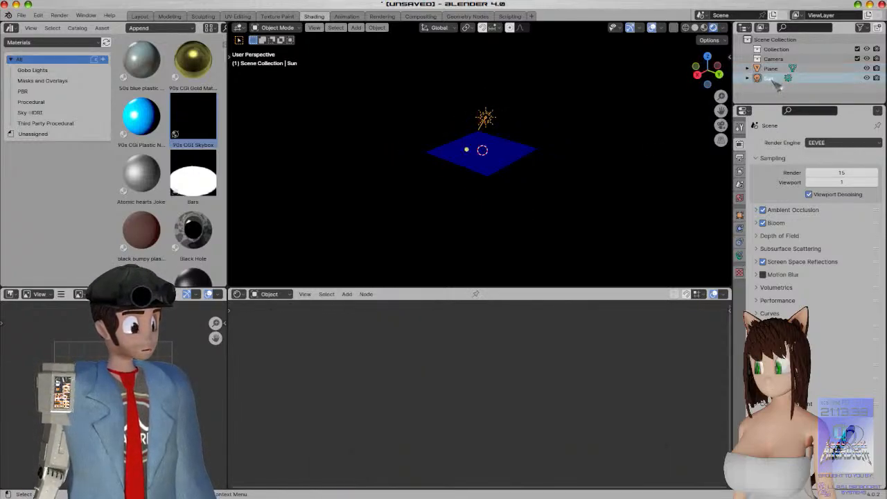
pyautogui.click(739, 257)
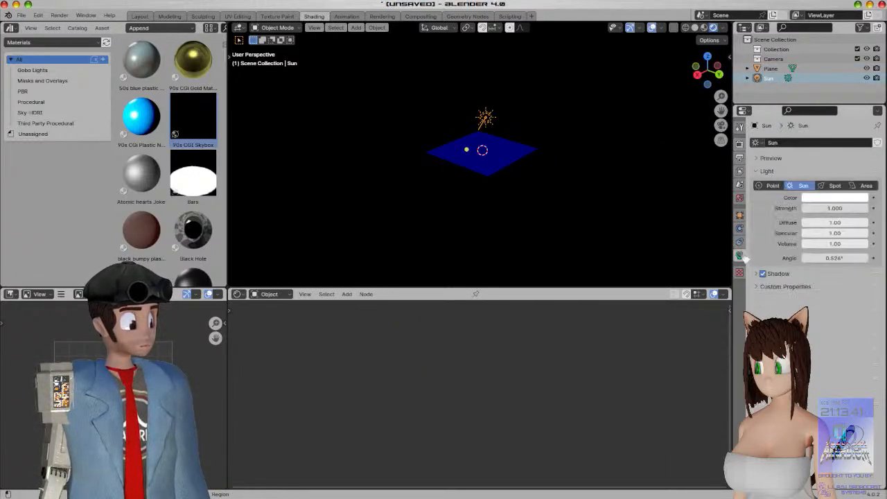
pyautogui.click(833, 208)
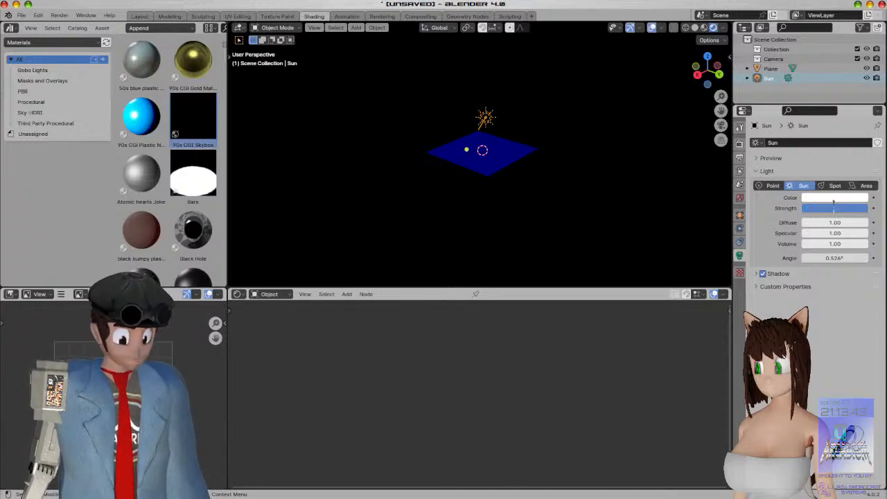
pyautogui.write('50')
pyautogui.press('Return')
pyautogui.moveTo(536, 192); pyautogui.dragTo(491, 194, button='middle')
pyautogui.scroll(5, 491, 194)
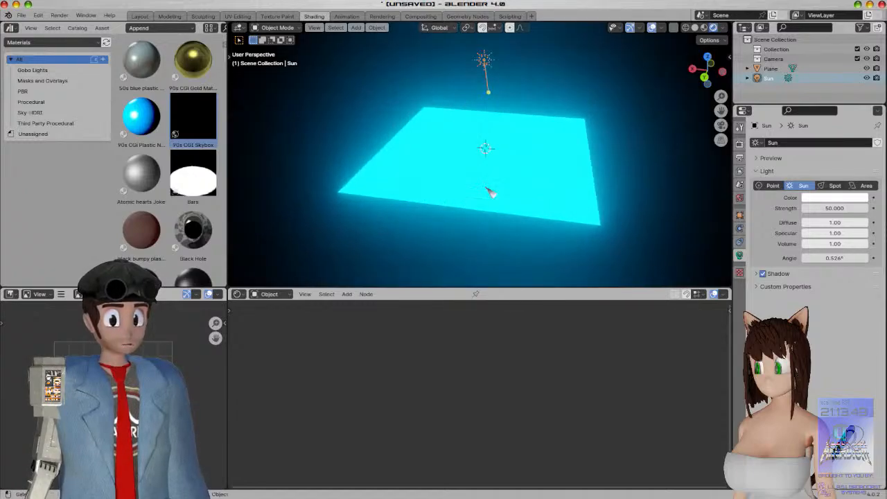
# Switch to the Layout workspace and show the scene in Rendered viewport shading
pyautogui.click(141, 16)
pyautogui.moveTo(365, 254); pyautogui.dragTo(444, 234, button='middle')
pyautogui.press('z')
pyautogui.click(451, 184)
pyautogui.moveTo(457, 190); pyautogui.dragTo(485, 229, button='middle')
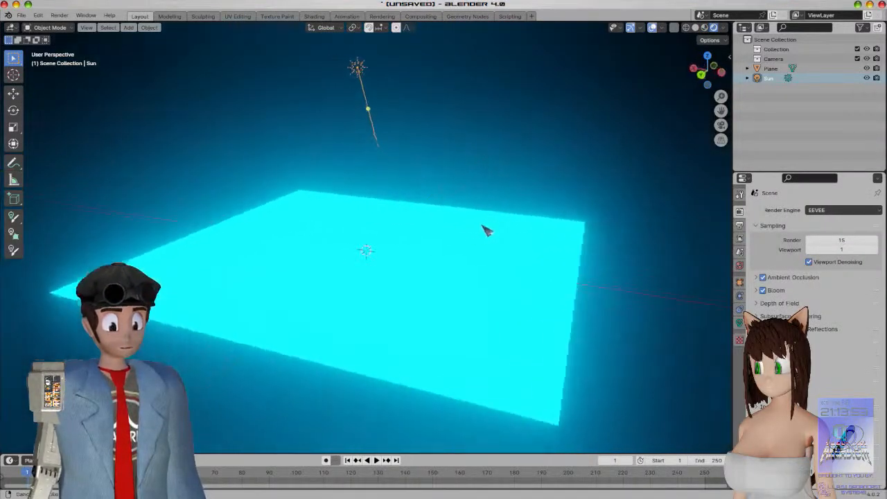
pyautogui.scroll(-3, 485, 231)
# Try sun strengths of 1 and 2, and settle on a strength of 3
pyautogui.click(739, 323)
pyautogui.doubleClick(813, 275)
pyautogui.write('1')
pyautogui.press('Return')
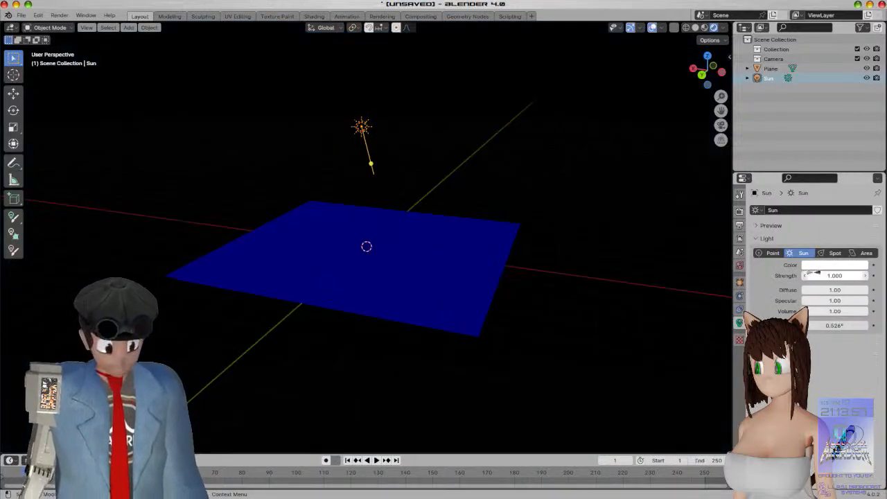
pyautogui.doubleClick(812, 274)
pyautogui.write('2')
pyautogui.press('Return')
pyautogui.doubleClick(812, 275)
pyautogui.write('3')
pyautogui.press('Return')
# Select the plane and return to Blender in the Streaming desktop activity
pyautogui.moveTo(454, 317)
pyautogui.mouseDown(button='middle')
pyautogui.moveTo(329, 232)
pyautogui.moveTo(411, 353)
pyautogui.moveTo(380, 319)
pyautogui.moveTo(440, 322)
pyautogui.mouseUp(button='middle')
pyautogui.click(437, 334)
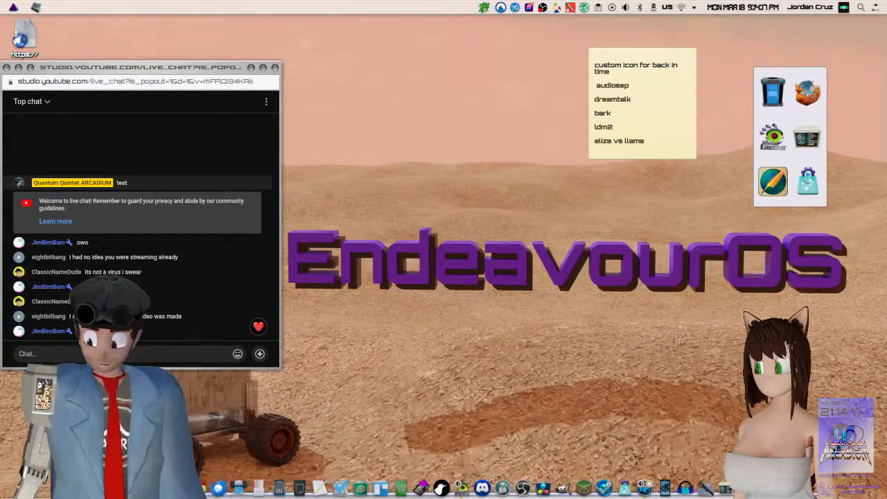
pyautogui.press('super+q')
pyautogui.click(69, 147)
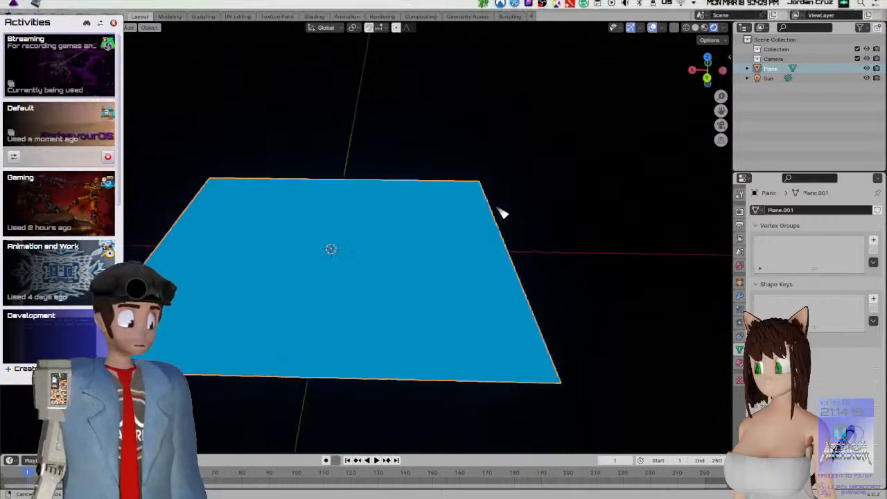
# Scale the selected plane up
pyautogui.scroll(-3, 457, 238)
pyautogui.moveTo(427, 301); pyautogui.dragTo(454, 295, button='middle')
pyautogui.press('s')
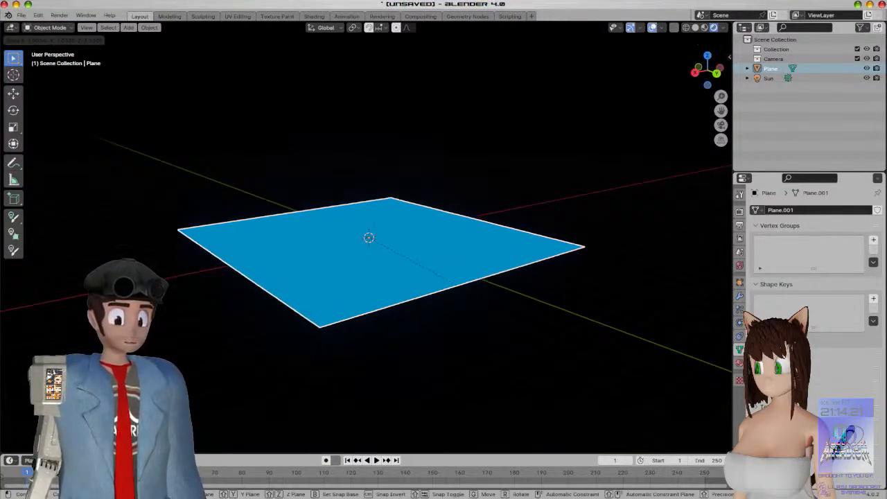
pyautogui.click(530, 312)
# Examine the plane's lighting from several angles and check the world and render properties
pyautogui.moveTo(530, 313); pyautogui.dragTo(515, 381, button='middle')
pyautogui.moveTo(428, 249); pyautogui.dragTo(302, 270, button='middle')
pyautogui.scroll(-2, 420, 289)
pyautogui.click(317, 157)
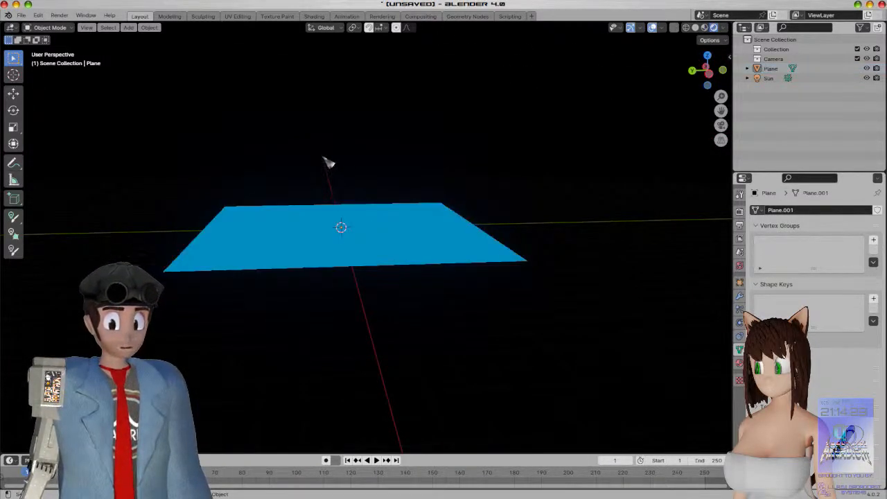
pyautogui.click(323, 159)
pyautogui.moveTo(347, 196); pyautogui.dragTo(665, 286, button='middle')
pyautogui.click(421, 298)
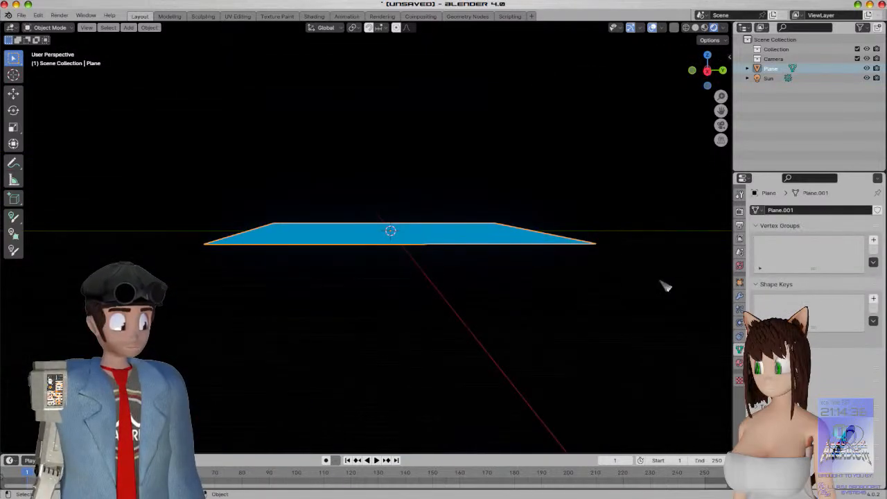
pyautogui.click(738, 265)
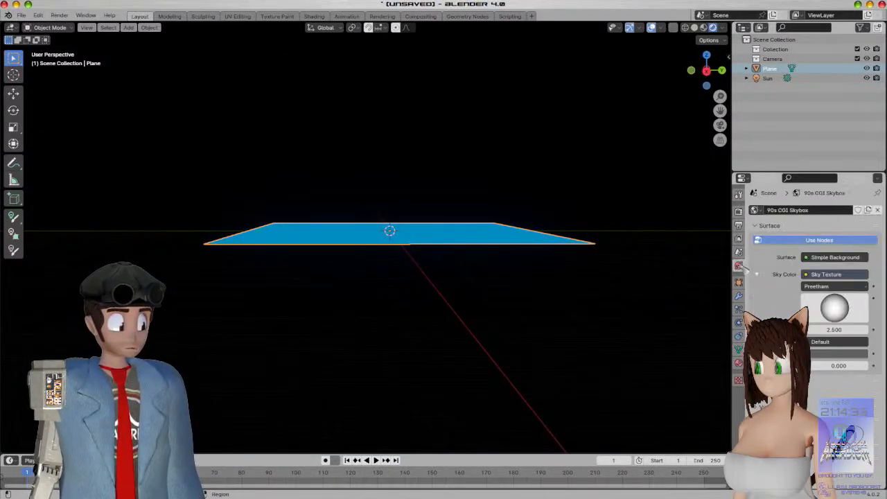
pyautogui.click(739, 210)
pyautogui.moveTo(537, 231); pyautogui.dragTo(498, 255, button='middle')
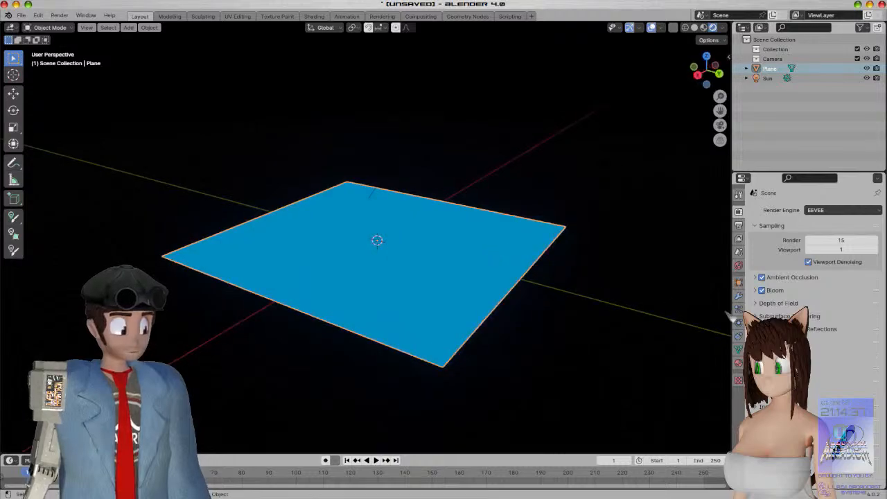
# Open the Shading workspace and show the world's shader nodes for the 90s CGI Skybox
pyautogui.click(314, 16)
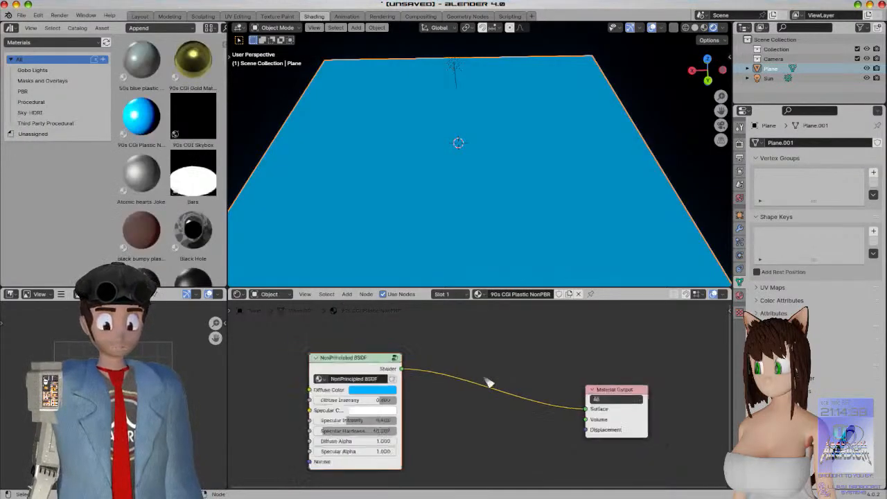
pyautogui.click(237, 293)
pyautogui.click(267, 293)
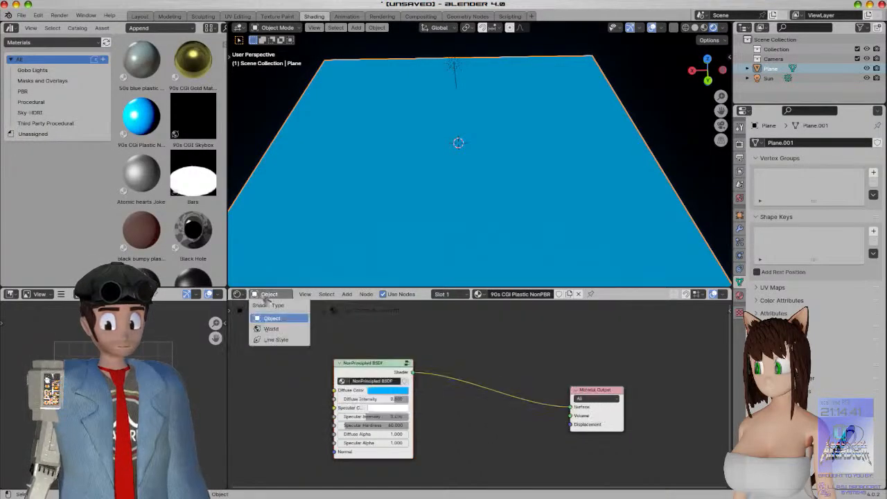
pyautogui.click(277, 339)
pyautogui.click(274, 294)
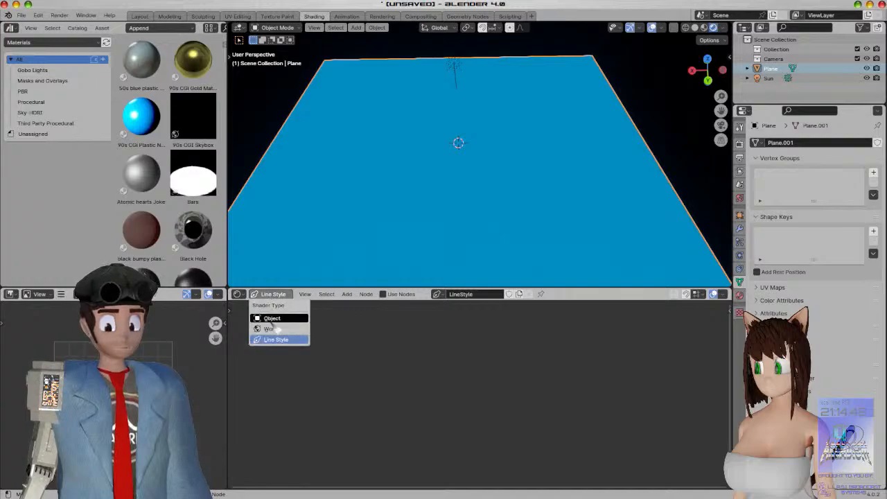
pyautogui.click(275, 326)
pyautogui.scroll(5, 359, 332)
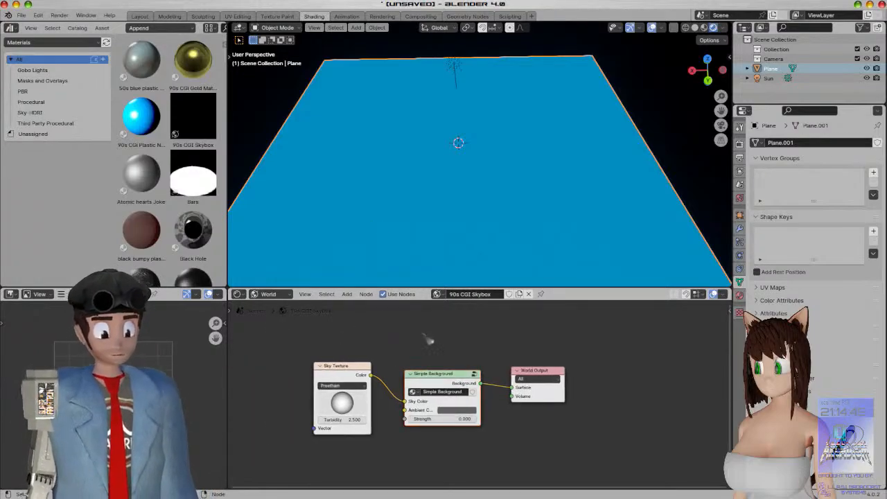
# Set the Simple Background node's ambient color to black and move the Sky Texture node away from it
pyautogui.click(451, 419)
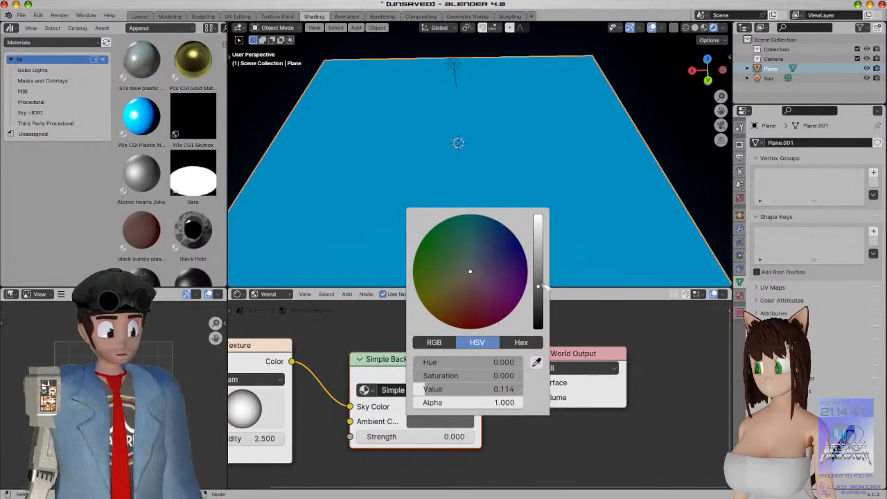
pyautogui.moveTo(544, 284); pyautogui.dragTo(545, 331)
pyautogui.moveTo(493, 462); pyautogui.dragTo(573, 431, button='middle')
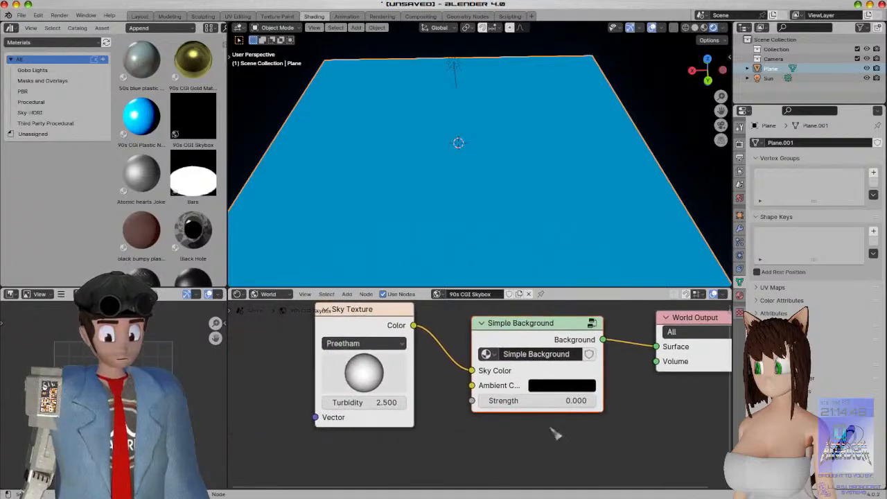
pyautogui.moveTo(332, 318); pyautogui.dragTo(295, 324)
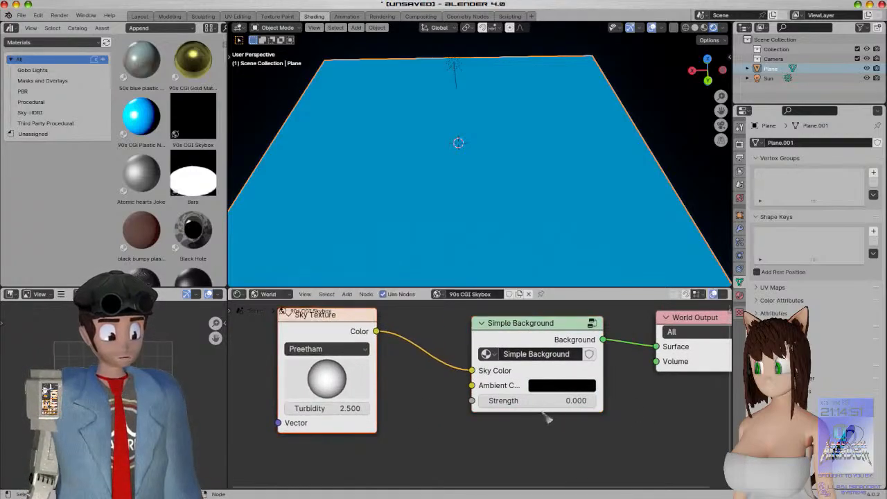
# Set the Simple Background node's strength to 1 and view the sky behind the plane
pyautogui.moveTo(507, 401)
pyautogui.mouseDown()
pyautogui.moveTo(547, 401)
pyautogui.moveTo(507, 401)
pyautogui.mouseUp()
pyautogui.press('KP_1')
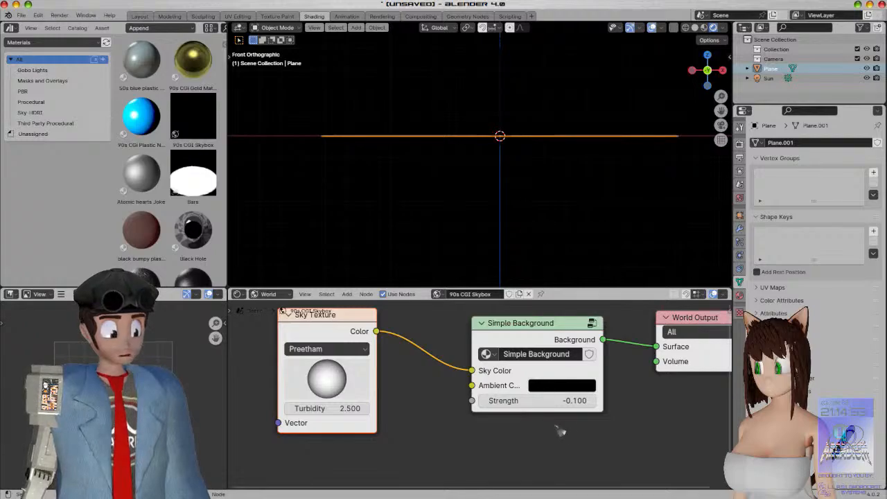
pyautogui.click(557, 401)
pyautogui.write('1')
pyautogui.press('Return')
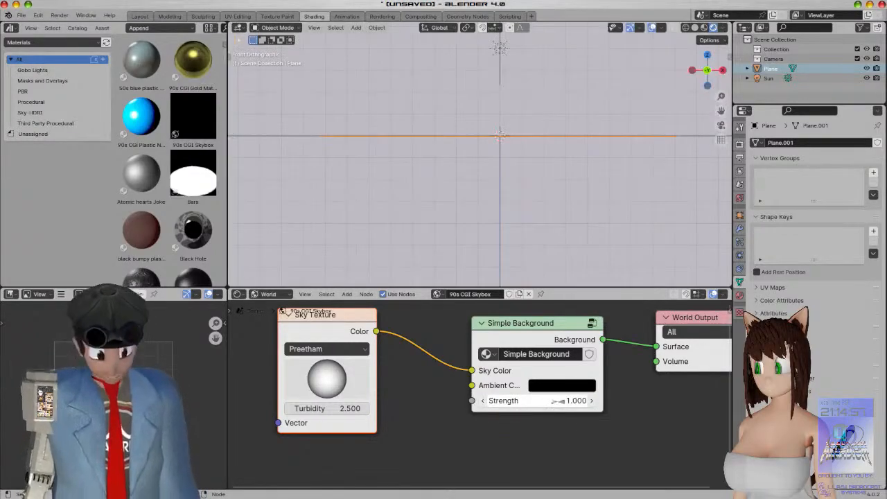
pyautogui.moveTo(495, 118); pyautogui.dragTo(433, 164, button='middle')
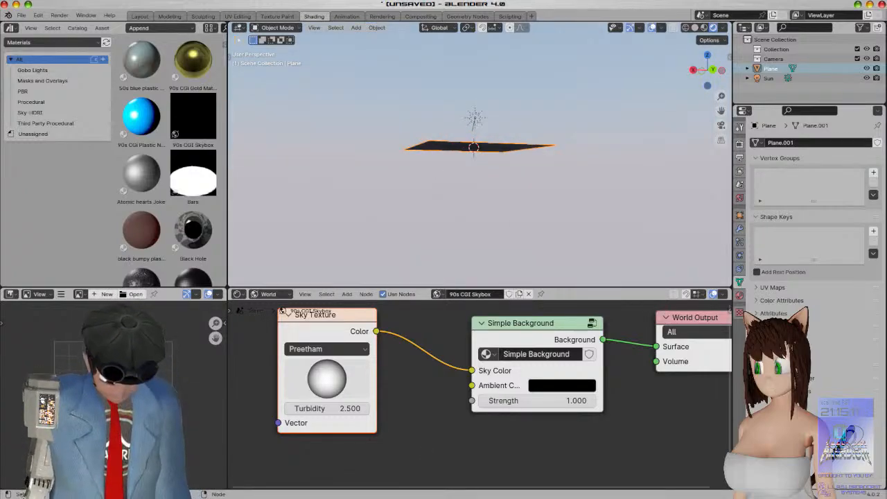
pyautogui.moveTo(410, 269); pyautogui.dragTo(514, 497)
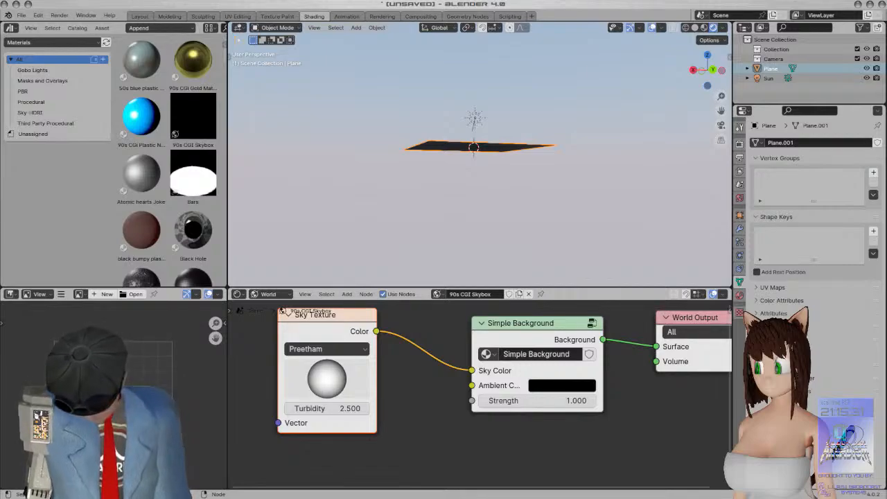
# Switch the shader editor back to the plane's 90s CGI Plastic NonPBR object material
pyautogui.moveTo(491, 200); pyautogui.dragTo(478, 231, button='middle')
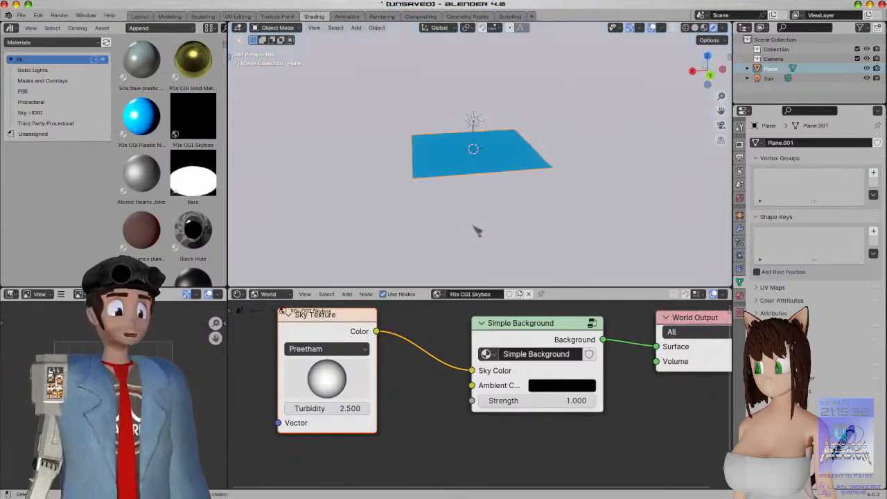
pyautogui.scroll(4, 479, 233)
pyautogui.scroll(-4, 415, 402)
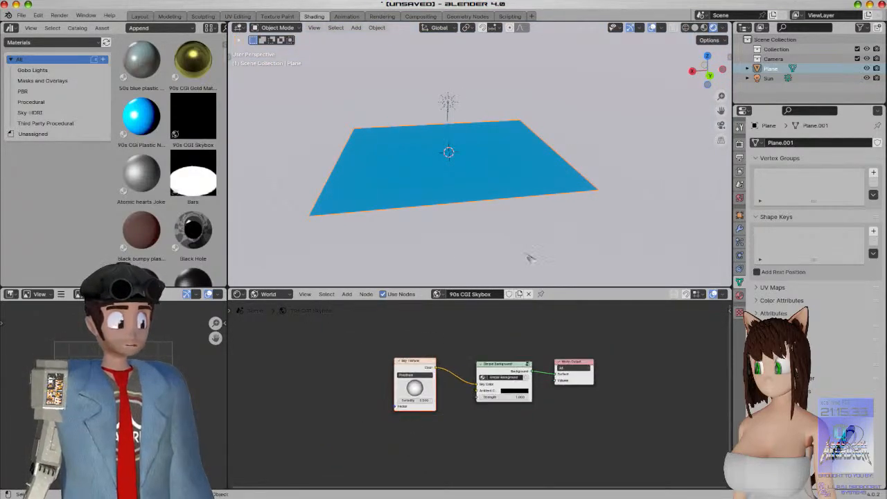
pyautogui.click(268, 294)
pyautogui.click(277, 313)
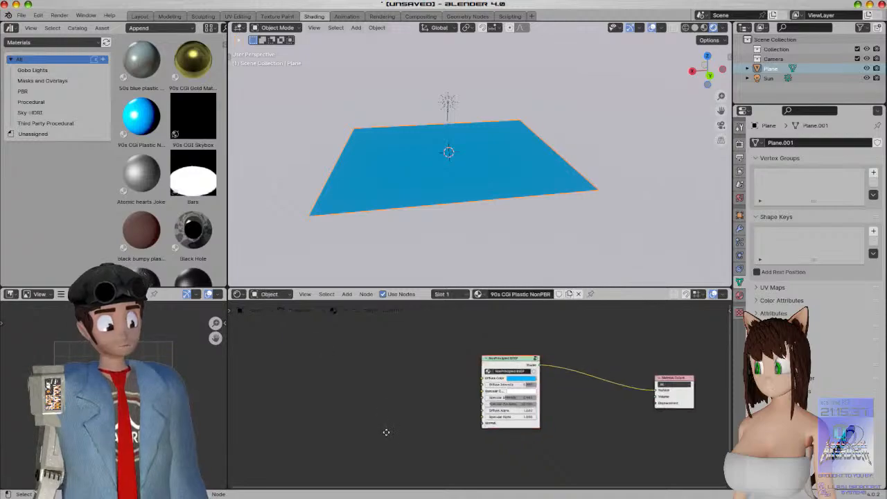
pyautogui.scroll(3, 419, 411)
pyautogui.scroll(2, 422, 409)
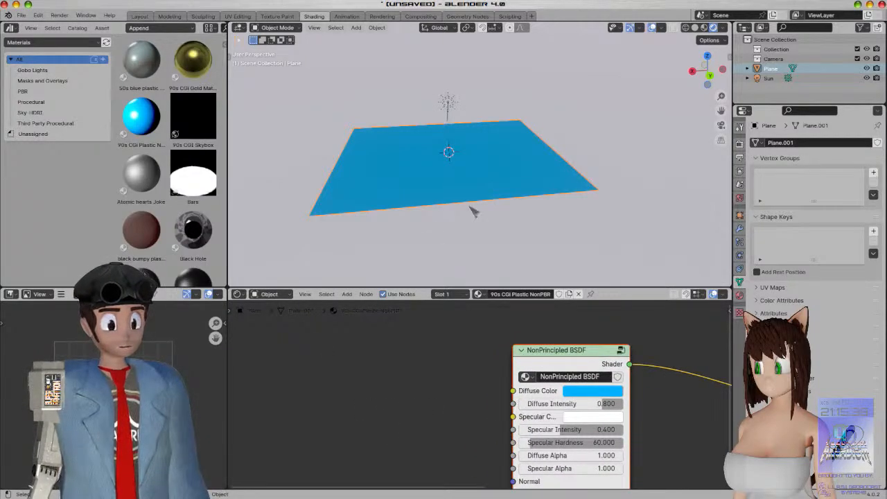
# Add a camera, look through it and walk it backward to frame the plane and horizon
pyautogui.hotkey('shift', 'a')
pyautogui.click(435, 231)
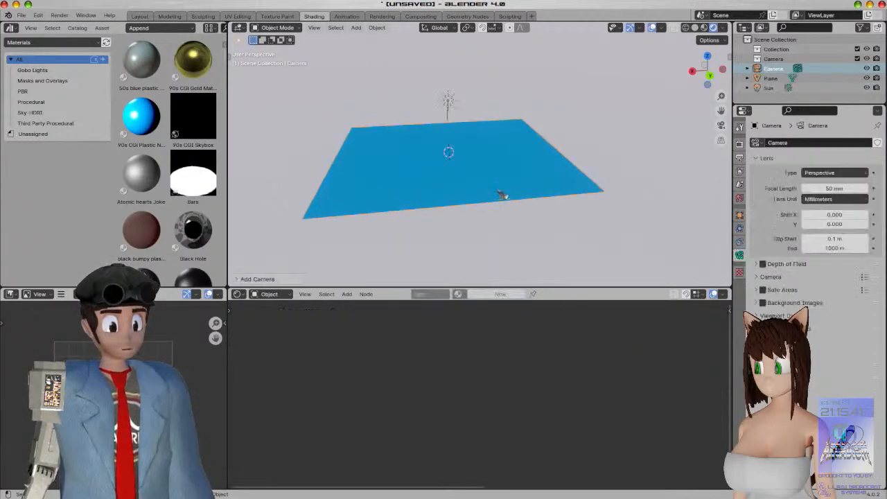
pyautogui.press('KP_0')
pyautogui.hotkey('shift', '`')
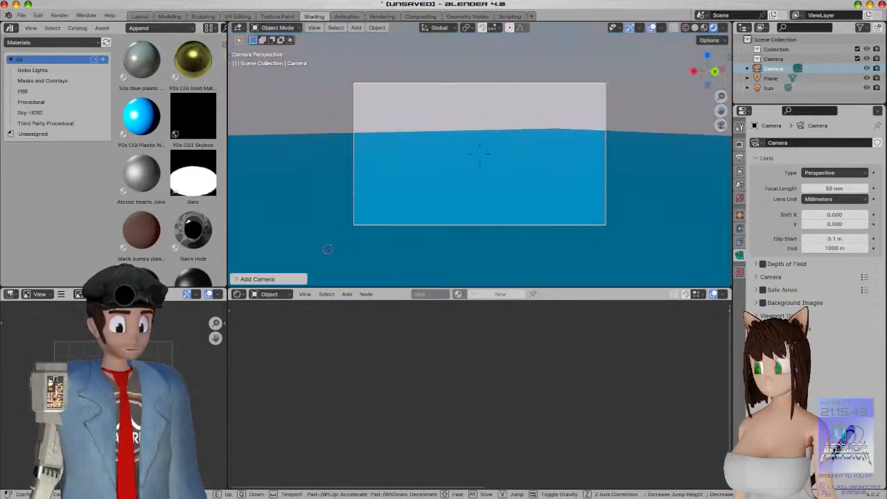
pyautogui.press('s')
pyautogui.press('s')
pyautogui.press('s')
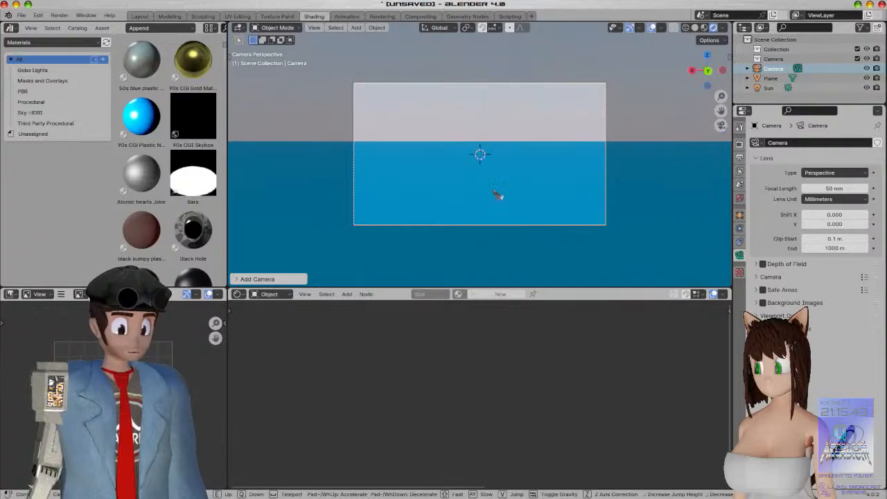
pyautogui.press('Return')
# Clear the camera's rotation and rotate it 90 degrees in the right side view
pyautogui.hotkey('alt', 'r')
pyautogui.press('KP_3')
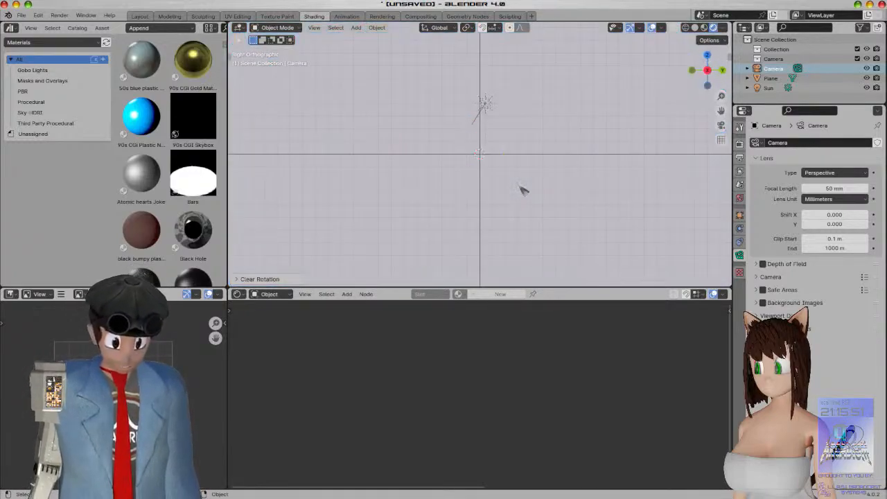
pyautogui.keyDown('shift'); pyautogui.moveTo(589, 179); pyautogui.dragTo(501, 155, button='middle'); pyautogui.keyUp('shift')
pyautogui.press('KP_3')
pyautogui.scroll(9, 506, 202)
pyautogui.write('r90')
pyautogui.press('Return')
# Check the camera's framing and rotate the camera 180 degrees about the global X axis
pyautogui.press('KP_3')
pyautogui.press('KP_0')
pyautogui.press('KP_3')
pyautogui.press('KP_0')
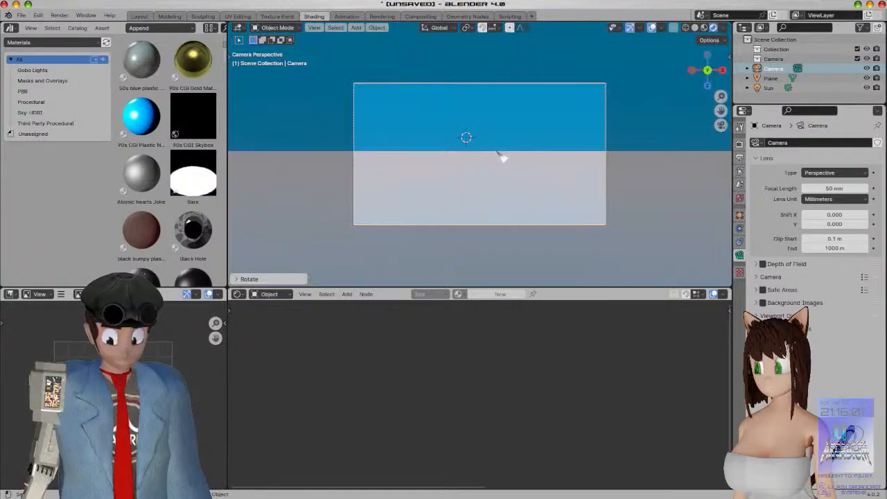
pyautogui.write('rx')
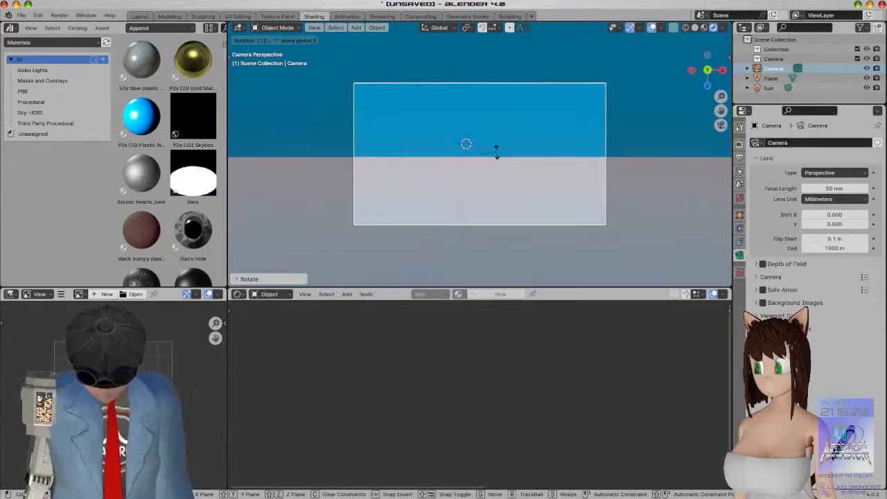
pyautogui.write('180')
pyautogui.press('Return')
# Move the plane along the global Y axis so it extends in front of the camera, and return to the camera view
pyautogui.scroll(-2, 501, 158)
pyautogui.moveTo(501, 158); pyautogui.dragTo(488, 217, button='middle')
pyautogui.scroll(-4, 488, 217)
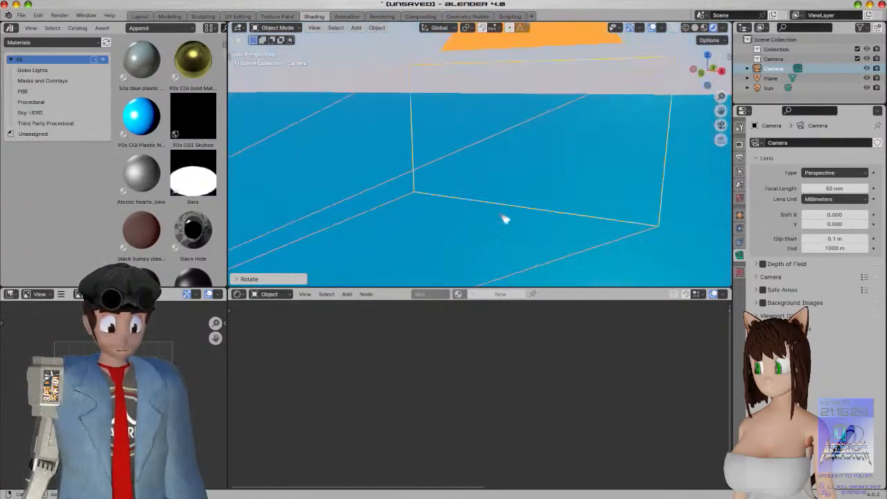
pyautogui.scroll(-4, 488, 216)
pyautogui.click(489, 218)
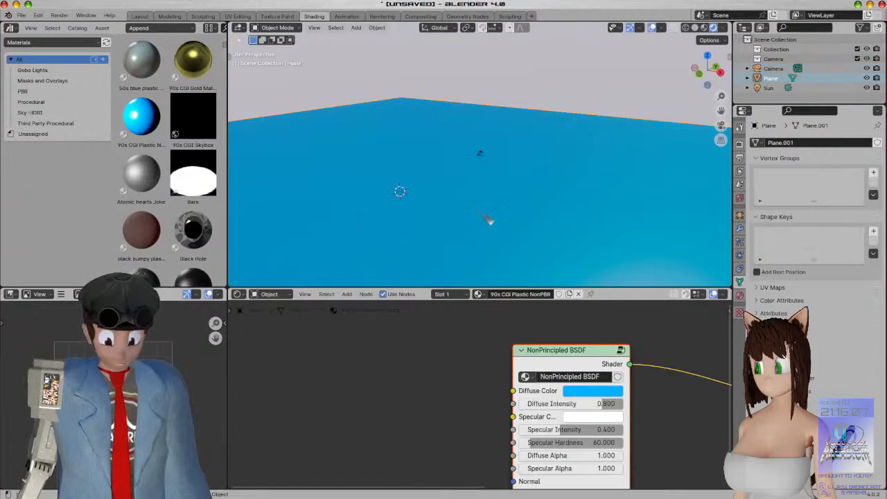
pyautogui.press('g')
pyautogui.press('y')
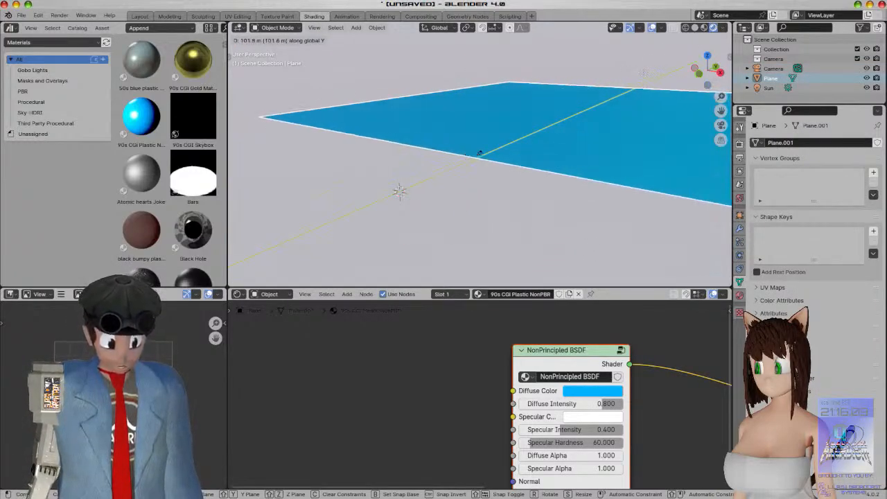
pyautogui.click(574, 162)
pyautogui.press('KP_0')
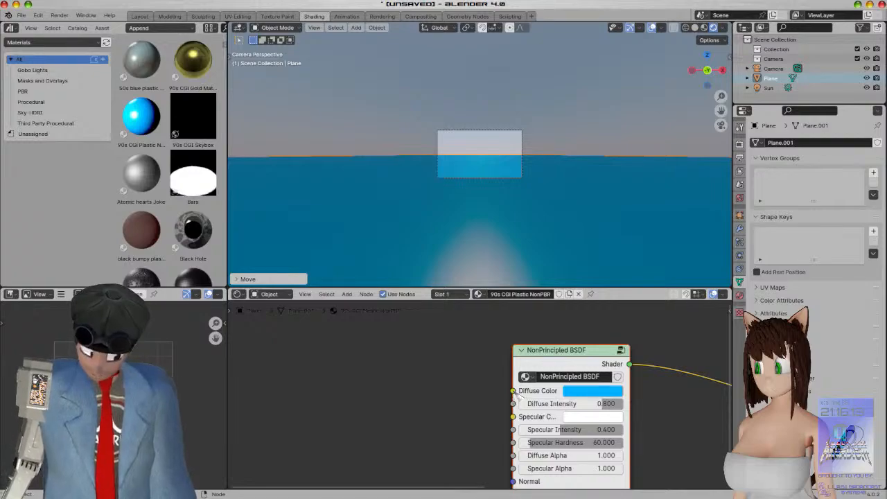
# Add a Checker Texture node with its Fac output connected to the NonPrincipled BSDF's Diffuse Color
pyautogui.moveTo(419, 364); pyautogui.dragTo(414, 358)
pyautogui.write('che')
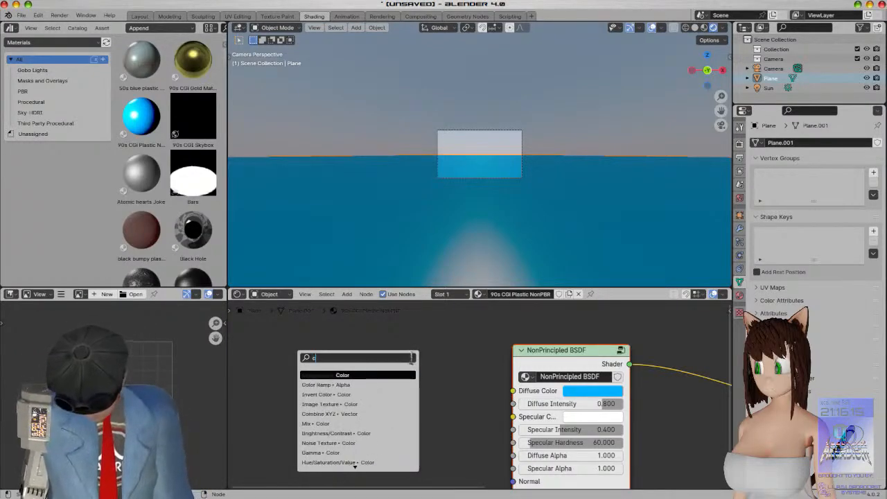
pyautogui.press('Down')
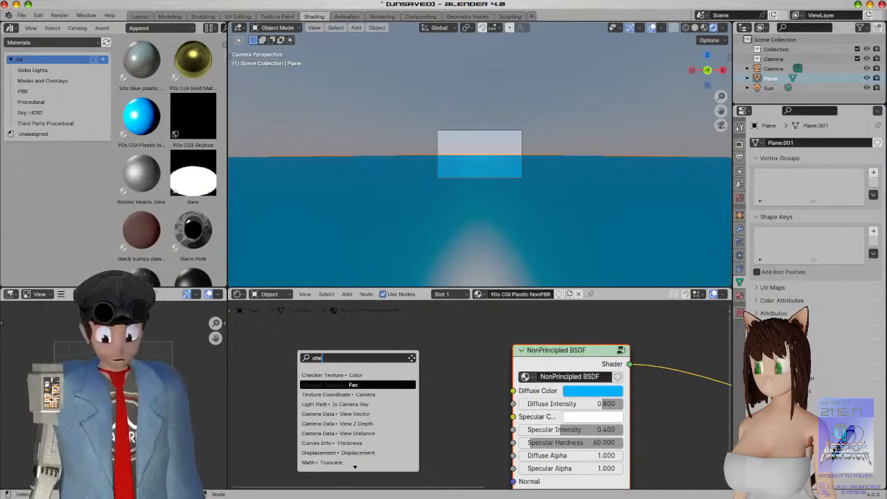
pyautogui.press('Return')
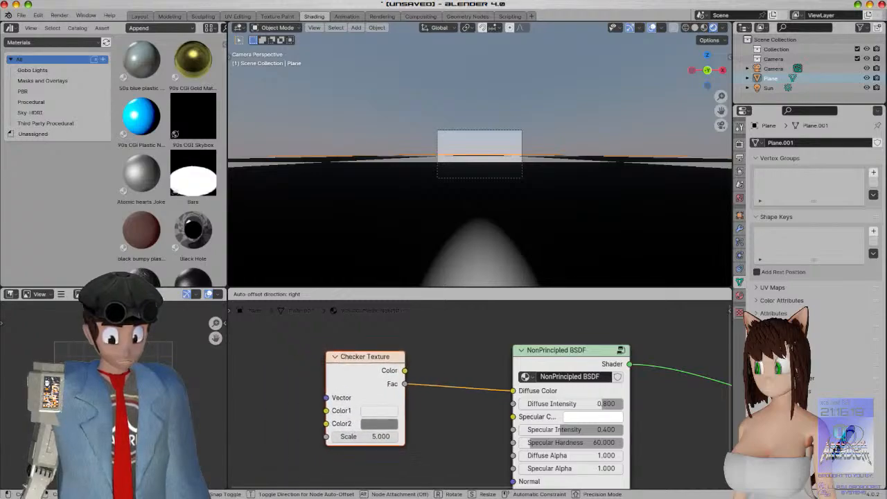
pyautogui.click(405, 363)
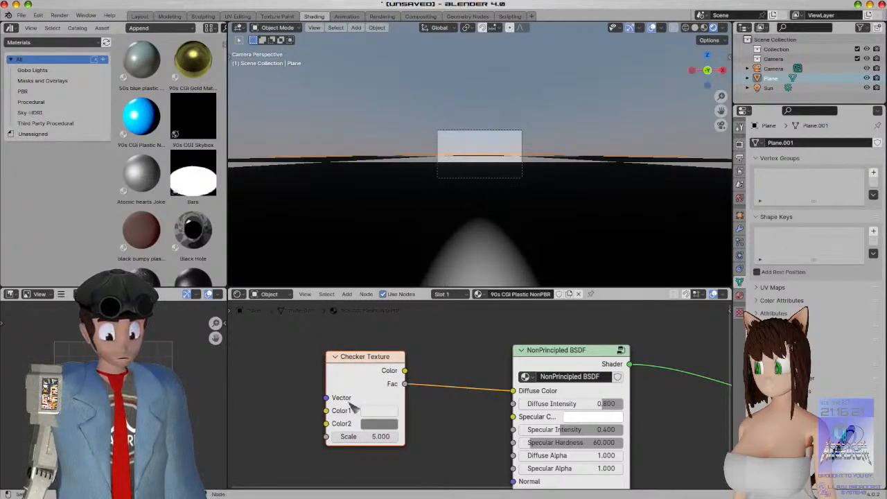
# Raise the Checker Texture's scale to about 400 for small checks across the plane
pyautogui.moveTo(365, 438); pyautogui.dragTo(435, 439)
pyautogui.moveTo(365, 435); pyautogui.dragTo(428, 435)
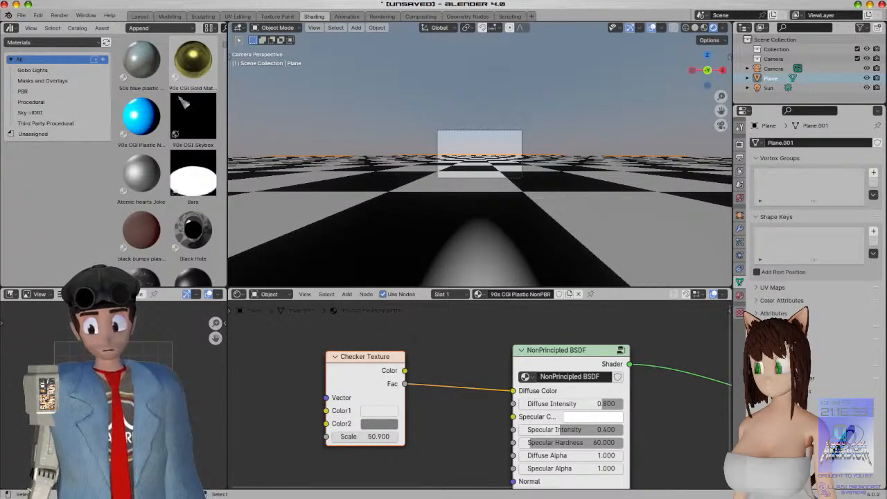
pyautogui.moveTo(377, 437); pyautogui.dragTo(608, 437)
pyautogui.scroll(6, 520, 180)
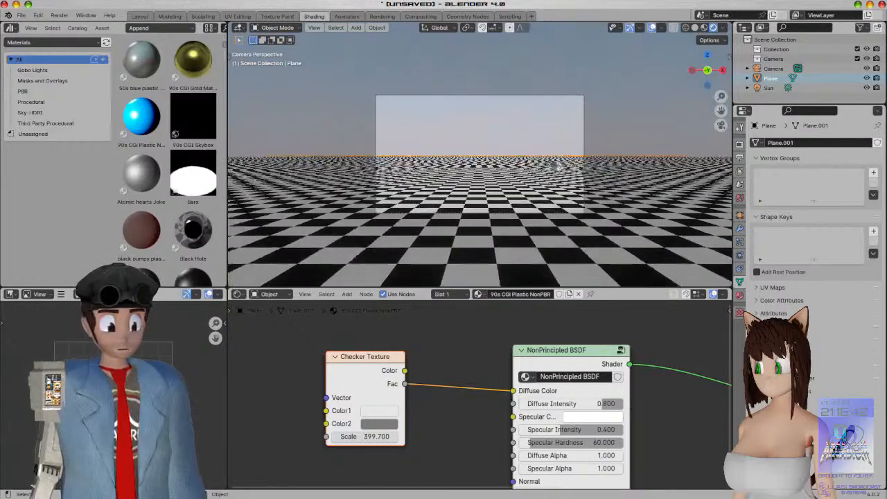
pyautogui.scroll(-6, 547, 212)
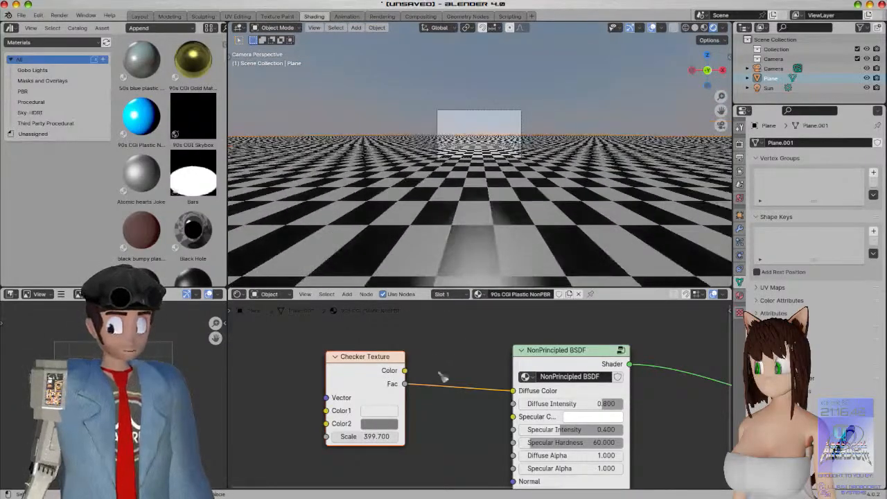
# Return to the world's shader nodes and set the Simple Background strength to 0.5
pyautogui.scroll(2, 483, 205)
pyautogui.click(268, 293)
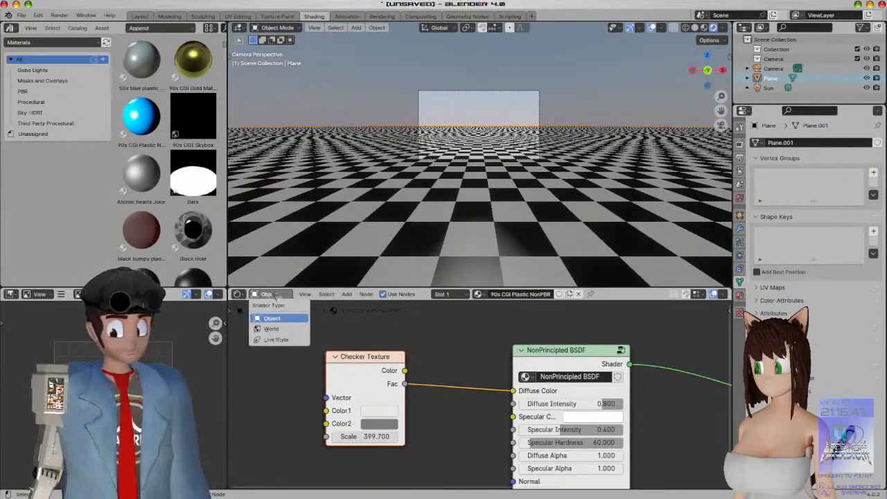
pyautogui.click(276, 323)
pyautogui.click(573, 435)
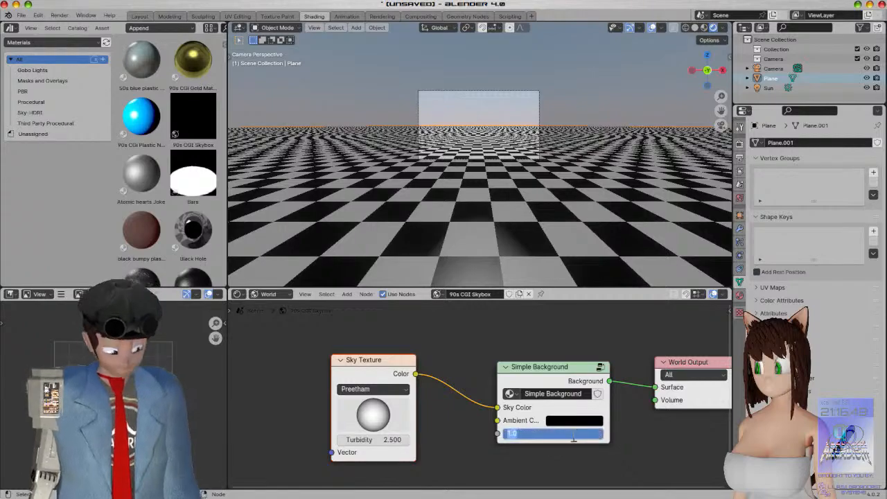
pyautogui.write('0.5')
pyautogui.press('Return')
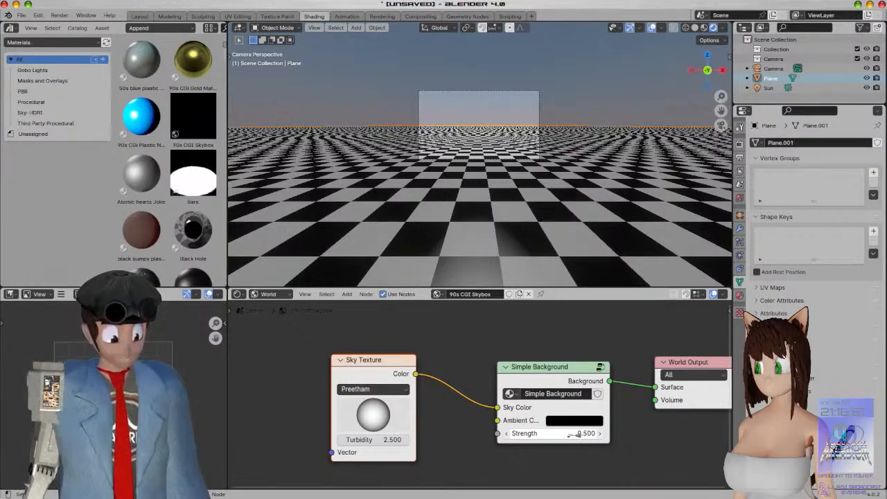
# Set the world's Simple Background strength to 0.2
pyautogui.click(572, 433)
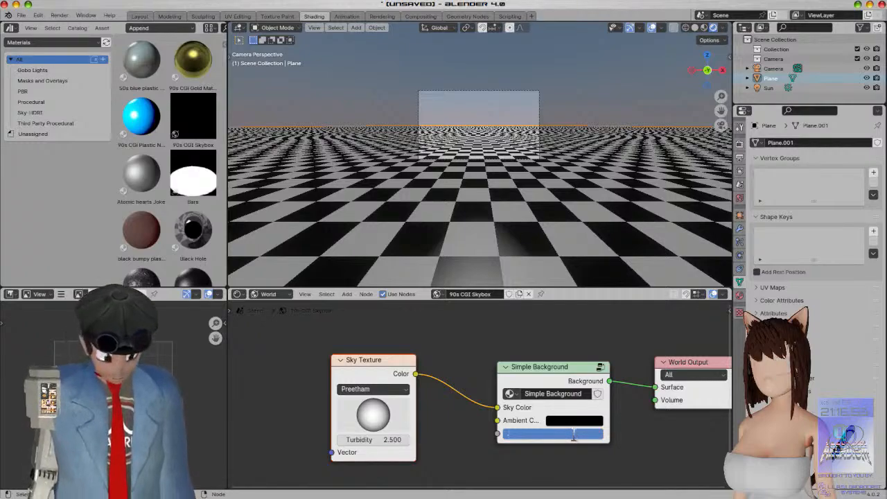
pyautogui.write('0.2')
pyautogui.press('Return')
pyautogui.press('a')
pyautogui.press('a')
pyautogui.scroll(4, 532, 197)
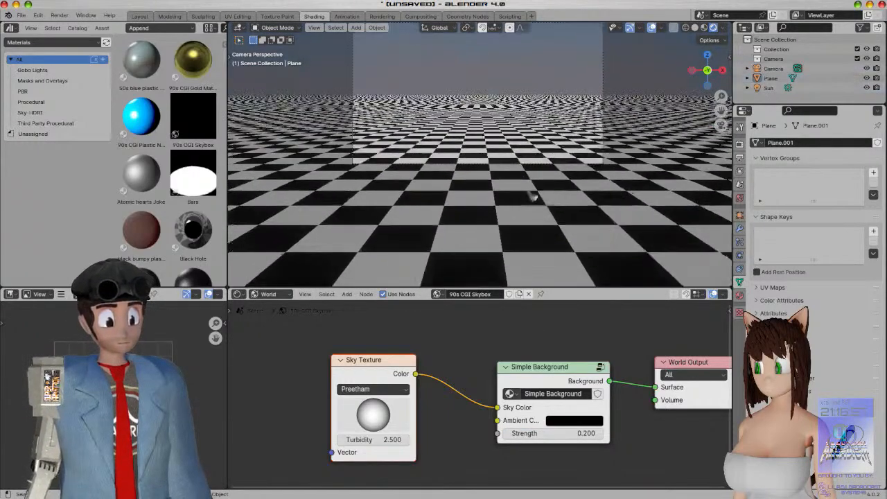
pyautogui.keyDown('shift'); pyautogui.moveTo(532, 197); pyautogui.dragTo(519, 259, button='middle'); pyautogui.keyUp('shift')
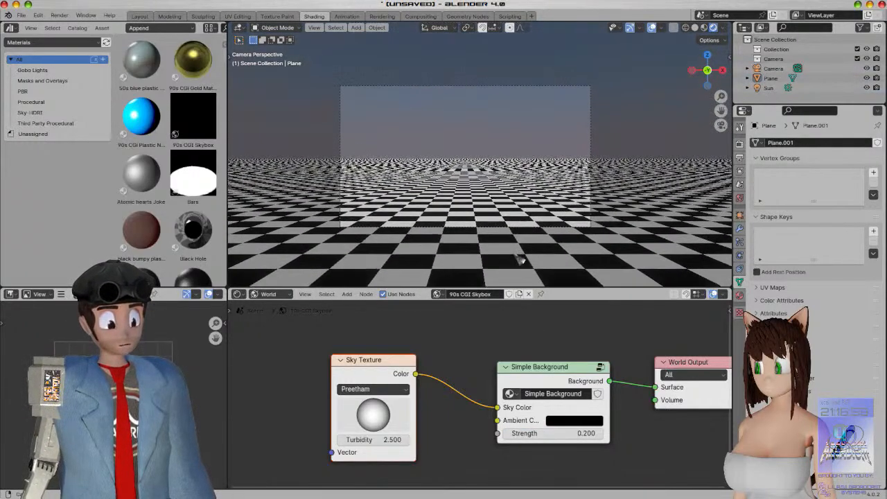
# Set the world's Simple Background strength to 0 and check the scene through the camera
pyautogui.click(579, 433)
pyautogui.write('0')
pyautogui.press('Return')
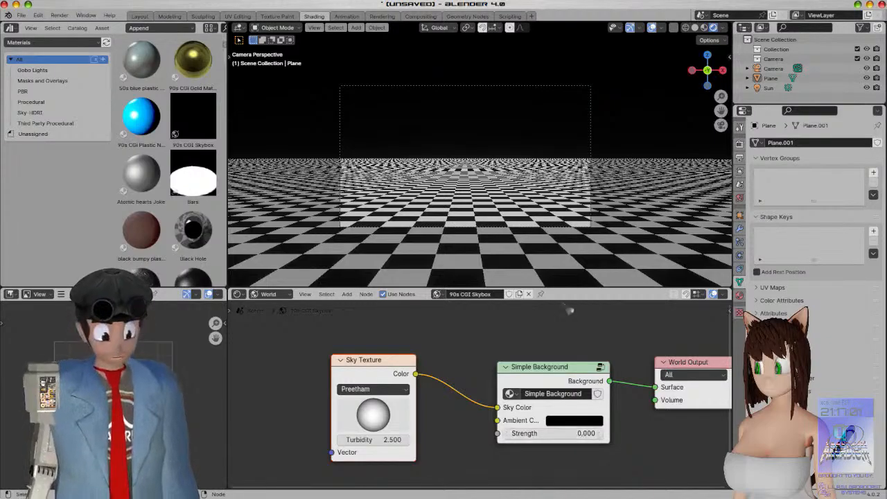
pyautogui.scroll(-6, 492, 250)
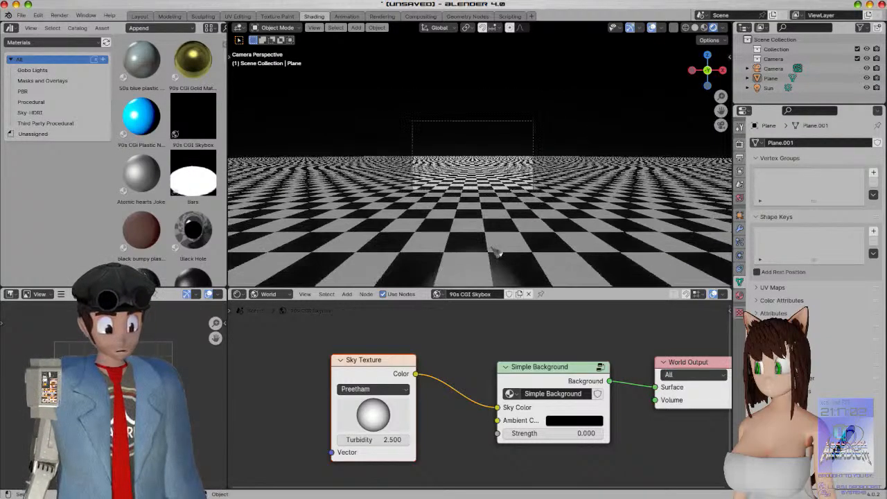
pyautogui.moveTo(492, 251); pyautogui.dragTo(257, 282, button='middle')
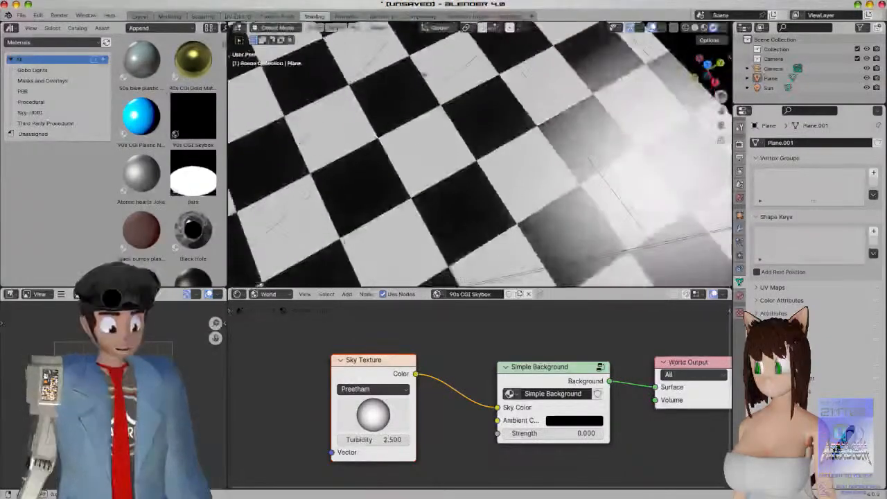
pyautogui.press('KP_0')
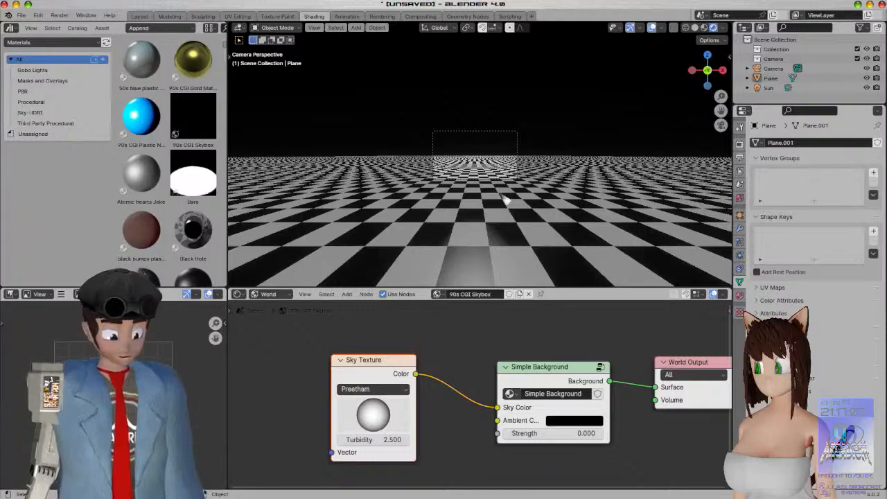
pyautogui.scroll(7, 507, 200)
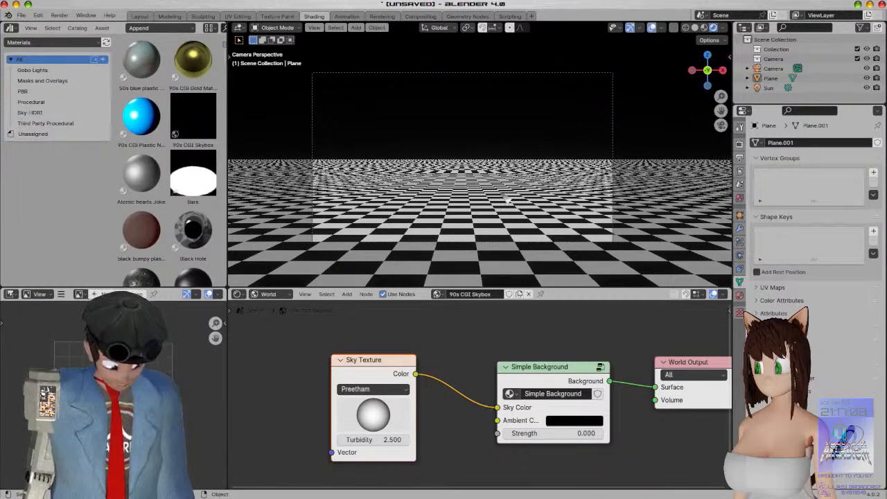
pyautogui.scroll(3, 506, 199)
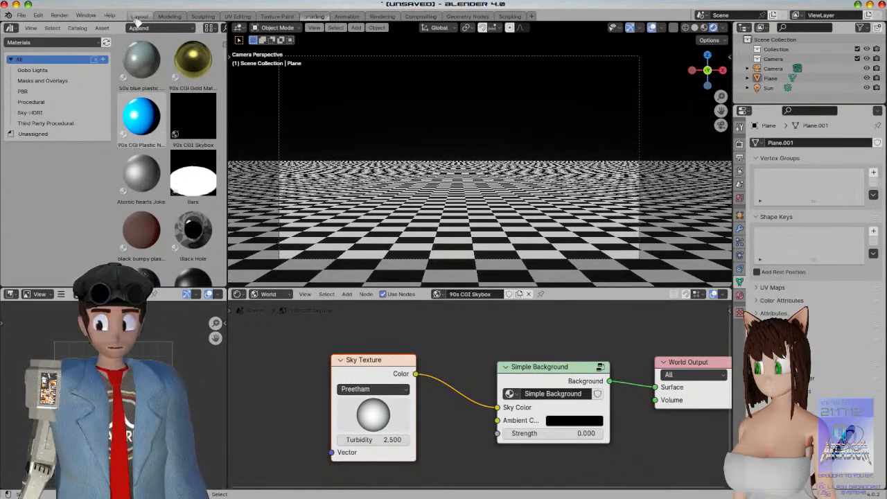
# Add a cube mesh to the scene in the Layout workspace, viewed through the camera
pyautogui.click(138, 17)
pyautogui.press('KP_0')
pyautogui.press('w')
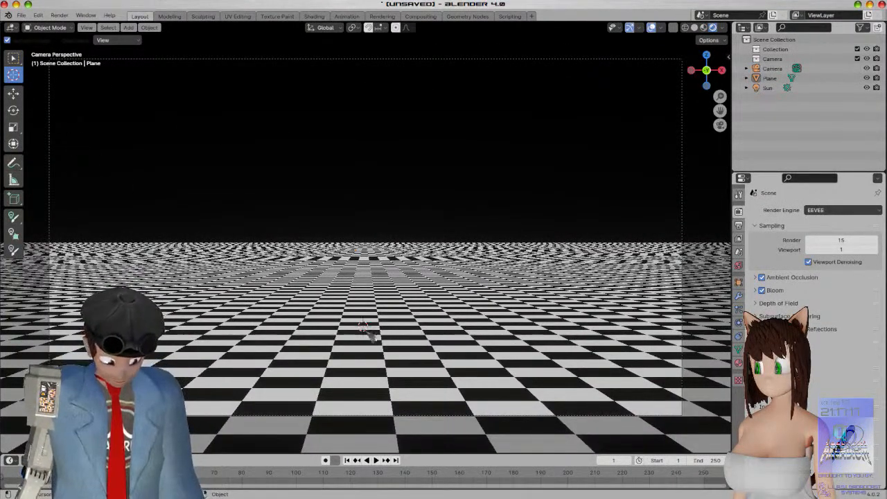
pyautogui.keyDown('shift'); pyautogui.moveTo(361, 323); pyautogui.dragTo(375, 316, button='middle'); pyautogui.keyUp('shift')
pyautogui.hotkey('shift', 'a')
pyautogui.moveTo(370, 220)
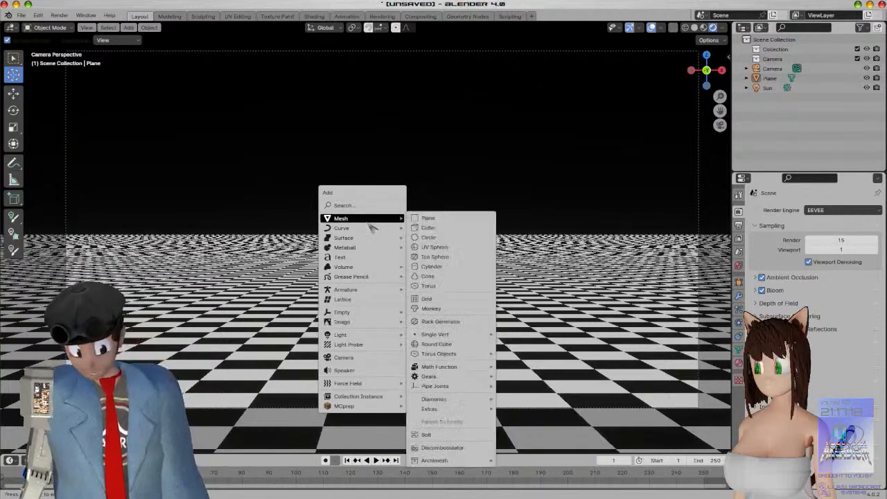
pyautogui.click(447, 229)
# Move the cube up along the Z axis until it sits above the checkered floor
pyautogui.scroll(-2, 385, 289)
pyautogui.press('g')
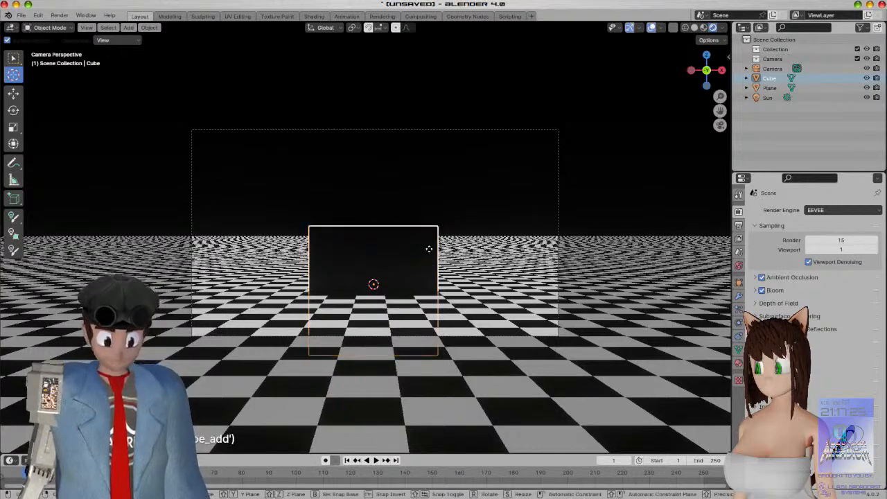
pyautogui.press('z')
pyautogui.click(481, 192)
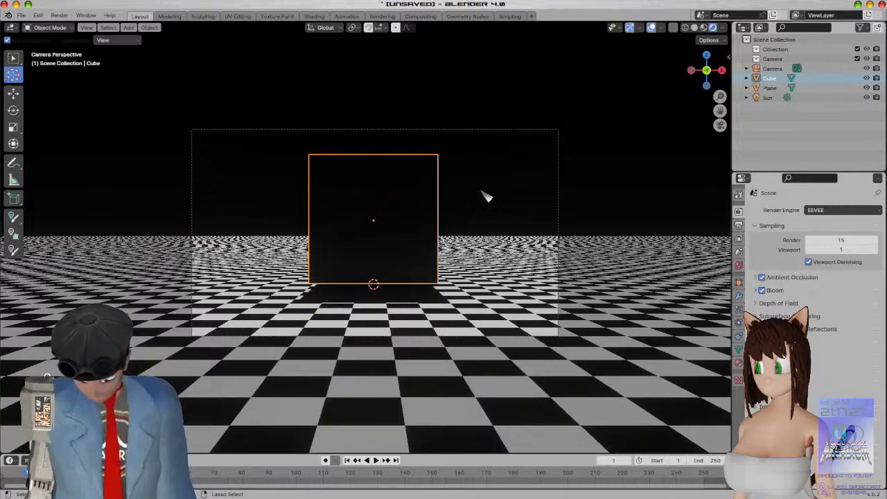
# Turn the cube into a sphere with a level 2 Subdivision Surface modifier and shade it smooth
pyautogui.hotkey('ctrl', '1')
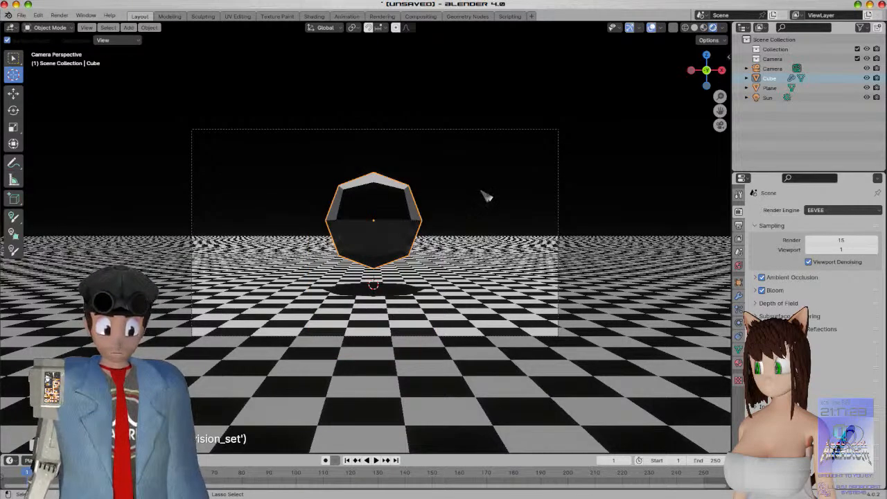
pyautogui.hotkey('ctrl', '2')
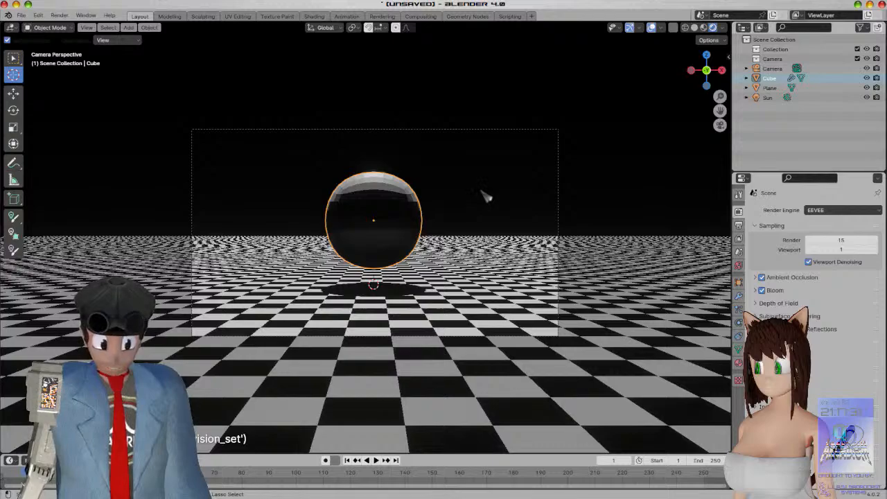
pyautogui.rightClick(368, 209)
pyautogui.click(365, 210)
pyautogui.scroll(2, 435, 241)
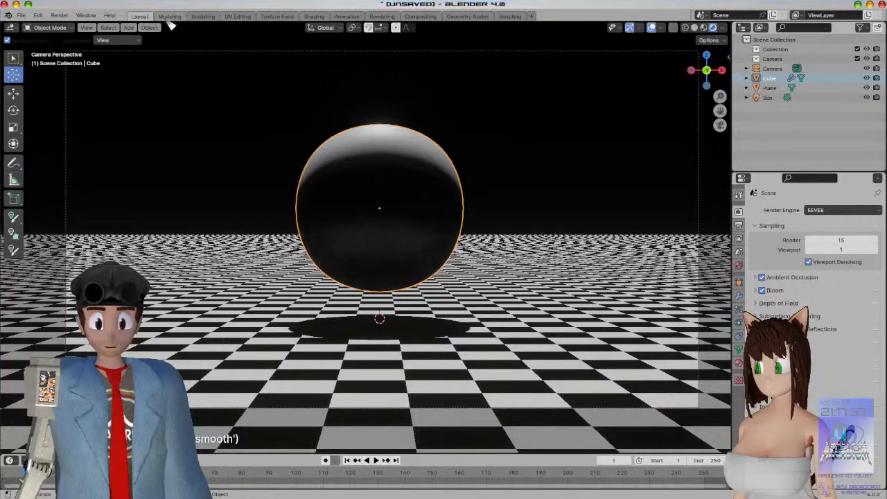
# Apply the 90s CGI Gold MatCap asset to the sphere in the Shading workspace and show its object shader nodes
pyautogui.click(314, 16)
pyautogui.moveTo(193, 60)
pyautogui.mouseDown()
pyautogui.moveTo(383, 109)
pyautogui.moveTo(454, 144)
pyautogui.mouseUp()
pyautogui.scroll(2, 577, 198)
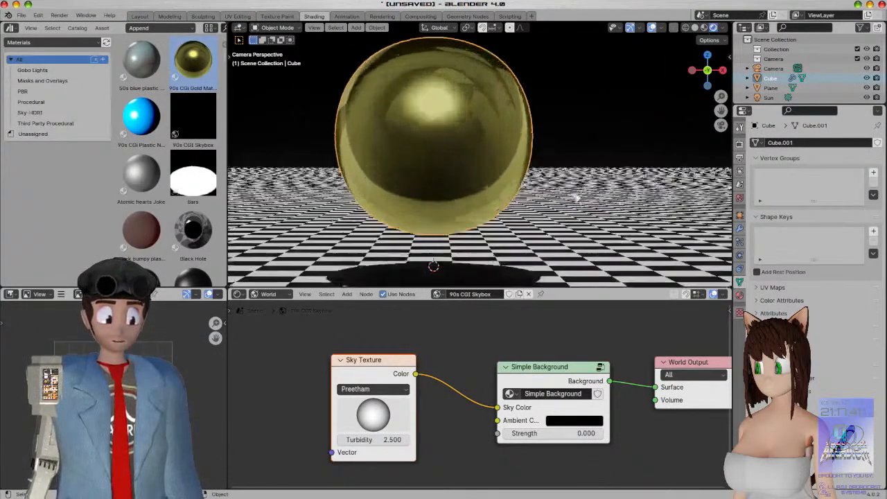
pyautogui.scroll(-2, 577, 199)
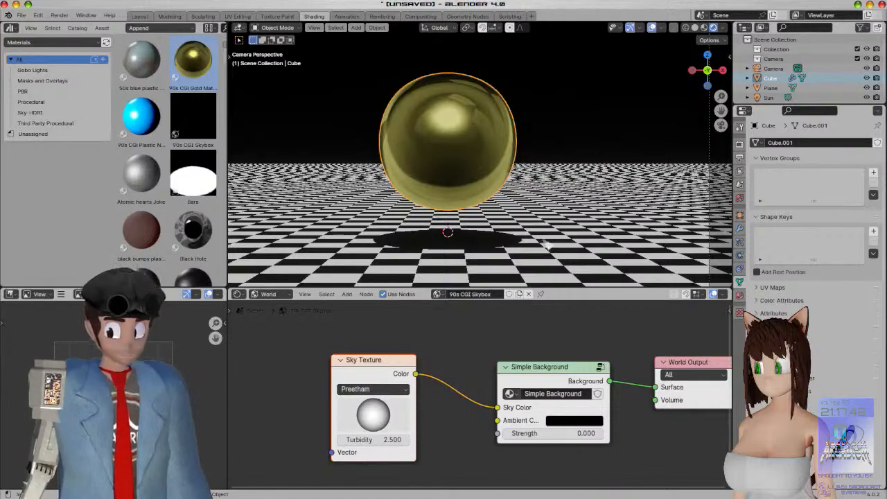
pyautogui.click(266, 294)
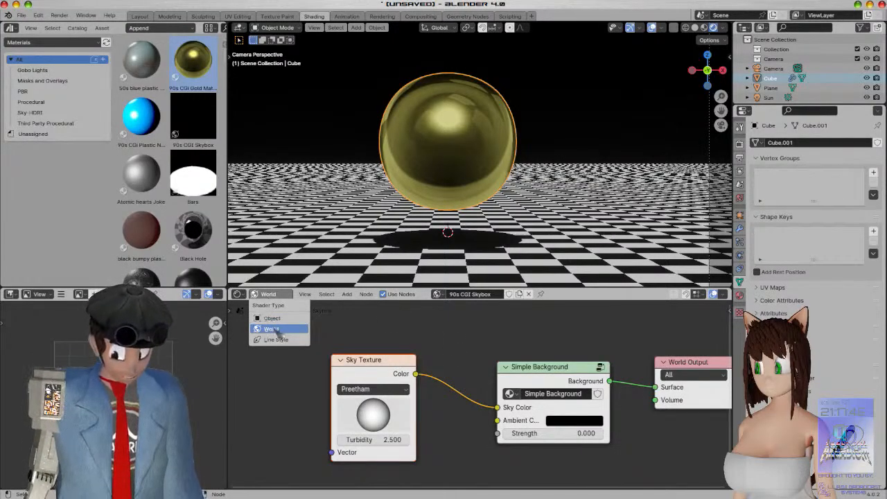
pyautogui.click(271, 318)
pyautogui.scroll(-3, 478, 415)
pyautogui.moveTo(450, 395); pyautogui.dragTo(334, 370, button='middle')
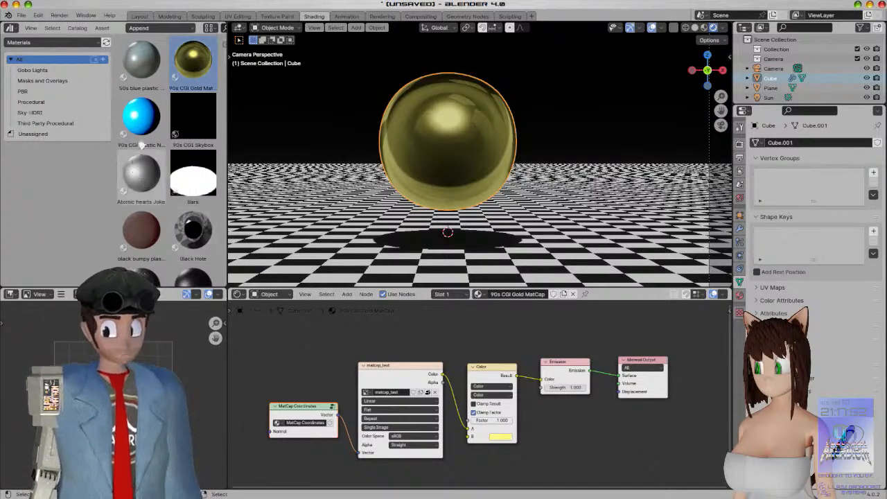
# Apply the 90s CGI Plastic NonPBR material to the sphere and raise its Diffuse Intensity to 1
pyautogui.moveTo(140, 129); pyautogui.dragTo(439, 139)
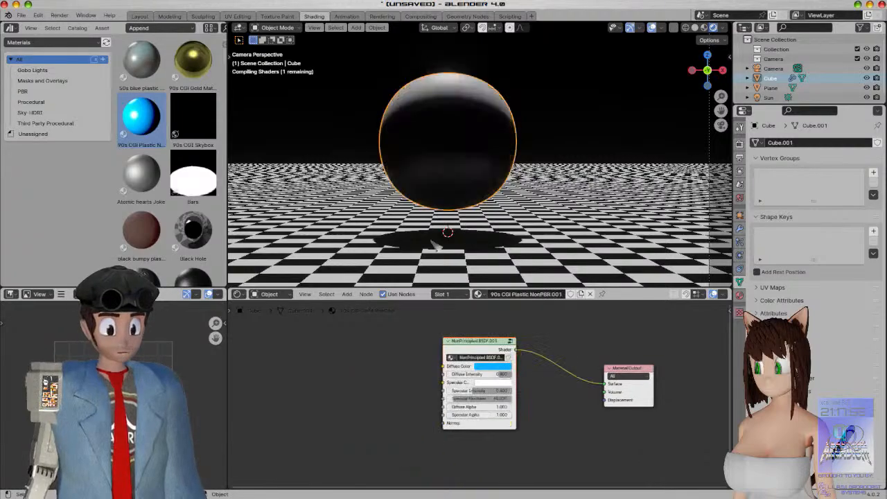
pyautogui.scroll(4, 395, 391)
pyautogui.moveTo(391, 396); pyautogui.dragTo(360, 417, button='middle')
pyautogui.moveTo(471, 382); pyautogui.dragTo(499, 382)
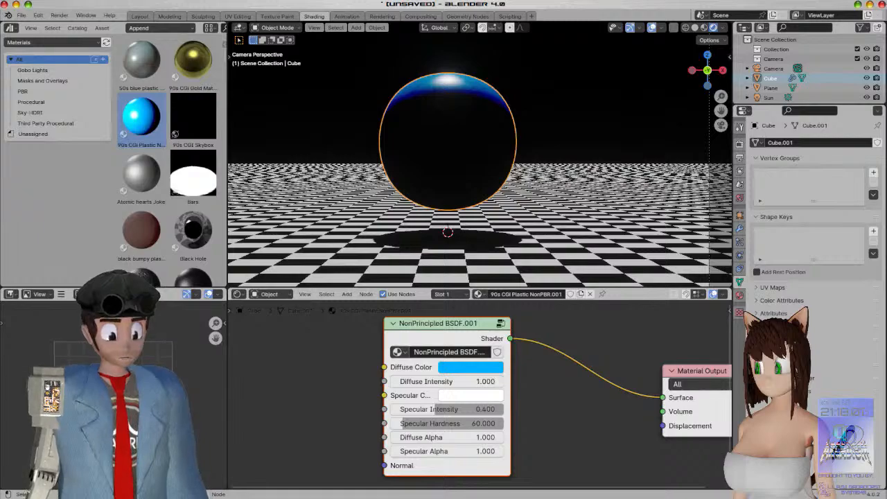
# Set the plastic material's Specular Intensity to 1 and lower its Specular Hardness to about 41.7
pyautogui.click(477, 370)
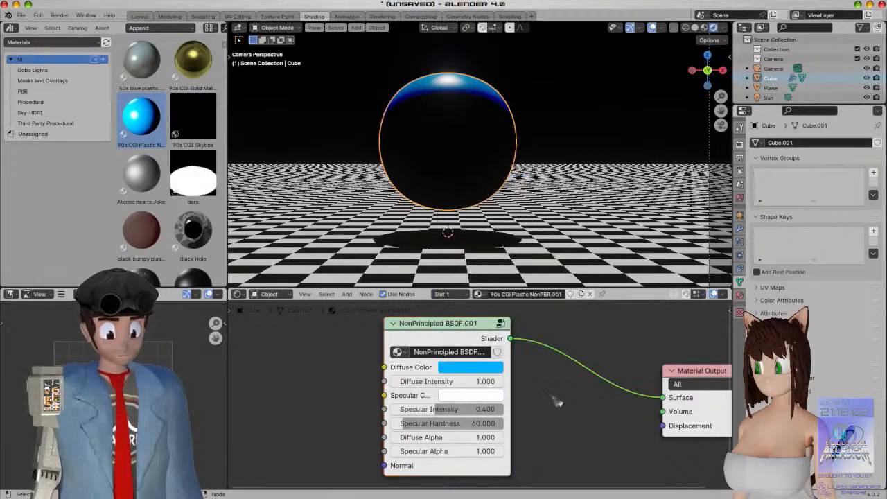
pyautogui.click(478, 396)
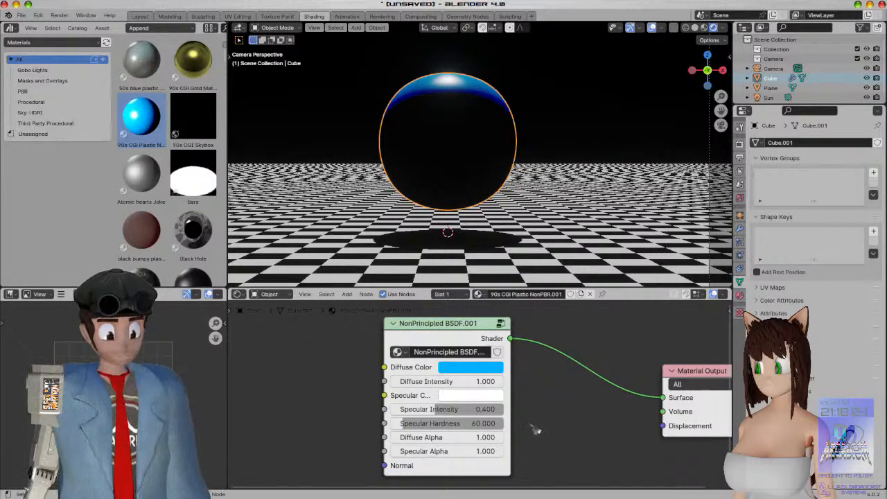
pyautogui.moveTo(450, 409); pyautogui.dragTo(400, 437)
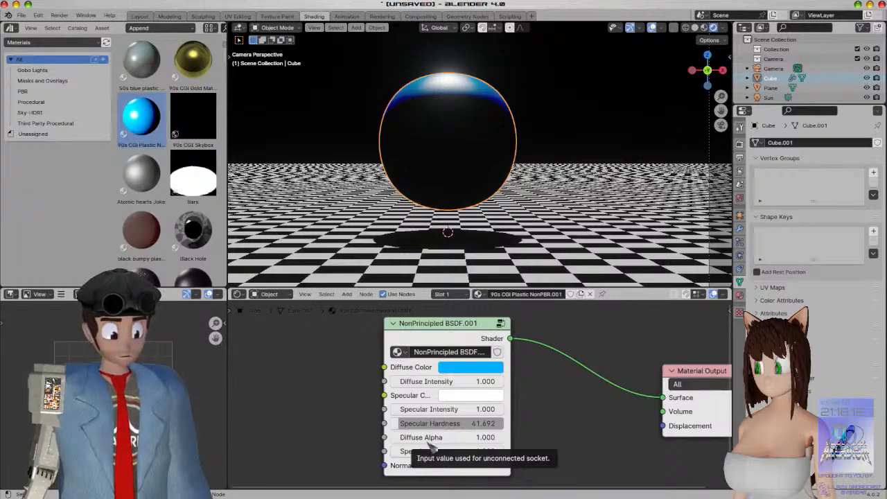
# Examine the node setup inside the NonPrincipled BSDF group and return to the material's main nodes
pyautogui.click(454, 337)
pyautogui.press('Tab')
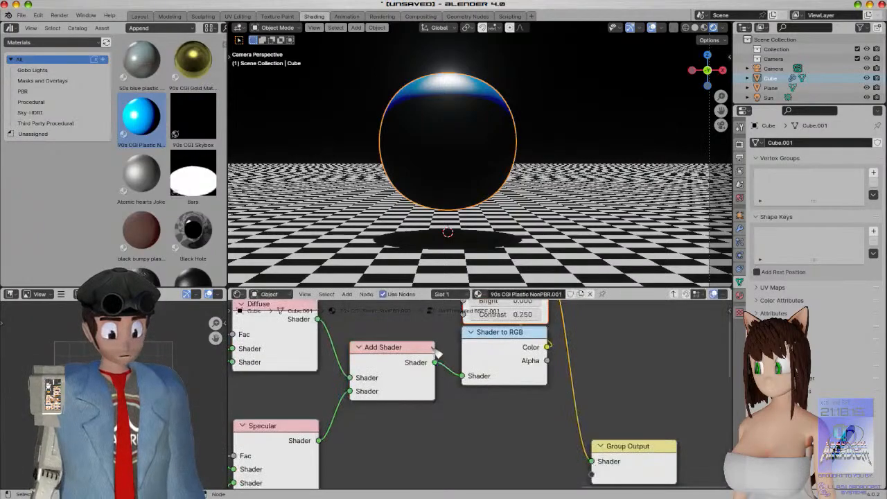
pyautogui.scroll(-4, 464, 426)
pyautogui.scroll(2, 457, 423)
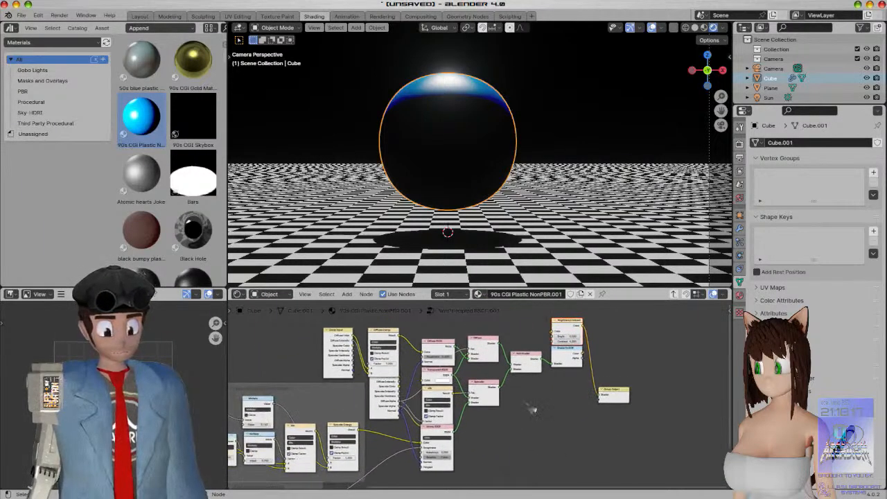
pyautogui.moveTo(487, 439); pyautogui.dragTo(536, 472, button='middle')
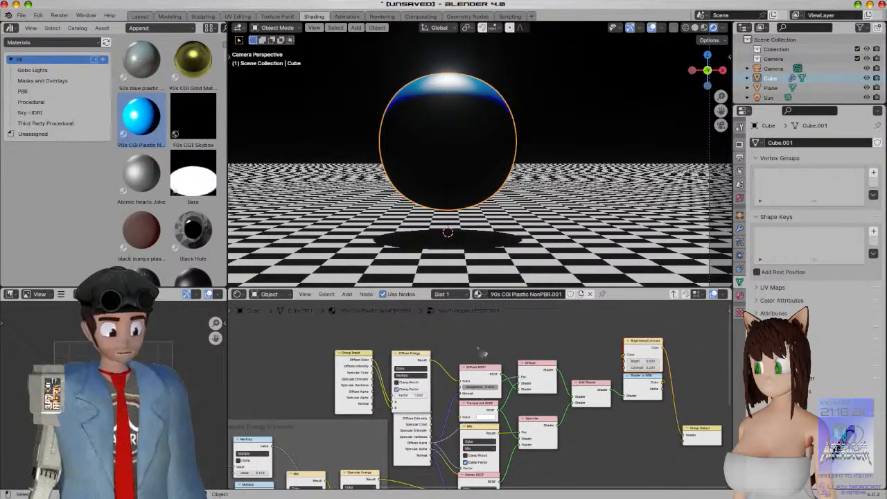
pyautogui.scroll(-4, 517, 196)
pyautogui.scroll(3, 516, 196)
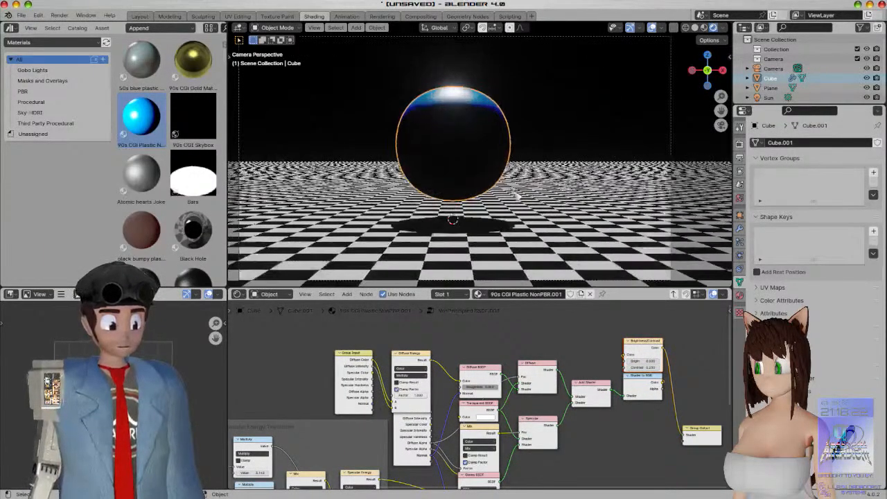
pyautogui.press('Tab')
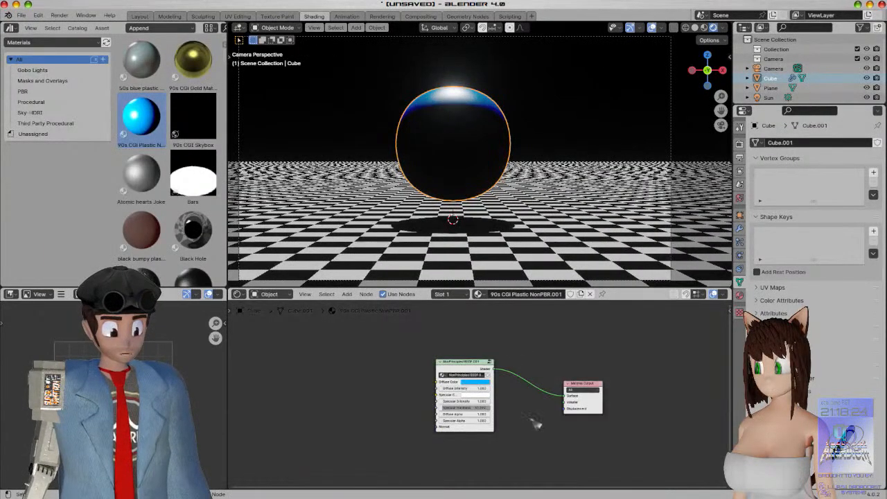
pyautogui.scroll(3, 534, 423)
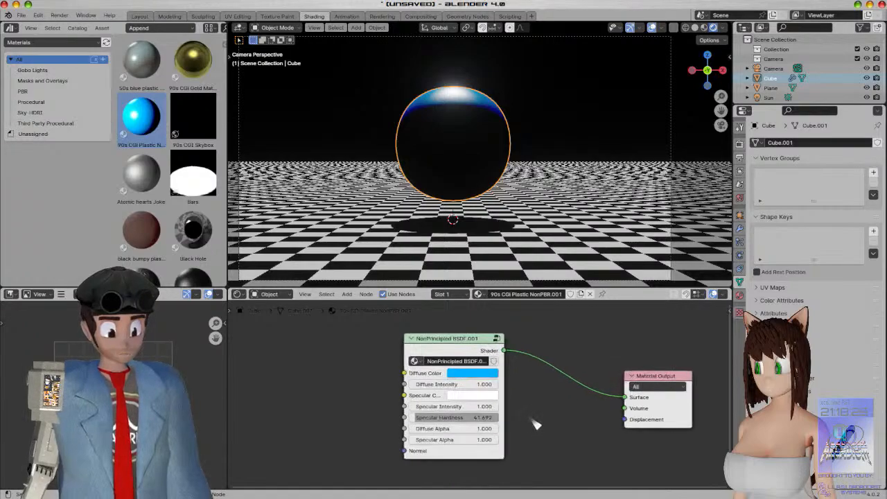
# Replace the sphere's plastic material with the 90s CGI Gold MatCap asset
pyautogui.moveTo(193, 60); pyautogui.dragTo(429, 153)
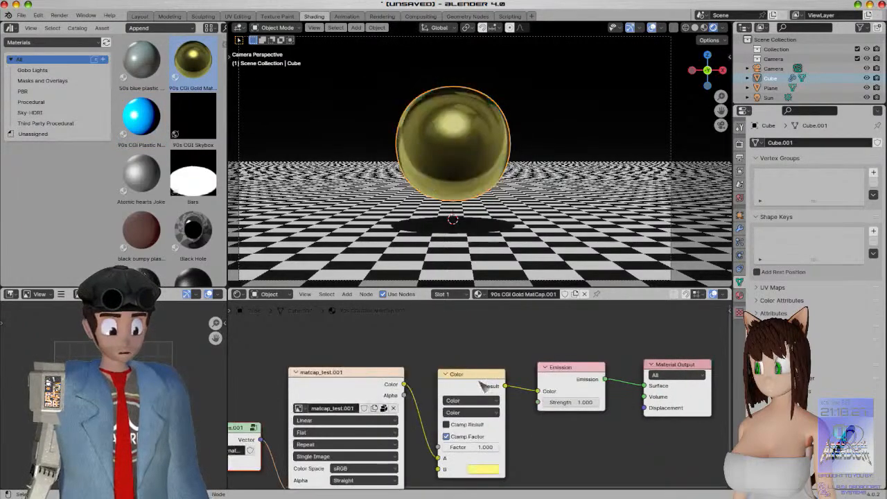
pyautogui.scroll(-1, 488, 350)
pyautogui.moveTo(486, 351); pyautogui.dragTo(525, 340, button='middle')
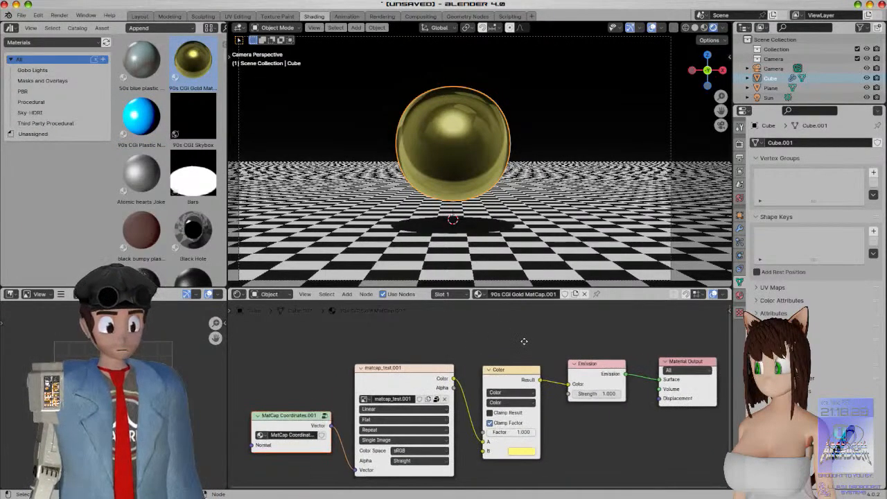
# Try changing the Emission strength in the gold MatCap material and undo it
pyautogui.moveTo(599, 394); pyautogui.dragTo(620, 393)
pyautogui.hotkey('ctrl', 'z')
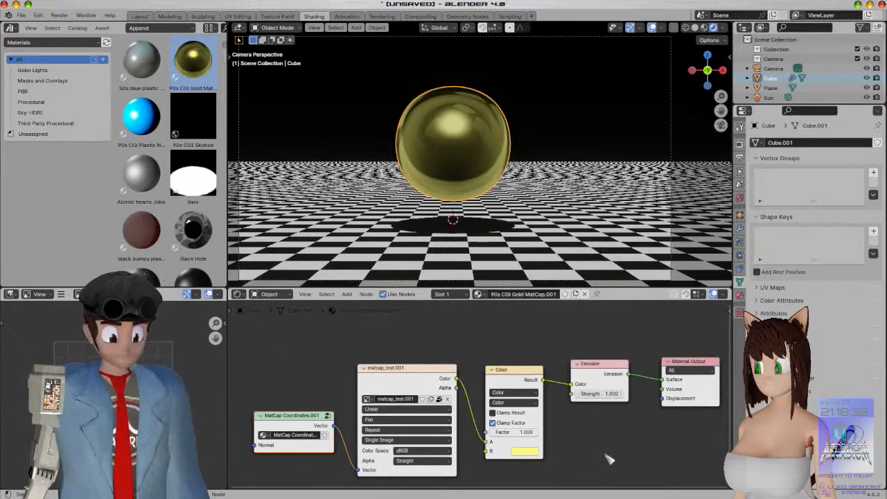
pyautogui.scroll(3, 607, 460)
pyautogui.moveTo(590, 457)
pyautogui.mouseDown(button='middle')
pyautogui.moveTo(570, 413)
pyautogui.moveTo(548, 426)
pyautogui.moveTo(558, 420)
pyautogui.moveTo(594, 432)
pyautogui.moveTo(603, 447)
pyautogui.mouseUp(button='middle')
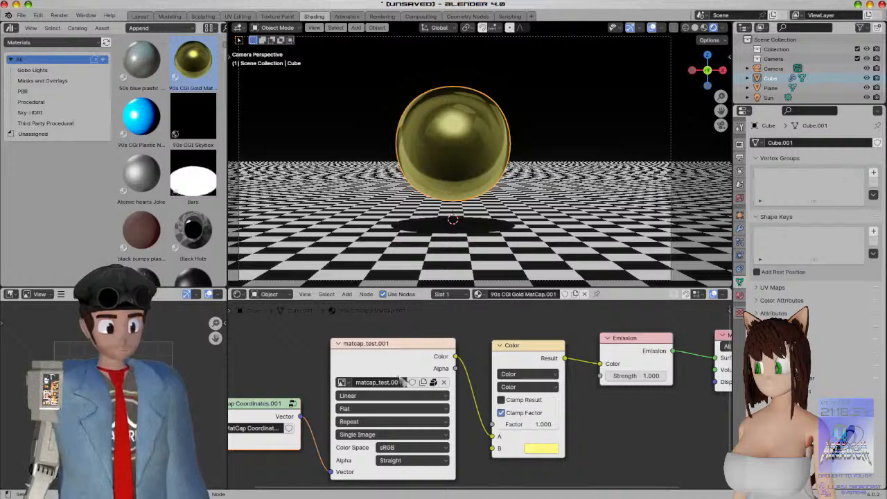
# Examine the node setup inside the MatCap Coordinates group and return to the gold material's main nodes
pyautogui.scroll(-1, 374, 370)
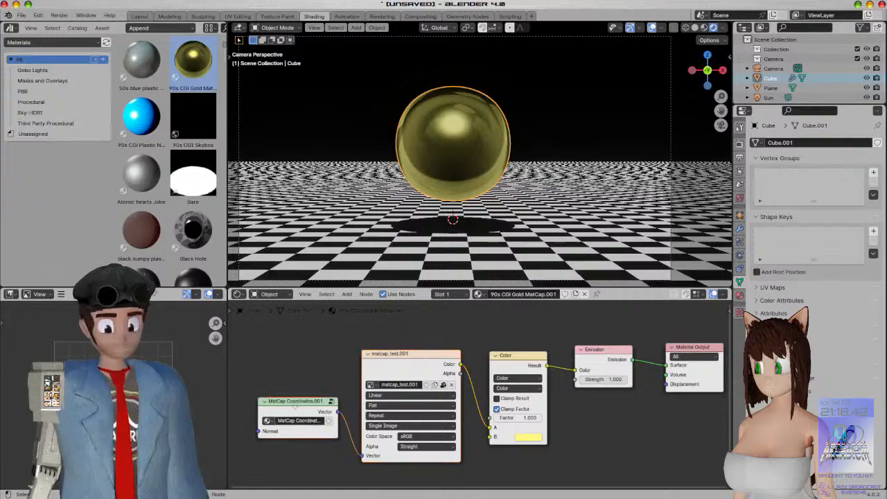
pyautogui.press('Tab')
pyautogui.scroll(-11, 291, 392)
pyautogui.moveTo(360, 381); pyautogui.dragTo(441, 353, button='middle')
pyautogui.scroll(4, 456, 365)
pyautogui.scroll(1, 459, 370)
pyautogui.press('Tab')
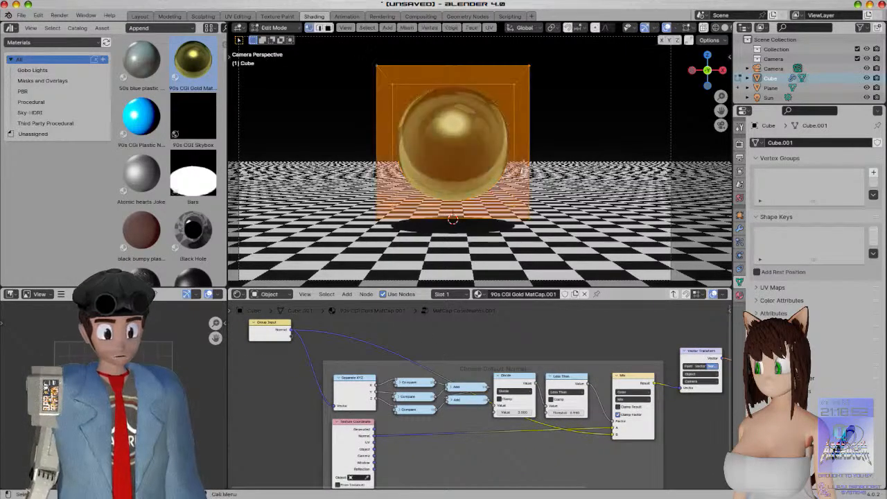
pyautogui.press('Tab')
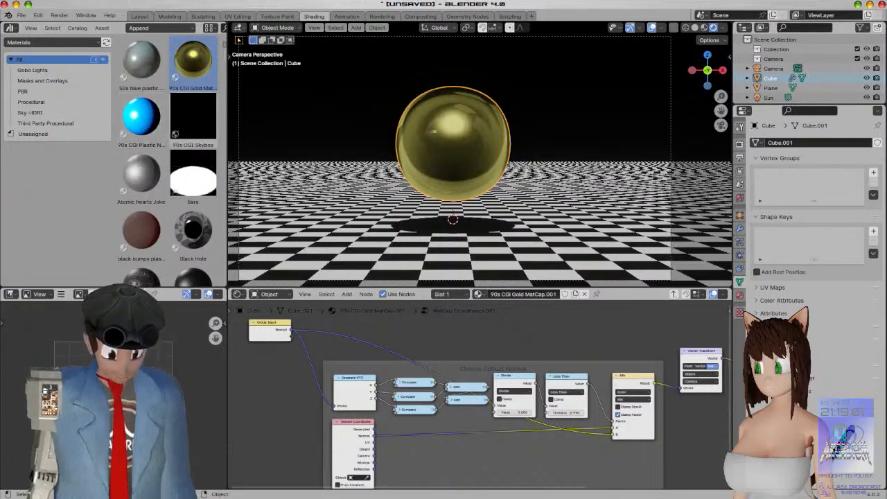
pyautogui.press('Tab')
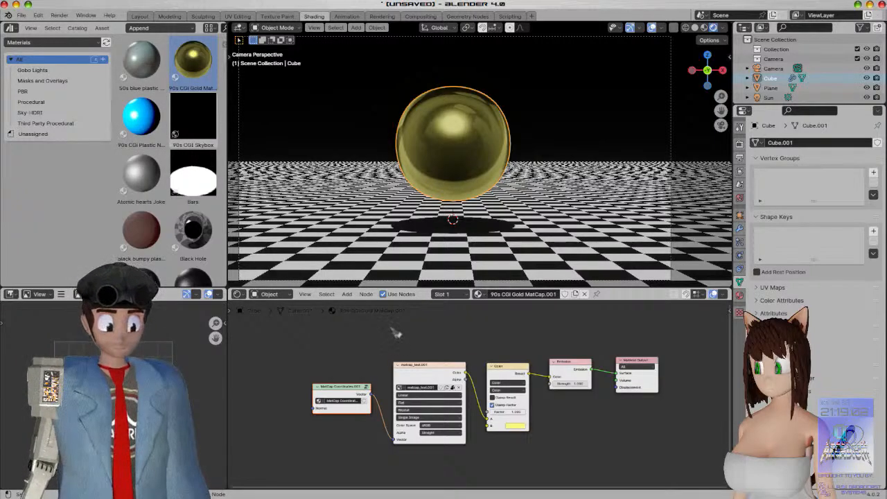
pyautogui.scroll(-4, 452, 353)
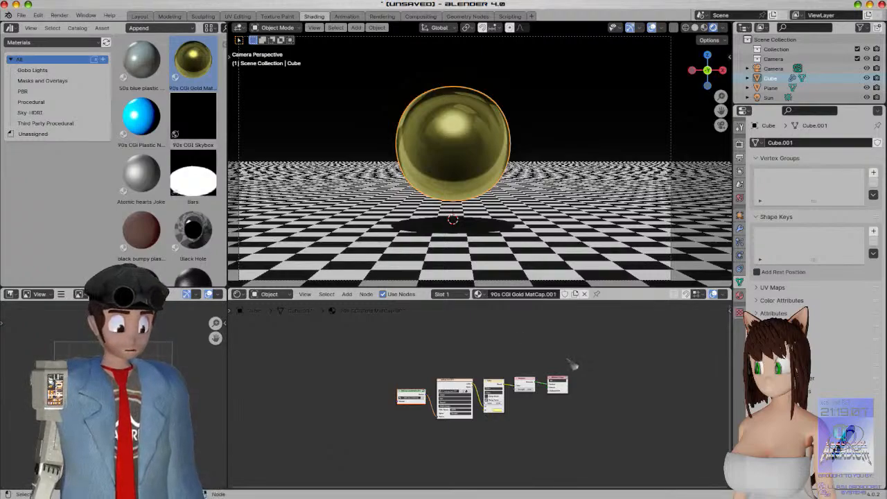
# Replace the sphere's gold MatCap material with a new blank material and delete its default Principled BSDF node
pyautogui.click(584, 294)
pyautogui.click(511, 297)
pyautogui.scroll(4, 482, 380)
pyautogui.press('x')
# Try adding a NonPrincipled BSDF node beside the Material Output and delete it
pyautogui.hotkey('shift', 'a')
pyautogui.click(442, 364)
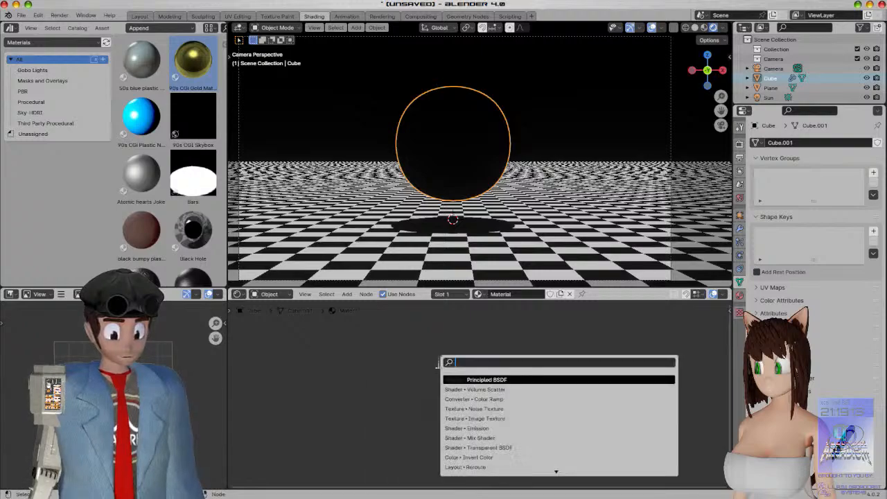
pyautogui.write('psd')
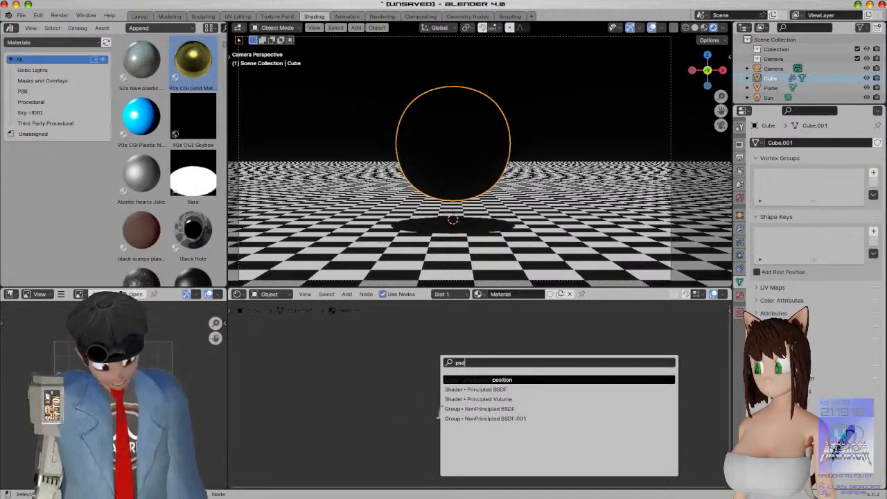
pyautogui.click(445, 410)
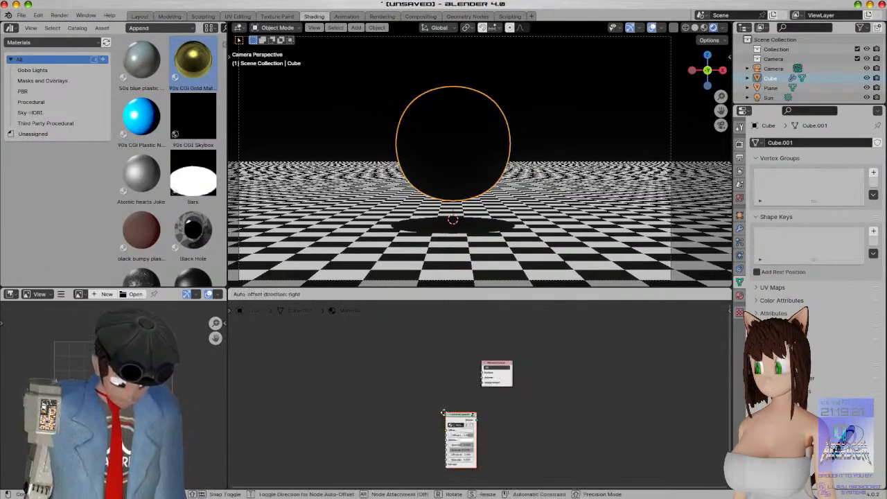
pyautogui.click(407, 362)
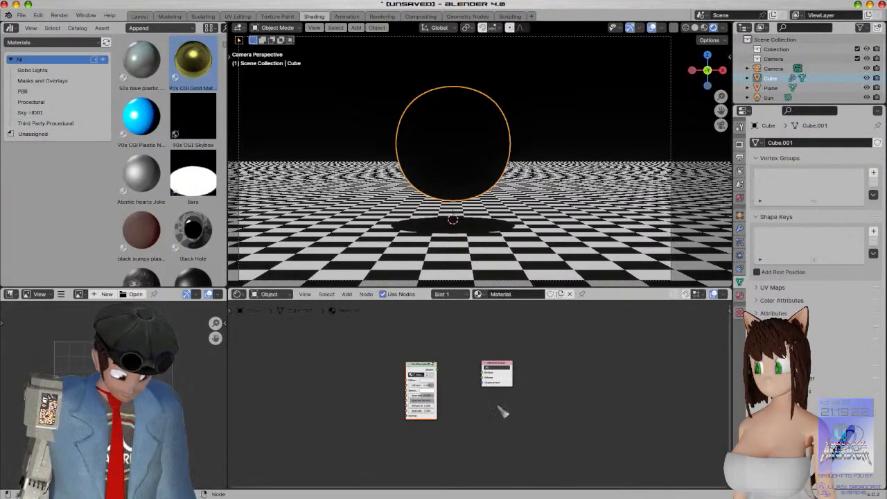
pyautogui.scroll(4, 500, 410)
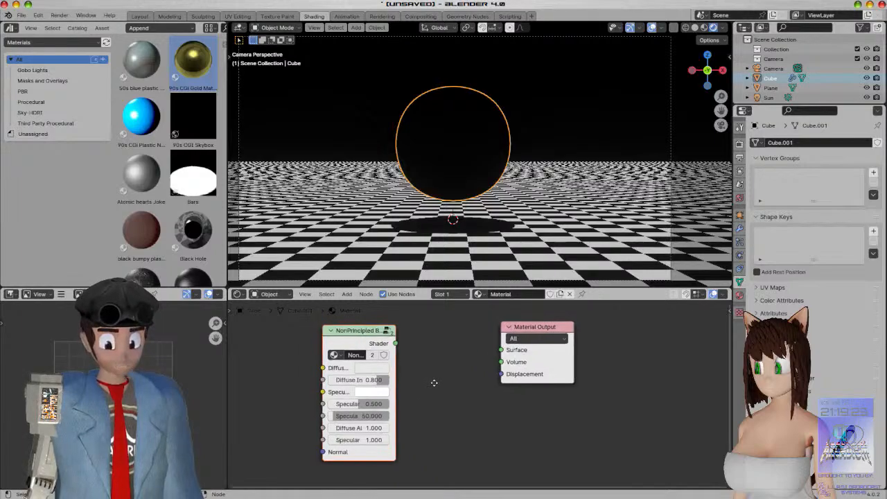
pyautogui.moveTo(433, 382); pyautogui.dragTo(449, 409, button='middle')
pyautogui.press('x')
# Add a Glossy BSDF node and connect it to the Material Output's Surface input
pyautogui.hotkey('shift', 'a')
pyautogui.click(378, 361)
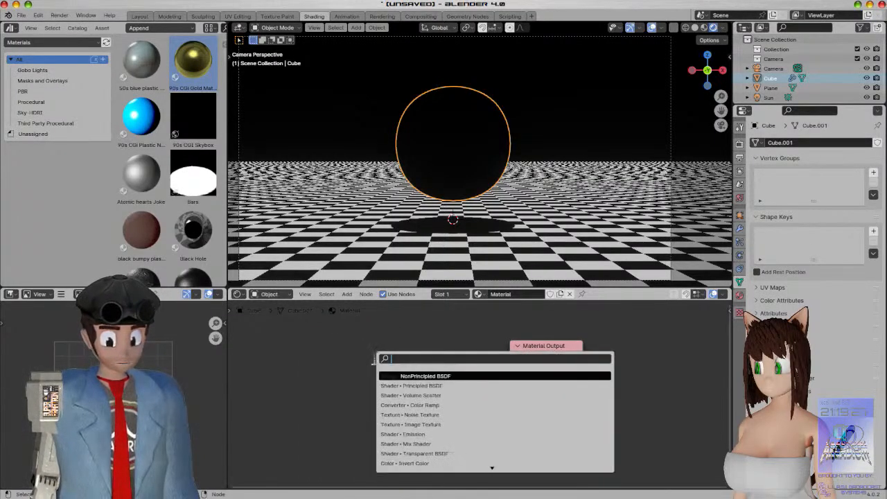
pyautogui.write('glodd')
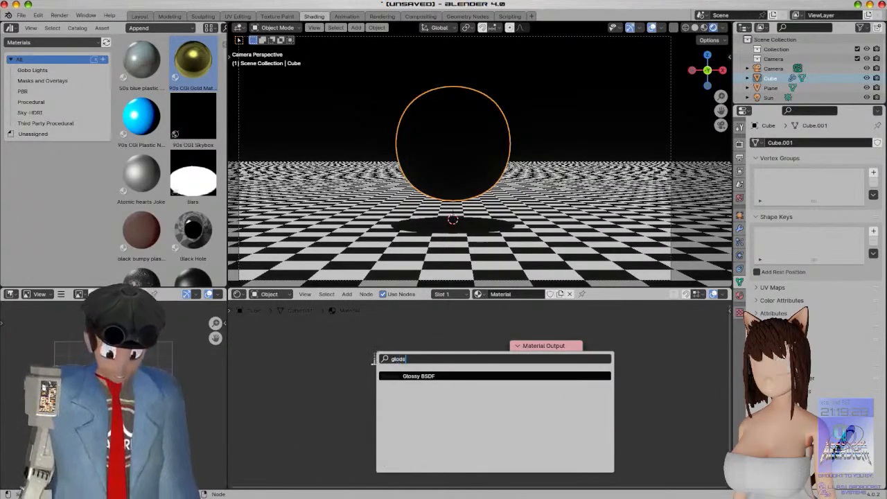
pyautogui.press('BackSpace')
pyautogui.press('BackSpace')
pyautogui.write('s')
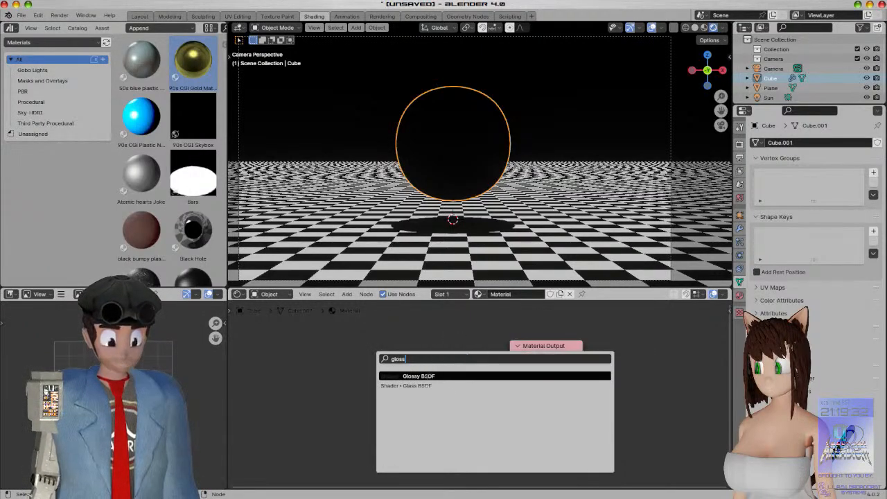
pyautogui.press('Return')
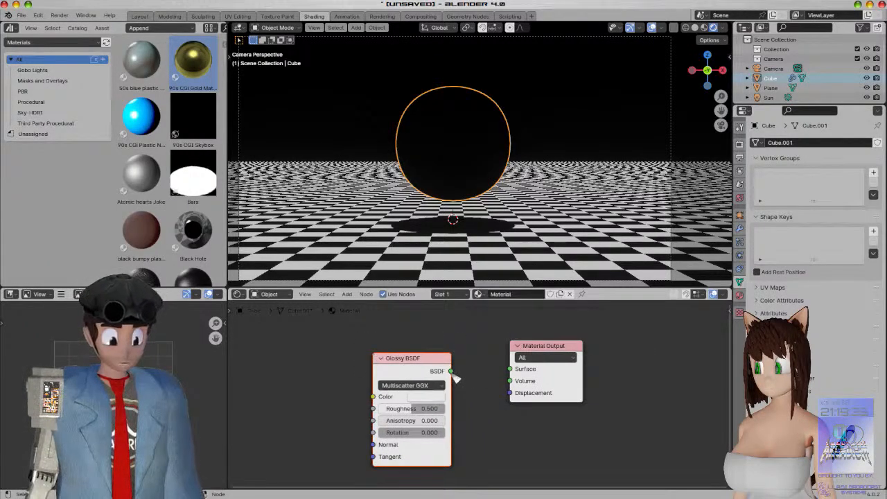
pyautogui.scroll(2, 554, 187)
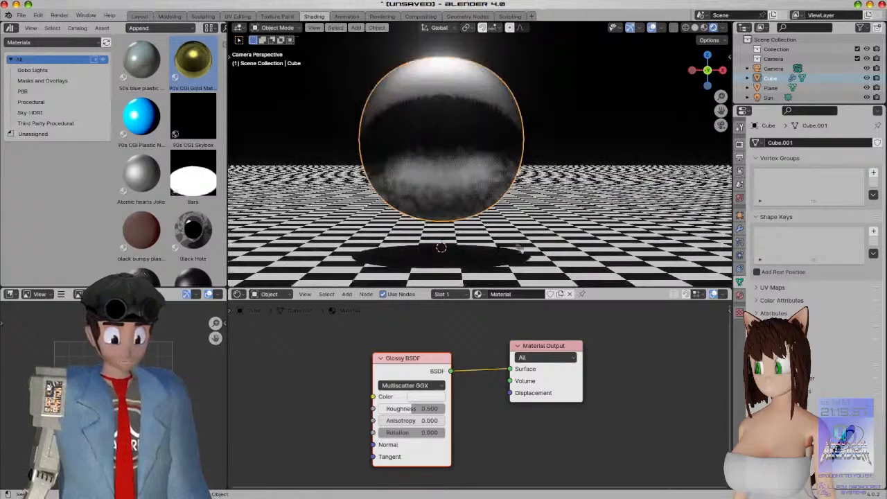
# Set the Glossy BSDF's Roughness to 0 and its color to a saturated blue with Hue about 0.578
pyautogui.moveTo(415, 409); pyautogui.dragTo(388, 410)
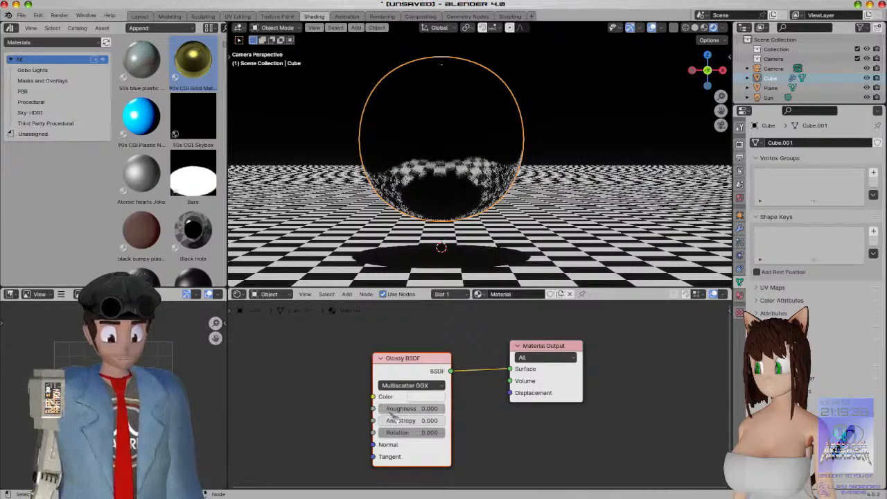
pyautogui.click(430, 398)
pyautogui.moveTo(466, 276); pyautogui.dragTo(470, 233)
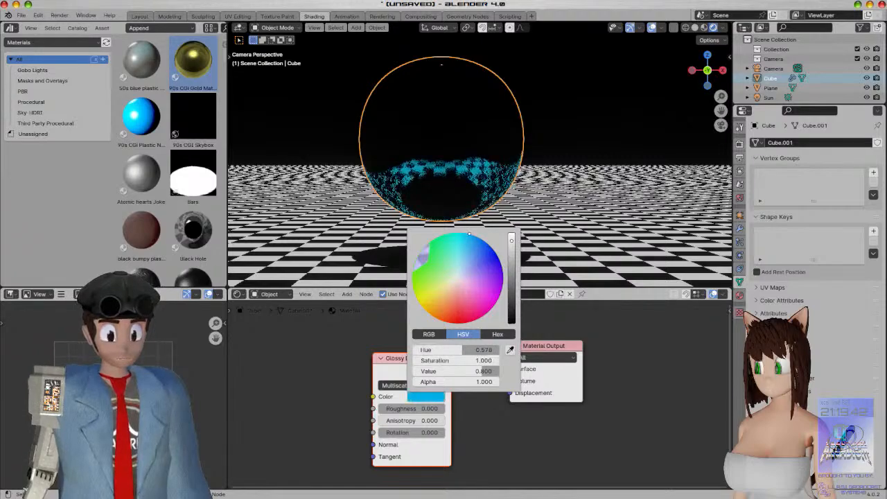
# Add a NonPrincipled BSDF group node below the Glossy BSDF
pyautogui.scroll(-2, 429, 330)
pyautogui.hotkey('shift', 'a')
pyautogui.click(485, 322)
pyautogui.press('Down')
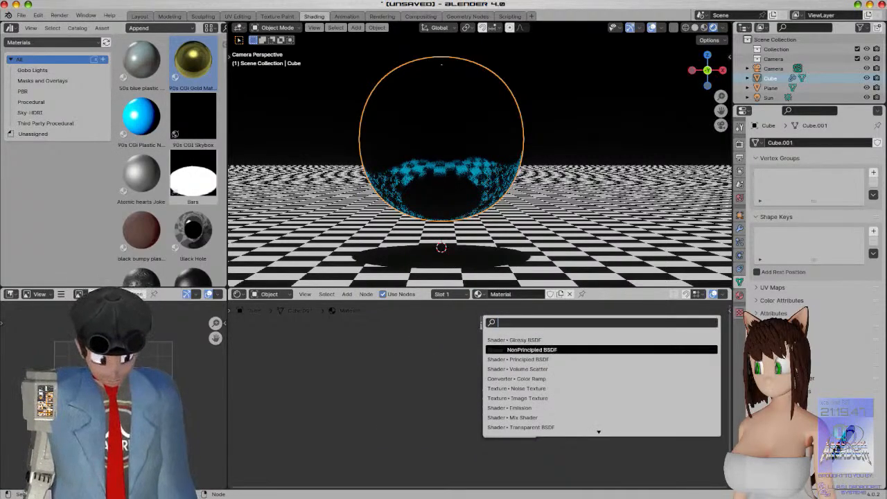
pyautogui.press('Return')
pyautogui.click(485, 447)
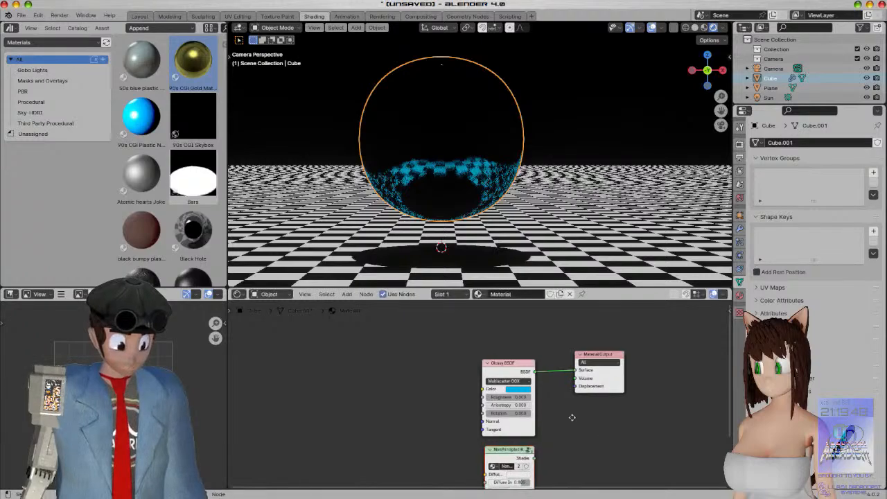
# Insert a Mix Shader between the Glossy BSDF and Material Output and connect the NonPrincipled BSDF to its second Shader input
pyautogui.hotkey('shift', 'a')
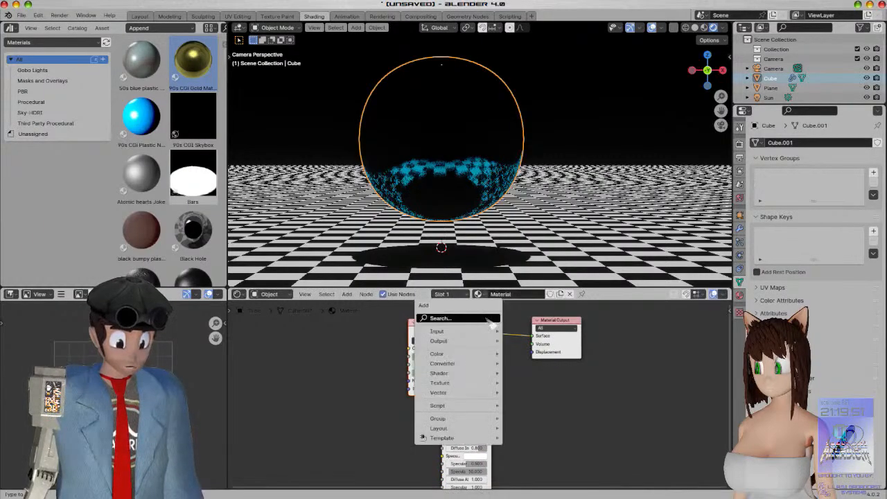
pyautogui.click(487, 318)
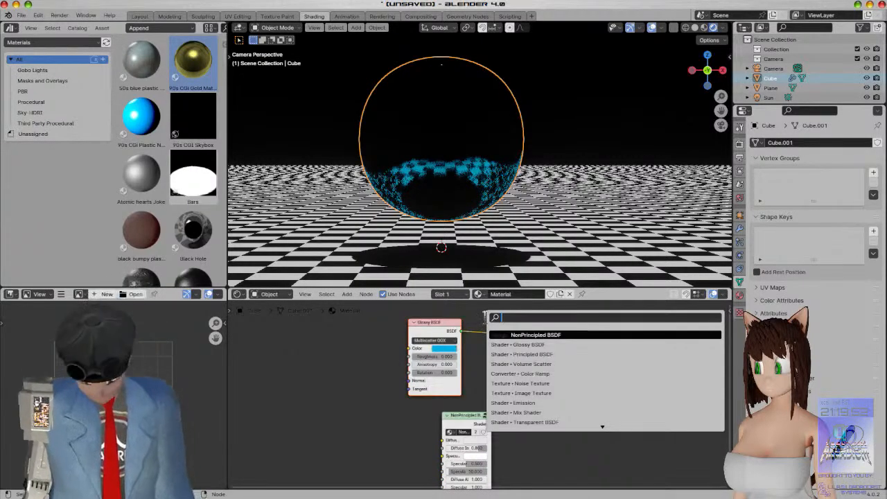
pyautogui.write('mix sha')
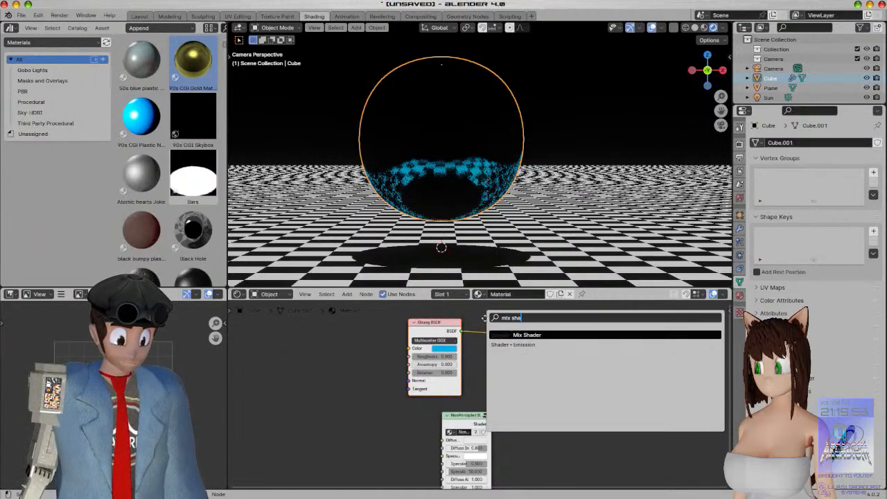
pyautogui.press('Return')
pyautogui.click(514, 340)
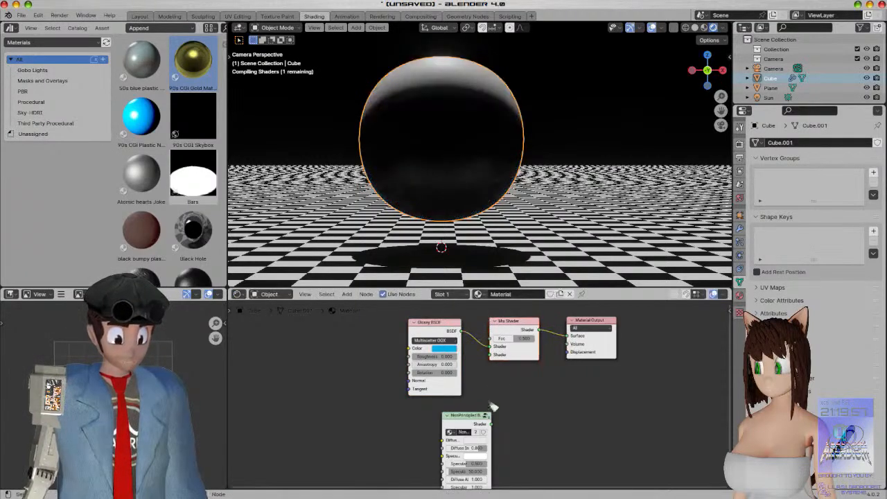
pyautogui.moveTo(495, 427); pyautogui.dragTo(497, 363)
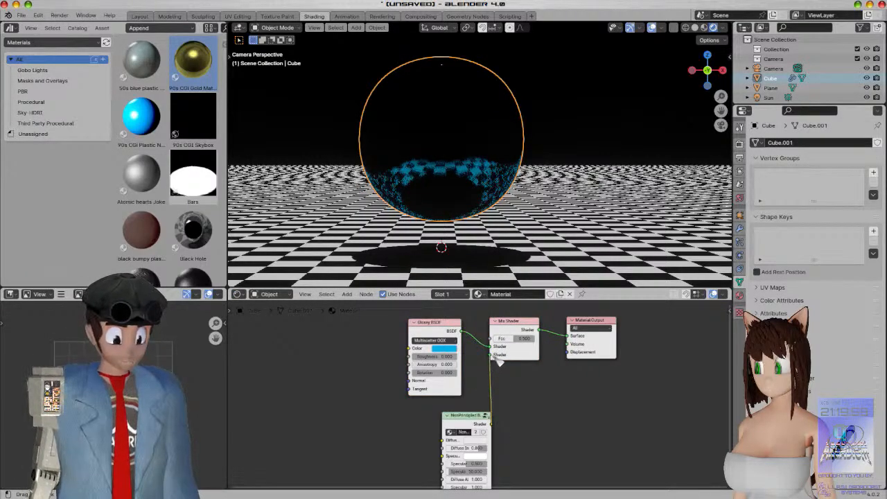
# Space the Glossy and NonPrincipled BSDF nodes away from the Mix Shader and slightly lower the Mix Shader's Fac
pyautogui.moveTo(429, 326); pyautogui.dragTo(339, 330)
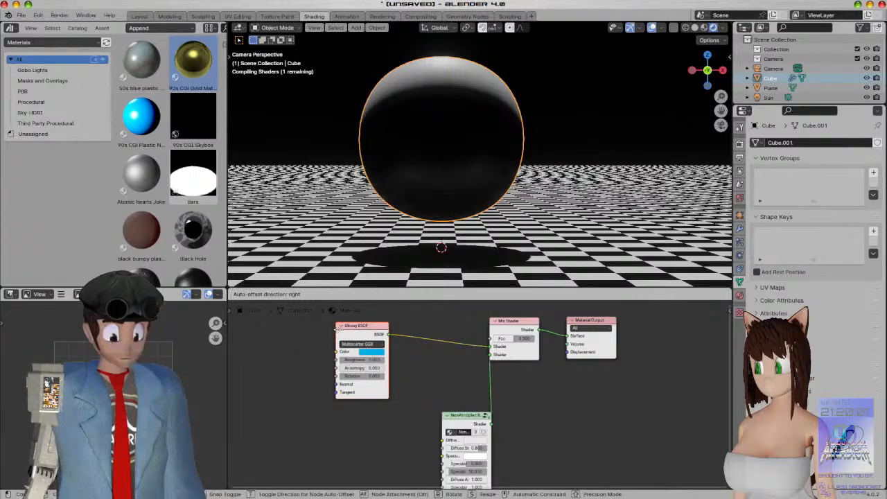
pyautogui.moveTo(460, 417); pyautogui.dragTo(336, 419)
pyautogui.moveTo(527, 339); pyautogui.dragTo(512, 339)
pyautogui.scroll(-3, 492, 450)
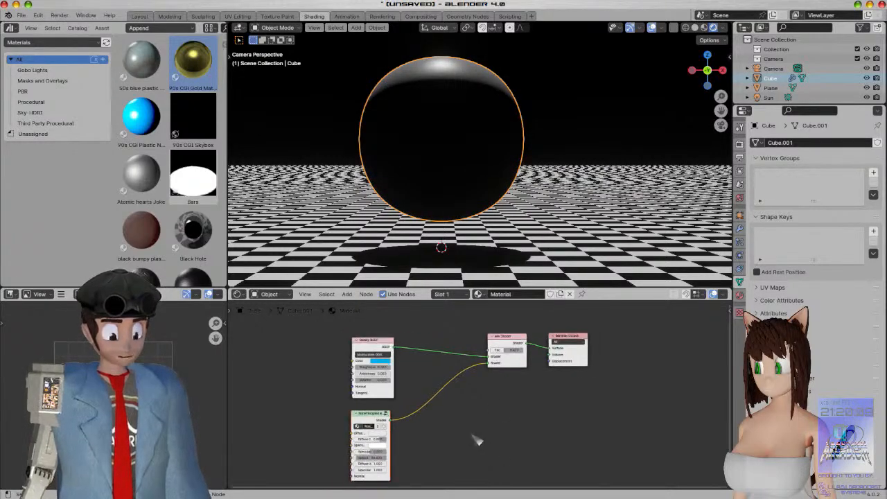
pyautogui.moveTo(436, 415); pyautogui.dragTo(507, 399, button='middle')
pyautogui.moveTo(441, 327)
pyautogui.mouseDown()
pyautogui.moveTo(425, 302)
pyautogui.moveTo(424, 332)
pyautogui.mouseUp()
pyautogui.moveTo(444, 449); pyautogui.dragTo(435, 404)
pyautogui.moveTo(491, 378); pyautogui.dragTo(422, 454, button='middle')
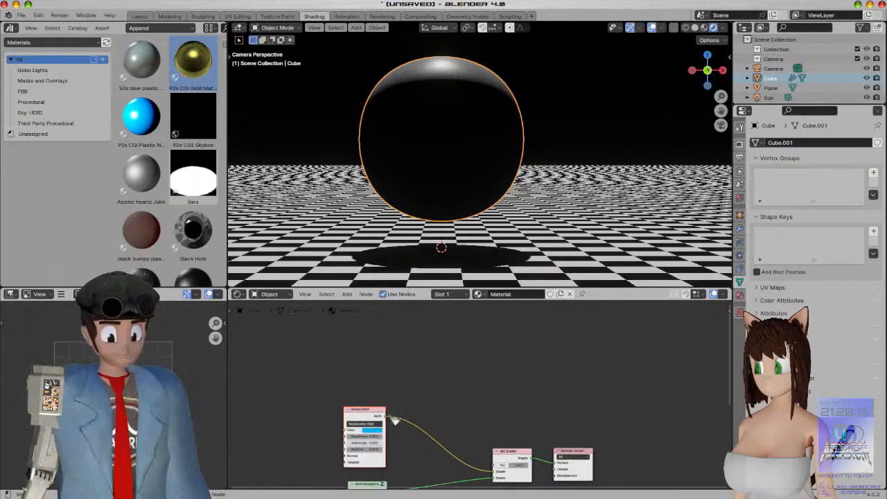
pyautogui.hotkey('shift', 'a')
pyautogui.write('co')
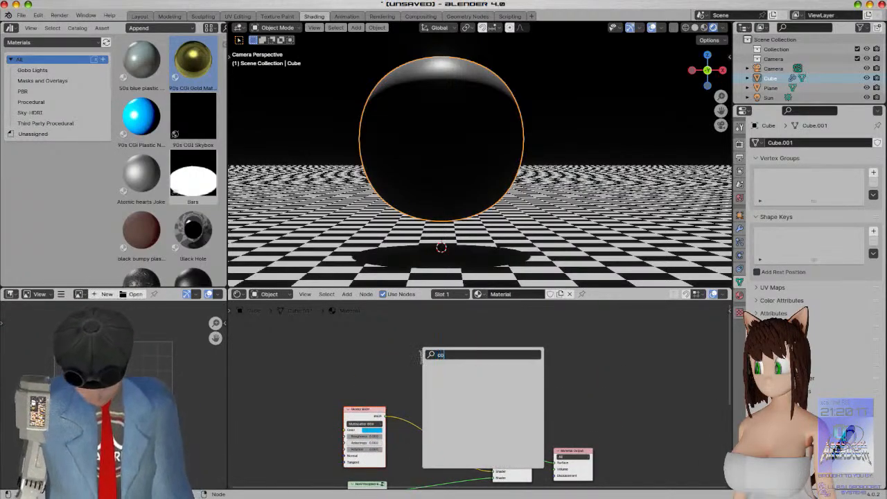
pyautogui.write('lo')
pyautogui.press('BackSpace')
pyautogui.press('BackSpace')
pyautogui.press('BackSpace')
pyautogui.press('BackSpace')
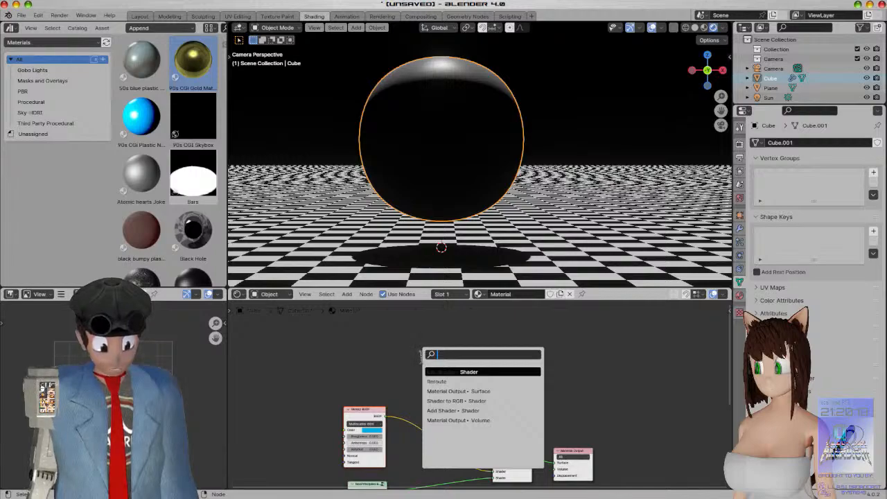
pyautogui.press('Escape')
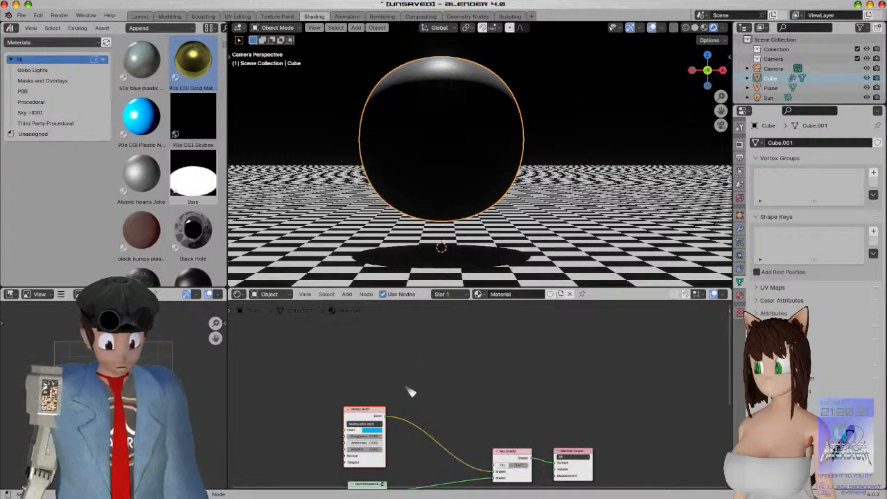
# Add a Shader to RGB node fed by the Glossy BSDF output and place it above the shader nodes
pyautogui.hotkey('shift', 'a')
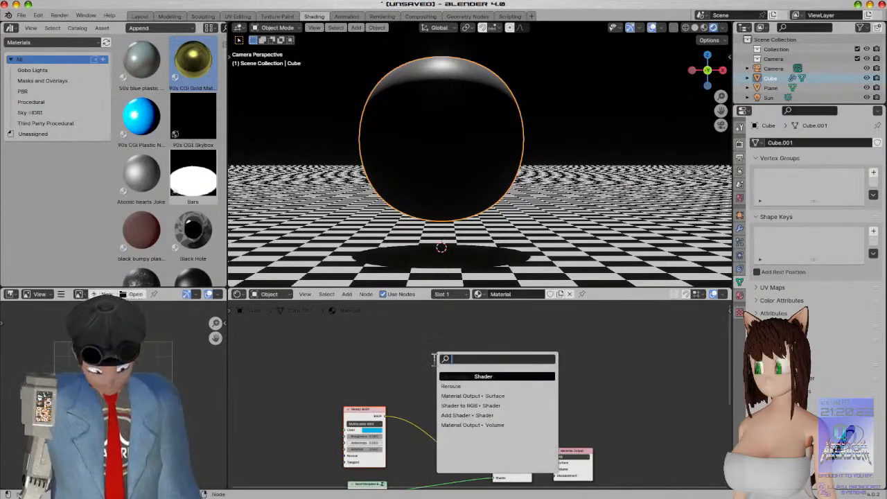
pyautogui.write('shader')
pyautogui.press('Down')
pyautogui.press('Down')
pyautogui.press('Return')
pyautogui.click(444, 366)
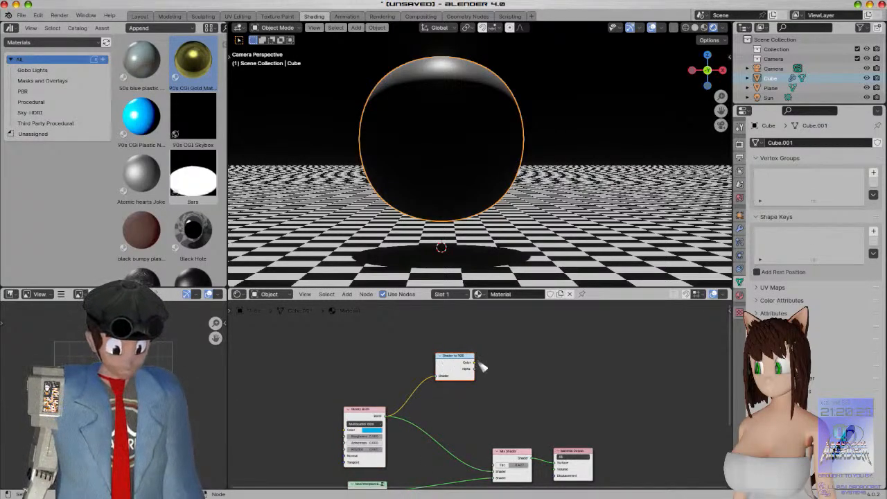
# Add a Color Ramp fed by the Shader to RGB color and connect its Color output to the Mix Shader's Fac
pyautogui.moveTo(519, 353); pyautogui.dragTo(513, 345)
pyautogui.write('color')
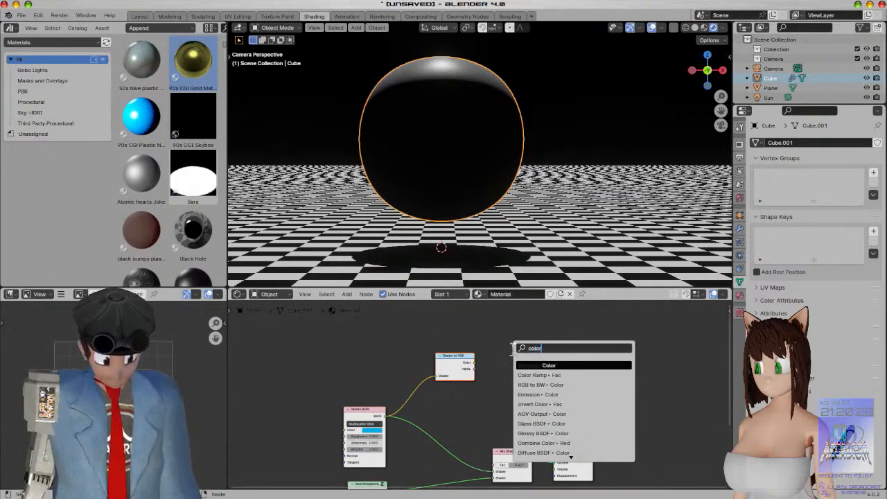
pyautogui.press('Down')
pyautogui.press('Return')
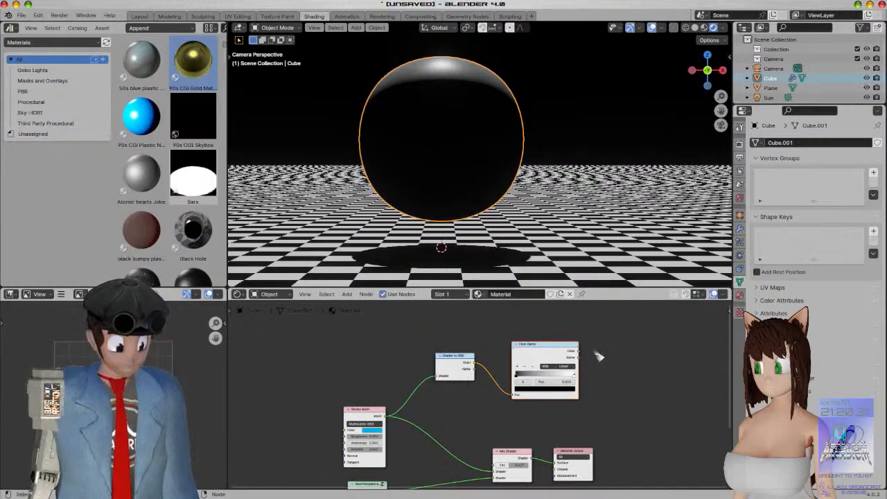
pyautogui.moveTo(579, 351)
pyautogui.mouseDown()
pyautogui.moveTo(513, 424)
pyautogui.moveTo(494, 465)
pyautogui.mouseUp()
# Move the Shader to RGB node above the Glossy BSDF, flip the Color Ramp, and place the ramp nearer to the Shader to RGB
pyautogui.moveTo(457, 355); pyautogui.dragTo(429, 346)
pyautogui.moveTo(542, 342); pyautogui.dragTo(524, 346)
pyautogui.moveTo(435, 354); pyautogui.dragTo(372, 350)
pyautogui.click(505, 370)
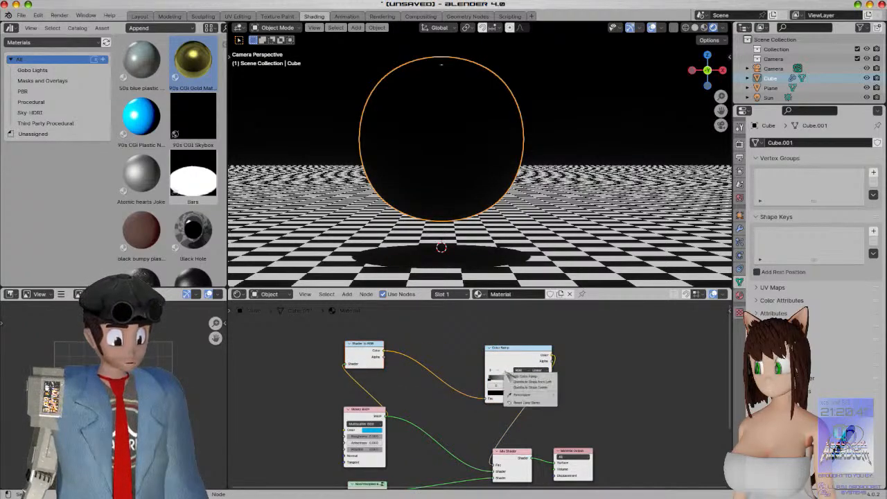
pyautogui.click(516, 376)
pyautogui.moveTo(501, 348); pyautogui.dragTo(423, 355)
pyautogui.scroll(3, 471, 373)
pyautogui.moveTo(479, 378); pyautogui.dragTo(438, 355, button='middle')
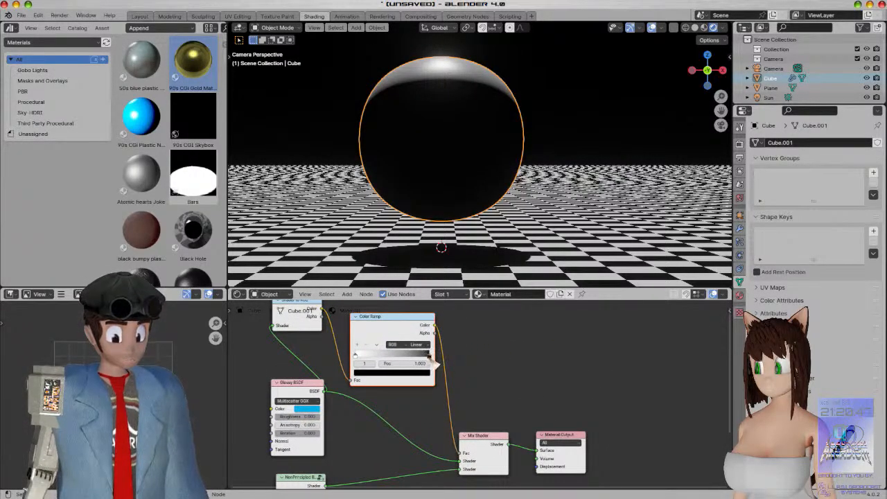
pyautogui.moveTo(424, 334)
pyautogui.mouseDown()
pyautogui.moveTo(401, 334)
pyautogui.moveTo(426, 333)
pyautogui.mouseUp()
# Try swapping the Glossy BSDF and NonPrincipled BSDF connections on the Mix Shader's two Shader inputs
pyautogui.moveTo(515, 373); pyautogui.dragTo(597, 296, button='middle')
pyautogui.moveTo(385, 407)
pyautogui.mouseDown()
pyautogui.moveTo(357, 404)
pyautogui.moveTo(378, 410)
pyautogui.mouseUp()
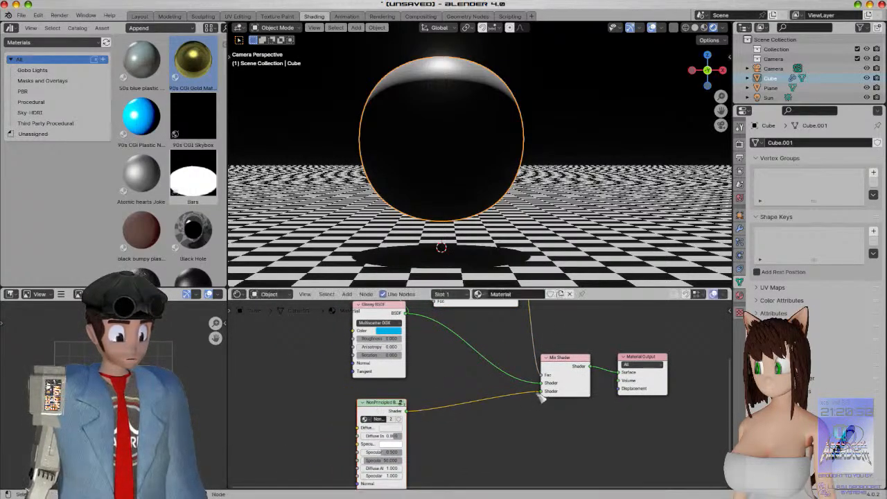
pyautogui.moveTo(547, 386); pyautogui.dragTo(550, 396)
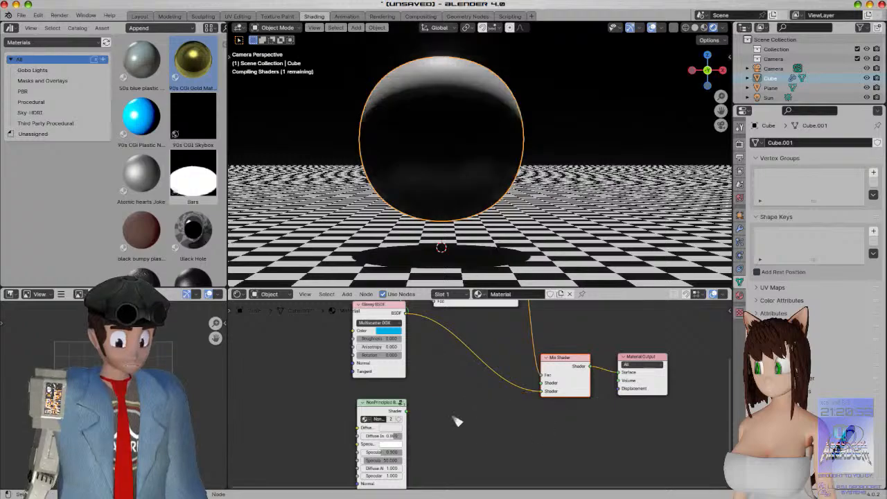
pyautogui.moveTo(407, 412); pyautogui.dragTo(543, 385)
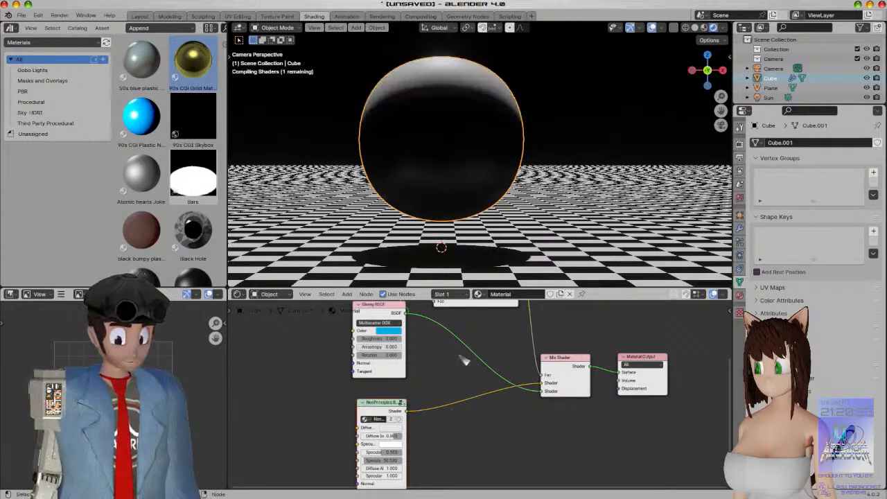
pyautogui.scroll(3, 502, 402)
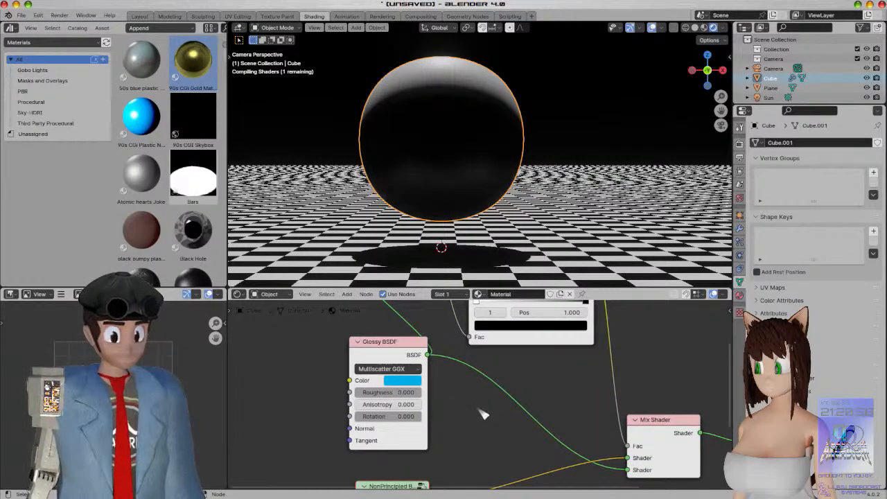
pyautogui.scroll(-2, 454, 407)
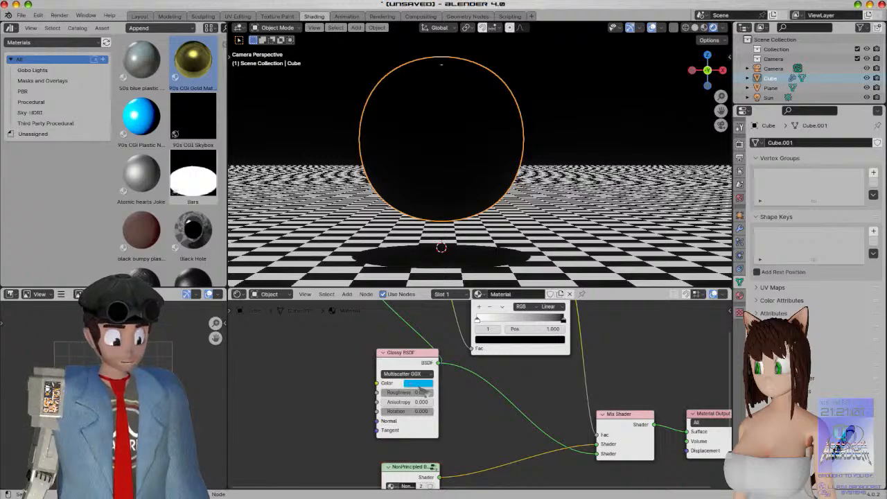
# Restore the Glossy BSDF to the Mix Shader's first Shader input and move the Glossy node further away from it
pyautogui.moveTo(599, 444); pyautogui.dragTo(470, 476)
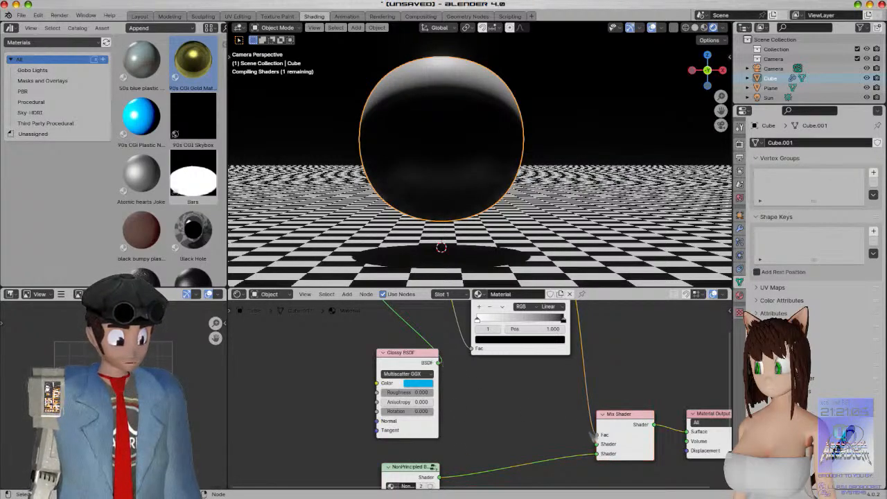
pyautogui.moveTo(589, 430); pyautogui.dragTo(598, 444)
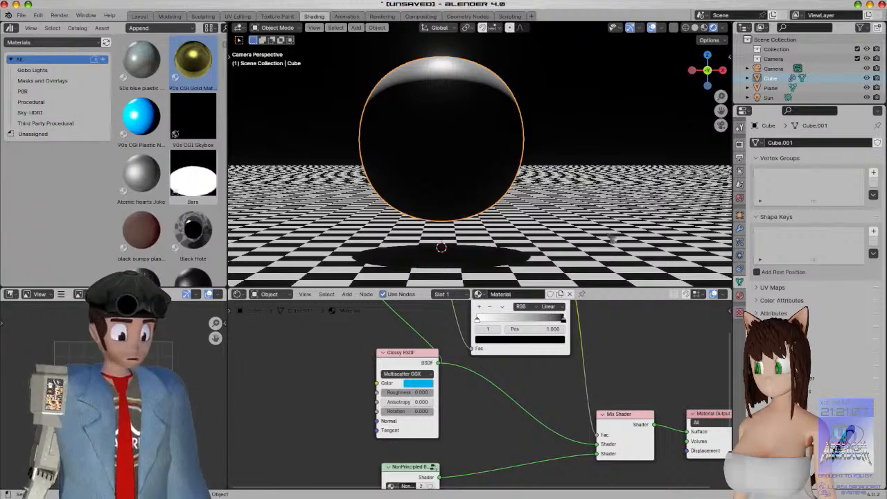
pyautogui.scroll(-4, 560, 190)
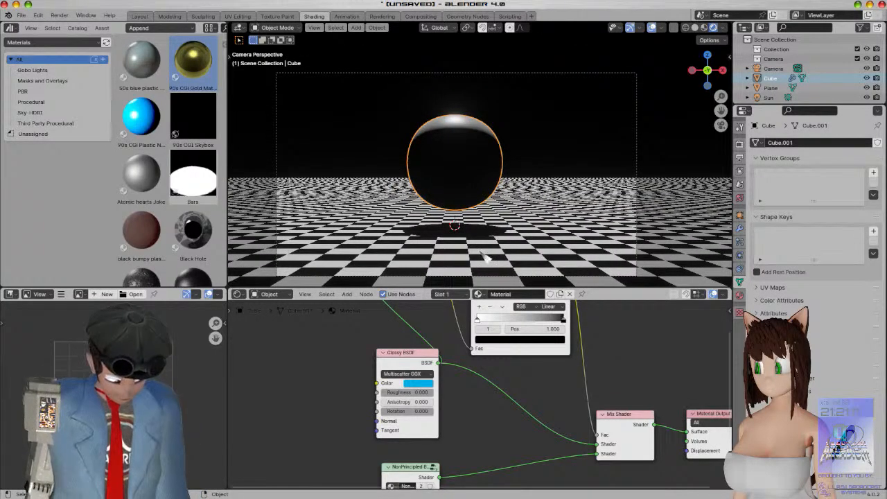
pyautogui.moveTo(422, 363); pyautogui.dragTo(337, 401)
pyautogui.keyDown('shift'); pyautogui.moveTo(401, 426); pyautogui.dragTo(401, 401, button='middle'); pyautogui.keyUp('shift')
pyautogui.scroll(5, 519, 207)
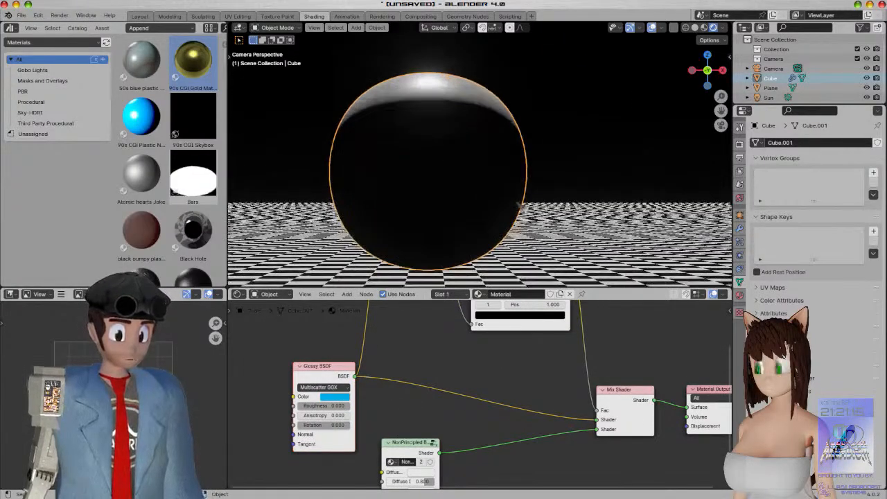
# Select the Sun in Solid shading from the right orthographic view and clear its rotation
pyautogui.moveTo(521, 208); pyautogui.dragTo(554, 200, button='middle')
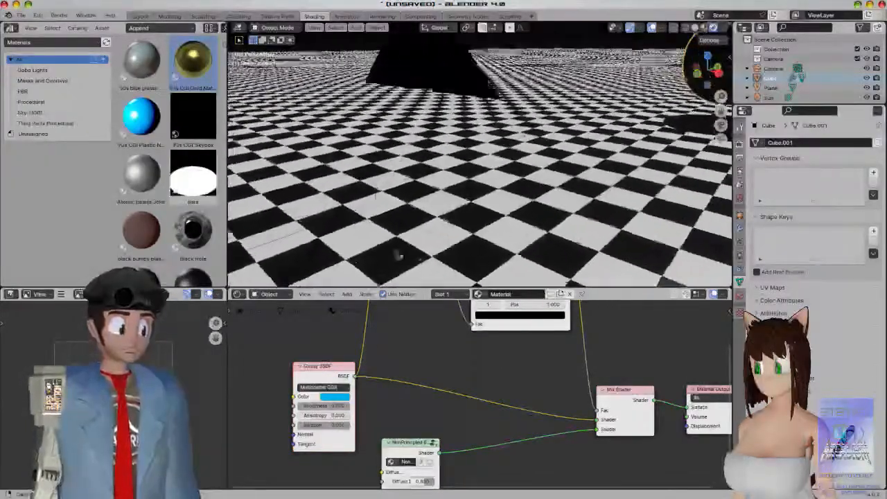
pyautogui.moveTo(562, 167); pyautogui.dragTo(488, 151, button='middle')
pyautogui.scroll(-5, 569, 173)
pyautogui.press('z')
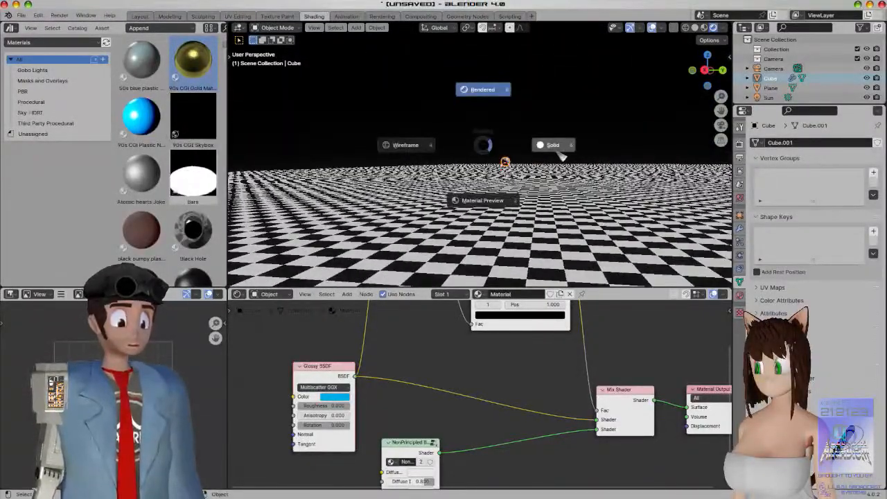
pyautogui.click(561, 155)
pyautogui.press('KP_3')
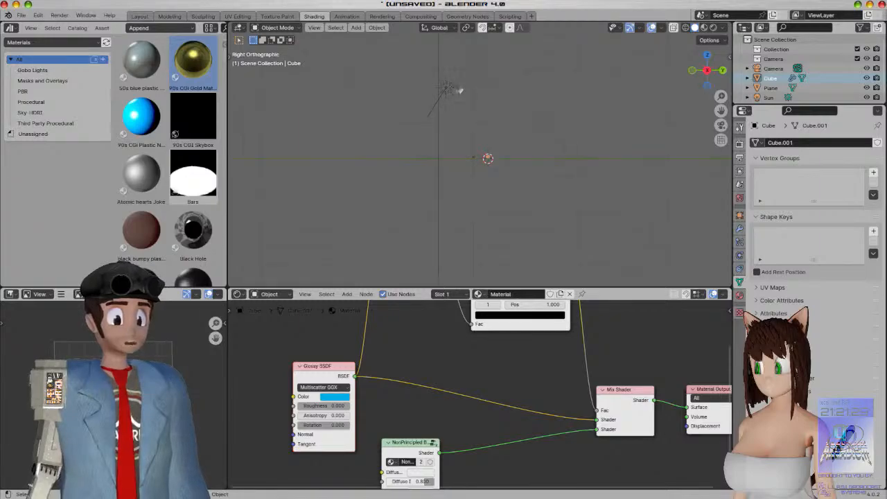
pyautogui.click(459, 89)
pyautogui.hotkey('alt', 'r')
pyautogui.scroll(5, 565, 161)
# Switch the viewport back to Rendered shading and look through the camera at the sphere
pyautogui.press('z')
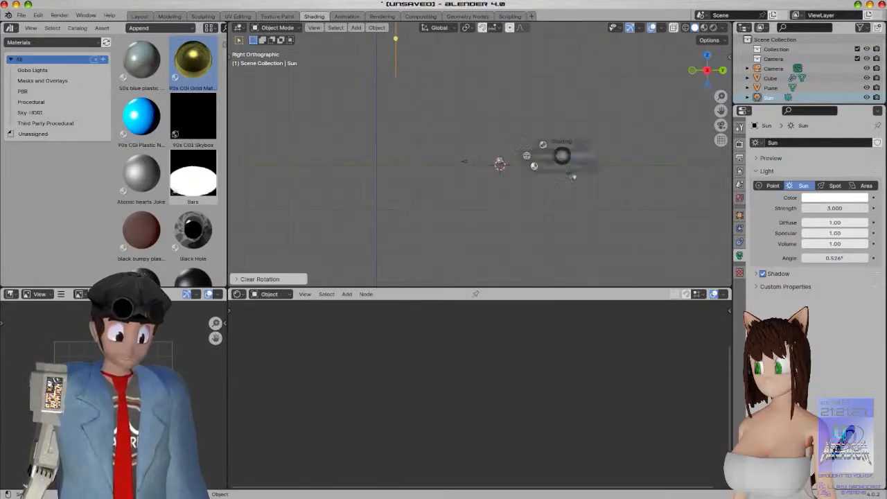
pyautogui.click(579, 103)
pyautogui.press('KP_0')
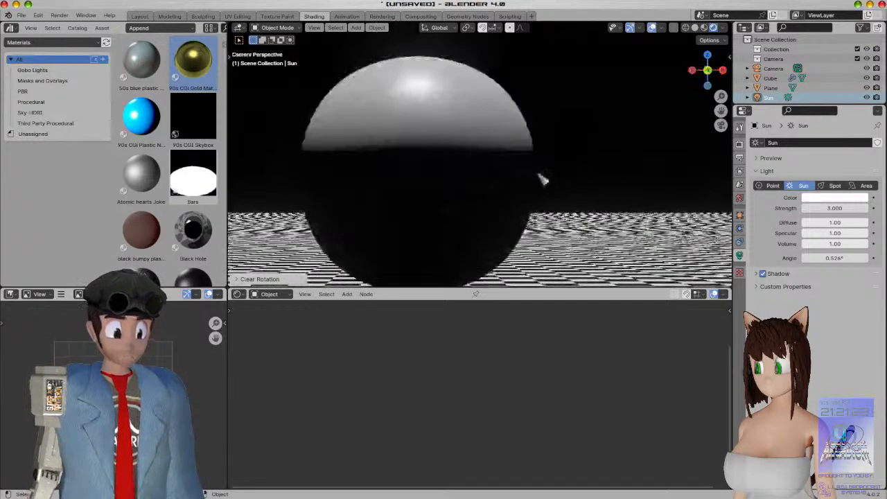
pyautogui.scroll(7, 604, 173)
pyautogui.keyDown('shift'); pyautogui.moveTo(603, 173); pyautogui.dragTo(409, 205, button='middle'); pyautogui.keyUp('shift')
pyautogui.scroll(2, 415, 196)
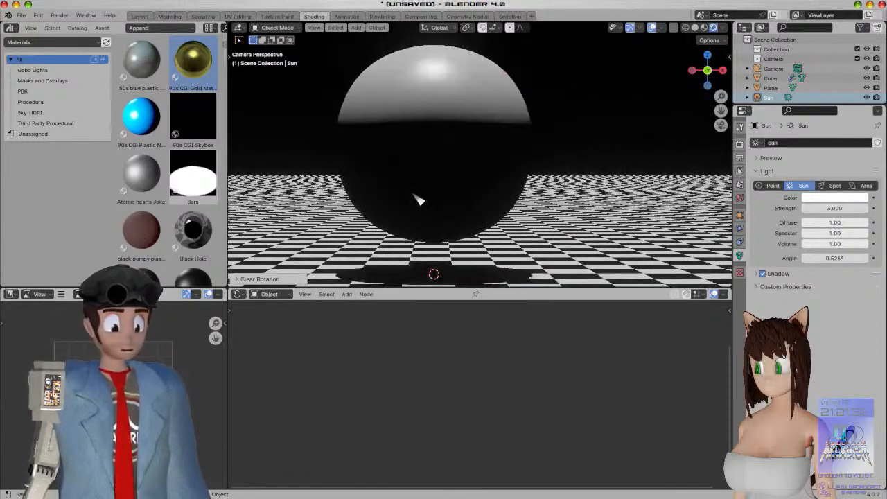
# Set the output resolution to 800 by 600 px
pyautogui.click(740, 145)
pyautogui.click(739, 158)
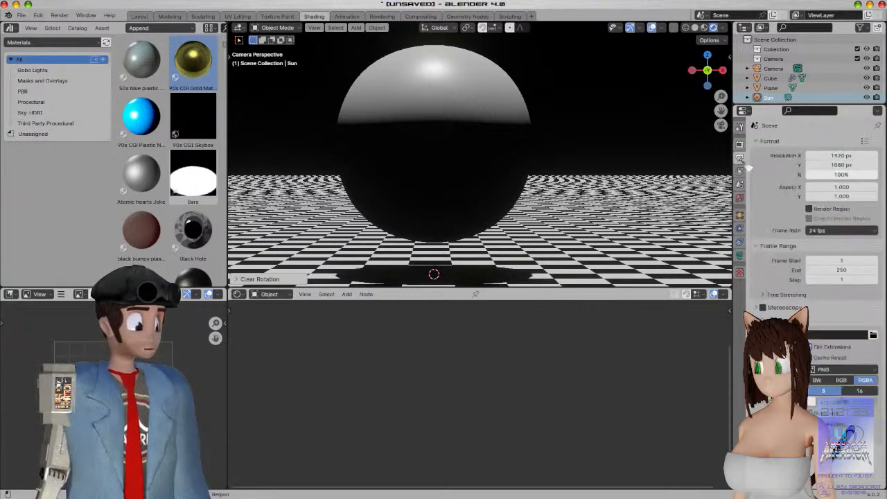
pyautogui.click(840, 155)
pyautogui.moveTo(849, 156); pyautogui.dragTo(849, 165)
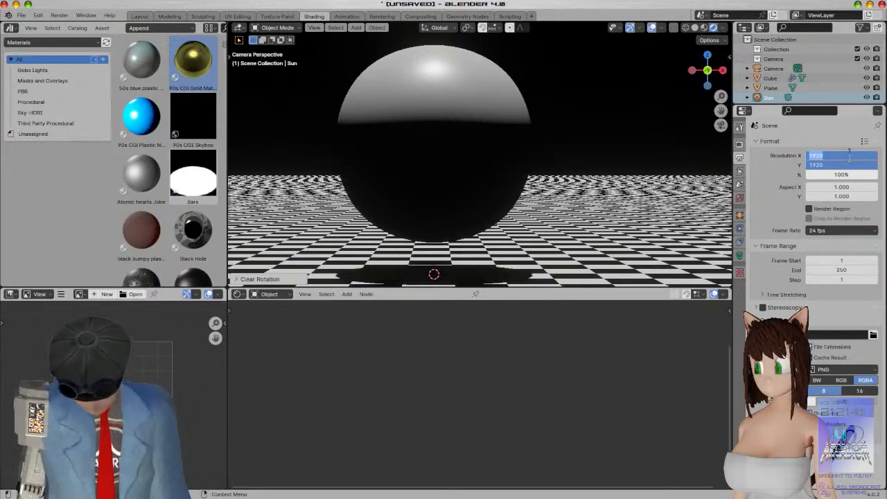
pyautogui.write('800')
pyautogui.press('Tab')
pyautogui.write('500')
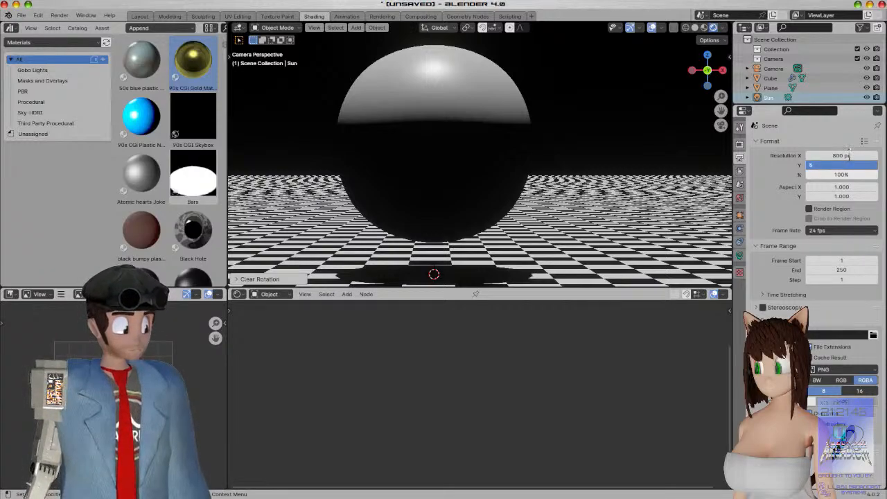
pyautogui.write('0')
pyautogui.press('Return')
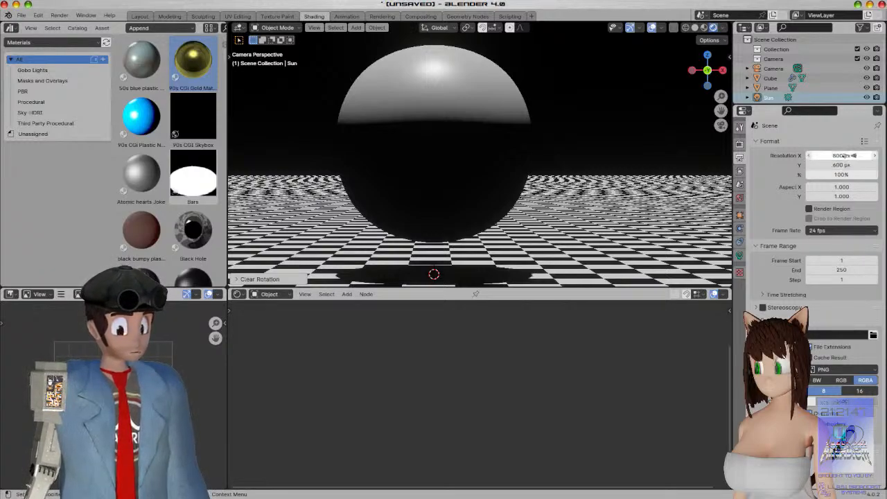
# Move the camera slightly closer to the sphere with walk navigation
pyautogui.scroll(-7, 518, 156)
pyautogui.scroll(1, 587, 182)
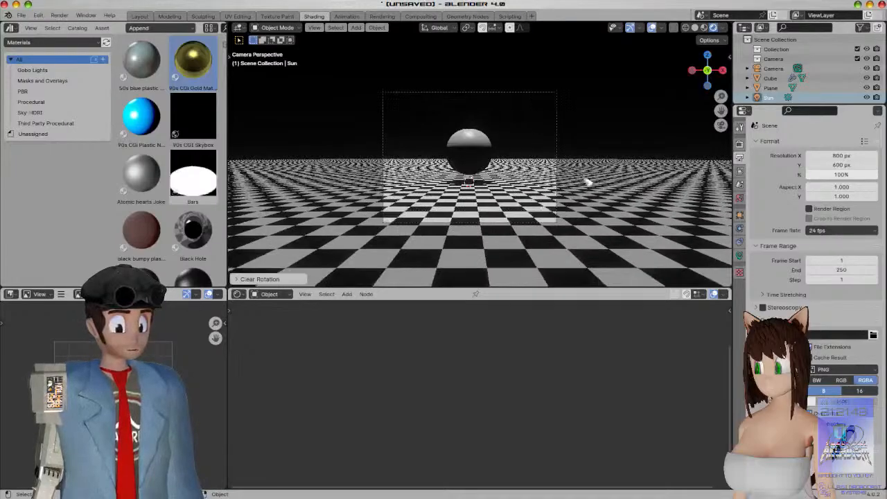
pyautogui.hotkey('shift', '`')
pyautogui.press('a')
pyautogui.press('w')
pyautogui.press('d')
pyautogui.click(583, 181)
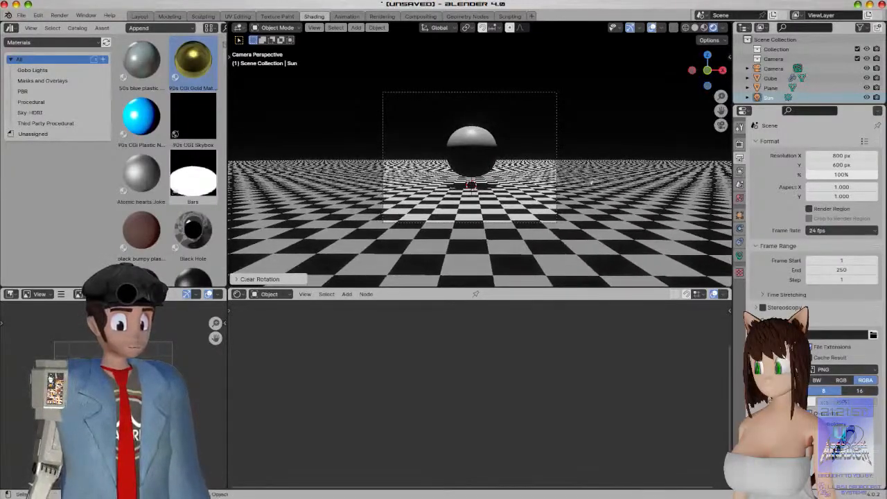
# Select the sphere and move its Glossy BSDF and NonPrincipled BSDF nodes further away from the Mix Shader
pyautogui.scroll(1, 563, 185)
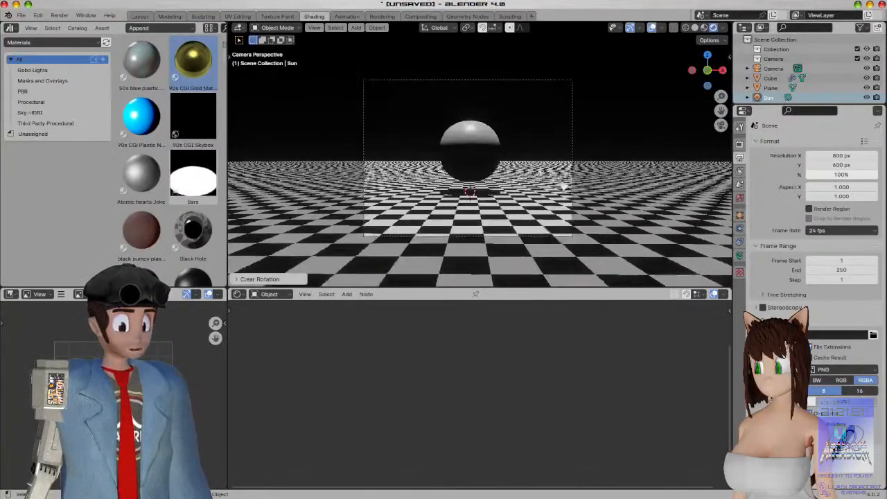
pyautogui.scroll(4, 563, 186)
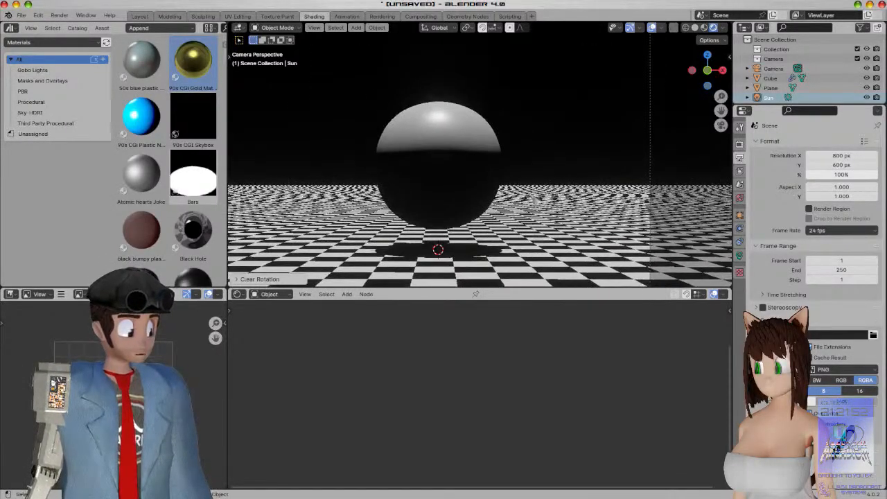
pyautogui.scroll(1, 545, 201)
pyautogui.press('a')
pyautogui.click(433, 136)
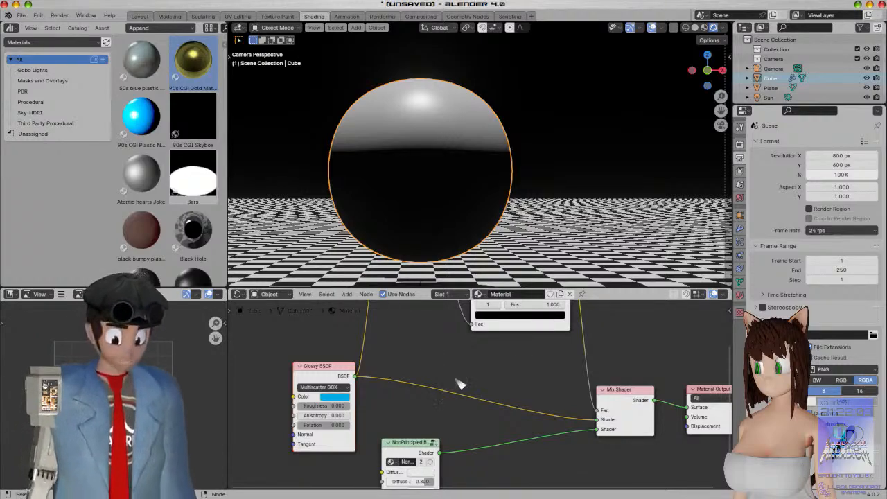
pyautogui.scroll(-3, 451, 339)
pyautogui.moveTo(434, 364); pyautogui.dragTo(453, 365, button='middle')
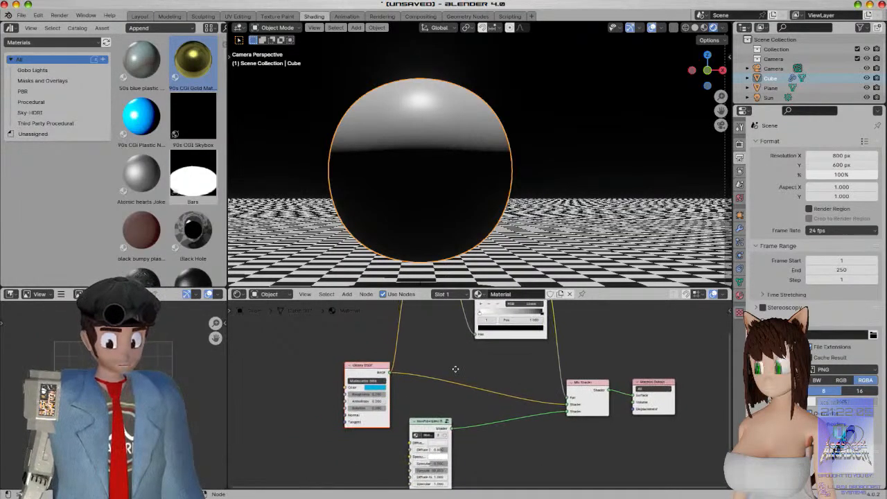
pyautogui.moveTo(369, 373); pyautogui.dragTo(336, 345)
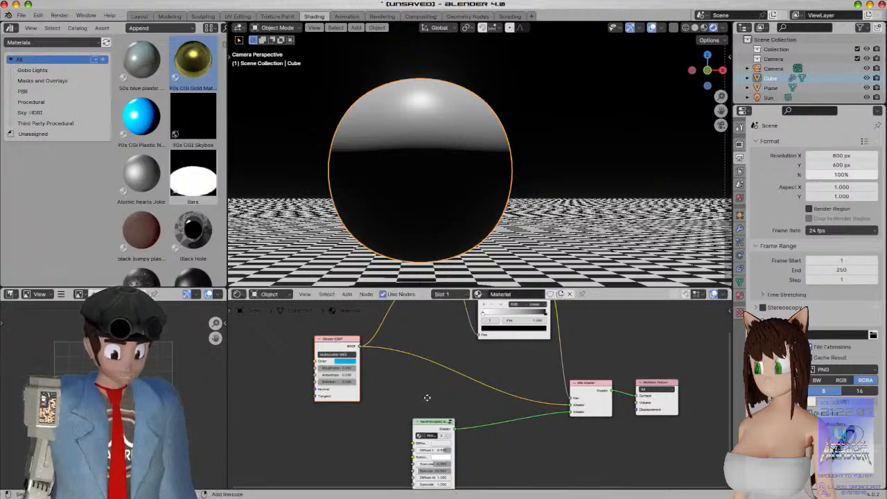
pyautogui.moveTo(412, 400); pyautogui.dragTo(463, 408, button='middle')
pyautogui.moveTo(481, 437); pyautogui.dragTo(320, 429)
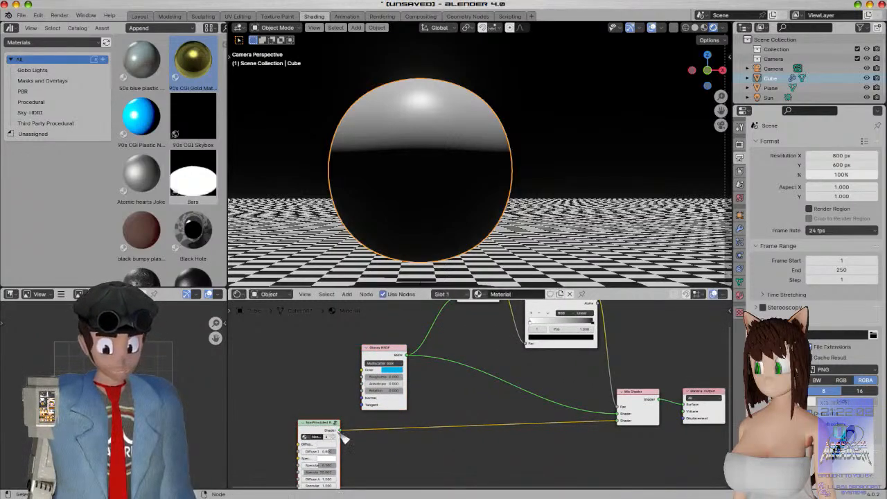
pyautogui.moveTo(440, 404); pyautogui.dragTo(454, 443, button='middle')
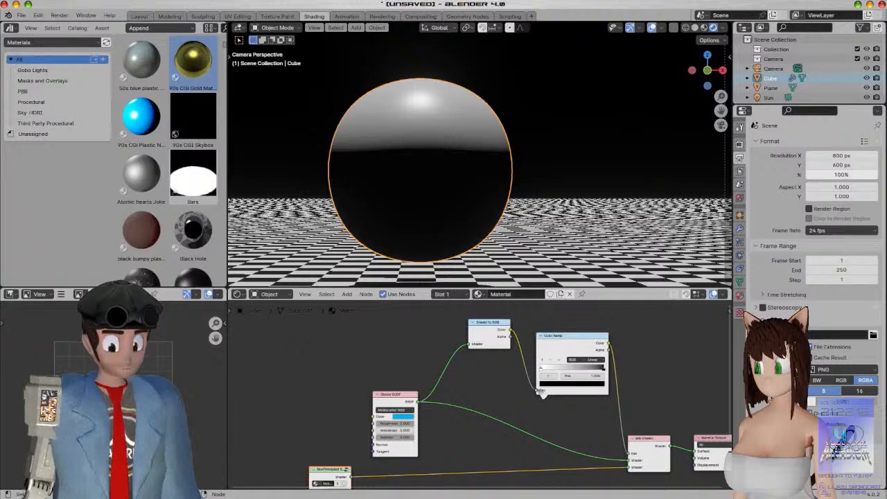
# Delete the Mix Shader from the sphere's material
pyautogui.moveTo(418, 403); pyautogui.dragTo(507, 420)
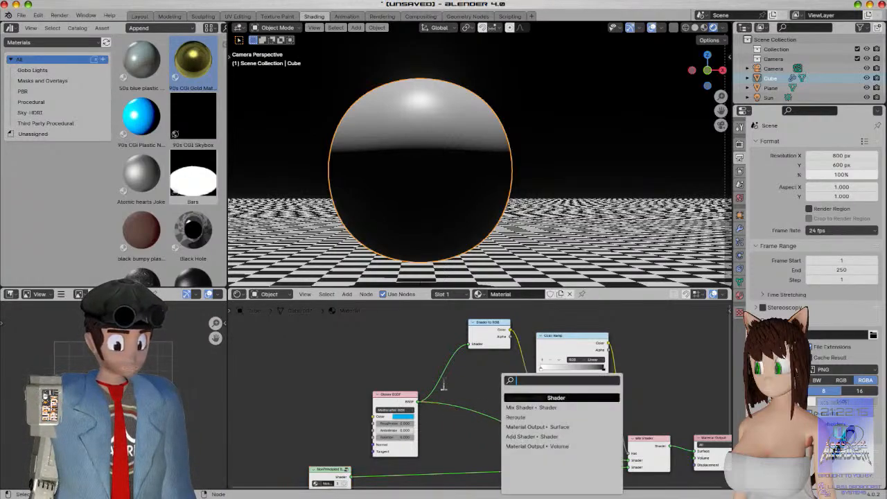
pyautogui.click(645, 449)
pyautogui.press('x')
pyautogui.moveTo(481, 412); pyautogui.dragTo(537, 387, button='middle')
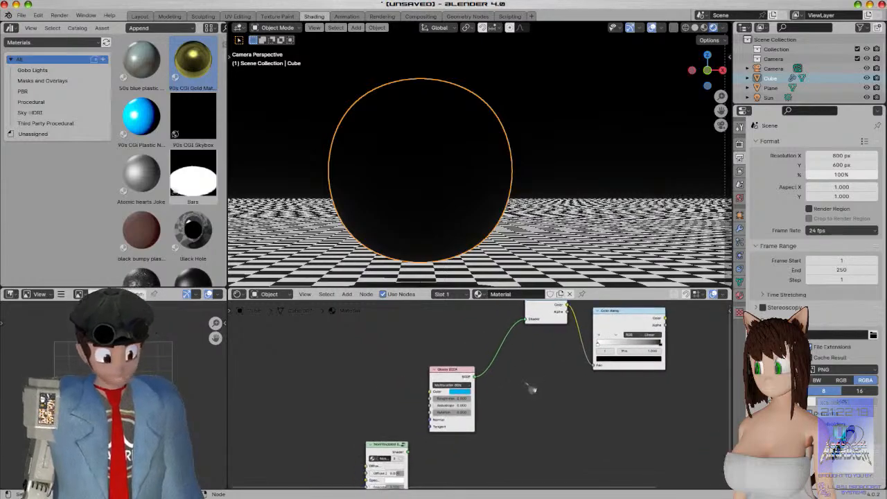
# Place Shader to RGB beside the Glossy BSDF, linking its Color to the NonPrincipled BSDF's Diffuse Color and that shader to the Material Output's Surface
pyautogui.moveTo(464, 385); pyautogui.dragTo(336, 440)
pyautogui.moveTo(298, 406); pyautogui.dragTo(300, 407)
pyautogui.click(553, 318)
pyautogui.moveTo(533, 315); pyautogui.dragTo(367, 466)
pyautogui.moveTo(455, 462); pyautogui.dragTo(455, 411, button='middle')
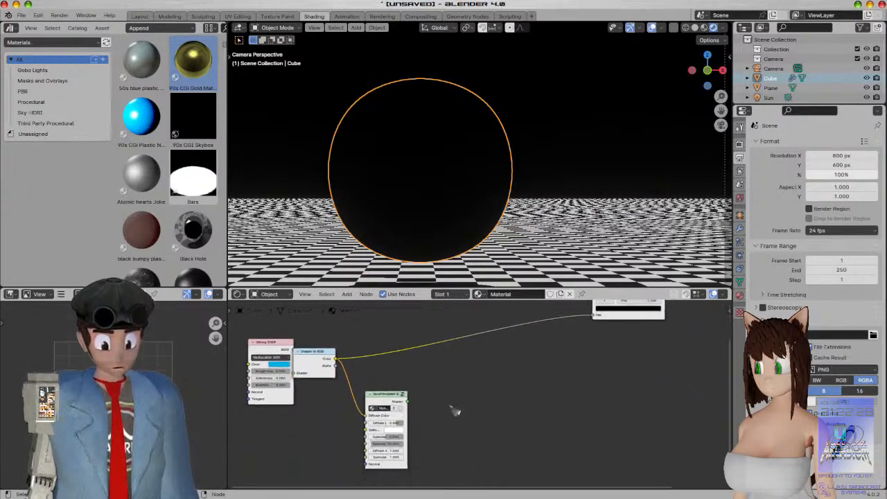
pyautogui.moveTo(406, 401); pyautogui.dragTo(651, 383)
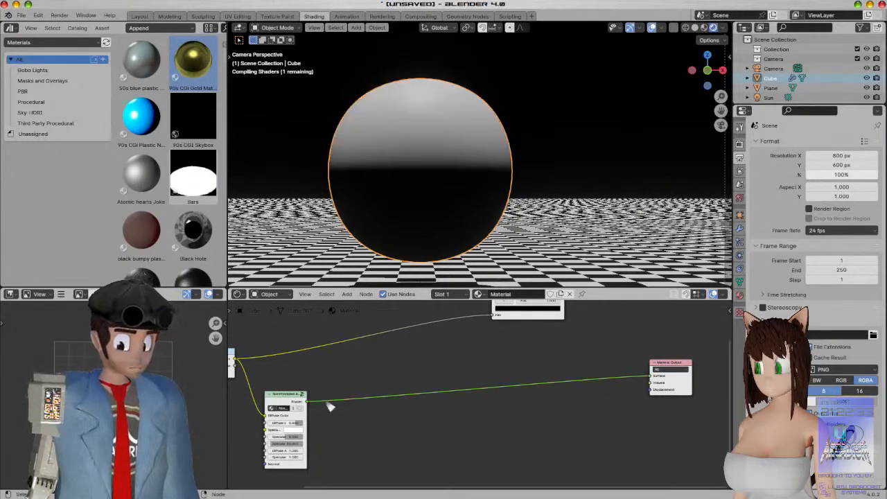
# Move the NonPrincipled BSDF closer to the Material Output and delete the Color Ramp
pyautogui.moveTo(284, 416); pyautogui.dragTo(486, 396)
pyautogui.moveTo(279, 386); pyautogui.dragTo(382, 436, button='middle')
pyautogui.press('x')
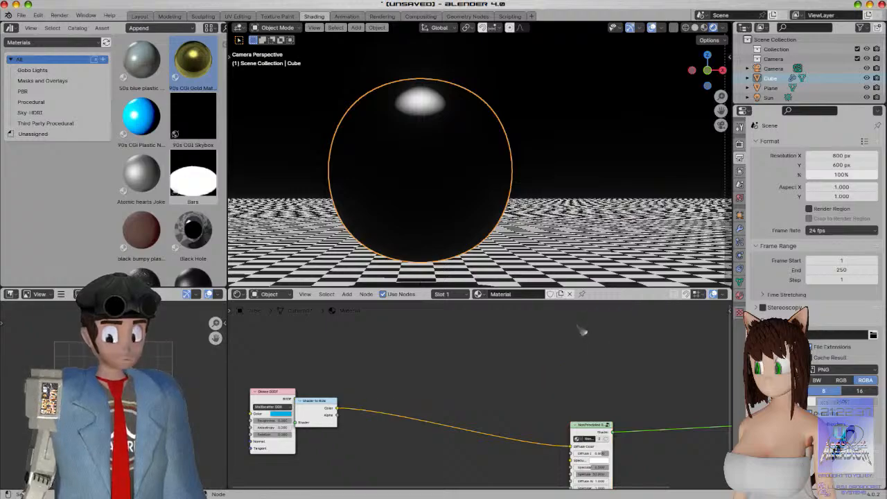
# Spread the Glossy BSDF and Shader to RGB nodes out in front of the NonPrincipled BSDF
pyautogui.moveTo(304, 409); pyautogui.dragTo(435, 392)
pyautogui.scroll(-1, 332, 376)
pyautogui.moveTo(333, 377); pyautogui.dragTo(422, 350, button='middle')
pyautogui.click(393, 392)
pyautogui.scroll(3, 408, 391)
pyautogui.moveTo(504, 363); pyautogui.dragTo(570, 382)
pyautogui.moveTo(317, 362); pyautogui.dragTo(479, 385)
# Set the NonPrincipled BSDF's Diffuse Intensity to 0.510
pyautogui.moveTo(532, 440); pyautogui.dragTo(402, 431, button='middle')
pyautogui.scroll(3, 401, 431)
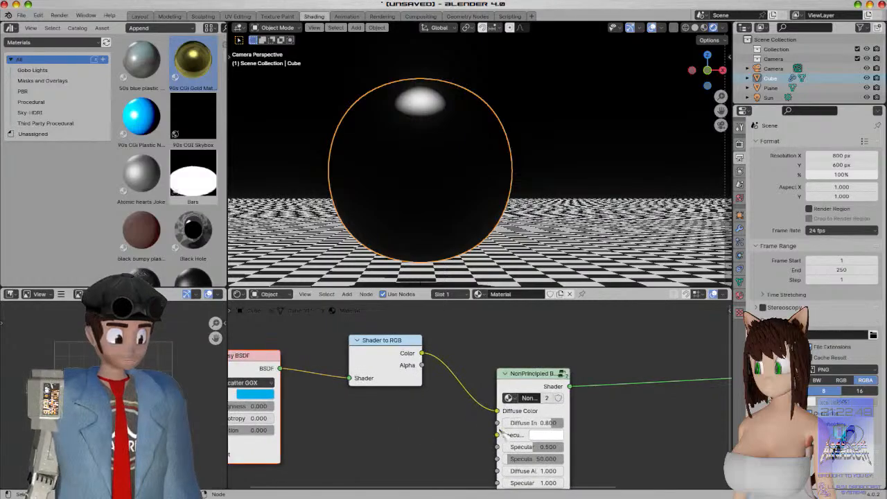
pyautogui.moveTo(526, 422); pyautogui.dragTo(554, 421)
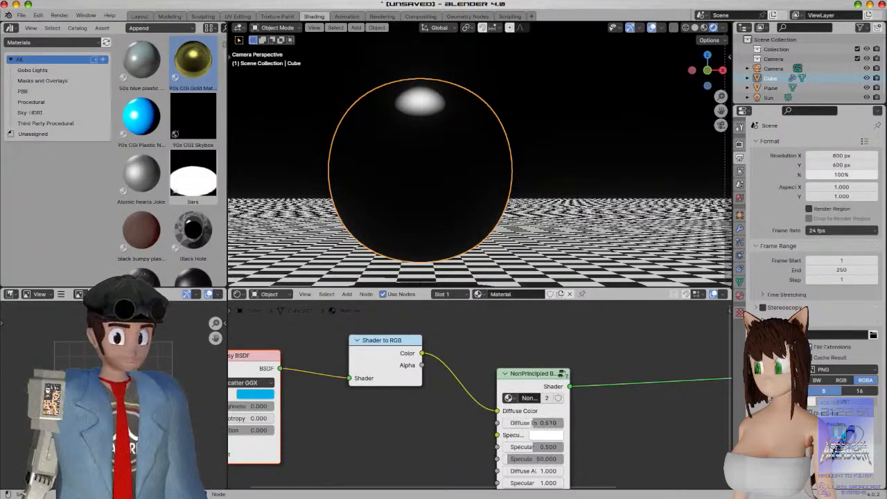
pyautogui.scroll(-3, 432, 204)
pyautogui.scroll(-2, 504, 141)
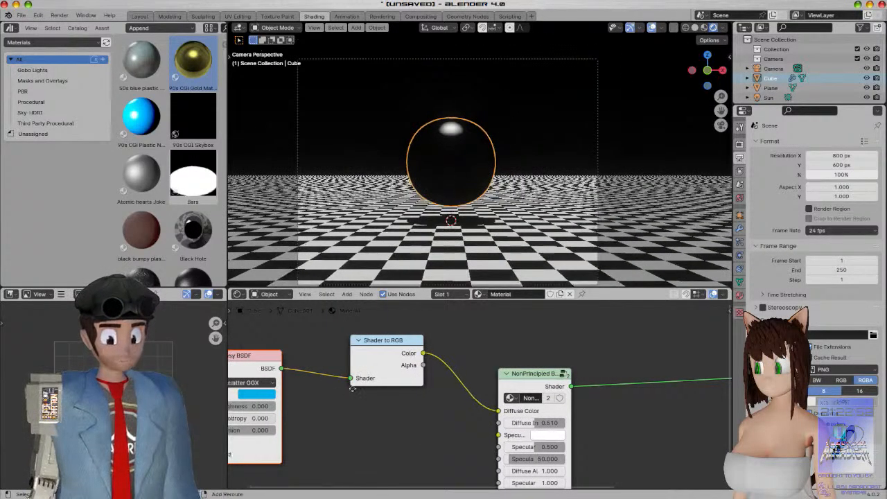
# Preview the Glossy BSDF directly on the Material Output, try the Shader to RGB's Color as its Surface, and undo that link
pyautogui.keyDown('shift'); pyautogui.moveTo(344, 385); pyautogui.dragTo(413, 399, button='middle'); pyautogui.keyUp('shift')
pyautogui.scroll(-2, 381, 407)
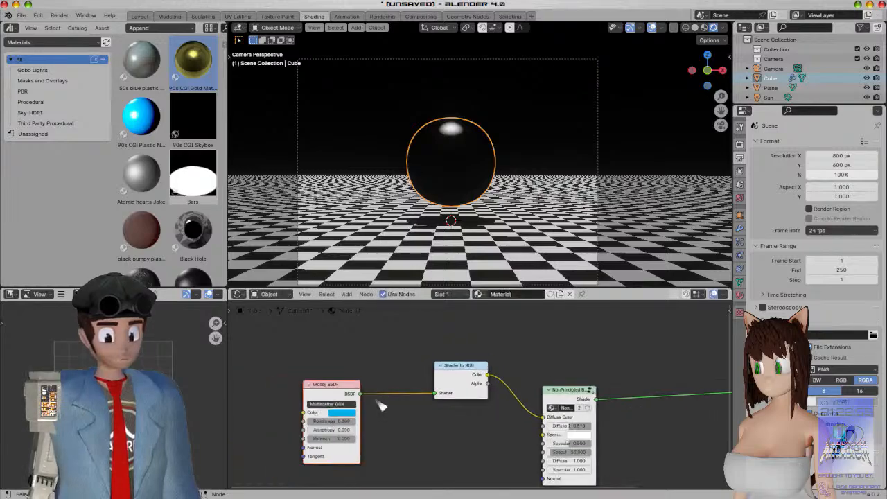
pyautogui.keyDown('ctrl'); pyautogui.keyDown('shift'); pyautogui.click(350, 392); pyautogui.keyUp('shift'); pyautogui.keyUp('ctrl')
pyautogui.scroll(3, 469, 172)
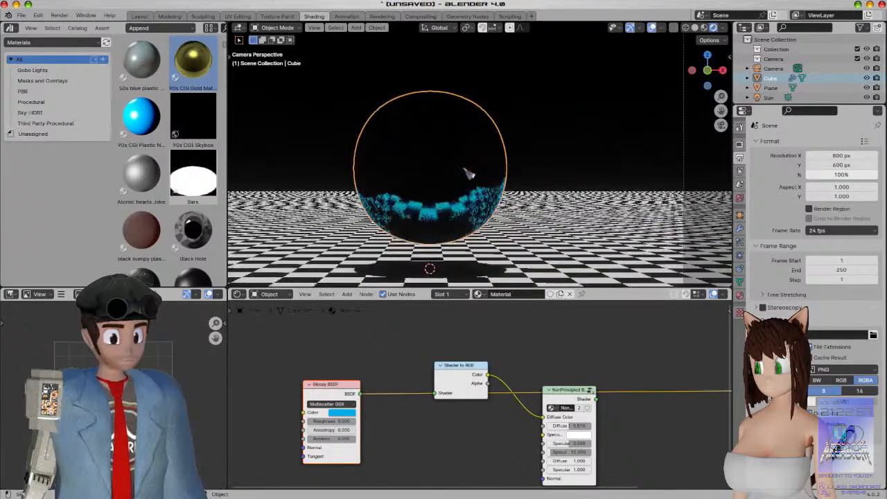
pyautogui.scroll(-2, 469, 173)
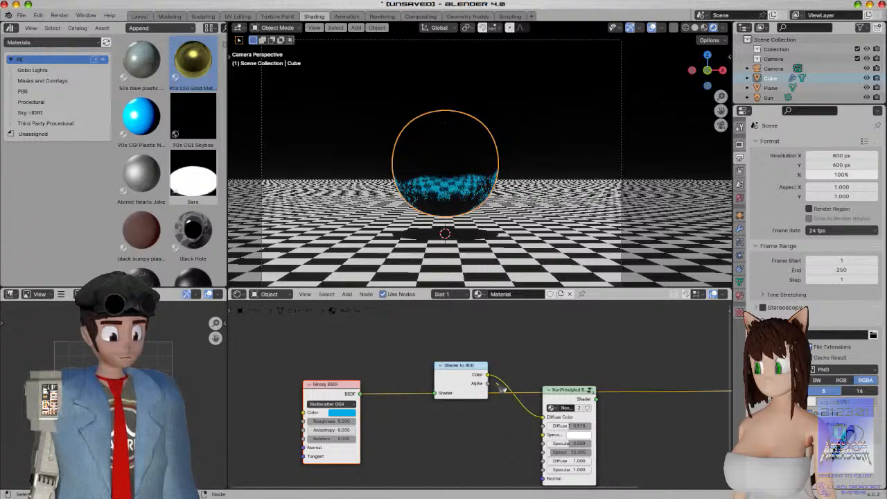
pyautogui.moveTo(487, 375); pyautogui.dragTo(642, 390)
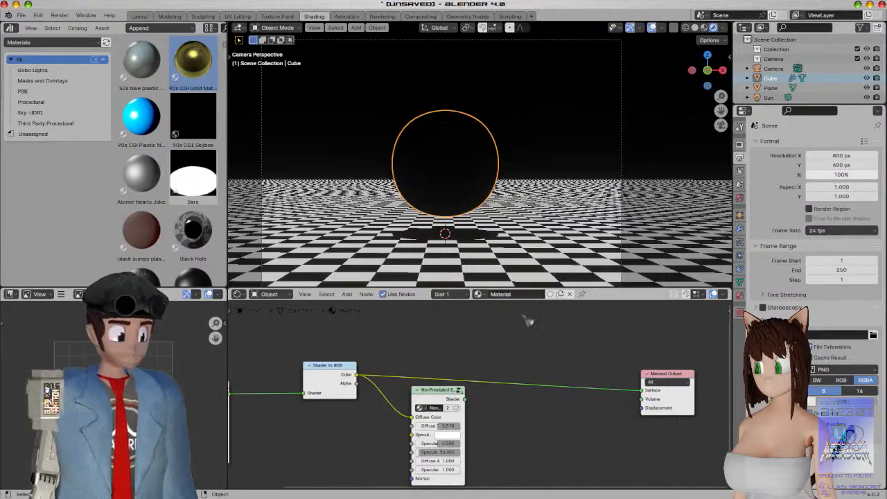
pyautogui.hotkey('ctrl', 'z')
# Move the Glossy BSDF further from the Shader to RGB and reconnect the NonPrincipled BSDF to the Material Output
pyautogui.moveTo(417, 352); pyautogui.dragTo(585, 332, button='middle')
pyautogui.moveTo(361, 370); pyautogui.dragTo(296, 330)
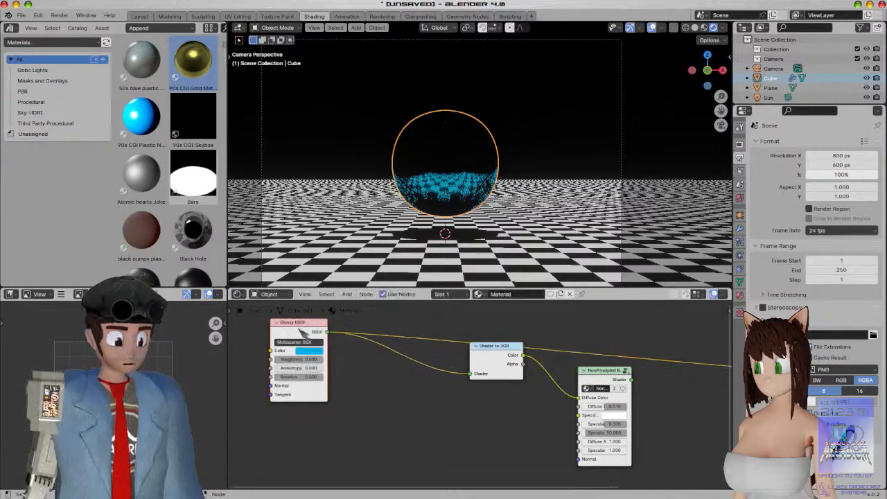
pyautogui.keyDown('ctrl'); pyautogui.keyDown('shift'); pyautogui.click(614, 371); pyautogui.keyUp('shift'); pyautogui.keyUp('ctrl')
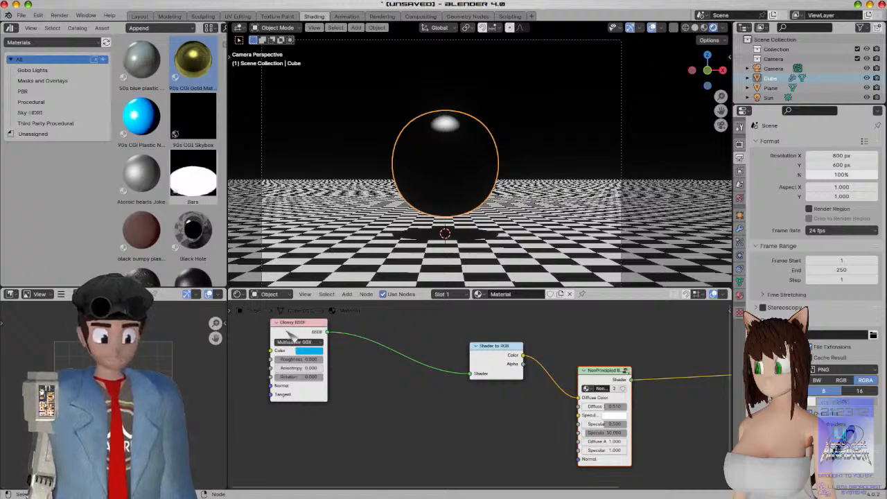
# Replace the Glossy BSDF with a Principled BSDF and link its BSDF output to the Shader to RGB
pyautogui.moveTo(489, 376); pyautogui.dragTo(408, 370)
pyautogui.moveTo(390, 417); pyautogui.dragTo(417, 419, button='middle')
pyautogui.click(324, 332)
pyautogui.press('x')
pyautogui.hotkey('shift', 'a')
pyautogui.click(329, 333)
pyautogui.write('princ')
pyautogui.press('Return')
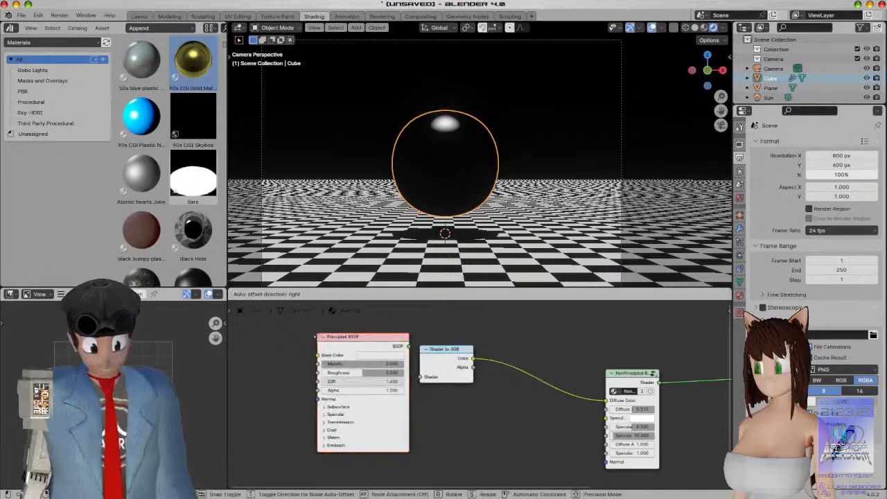
pyautogui.click(359, 349)
pyautogui.moveTo(385, 349); pyautogui.dragTo(420, 376)
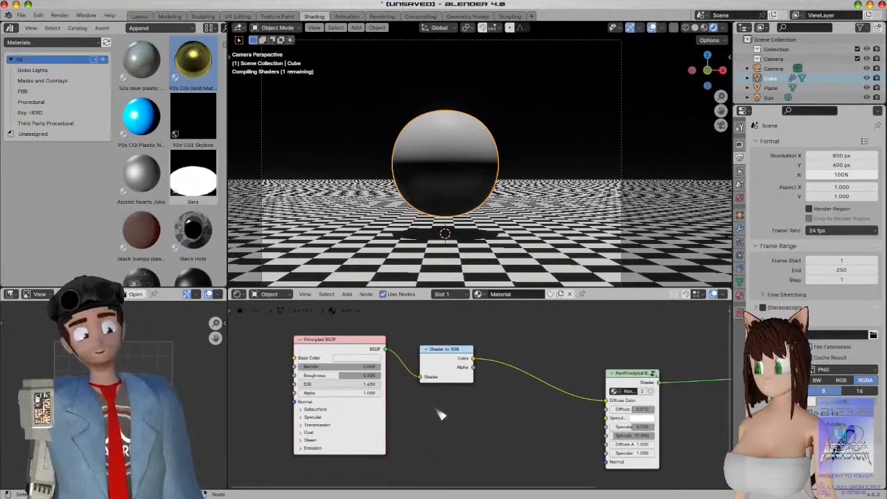
# Set the Principled BSDF's Roughness and Metallic to 1.000
pyautogui.scroll(1, 416, 405)
pyautogui.scroll(3, 379, 402)
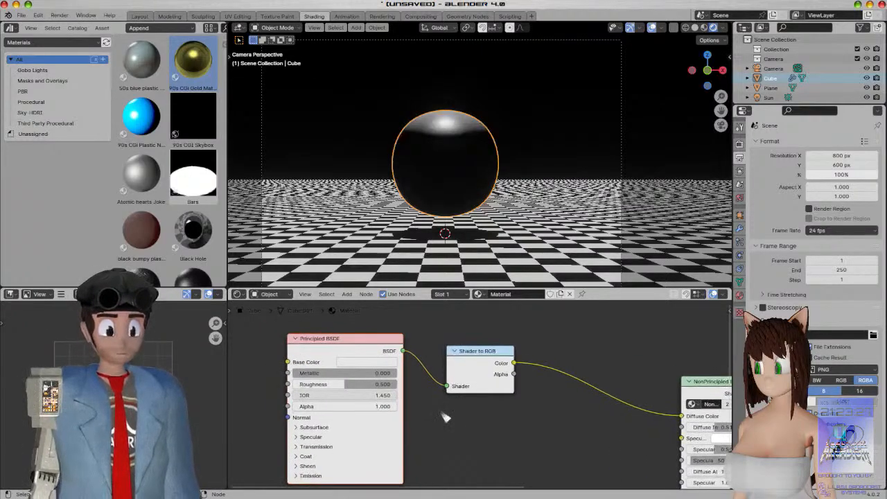
pyautogui.moveTo(418, 382); pyautogui.dragTo(471, 382)
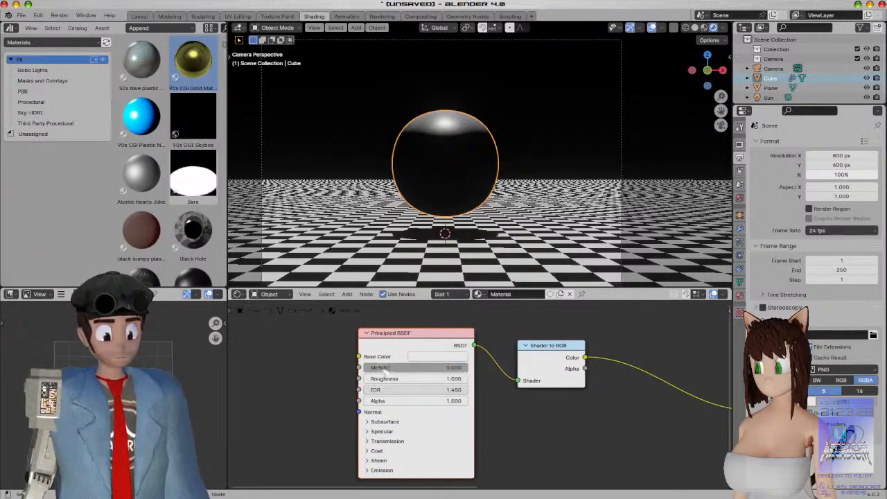
pyautogui.moveTo(386, 367); pyautogui.dragTo(471, 368)
pyautogui.scroll(4, 521, 212)
pyautogui.keyDown('shift'); pyautogui.moveTo(524, 231); pyautogui.dragTo(560, 166, button='middle'); pyautogui.keyUp('shift')
pyautogui.scroll(-3, 561, 167)
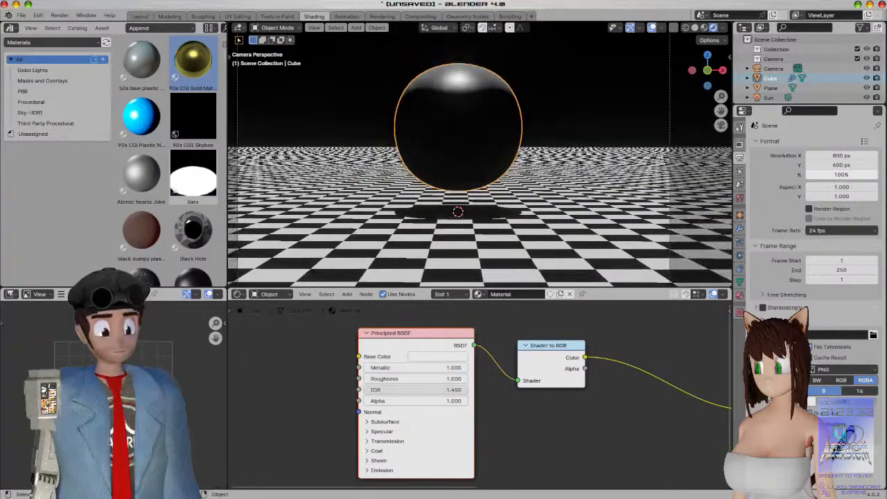
# Set the Principled BSDF's Metallic to 0.000 and inspect the sphere
pyautogui.moveTo(457, 368); pyautogui.dragTo(374, 368)
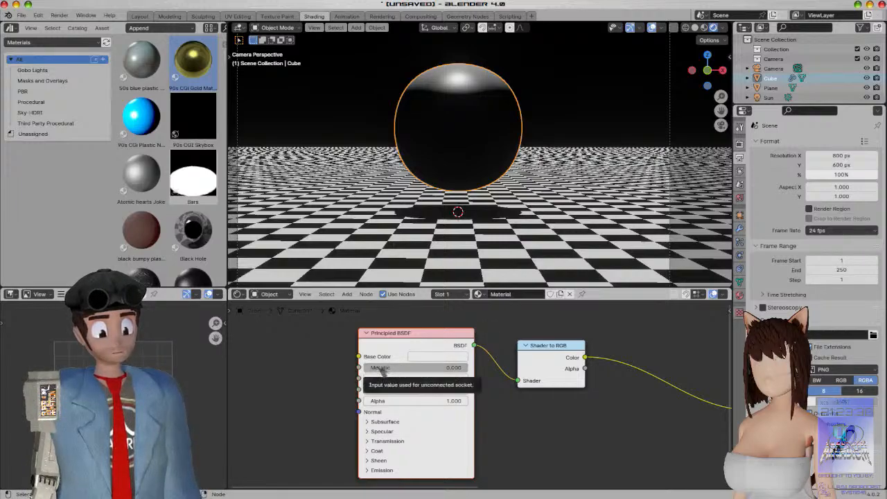
pyautogui.scroll(4, 505, 152)
pyautogui.scroll(-6, 506, 154)
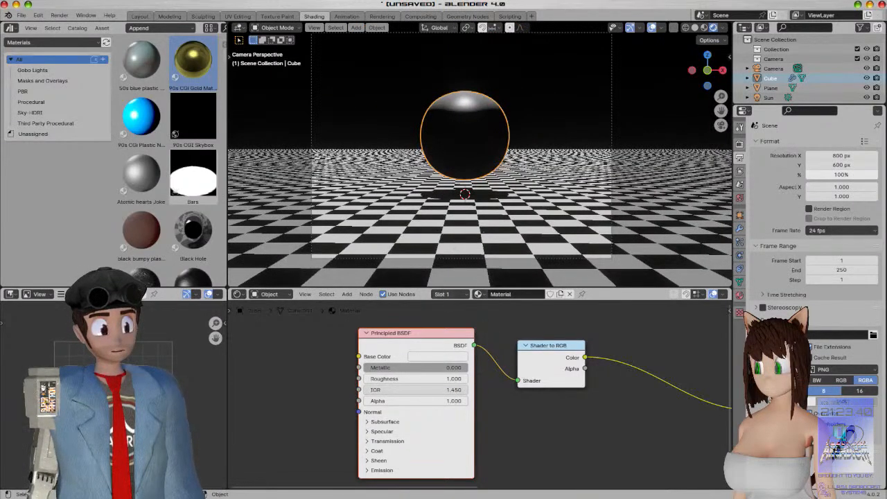
pyautogui.moveTo(414, 341); pyautogui.dragTo(336, 348)
pyautogui.hotkey('shift', 'a')
pyautogui.click(435, 339)
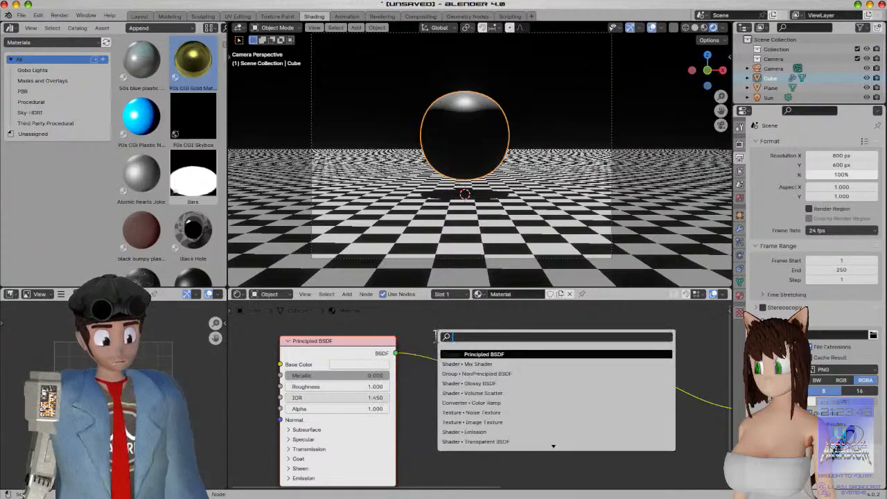
pyautogui.press('Escape')
# Delete the Principled BSDF and the Shader to RGB from the sphere's material
pyautogui.moveTo(484, 209); pyautogui.dragTo(419, 231, button='middle')
pyautogui.scroll(-5, 417, 228)
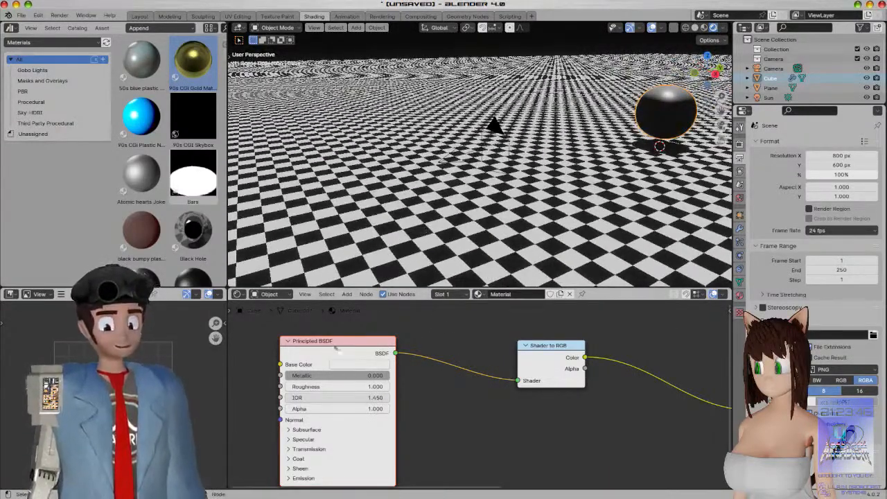
pyautogui.press('x')
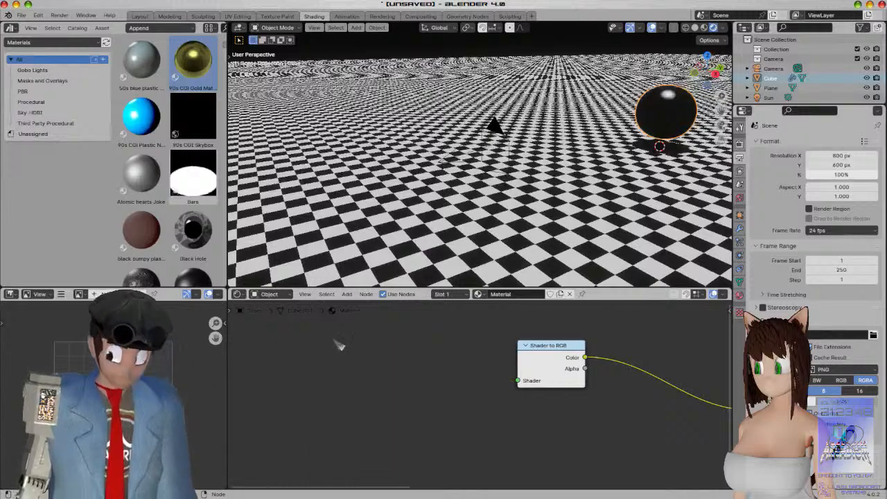
pyautogui.scroll(-4, 454, 233)
pyautogui.scroll(-2, 560, 345)
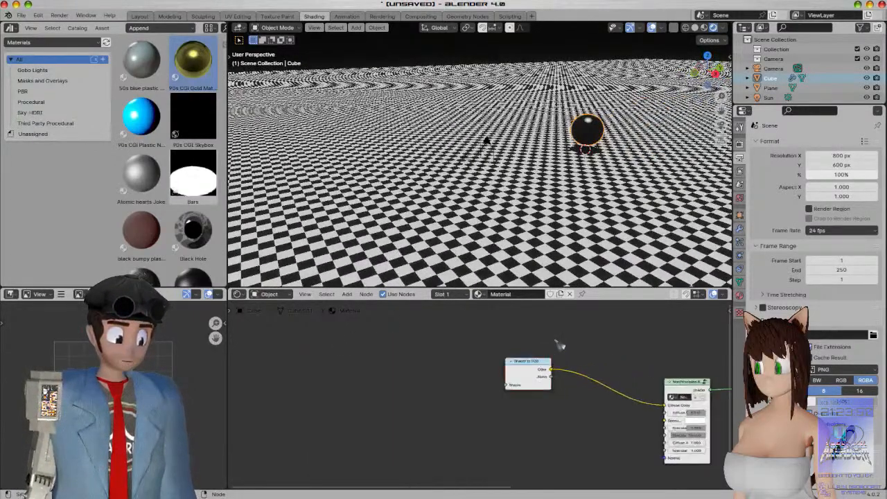
pyautogui.press('x')
pyautogui.moveTo(573, 376); pyautogui.dragTo(406, 372, button='middle')
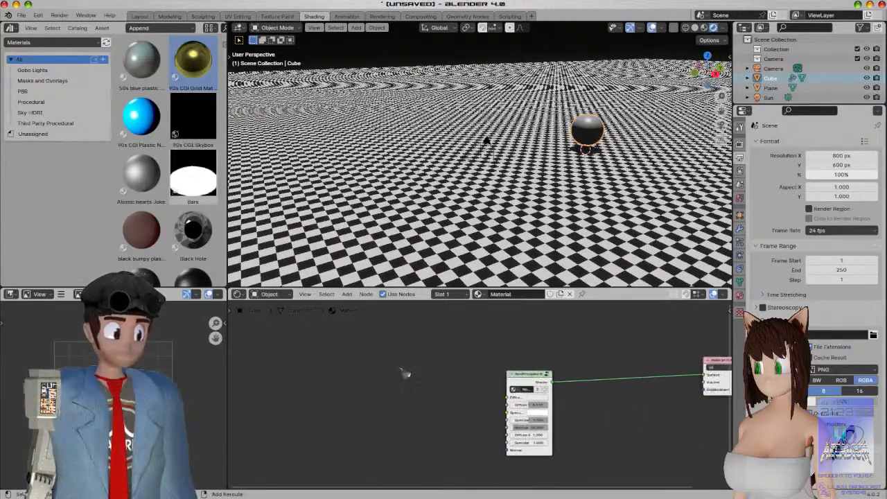
# Assign the existing 90s CGI Gold MatCap material to the sphere and show its whole node tree
pyautogui.scroll(2, 443, 374)
pyautogui.scroll(2, 468, 378)
pyautogui.moveTo(192, 62); pyautogui.dragTo(300, 406)
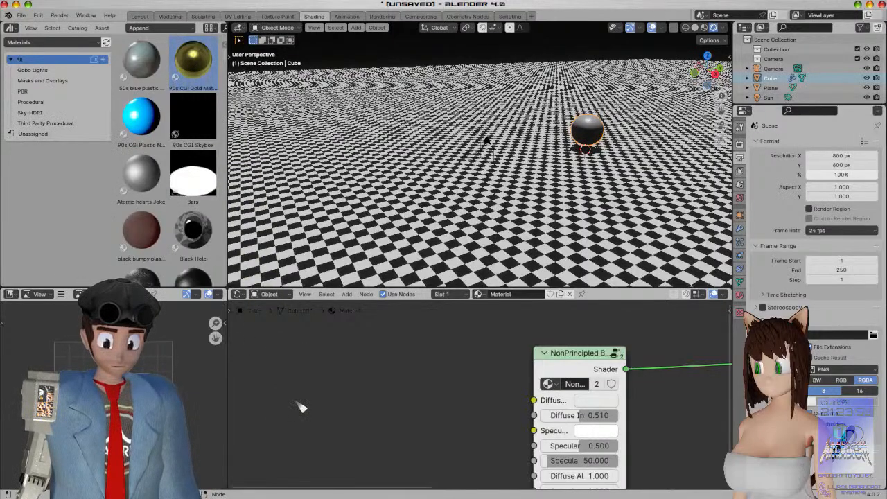
pyautogui.click(484, 296)
pyautogui.click(484, 295)
pyautogui.hotkey('shift', 'a')
pyautogui.click(479, 295)
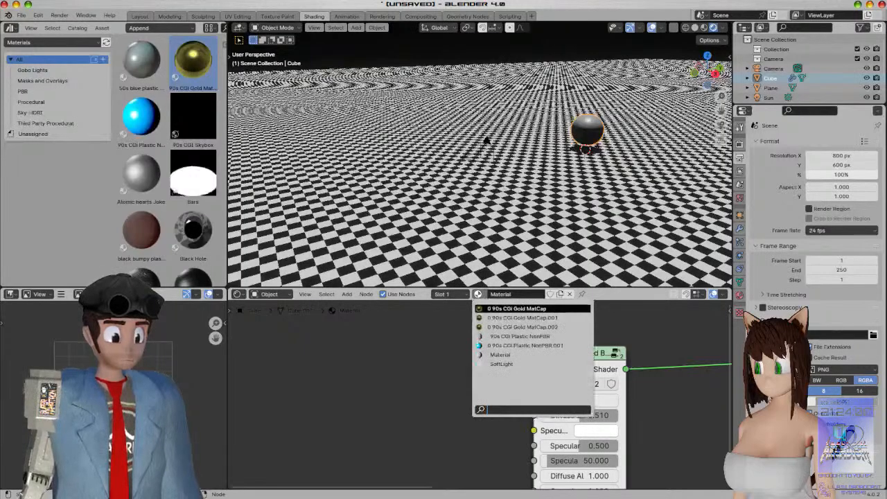
pyautogui.click(504, 312)
pyautogui.press('Home')
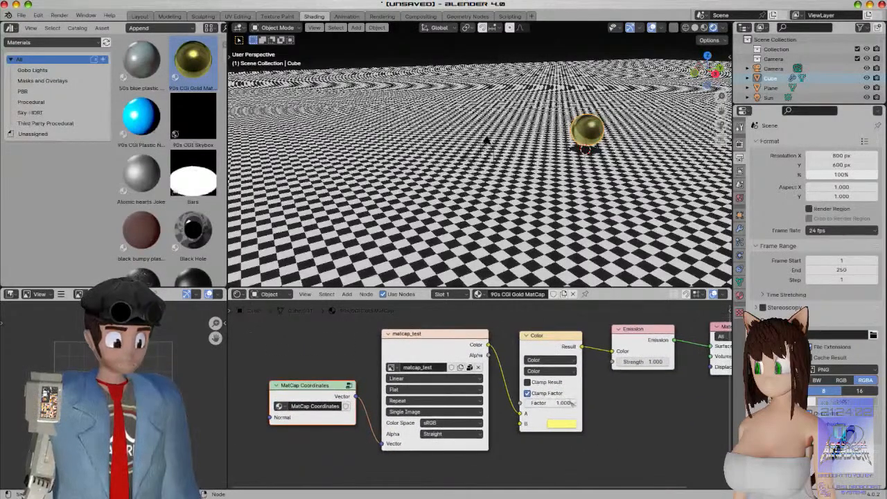
# Set the Color node's B colour to a saturated blue with hue 0.573 and inspect the sphere through the camera
pyautogui.click(564, 423)
pyautogui.moveTo(599, 336); pyautogui.dragTo(600, 288)
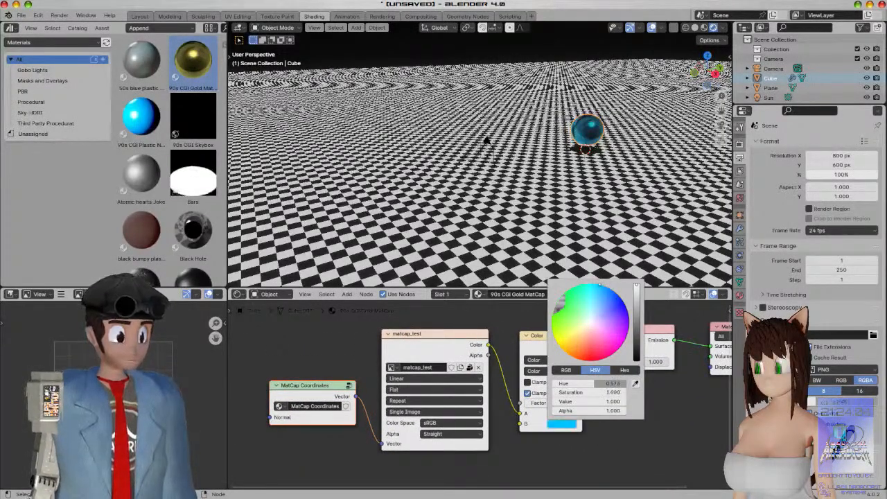
pyautogui.press('KP_1')
pyautogui.scroll(3, 556, 148)
pyautogui.press('KP_0')
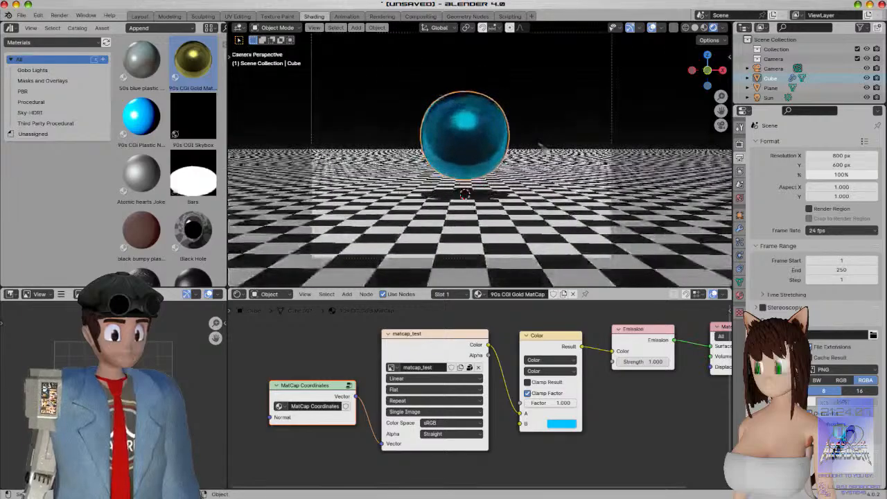
pyautogui.scroll(4, 542, 147)
pyautogui.scroll(-2, 507, 146)
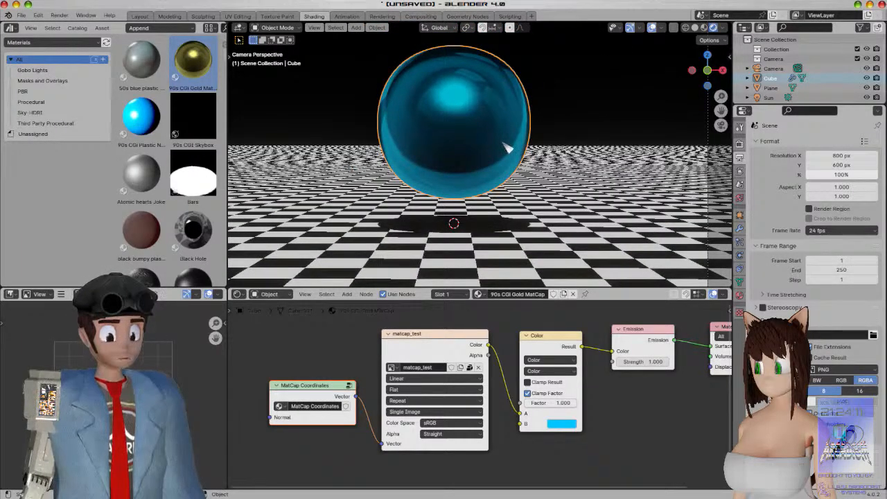
# Move the matcap_test texture node slightly and display the matcap_test image in the image editor
pyautogui.moveTo(438, 348)
pyautogui.mouseDown()
pyautogui.moveTo(434, 362)
pyautogui.moveTo(434, 336)
pyautogui.mouseUp()
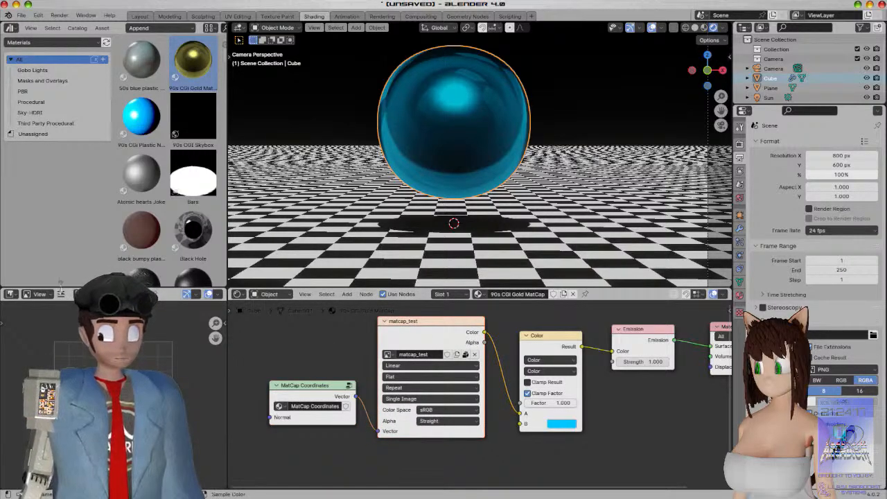
pyautogui.click(81, 295)
pyautogui.click(104, 309)
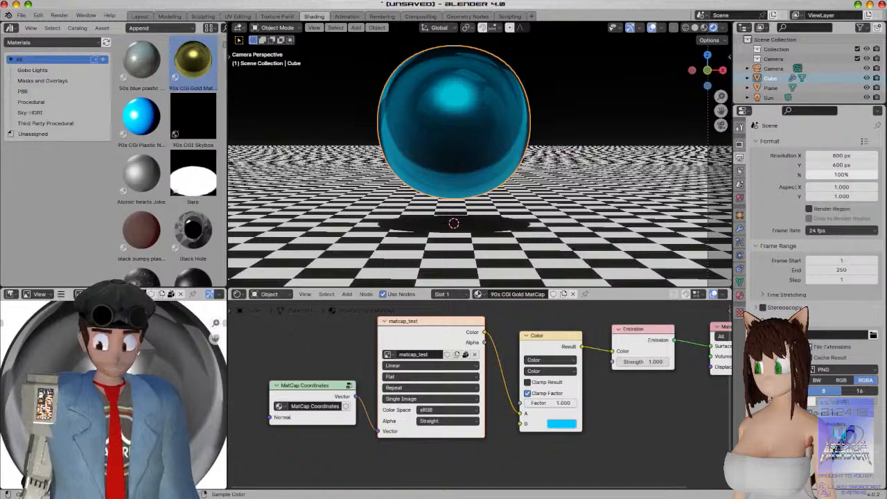
pyautogui.scroll(-2, 113, 395)
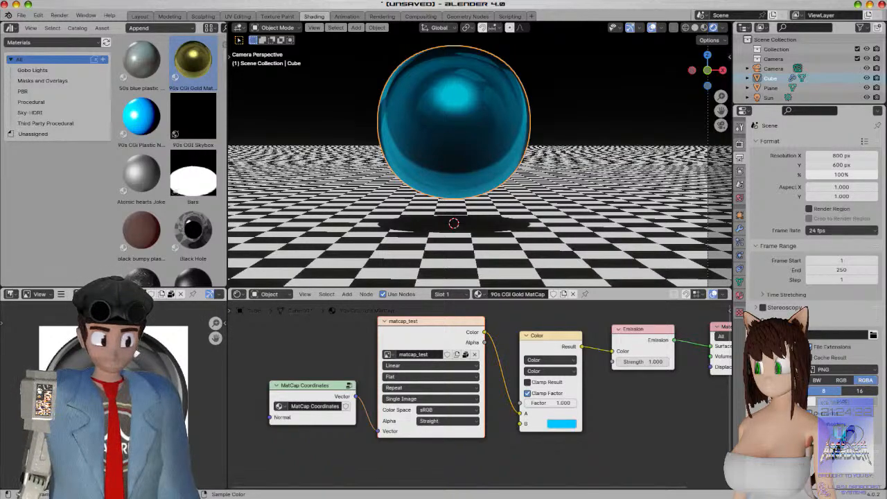
pyautogui.scroll(-1, 658, 436)
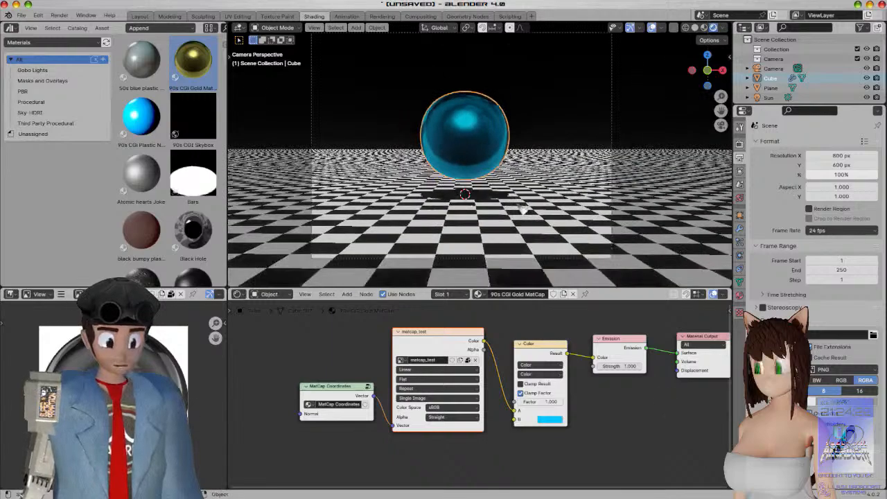
# Move the matcap_test texture node below the others and disconnect it from the Color node's A input
pyautogui.moveTo(612, 417); pyautogui.dragTo(546, 446, button='middle')
pyautogui.moveTo(381, 374); pyautogui.dragTo(363, 478)
pyautogui.moveTo(449, 435); pyautogui.dragTo(355, 408)
pyautogui.moveTo(448, 435); pyautogui.dragTo(331, 331)
pyautogui.write('princ')
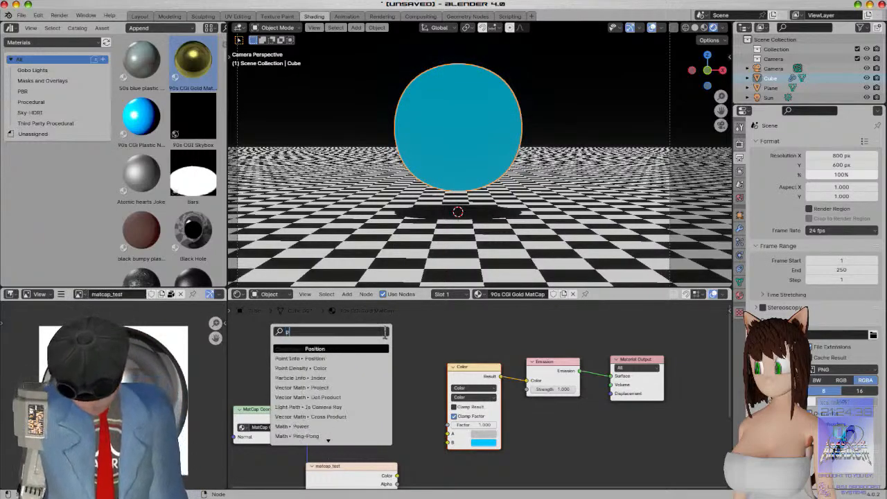
pyautogui.press('BackSpace')
pyautogui.press('BackSpace')
pyautogui.press('BackSpace')
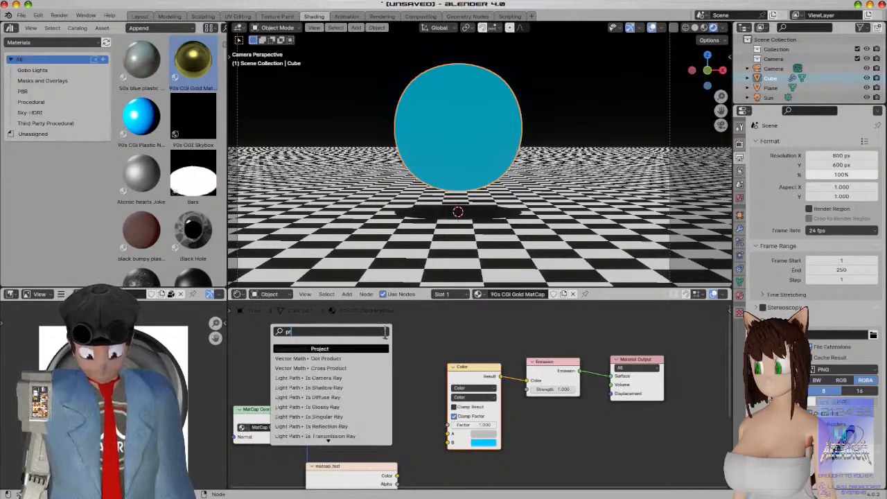
pyautogui.write('inc')
pyautogui.press('BackSpace')
pyautogui.press('BackSpace')
pyautogui.press('BackSpace')
pyautogui.press('BackSpace')
pyautogui.press('BackSpace')
pyautogui.write('glossy')
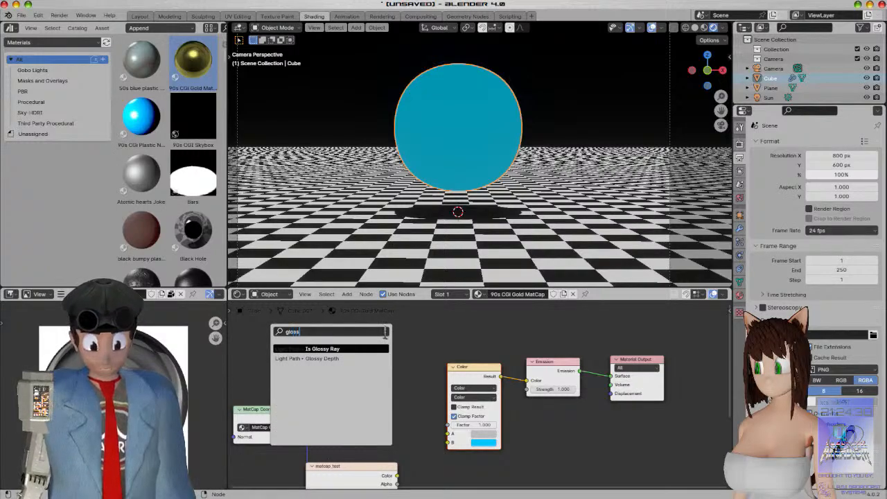
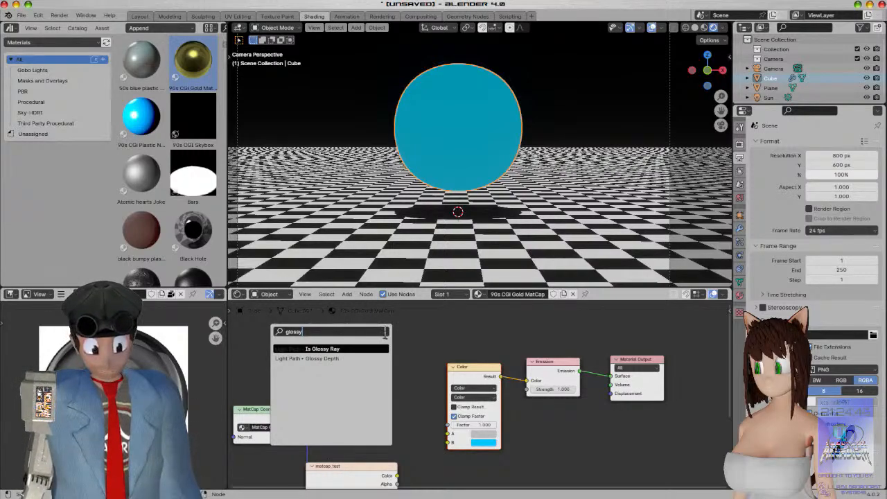
pyautogui.press('Escape')
# Add a Glossy BSDF node above the MatCap Coordinates node in the sphere's material
pyautogui.hotkey('shift', 'a')
pyautogui.click(397, 333)
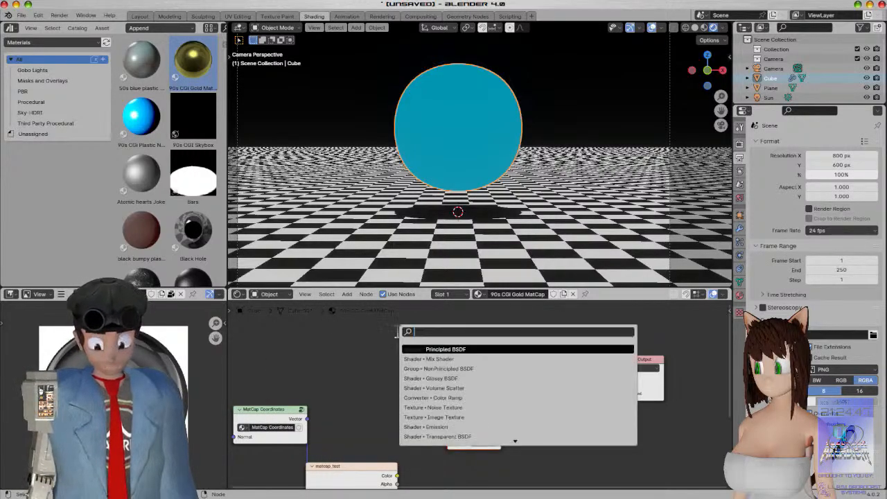
pyautogui.write('glossy')
pyautogui.press('Return')
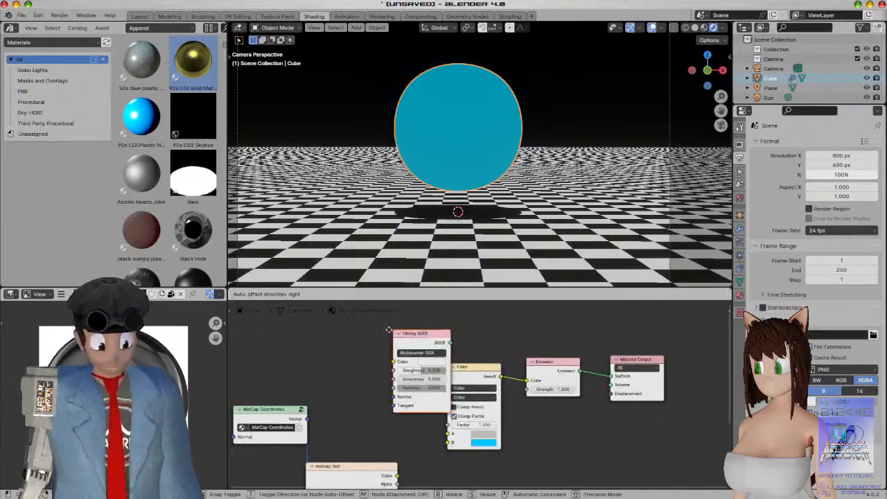
pyautogui.click(299, 325)
# Feed the Glossy BSDF into a new Shader to RGB node and connect its Color output to the Color node's A input
pyautogui.moveTo(358, 337); pyautogui.dragTo(383, 340)
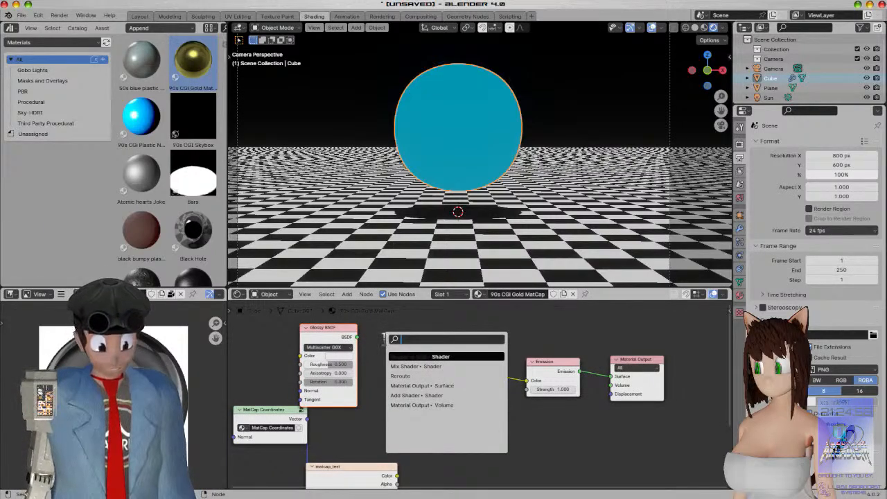
pyautogui.write('shade')
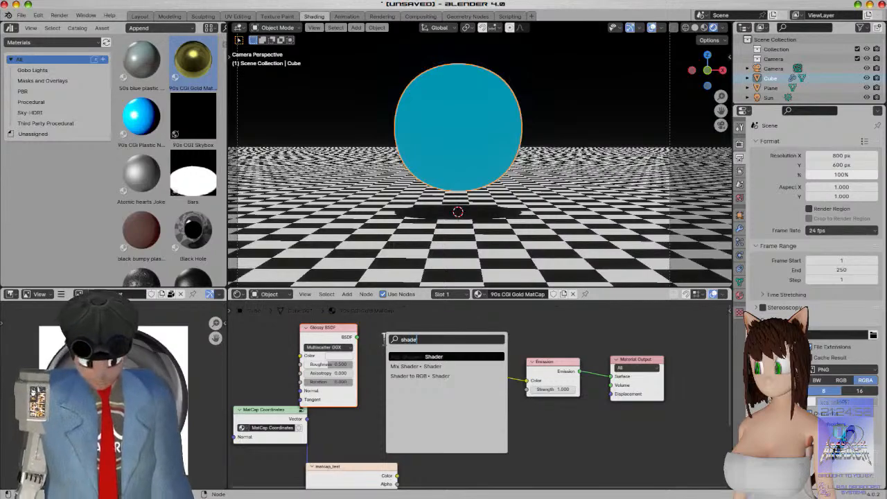
pyautogui.press('Down')
pyautogui.press('Down')
pyautogui.press('Return')
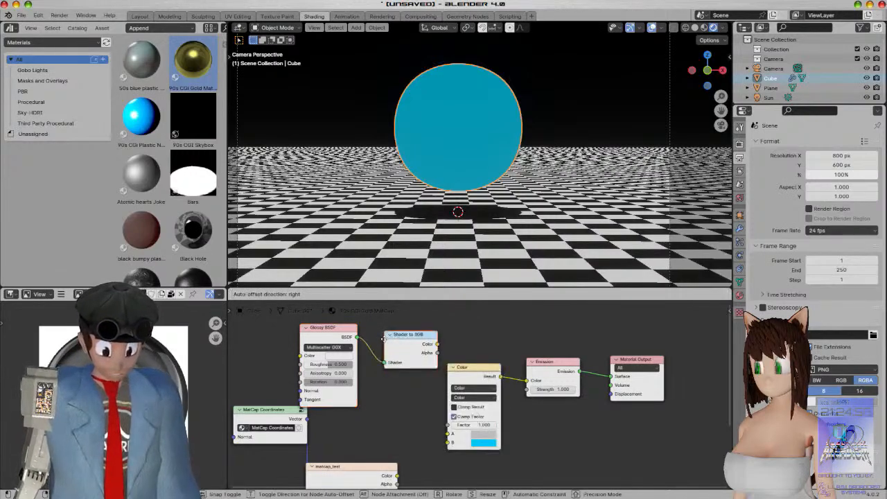
pyautogui.moveTo(438, 347); pyautogui.dragTo(447, 435)
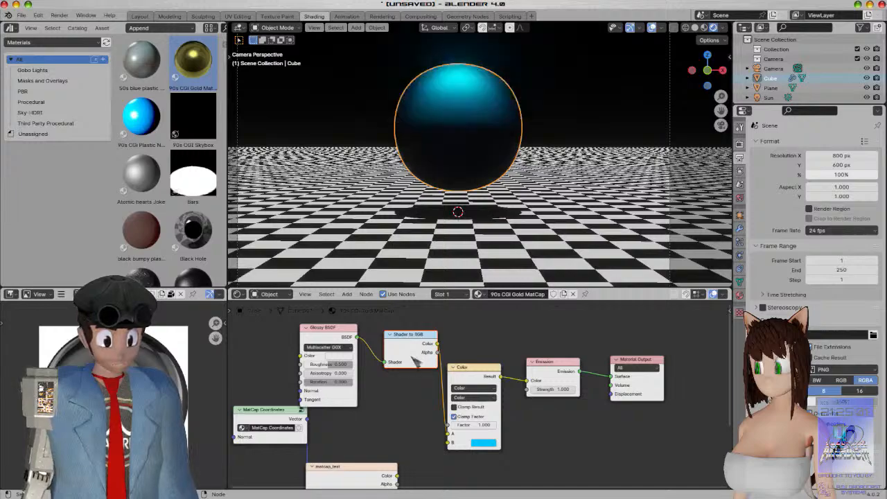
# Space out the Shader to RGB and Glossy BSDF nodes and set the Glossy BSDF's roughness to 0
pyautogui.moveTo(412, 359); pyautogui.dragTo(403, 381)
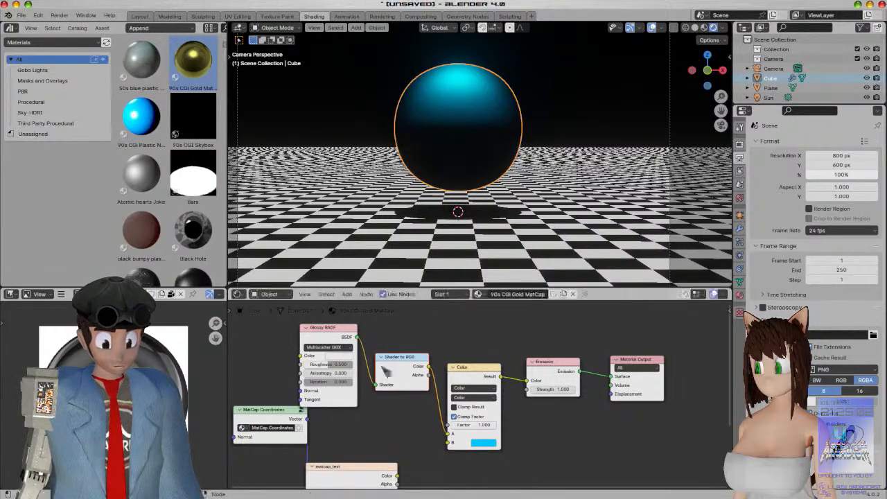
pyautogui.moveTo(344, 335); pyautogui.dragTo(299, 330)
pyautogui.scroll(2, 399, 387)
pyautogui.moveTo(382, 383); pyautogui.dragTo(425, 411, button='middle')
pyautogui.click(342, 360)
pyautogui.scroll(-2, 400, 441)
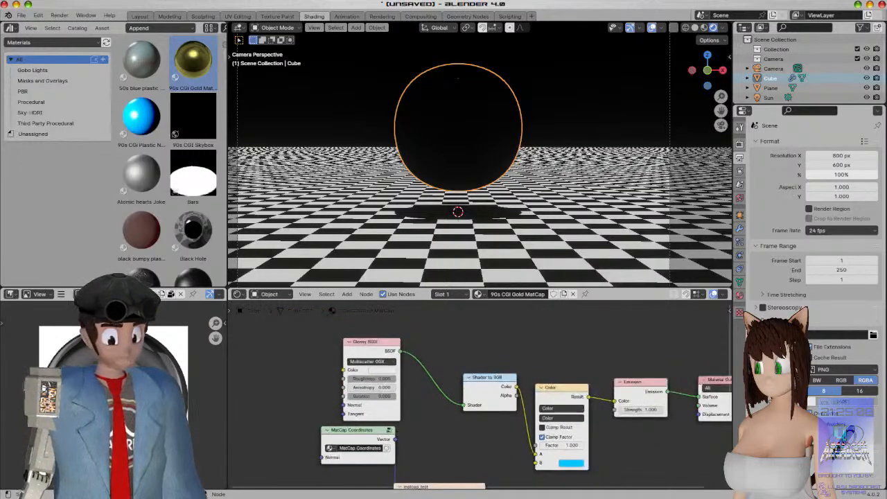
# Connect the Glossy BSDF straight to the Material Output's Surface and inspect the sphere's reflection through the camera
pyautogui.moveTo(382, 350); pyautogui.dragTo(705, 399)
pyautogui.scroll(4, 434, 149)
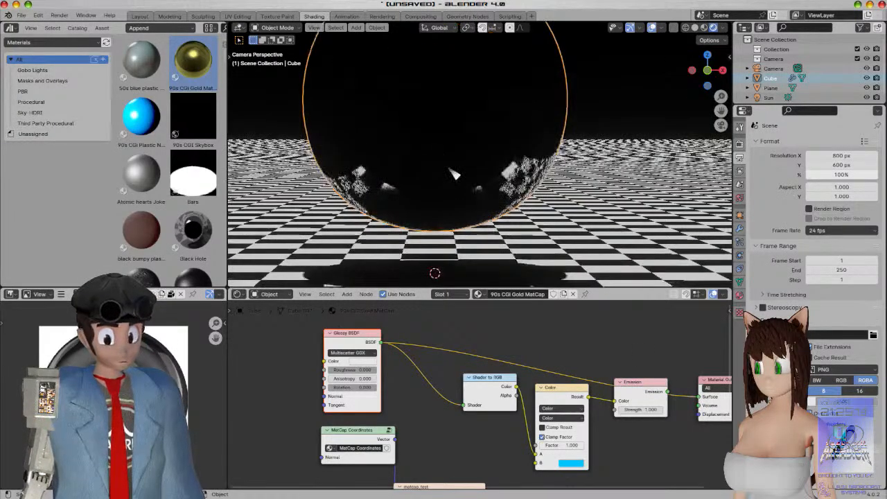
pyautogui.scroll(-8, 453, 174)
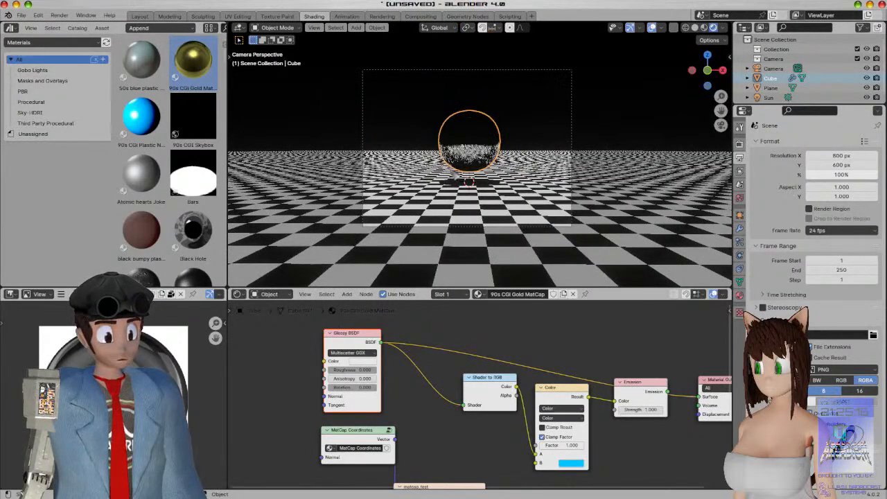
pyautogui.scroll(6, 454, 176)
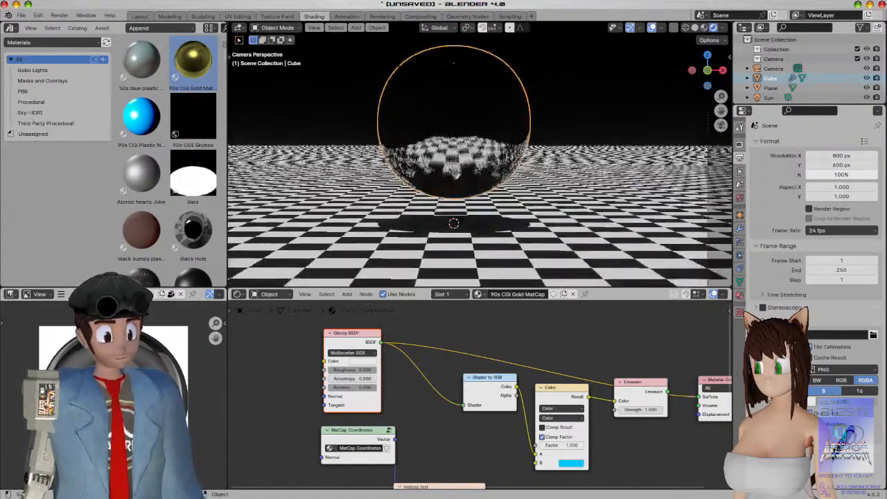
pyautogui.scroll(-3, 454, 176)
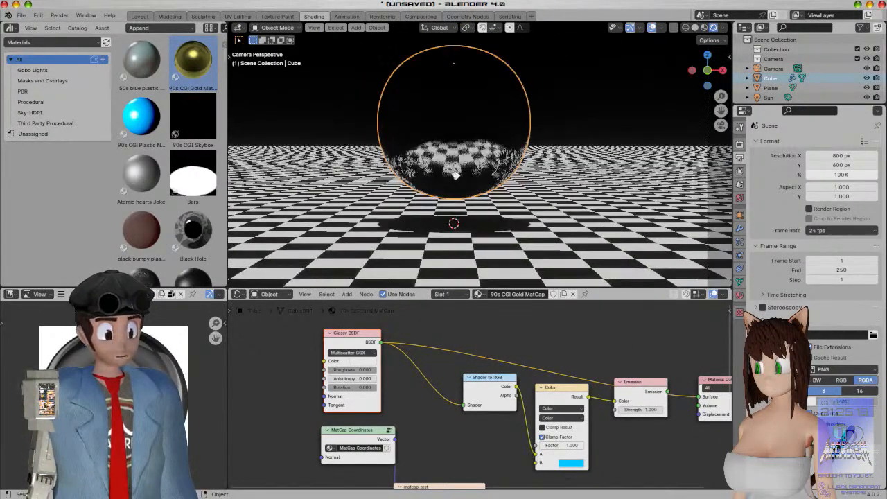
pyautogui.scroll(-2, 454, 176)
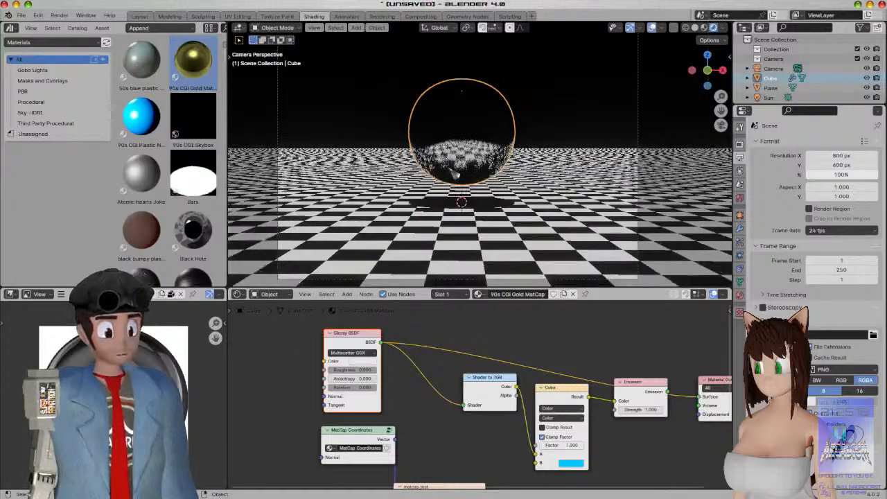
pyautogui.scroll(1, 454, 175)
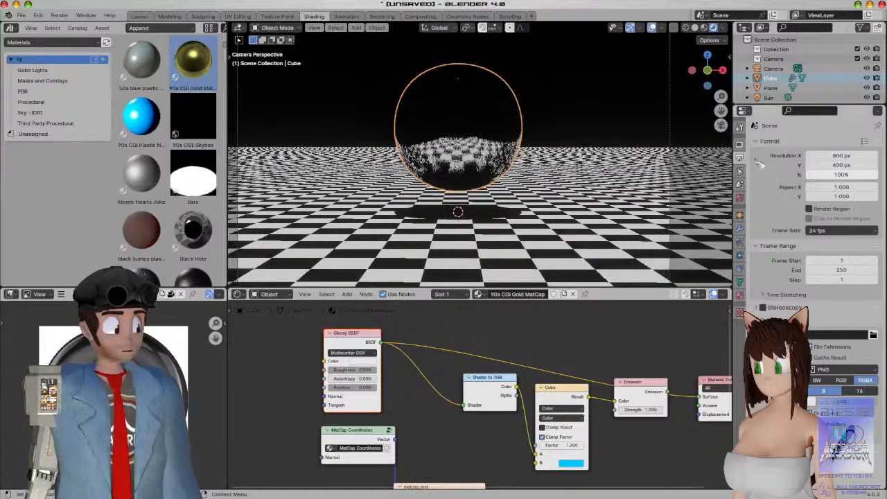
# Switch the render engine to Cycles and select the checkered floor plane
pyautogui.click(739, 157)
pyautogui.click(841, 142)
pyautogui.click(824, 175)
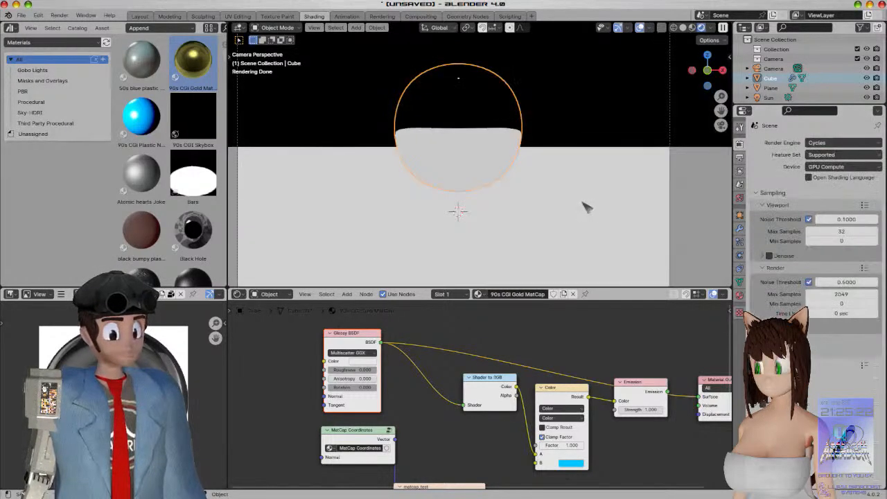
pyautogui.scroll(-4, 585, 208)
pyautogui.click(586, 208)
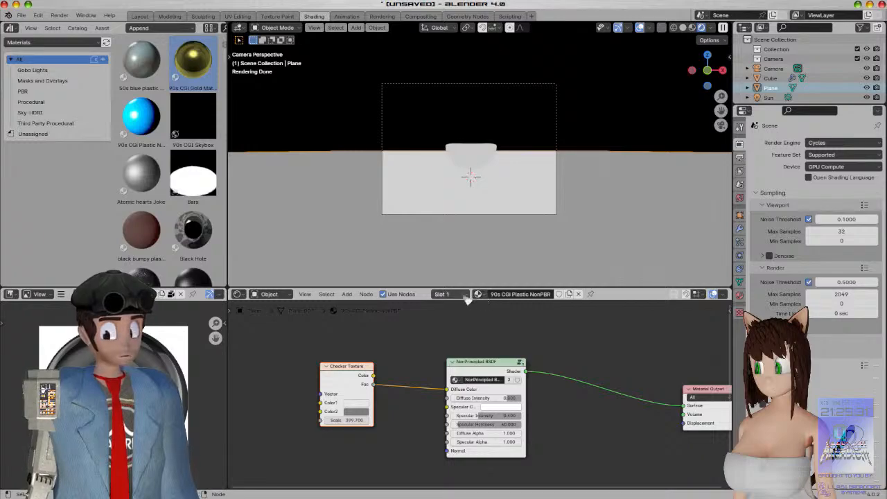
# Show the world's shader nodes and try the World data-block in place of 90s CGI Skybox
pyautogui.click(262, 295)
pyautogui.click(276, 330)
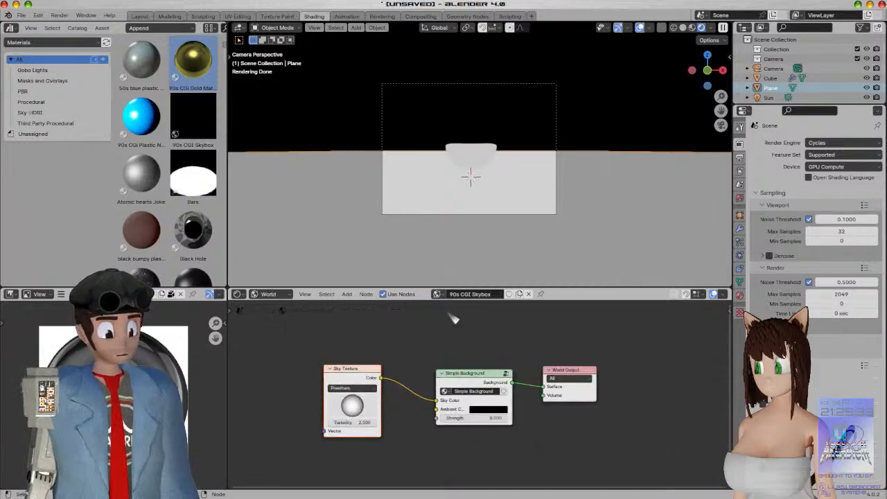
pyautogui.click(438, 294)
pyautogui.click(455, 318)
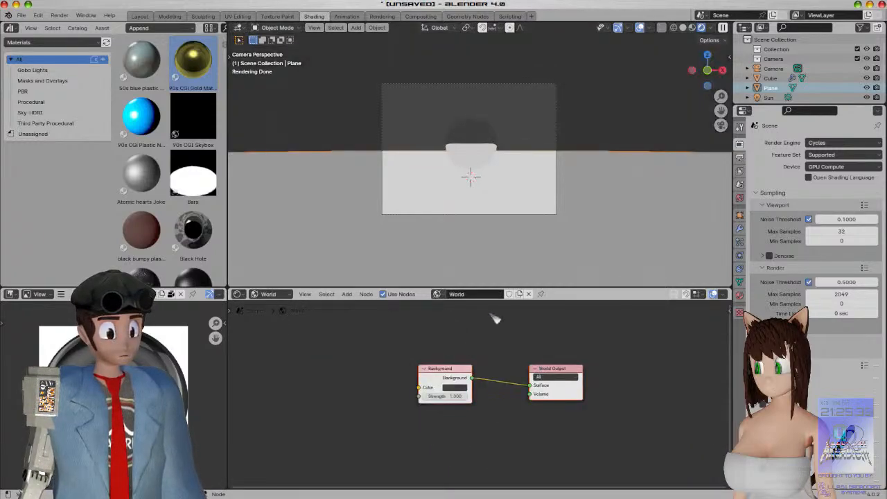
pyautogui.scroll(4, 513, 235)
pyautogui.scroll(-2, 513, 235)
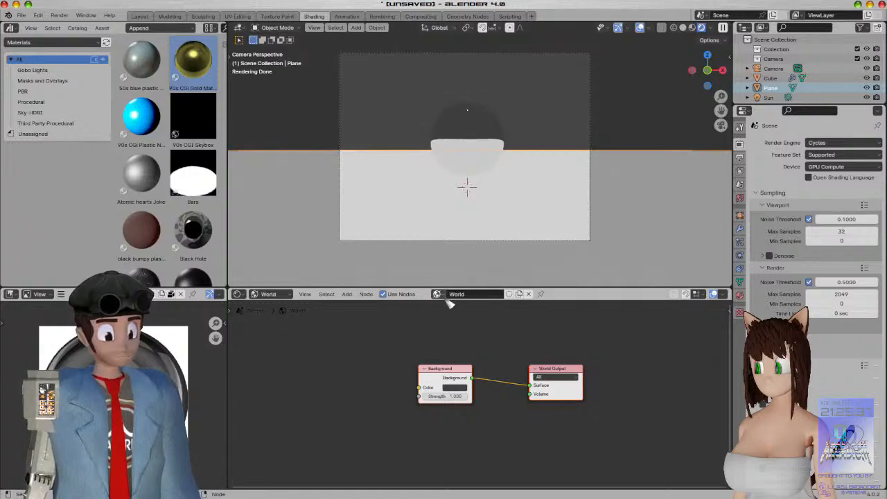
# Switch the scene's world back to 90s CGI Skybox and view its nodes
pyautogui.click(440, 294)
pyautogui.click(448, 309)
pyautogui.scroll(3, 449, 345)
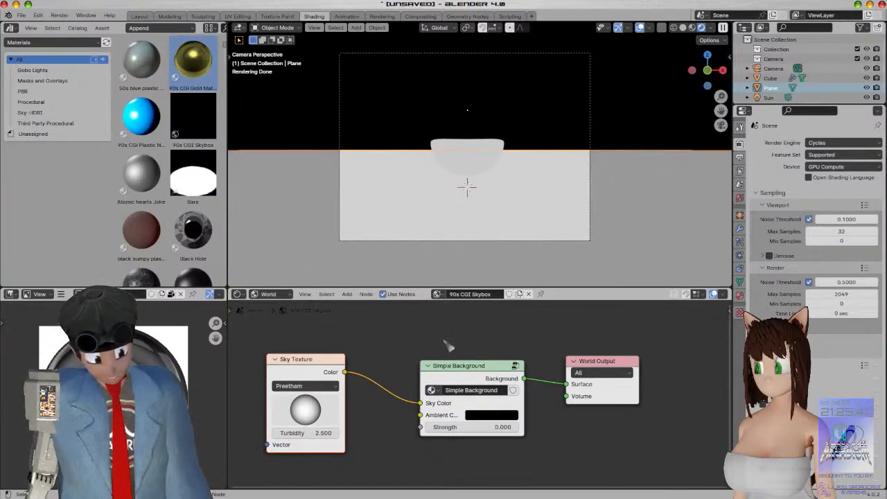
pyautogui.moveTo(459, 345); pyautogui.dragTo(477, 349, button='middle')
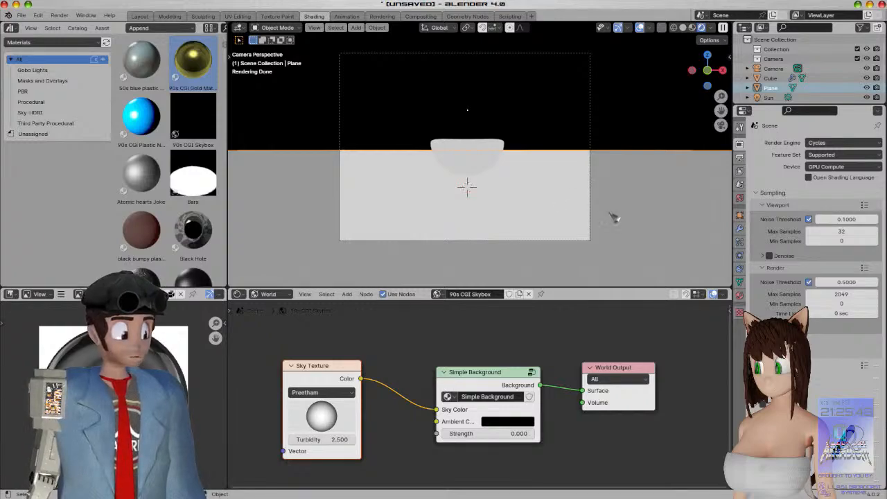
# Return to the floor plane's 90s CGI Plastic NonPBR material nodes and open the NonPrincipled BSDF group for editing
pyautogui.click(739, 295)
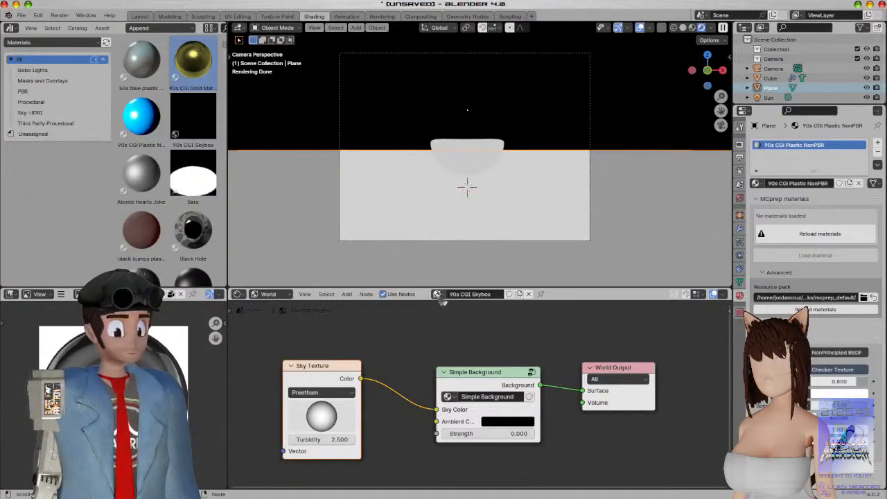
pyautogui.click(270, 295)
pyautogui.click(271, 318)
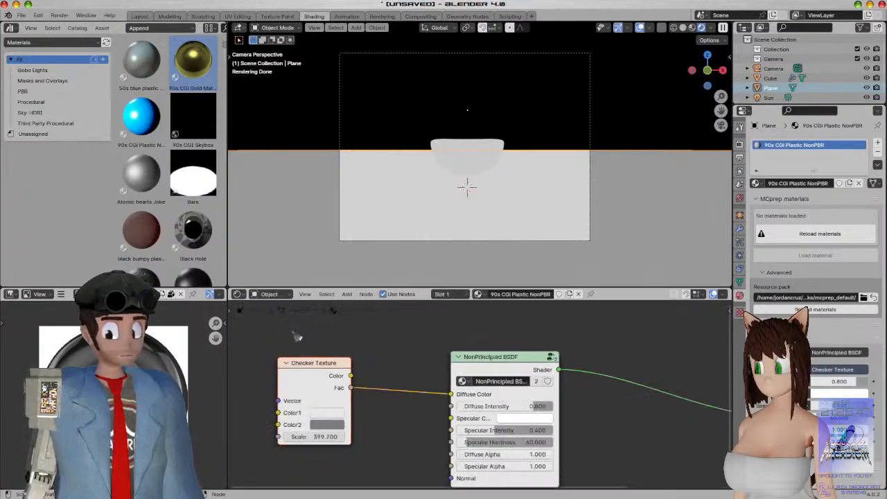
pyautogui.scroll(-10, 428, 368)
pyautogui.moveTo(526, 374); pyautogui.dragTo(437, 355, button='middle')
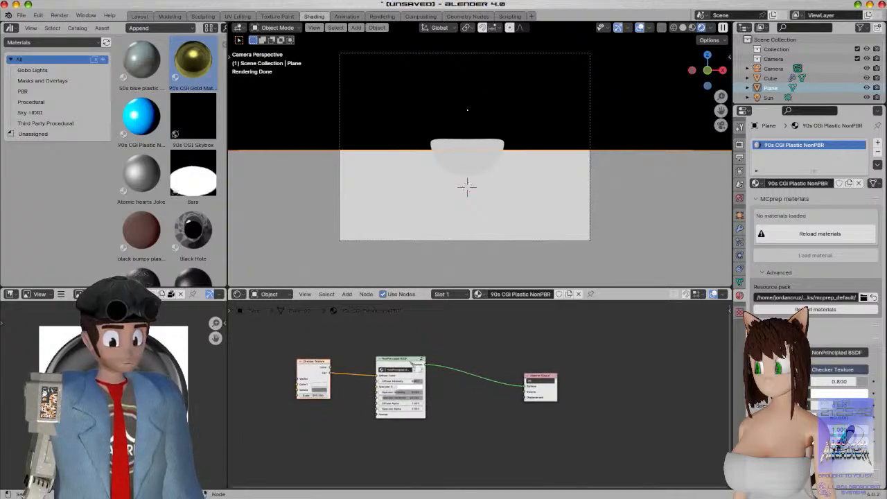
pyautogui.scroll(2, 490, 393)
pyautogui.moveTo(565, 363); pyautogui.dragTo(476, 332)
pyautogui.press('Tab')
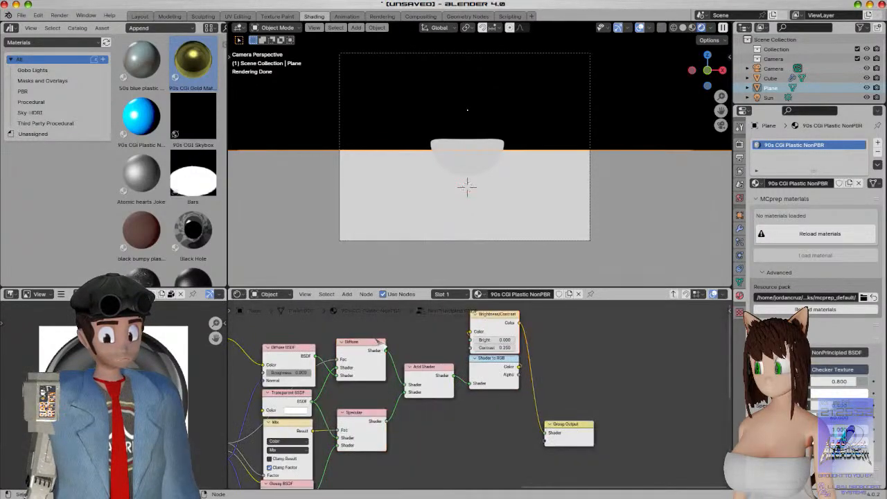
# Set the Contrast of the Brightness/Contrast node inside the NonPrincipled BSDF group to 0
pyautogui.scroll(-2, 381, 344)
pyautogui.scroll(4, 457, 431)
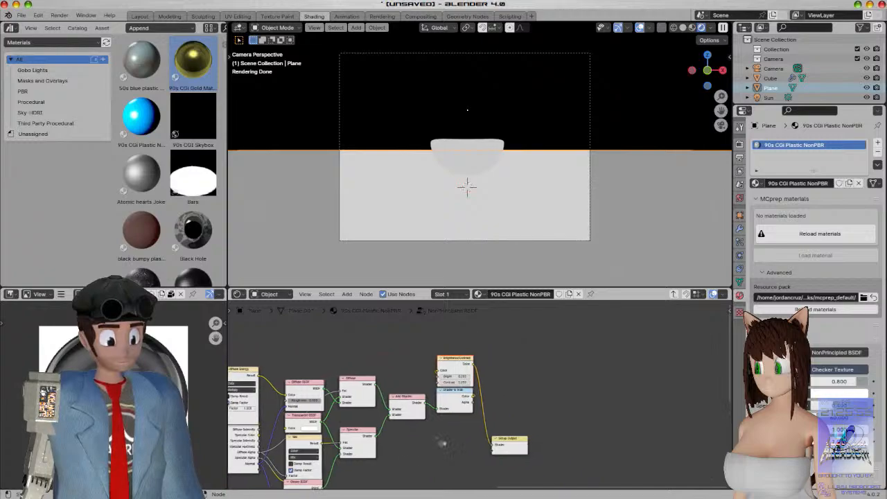
pyautogui.click(439, 371)
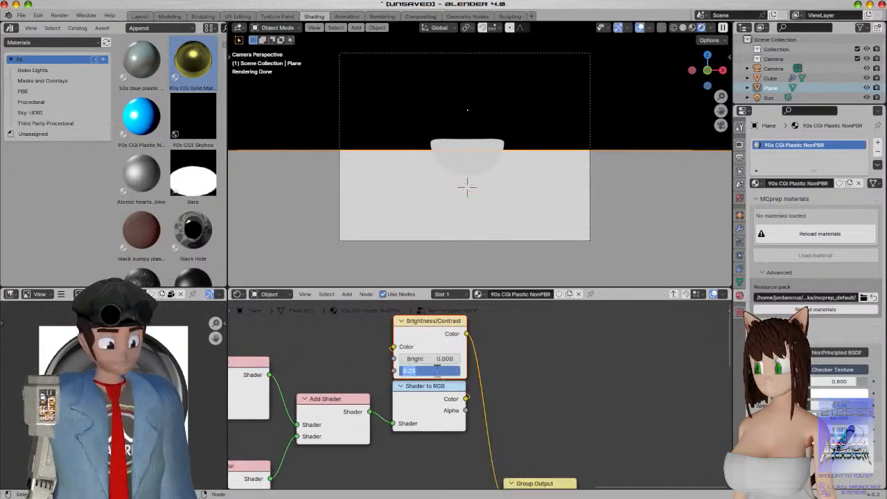
pyautogui.write('0')
pyautogui.press('Return')
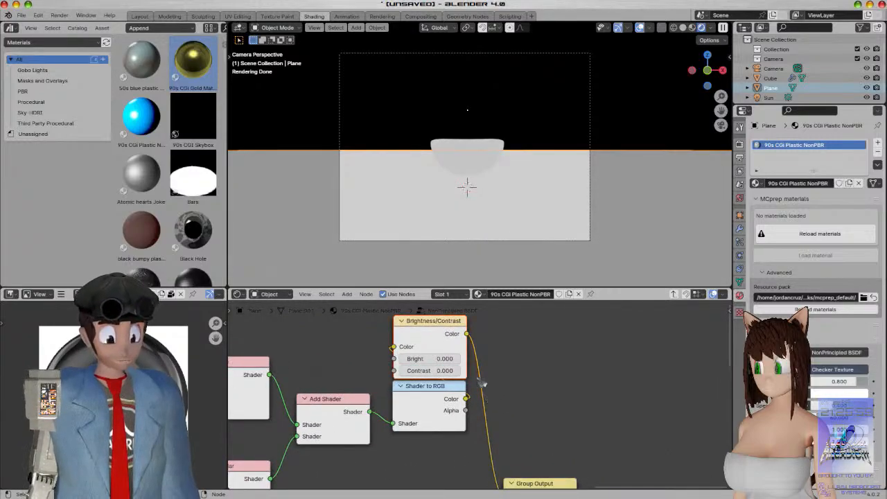
# Connect the Add Shader straight to the Group Output and delete the Shader to RGB and Brightness/Contrast nodes
pyautogui.moveTo(418, 333); pyautogui.dragTo(494, 340)
pyautogui.moveTo(369, 412); pyautogui.dragTo(503, 422)
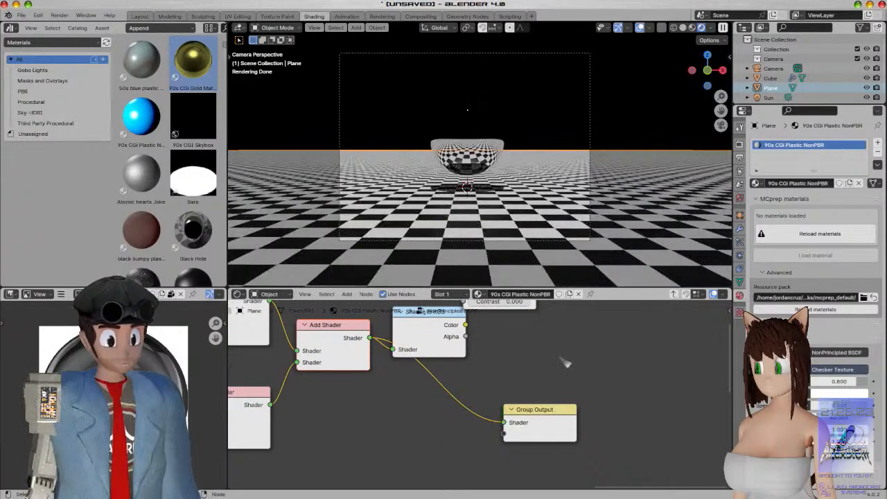
pyautogui.scroll(-2, 513, 369)
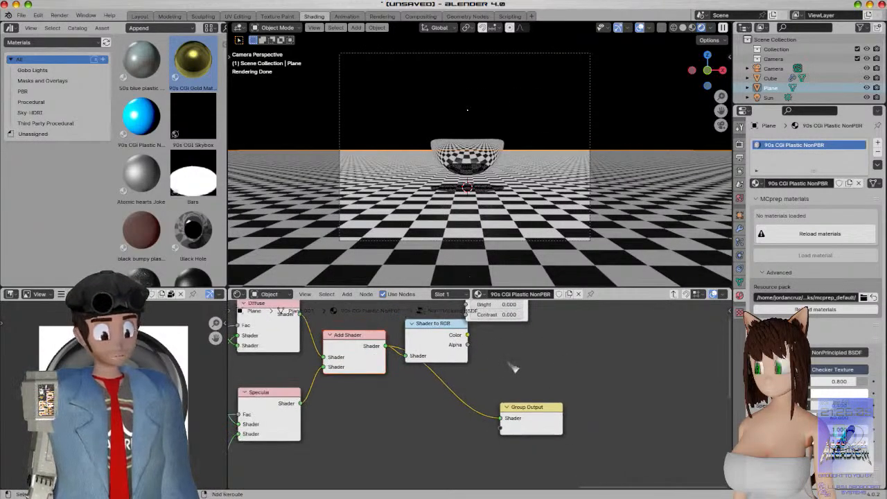
pyautogui.moveTo(442, 336); pyautogui.dragTo(452, 378, button='middle')
pyautogui.moveTo(525, 330); pyautogui.dragTo(605, 322)
pyautogui.press('x')
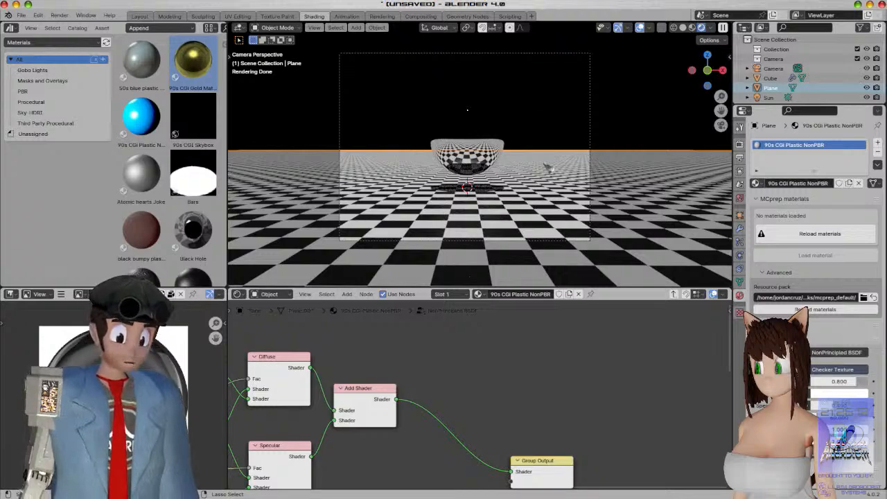
# Open the source blend file of the 90s CGI Plastic NonPBR asset
pyautogui.hotkey('ctrl', 's')
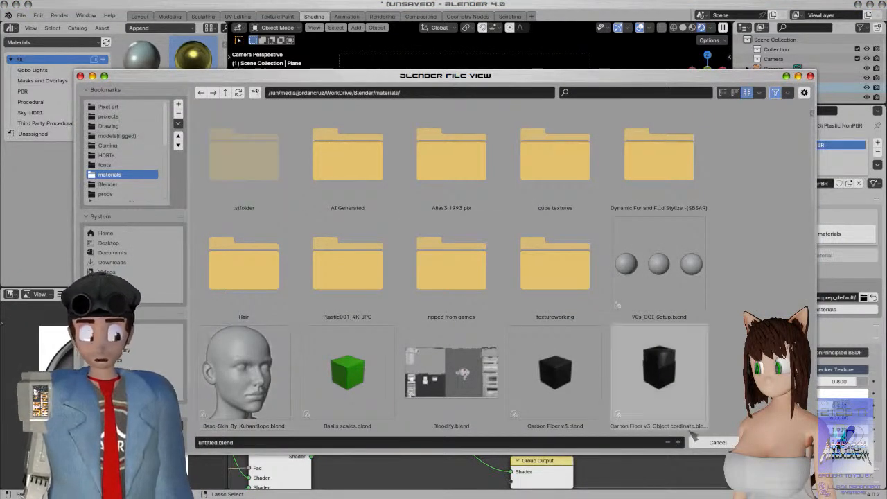
pyautogui.click(718, 442)
pyautogui.rightClick(122, 163)
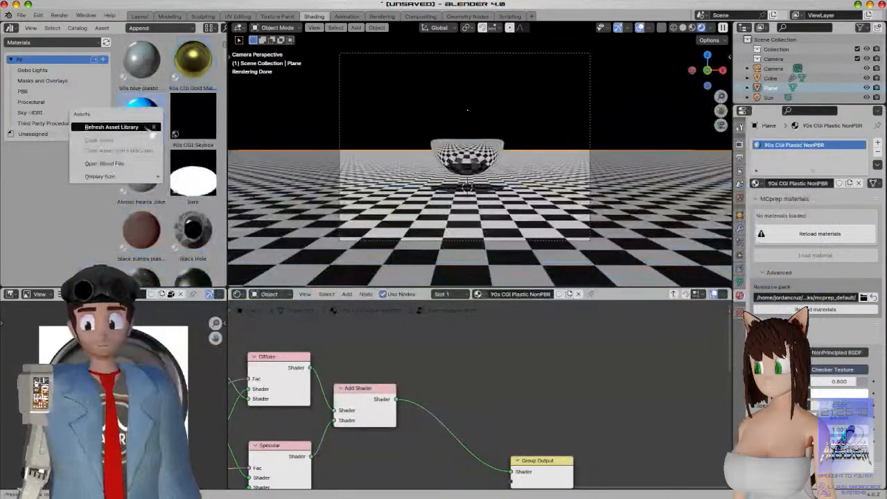
pyautogui.click(124, 166)
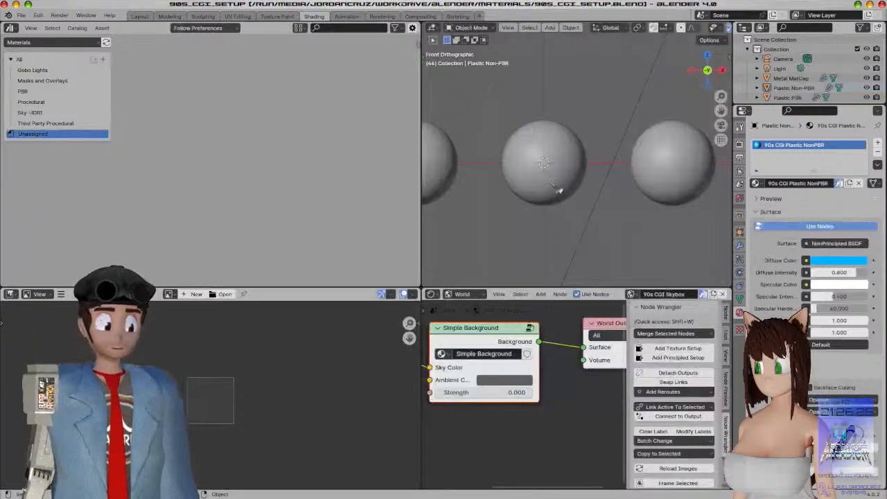
# Show the viewport with materials and select the middle blue Plastic Non-PBR sphere
pyautogui.scroll(-4, 552, 197)
pyautogui.press('z')
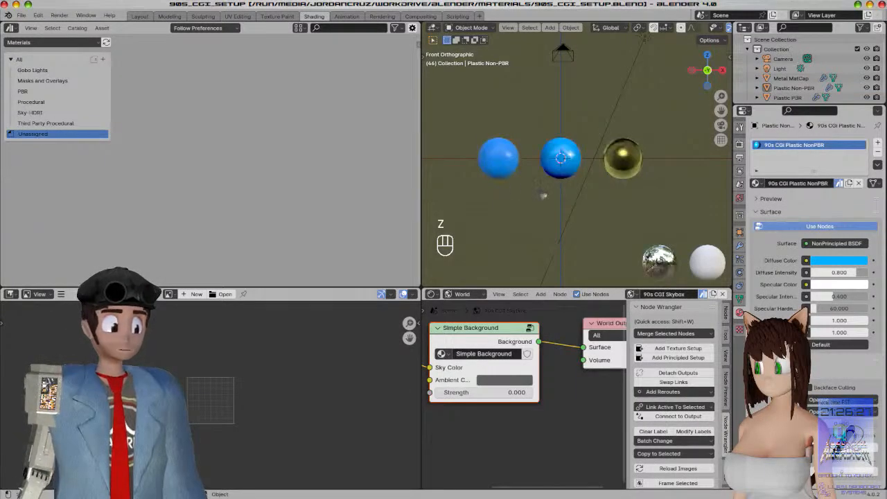
pyautogui.scroll(4, 547, 191)
pyautogui.keyDown('shift'); pyautogui.click(565, 170); pyautogui.keyUp('shift')
pyautogui.keyDown('shift'); pyautogui.moveTo(503, 244); pyautogui.dragTo(546, 210, button='middle'); pyautogui.keyUp('shift')
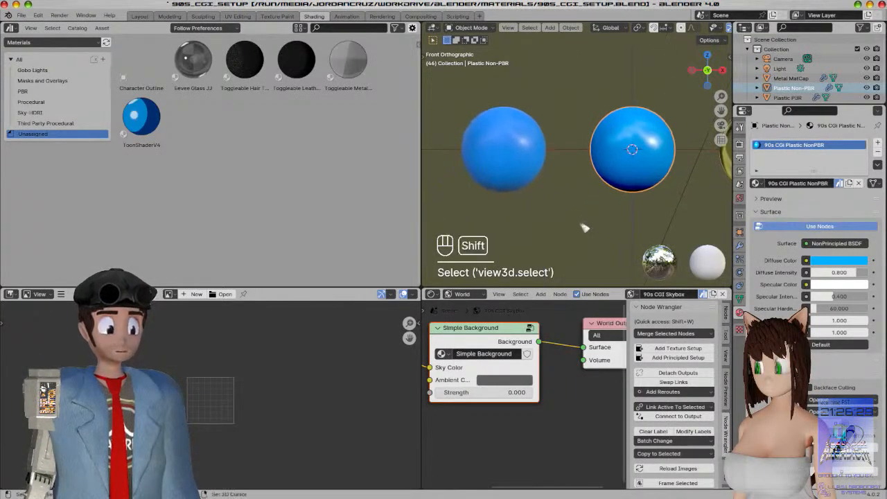
# Switch the shader nodes from World to Object and open the sphere's NonPrincipled BSDF group for editing
pyautogui.scroll(-5, 564, 332)
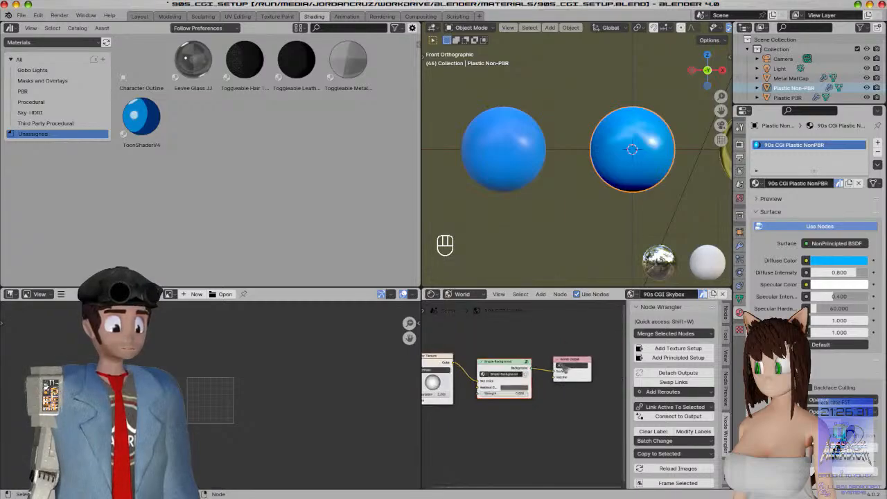
pyautogui.scroll(6, 575, 337)
pyautogui.keyDown('shift'); pyautogui.moveTo(539, 340); pyautogui.dragTo(504, 357, button='middle'); pyautogui.keyUp('shift')
pyautogui.click(464, 296)
pyautogui.click(470, 318)
pyautogui.moveTo(596, 344); pyautogui.dragTo(482, 363, button='middle')
pyautogui.press('Tab')
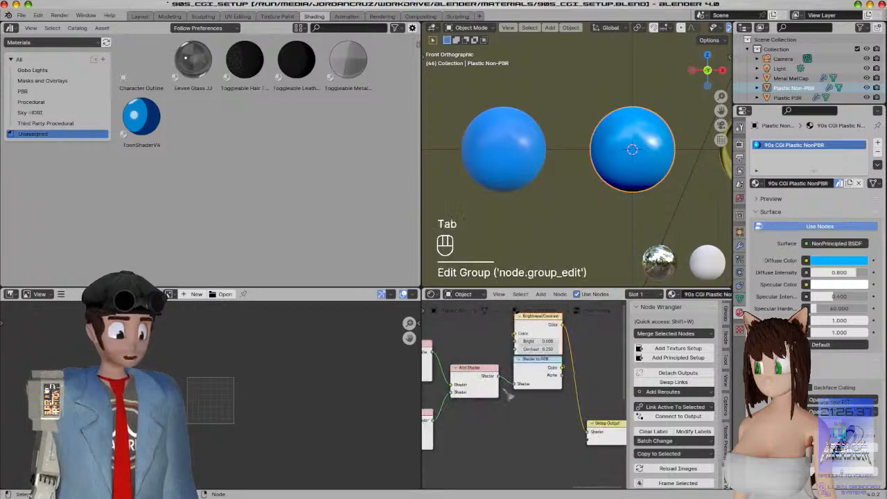
# Delete the Brightness/Contrast and Shader to RGB nodes and connect the Add Shader directly to the Group Output's Shader input
pyautogui.moveTo(483, 329); pyautogui.dragTo(559, 419)
pyautogui.rightClick(524, 393)
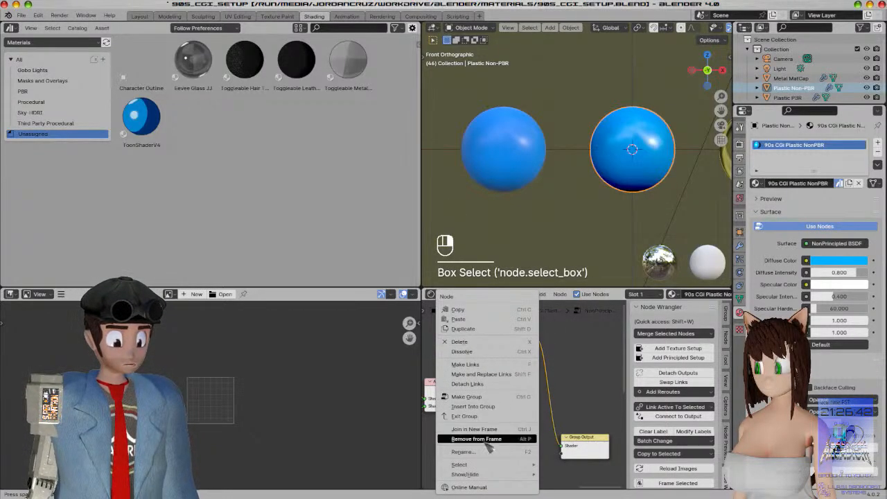
pyautogui.click(471, 351)
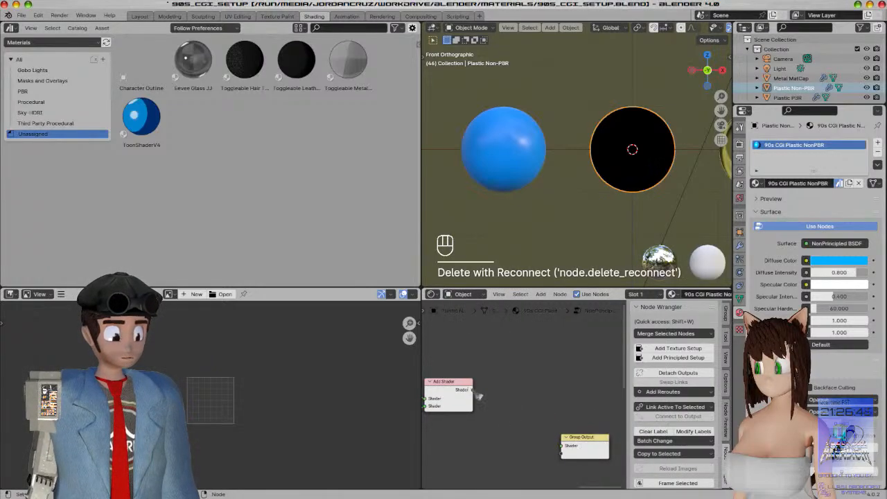
pyautogui.moveTo(472, 390); pyautogui.dragTo(561, 445)
# Save the 90s_CGI_Setup blend file and return to the unsaved checkered floor scene
pyautogui.hotkey('ctrl', 's')
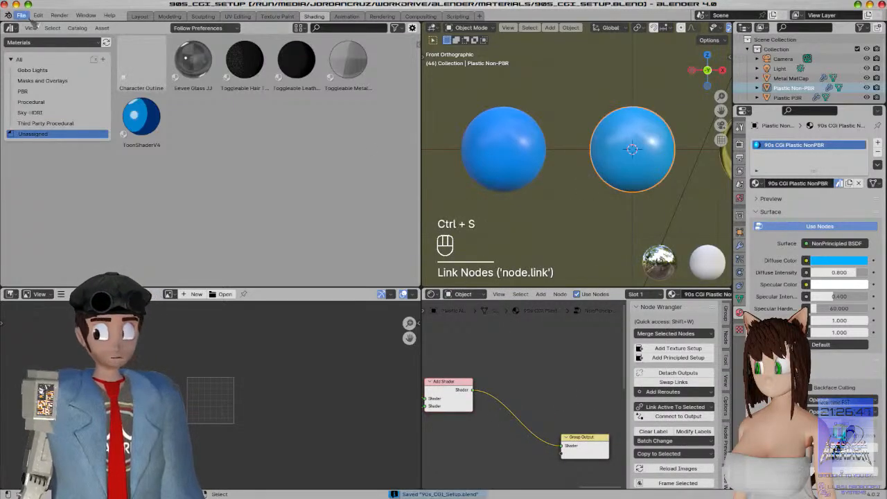
pyautogui.click(21, 14)
pyautogui.moveTo(61, 15)
pyautogui.moveTo(19, 11)
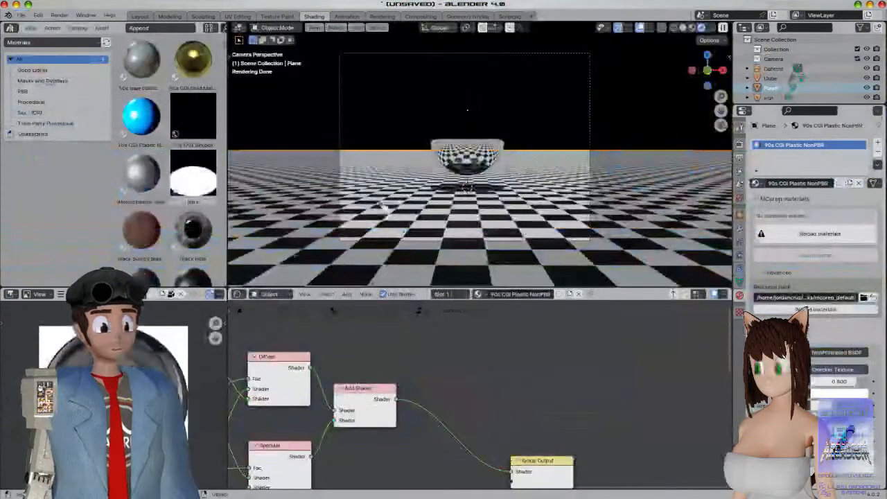
# Select the reflective sphere above the floor and examine its reflections and 90s CGI Gold MatCap material nodes
pyautogui.scroll(4, 526, 197)
pyautogui.moveTo(521, 198); pyautogui.dragTo(518, 183, button='middle')
pyautogui.scroll(-3, 520, 185)
pyautogui.click(500, 171)
pyautogui.scroll(-7, 480, 364)
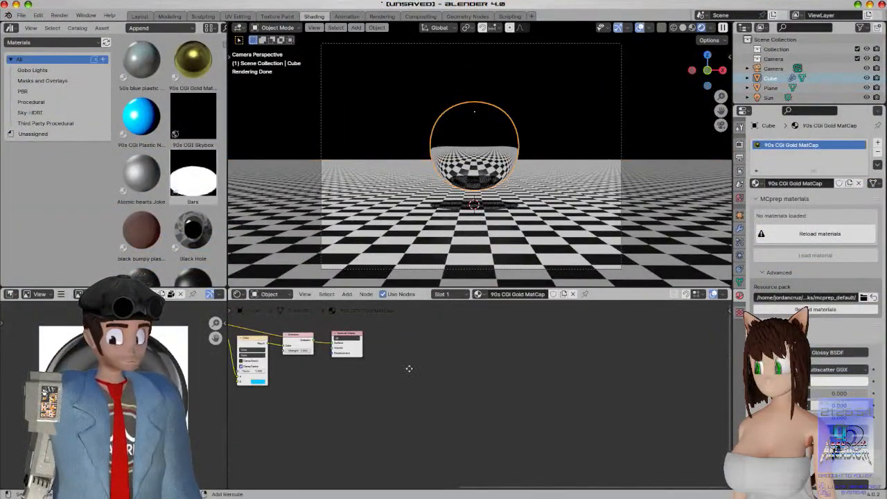
pyautogui.moveTo(409, 369); pyautogui.dragTo(679, 364, button='middle')
pyautogui.scroll(4, 510, 174)
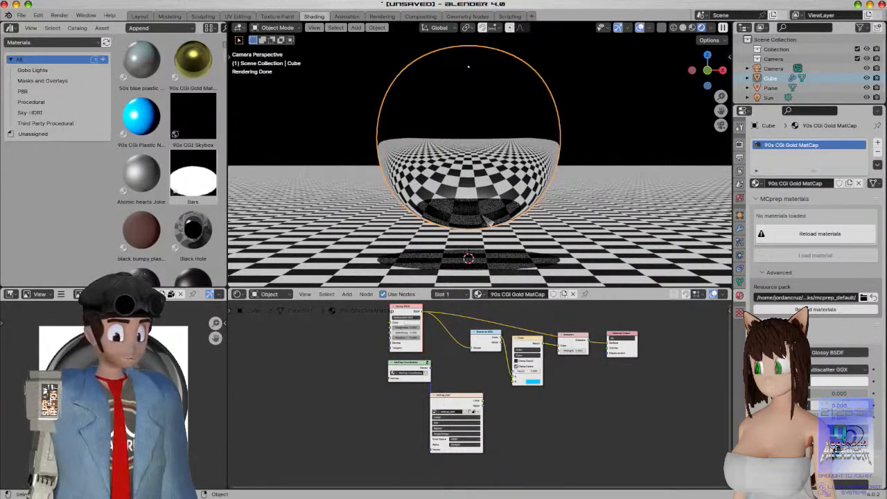
pyautogui.moveTo(478, 379); pyautogui.dragTo(427, 369, button='middle')
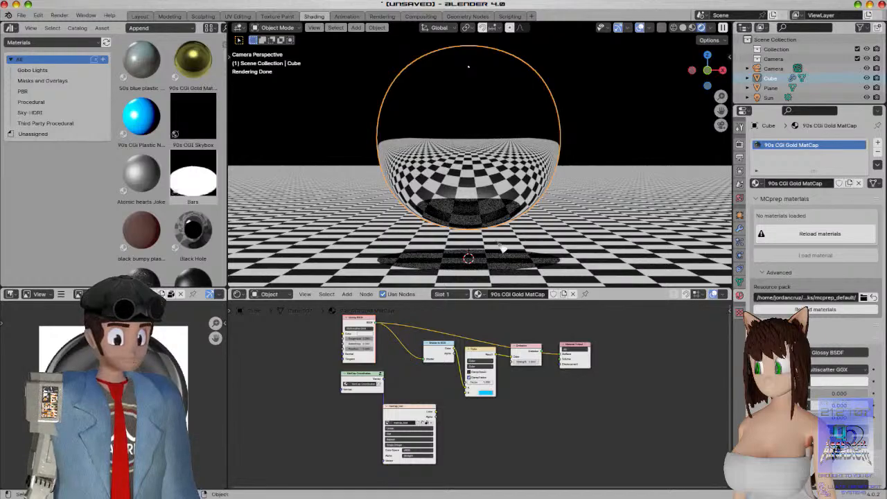
pyautogui.scroll(-4, 482, 247)
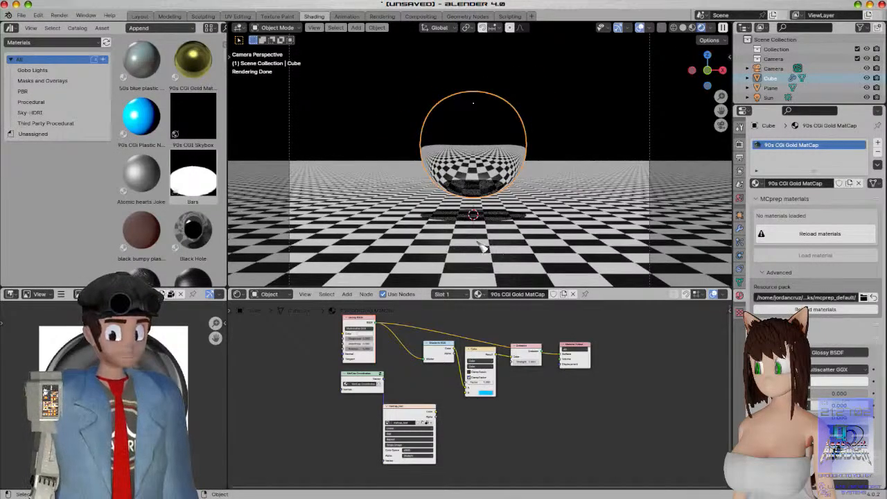
pyautogui.scroll(2, 481, 247)
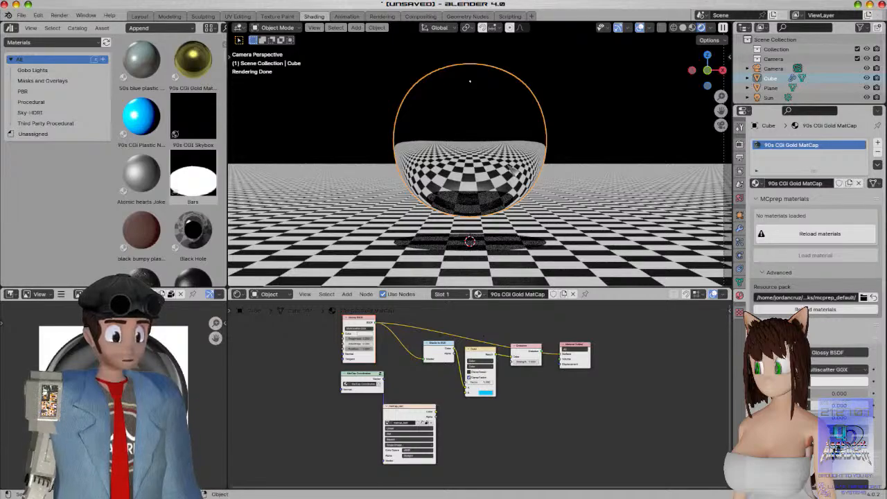
pyautogui.moveTo(390, 354); pyautogui.dragTo(362, 382, button='middle')
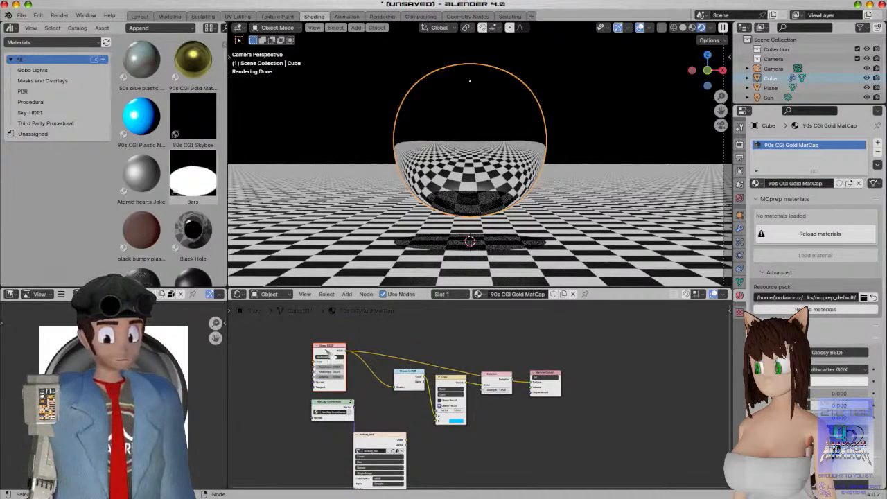
# Move the Glossy BSDF and Shader to RGB nodes away from the Color mix node to spread out the sphere's node tree
pyautogui.moveTo(338, 357); pyautogui.dragTo(308, 355)
pyautogui.moveTo(412, 371); pyautogui.dragTo(368, 373)
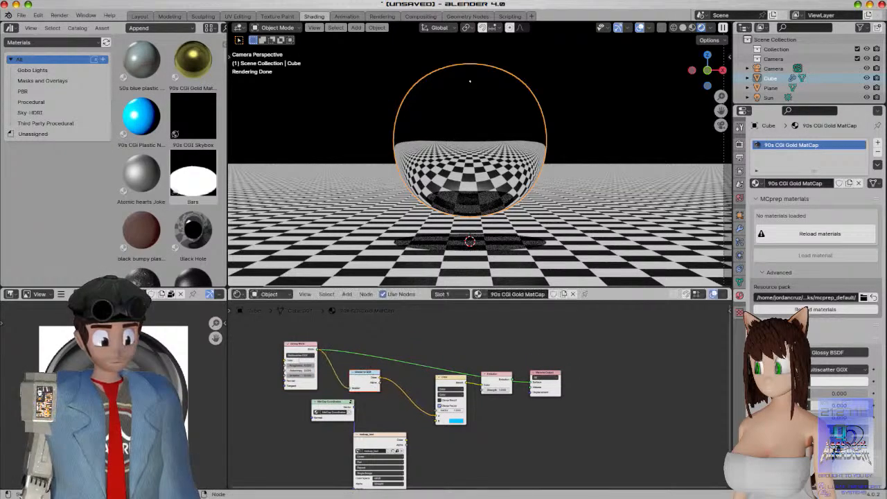
pyautogui.scroll(3, 477, 394)
pyautogui.moveTo(376, 399); pyautogui.dragTo(476, 431, button='middle')
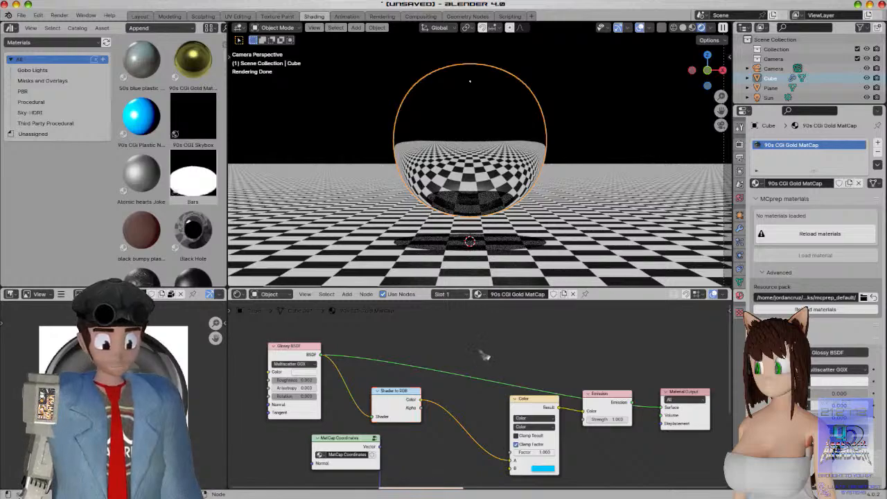
pyautogui.hotkey('shift', 'a')
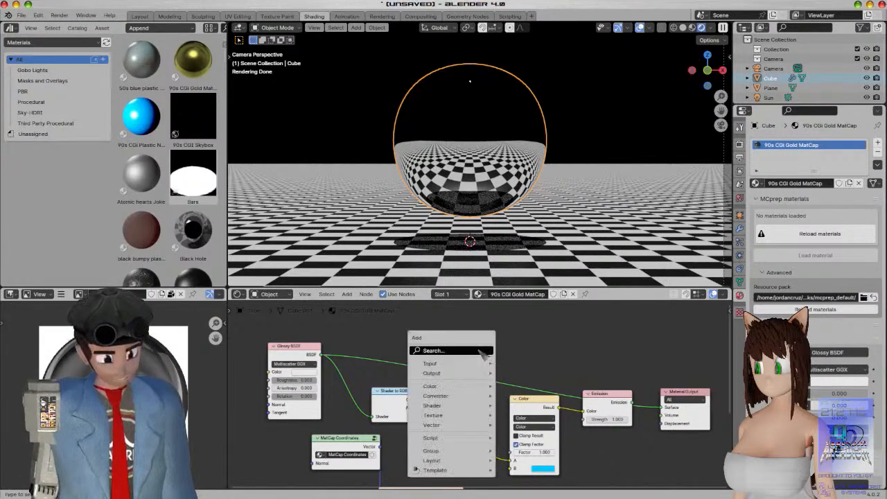
pyautogui.click(484, 354)
pyautogui.write('quan')
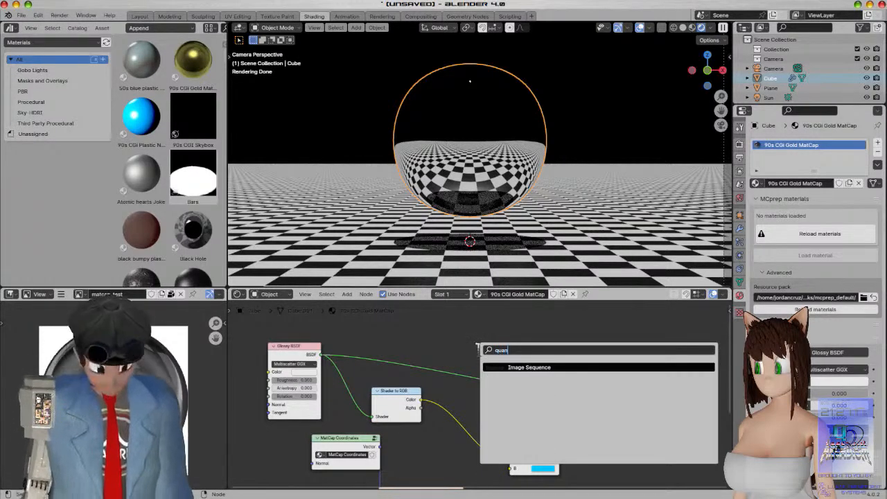
pyautogui.press('BackSpace')
pyautogui.press('BackSpace')
pyautogui.press('Escape')
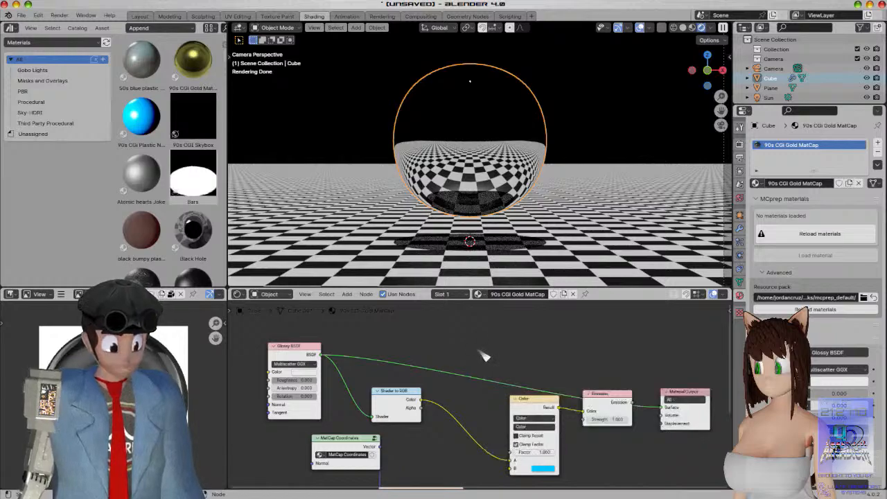
# Raise the Shader to RGB, Color and Emission nodes above the Glossy link, and connect Emission to the Material Output's Surface
pyautogui.moveTo(398, 405); pyautogui.dragTo(398, 333)
pyautogui.moveTo(533, 410); pyautogui.dragTo(520, 331)
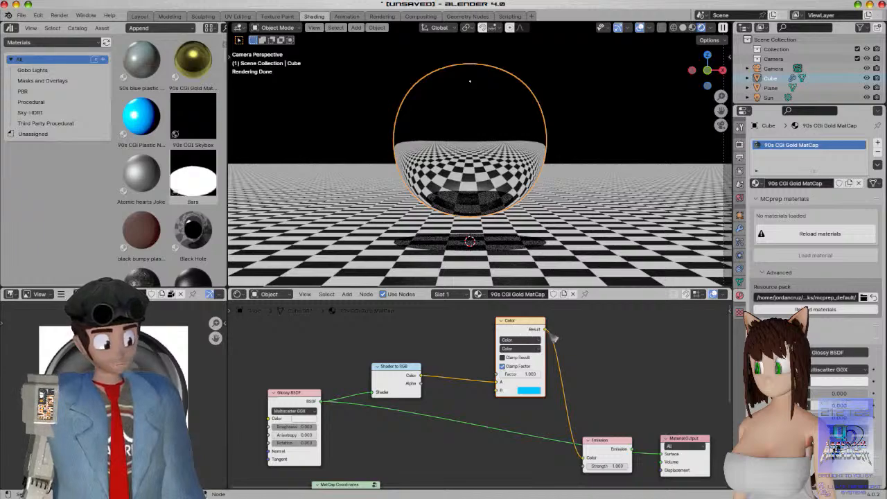
pyautogui.moveTo(611, 447); pyautogui.dragTo(608, 365)
pyautogui.scroll(-1, 608, 360)
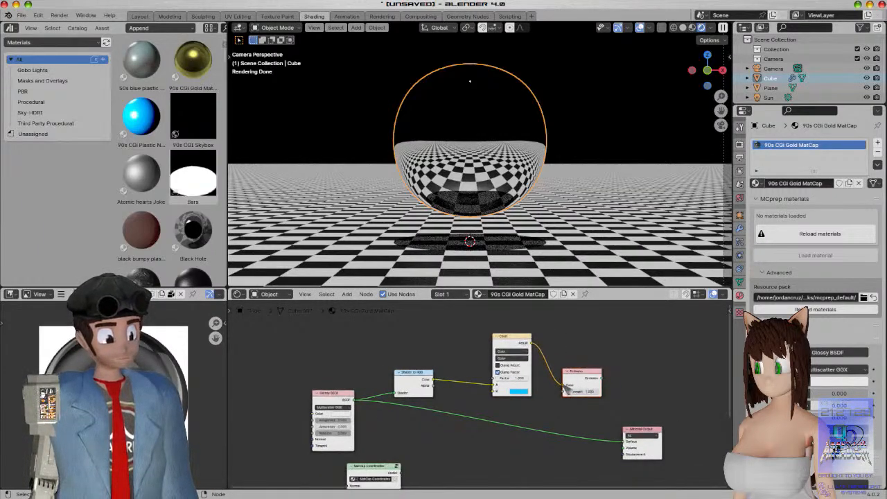
pyautogui.moveTo(454, 425)
pyautogui.mouseDown(button='middle')
pyautogui.moveTo(453, 365)
pyautogui.moveTo(479, 392)
pyautogui.moveTo(458, 411)
pyautogui.mouseUp(button='middle')
pyautogui.moveTo(616, 361); pyautogui.dragTo(638, 418)
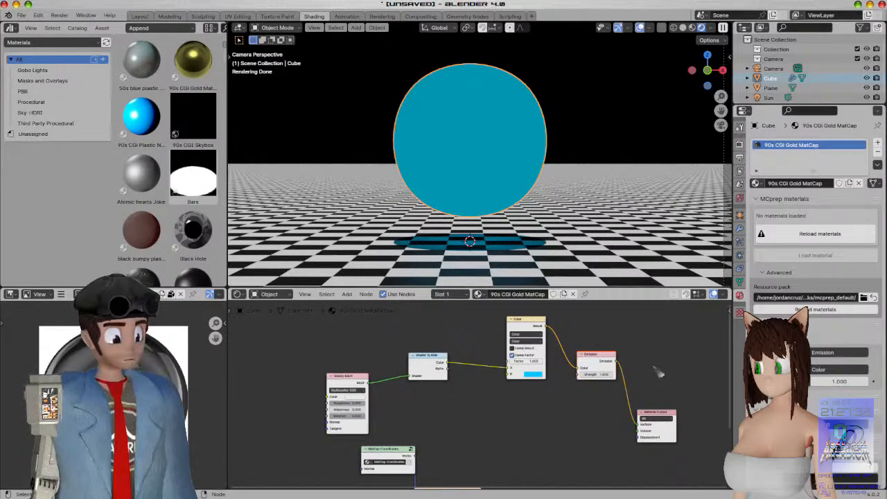
# Rearrange the Color and Glossy BSDF nodes and reconnect the Shader to RGB Color output from A to the Color node's Factor
pyautogui.moveTo(528, 327); pyautogui.dragTo(527, 355)
pyautogui.scroll(2, 475, 405)
pyautogui.moveTo(451, 412); pyautogui.dragTo(453, 414, button='middle')
pyautogui.moveTo(295, 372); pyautogui.dragTo(327, 334)
pyautogui.moveTo(417, 350); pyautogui.dragTo(520, 408)
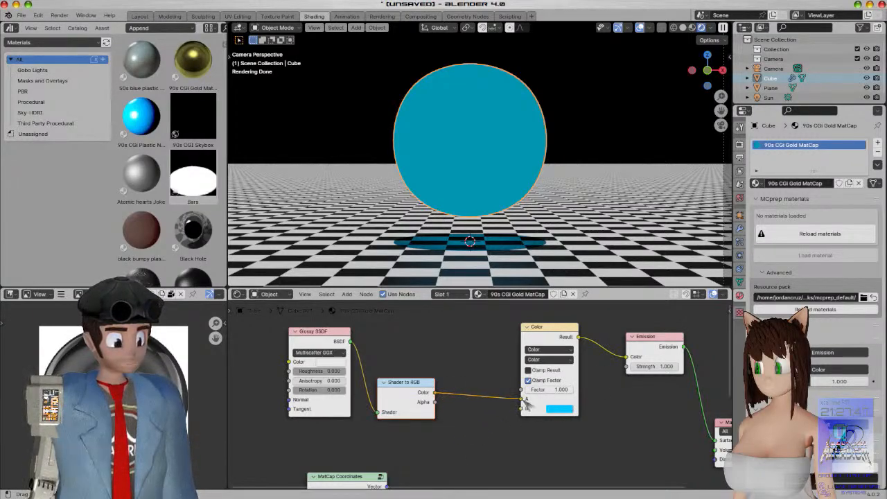
pyautogui.moveTo(437, 394); pyautogui.dragTo(488, 420)
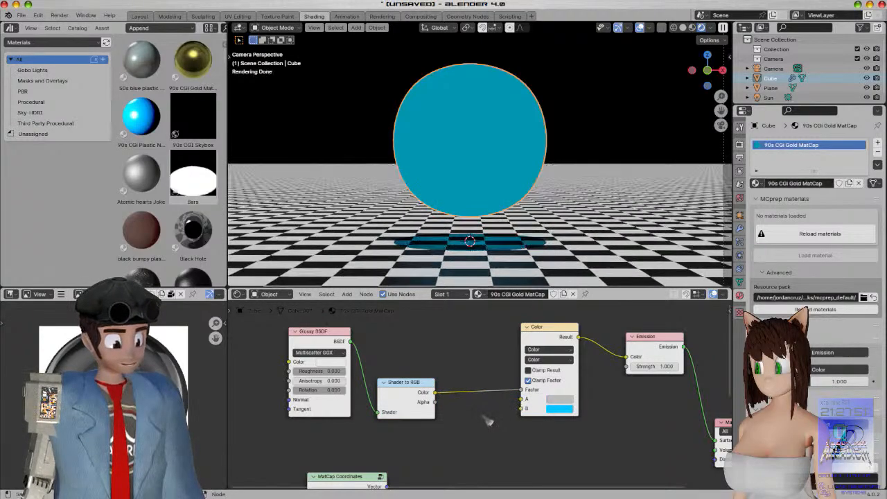
# Connect the matcap_test image texture's Color output to input A of the Color mix node
pyautogui.scroll(-4, 486, 420)
pyautogui.moveTo(486, 421); pyautogui.dragTo(443, 371, button='middle')
pyautogui.moveTo(446, 455)
pyautogui.mouseDown()
pyautogui.moveTo(458, 438)
pyautogui.moveTo(475, 352)
pyautogui.mouseUp()
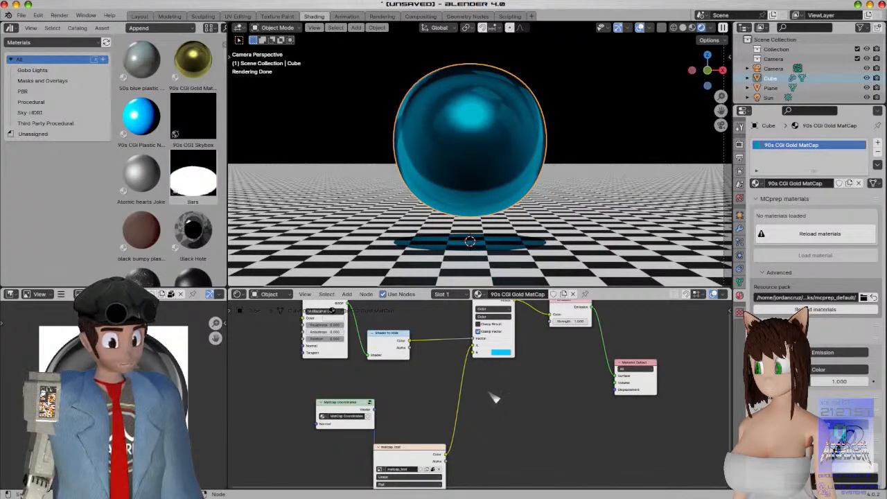
pyautogui.scroll(2, 505, 415)
pyautogui.scroll(1, 512, 421)
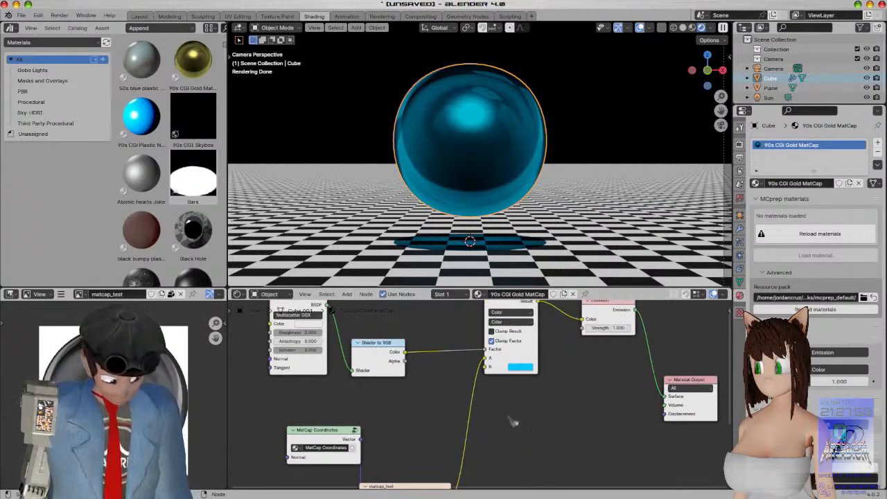
pyautogui.moveTo(524, 414); pyautogui.dragTo(529, 462, button='middle')
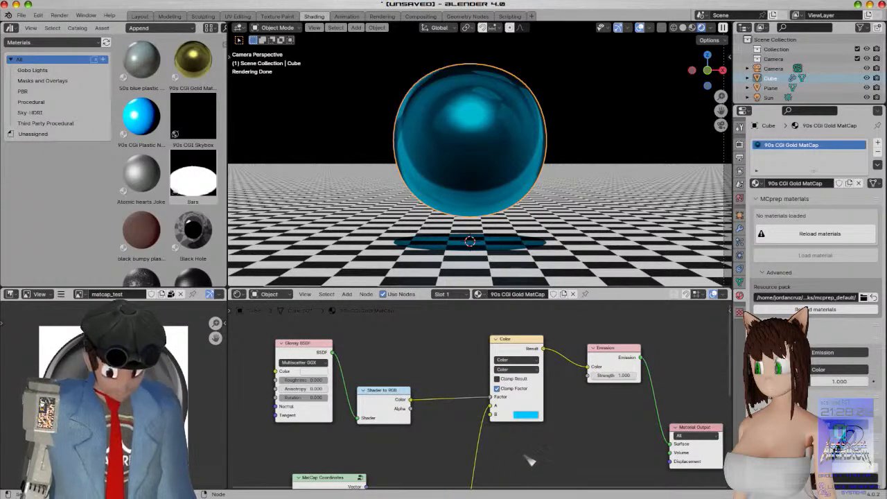
pyautogui.scroll(1, 515, 456)
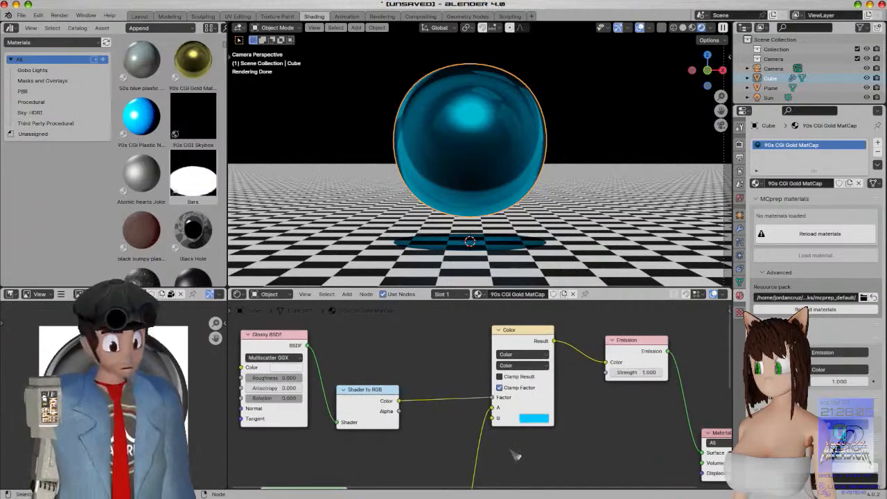
pyautogui.scroll(-1, 430, 392)
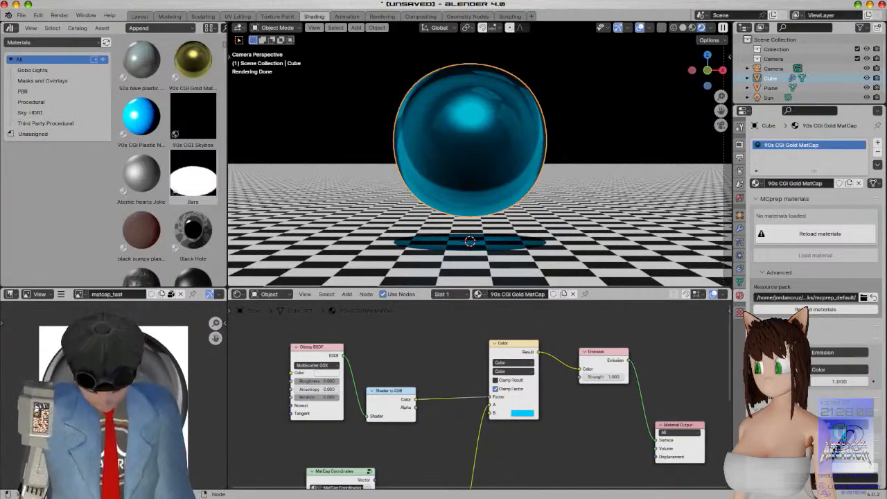
# Switch to the desktop with the YouTube live chat, open one message's options and dismiss them
pyautogui.press('ctrl+super+Right')
pyautogui.press('ctrl+super+Right')
pyautogui.press('ctrl+super+Right')
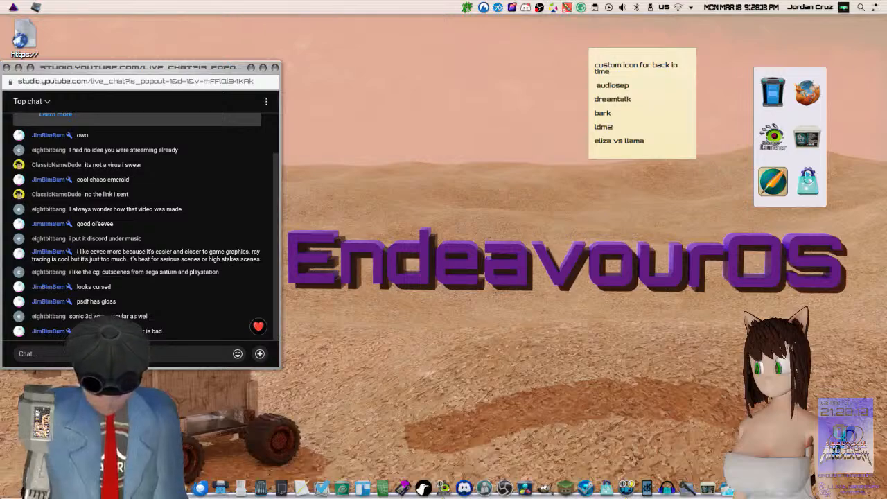
pyautogui.click(265, 179)
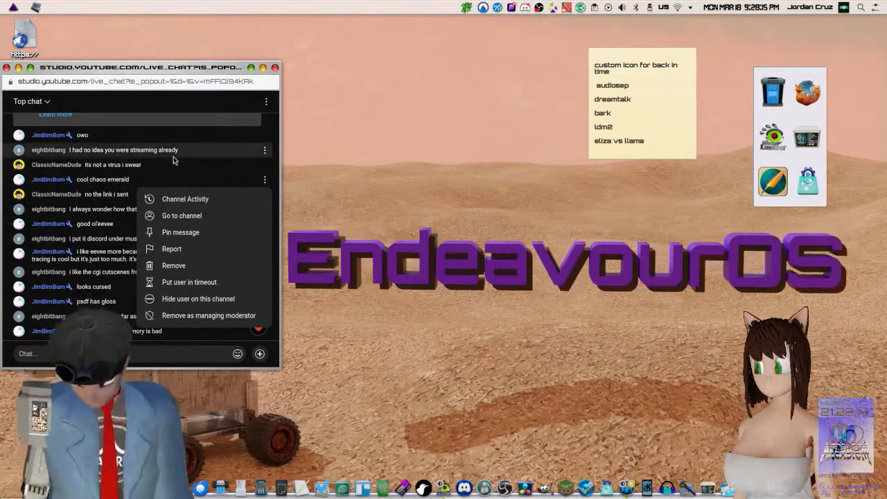
pyautogui.click(181, 204)
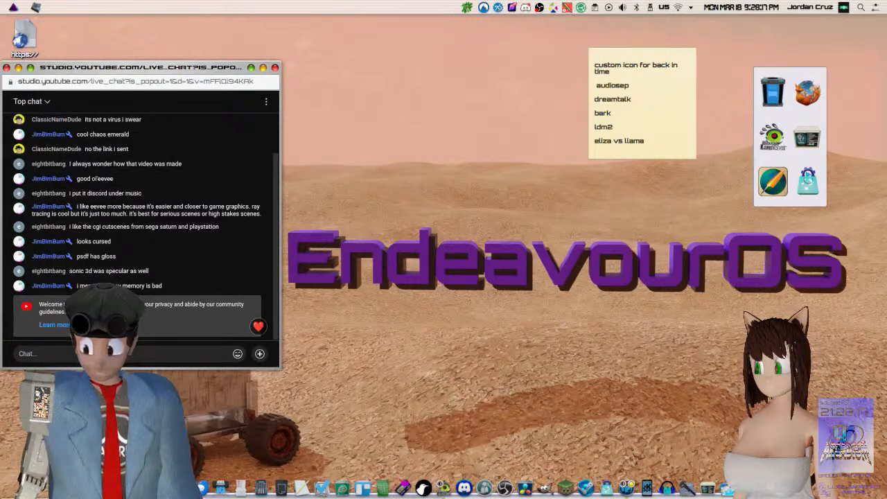
# Switch to the Streaming activity with Blender and shift the Color mix node closer to the Emission node
pyautogui.press('super+q')
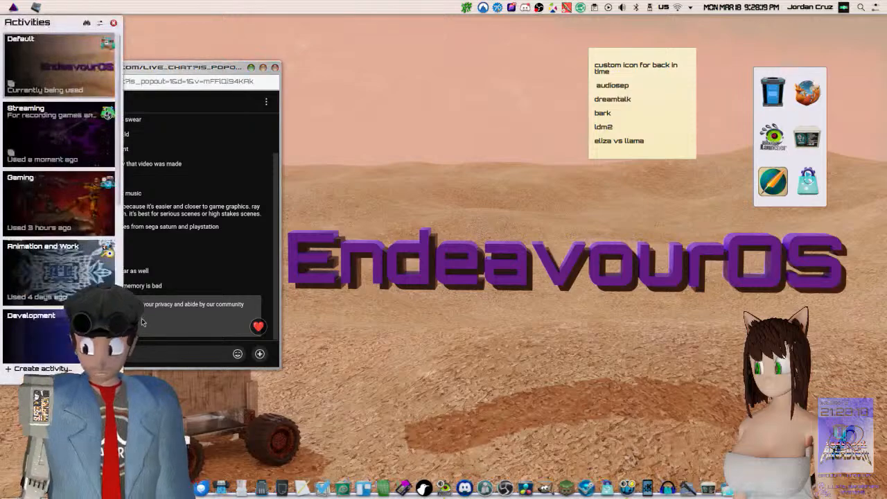
pyautogui.click(59, 133)
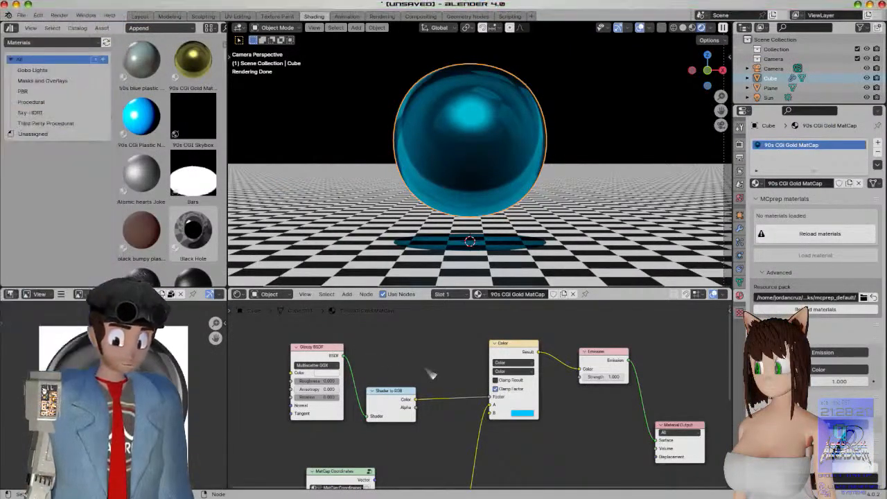
pyautogui.scroll(2, 429, 374)
pyautogui.keyDown('shift'); pyautogui.moveTo(434, 420); pyautogui.dragTo(426, 449, button='middle'); pyautogui.keyUp('shift')
pyautogui.keyDown('shift'); pyautogui.moveTo(427, 388); pyautogui.dragTo(361, 367, button='middle'); pyautogui.keyUp('shift')
pyautogui.moveTo(443, 351); pyautogui.dragTo(472, 336)
pyautogui.scroll(-2, 472, 335)
pyautogui.keyDown('shift'); pyautogui.moveTo(469, 452); pyautogui.dragTo(437, 382, button='middle'); pyautogui.keyUp('shift')
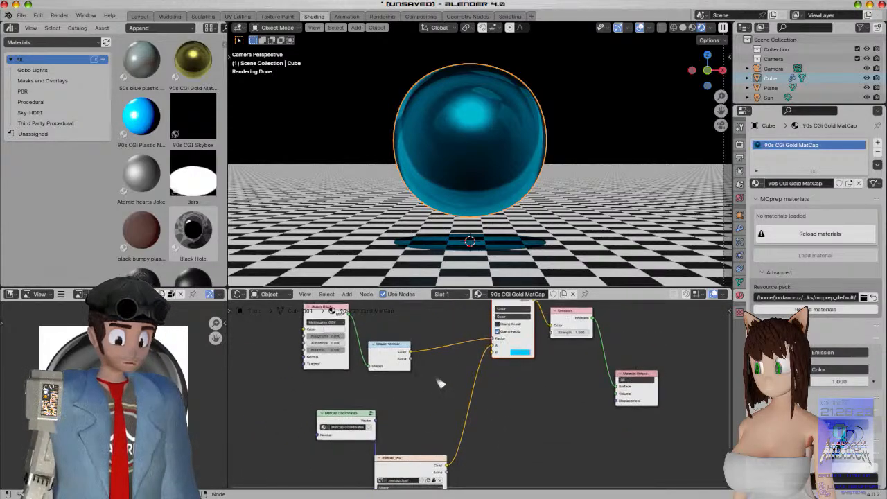
# Connect the Shader to RGB Color output to the Color mix node's A input instead of Factor, and raise the Shader to RGB node
pyautogui.moveTo(411, 352); pyautogui.dragTo(472, 328)
pyautogui.keyDown('shift'); pyautogui.moveTo(466, 411); pyautogui.dragTo(455, 445, button='middle'); pyautogui.keyUp('shift')
pyautogui.moveTo(375, 394); pyautogui.dragTo(384, 350)
# Delete the Glossy BSDF node and feed a new Principled BSDF into the Shader to RGB node
pyautogui.click(287, 344)
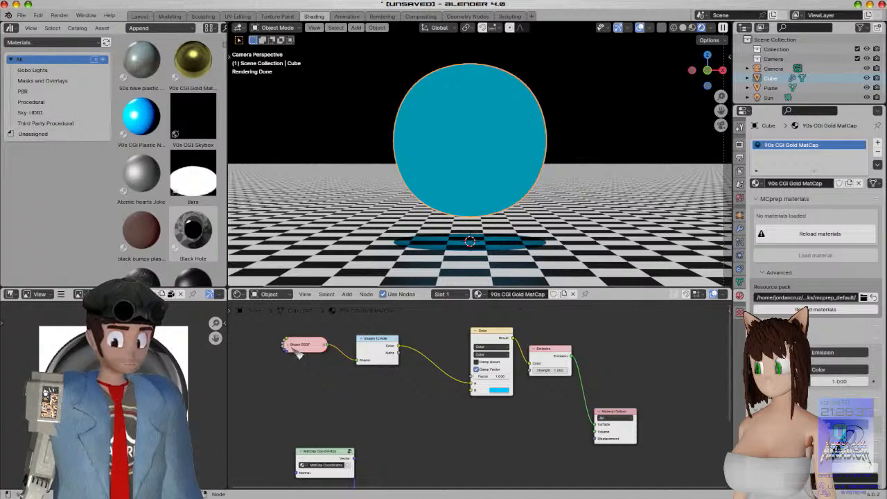
pyautogui.press('h')
pyautogui.press('x')
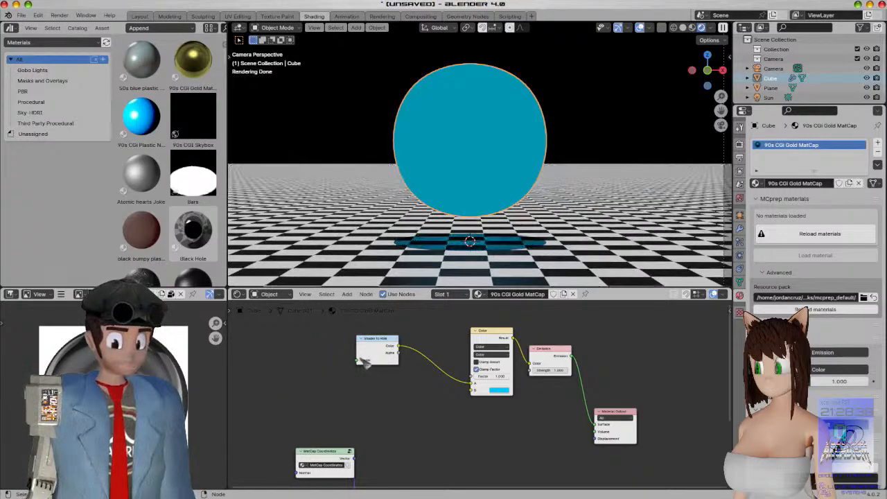
pyautogui.moveTo(359, 361); pyautogui.dragTo(294, 341)
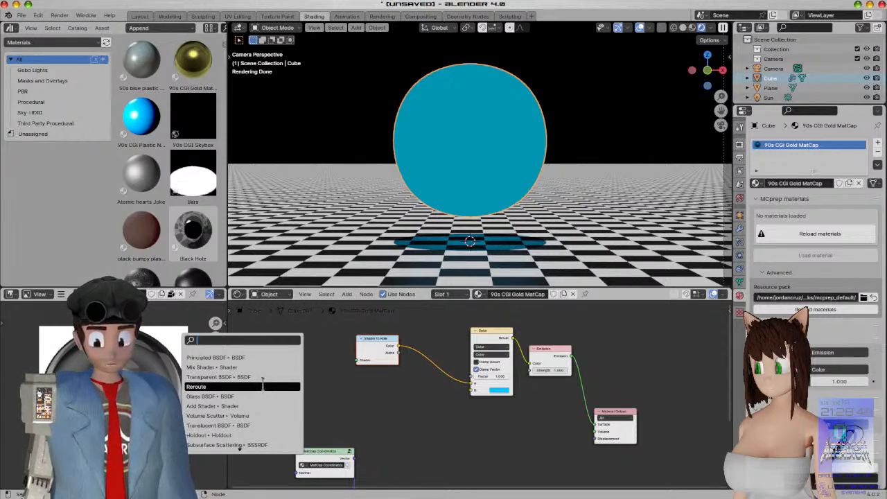
pyautogui.click(235, 366)
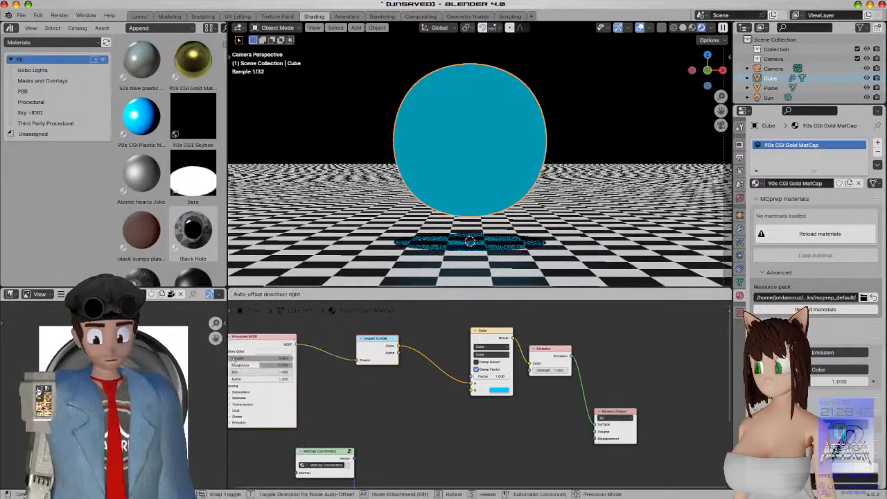
pyautogui.click(335, 371)
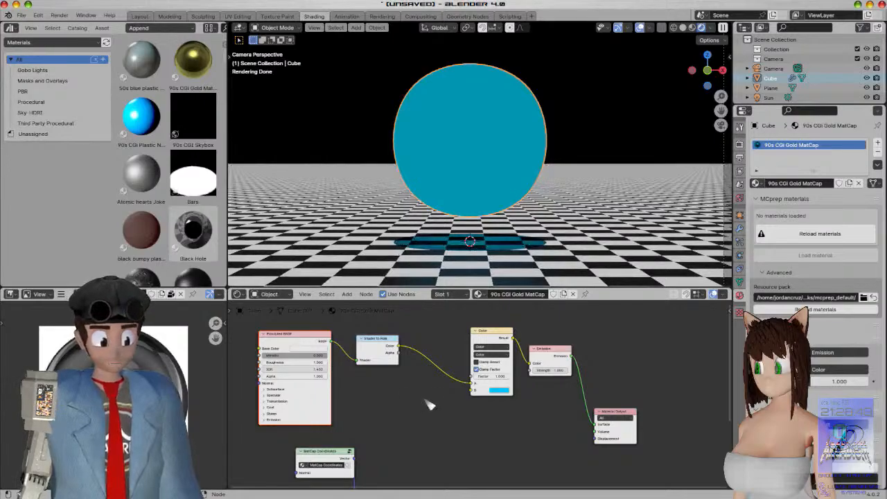
# Delete the Emission and Color mix nodes from the matcap material and move the Shader to RGB node
pyautogui.scroll(2, 444, 409)
pyautogui.moveTo(526, 330); pyautogui.dragTo(638, 448)
pyautogui.click(575, 350)
pyautogui.press('x')
pyautogui.scroll(-1, 439, 437)
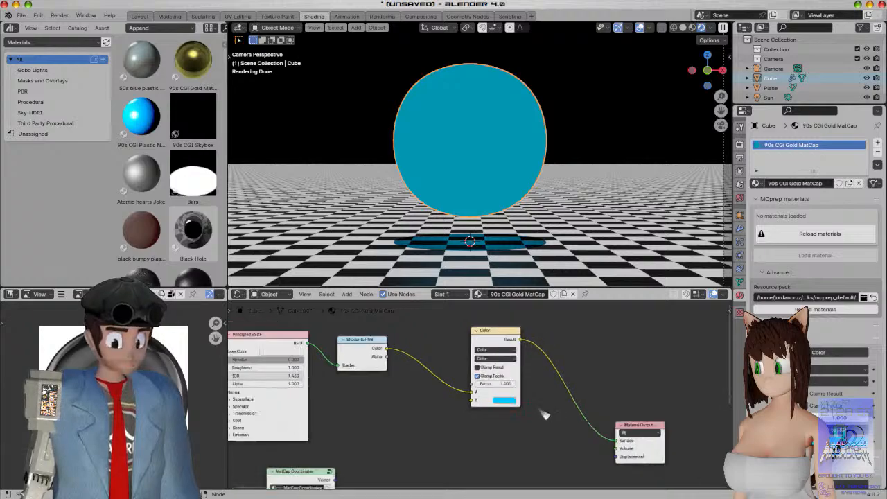
pyautogui.moveTo(439, 437); pyautogui.dragTo(491, 435, button='middle')
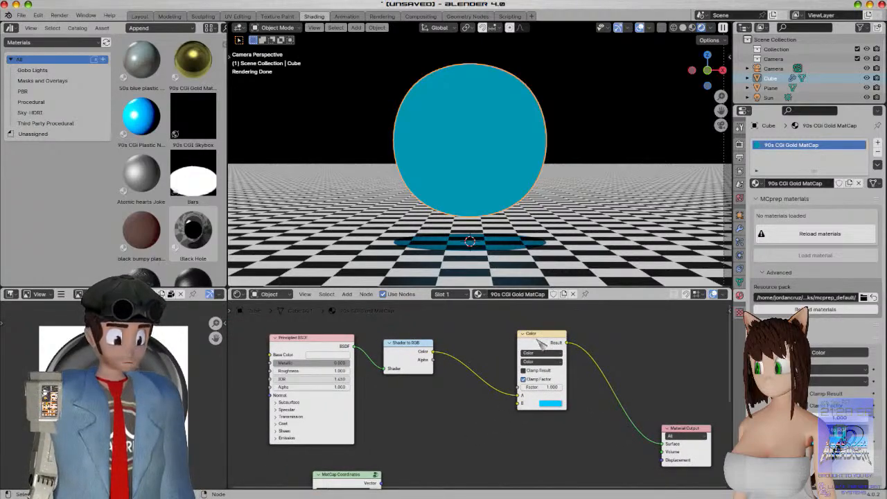
pyautogui.press('x')
pyautogui.moveTo(398, 352); pyautogui.dragTo(422, 343)
pyautogui.scroll(-2, 428, 348)
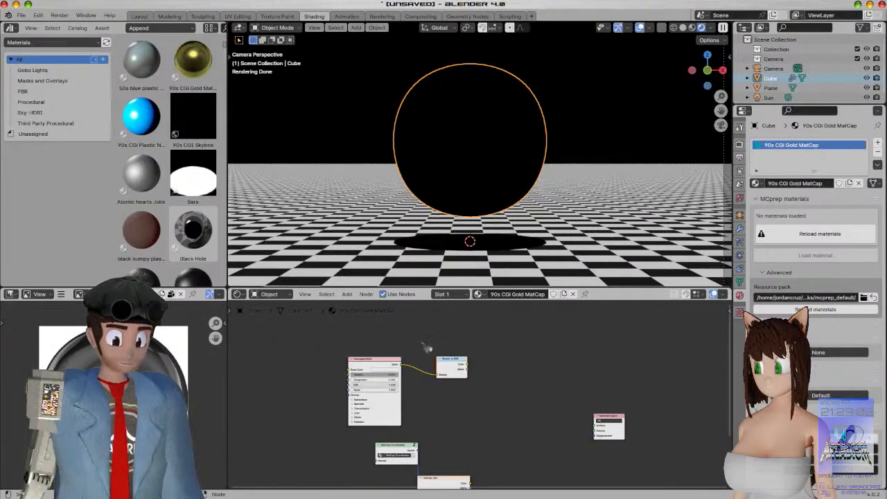
# Assign the 90s CGI Plastic NonPBR.001 material to the sphere and open its NonPrincipled BSDF.001 group for editing
pyautogui.click(478, 293)
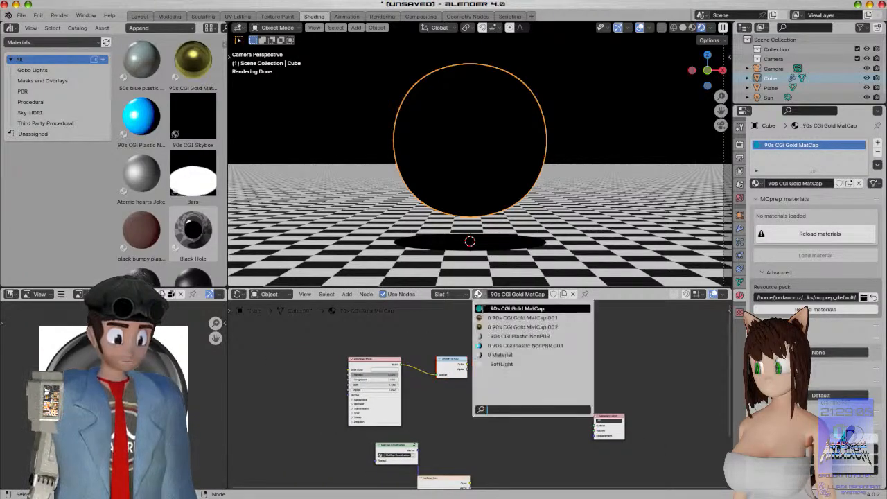
pyautogui.click(538, 345)
pyautogui.scroll(3, 554, 424)
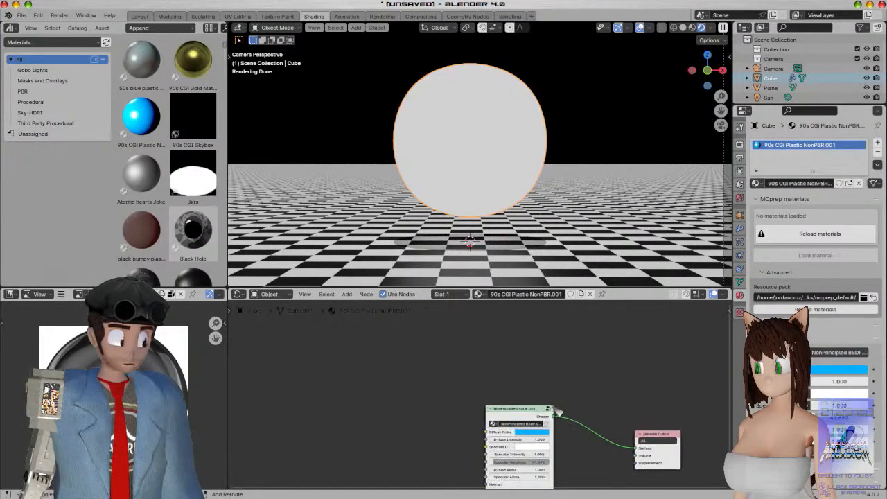
pyautogui.click(486, 364)
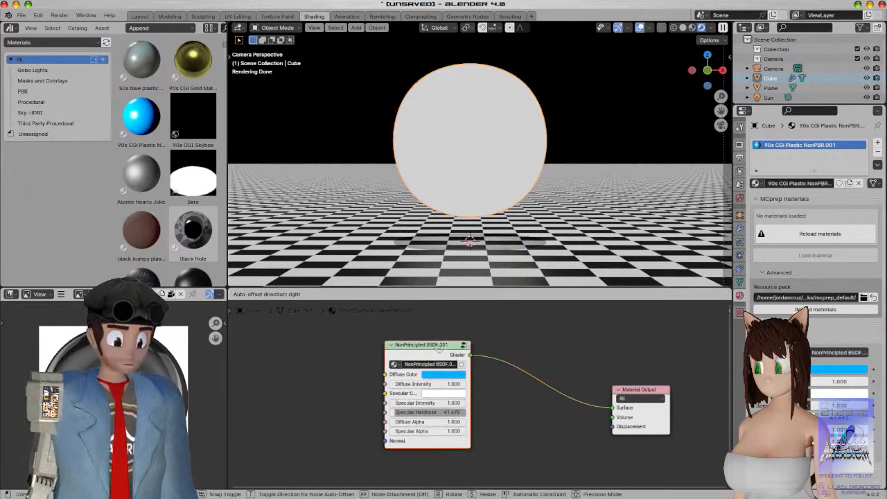
pyautogui.press('Tab')
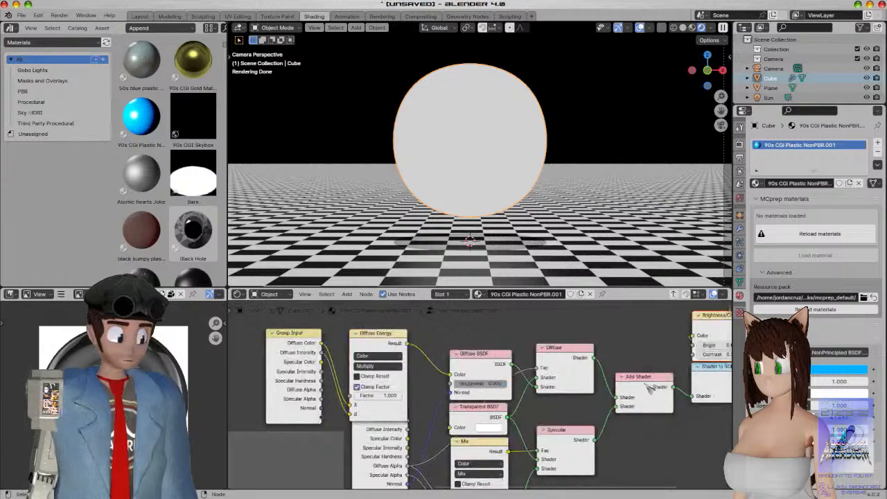
# Delete the group's Brightness/Contrast and Shader to RGB nodes, and preview the Add Shader output on the sphere
pyautogui.scroll(-5, 650, 389)
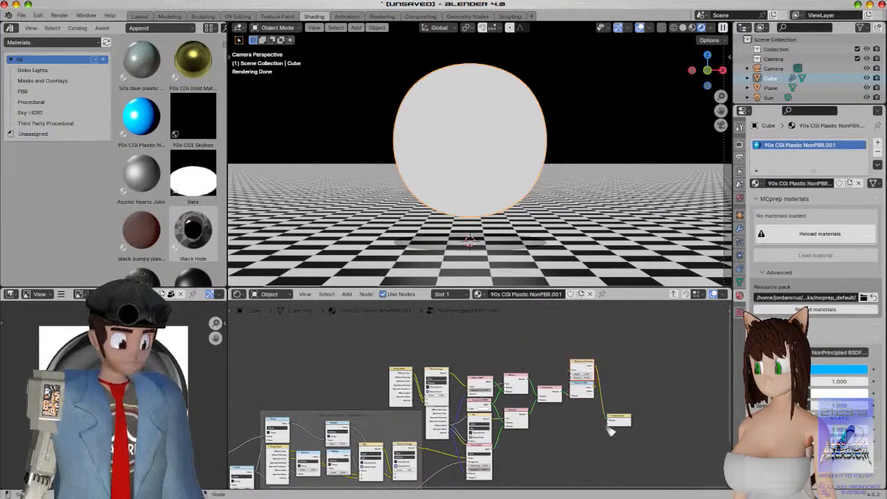
pyautogui.press('x')
pyautogui.keyDown('ctrl'); pyautogui.keyDown('shift'); pyautogui.click(551, 390); pyautogui.keyUp('shift'); pyautogui.keyUp('ctrl')
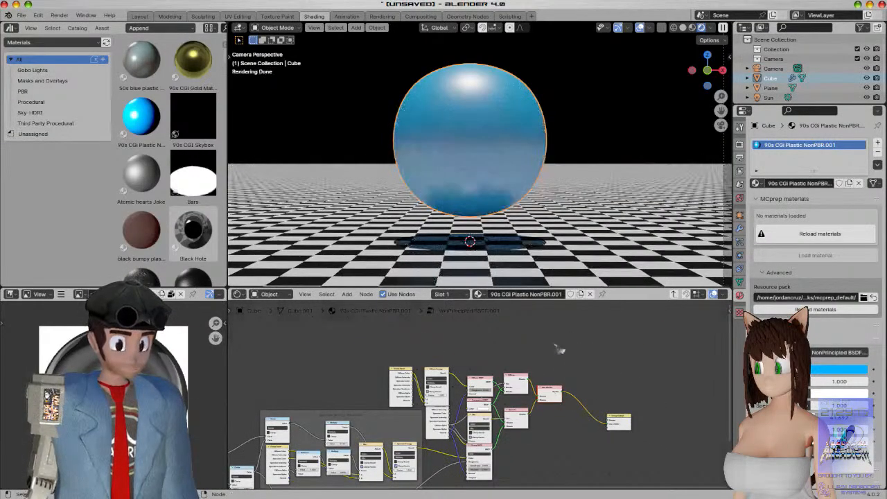
pyautogui.press('Tab')
pyautogui.scroll(5, 528, 371)
pyautogui.scroll(4, 526, 373)
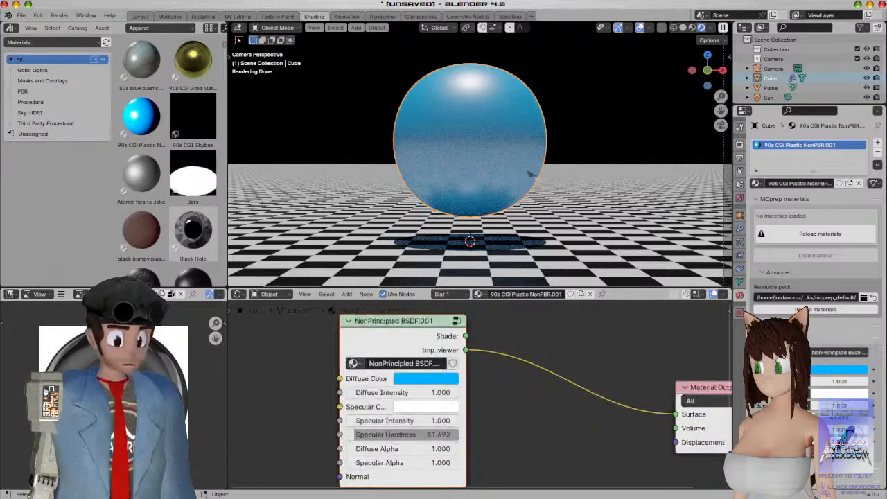
pyautogui.scroll(3, 537, 177)
pyautogui.keyDown('shift'); pyautogui.moveTo(546, 206); pyautogui.dragTo(555, 180, button='middle'); pyautogui.keyUp('shift')
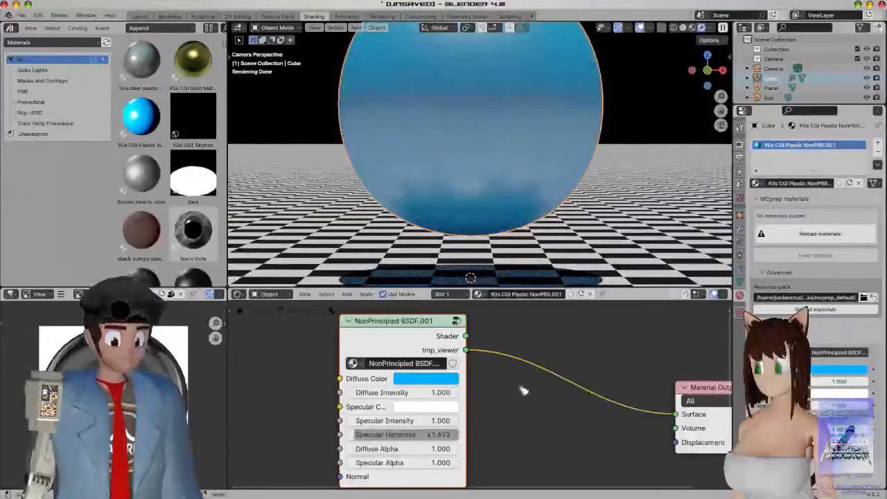
# Link the group's Shader output to the Material Output's Surface, and inside the group connect Add Shader to that Shader output
pyautogui.scroll(-2, 523, 390)
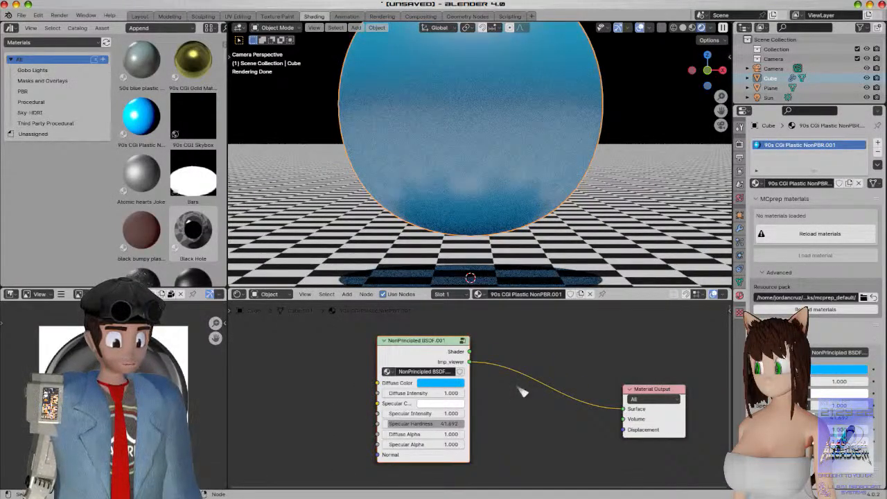
pyautogui.moveTo(417, 347); pyautogui.dragTo(628, 413)
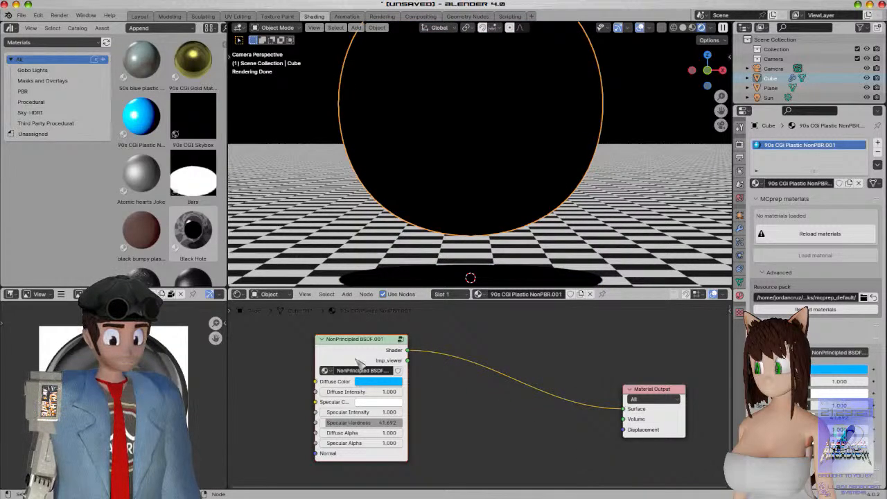
pyautogui.press('Tab')
pyautogui.scroll(-6, 476, 410)
pyautogui.moveTo(683, 459); pyautogui.dragTo(531, 398, button='middle')
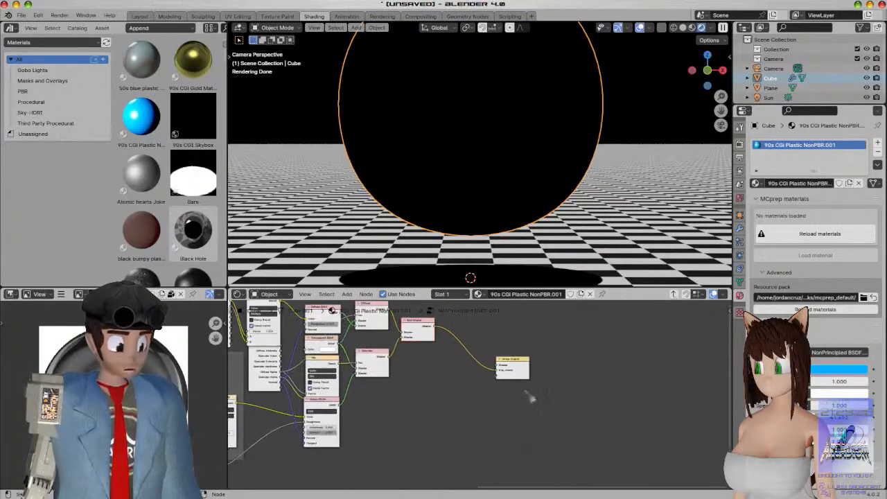
pyautogui.moveTo(497, 367); pyautogui.dragTo(496, 366)
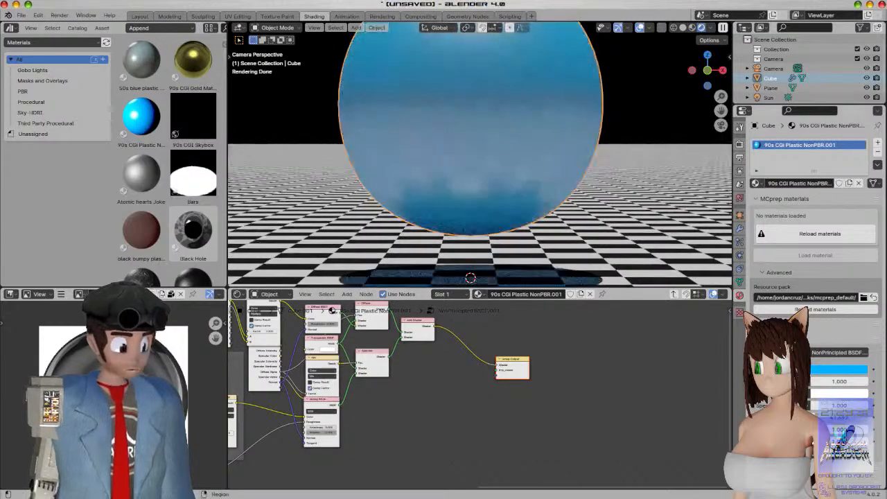
# Remove the tmp_viewer socket from the group's interface and return to the material's main node tree
pyautogui.press('n')
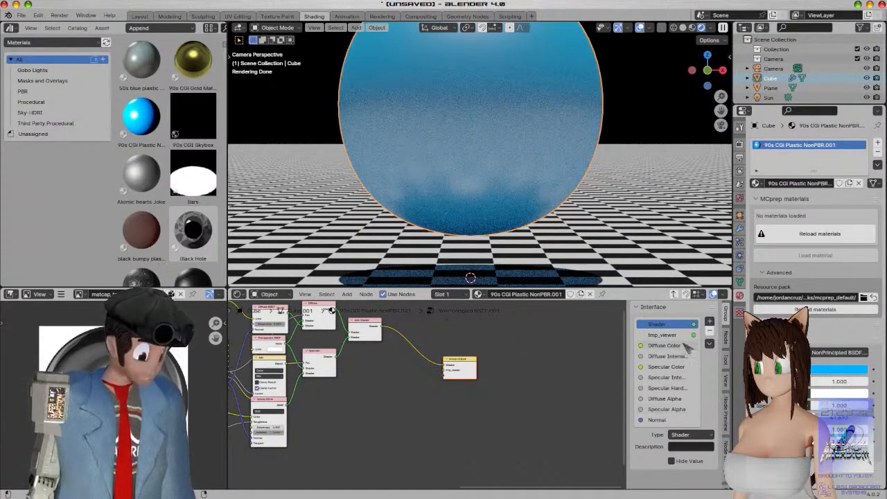
pyautogui.click(663, 334)
pyautogui.click(708, 331)
pyautogui.press('Tab')
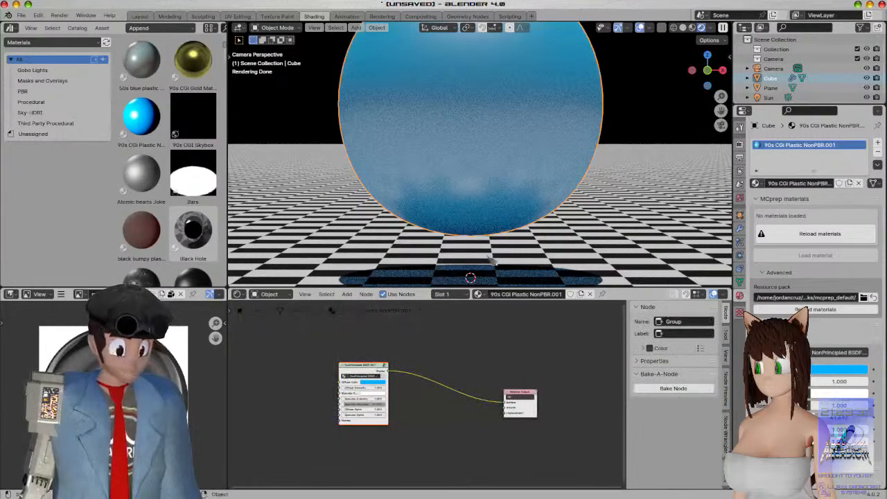
# Reposition the NonPrincipled BSDF.001 group, add a Glossy BSDF node and connect its BSDF output to the group's Diffuse Color
pyautogui.click(346, 348)
pyautogui.moveTo(346, 346); pyautogui.dragTo(367, 346)
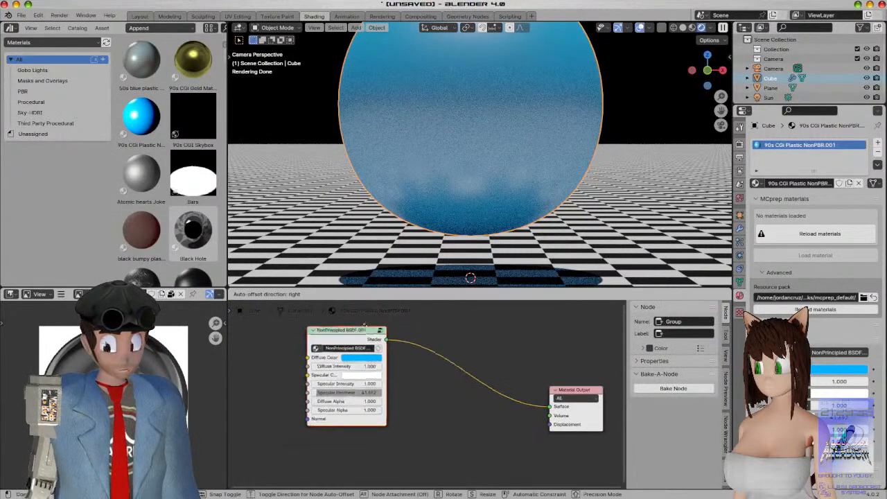
pyautogui.scroll(-1, 416, 381)
pyautogui.hotkey('shift', 'a')
pyautogui.click(405, 369)
pyautogui.write('gloss')
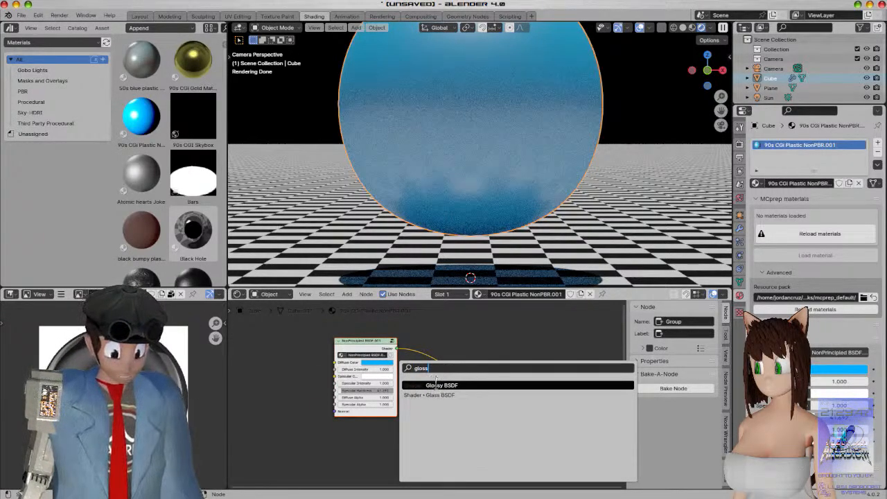
pyautogui.click(435, 385)
pyautogui.moveTo(307, 382); pyautogui.dragTo(335, 362)
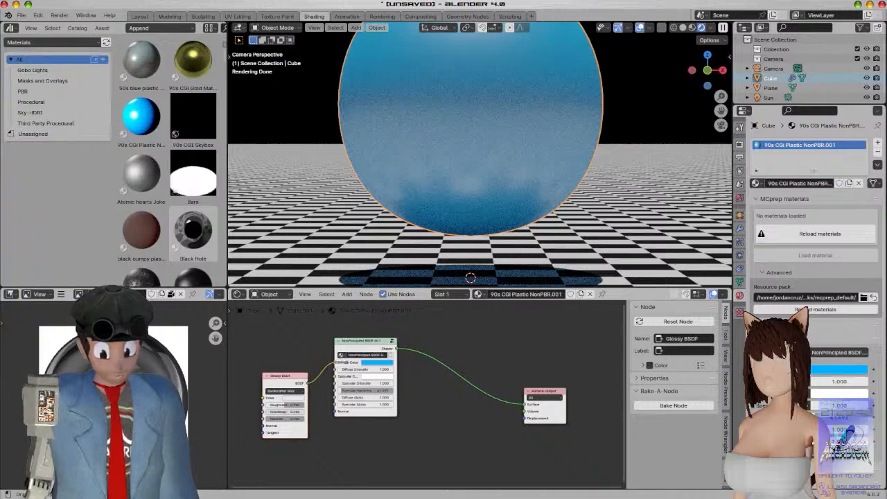
# Move the Glossy BSDF node farther away from the NonPrincipled BSDF.001 group to make room between them
pyautogui.moveTo(386, 475); pyautogui.dragTo(525, 459, button='middle')
pyautogui.scroll(3, 525, 459)
pyautogui.moveTo(406, 436); pyautogui.dragTo(431, 454, button='middle')
pyautogui.moveTo(364, 361); pyautogui.dragTo(264, 358)
# Try to find a Shader to RGB node to add to the material
pyautogui.click(367, 360)
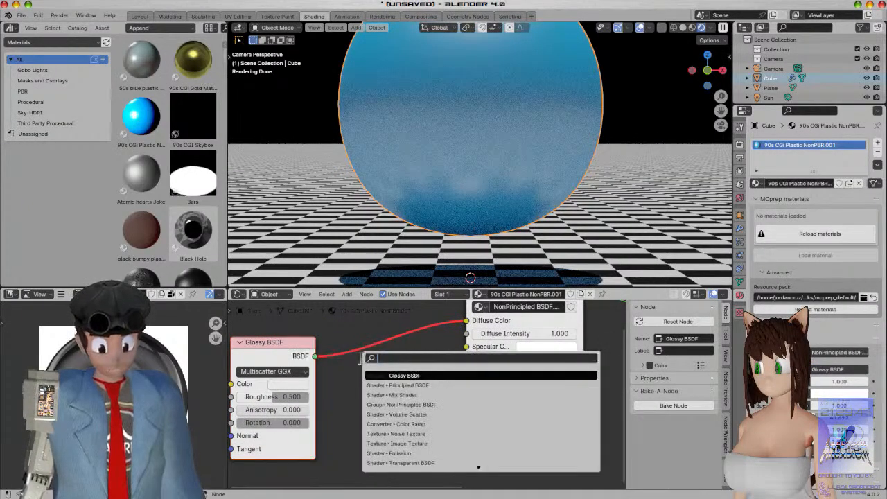
pyautogui.write('shader')
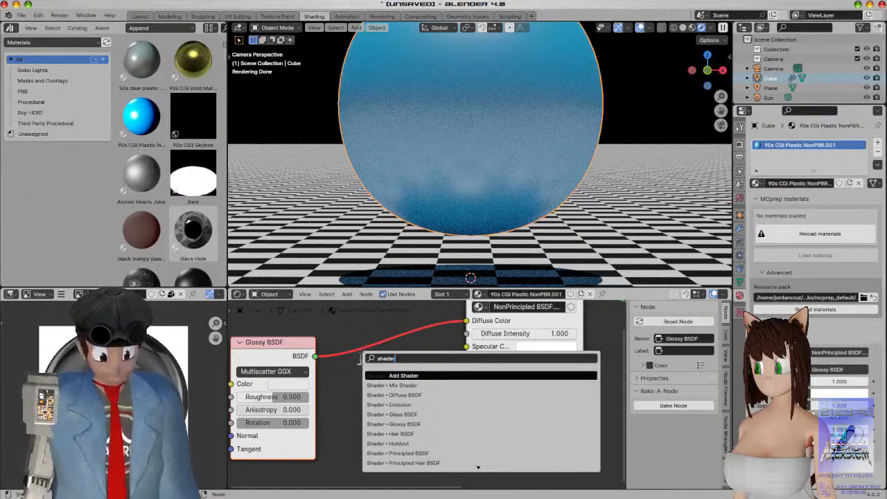
pyautogui.write(' to')
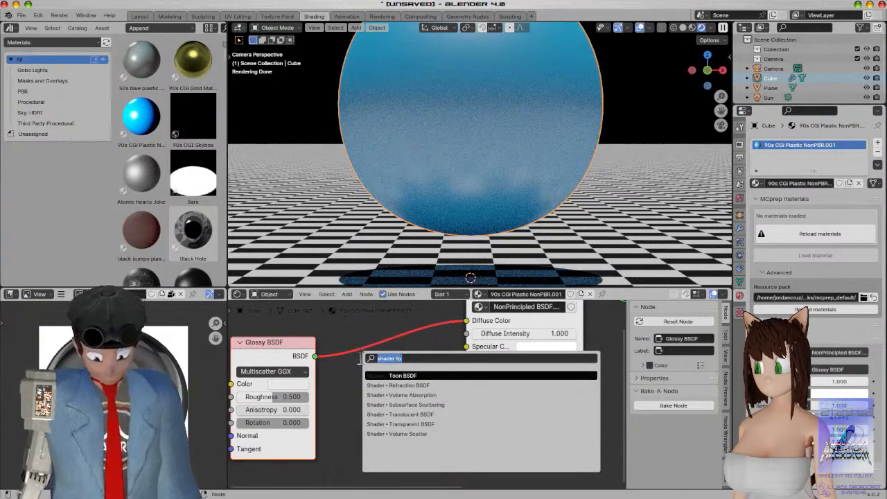
pyautogui.write('RGB')
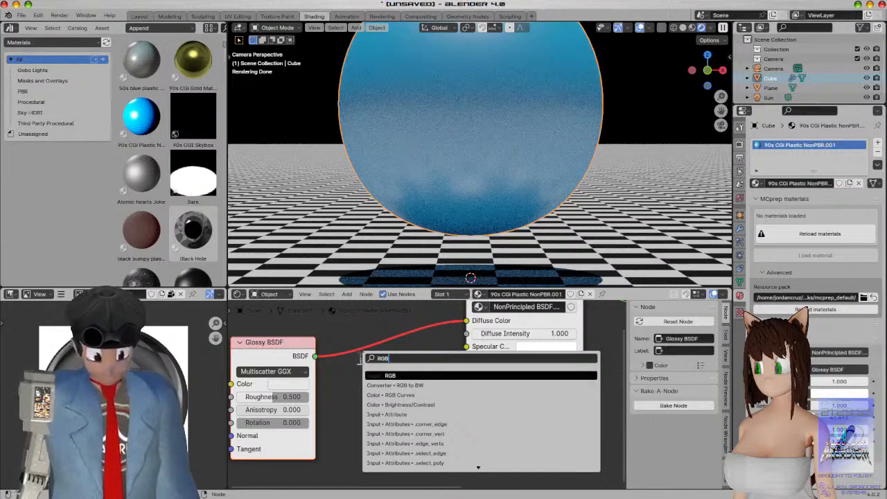
pyautogui.press('Down')
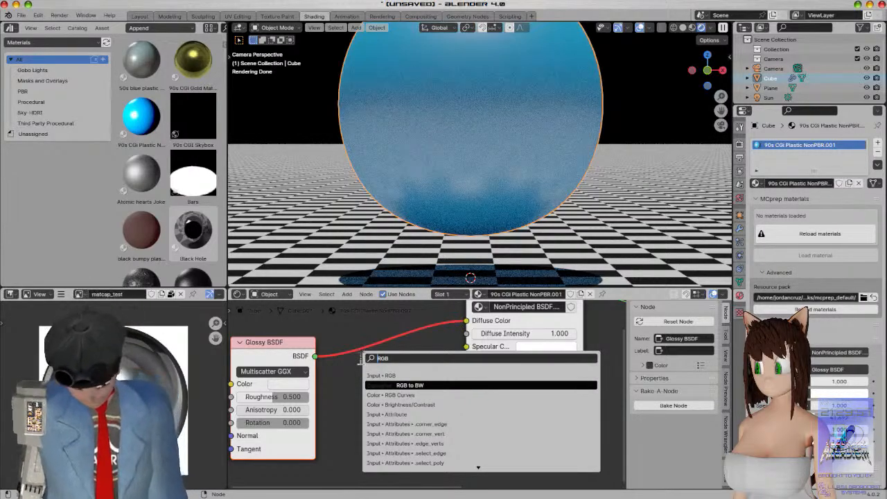
pyautogui.write('shader to')
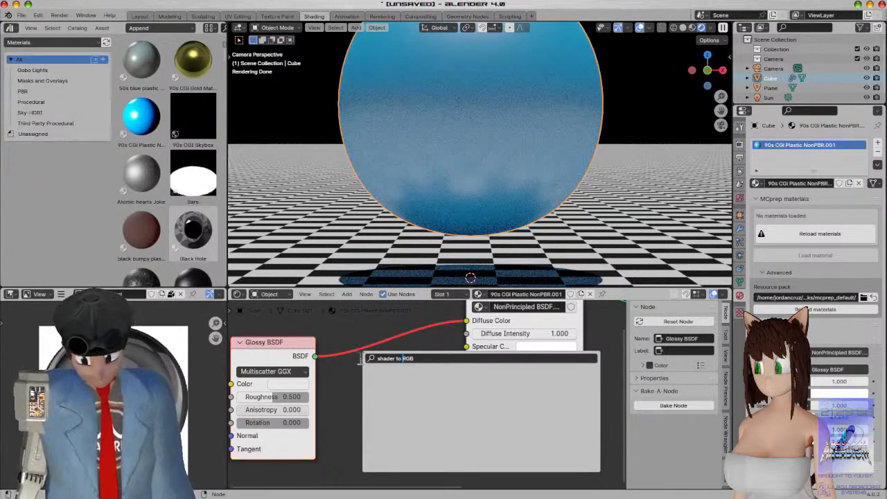
pyautogui.press('Escape')
pyautogui.scroll(-2, 359, 421)
pyautogui.hotkey('shift', 'a')
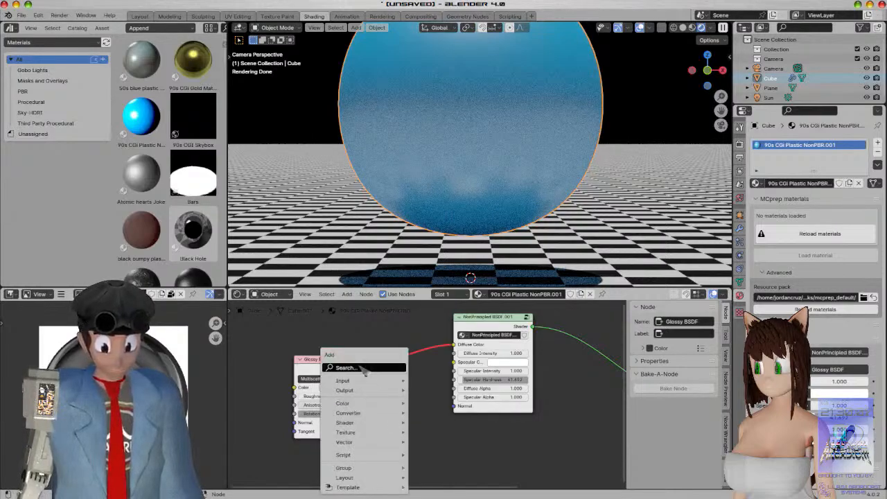
pyautogui.click(361, 367)
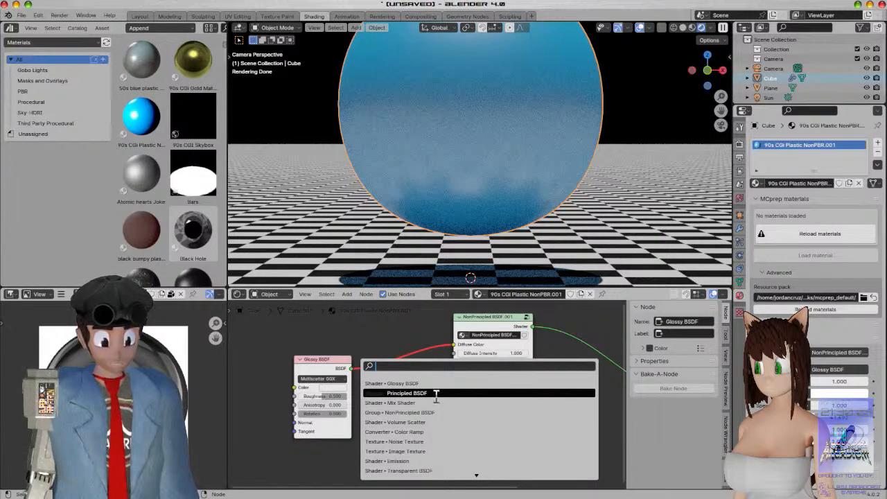
pyautogui.press('Escape')
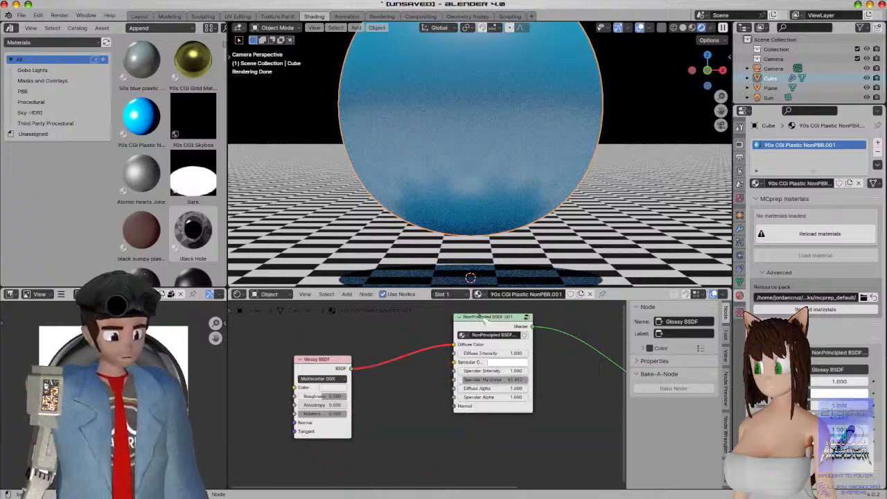
# Switch the sphere to the 90s CGi Gold MatCap material and examine its Shader to RGB node
pyautogui.click(477, 294)
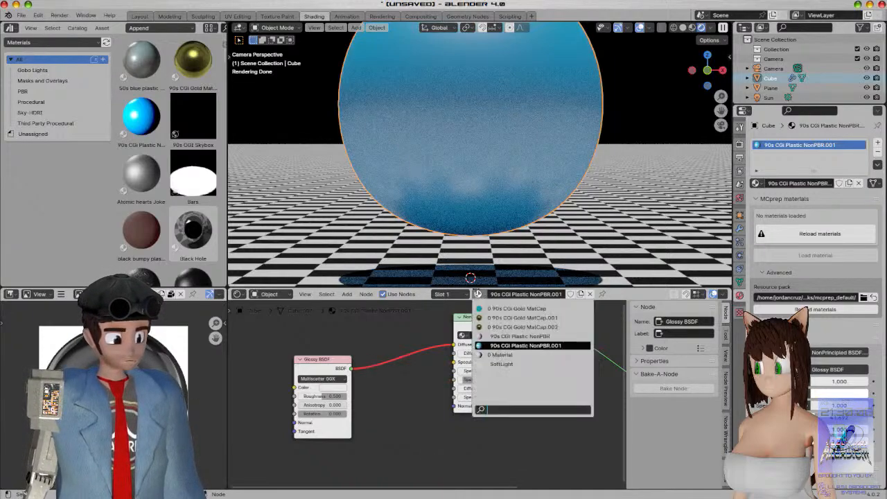
pyautogui.click(493, 315)
pyautogui.click(477, 293)
pyautogui.click(496, 306)
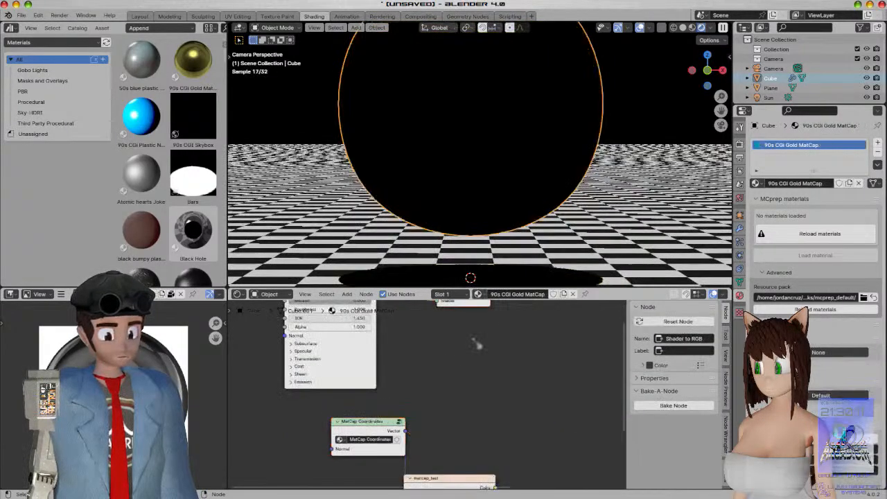
pyautogui.scroll(-5, 409, 387)
pyautogui.moveTo(439, 379); pyautogui.dragTo(430, 417, button='middle')
pyautogui.scroll(5, 440, 405)
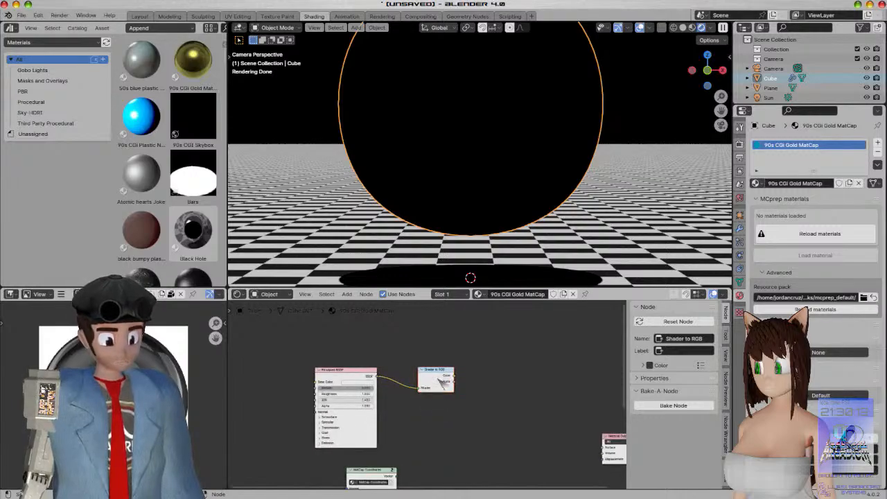
# Switch the sphere to the 90s CGi Plastic NonPBR material and dissolve the Shader to RGB node after the Checker Texture
pyautogui.click(478, 294)
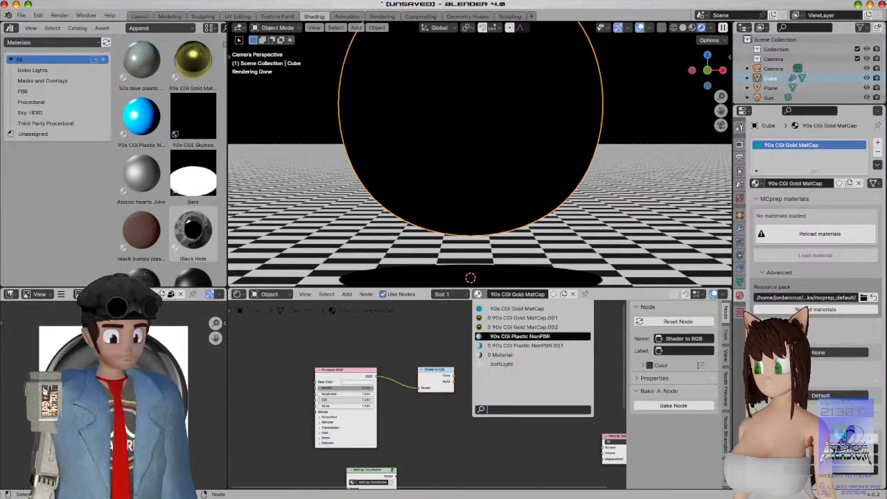
pyautogui.click(490, 336)
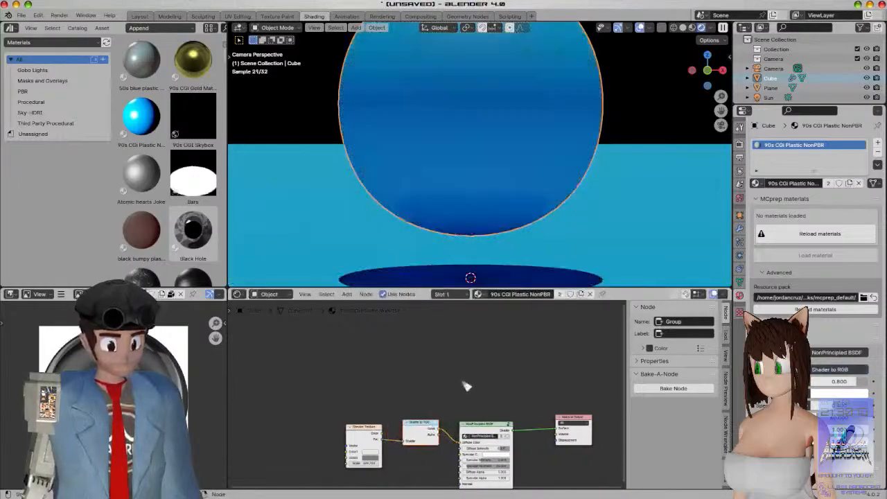
pyautogui.scroll(-3, 466, 385)
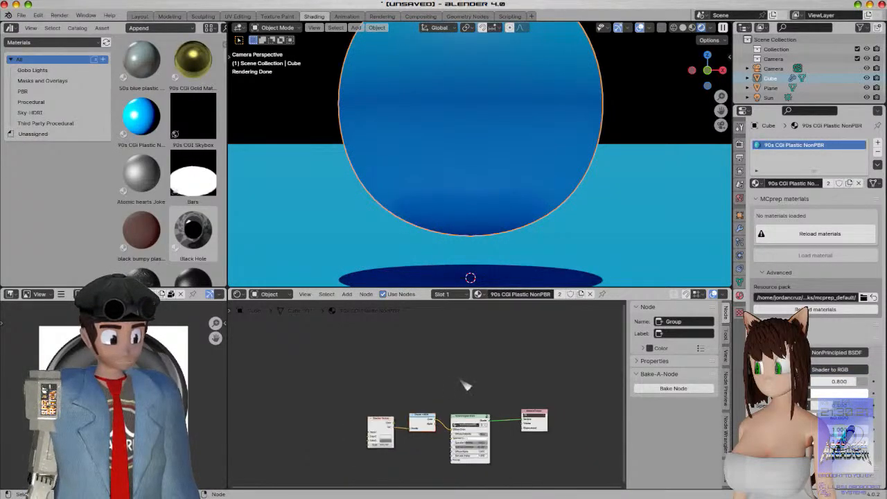
pyautogui.scroll(-4, 539, 229)
pyautogui.scroll(2, 537, 229)
pyautogui.scroll(3, 538, 229)
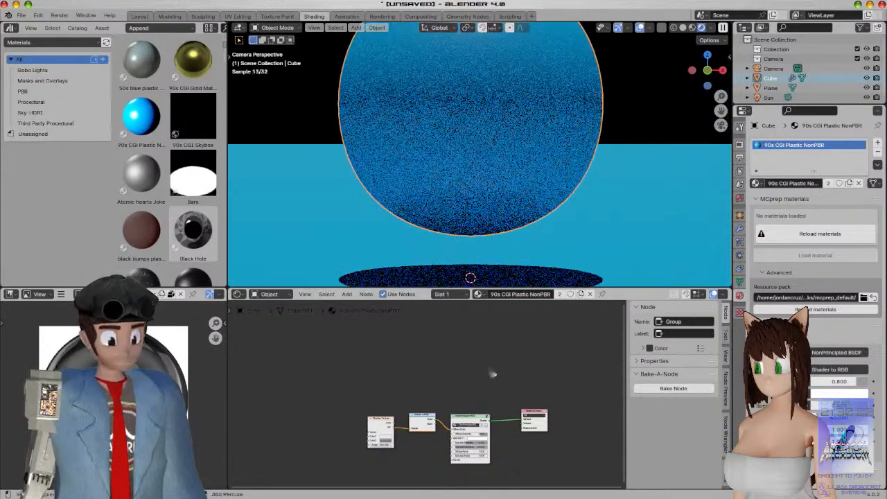
pyautogui.scroll(2, 503, 350)
pyautogui.scroll(2, 462, 328)
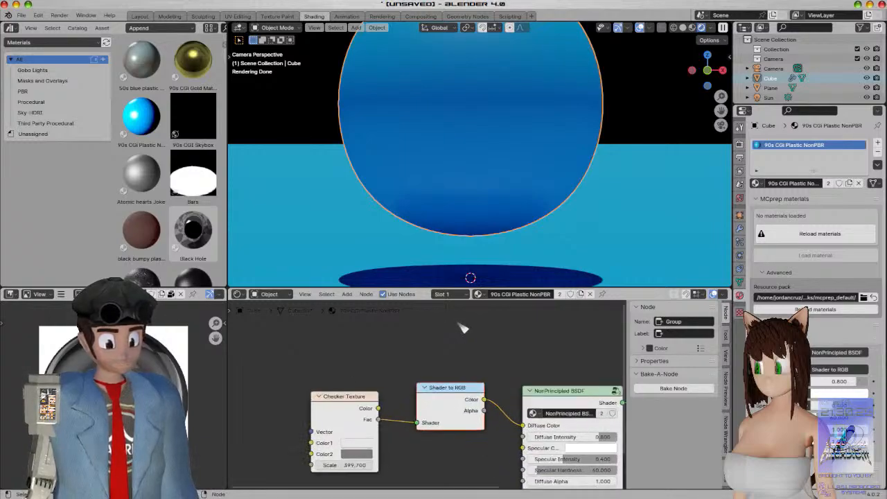
pyautogui.moveTo(378, 410); pyautogui.dragTo(419, 394)
pyautogui.click(463, 401)
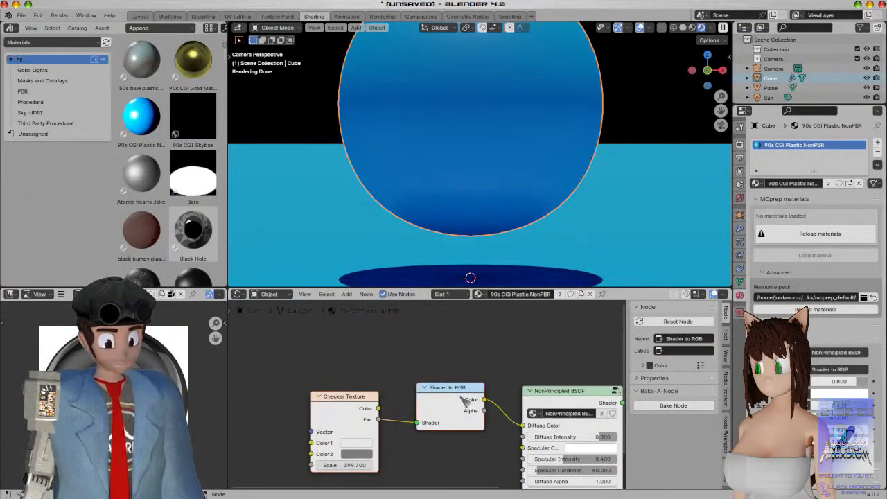
pyautogui.rightClick(459, 401)
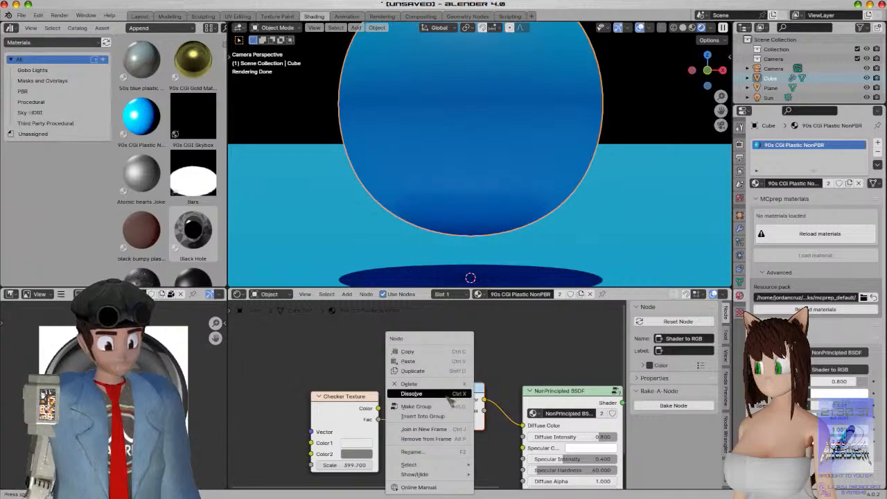
pyautogui.click(448, 394)
# Connect the Checker Texture's Color to the NonPrincipled BSDF's Diffuse Color and set the checker's Color2 to black
pyautogui.moveTo(377, 408); pyautogui.dragTo(524, 425)
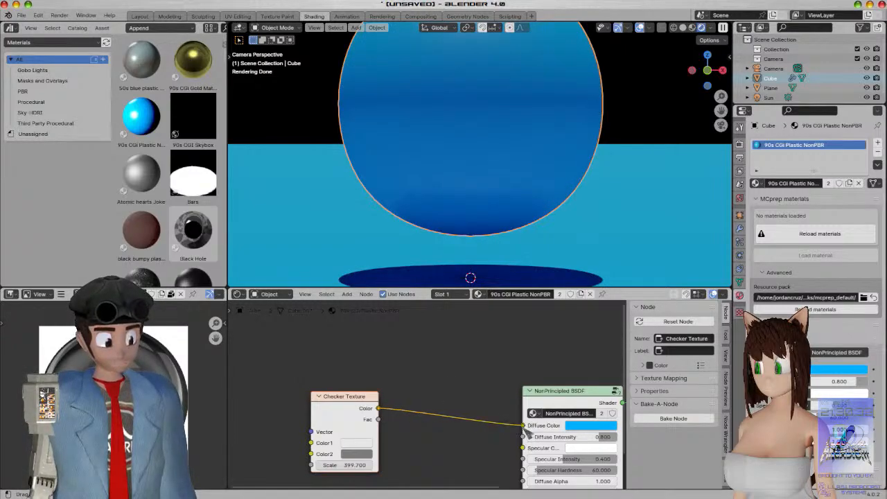
pyautogui.click(356, 454)
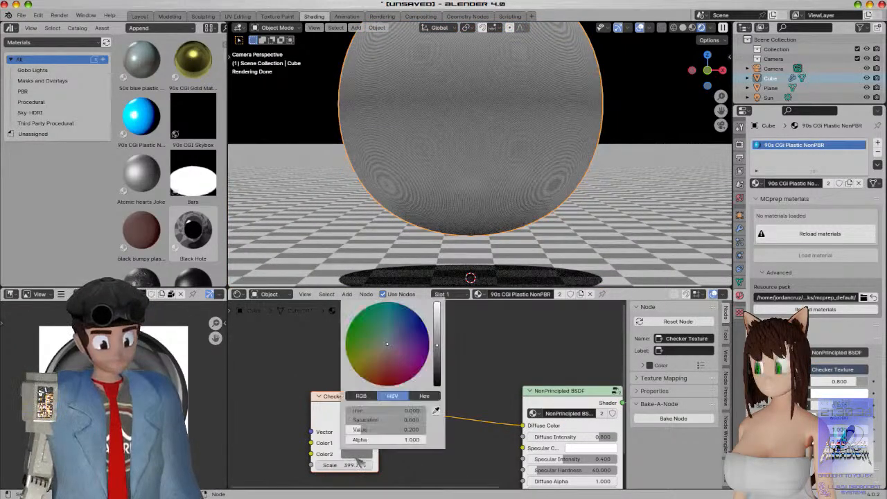
pyautogui.moveTo(437, 346); pyautogui.dragTo(444, 398)
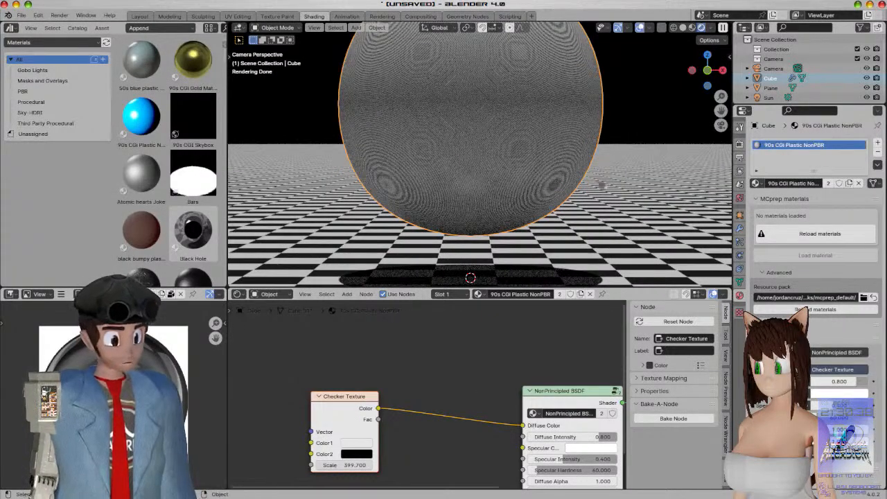
# Switch the sphere to 90s CGi Plastic NonPBR.001 and paste the Shader to RGB node between the Glossy BSDF and the group's Diffuse Color
pyautogui.click(755, 183)
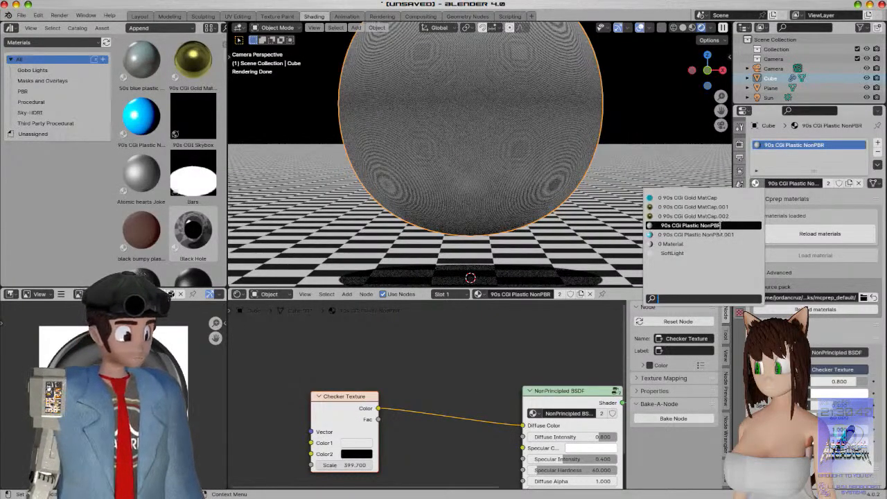
pyautogui.click(721, 234)
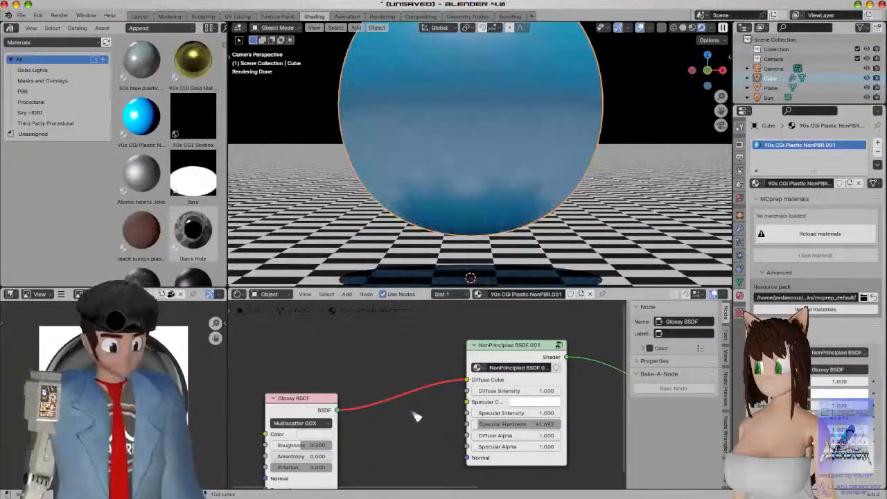
pyautogui.hotkey('ctrl', 'v')
pyautogui.moveTo(422, 447); pyautogui.dragTo(394, 412)
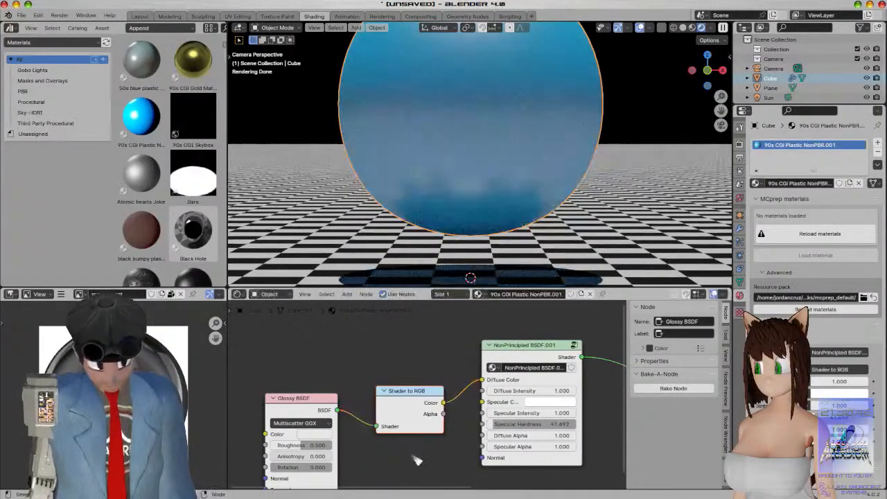
# Set the Glossy BSDF's Roughness to 0
pyautogui.moveTo(411, 455); pyautogui.dragTo(451, 431, button='middle')
pyautogui.moveTo(356, 423); pyautogui.dragTo(313, 424)
pyautogui.moveTo(434, 455); pyautogui.dragTo(408, 462, button='middle')
# Rearrange the Glossy BSDF and Shader to RGB nodes and move the NonPrincipled BSDF.001 group below their row
pyautogui.moveTo(415, 397); pyautogui.dragTo(400, 374)
pyautogui.scroll(-3, 429, 410)
pyautogui.moveTo(428, 412); pyautogui.dragTo(376, 424, button='middle')
pyautogui.moveTo(392, 383); pyautogui.dragTo(557, 435)
pyautogui.moveTo(439, 442); pyautogui.dragTo(554, 439, button='middle')
pyautogui.keyDown('shift'); pyautogui.moveTo(332, 450); pyautogui.dragTo(406, 442, button='middle'); pyautogui.keyUp('shift')
pyautogui.moveTo(366, 391); pyautogui.dragTo(345, 363)
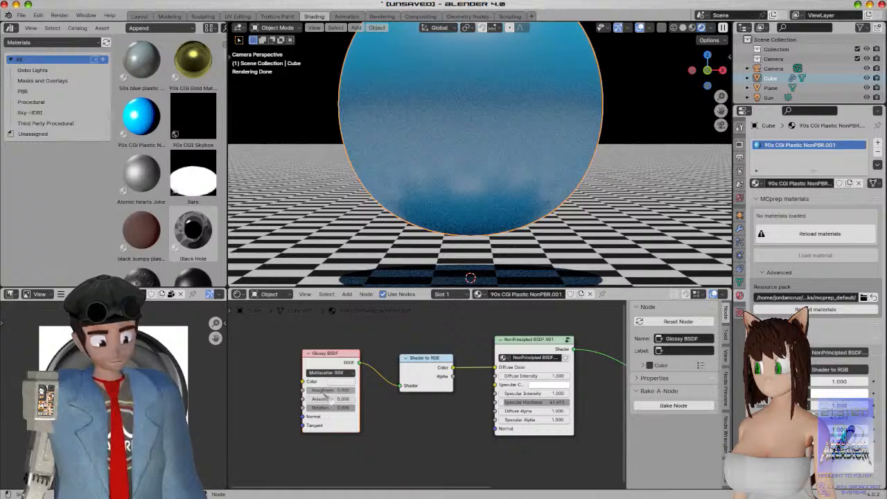
pyautogui.moveTo(416, 369); pyautogui.dragTo(404, 360)
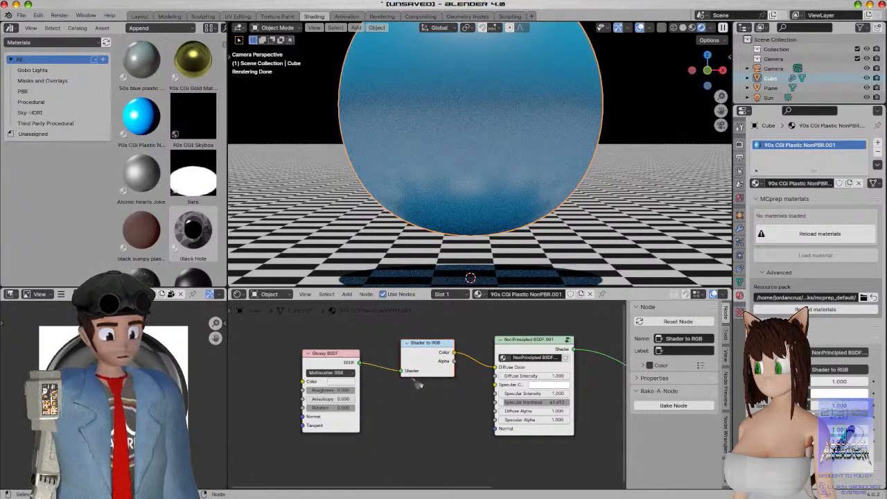
pyautogui.moveTo(440, 396); pyautogui.dragTo(362, 394, button='middle')
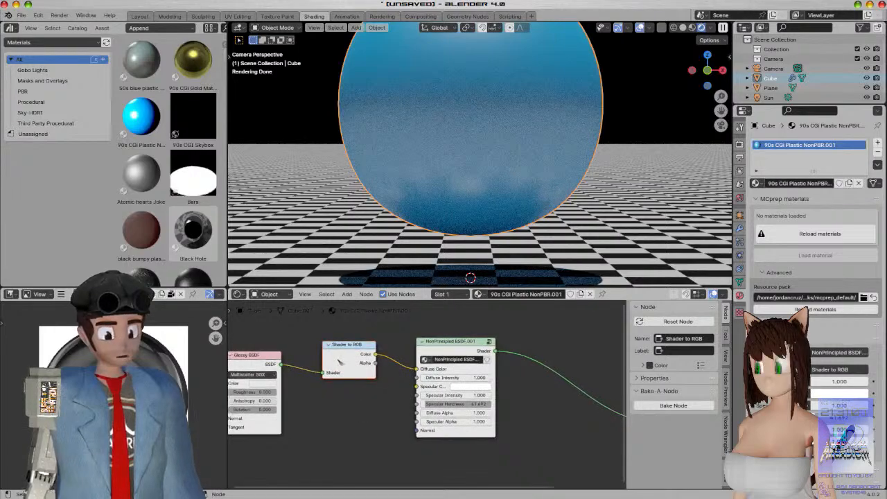
pyautogui.moveTo(334, 358); pyautogui.dragTo(316, 373)
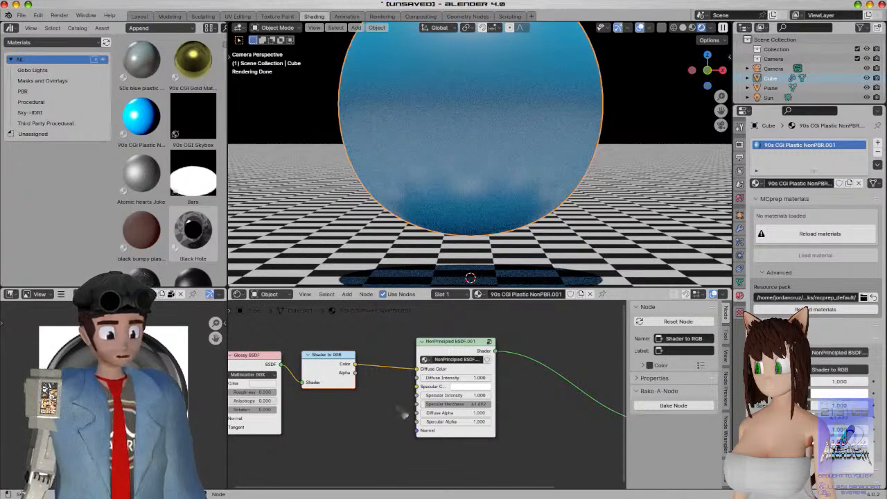
pyautogui.moveTo(458, 352); pyautogui.dragTo(462, 428)
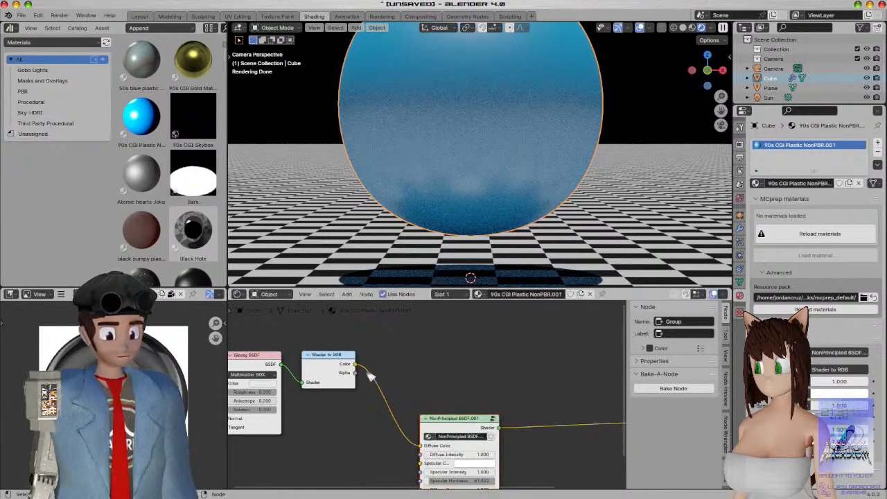
# Connect Shader to RGB's Color directly to the Material Output's Surface as a test, and reconnect the group's Shader output to Surface
pyautogui.moveTo(359, 368); pyautogui.dragTo(532, 438)
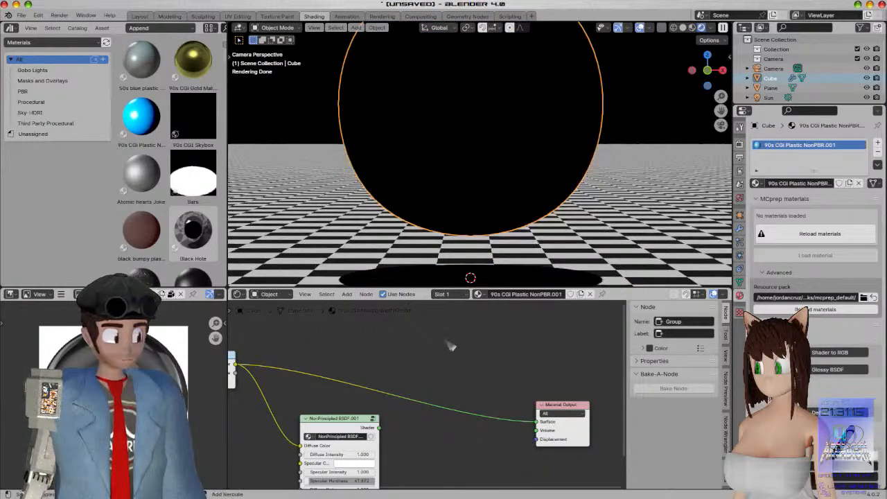
pyautogui.scroll(-4, 529, 208)
pyautogui.moveTo(400, 419); pyautogui.dragTo(429, 400, button='middle')
pyautogui.moveTo(410, 409); pyautogui.dragTo(413, 411)
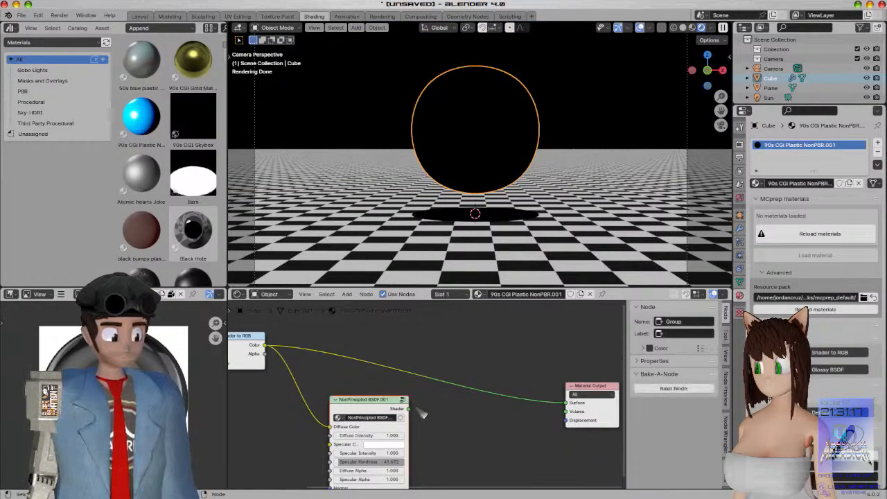
pyautogui.moveTo(569, 407); pyautogui.dragTo(567, 404)
# Set the NonPrincipled BSDF.001 group's Specular Hardness to 511
pyautogui.moveTo(367, 371); pyautogui.dragTo(437, 294, button='middle')
pyautogui.scroll(3, 469, 373)
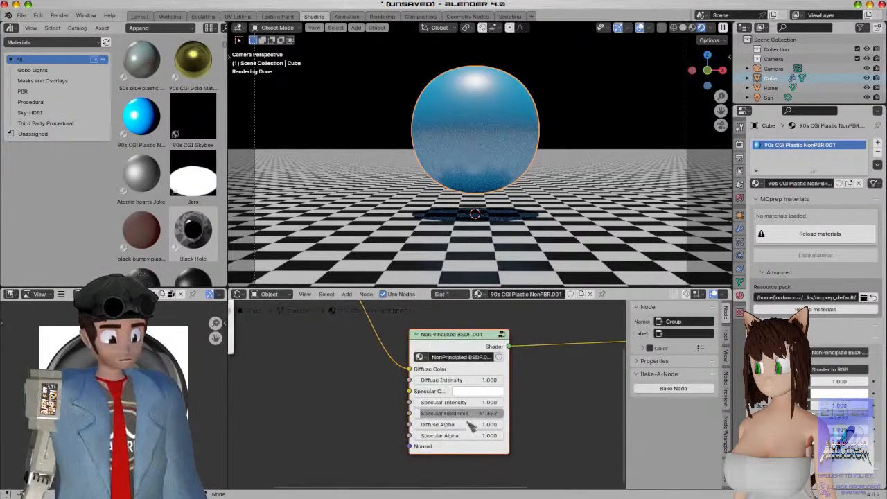
pyautogui.moveTo(475, 402); pyautogui.dragTo(516, 421)
pyautogui.scroll(1, 532, 429)
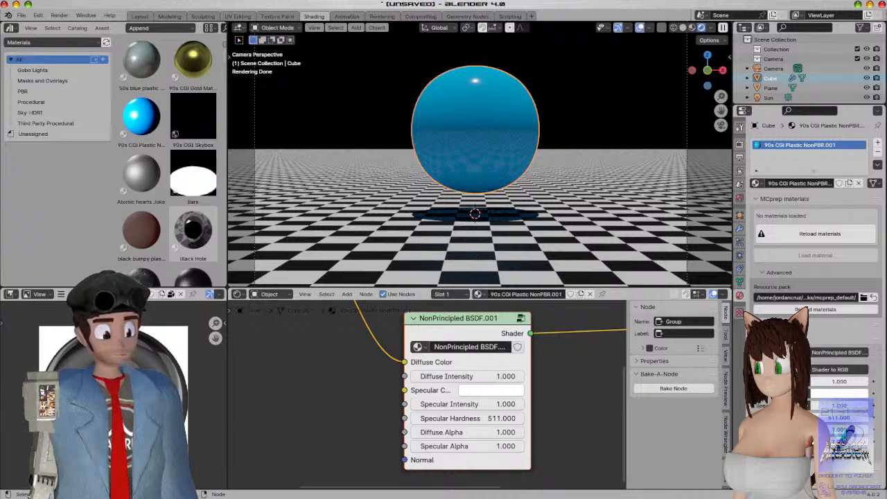
pyautogui.scroll(1, 471, 461)
# Unlink the group's Diffuse Color input, and set its Specular Alpha to 0 and Diffuse Intensity to 0.338
pyautogui.moveTo(509, 427); pyautogui.dragTo(403, 444)
pyautogui.moveTo(471, 362); pyautogui.dragTo(352, 376)
pyautogui.moveTo(430, 363); pyautogui.dragTo(463, 361)
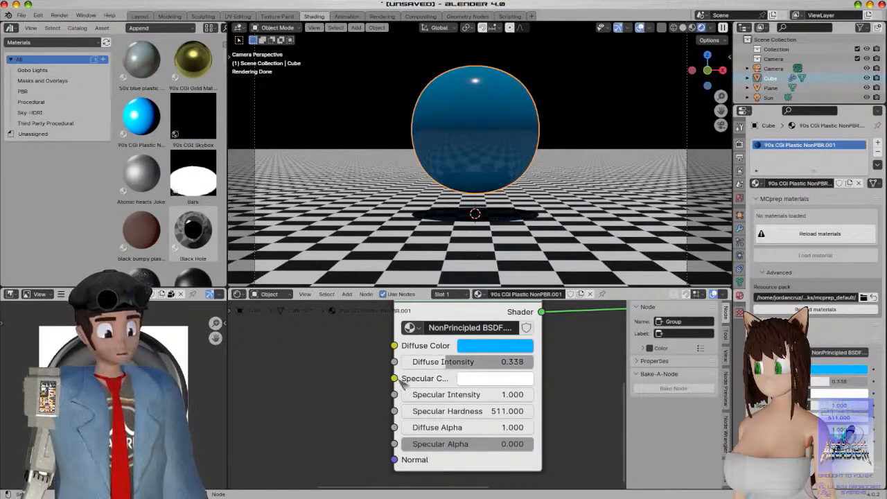
# Set the group's Specular Color to a saturated blue with hue 0.596, saturation 1 and value 1
pyautogui.click(477, 381)
pyautogui.moveTo(546, 194); pyautogui.dragTo(548, 157)
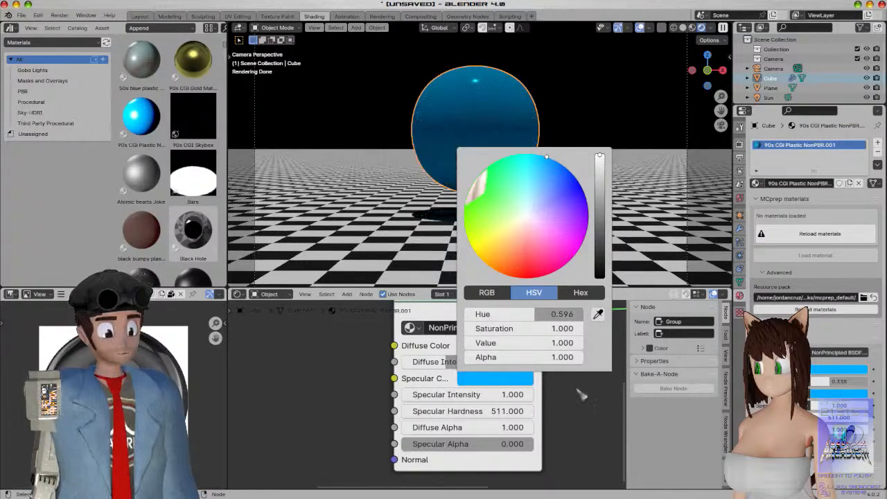
pyautogui.scroll(3, 582, 407)
pyautogui.scroll(3, 547, 265)
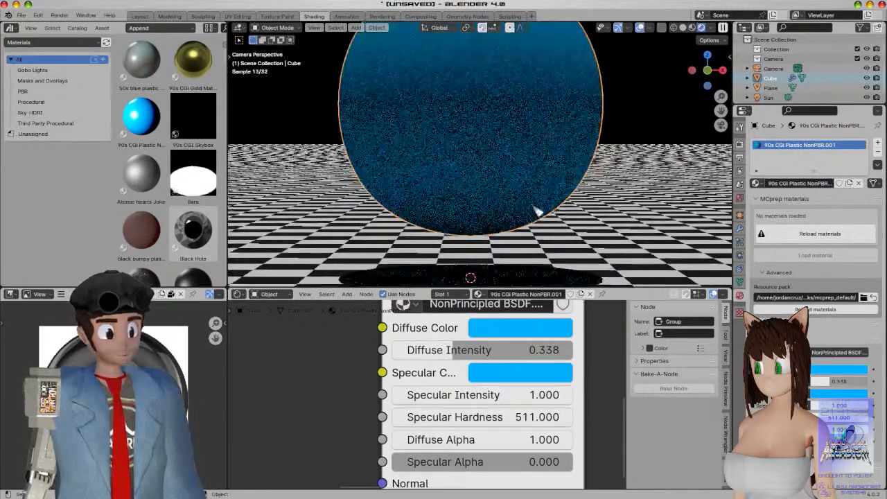
pyautogui.moveTo(476, 391); pyautogui.dragTo(562, 394)
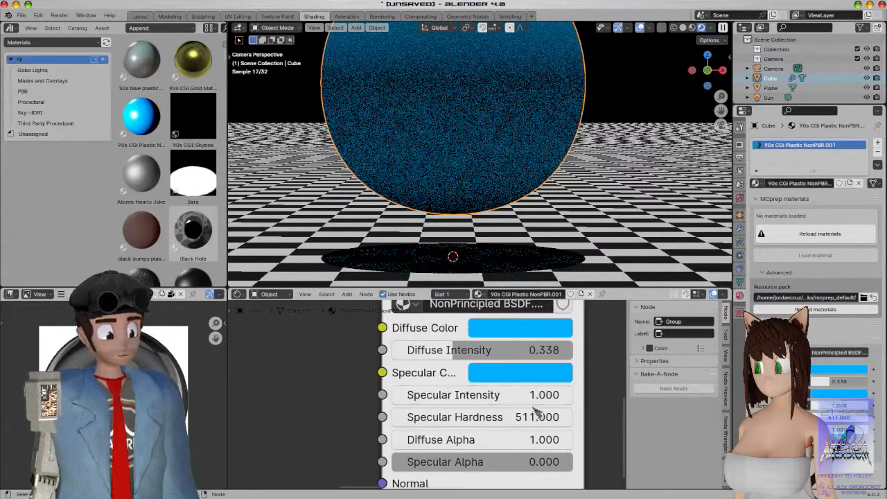
pyautogui.moveTo(525, 417); pyautogui.dragTo(572, 418)
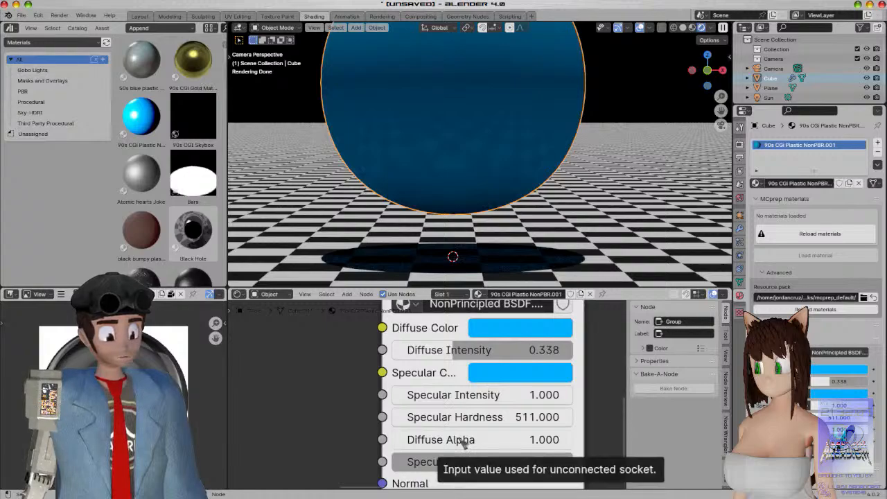
pyautogui.scroll(-3, 464, 443)
pyautogui.moveTo(300, 417); pyautogui.dragTo(357, 439, button='middle')
pyautogui.scroll(-8, 357, 440)
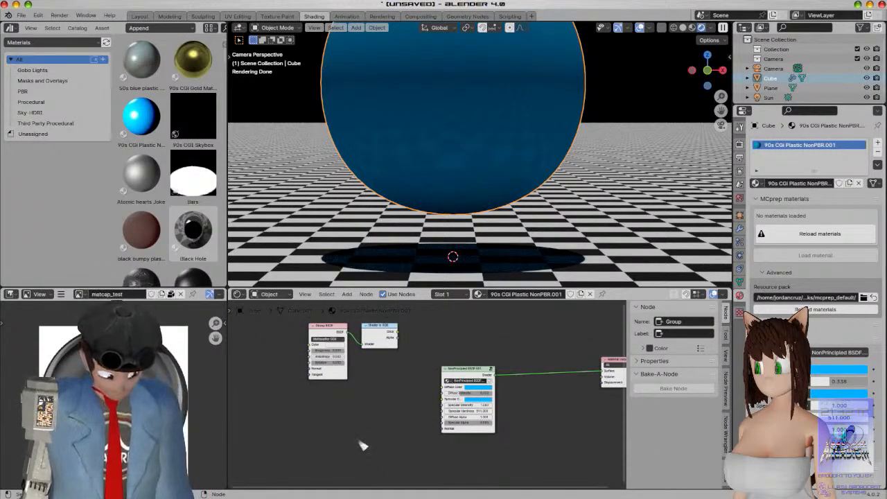
# Select the checkered floor plane and switch the scene's render engine to EEVEE
pyautogui.click(577, 231)
pyautogui.click(740, 157)
pyautogui.click(842, 142)
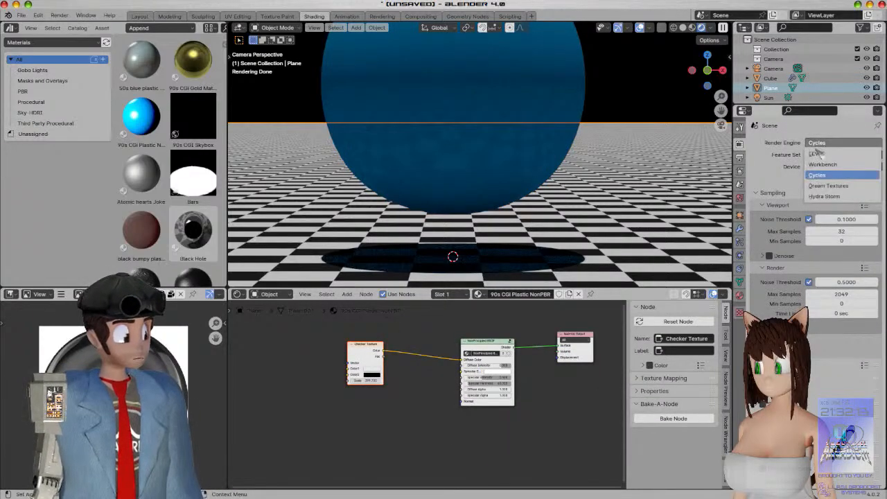
pyautogui.click(834, 153)
pyautogui.scroll(-6, 572, 218)
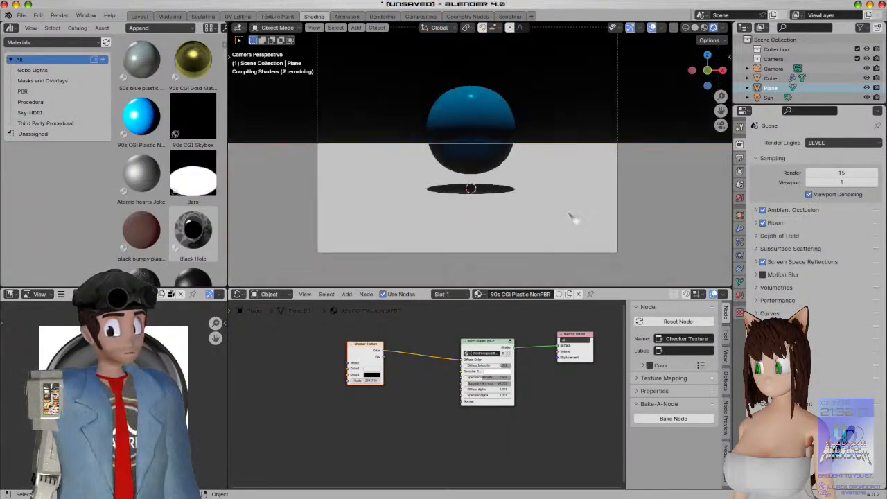
pyautogui.scroll(7, 573, 217)
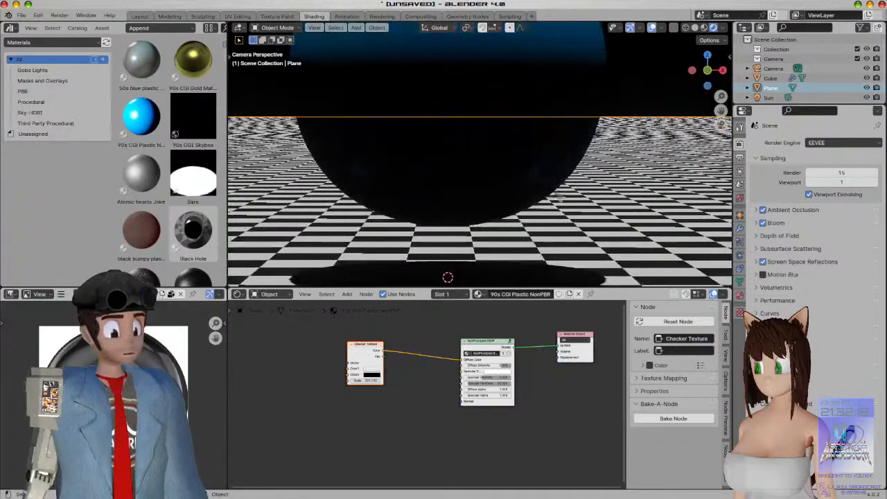
# Delete the Glossy BSDF and Shader to RGB nodes from the sphere's material and reposition the NonPrincipled BSDF.001 node
pyautogui.click(509, 103)
pyautogui.scroll(-4, 507, 103)
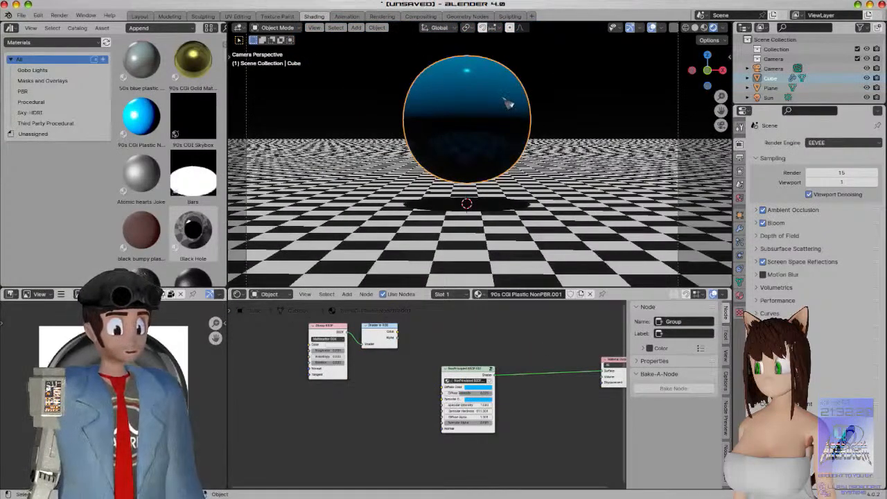
pyautogui.scroll(-3, 508, 102)
pyautogui.scroll(4, 507, 102)
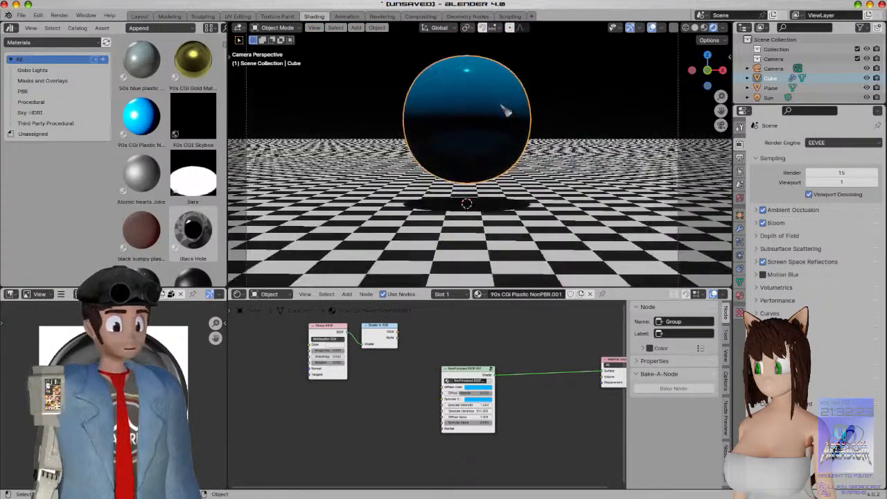
pyautogui.moveTo(281, 407); pyautogui.dragTo(428, 323)
pyautogui.press('x')
pyautogui.scroll(5, 441, 377)
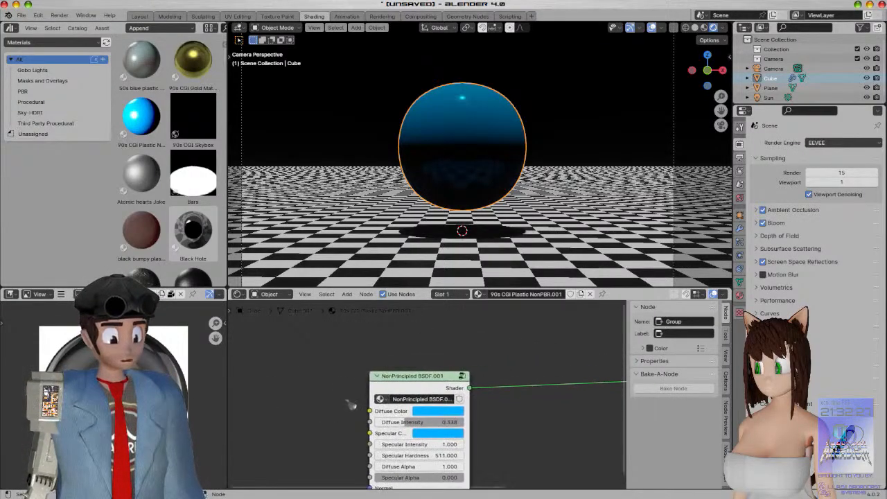
pyautogui.press('g')
pyautogui.moveTo(442, 333); pyautogui.dragTo(453, 327)
# Leave the camera view and select the Sun light above the floor
pyautogui.moveTo(476, 203); pyautogui.dragTo(550, 228, button='middle')
pyautogui.scroll(-8, 415, 226)
pyautogui.scroll(-4, 469, 226)
pyautogui.scroll(-5, 469, 226)
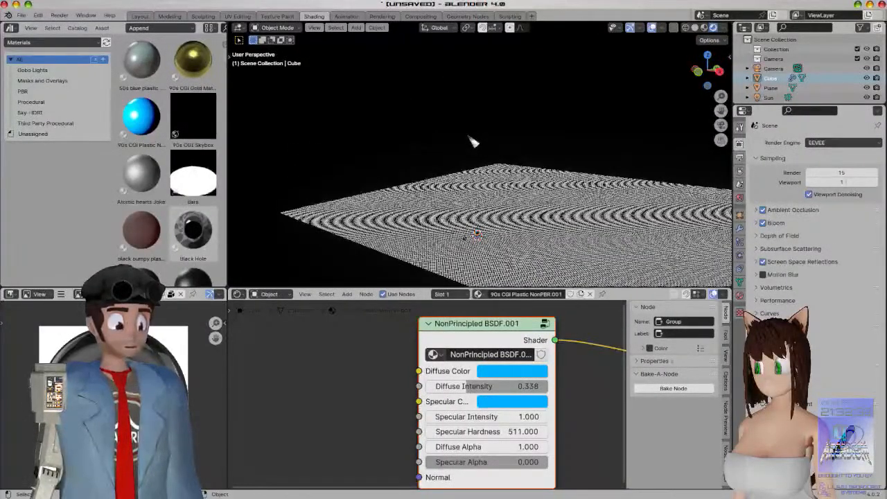
pyautogui.press('KP_1')
pyautogui.click(768, 97)
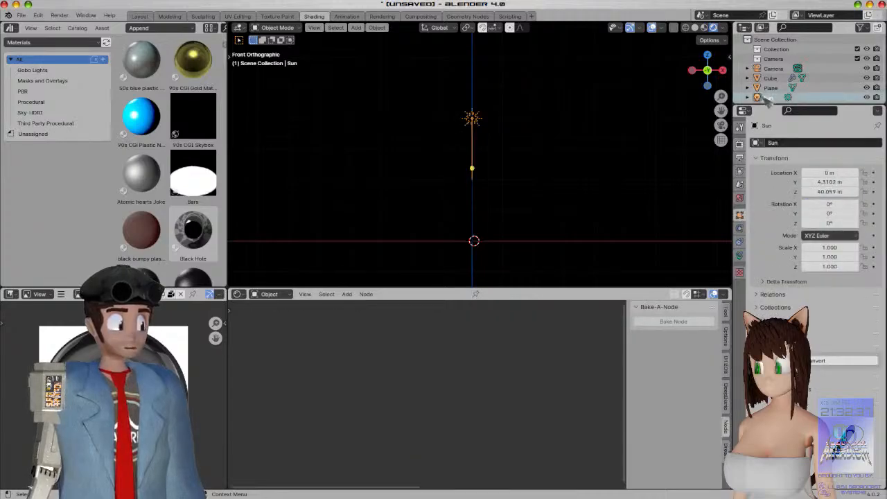
pyautogui.scroll(5, 529, 162)
pyautogui.moveTo(529, 162); pyautogui.dragTo(416, 148, button='middle')
pyautogui.press('x')
pyautogui.click(339, 220)
pyautogui.hotkey('ctrl', 'z')
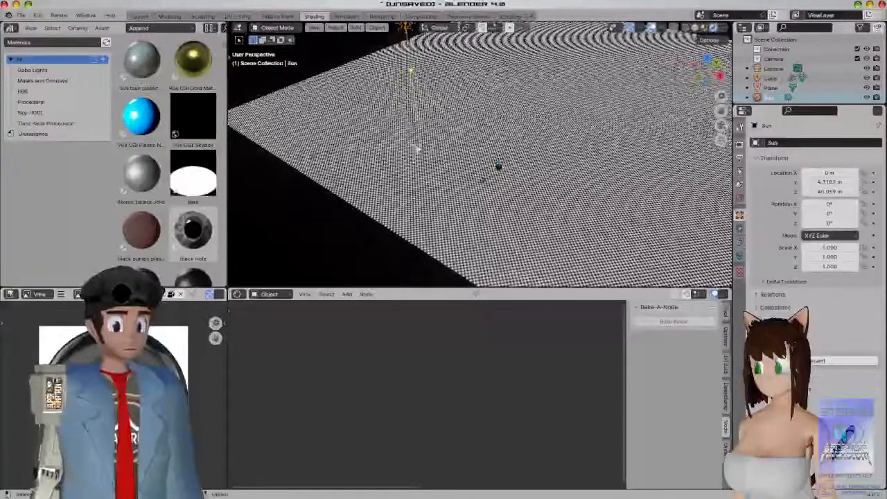
# Rotate the Sun light about 39° around the X axis and return to the camera view
pyautogui.press('r')
pyautogui.press('x')
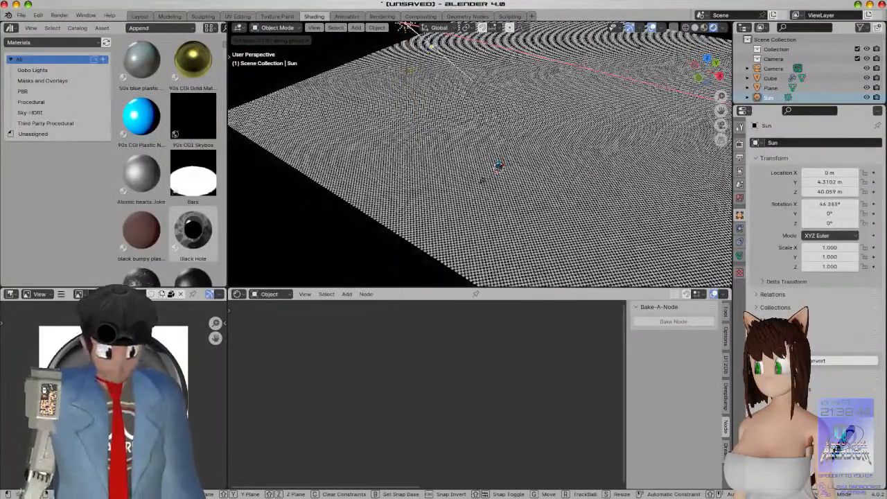
pyautogui.click(494, 271)
pyautogui.press('KP_0')
pyautogui.scroll(4, 575, 105)
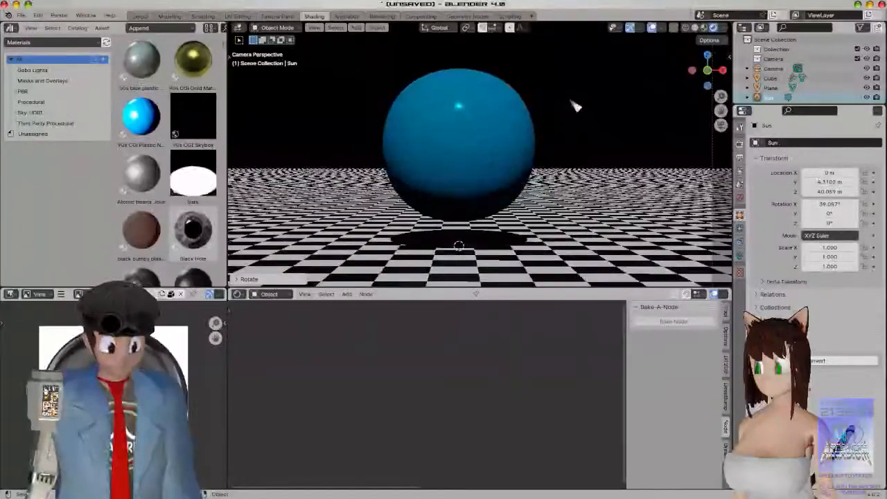
pyautogui.scroll(3, 575, 106)
pyautogui.scroll(-4, 575, 105)
# Add a Glossy BSDF node to the sphere's material and connect its output to the Material Output's Surface input
pyautogui.click(516, 145)
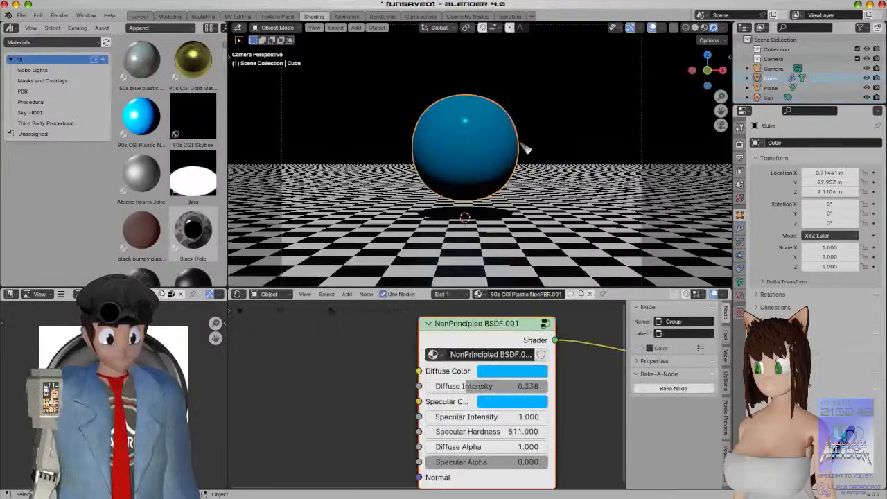
pyautogui.scroll(-4, 367, 336)
pyautogui.moveTo(380, 364); pyautogui.dragTo(333, 388, button='middle')
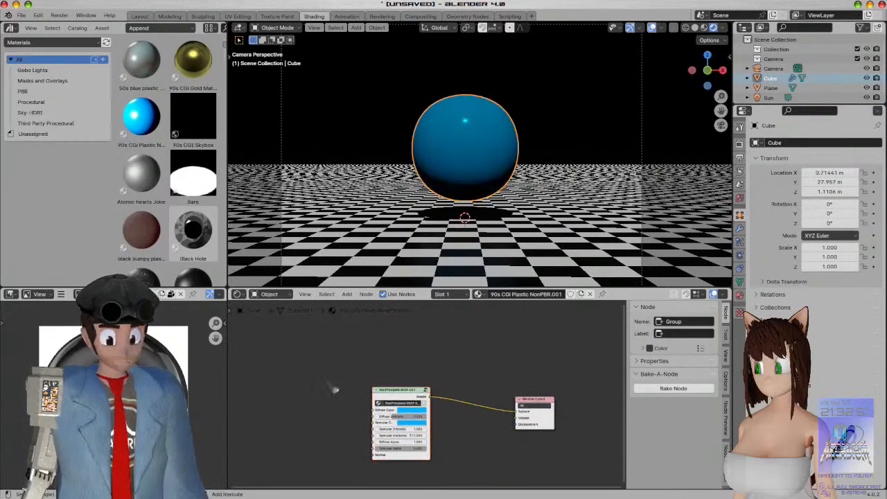
pyautogui.hotkey('shift', 'a')
pyautogui.moveTo(324, 382)
pyautogui.click(287, 367)
pyautogui.write('glossy')
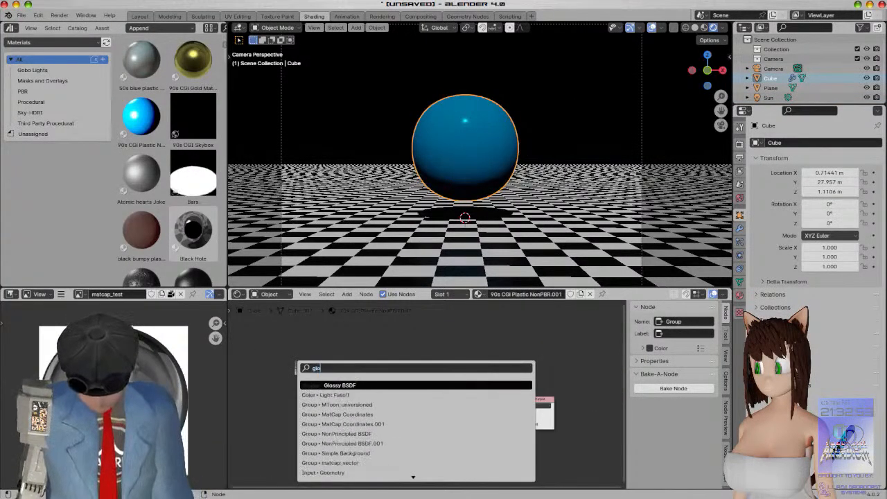
pyautogui.press('Return')
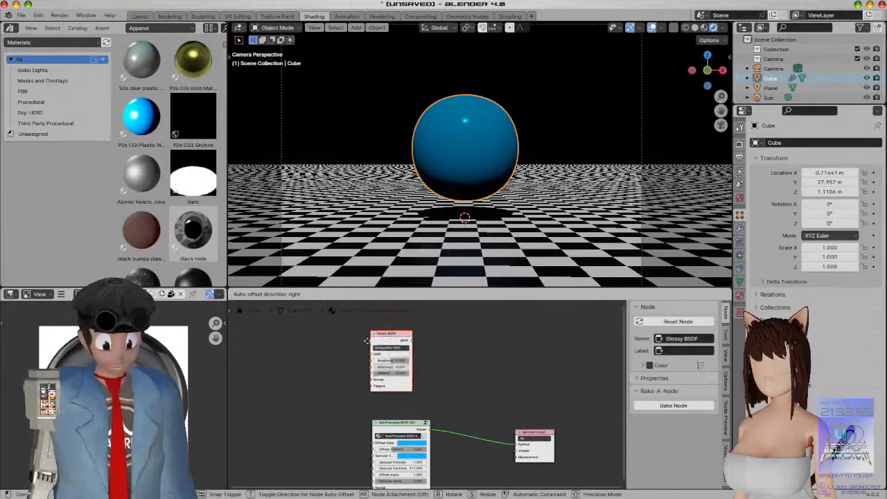
pyautogui.click(415, 354)
pyautogui.moveTo(409, 351); pyautogui.dragTo(519, 447)
# Lower the Glossy BSDF's roughness to 0.072
pyautogui.scroll(5, 480, 154)
pyautogui.scroll(-3, 482, 155)
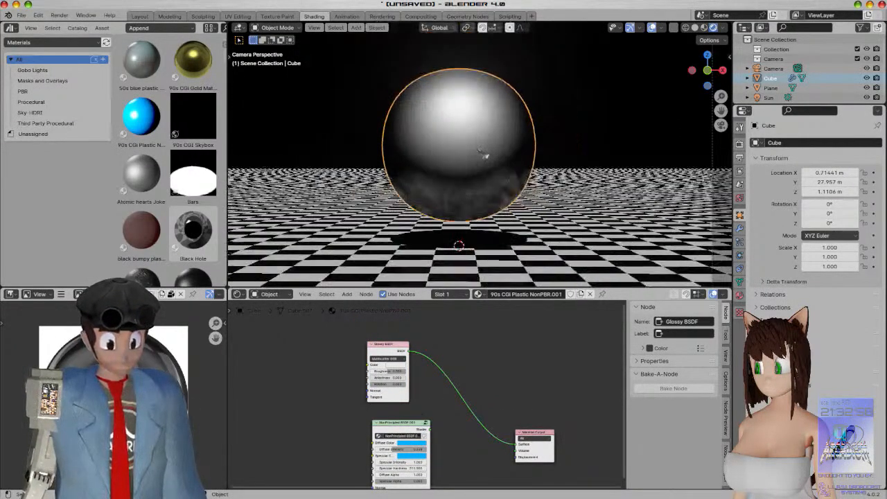
pyautogui.keyDown('shift'); pyautogui.moveTo(540, 223); pyautogui.dragTo(536, 206, button='middle'); pyautogui.keyUp('shift')
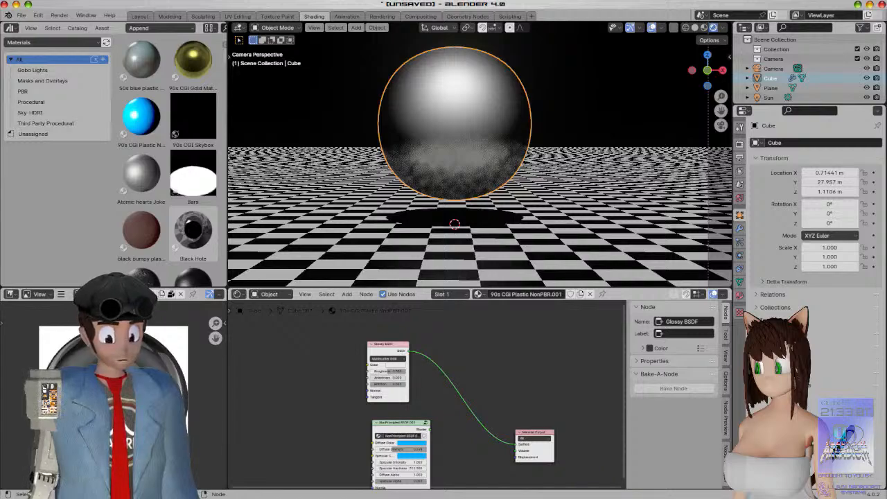
pyautogui.moveTo(390, 371); pyautogui.dragTo(368, 371)
pyautogui.scroll(2, 523, 198)
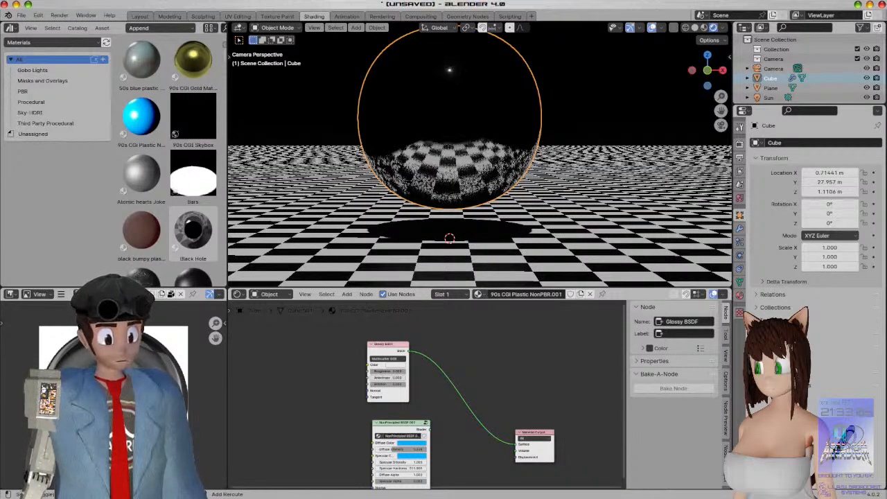
# Insert a Mix Shader between the Glossy BSDF and Material Output, and connect NonPrincipled BSDF.001 to its second Shader input
pyautogui.hotkey('shift', 'a')
pyautogui.click(446, 348)
pyautogui.write('mi')
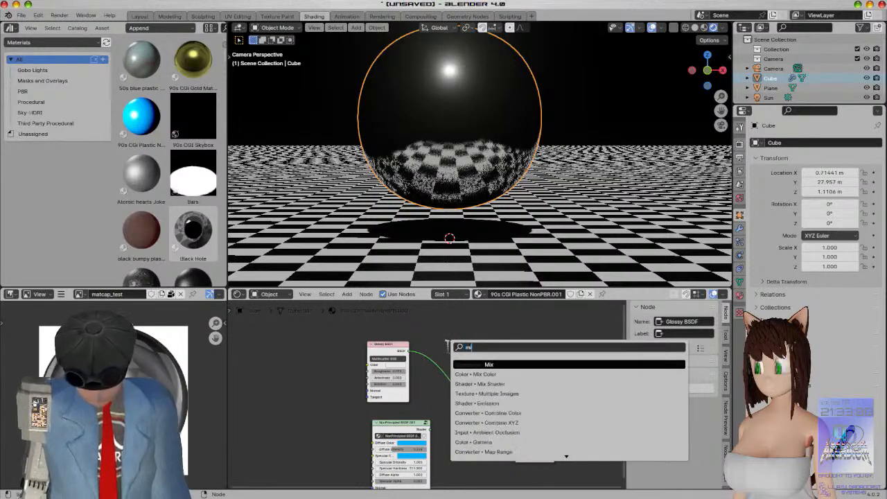
pyautogui.write('xrgb')
pyautogui.press('BackSpace')
pyautogui.press('BackSpace')
pyautogui.press('BackSpace')
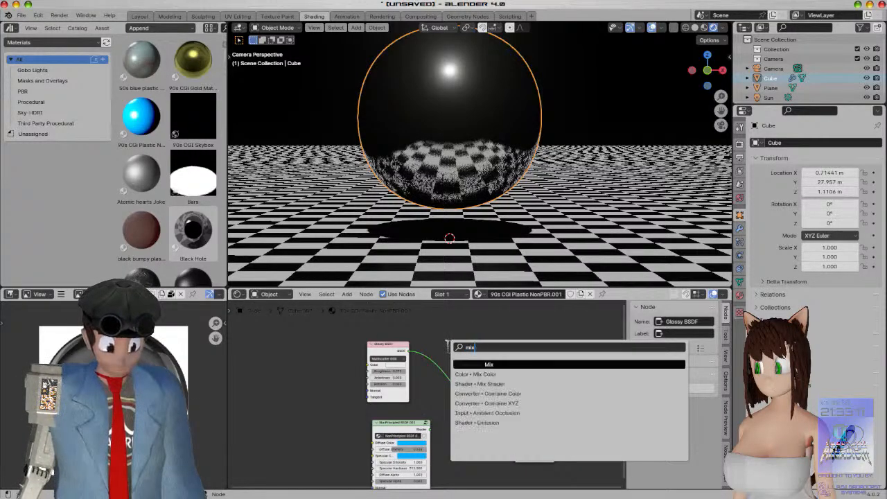
pyautogui.press('Down')
pyautogui.press('Down')
pyautogui.press('Return')
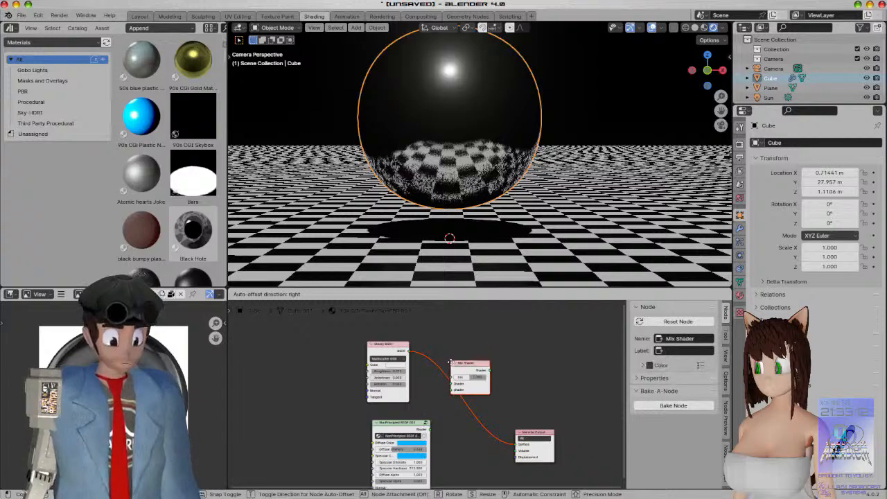
pyautogui.click(451, 363)
pyautogui.moveTo(434, 433); pyautogui.dragTo(452, 391)
pyautogui.scroll(4, 529, 410)
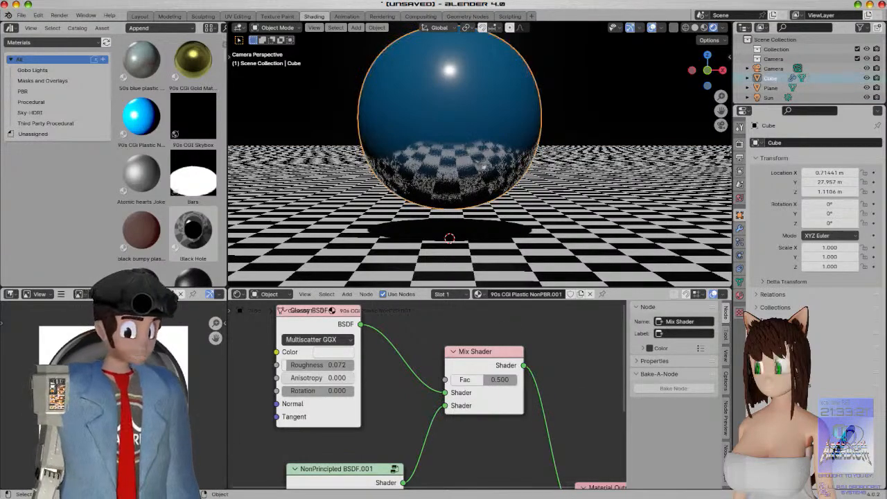
# Render the scene from the camera, examine the sphere in the result, and close the render window
pyautogui.click(575, 76)
pyautogui.scroll(-4, 575, 76)
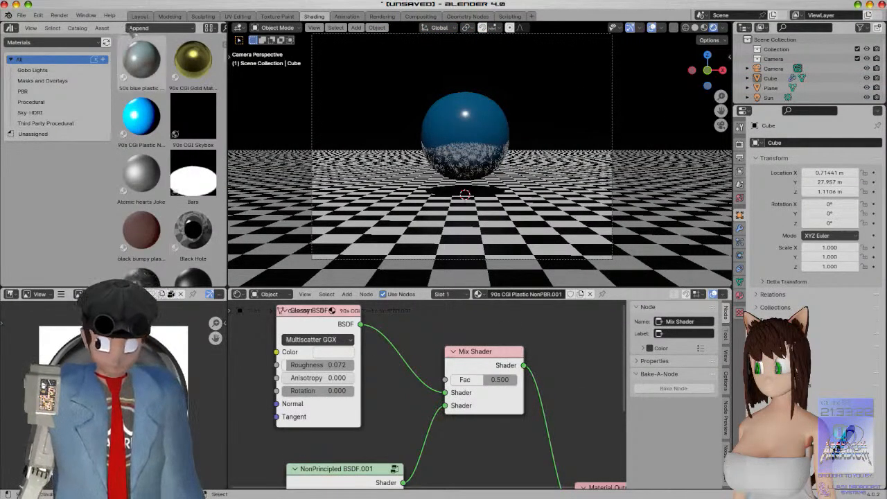
pyautogui.press('F12')
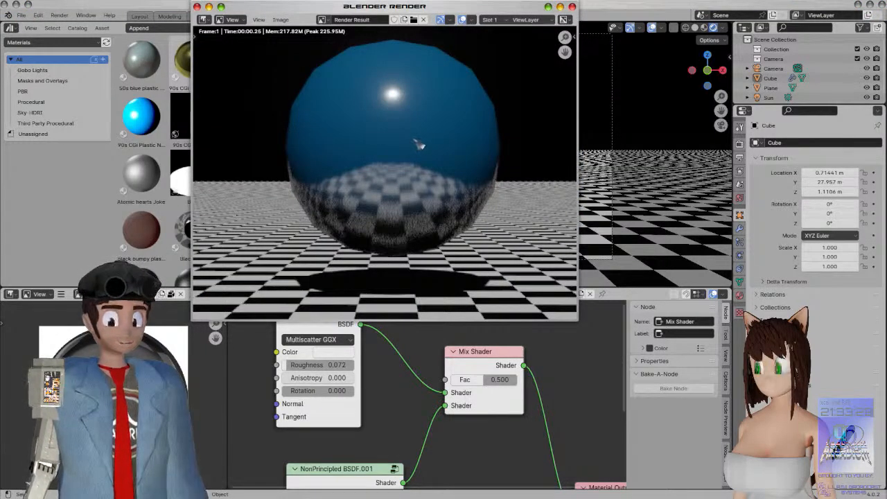
pyautogui.scroll(-3, 418, 144)
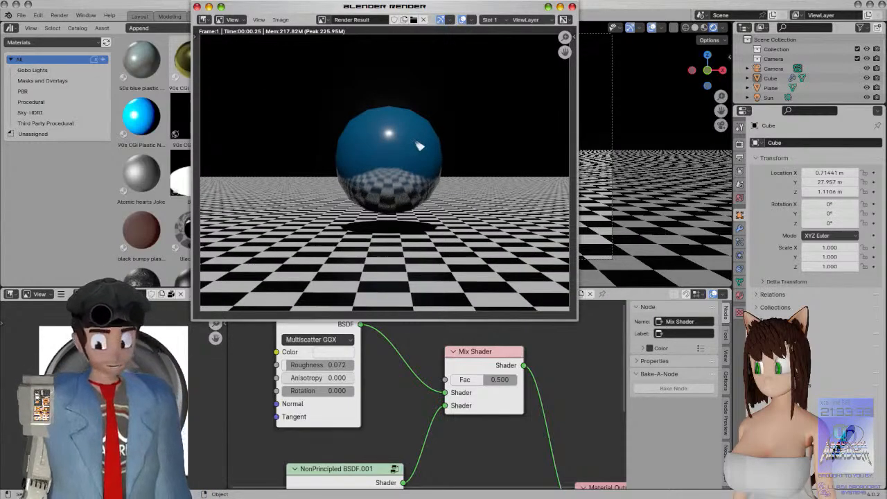
pyautogui.scroll(-2, 418, 144)
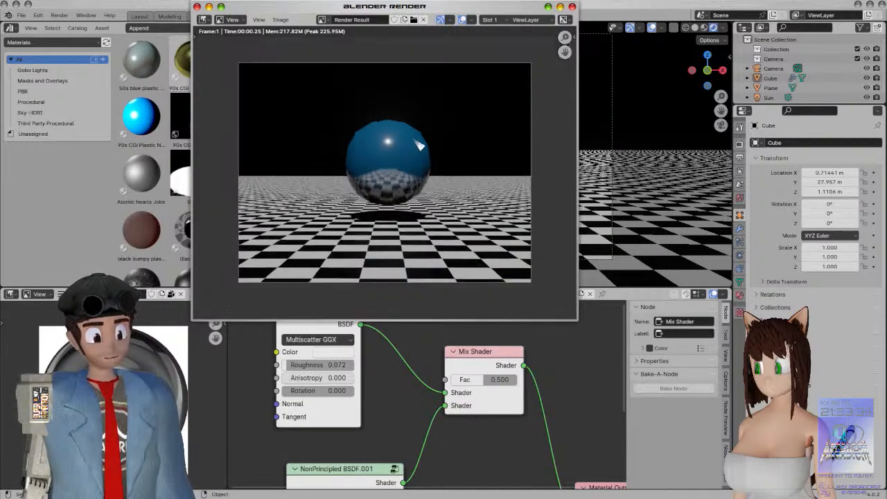
pyautogui.scroll(4, 428, 201)
pyautogui.scroll(-2, 427, 201)
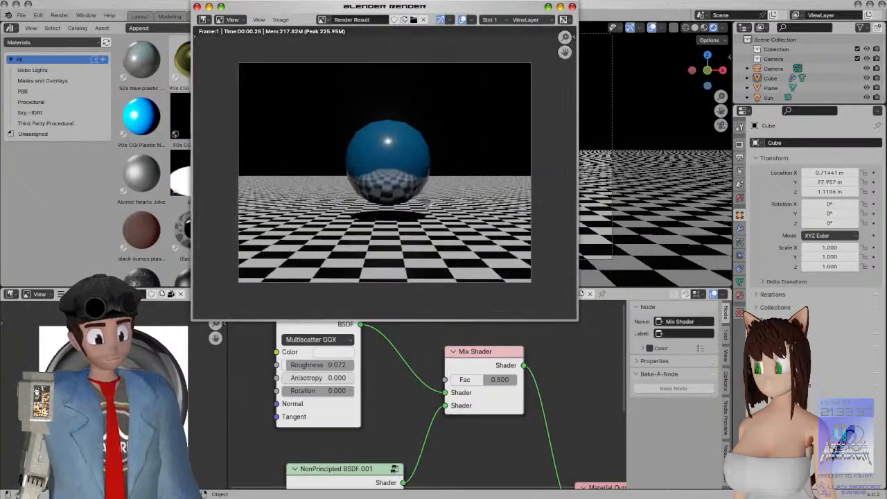
pyautogui.scroll(-1, 443, 212)
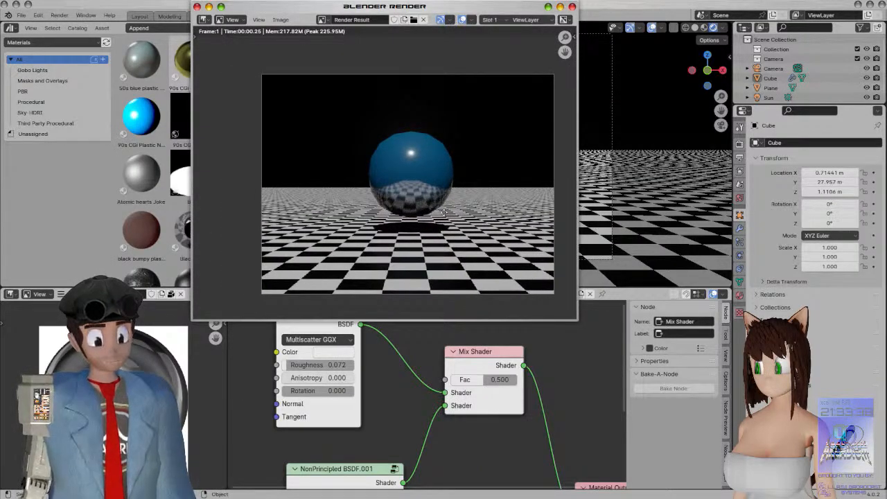
pyautogui.scroll(2, 443, 212)
pyautogui.click(197, 6)
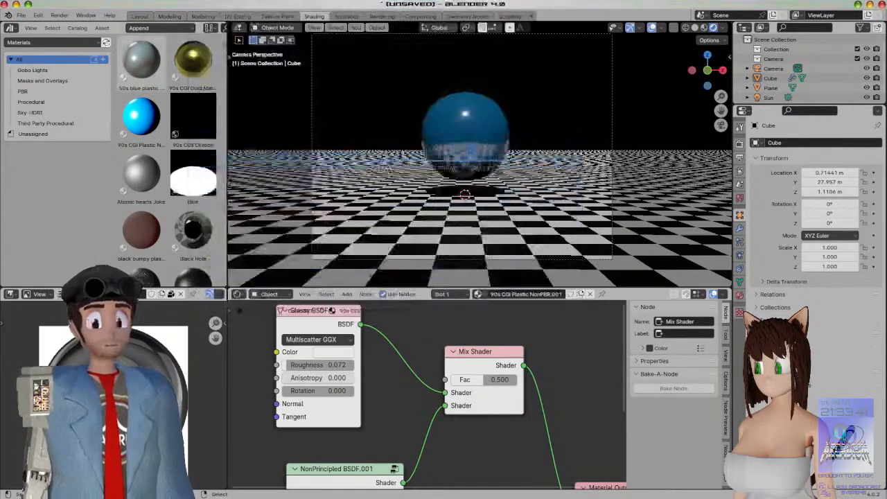
# Enable compositing nodes for the scene and space the Render Layers and Composite nodes far apart
pyautogui.click(467, 16)
pyautogui.click(421, 16)
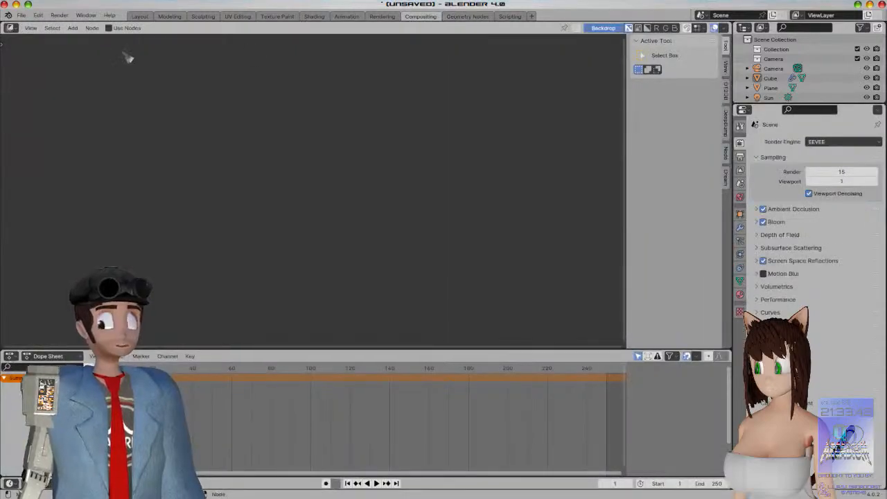
pyautogui.click(113, 28)
pyautogui.moveTo(270, 132); pyautogui.dragTo(150, 164)
pyautogui.moveTo(374, 132); pyautogui.dragTo(516, 147)
# Append the VHS_FX node group from VHS_2.3.blend in the Blender/video effects/vhs23 folder
pyautogui.click(21, 15)
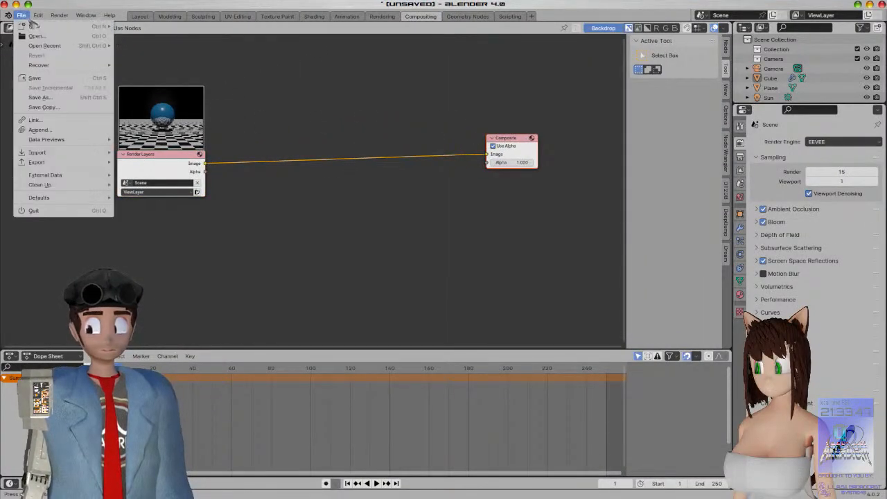
pyautogui.press('Return')
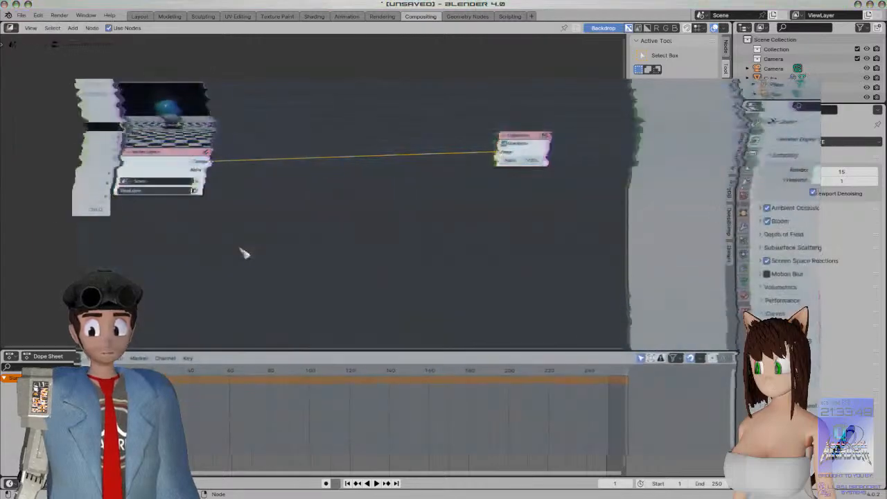
pyautogui.click(111, 184)
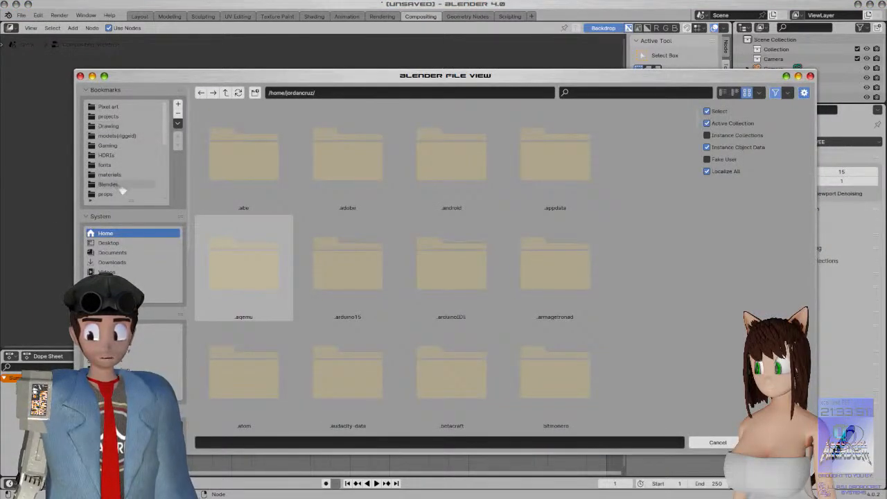
pyautogui.scroll(-3, 392, 322)
pyautogui.scroll(-10, 394, 324)
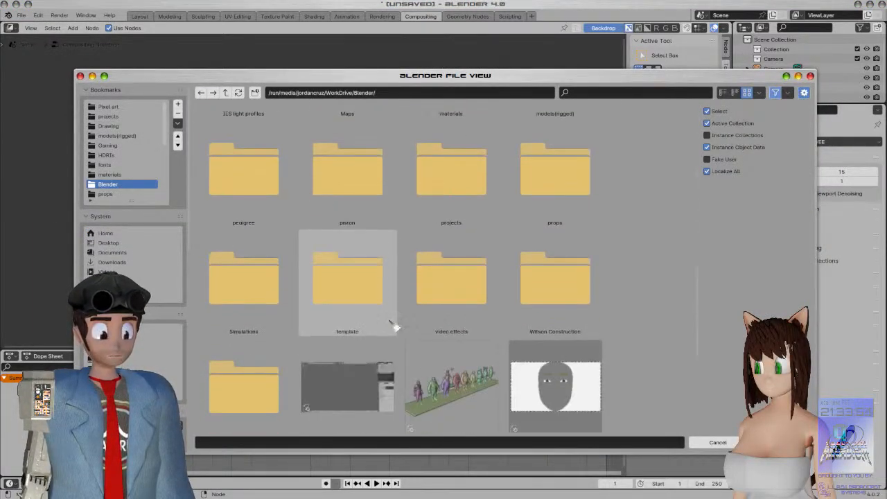
pyautogui.doubleClick(451, 294)
pyautogui.doubleClick(447, 179)
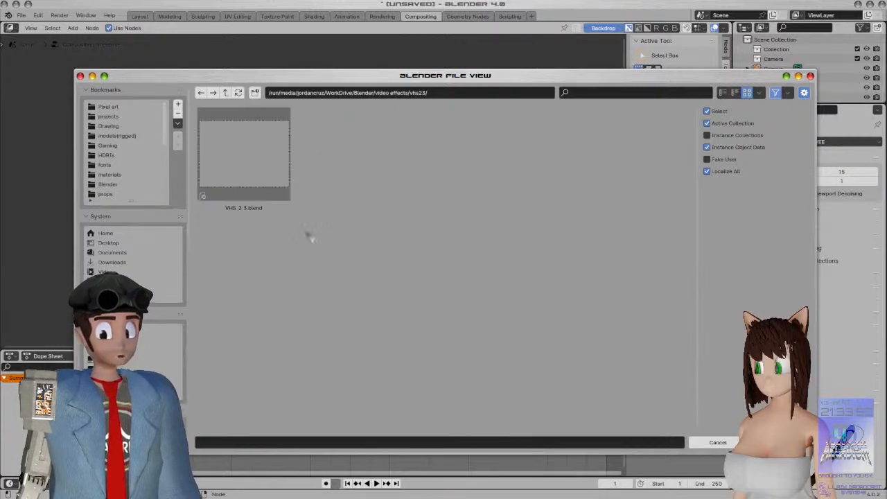
pyautogui.doubleClick(250, 166)
pyautogui.doubleClick(454, 288)
pyautogui.doubleClick(237, 153)
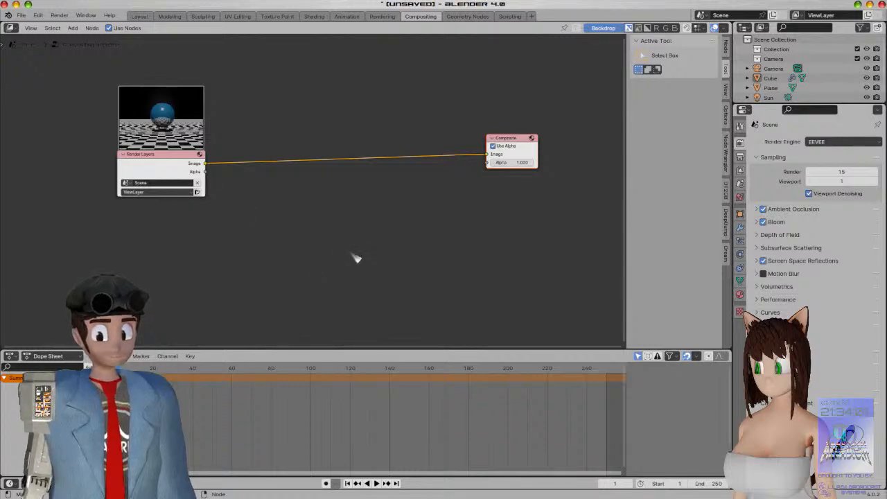
# Add the VHS_FX group node and insert it on the link between Render Layers and Composite
pyautogui.hotkey('shift', 'a')
pyautogui.moveTo(338, 382)
pyautogui.click(392, 378)
pyautogui.click(315, 267)
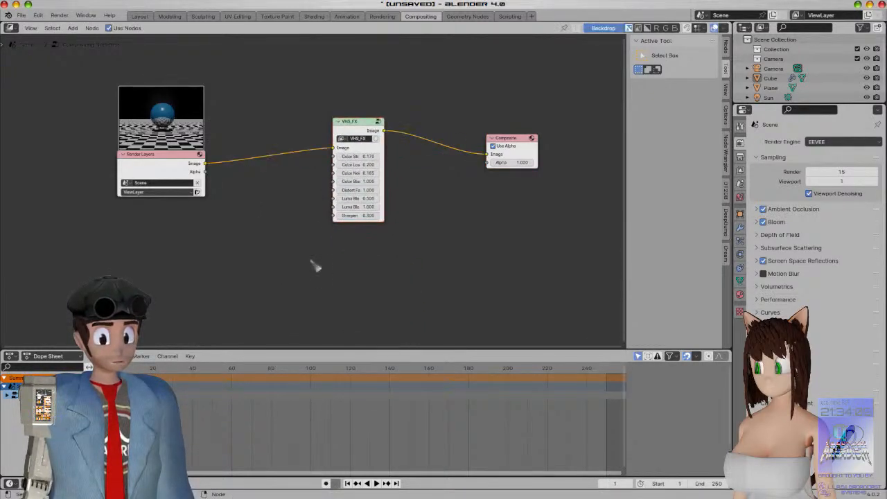
# Render the scene with the VHS effect, examine the sphere and floor in the result, and close the render window
pyautogui.scroll(1, 290, 270)
pyautogui.click(59, 15)
pyautogui.click(107, 45)
pyautogui.click(59, 14)
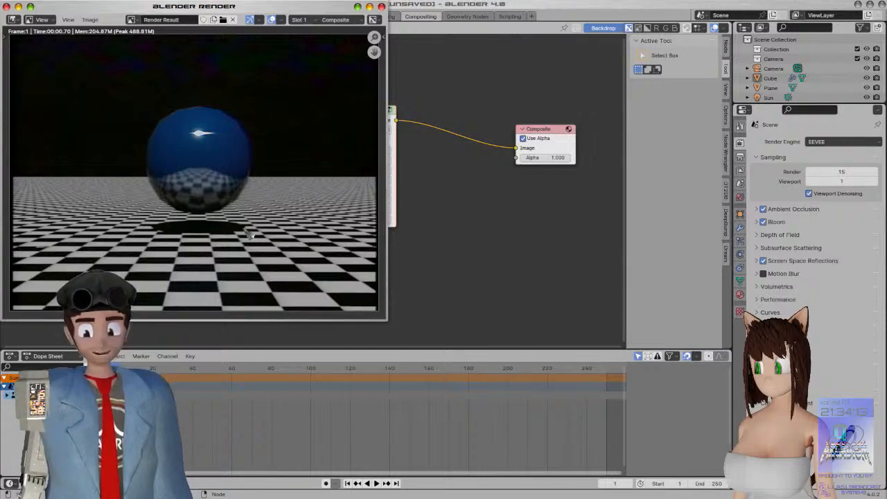
pyautogui.scroll(-3, 250, 235)
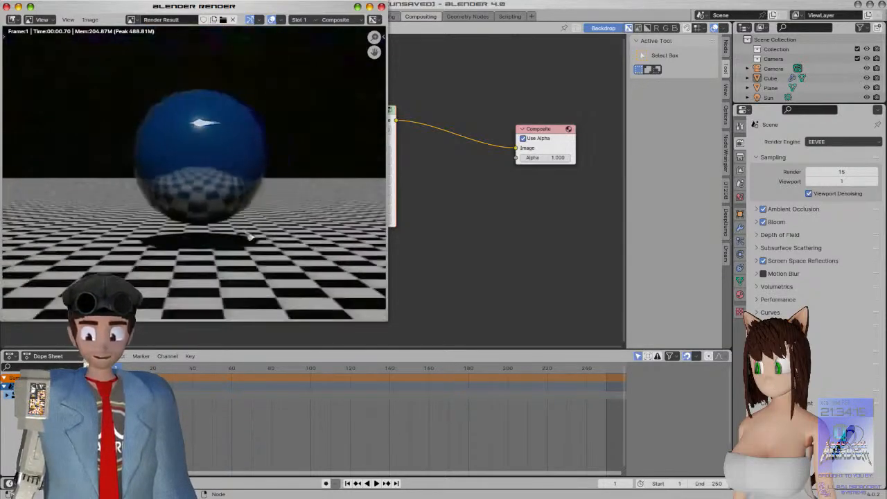
pyautogui.scroll(1, 251, 236)
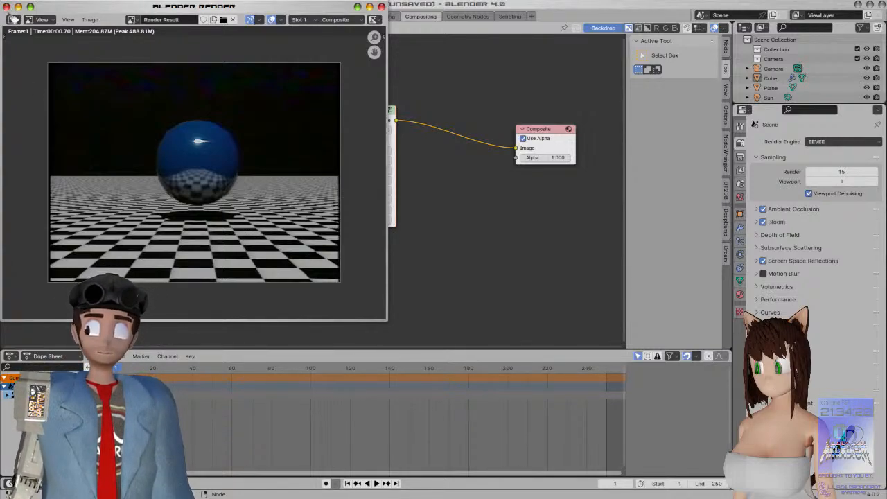
pyautogui.click(7, 7)
# Return to the sphere's shader nodes and rename its material to 90s CGI Plastic NonPBR Glossy
pyautogui.click(139, 16)
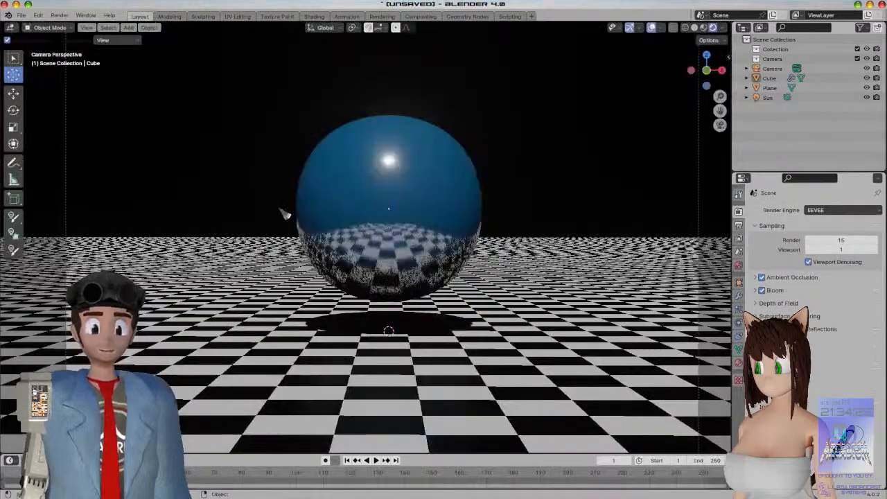
pyautogui.scroll(-4, 278, 208)
pyautogui.click(313, 16)
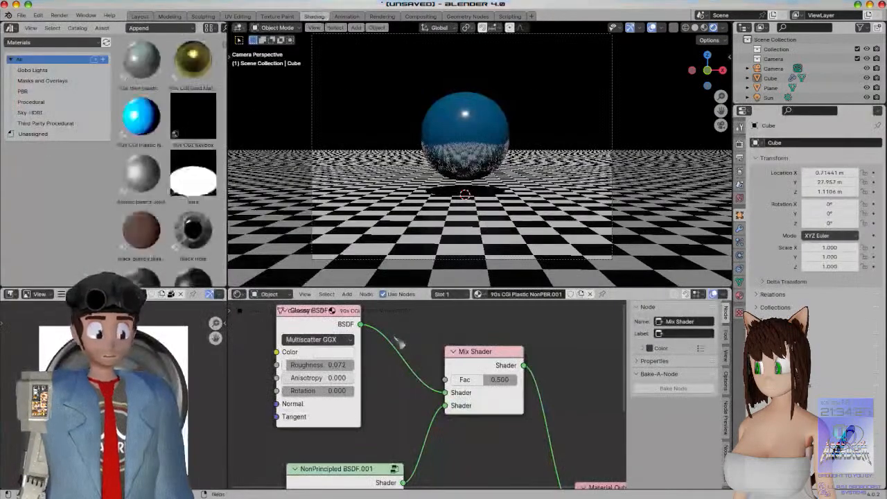
pyautogui.scroll(-5, 423, 354)
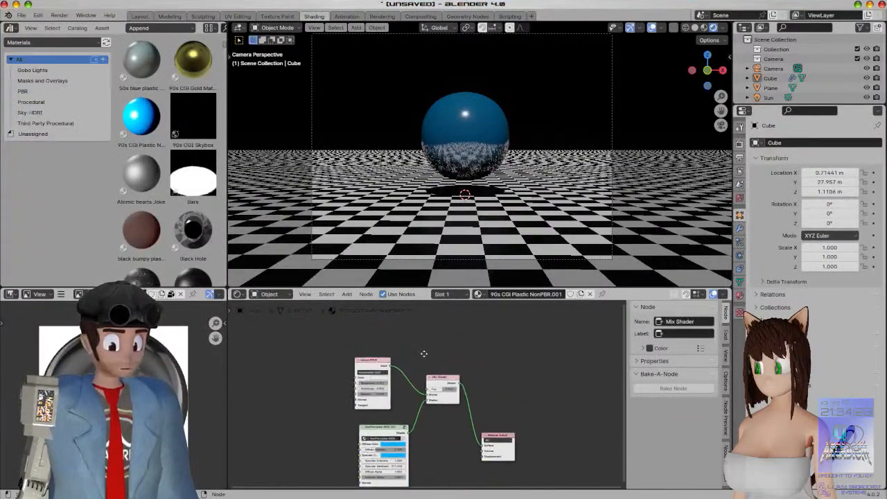
pyautogui.doubleClick(527, 294)
pyautogui.press('Right')
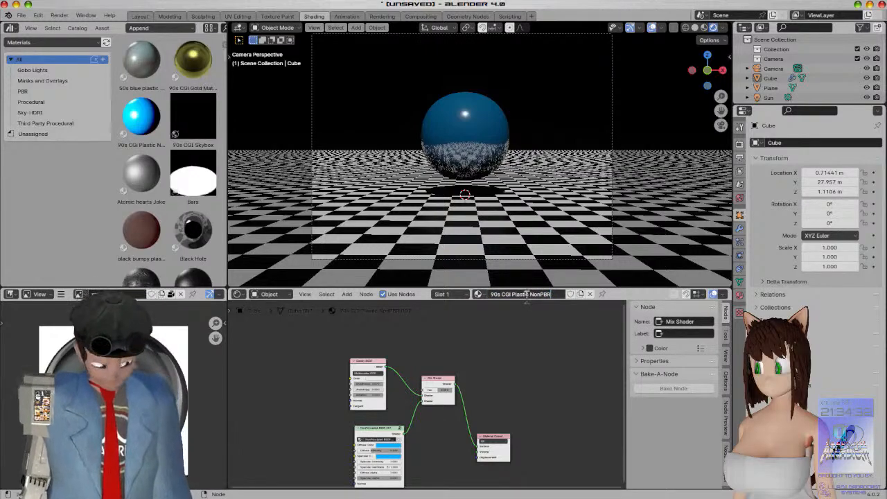
pyautogui.write('Glossy')
pyautogui.press('Return')
# Rearrange the sphere's shader nodes, moving Glossy BSDF closer to the Mix Shader and NonPrincipled BSDF.001 to the left of Glossy BSDF
pyautogui.click(466, 137)
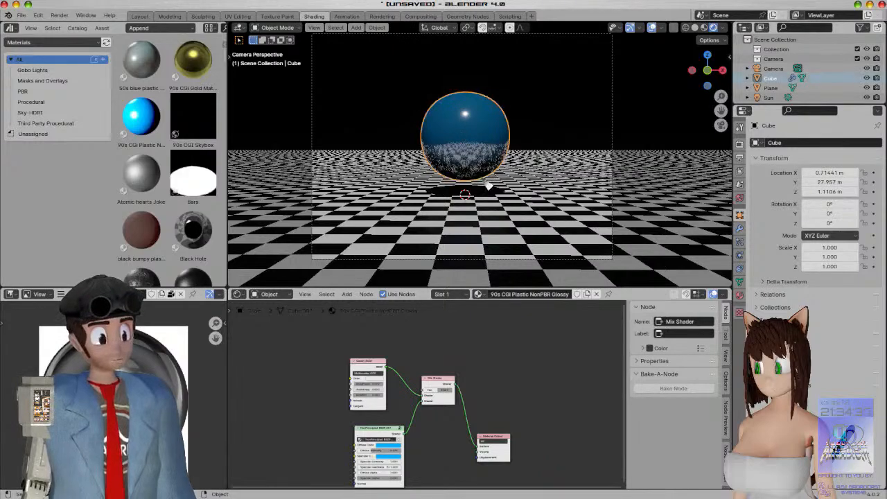
pyautogui.scroll(3, 466, 138)
pyautogui.scroll(2, 478, 350)
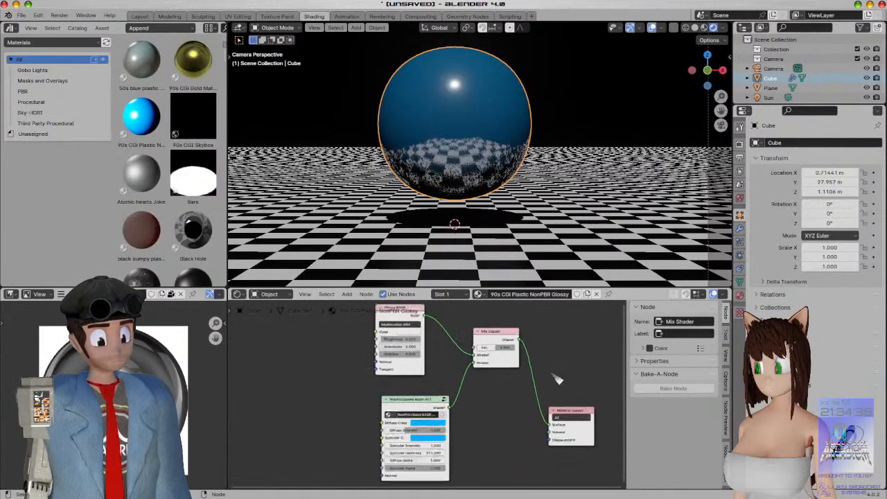
pyautogui.moveTo(510, 408); pyautogui.dragTo(512, 446, button='middle')
pyautogui.scroll(-3, 475, 194)
pyautogui.press('a')
pyautogui.press('a')
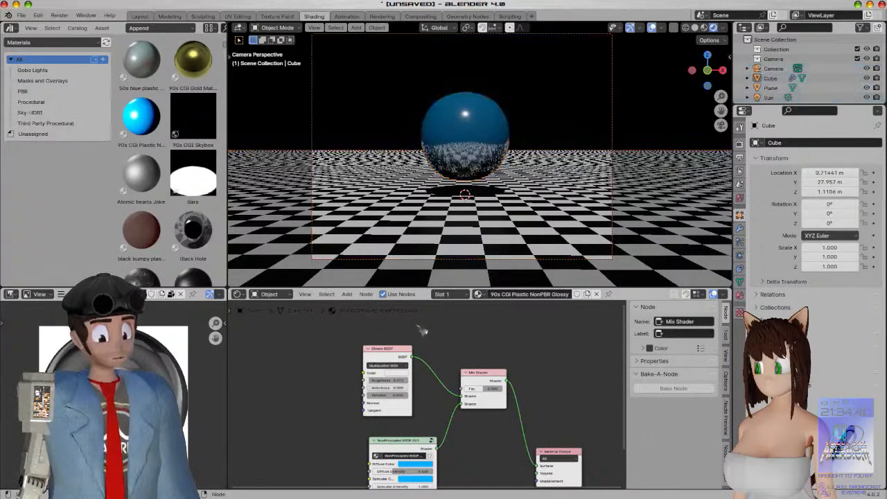
pyautogui.moveTo(400, 354); pyautogui.dragTo(422, 363)
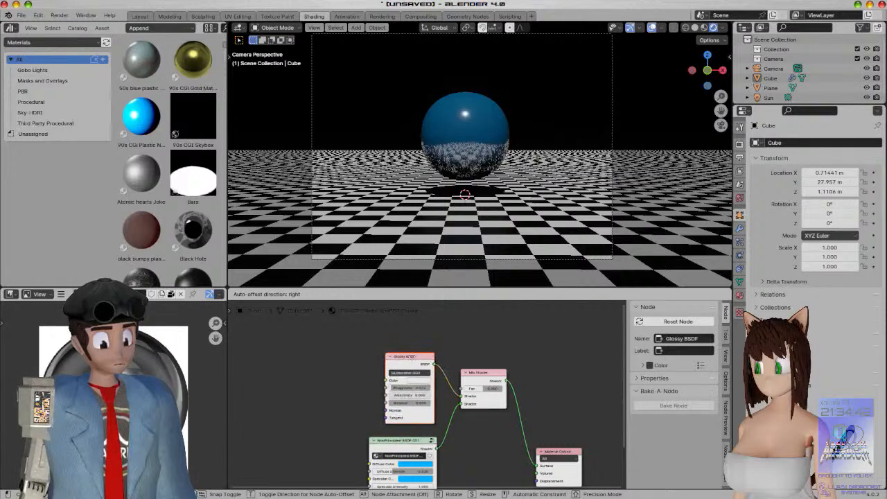
pyautogui.moveTo(401, 449); pyautogui.dragTo(321, 354)
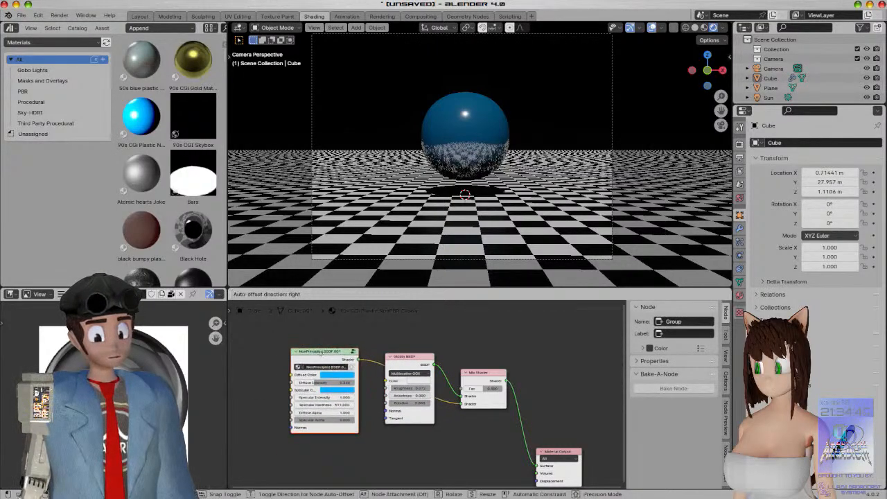
pyautogui.moveTo(350, 418); pyautogui.dragTo(352, 418)
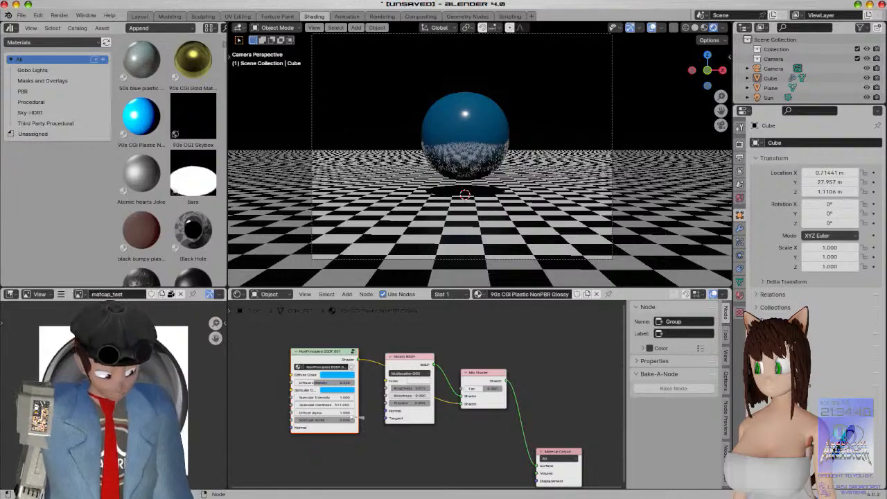
pyautogui.scroll(1, 587, 389)
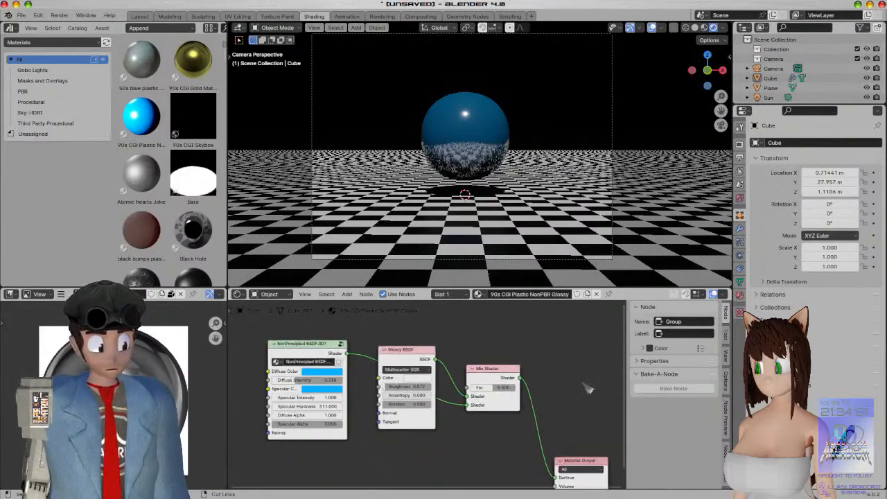
# Start saving the project and browse to the projects/Todo/Retro Style Art folder as its destination
pyautogui.hotkey('ctrl', 's')
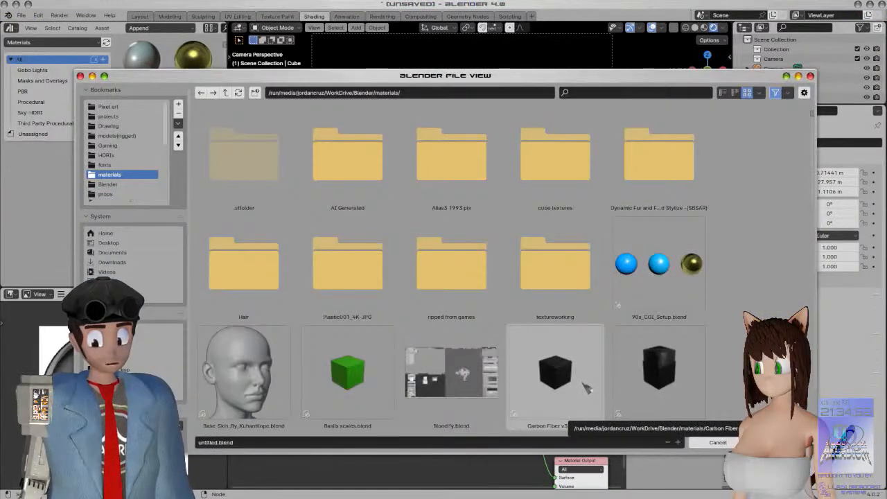
pyautogui.click(110, 116)
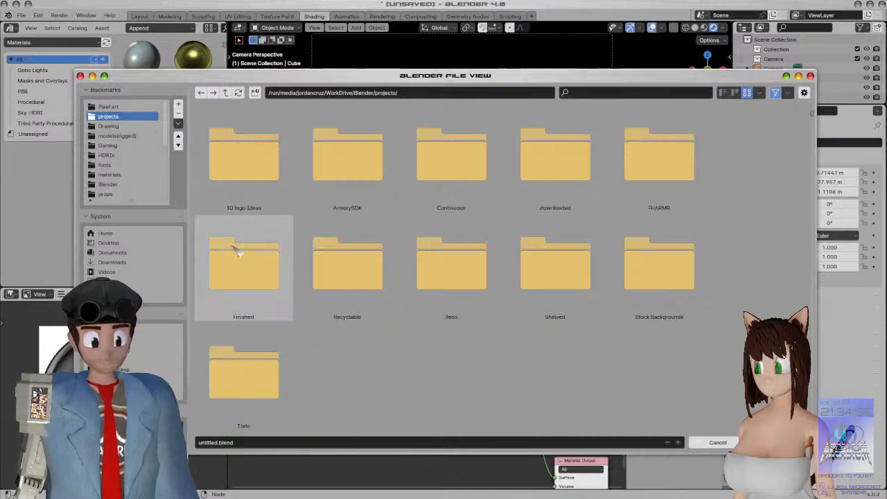
pyautogui.doubleClick(261, 380)
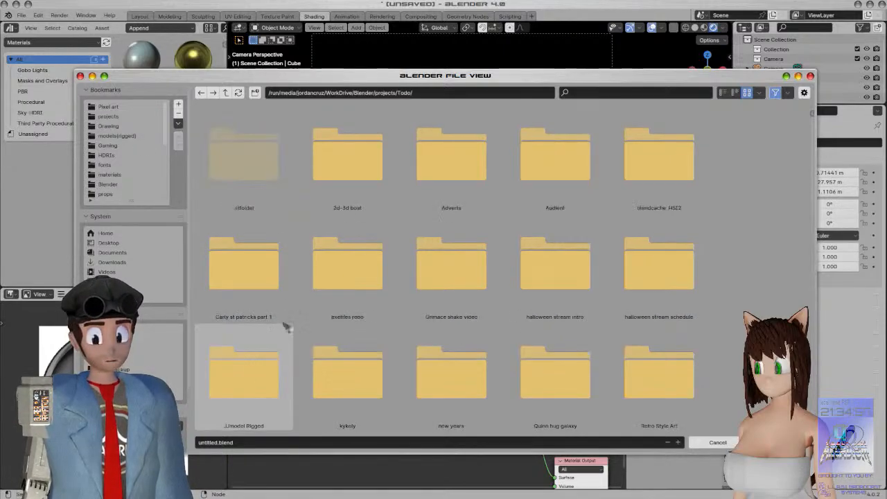
pyautogui.scroll(-5, 635, 215)
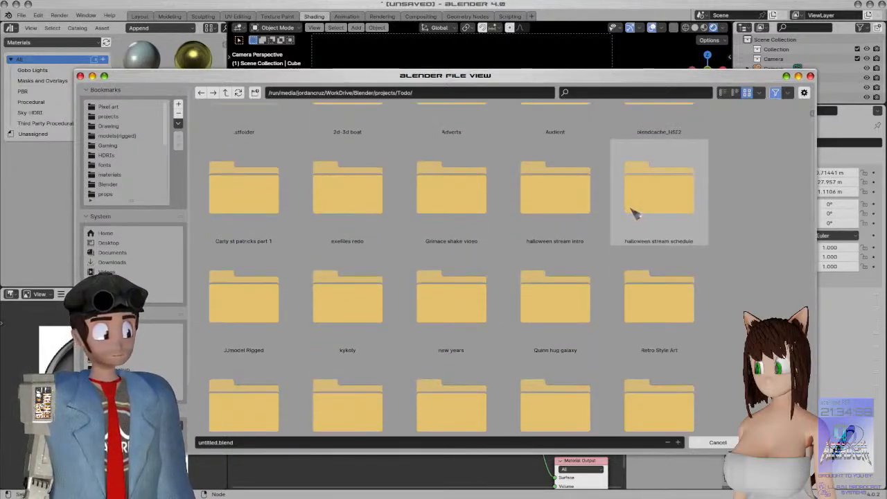
pyautogui.scroll(-5, 635, 213)
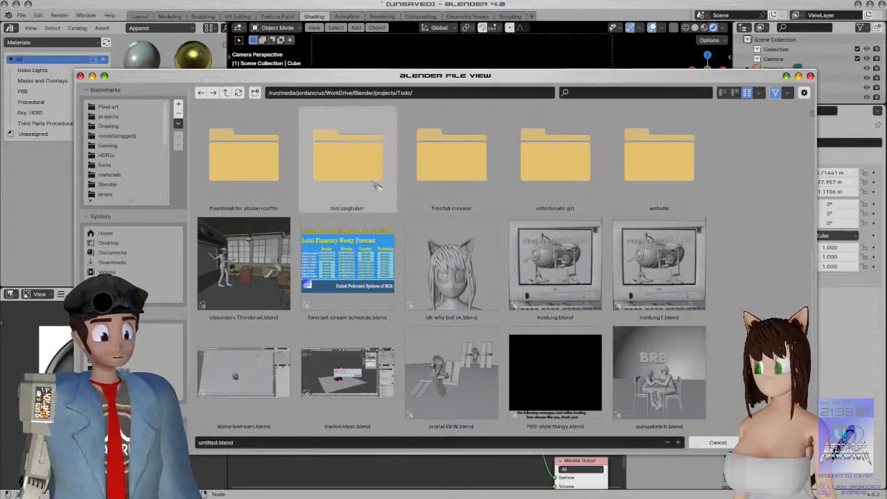
pyautogui.scroll(3, 602, 181)
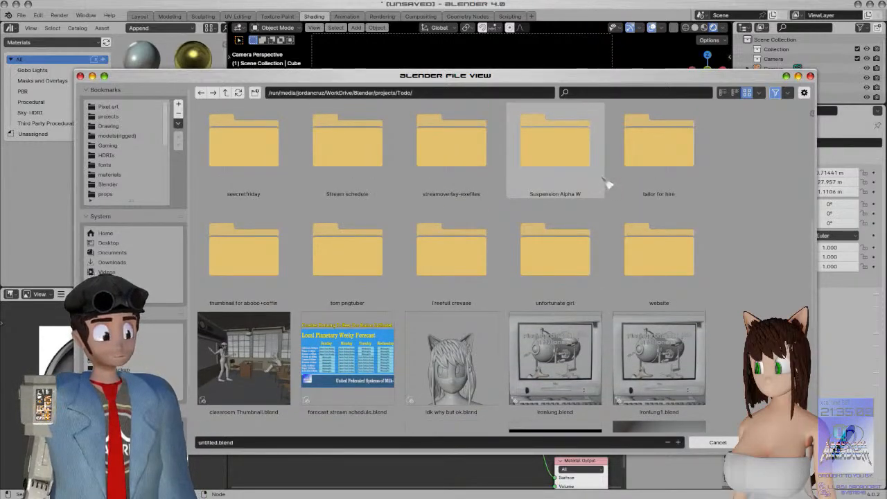
pyautogui.scroll(3, 606, 183)
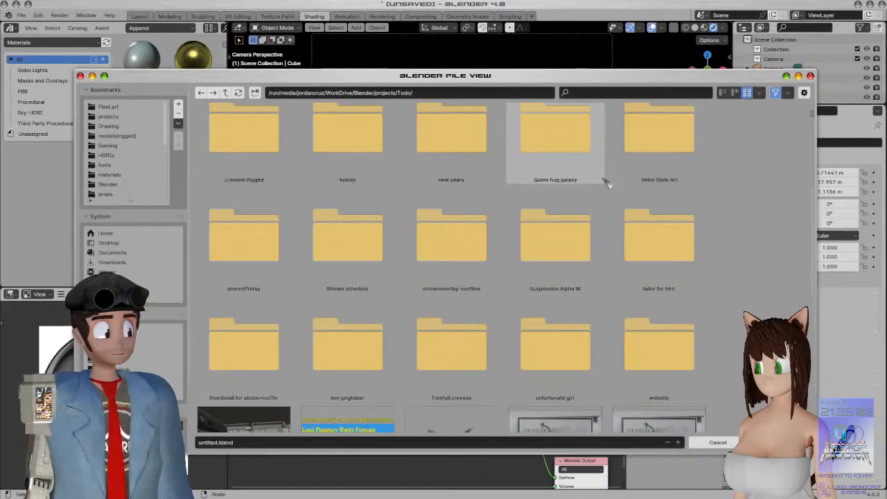
pyautogui.doubleClick(675, 148)
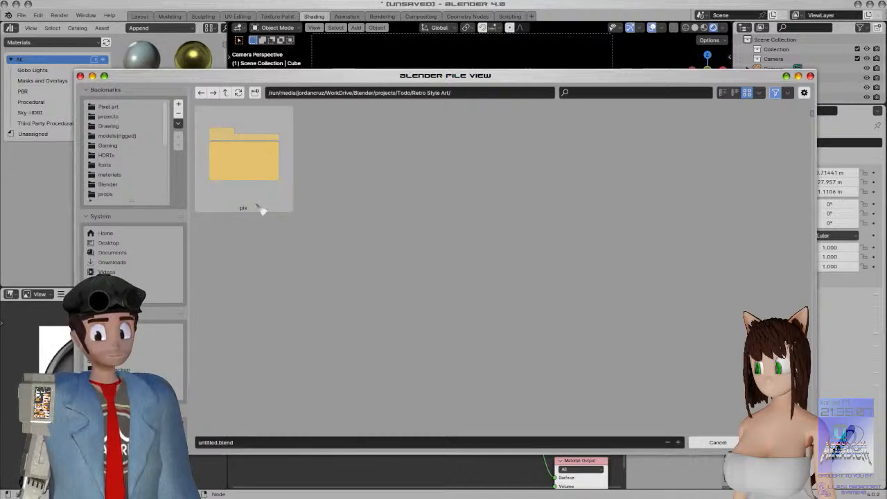
pyautogui.doubleClick(257, 168)
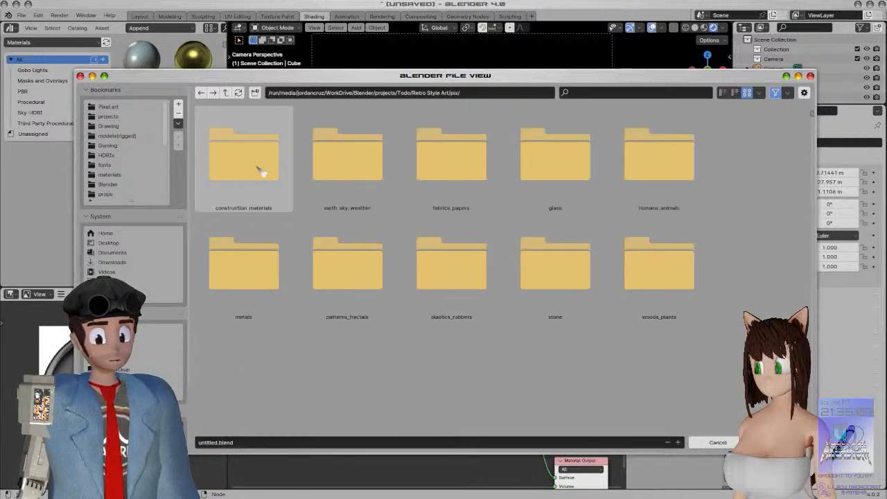
pyautogui.click(227, 93)
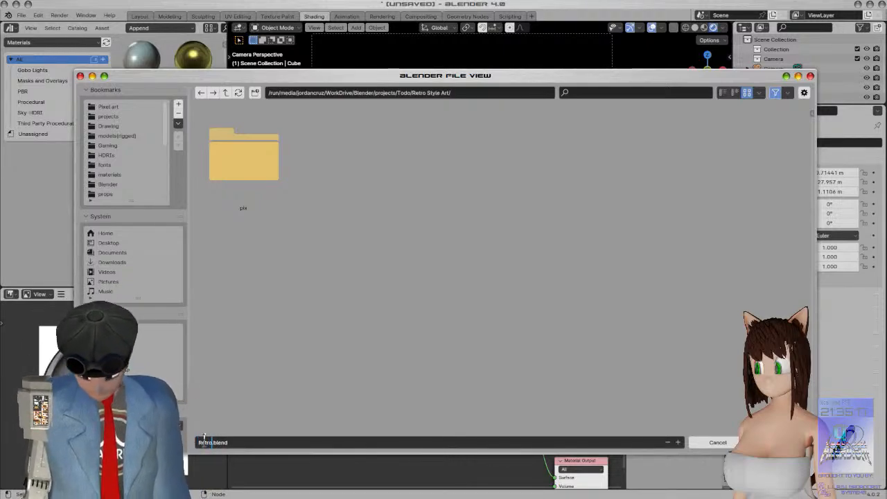
# Name the file Retro Style 1.blend and save it in the Retro Style Art folder
pyautogui.write('yle')
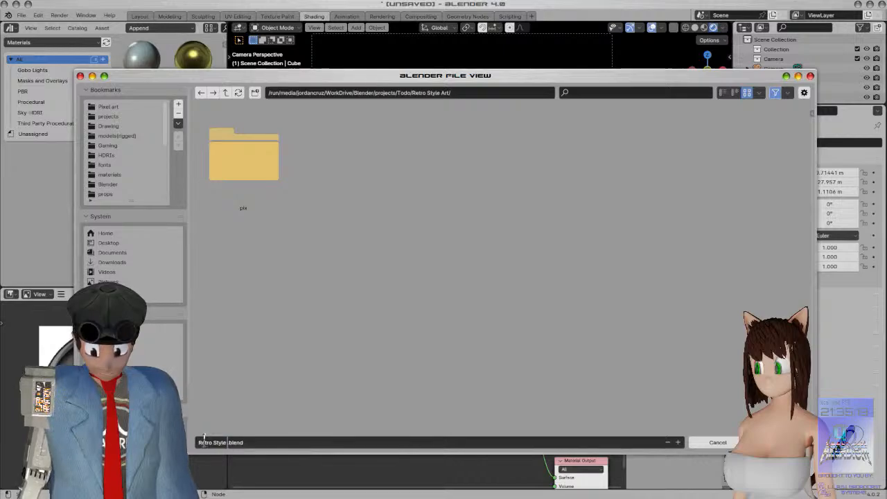
pyautogui.write(' 1')
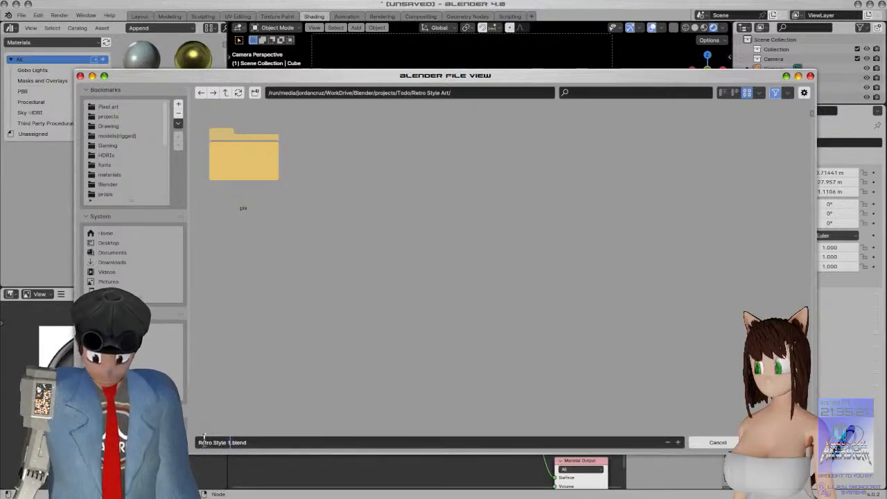
pyautogui.press('Return')
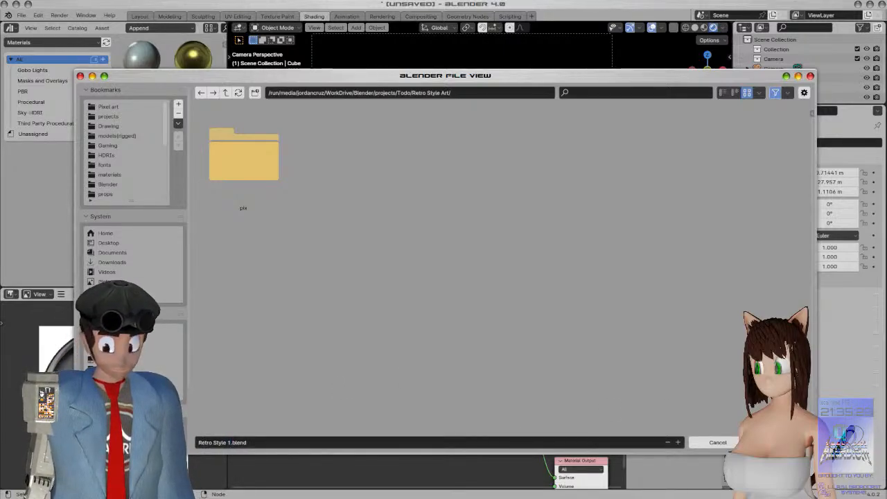
pyautogui.press('Return')
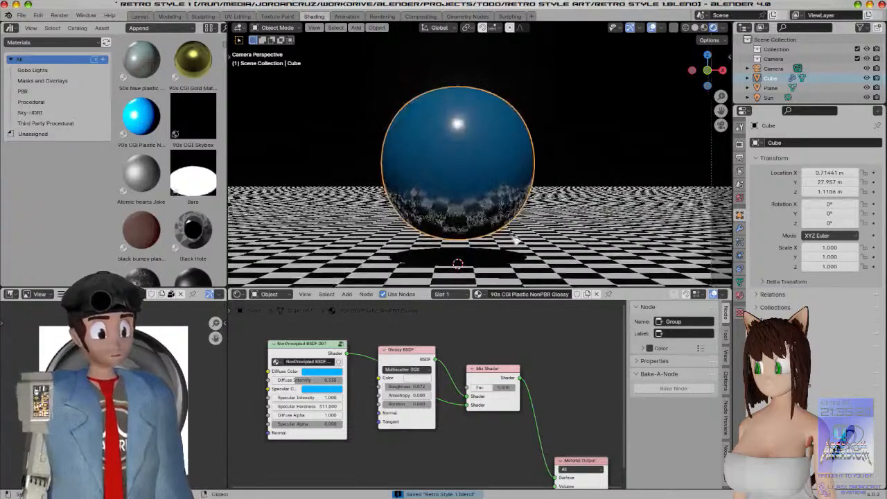
# Deselect the sphere and add a cylinder mesh at the 3D cursor below it
pyautogui.scroll(-4, 516, 239)
pyautogui.hotkey('alt', 'a')
pyautogui.hotkey('shift', 'a')
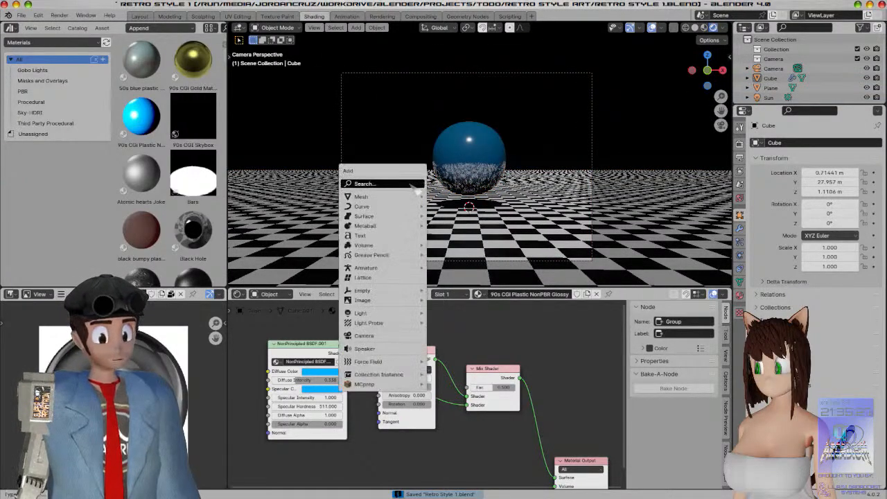
pyautogui.moveTo(398, 198)
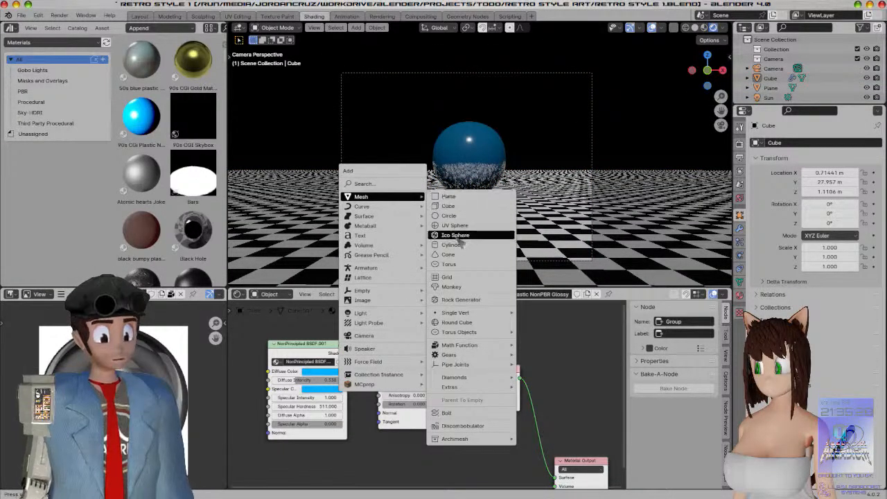
pyautogui.click(459, 246)
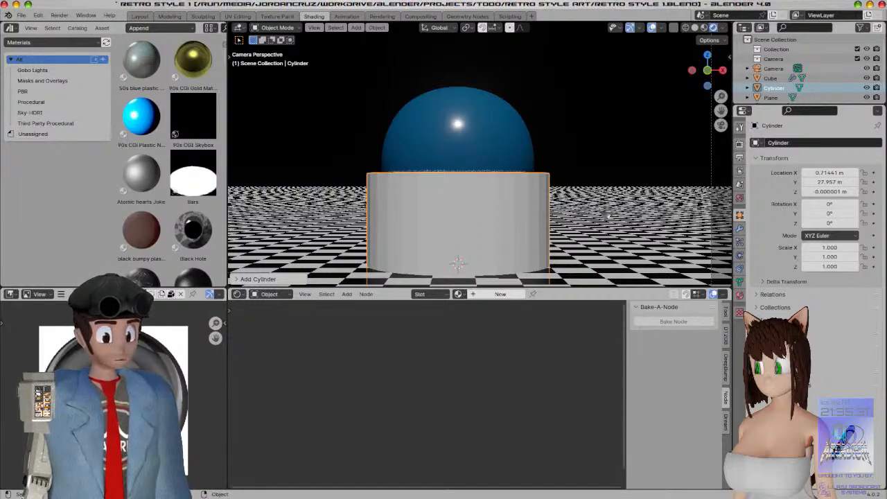
# Scale the cylinder to about 0.43 in X and Y and 0.764 in Z, and move it above the floor to the sphere's left
pyautogui.press('s')
pyautogui.hotkey('shift', 'z')
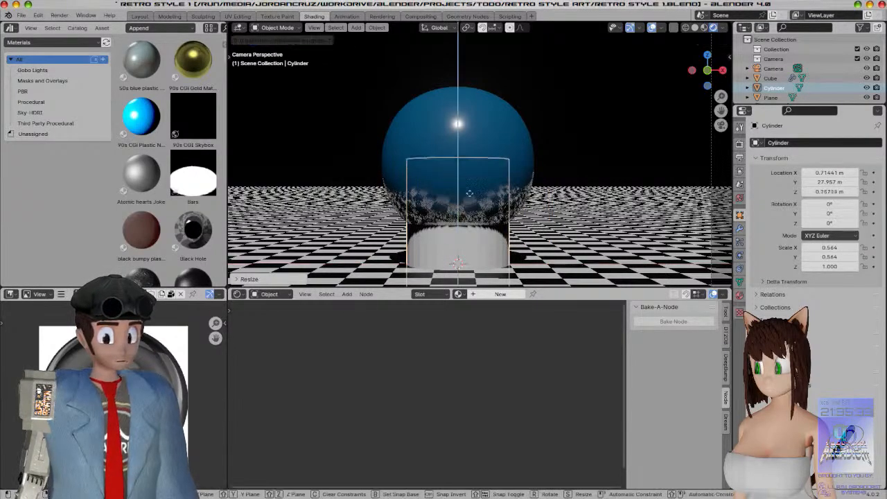
pyautogui.click(399, 152)
pyautogui.scroll(-3, 589, 176)
pyautogui.press('s')
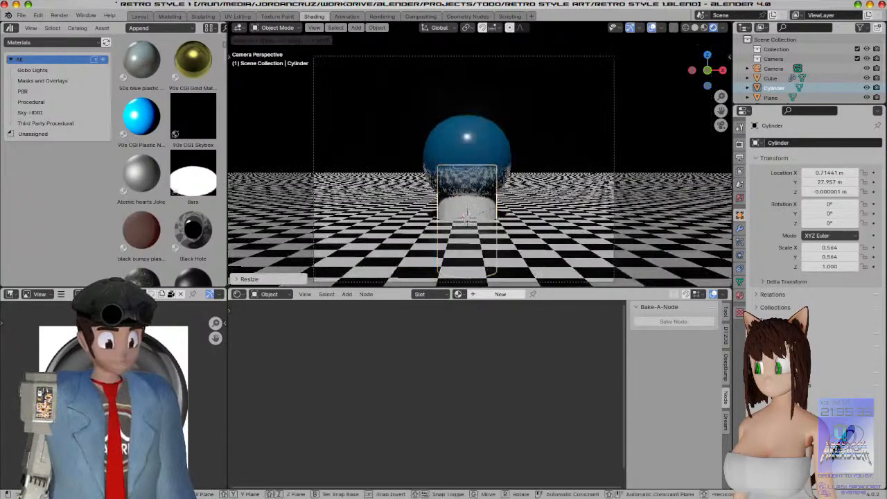
pyautogui.click(562, 192)
pyautogui.press('g')
pyautogui.click(460, 112)
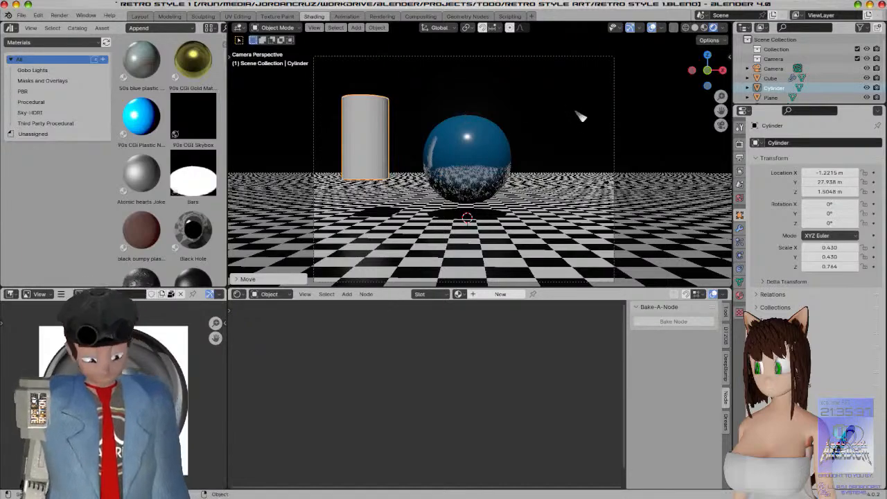
# Tilt the cylinder freely to a rotation of about 25° in X, 30° in Y and 20° in Z
pyautogui.press('r')
pyautogui.click(551, 225)
pyautogui.press('r')
pyautogui.press('r')
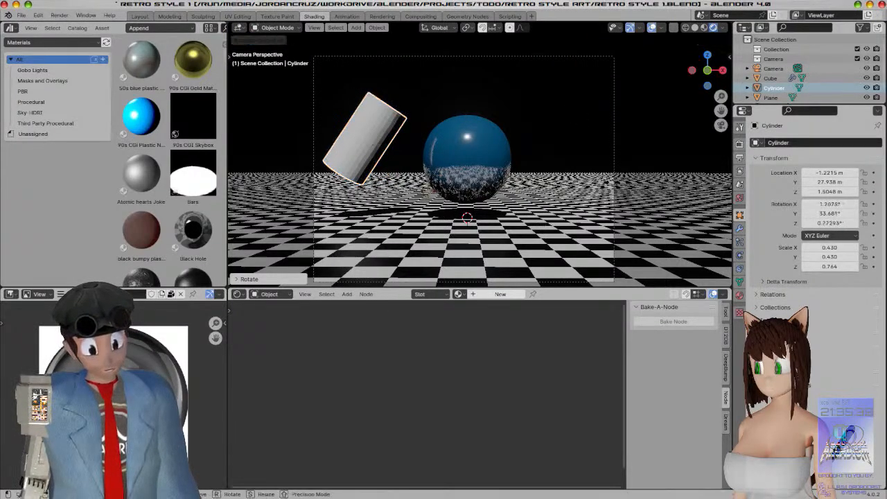
pyautogui.click(438, 213)
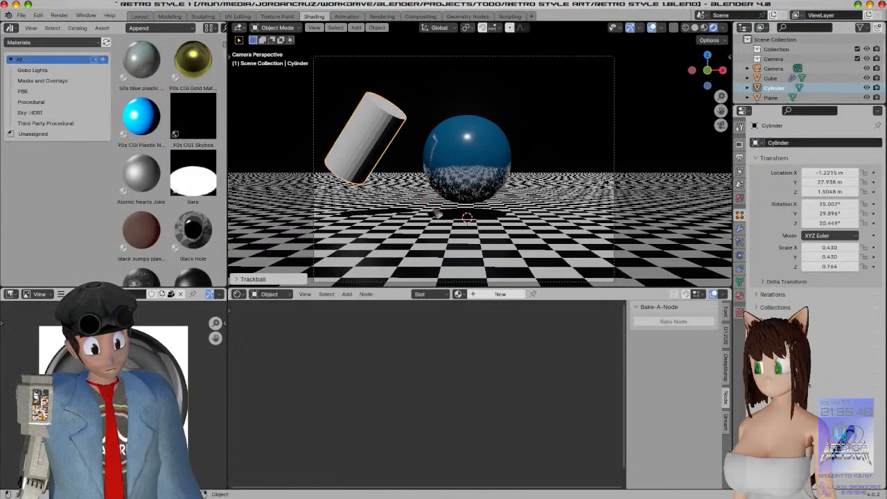
# Assign 90s CGI Plastic NonPBR to the cylinder, make it a single-user copy and rename it 90s CGI Plastic NonPBR 2
pyautogui.click(458, 295)
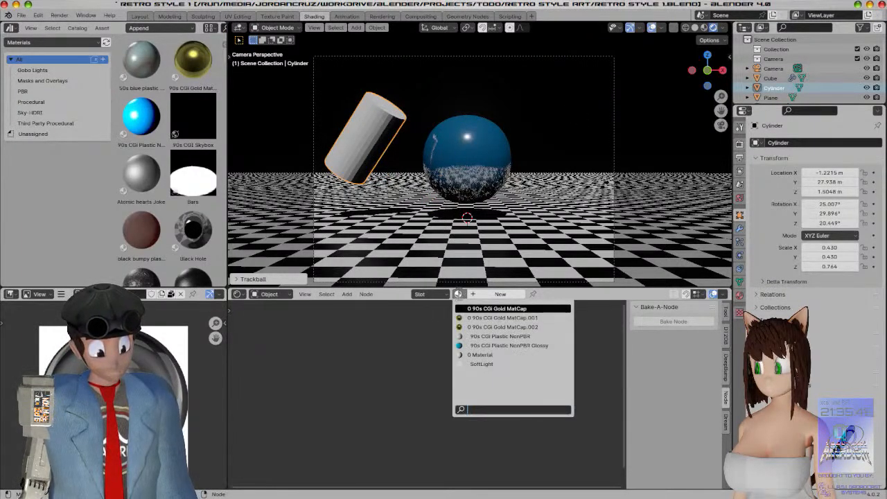
pyautogui.click(504, 336)
pyautogui.keyDown('shift'); pyautogui.moveTo(450, 197); pyautogui.dragTo(478, 195, button='middle'); pyautogui.keyUp('shift')
pyautogui.click(581, 295)
pyautogui.doubleClick(545, 295)
pyautogui.click(556, 294)
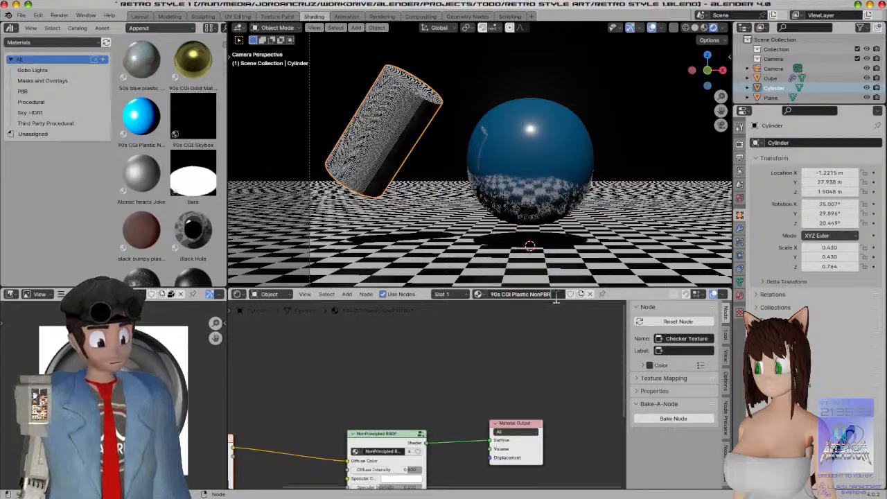
pyautogui.write('2')
pyautogui.press('Return')
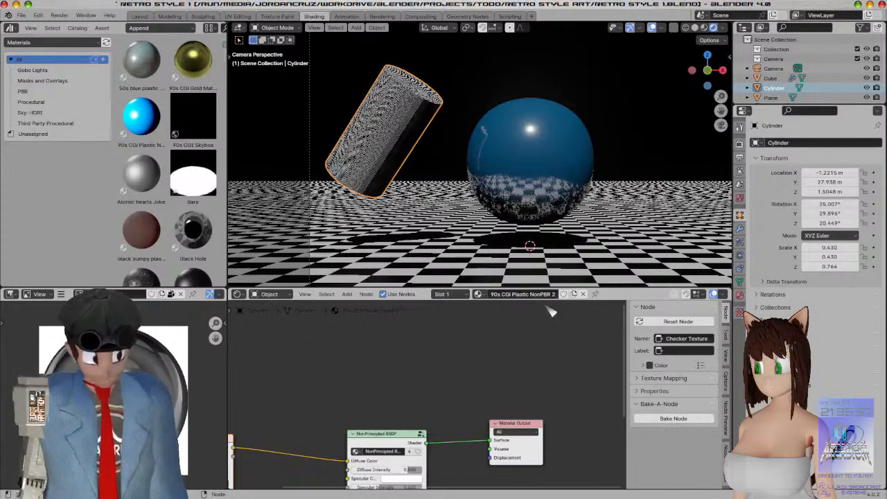
# Delete the Checker Texture node from the cylinder's material and shade the cylinder smooth
pyautogui.press('Home')
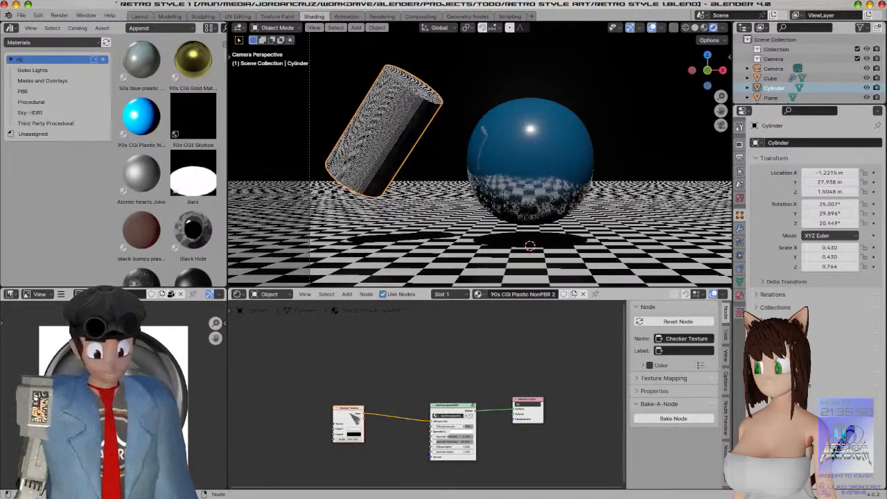
pyautogui.press('x')
pyautogui.scroll(4, 383, 379)
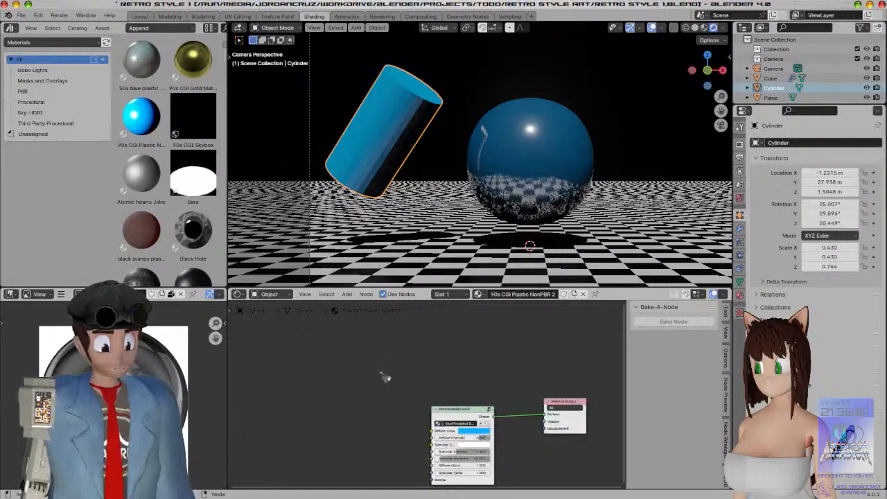
pyautogui.rightClick(372, 115)
pyautogui.click(324, 124)
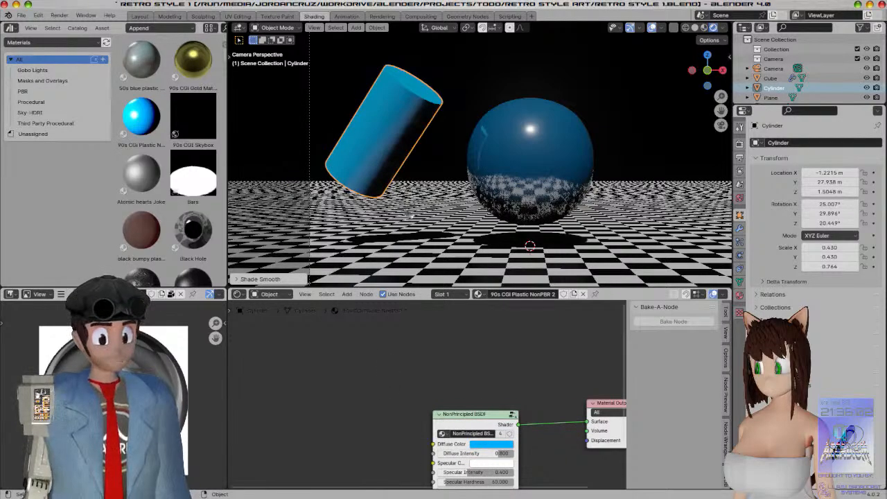
# Shift the NonPrincipled BSDF node slightly upward and connect a new Image Texture node's Color to its Diffuse Color
pyautogui.scroll(5, 411, 214)
pyautogui.scroll(-4, 412, 212)
pyautogui.keyDown('shift'); pyautogui.moveTo(441, 205); pyautogui.dragTo(518, 190, button='middle'); pyautogui.keyUp('shift')
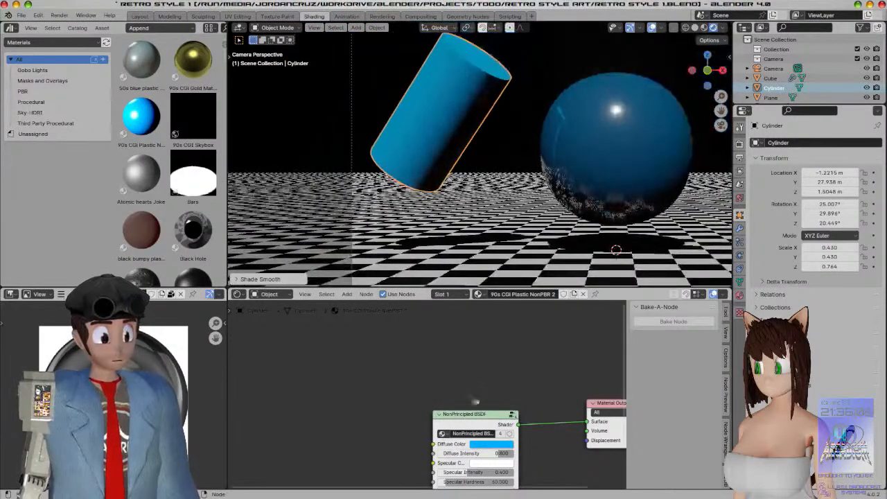
pyautogui.moveTo(463, 390); pyautogui.dragTo(374, 334, button='middle')
pyautogui.moveTo(389, 362); pyautogui.dragTo(385, 345)
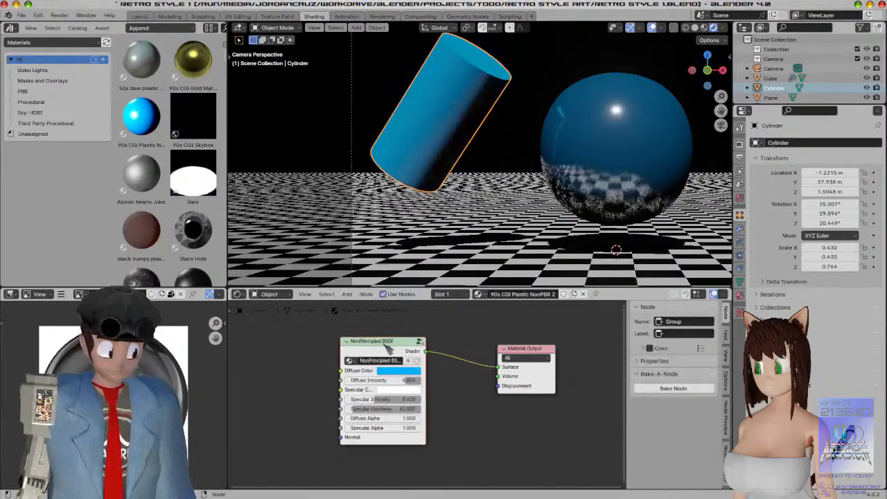
pyautogui.moveTo(289, 383); pyautogui.dragTo(387, 398, button='middle')
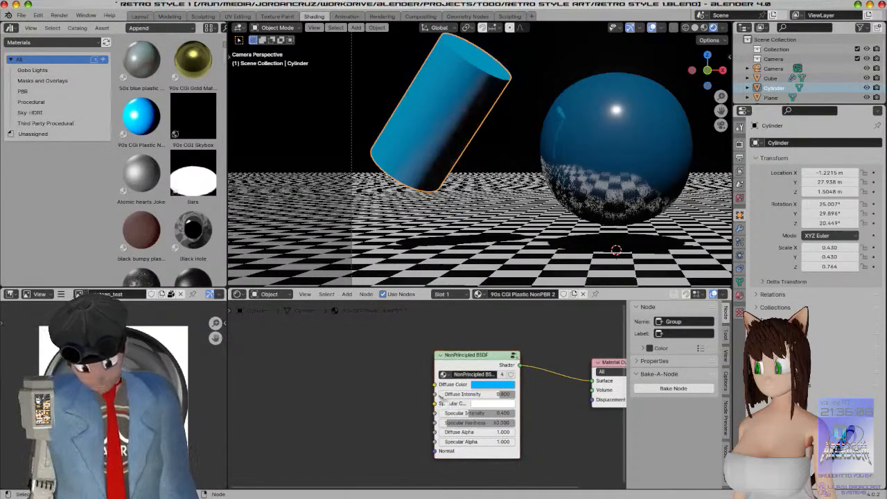
pyautogui.moveTo(435, 403); pyautogui.dragTo(318, 374)
pyautogui.write('texture')
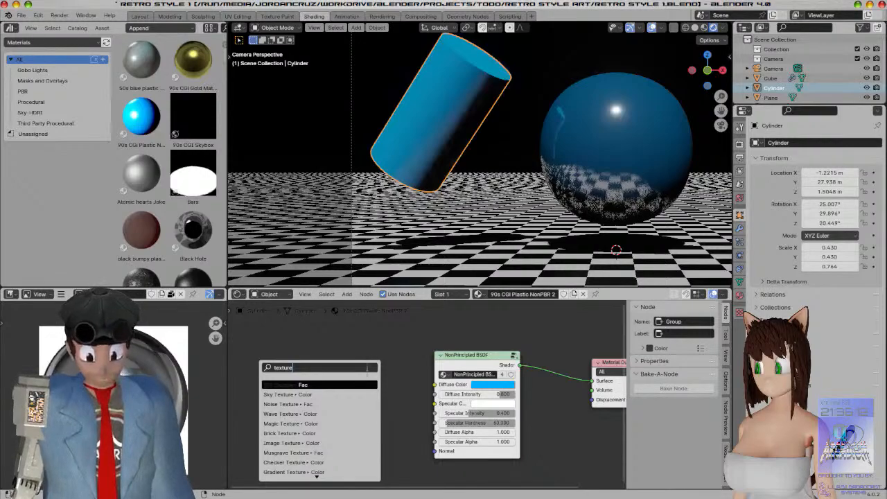
pyautogui.click(311, 442)
pyautogui.click(318, 413)
# Start loading an image into the Image Texture node and browse to the Retro Style Art/pix folder
pyautogui.click(354, 373)
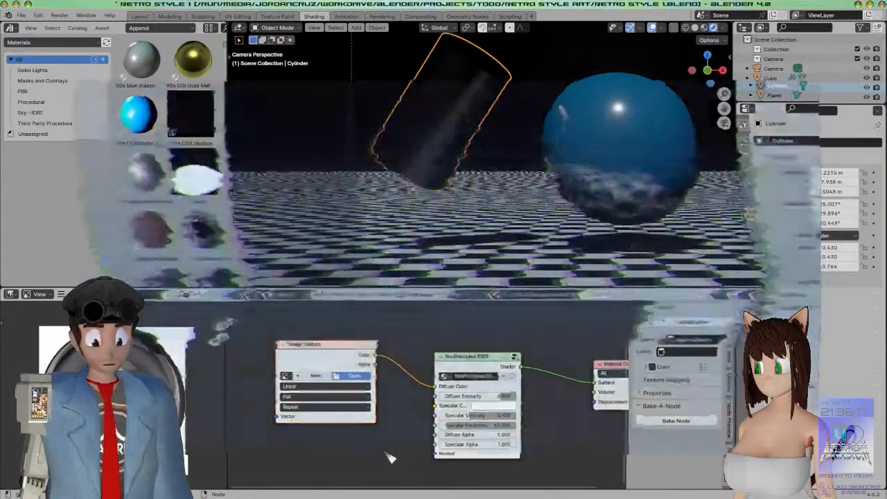
pyautogui.doubleClick(251, 206)
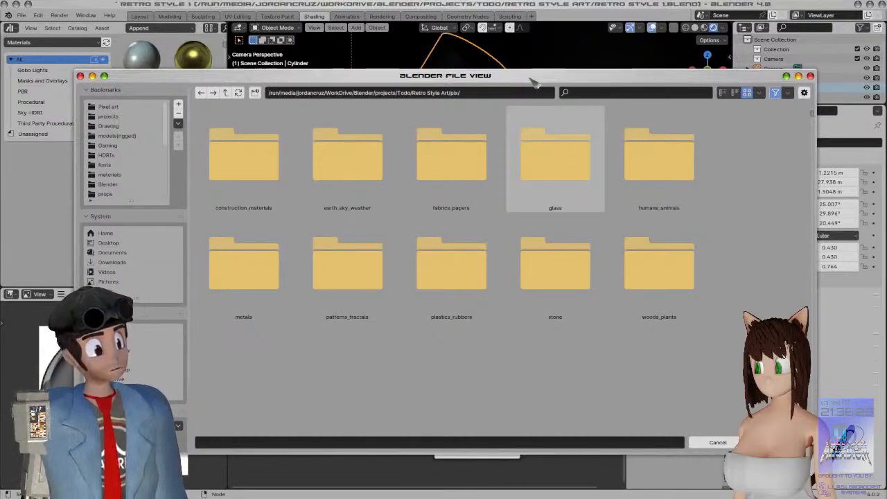
pyautogui.moveTo(535, 82); pyautogui.dragTo(496, 104)
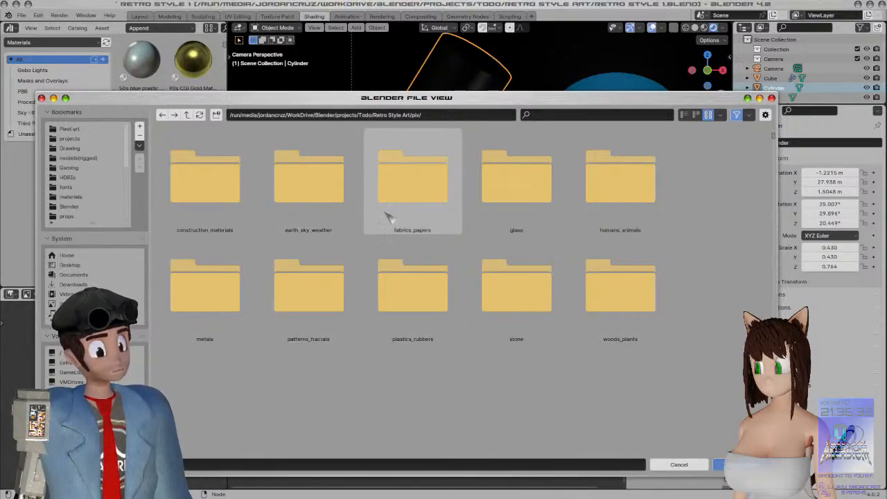
# Examine the texture images in the construction_materials folder, and return to the pix folder
pyautogui.doubleClick(232, 194)
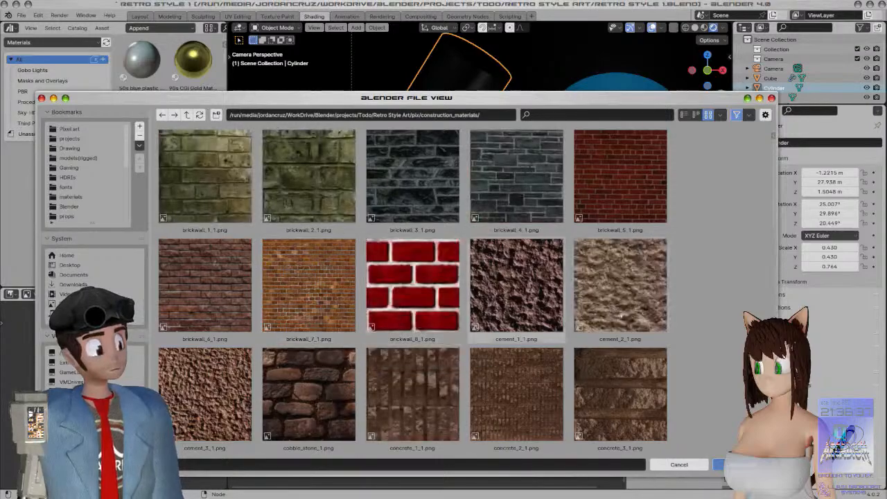
pyautogui.scroll(-2, 727, 288)
pyautogui.scroll(-3, 727, 287)
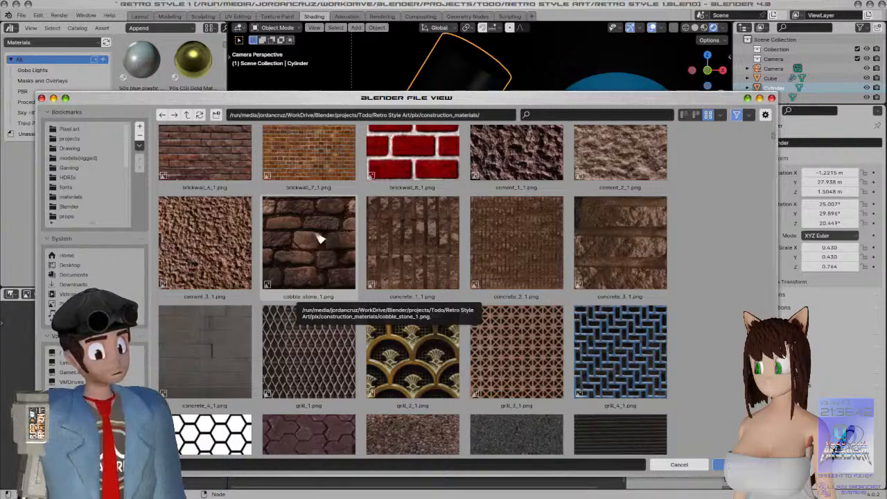
pyautogui.scroll(-1, 329, 251)
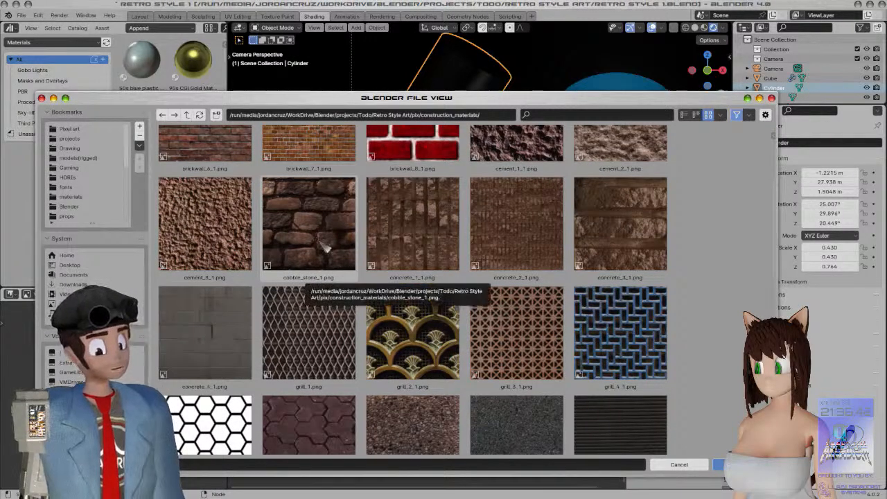
pyautogui.scroll(-10, 324, 247)
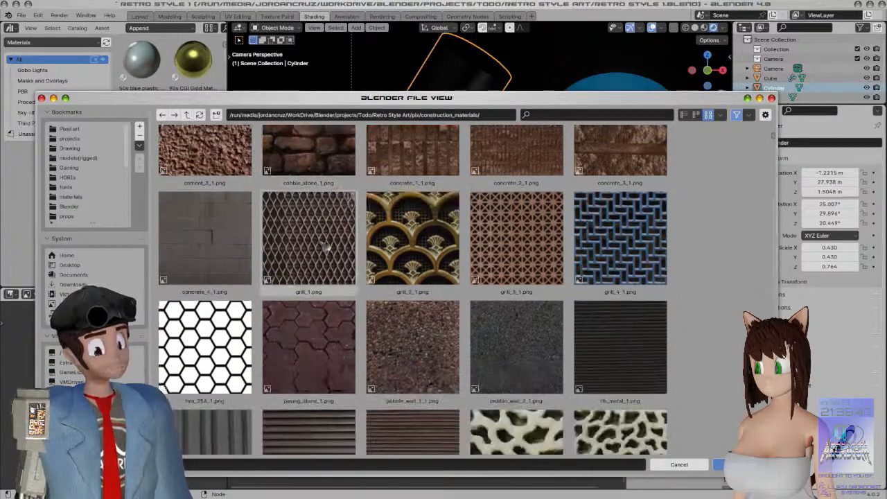
pyautogui.scroll(-6, 324, 247)
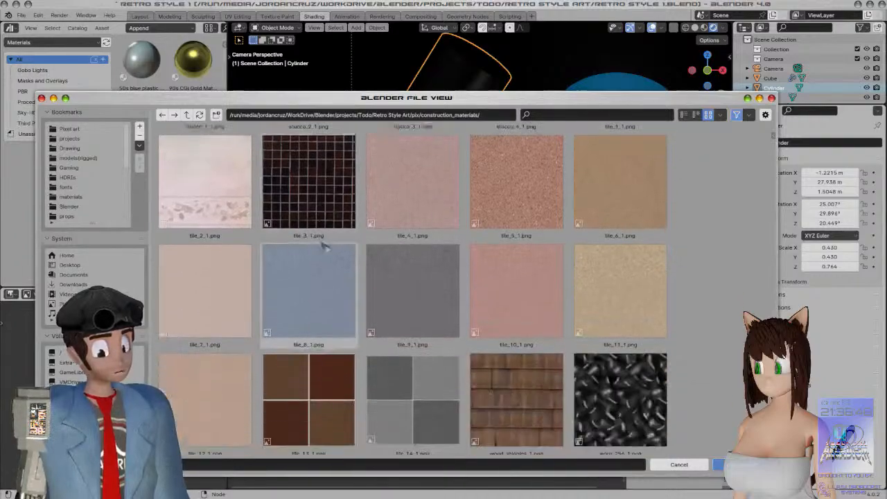
pyautogui.click(187, 115)
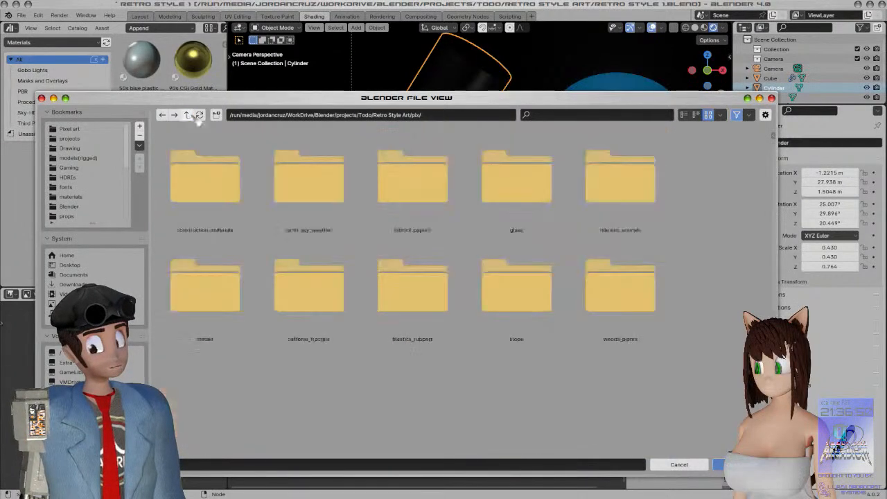
# Look through the images in the earth_sky_weather folder, and go back to the pix folder
pyautogui.click(308, 178)
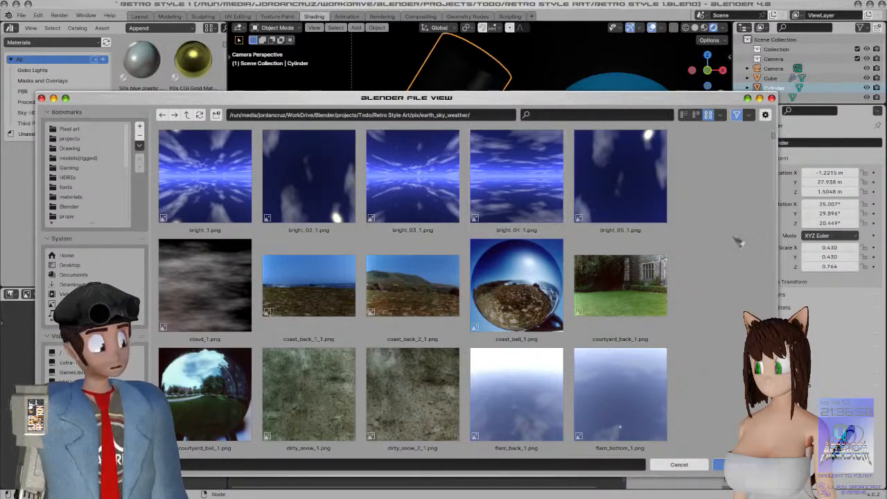
pyautogui.scroll(-3, 731, 237)
pyautogui.scroll(-4, 739, 241)
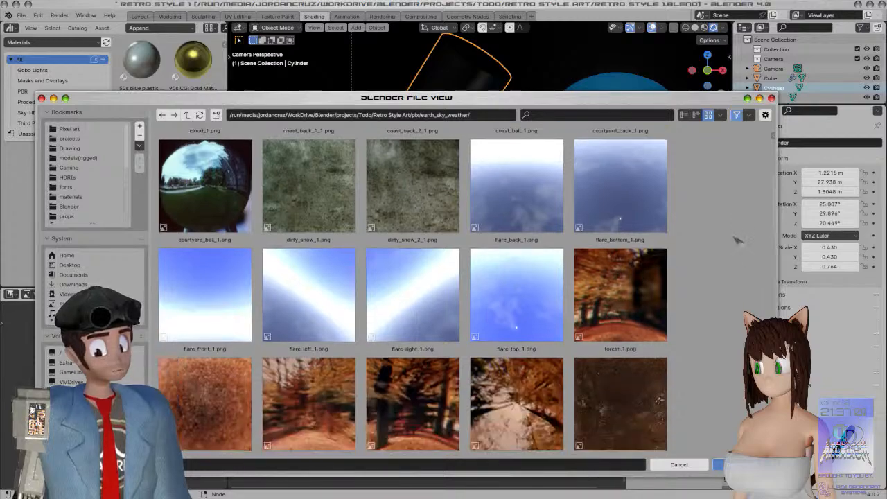
pyautogui.scroll(-10, 739, 241)
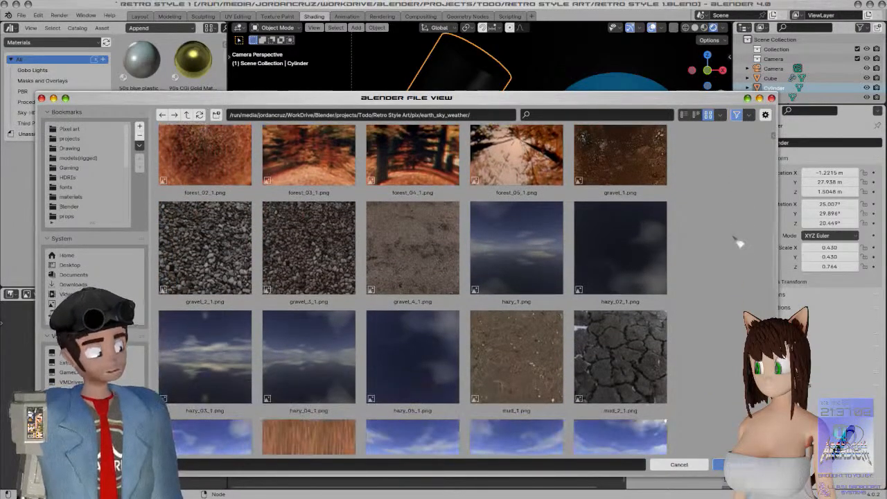
pyautogui.scroll(-4, 738, 241)
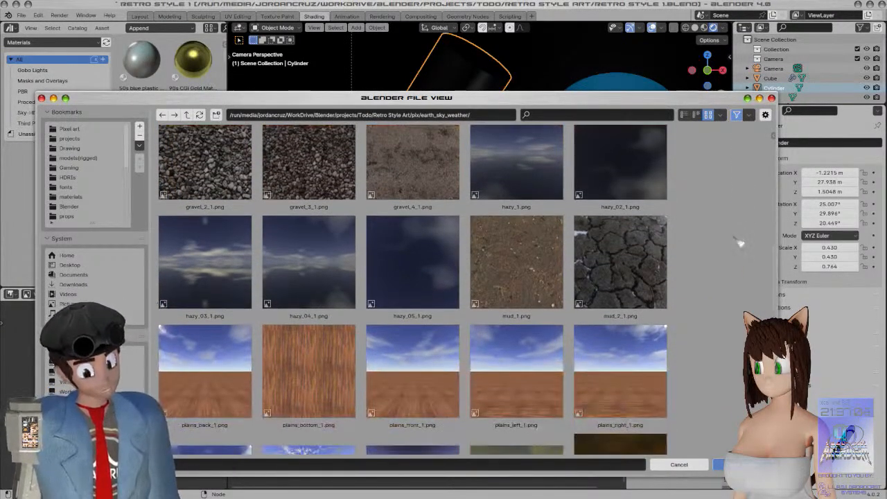
pyautogui.scroll(-2, 739, 241)
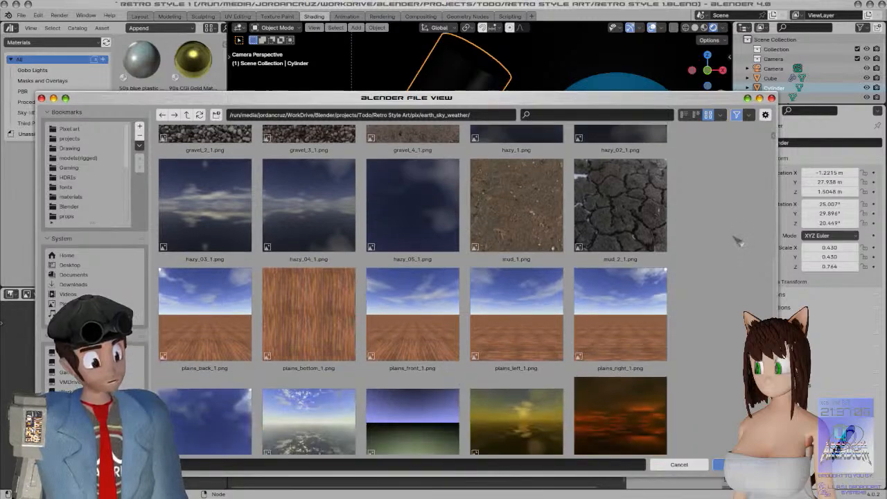
pyautogui.scroll(-4, 738, 242)
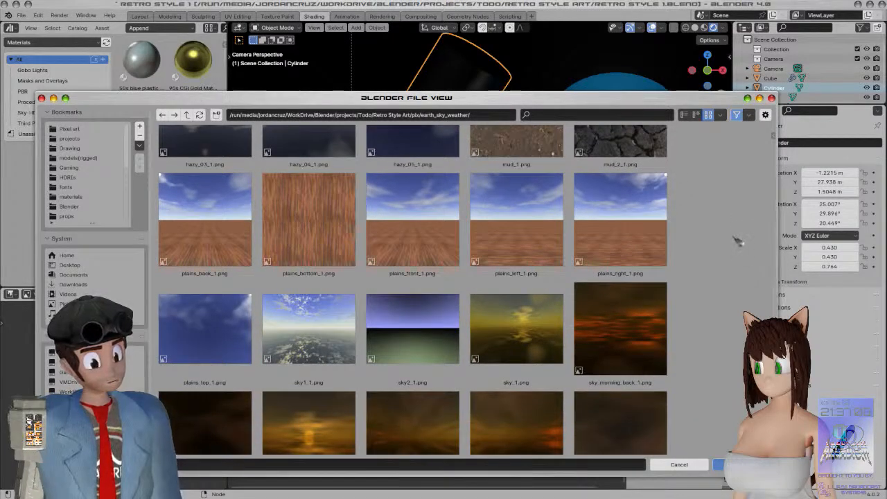
pyautogui.scroll(-2, 739, 241)
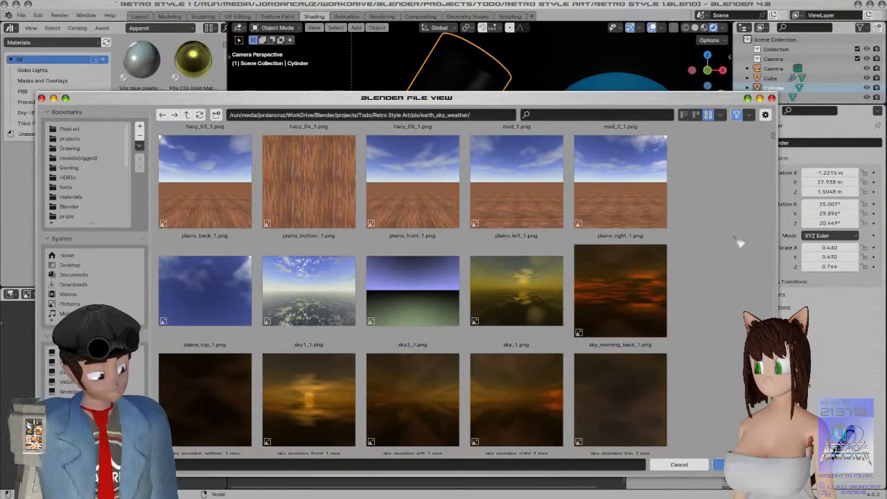
pyautogui.click(189, 115)
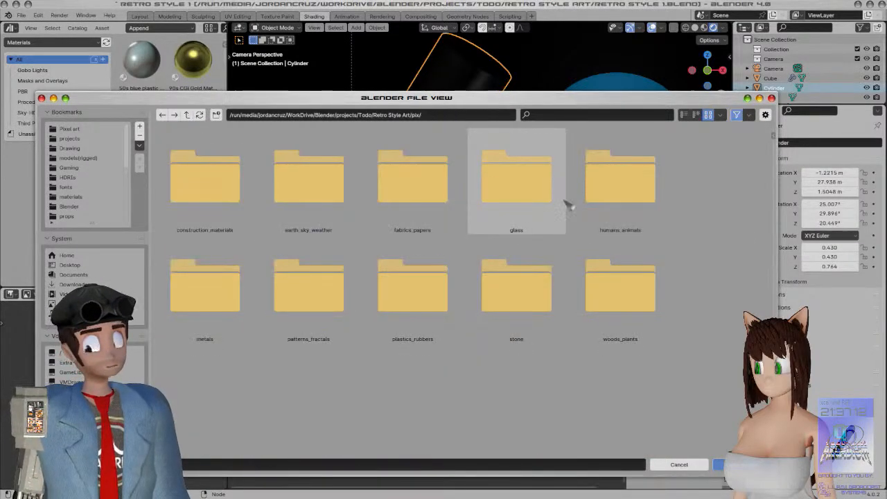
# Look through the texture images in the humans_animals and fabrics_papers folders, and return to the pix folder
pyautogui.doubleClick(623, 204)
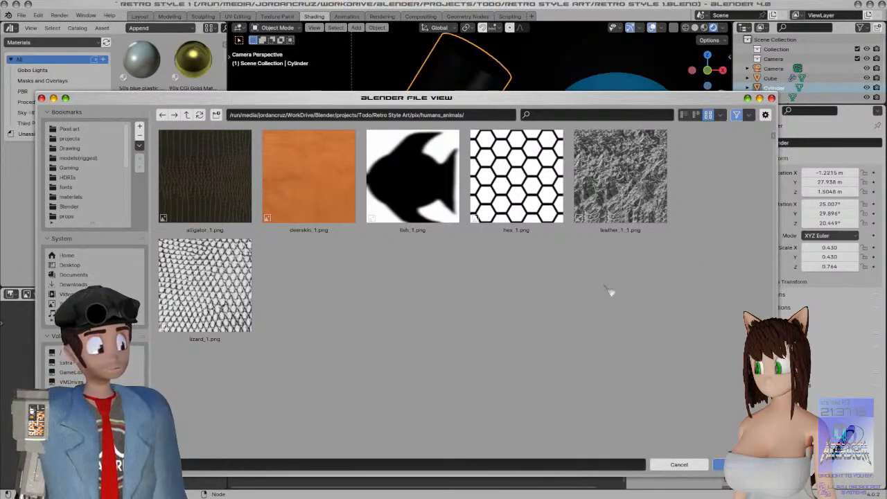
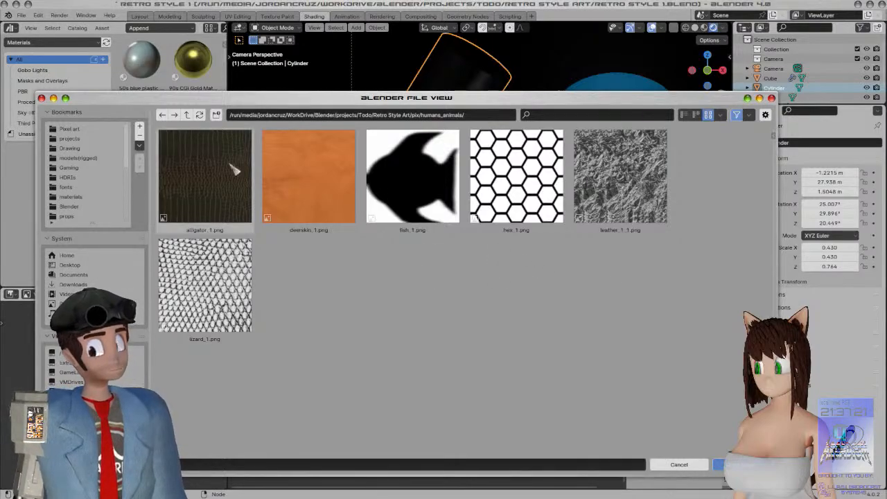
pyautogui.click(187, 114)
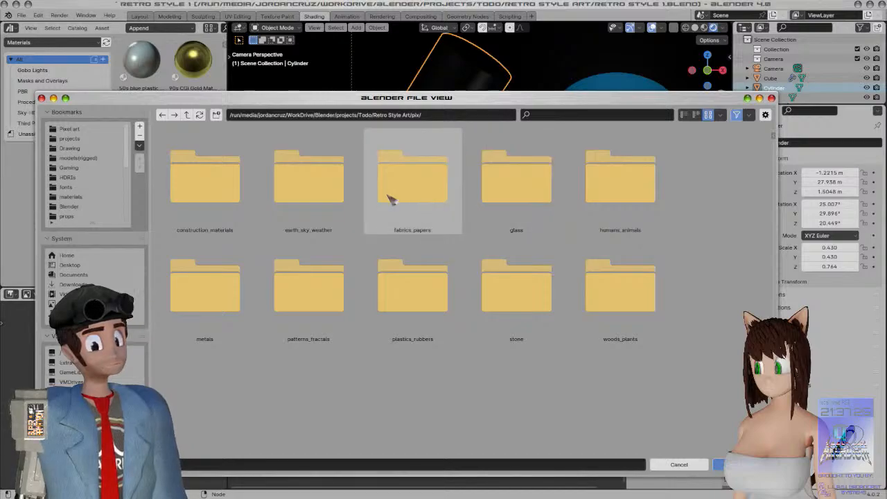
pyautogui.doubleClick(454, 205)
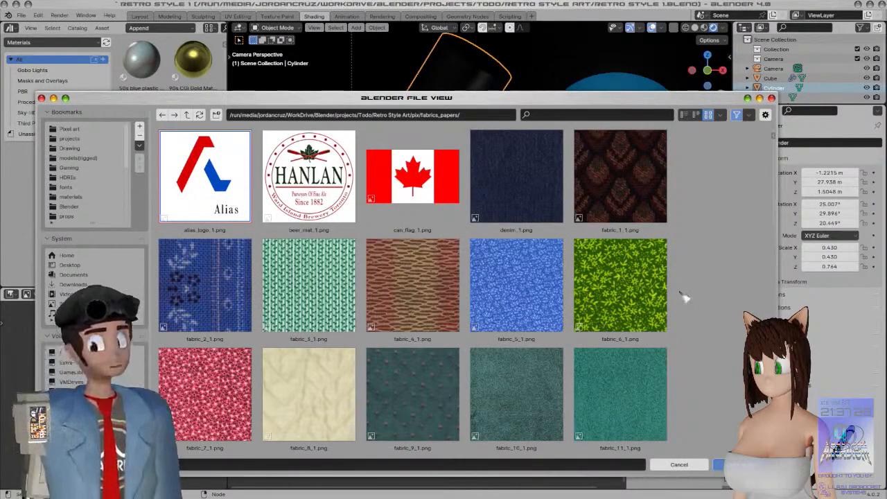
pyautogui.scroll(-6, 684, 296)
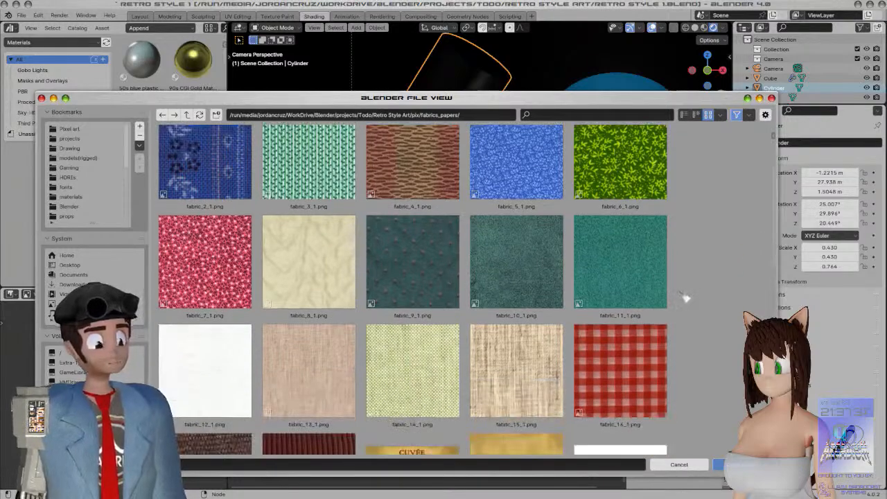
pyautogui.scroll(-2, 683, 296)
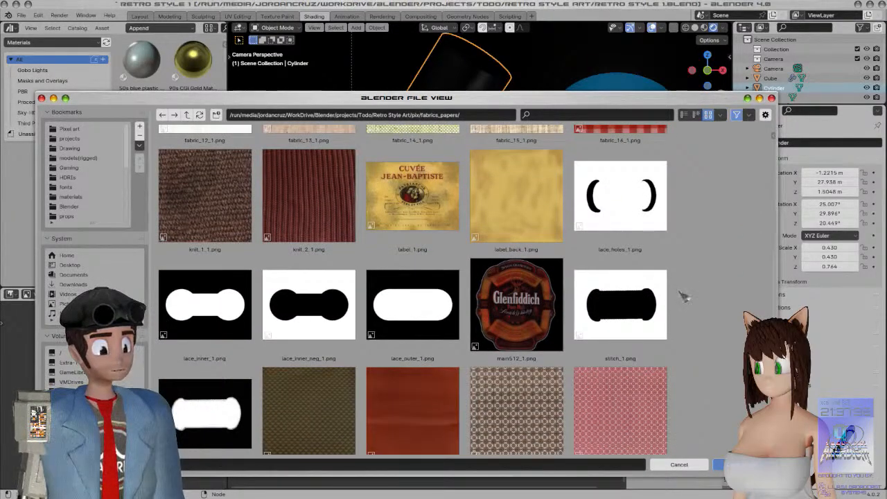
pyautogui.scroll(-5, 684, 297)
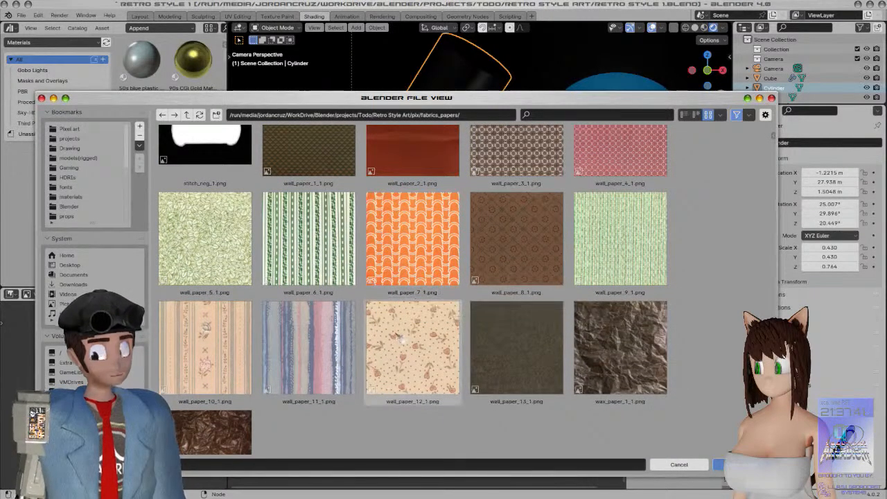
pyautogui.scroll(1, 406, 279)
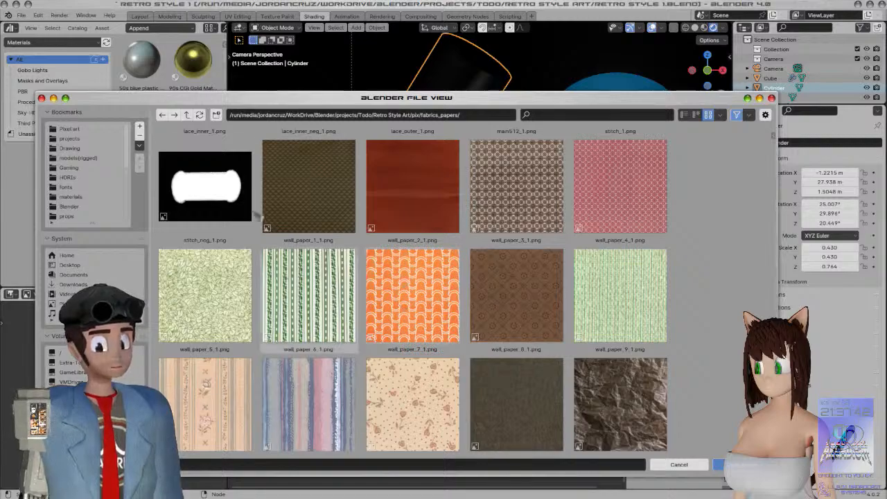
pyautogui.click(186, 114)
pyautogui.click(618, 201)
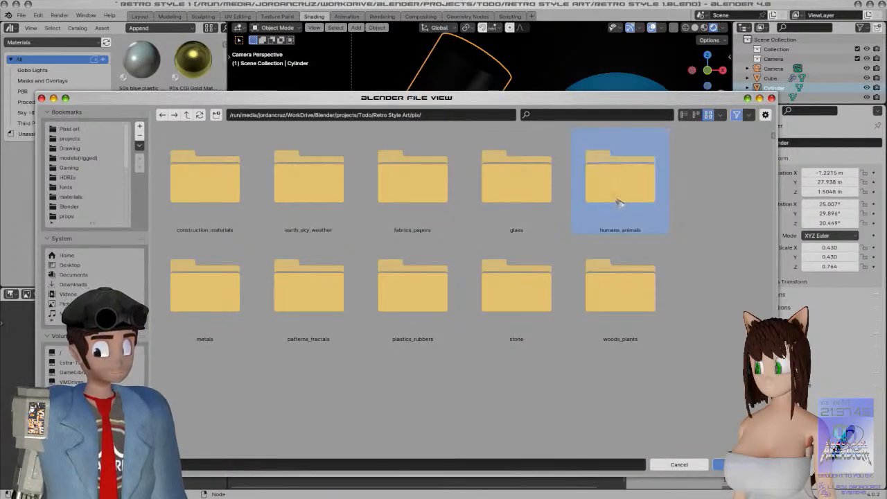
pyautogui.click(619, 201)
pyautogui.click(187, 115)
# Load brushed_1.png from the metals folder into the cylinder's Image Texture node
pyautogui.click(204, 295)
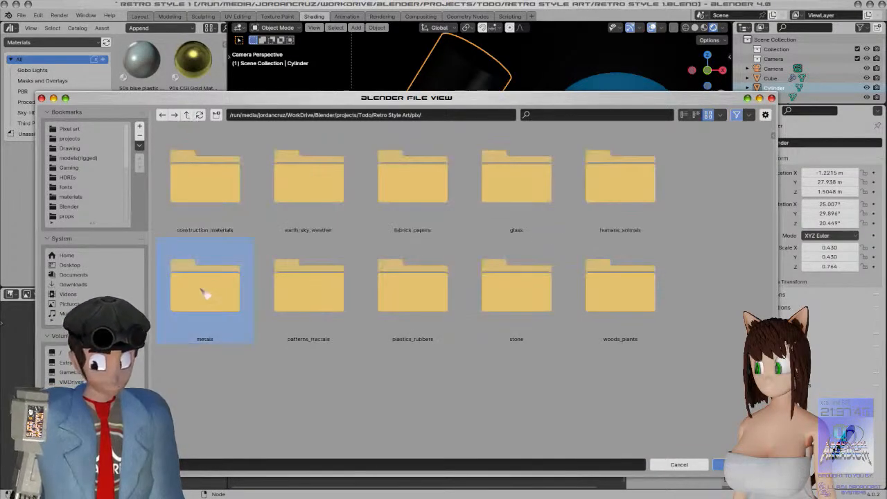
pyautogui.click(204, 294)
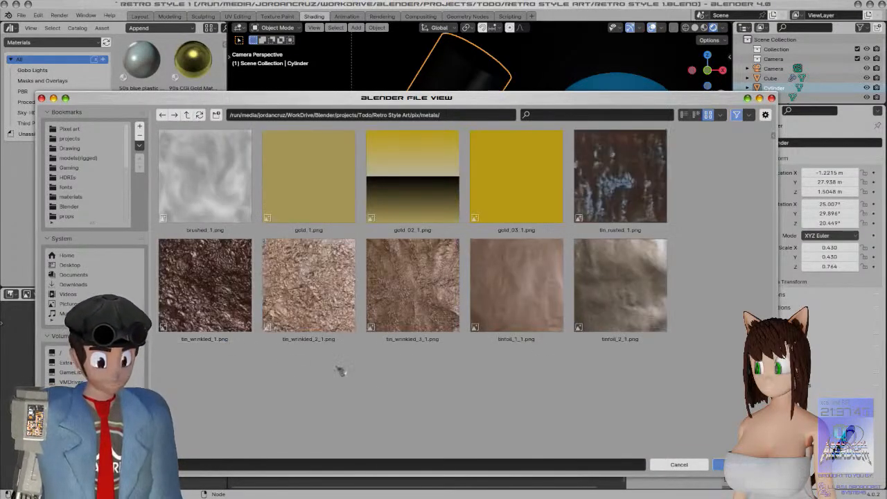
pyautogui.doubleClick(221, 210)
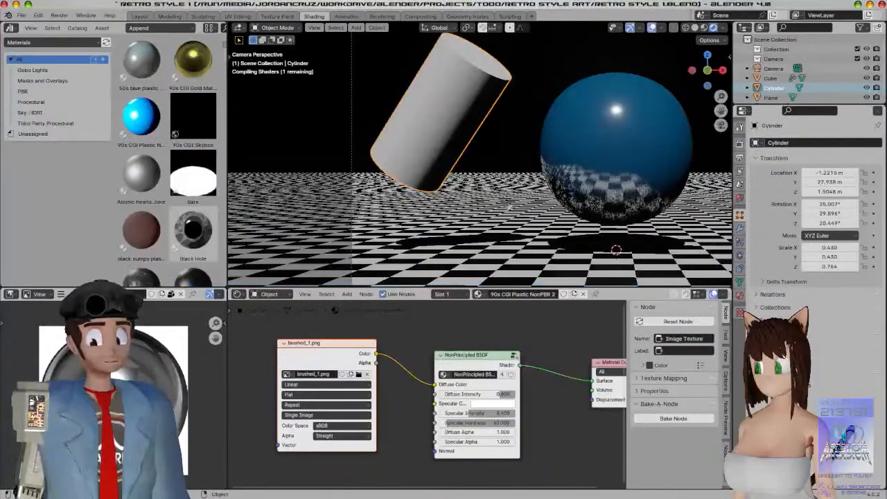
pyautogui.scroll(2, 499, 205)
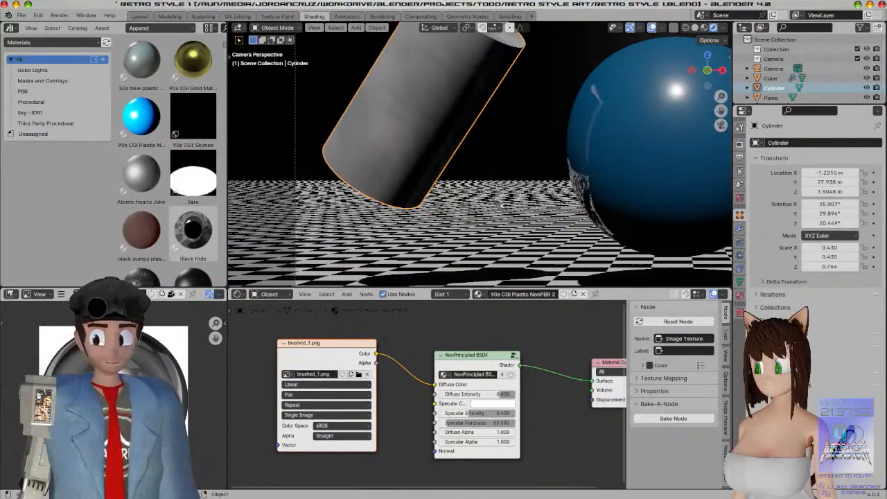
# Scale all of the cylinder's UVs down to about half size over the brushed image, and return to the Shading workspace
pyautogui.click(237, 16)
pyautogui.press('a')
pyautogui.press('s')
pyautogui.click(254, 236)
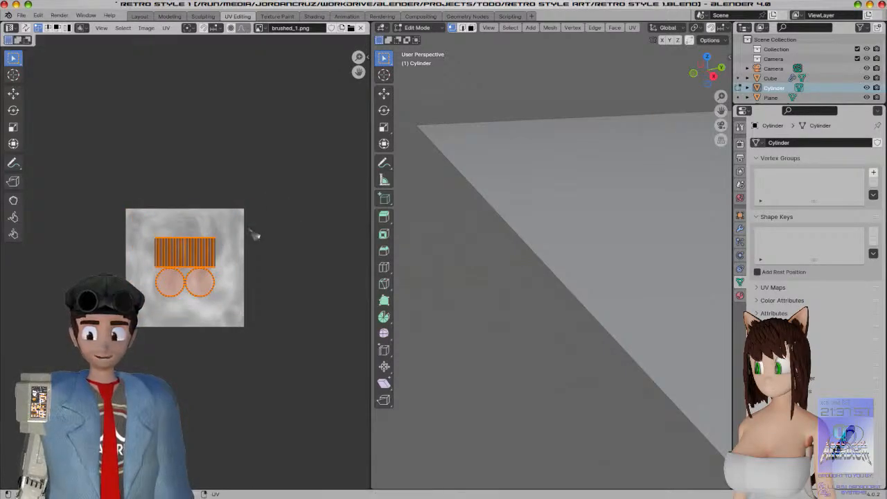
pyautogui.click(139, 16)
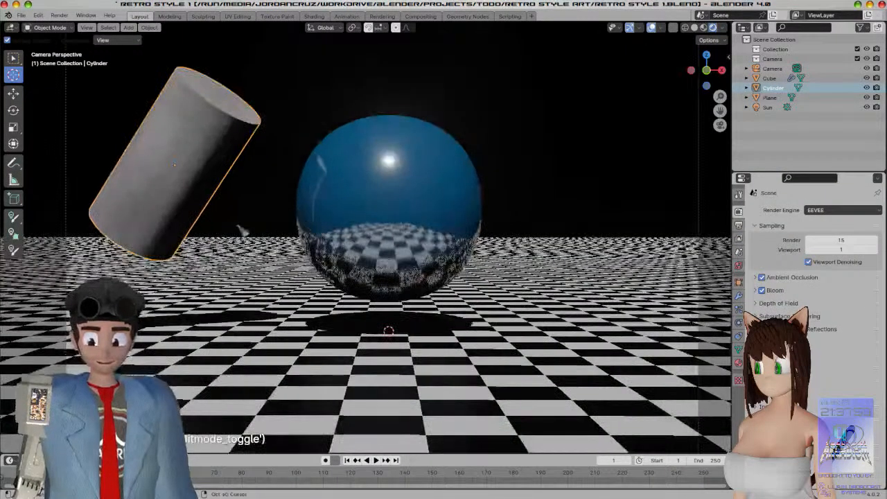
pyautogui.press('KP_Decimal')
pyautogui.click(312, 16)
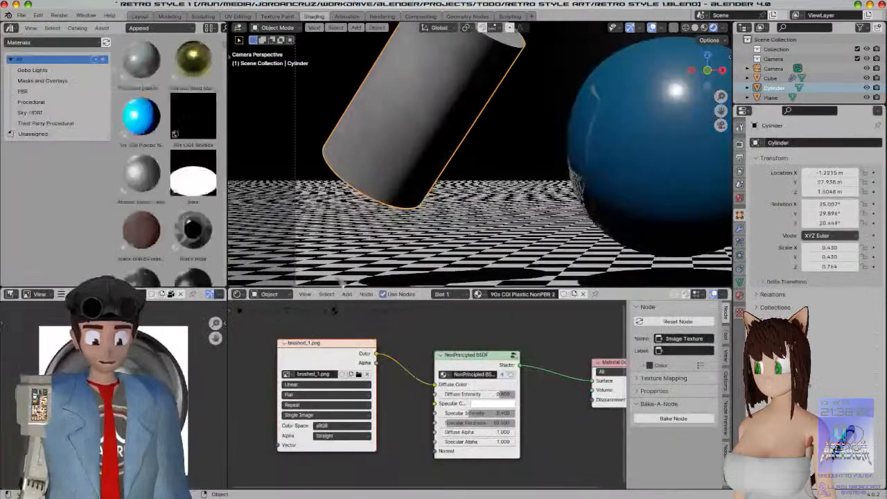
# Move the Image Texture node aside and insert a Color Ramp node between it and the NonPrincipled BSDF's Diffuse Color
pyautogui.scroll(-6, 411, 352)
pyautogui.moveTo(375, 370); pyautogui.dragTo(289, 368)
pyautogui.hotkey('shift', 'a')
pyautogui.click(328, 338)
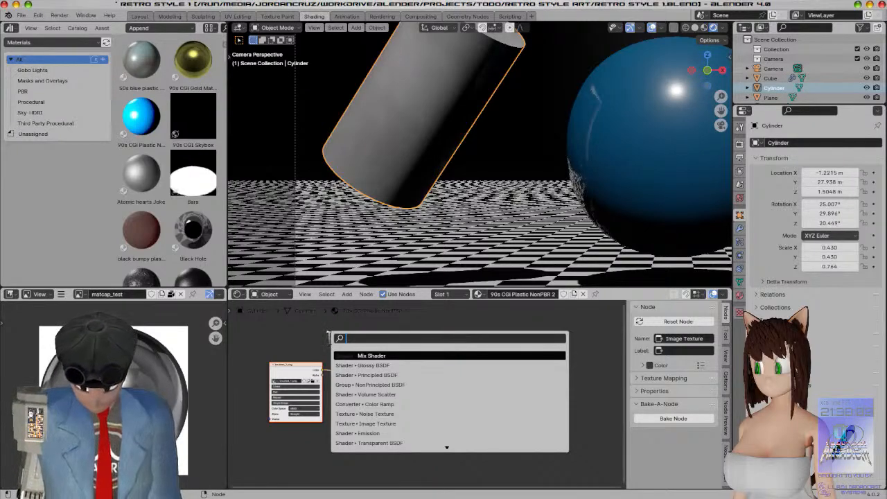
pyautogui.write('colo')
pyautogui.press('Down')
pyautogui.press('Return')
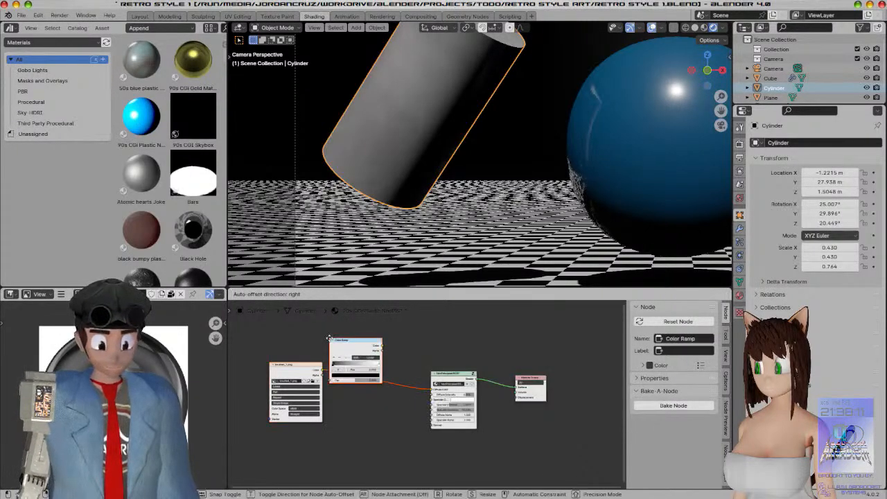
pyautogui.click(332, 338)
# Change the Color Ramp's first stop from black to green
pyautogui.scroll(5, 410, 442)
pyautogui.scroll(4, 419, 446)
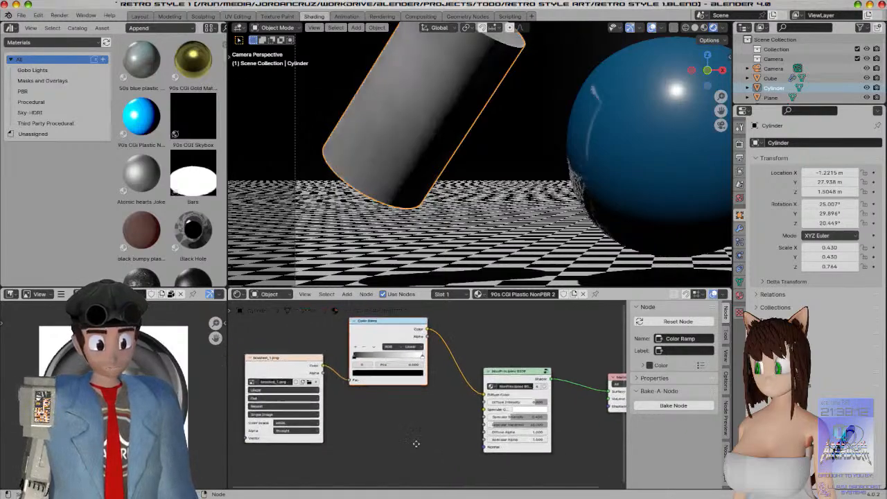
pyautogui.click(376, 368)
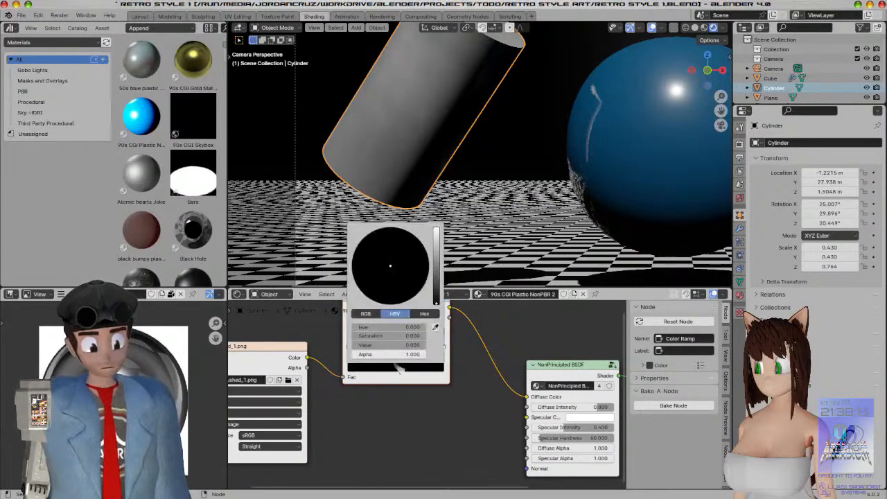
pyautogui.moveTo(436, 279); pyautogui.dragTo(436, 230)
pyautogui.moveTo(397, 260); pyautogui.dragTo(360, 241)
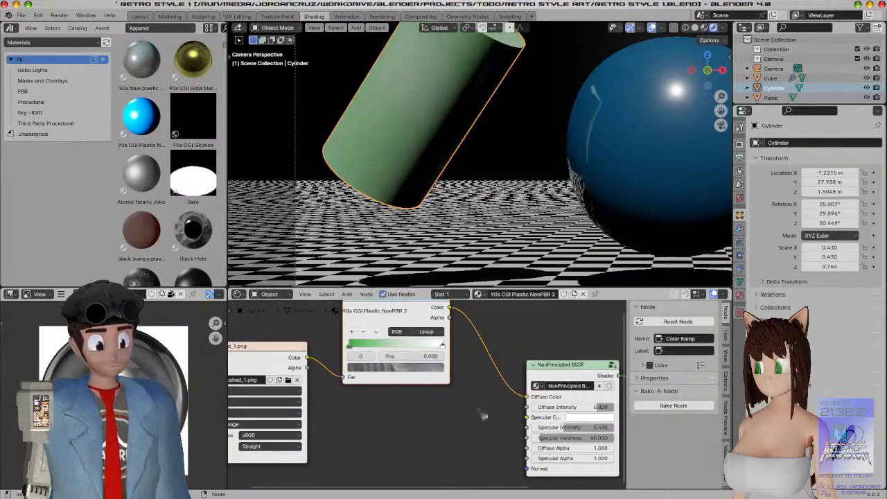
# Set the Color Ramp's end stop to a purple with hue 0.792, saturation 1.000 and value 0.534
pyautogui.click(442, 344)
pyautogui.click(429, 374)
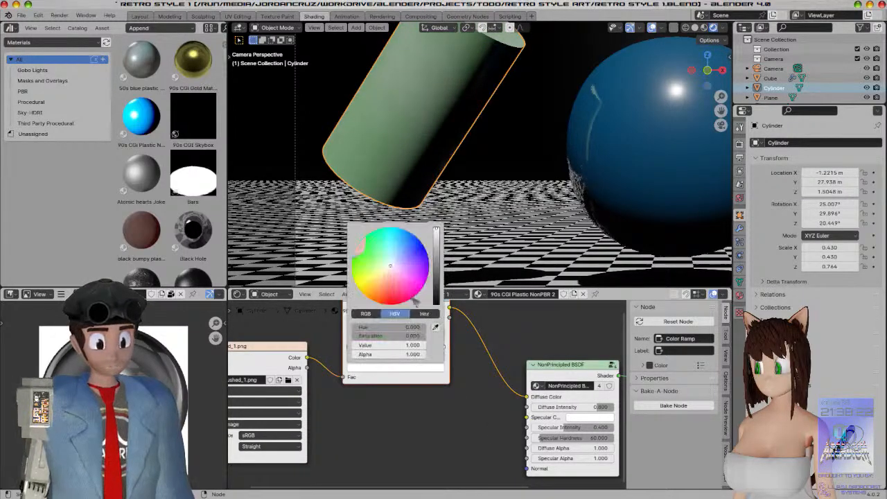
pyautogui.click(425, 280)
pyautogui.moveTo(437, 253)
pyautogui.mouseDown()
pyautogui.moveTo(436, 277)
pyautogui.moveTo(436, 262)
pyautogui.mouseUp()
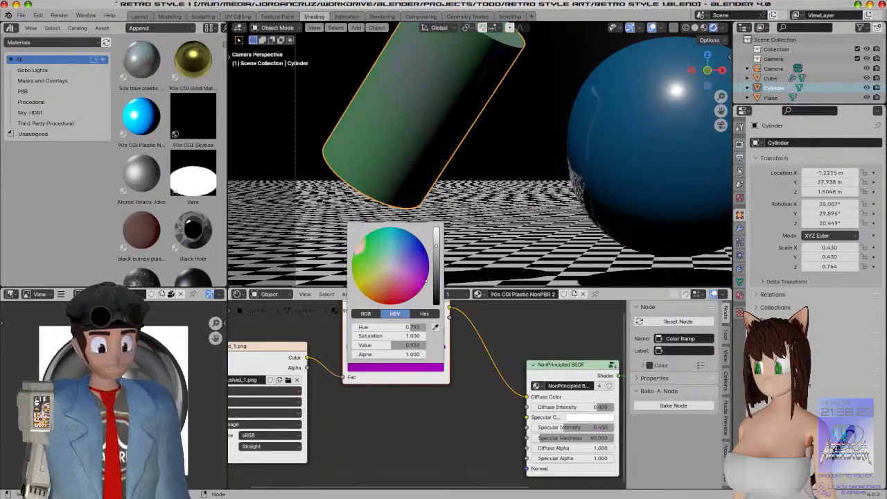
# Make room beside the Image Texture node and insert a Brightness/Contrast node between it and the Color Ramp
pyautogui.scroll(-1, 353, 380)
pyautogui.moveTo(302, 364); pyautogui.dragTo(242, 372)
pyautogui.hotkey('shift', 'a')
pyautogui.click(305, 341)
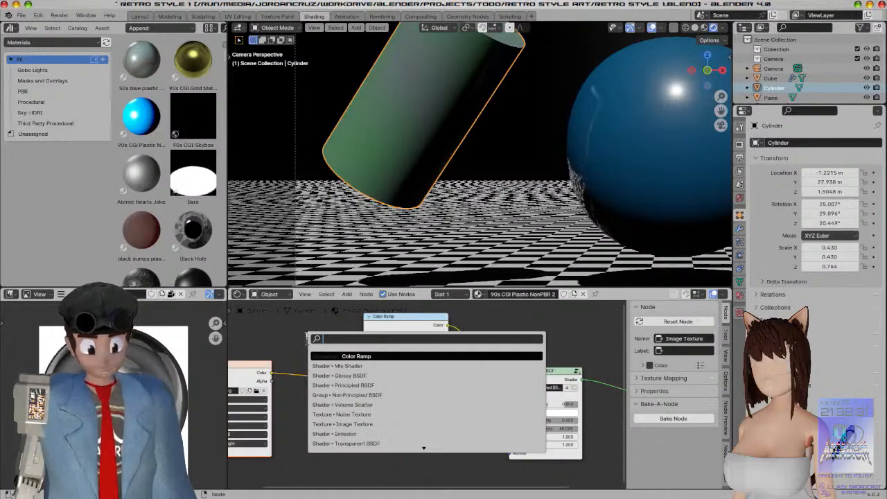
pyautogui.write('bright')
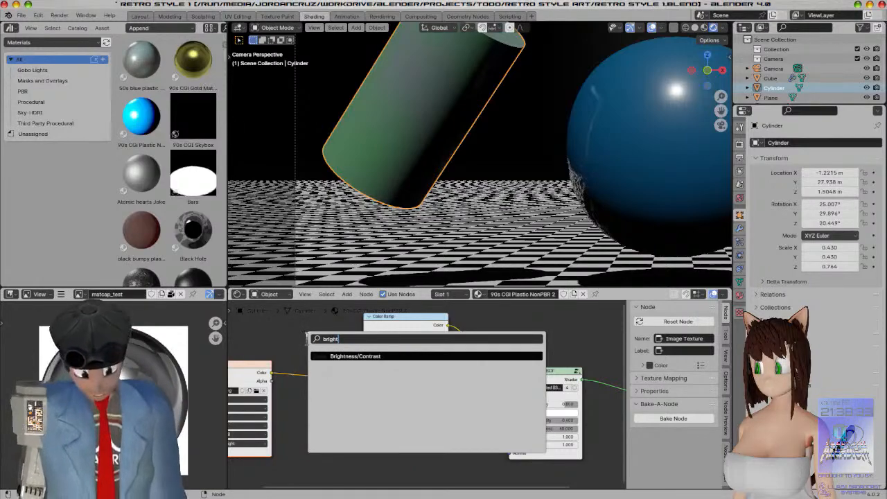
pyautogui.click(372, 354)
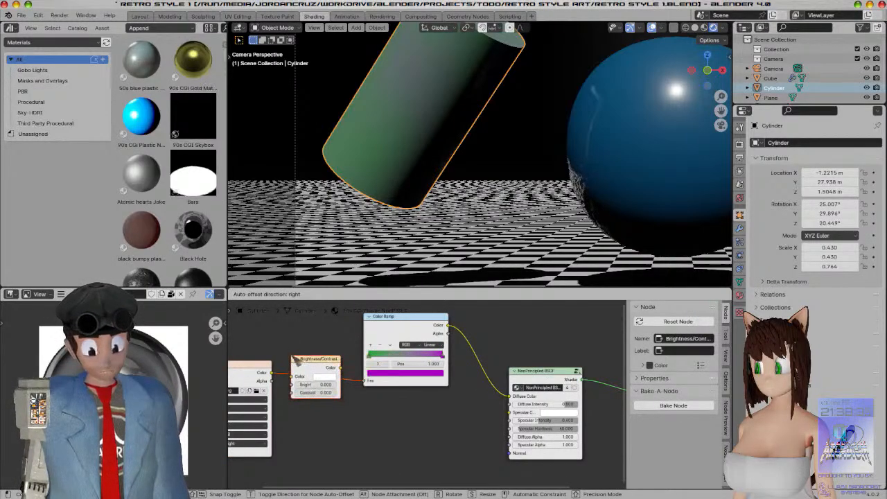
pyautogui.click(297, 359)
# Set the Brightness/Contrast node's Bright to -0.110 and Contrast to 0.690 while previewing its output on the cylinder
pyautogui.scroll(4, 376, 413)
pyautogui.moveTo(340, 449); pyautogui.dragTo(425, 447, button='middle')
pyautogui.click(399, 392)
pyautogui.click(399, 391)
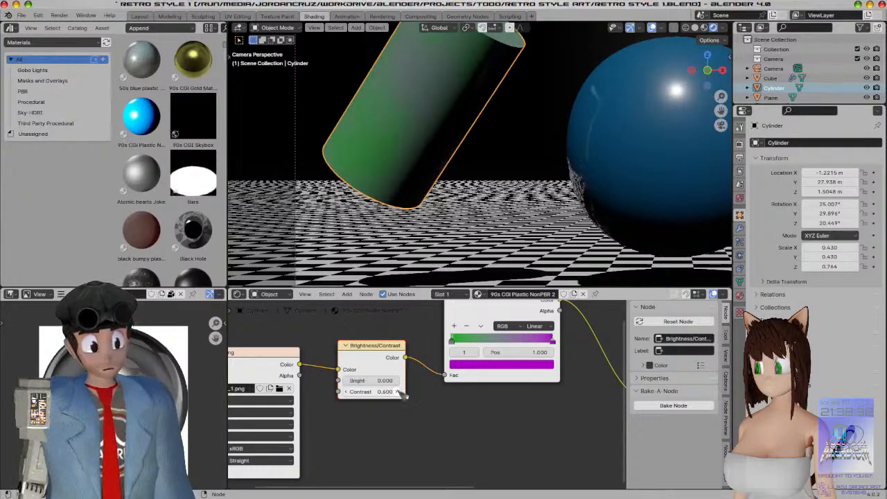
pyautogui.moveTo(377, 392); pyautogui.dragTo(444, 398)
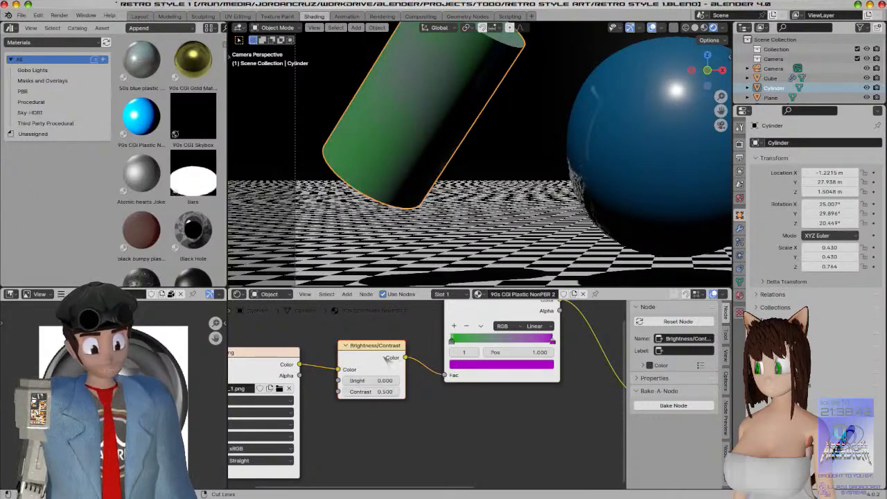
pyautogui.scroll(1, 415, 394)
pyautogui.moveTo(361, 380)
pyautogui.mouseDown()
pyautogui.moveTo(352, 380)
pyautogui.moveTo(377, 390)
pyautogui.mouseUp()
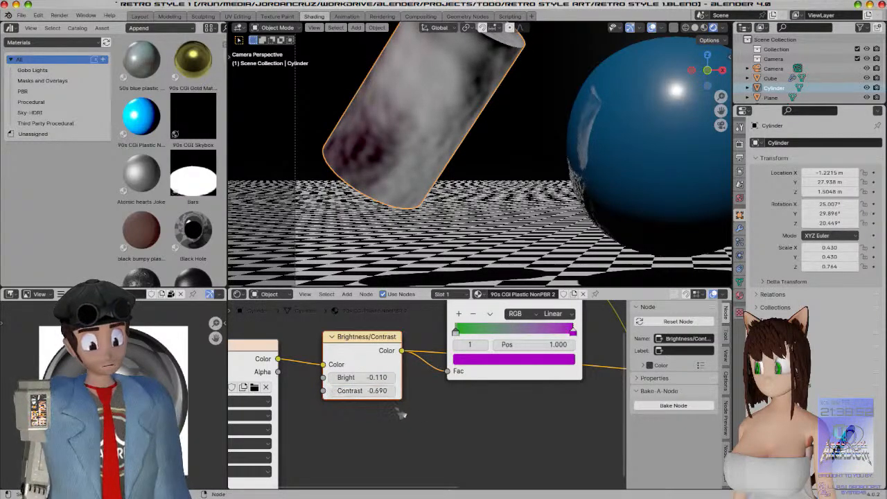
# Route the NonPrincipled BSDF back to the material output and move the Color Ramp's purple stop to position 0.395
pyautogui.scroll(-3, 419, 368)
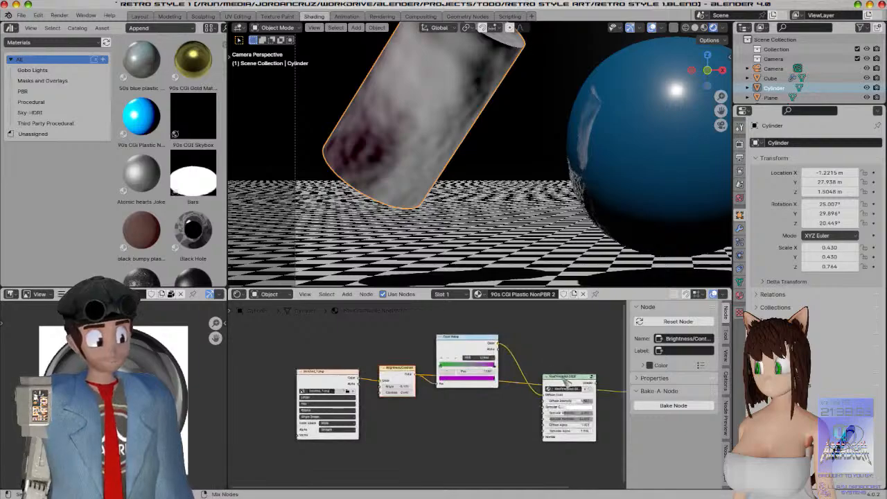
pyautogui.keyDown('ctrl'); pyautogui.keyDown('shift'); pyautogui.click(565, 379); pyautogui.keyUp('shift'); pyautogui.keyUp('ctrl')
pyautogui.scroll(5, 497, 332)
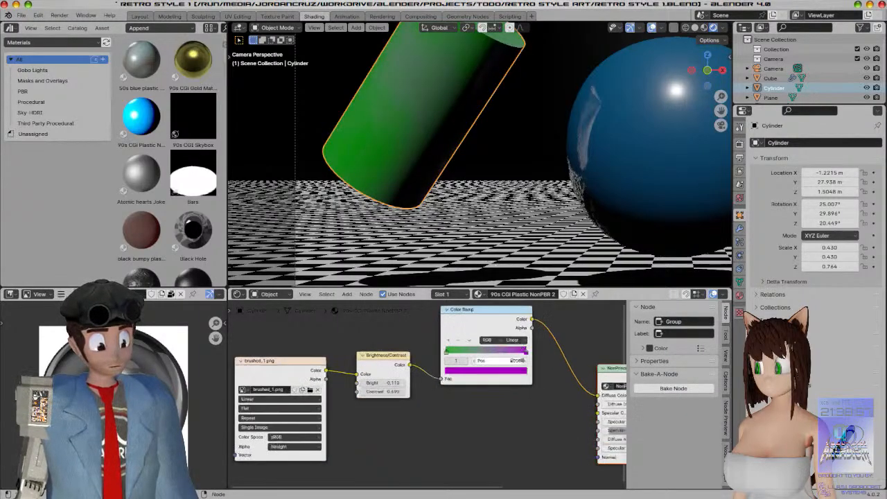
pyautogui.moveTo(557, 349); pyautogui.dragTo(478, 354)
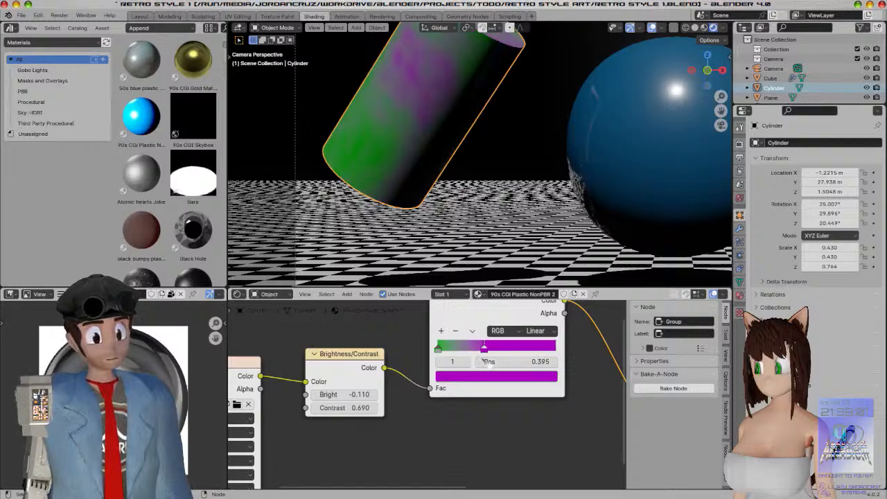
# Rotate the cylinder freely with Trackball to about 41.5° X, 24° Y and 23.9° Z so its end cap faces the camera more
pyautogui.scroll(-3, 460, 185)
pyautogui.keyDown('shift'); pyautogui.moveTo(469, 192); pyautogui.dragTo(437, 229, button='middle'); pyautogui.keyUp('shift')
pyautogui.hotkey('alt', 'a')
pyautogui.scroll(2, 436, 215)
pyautogui.click(420, 168)
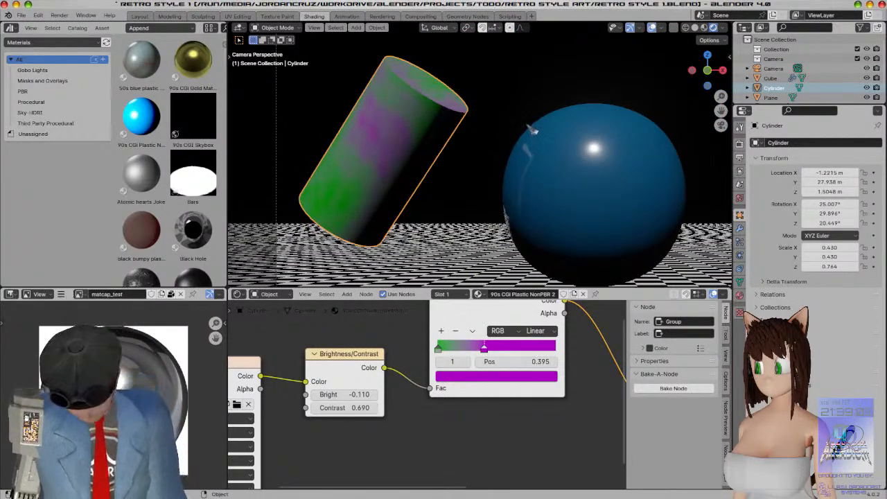
pyautogui.press('r')
pyautogui.press('r')
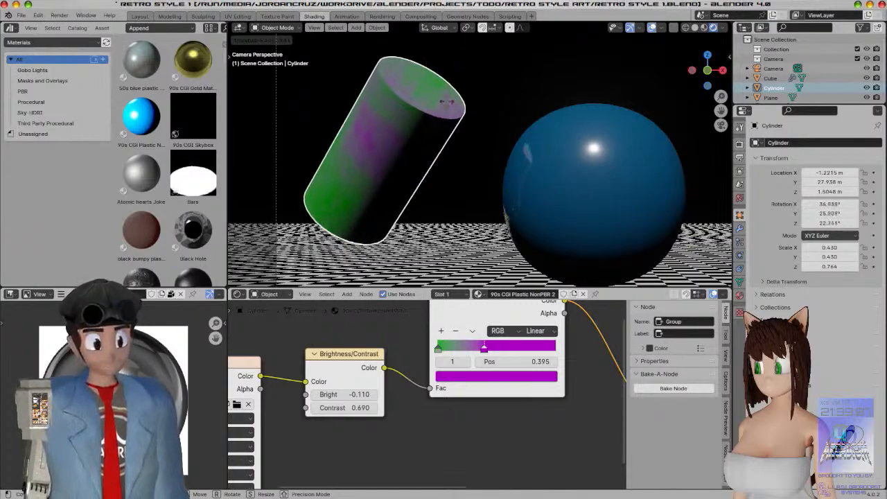
pyautogui.click(435, 214)
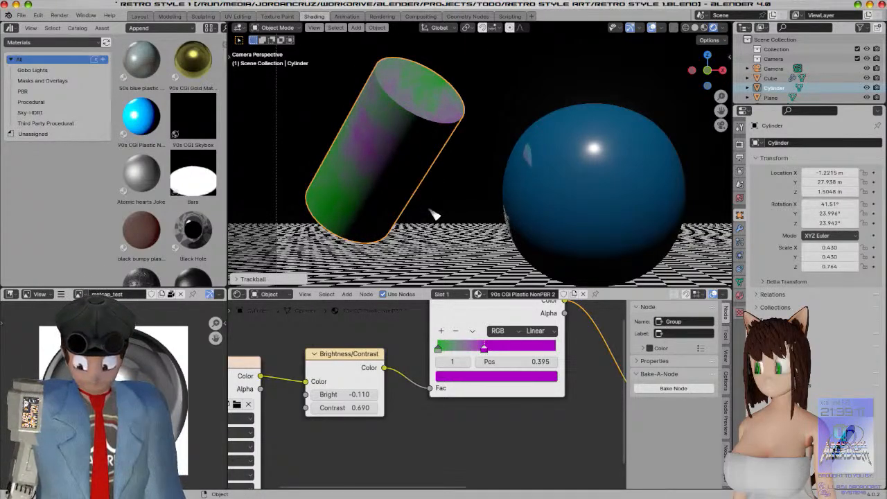
# Set the blue sphere's Subdivision modifier levels to 3 for both viewport and render, and save the file
pyautogui.scroll(-4, 433, 215)
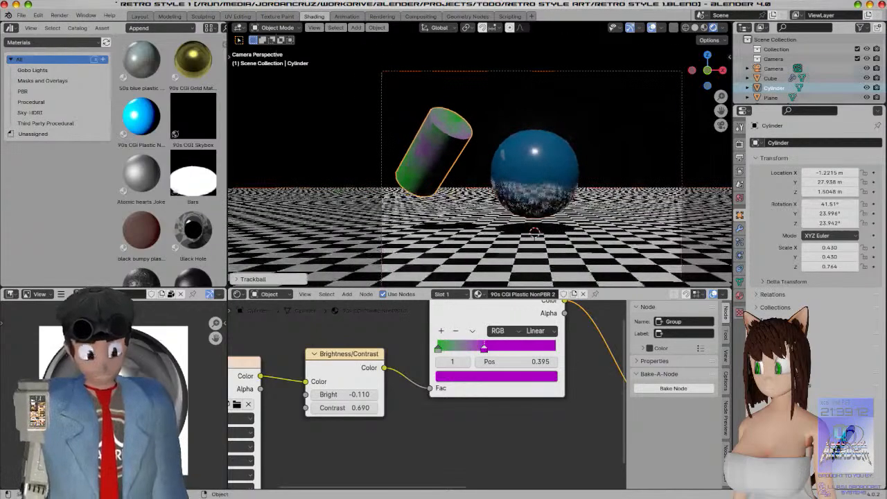
pyautogui.hotkey('alt', 'a')
pyautogui.keyDown('shift'); pyautogui.moveTo(488, 221); pyautogui.dragTo(447, 232); pyautogui.keyUp('shift')
pyautogui.scroll(2, 413, 230)
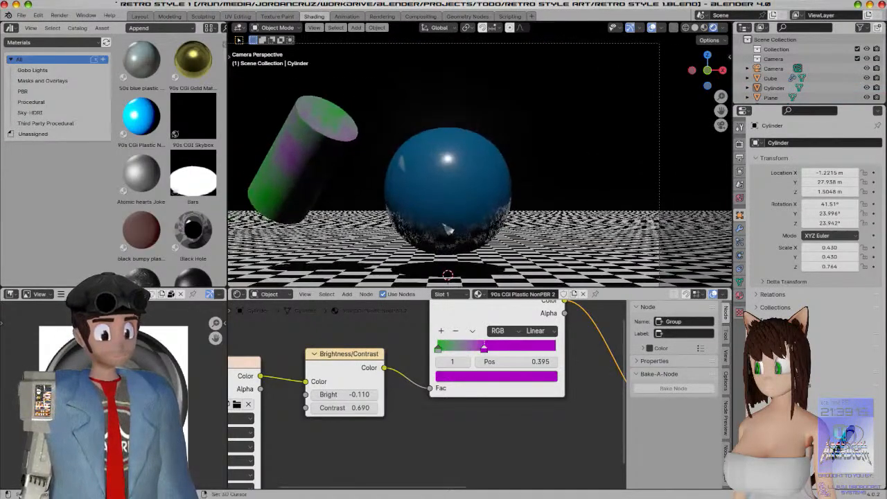
pyautogui.scroll(-2, 473, 202)
pyautogui.keyDown('shift'); pyautogui.moveTo(546, 205); pyautogui.dragTo(467, 210); pyautogui.keyUp('shift')
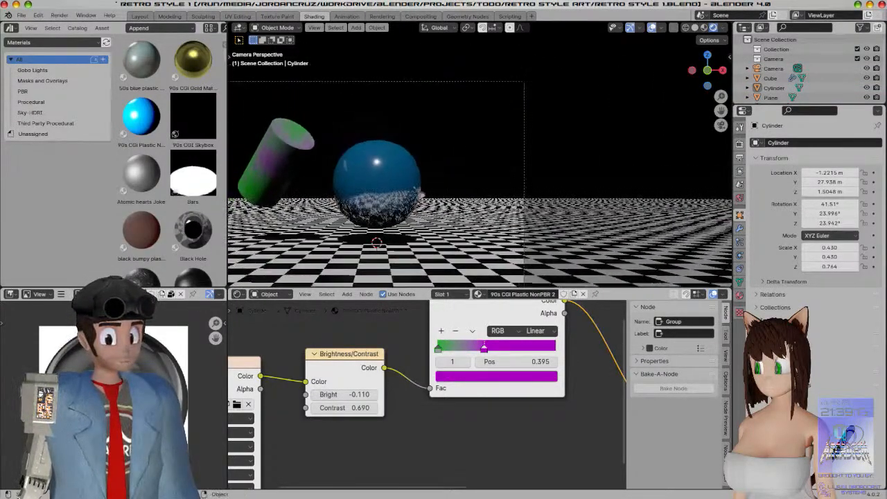
pyautogui.click(398, 182)
pyautogui.click(739, 229)
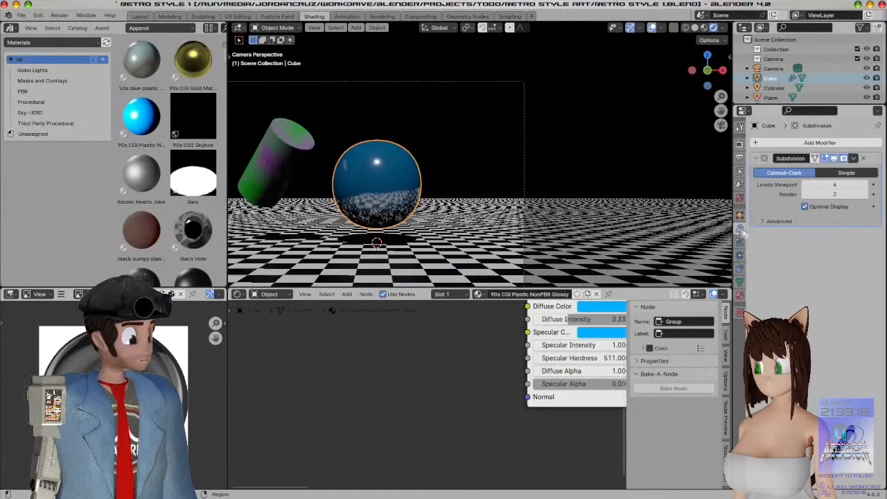
pyautogui.click(804, 185)
pyautogui.click(804, 185)
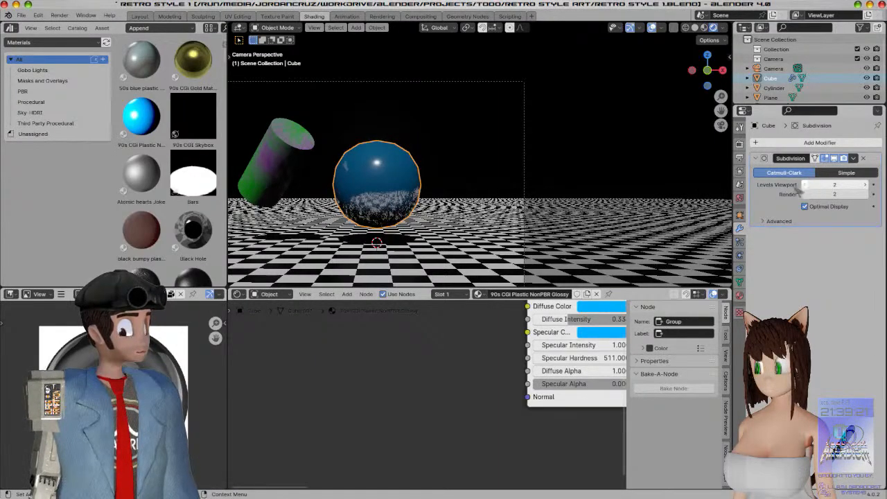
pyautogui.scroll(3, 490, 168)
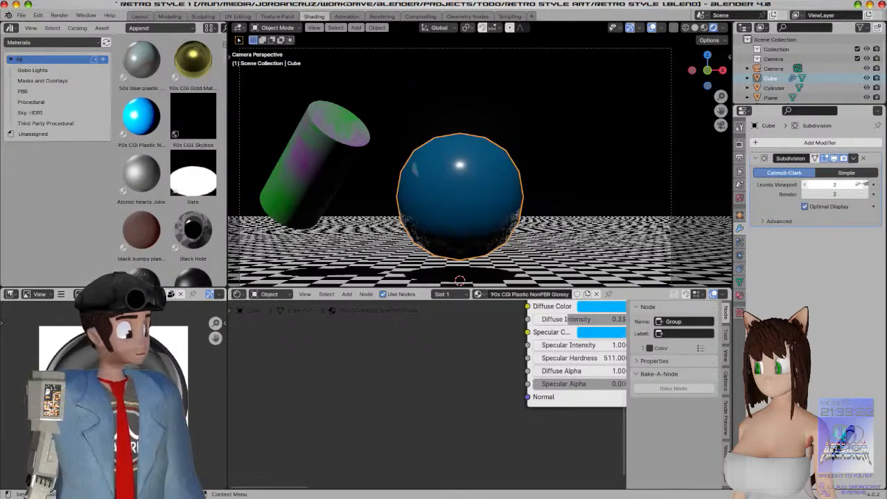
pyautogui.click(866, 185)
pyautogui.click(865, 194)
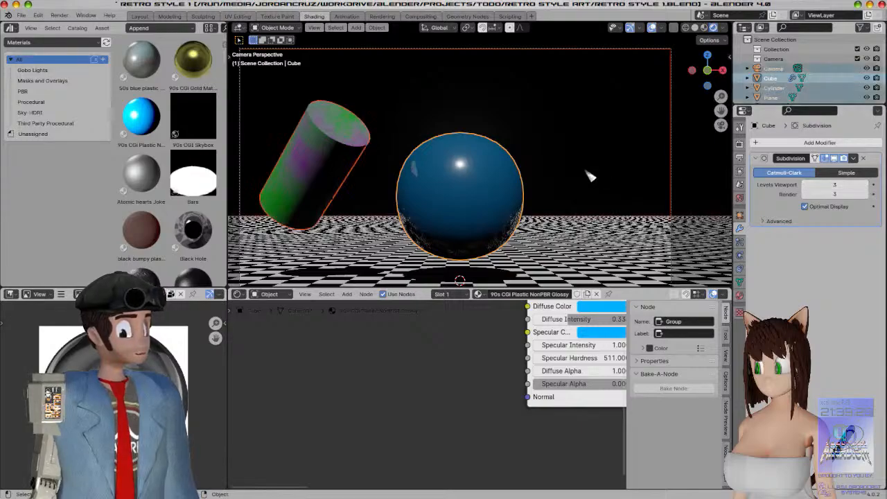
pyautogui.scroll(4, 587, 180)
pyautogui.scroll(-3, 616, 160)
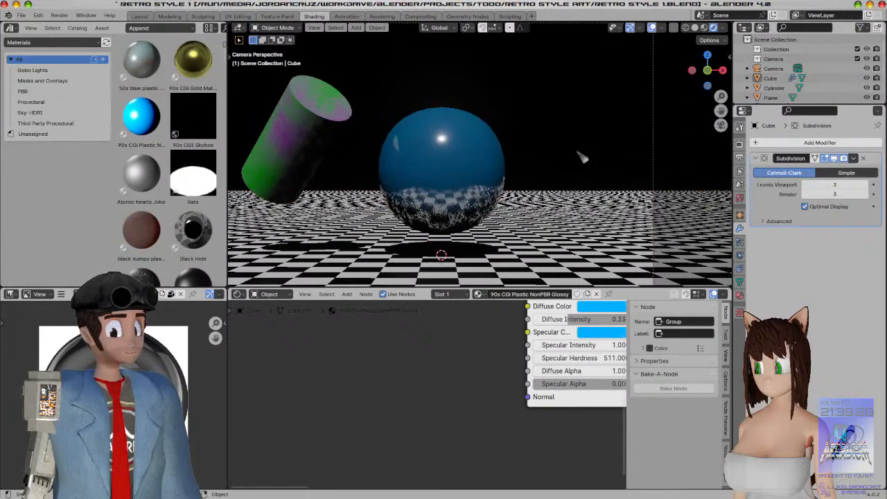
pyautogui.hotkey('ctrl', 's')
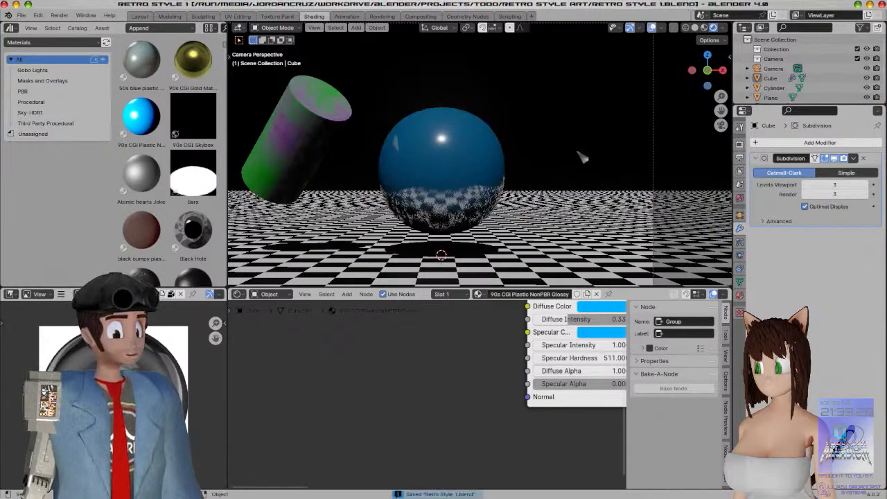
# Add a cone mesh with 4 vertices to make a pyramid
pyautogui.scroll(-2, 521, 162)
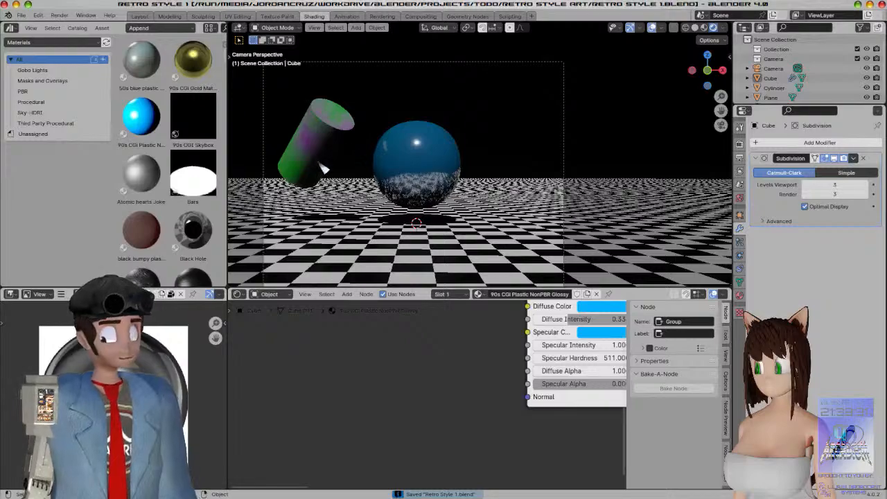
pyautogui.hotkey('shift', 'a')
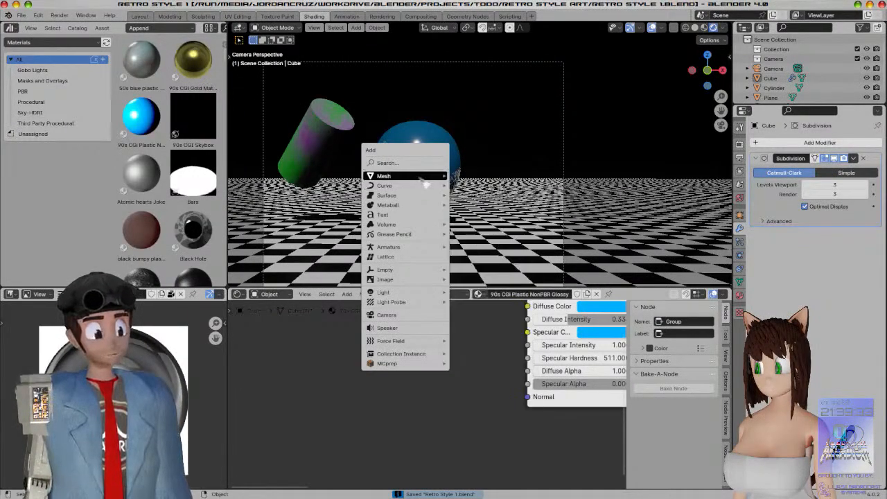
pyautogui.moveTo(424, 179)
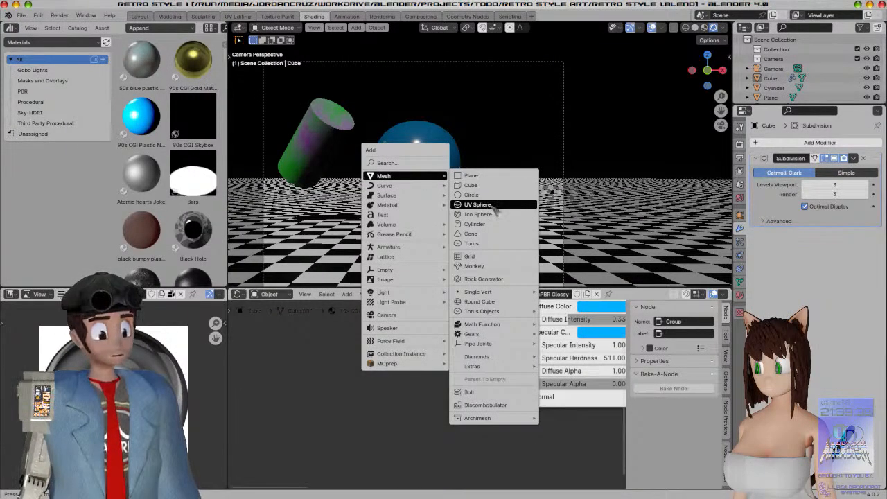
pyautogui.click(488, 234)
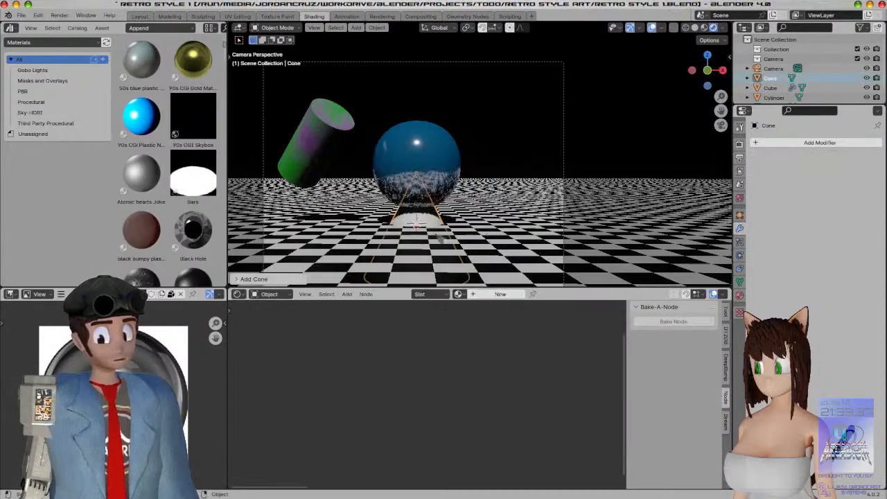
pyautogui.click(242, 279)
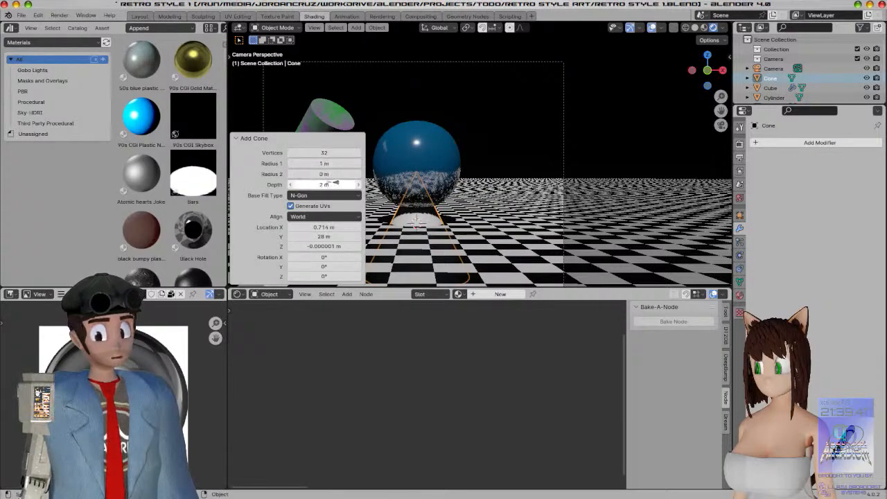
pyautogui.click(329, 153)
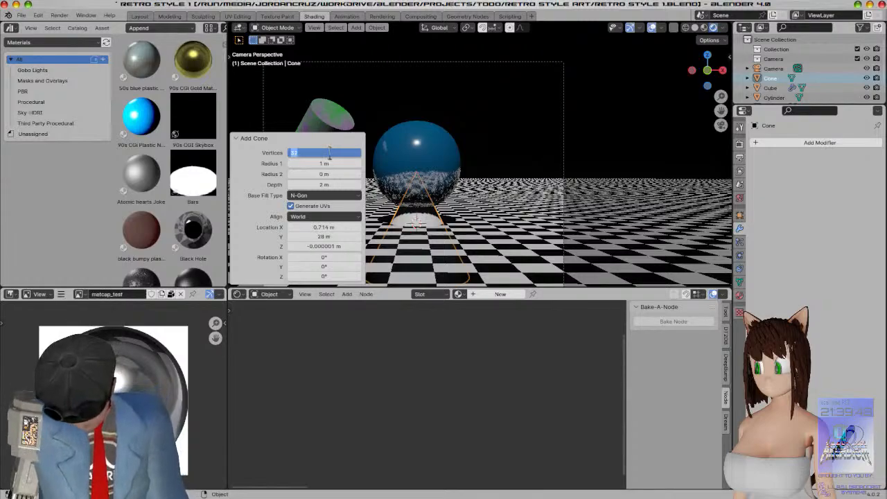
pyautogui.press('Return')
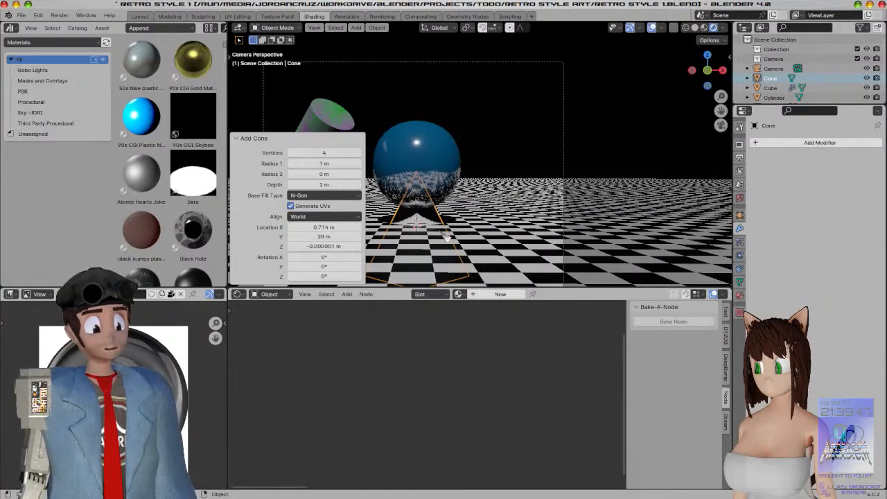
# Move the pyramid beside the blue sphere, about 1.6 m along X and 1.87 m up in Z
pyautogui.press('g')
pyautogui.click(539, 140)
pyautogui.press('r')
pyautogui.press('r')
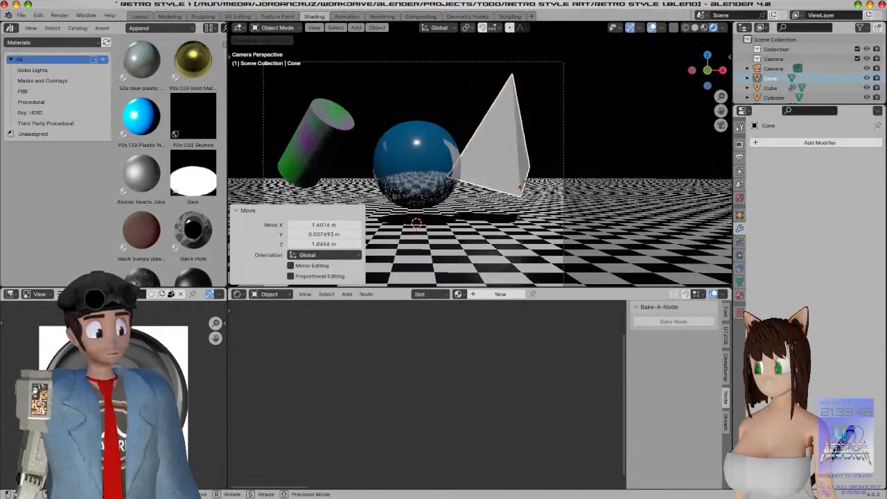
pyautogui.rightClick(584, 178)
# Flatten the pyramid's mesh by scaling it down along Z in Edit Mode
pyautogui.scroll(2, 586, 177)
pyautogui.press('Tab')
pyautogui.press('s')
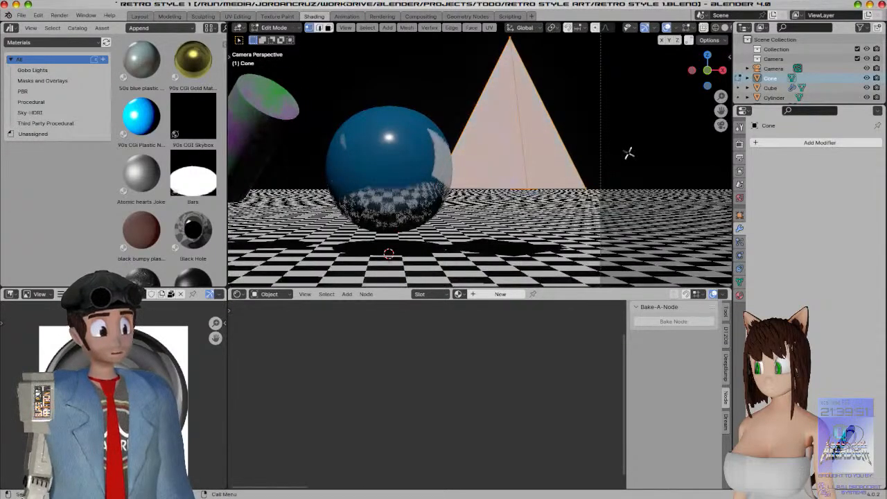
pyautogui.press('z')
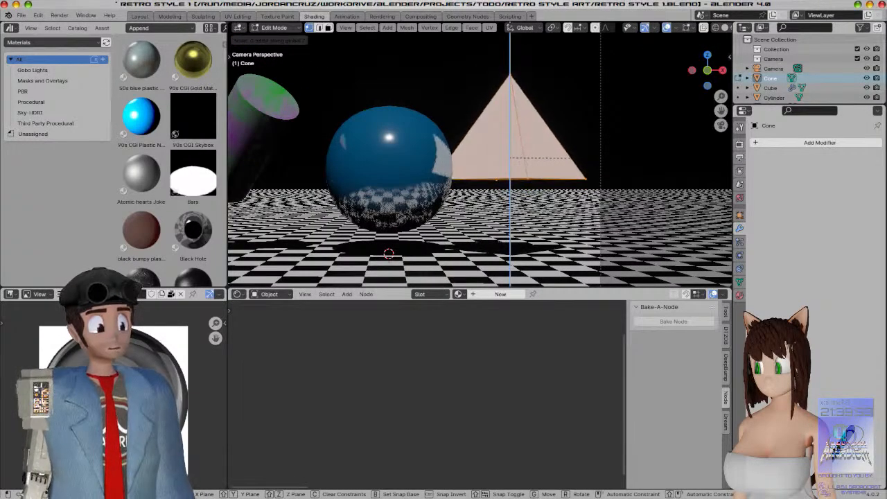
pyautogui.click(600, 158)
pyautogui.press('Tab')
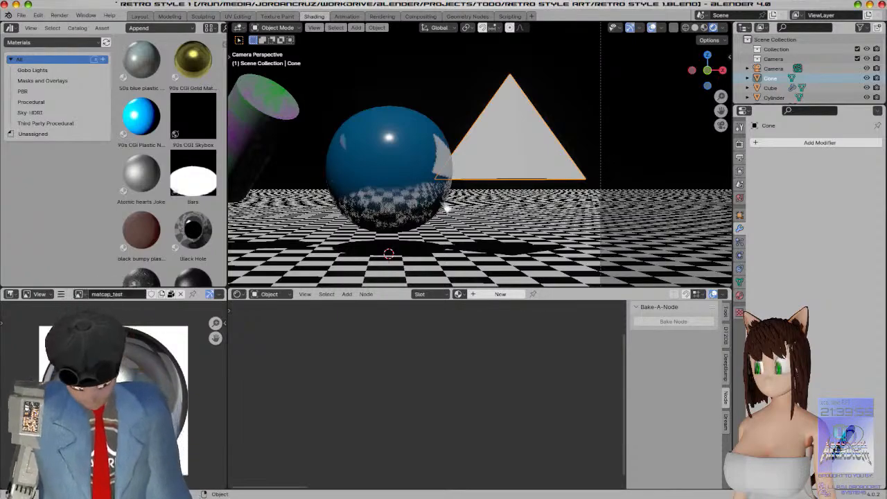
# Scale the pyramid down and tilt it with view rotations of about -17.7° and -5.76° plus a Trackball rotation of about 13.8° and 12.6°
pyautogui.press('s')
pyautogui.click(510, 168)
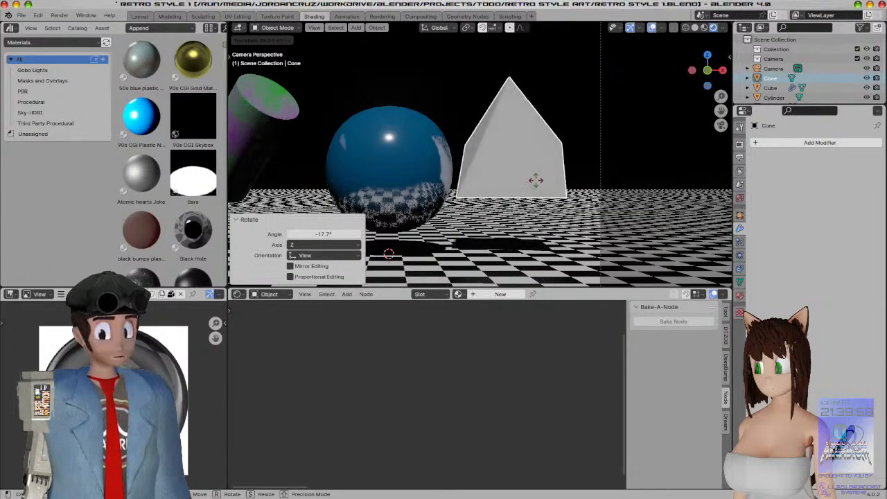
pyautogui.click(520, 174)
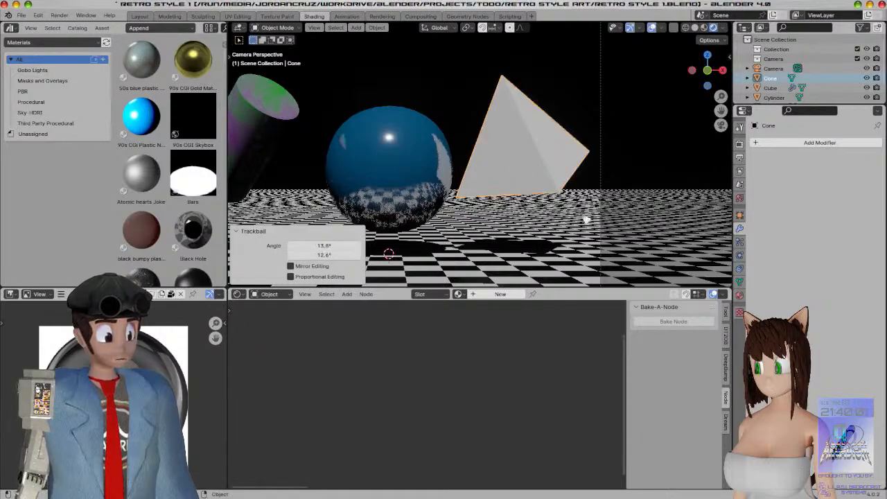
pyautogui.press('r')
pyautogui.click(568, 179)
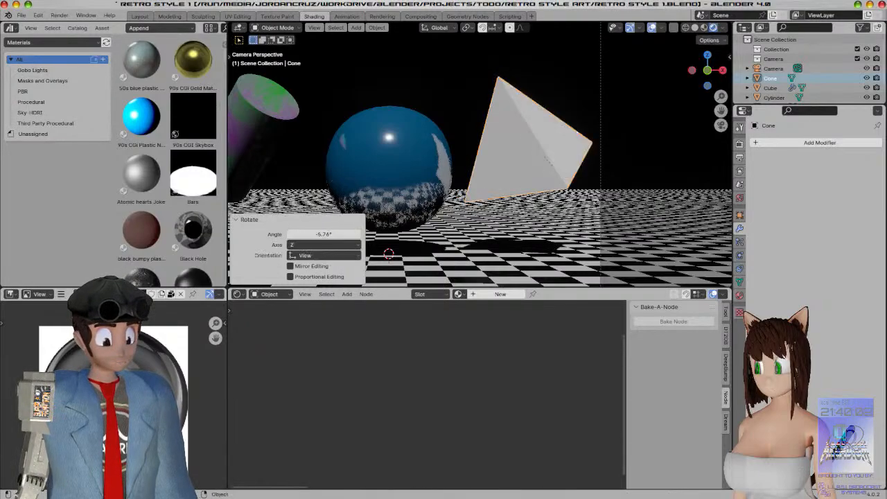
# Assign 90s CGI Plastic NonPBR 2 to the pyramid, make it a single-user copy and rename it 90s CGI Plastic NonPBR 3
pyautogui.click(458, 294)
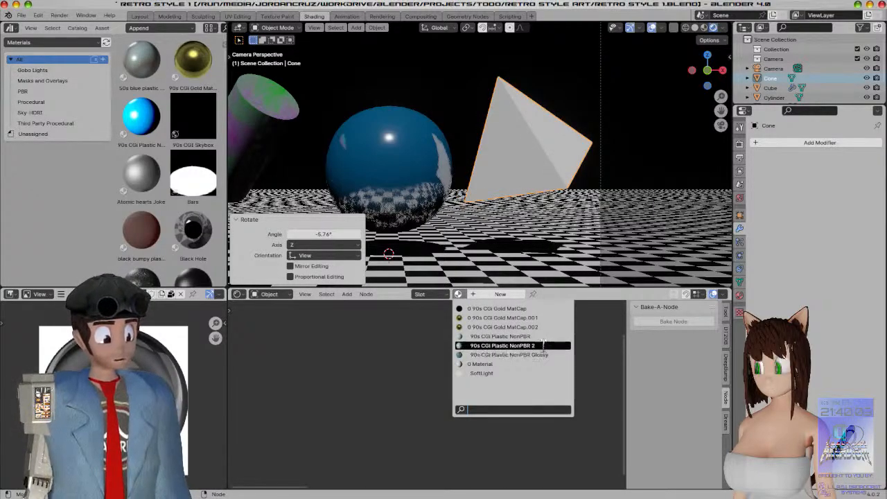
pyautogui.click(501, 345)
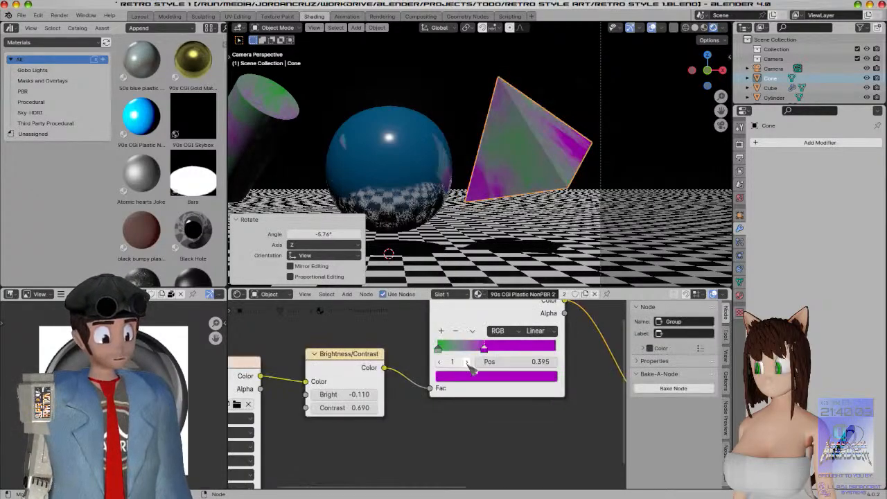
pyautogui.click(586, 293)
pyautogui.click(552, 293)
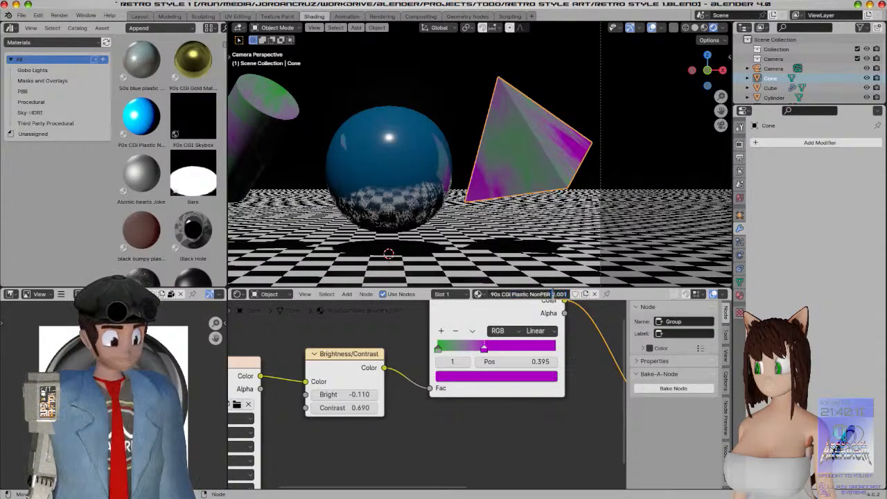
pyautogui.write('3')
pyautogui.press('Return')
# Dissolve the Brightness/Contrast and Color Ramp nodes in the pyramid's material and load tin_rusted_1.png into its Image Texture node
pyautogui.scroll(-4, 372, 368)
pyautogui.moveTo(372, 364); pyautogui.dragTo(438, 363, button='middle')
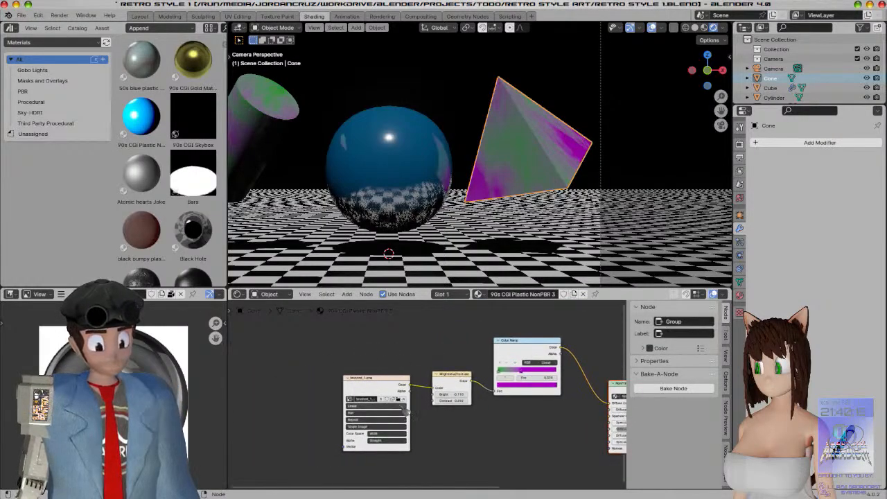
pyautogui.click(513, 347)
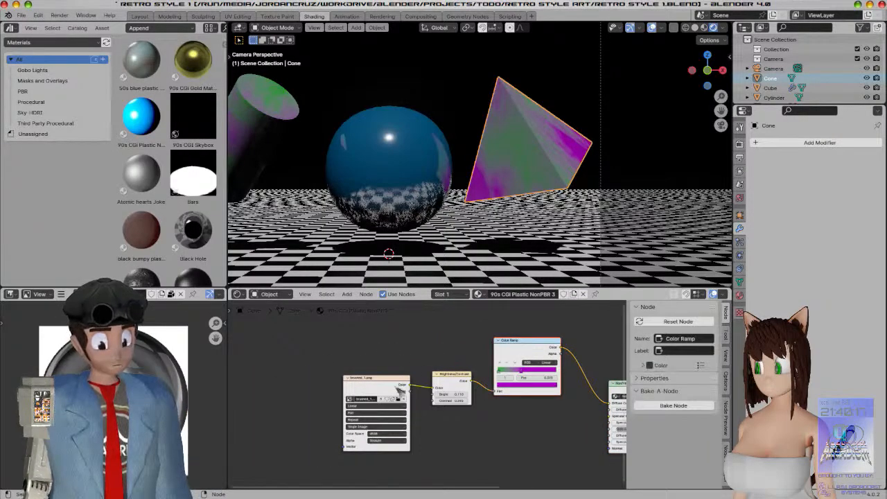
pyautogui.moveTo(434, 316); pyautogui.dragTo(564, 418)
pyautogui.rightClick(509, 346)
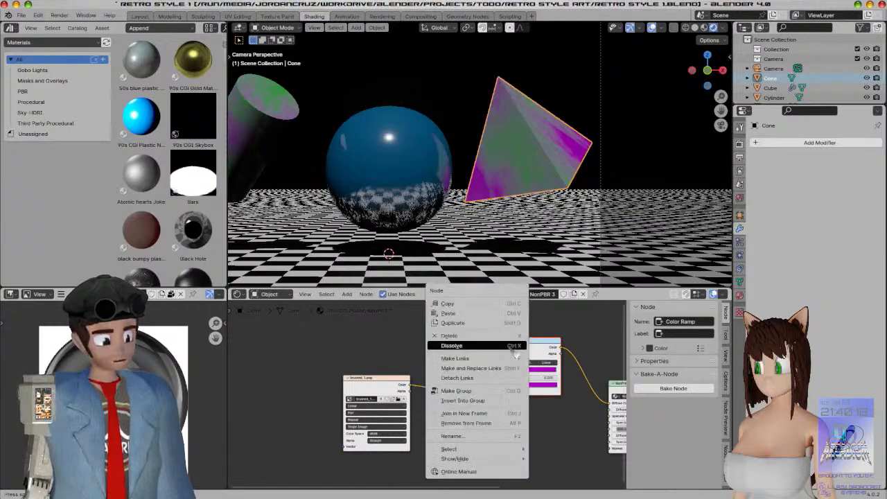
pyautogui.click(501, 345)
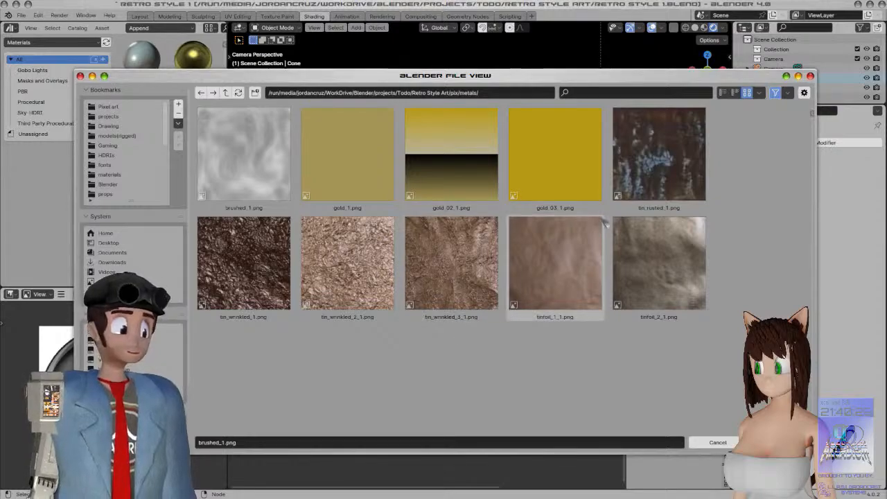
pyautogui.click(651, 181)
pyautogui.doubleClick(652, 182)
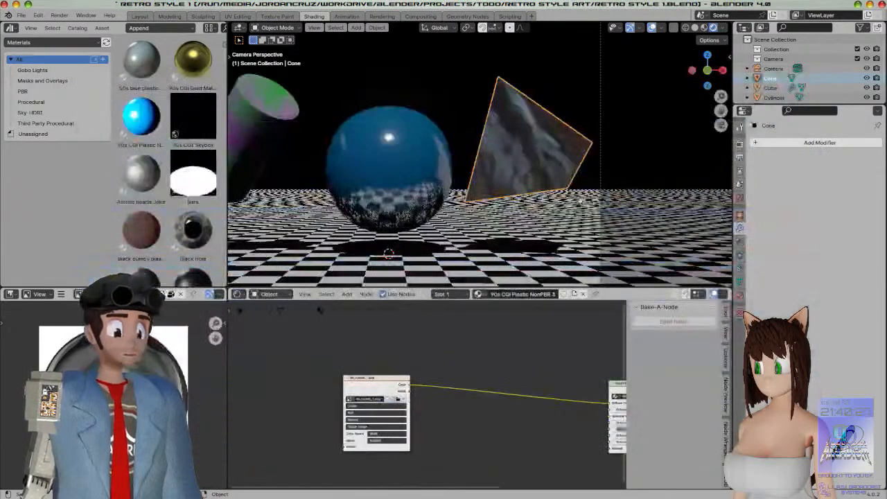
# Load pattern_37_1.png from the patterns_fractals folder into the pyramid material's Image Texture node
pyautogui.click(403, 399)
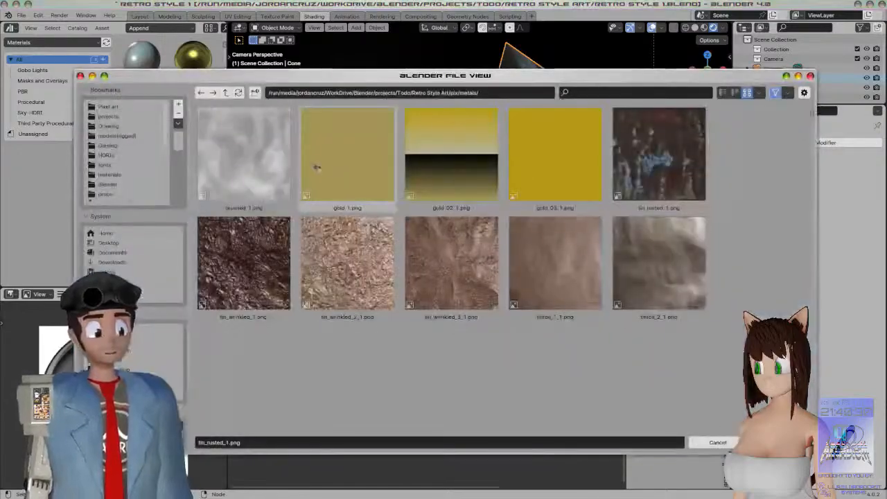
pyautogui.click(226, 92)
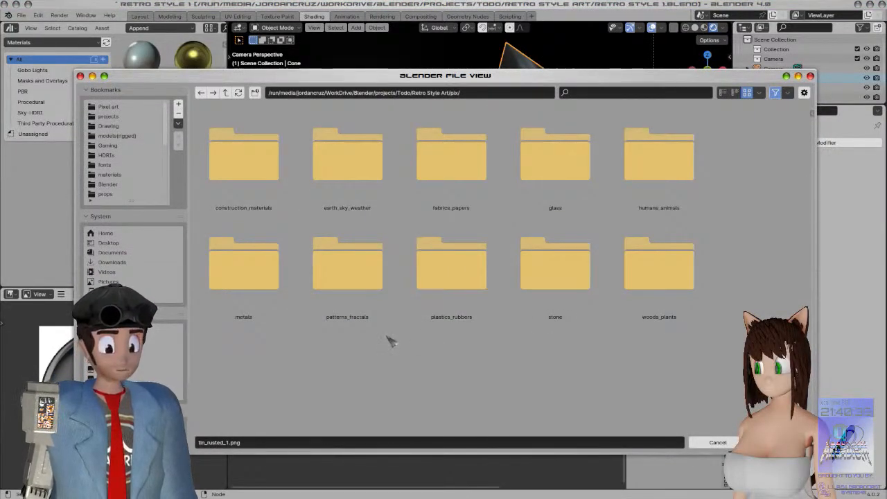
pyautogui.doubleClick(364, 301)
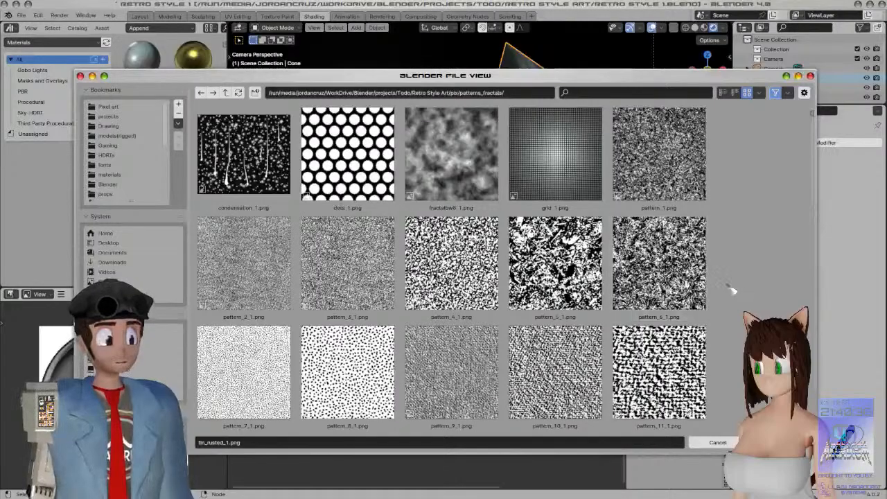
pyautogui.scroll(-3, 733, 291)
pyautogui.scroll(-6, 732, 291)
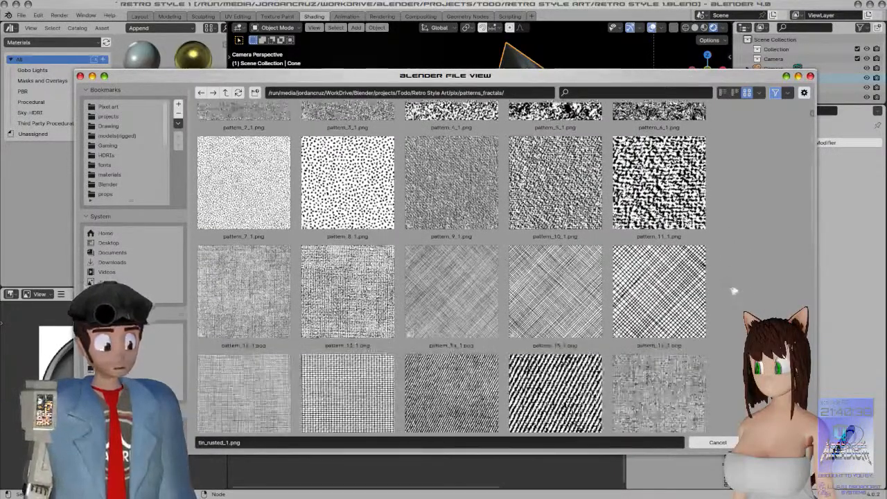
pyautogui.scroll(-7, 733, 289)
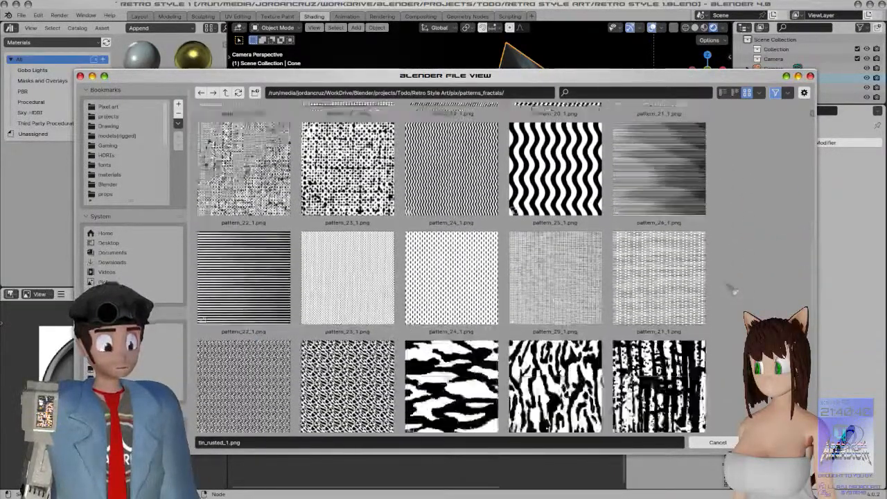
pyautogui.scroll(-2, 732, 290)
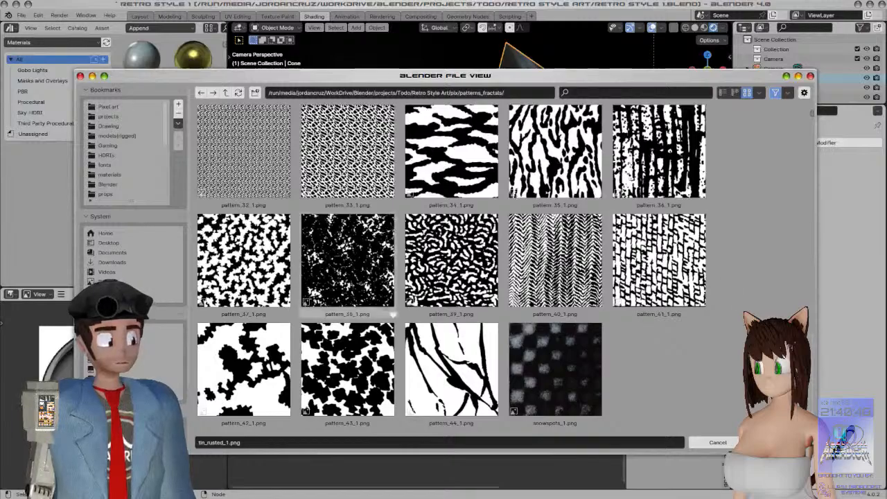
pyautogui.doubleClick(244, 263)
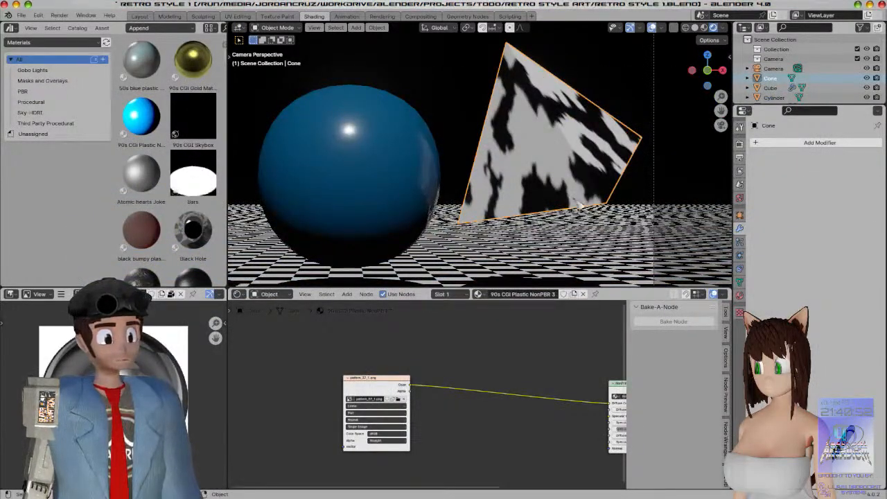
# Enlarge and reposition the pyramid's whole UV layout over the pattern image, then return to the Shading workspace
pyautogui.scroll(-4, 580, 205)
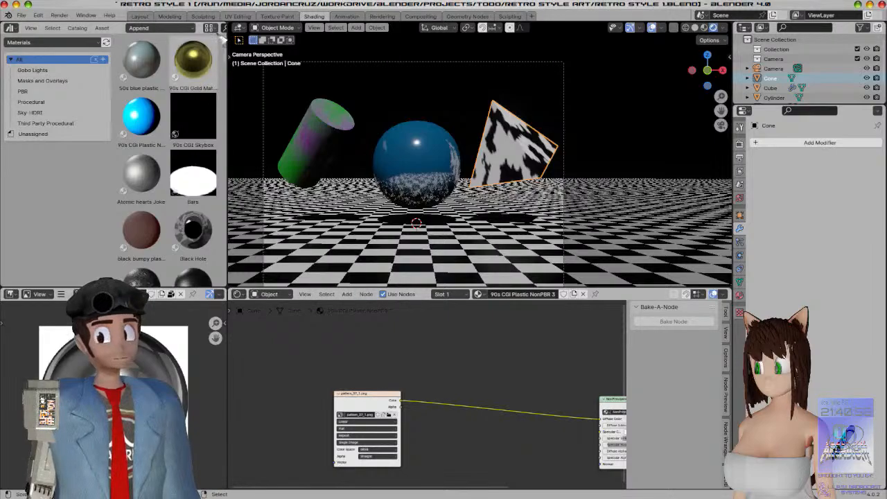
pyautogui.click(237, 16)
pyautogui.press('a')
pyautogui.press('g')
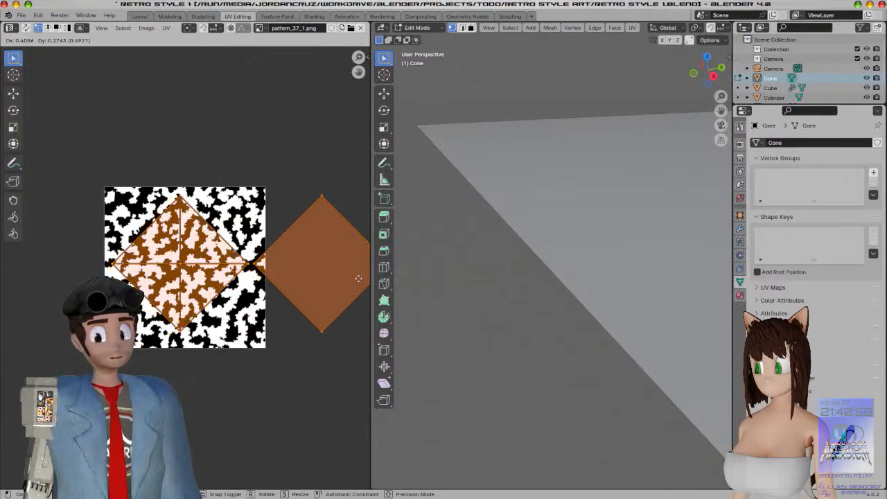
pyautogui.click(352, 275)
pyautogui.click(313, 16)
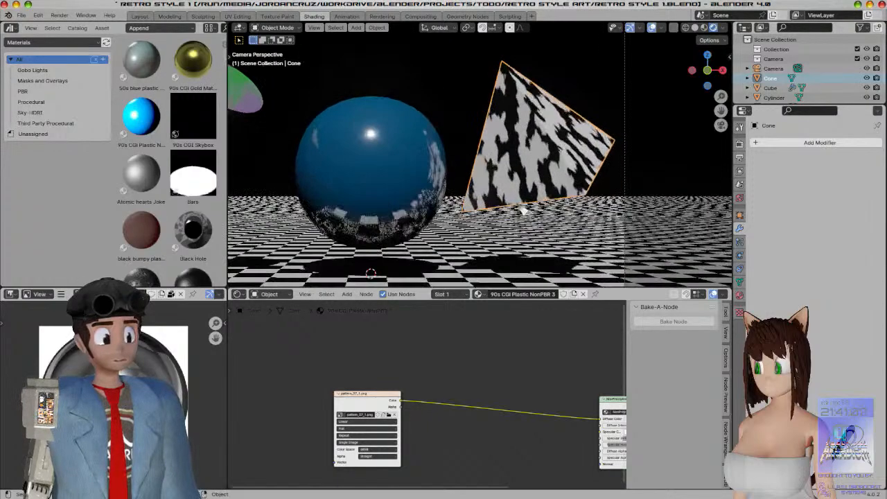
# Insert a Color Ramp node between the pyramid's Image Texture and NonPrincipled BSDF nodes
pyautogui.press('Home')
pyautogui.hotkey('shift', 'a')
pyautogui.click(397, 348)
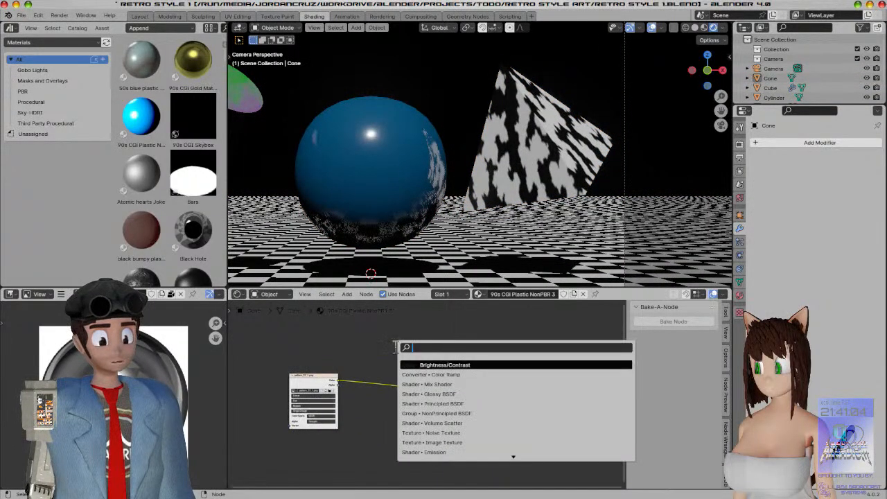
pyautogui.click(437, 374)
pyautogui.click(437, 431)
pyautogui.scroll(2, 437, 431)
pyautogui.scroll(2, 430, 402)
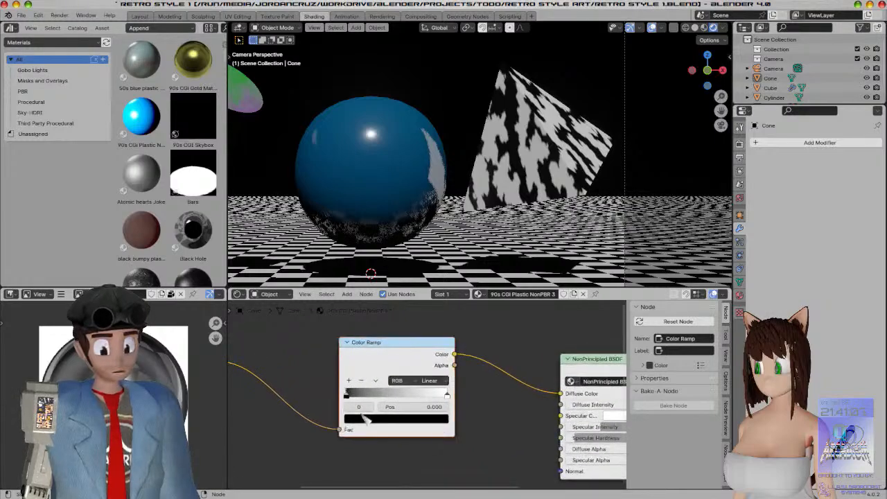
# Colour the Color Ramp's first stop dark crimson and its last stop turquoise with hue 0.435, saturation 0.994 and value 1.000
pyautogui.click(368, 420)
pyautogui.moveTo(443, 328)
pyautogui.mouseDown()
pyautogui.moveTo(440, 305)
pyautogui.moveTo(393, 291)
pyautogui.moveTo(404, 270)
pyautogui.moveTo(433, 307)
pyautogui.moveTo(408, 345)
pyautogui.mouseUp()
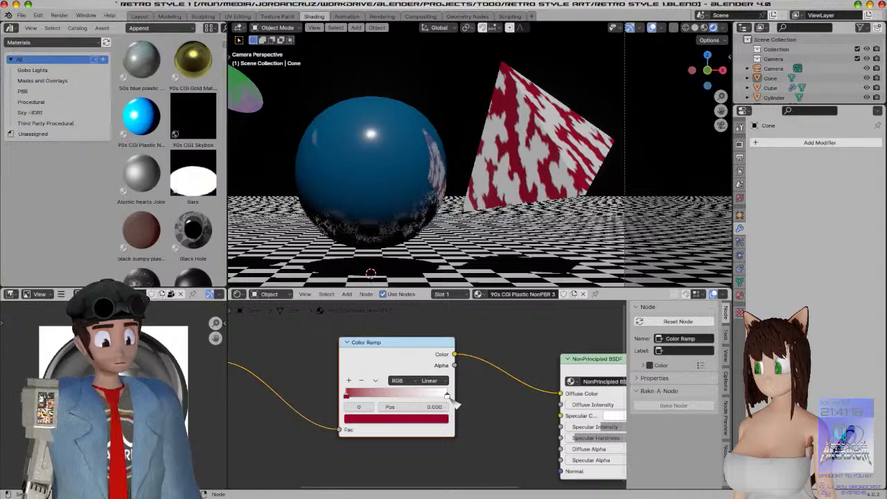
pyautogui.click(447, 396)
pyautogui.click(416, 416)
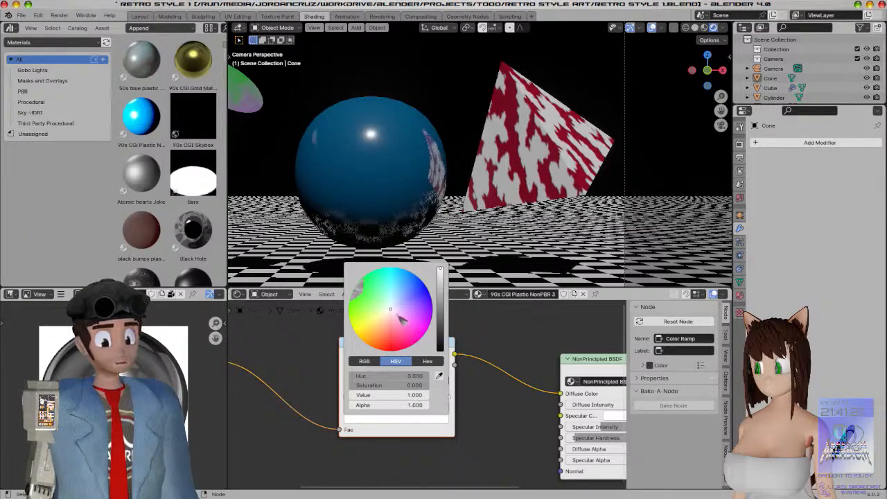
pyautogui.click(368, 324)
pyautogui.moveTo(359, 326); pyautogui.dragTo(373, 275)
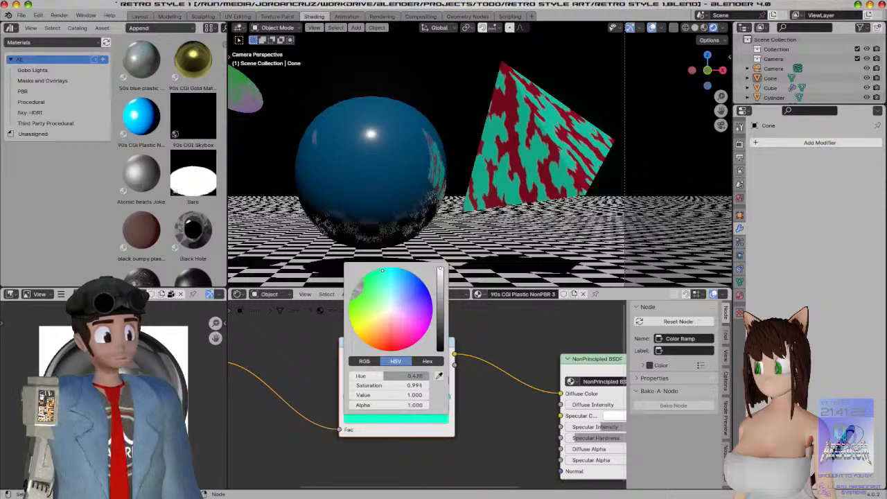
pyautogui.scroll(-4, 521, 151)
pyautogui.press('a')
pyautogui.press('a')
pyautogui.scroll(3, 520, 151)
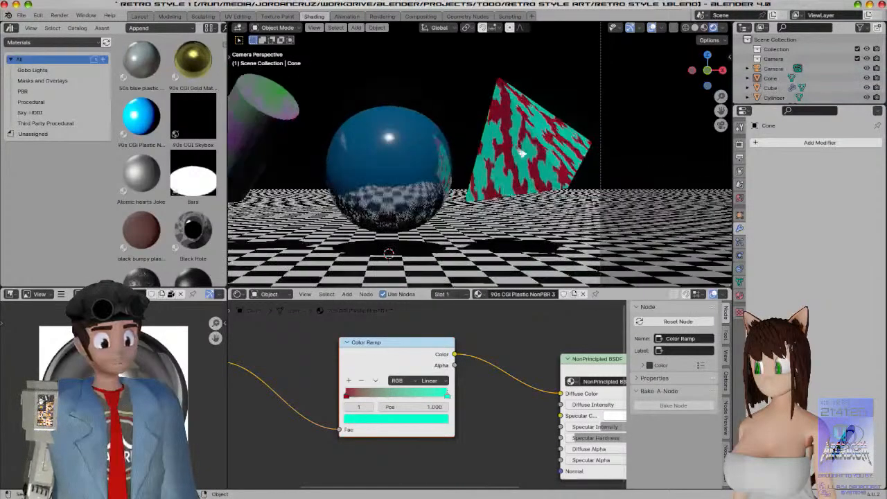
pyautogui.keyDown('shift'); pyautogui.moveTo(497, 203); pyautogui.dragTo(537, 201, button='middle'); pyautogui.keyUp('shift')
# Set the pyramid's NonPrincipled BSDF to Specular Intensity 0.426 and Specular Hardness 511
pyautogui.click(552, 153)
pyautogui.scroll(-2, 531, 351)
pyautogui.moveTo(531, 351); pyautogui.dragTo(399, 322, button='middle')
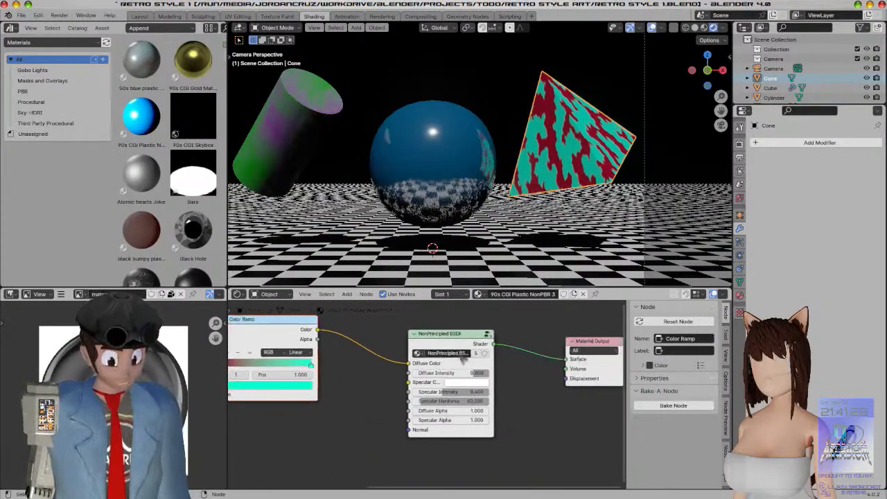
pyautogui.scroll(5, 457, 380)
pyautogui.moveTo(460, 392); pyautogui.dragTo(480, 405)
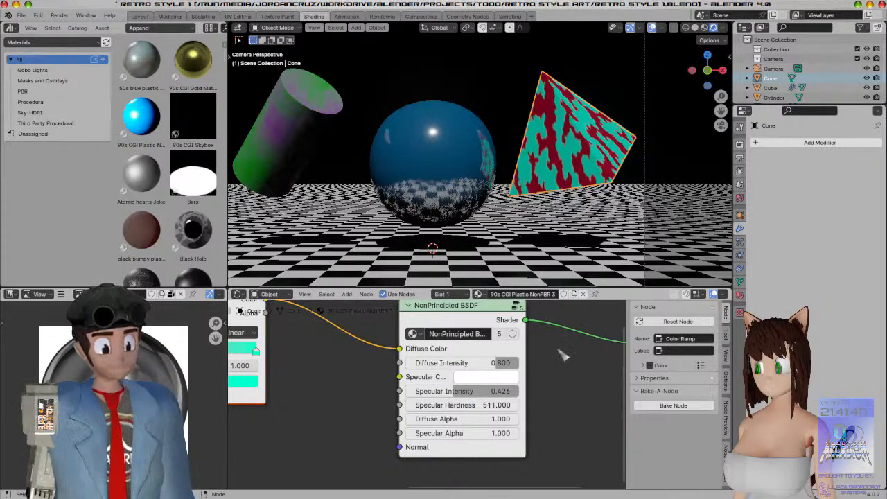
pyautogui.scroll(3, 592, 188)
pyautogui.moveTo(459, 392); pyautogui.dragTo(482, 391)
# Compare the pyramid's shader settings with the sphere's and set the pyramid's Specular Intensity to 1.000
pyautogui.click(396, 233)
pyautogui.press('Home')
pyautogui.moveTo(440, 463); pyautogui.dragTo(463, 471, button='middle')
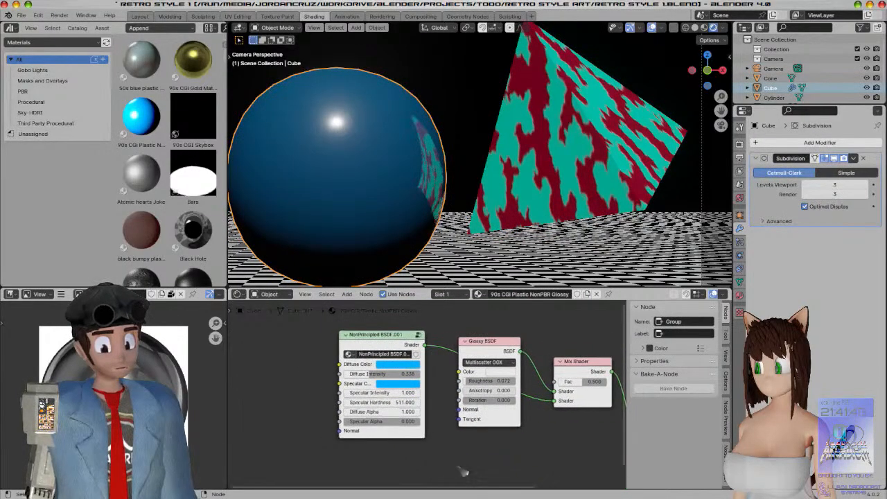
pyautogui.click(575, 166)
pyautogui.moveTo(561, 416); pyautogui.dragTo(557, 366, button='middle')
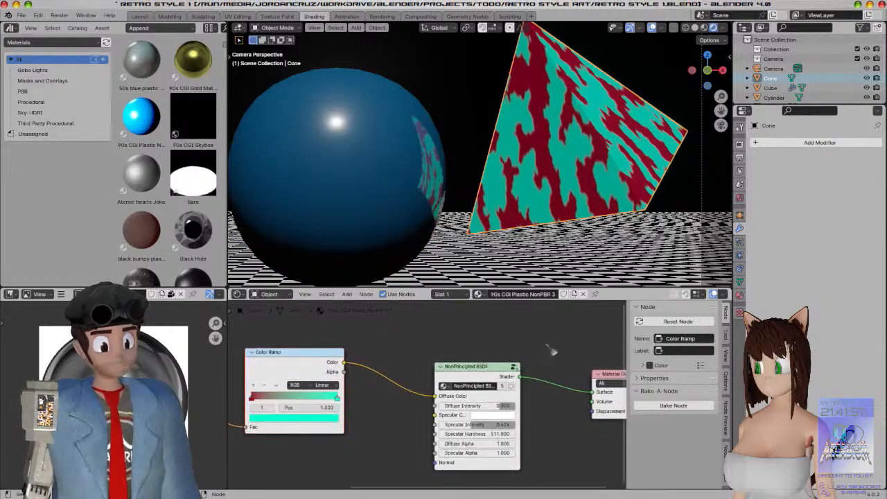
pyautogui.click(428, 218)
pyautogui.click(550, 181)
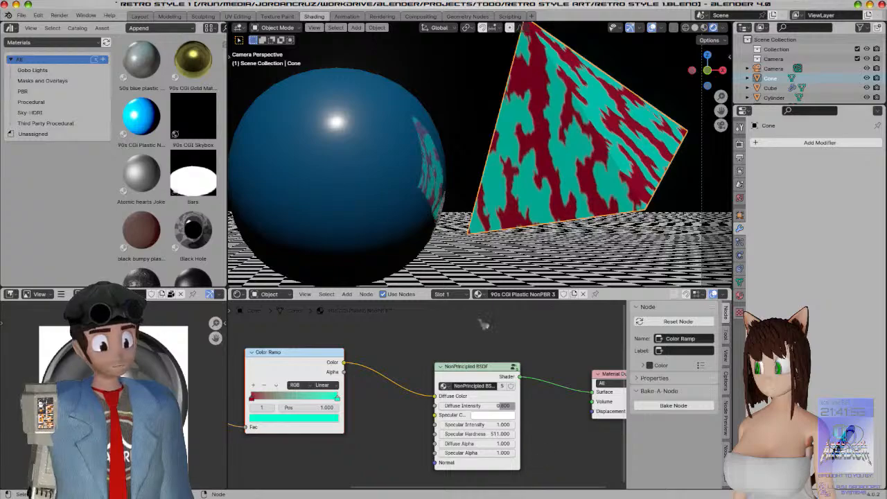
# Set the pyramid's Diffuse Intensity to 0.354 and connect the Color Ramp's Color output to Specular Color
pyautogui.click(374, 186)
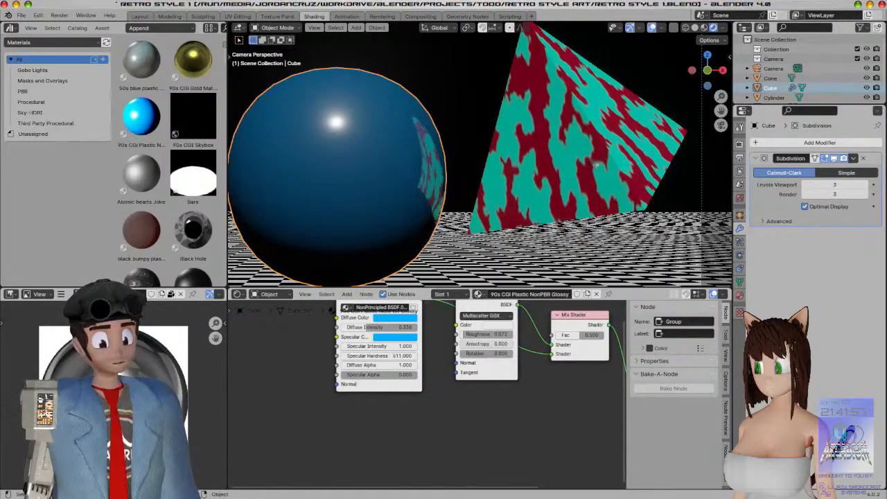
pyautogui.click(594, 164)
pyautogui.moveTo(495, 406); pyautogui.dragTo(466, 406)
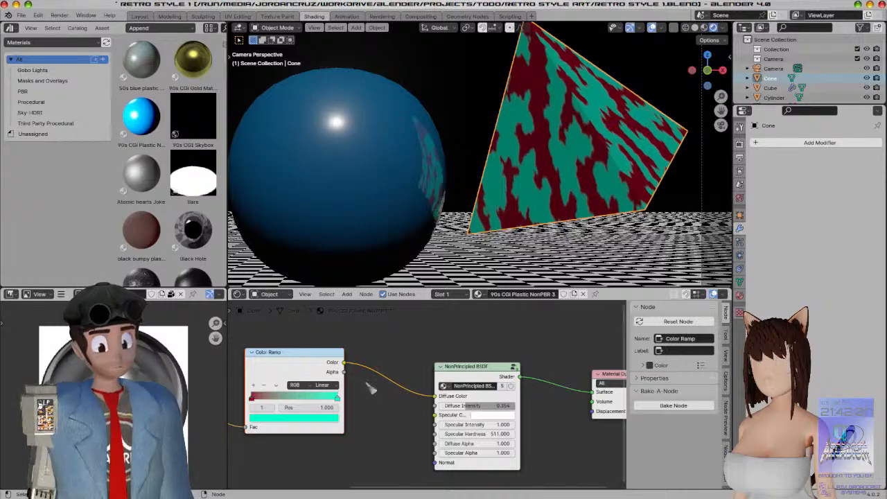
pyautogui.moveTo(344, 362); pyautogui.dragTo(485, 430)
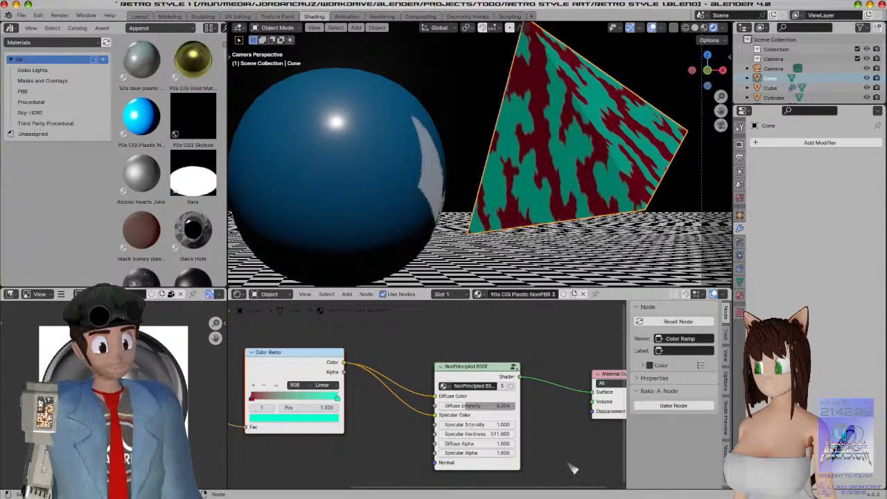
pyautogui.scroll(-4, 490, 213)
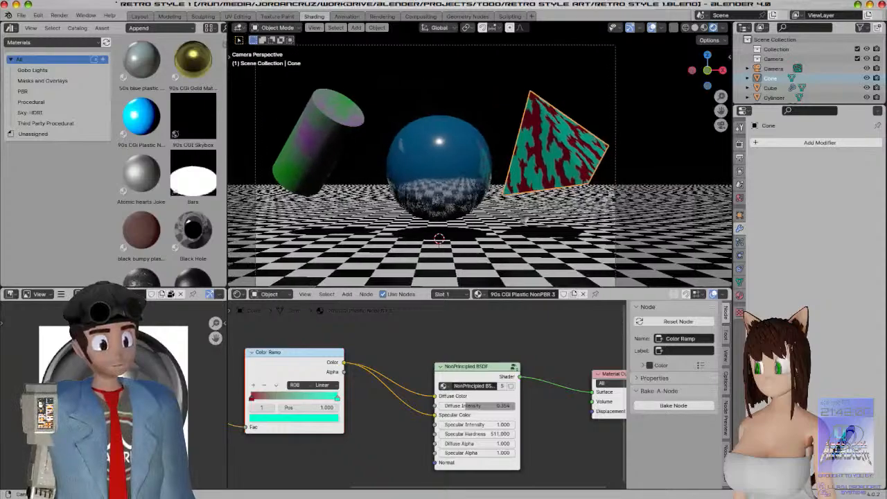
pyautogui.scroll(1, 554, 385)
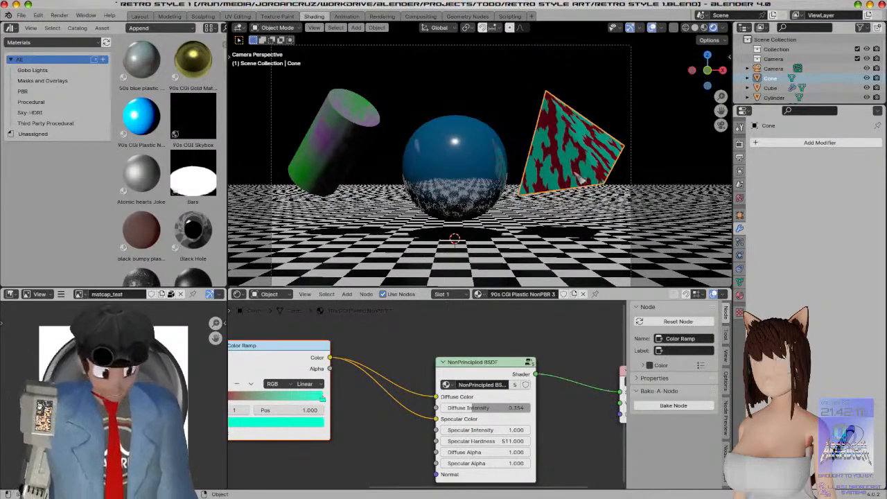
# Rotate the pyramid freely with Trackball so that two of its patterned faces show to the camera
pyautogui.press('r')
pyautogui.press('r')
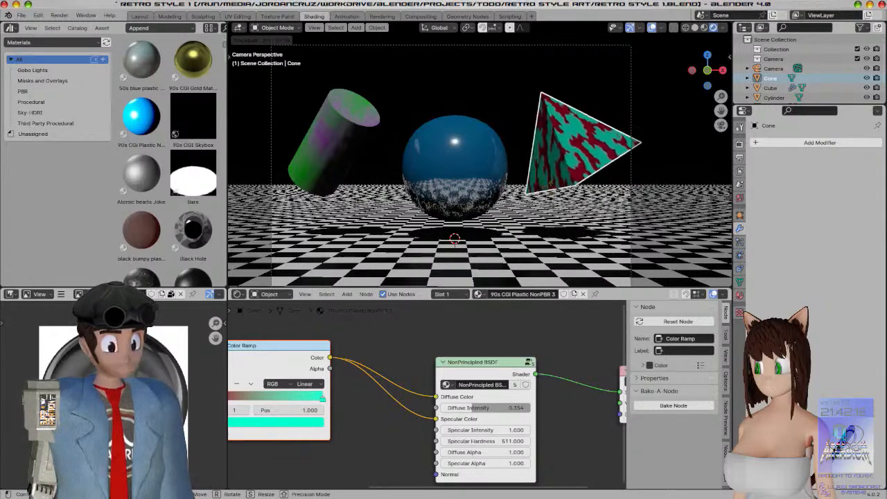
pyautogui.click(574, 199)
pyautogui.scroll(4, 562, 251)
pyautogui.press('a')
pyautogui.press('a')
pyautogui.scroll(-5, 560, 250)
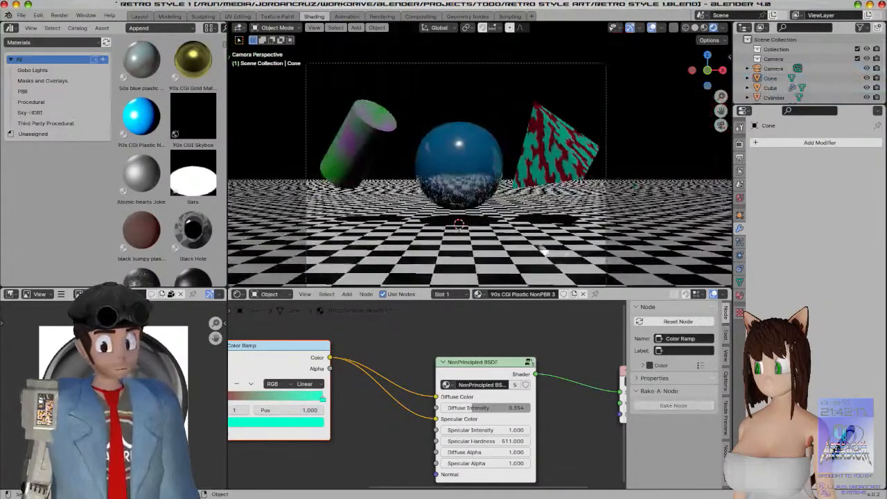
# Set the cylinder's NonPrincipled BSDF to Diffuse Intensity 0.441, Specular Intensity 1.000 and Specular Hardness 511
pyautogui.keyDown('shift'); pyautogui.moveTo(460, 217); pyautogui.dragTo(476, 209, button='middle'); pyautogui.keyUp('shift')
pyautogui.click(378, 140)
pyautogui.scroll(3, 382, 144)
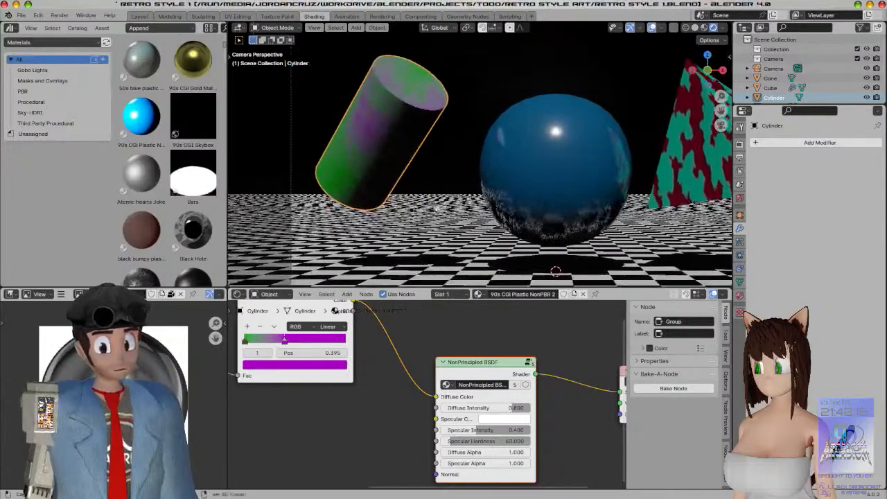
pyautogui.moveTo(511, 411)
pyautogui.mouseDown()
pyautogui.moveTo(526, 410)
pyautogui.moveTo(471, 410)
pyautogui.moveTo(505, 429)
pyautogui.moveTo(530, 430)
pyautogui.moveTo(526, 440)
pyautogui.mouseUp()
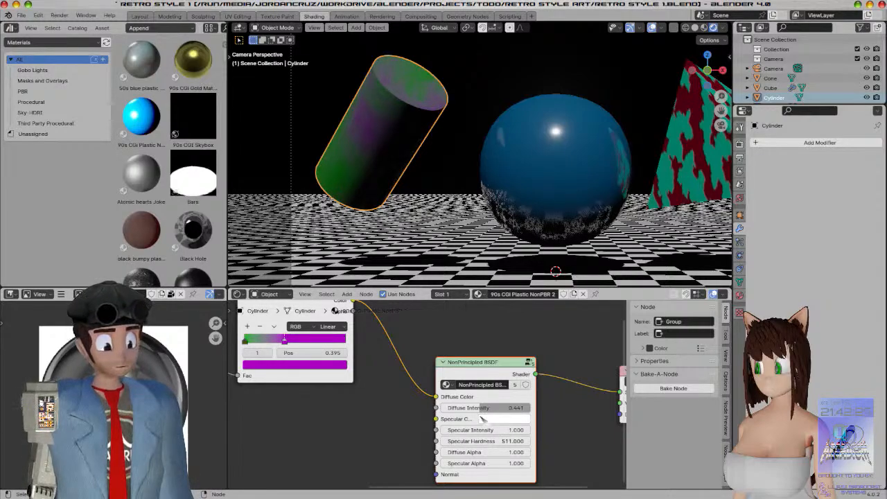
# Connect the cylinder's Color Ramp Color output to Specular Color and deselect all objects to check the scene
pyautogui.moveTo(361, 337); pyautogui.dragTo(456, 458)
pyautogui.scroll(-1, 546, 411)
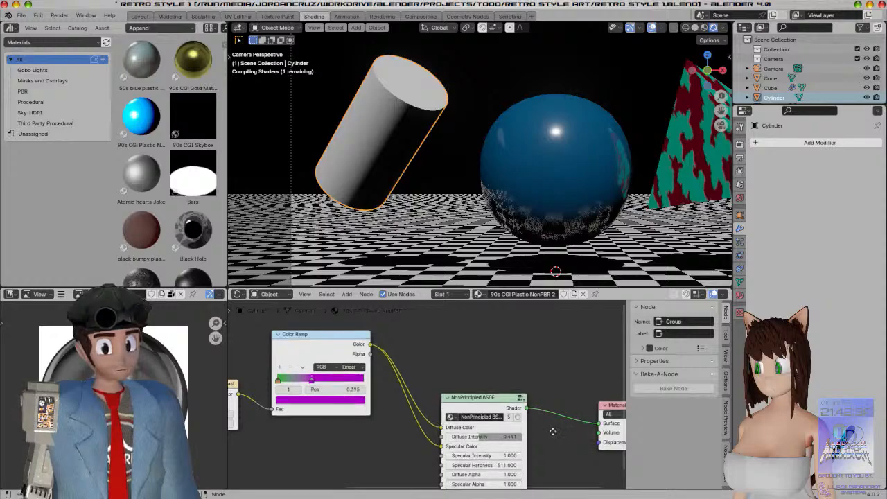
pyautogui.moveTo(554, 433); pyautogui.dragTo(546, 403, button='middle')
pyautogui.keyDown('shift'); pyautogui.moveTo(557, 264); pyautogui.dragTo(471, 251, button='middle'); pyautogui.keyUp('shift')
pyautogui.press('a')
pyautogui.hotkey('alt', 'a')
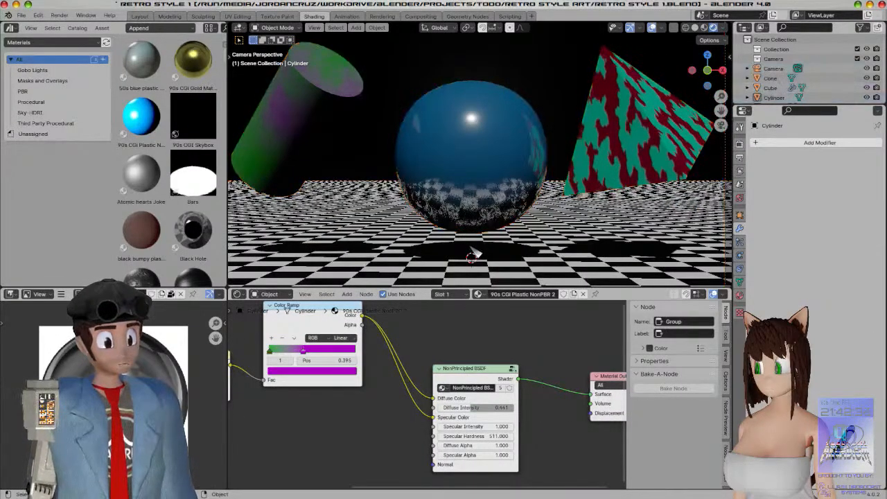
pyautogui.scroll(-3, 478, 253)
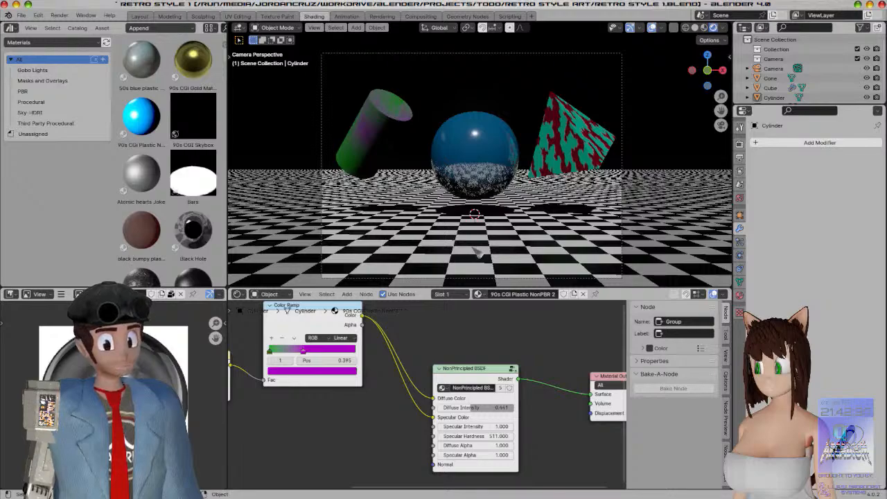
pyautogui.scroll(-2, 478, 255)
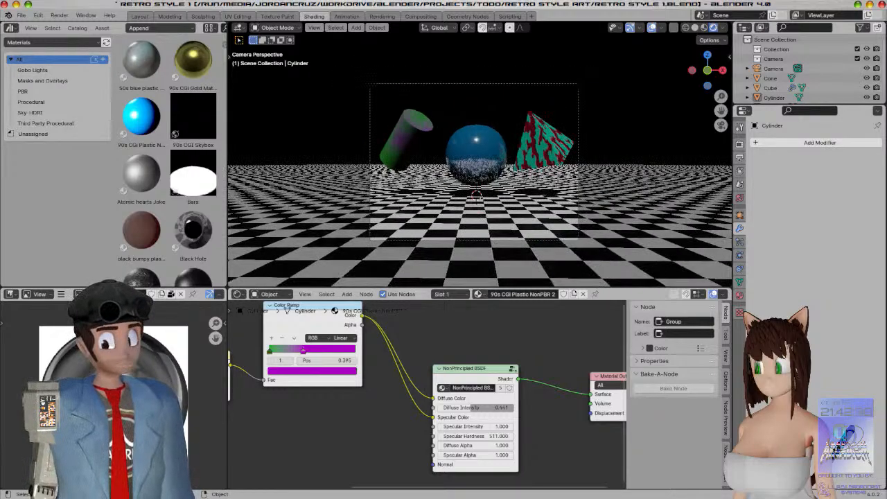
# Switch the shader editor to the World shader and delete the Sky Texture node
pyautogui.click(260, 295)
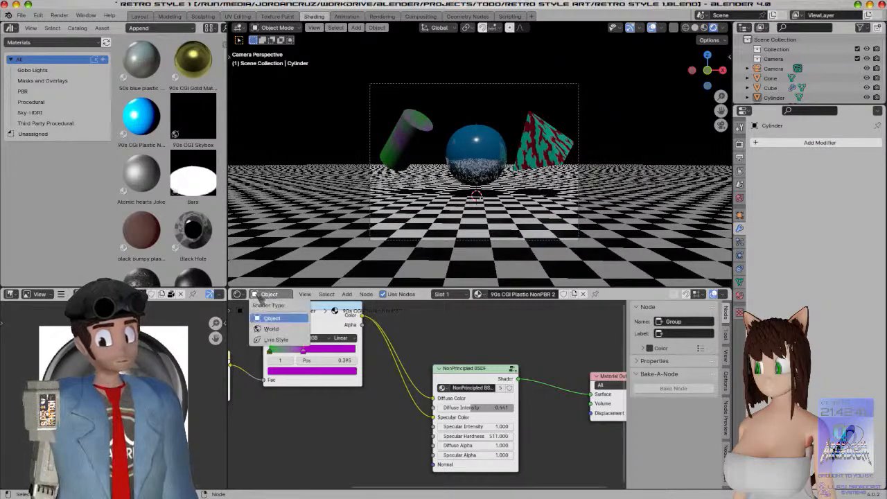
pyautogui.click(276, 331)
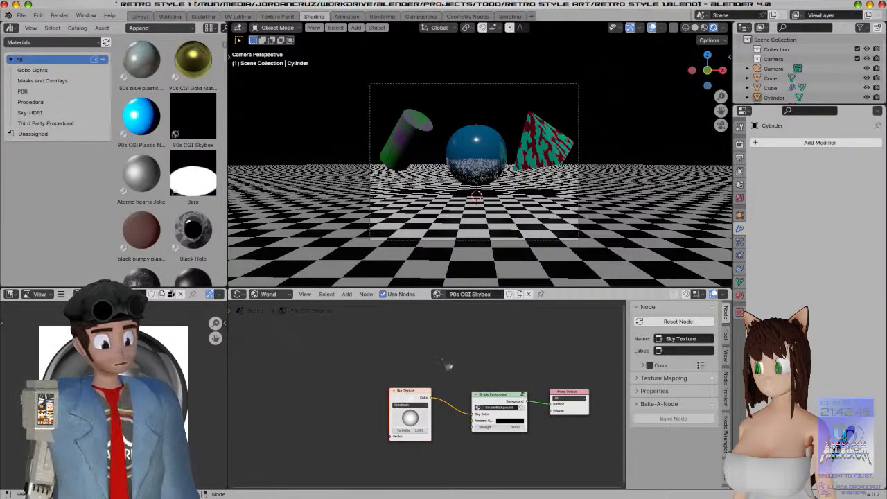
pyautogui.press('x')
pyautogui.scroll(3, 451, 388)
# Add an Image Texture node to the world shader and load bright_03_1.png from the pix/earth_sky_weather folder
pyautogui.hotkey('shift', 'a')
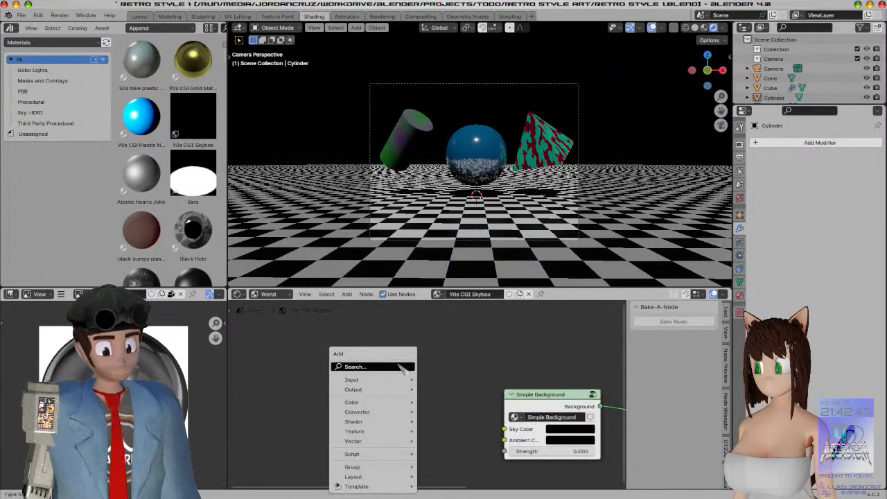
pyautogui.click(403, 367)
pyautogui.click(435, 440)
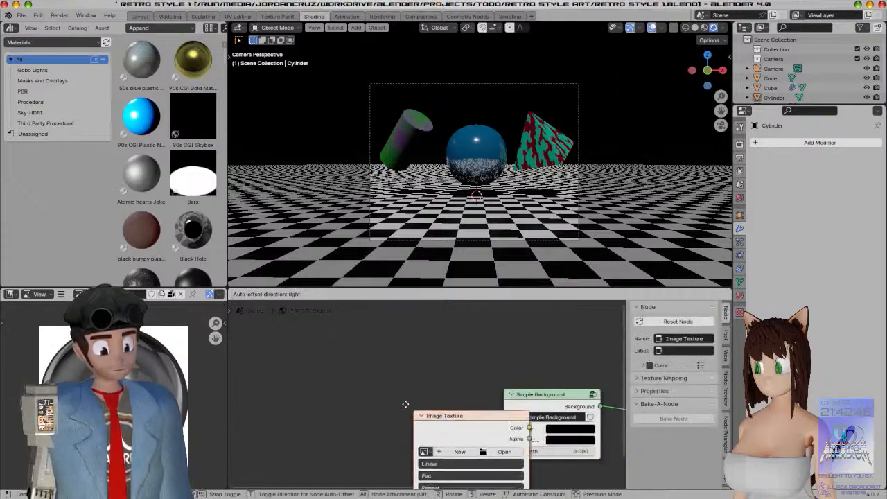
pyautogui.click(343, 375)
pyautogui.click(429, 413)
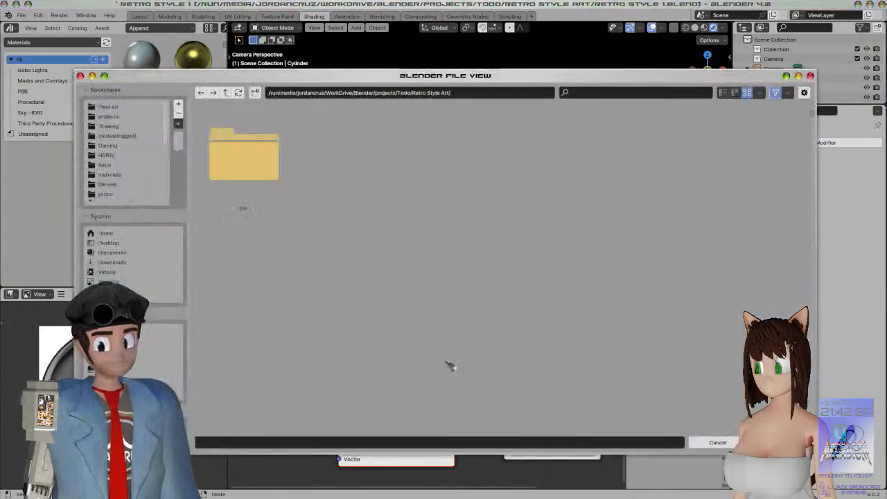
pyautogui.doubleClick(246, 158)
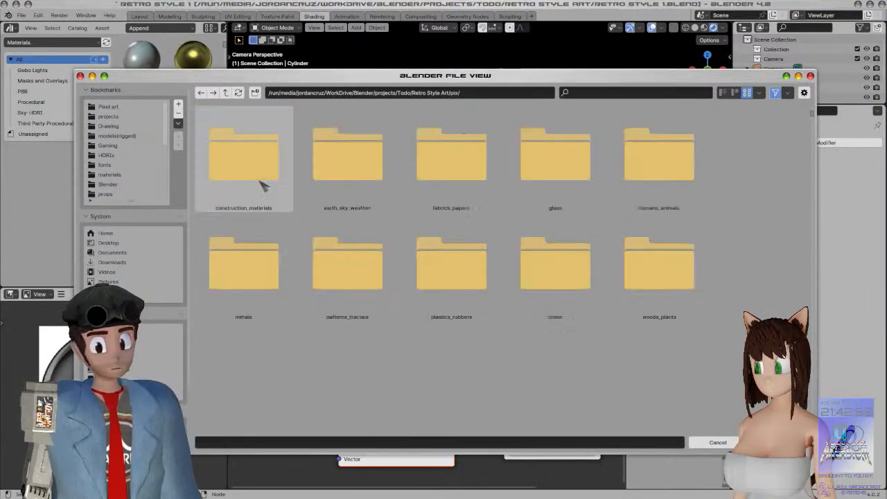
pyautogui.doubleClick(329, 180)
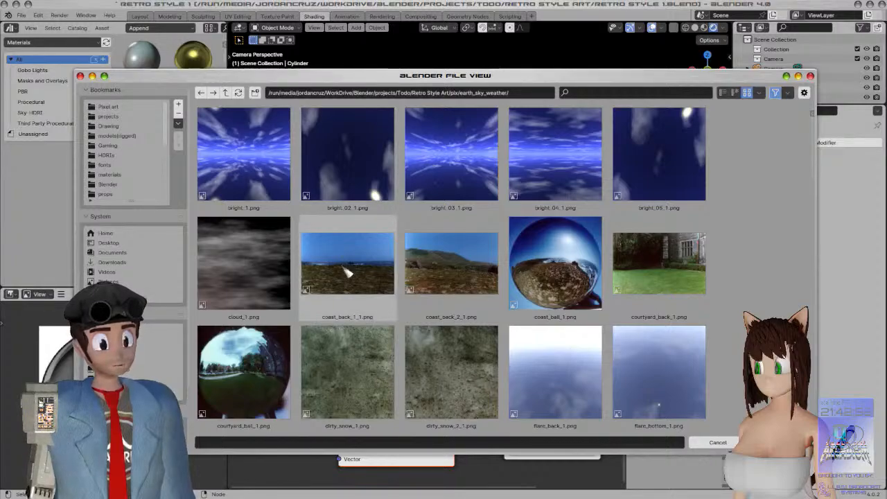
pyautogui.doubleClick(446, 182)
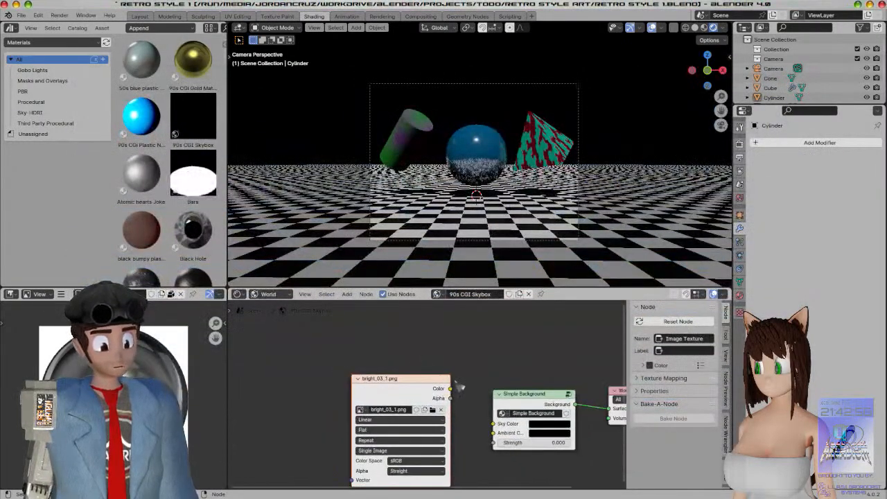
# Connect the Image Texture's Color output to the Simple Background's Sky Color and set Strength to 3.130
pyautogui.moveTo(459, 388); pyautogui.dragTo(402, 362, button='middle')
pyautogui.moveTo(393, 363); pyautogui.dragTo(441, 400)
pyautogui.moveTo(493, 417); pyautogui.dragTo(630, 418)
pyautogui.moveTo(475, 418); pyautogui.dragTo(507, 418)
pyautogui.scroll(-3, 463, 164)
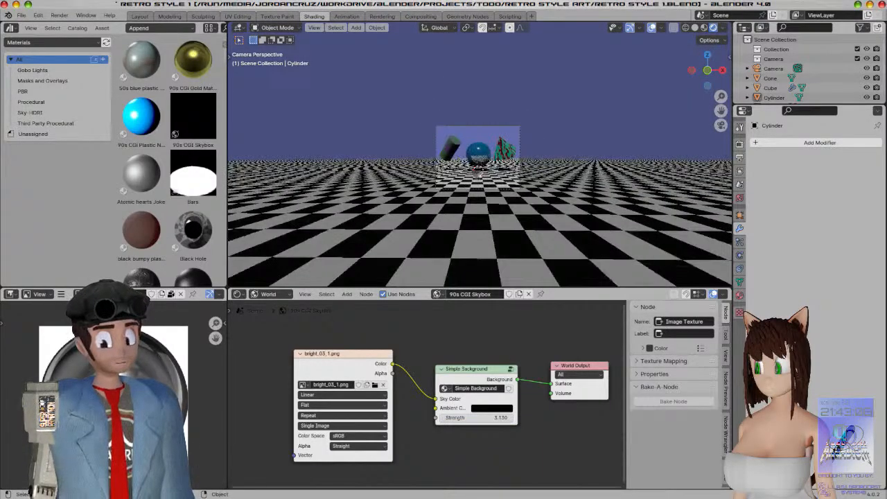
# Replace the Image Texture node with an Environment Texture node and connect its Color output to Sky Color
pyautogui.moveTo(508, 220)
pyautogui.mouseDown(button='middle')
pyautogui.moveTo(394, 143)
pyautogui.moveTo(516, 225)
pyautogui.mouseUp(button='middle')
pyautogui.press('x')
pyautogui.hotkey('shift', 'a')
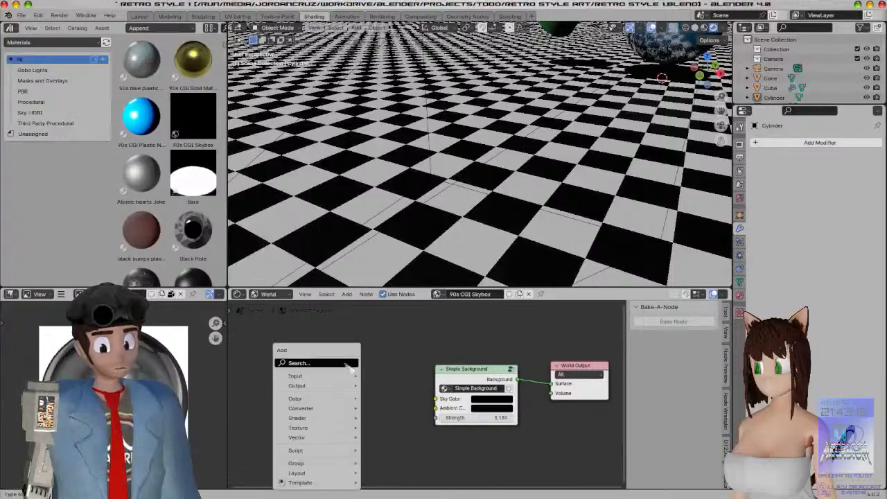
pyautogui.write('envir')
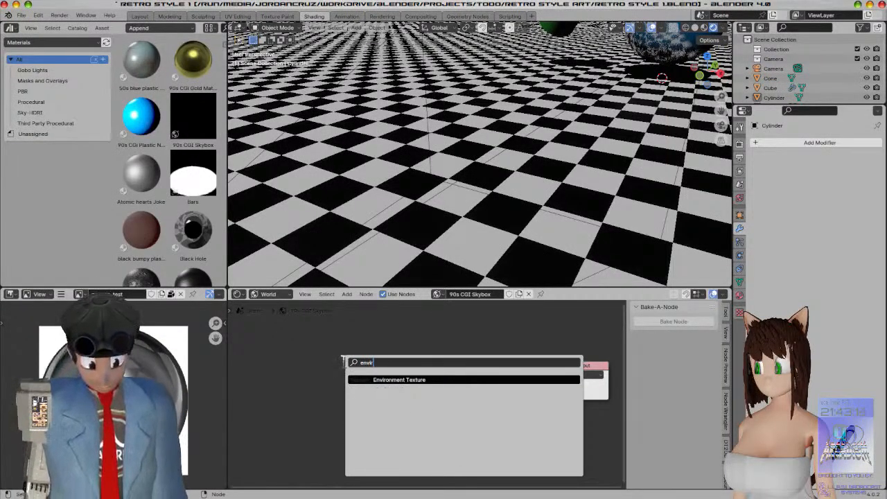
pyautogui.press('Return')
pyautogui.click(270, 355)
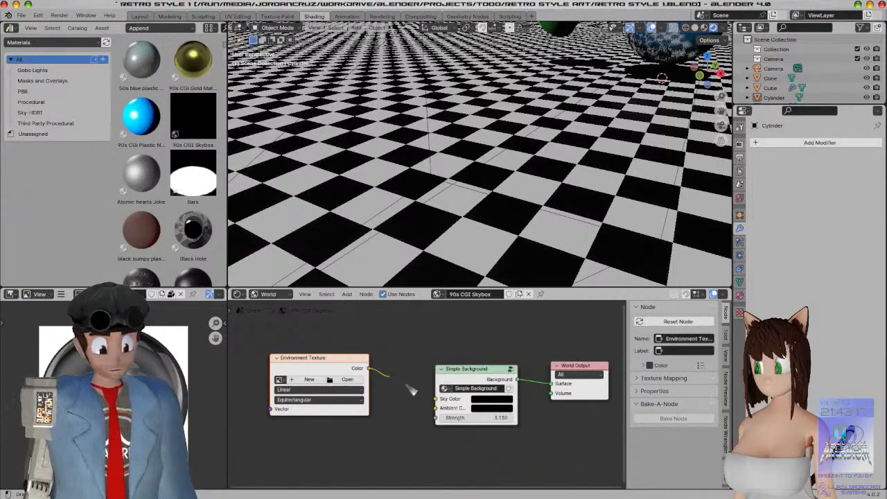
pyautogui.press('KP_0')
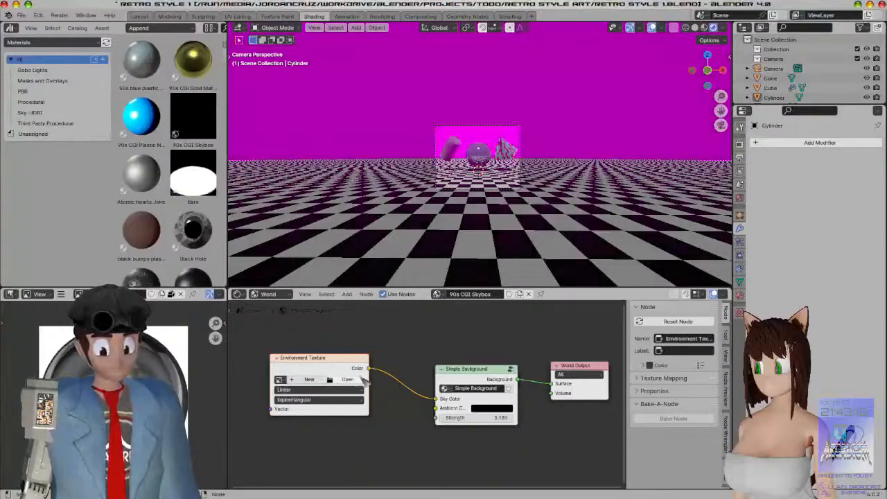
# Load bright_03_1.png from the pix/earth_sky_weather folder into the Environment Texture node
pyautogui.click(347, 380)
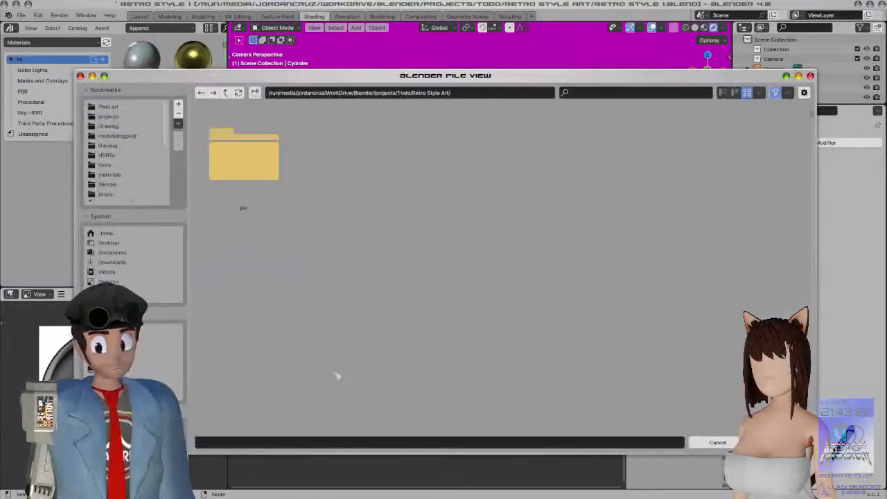
pyautogui.click(264, 182)
pyautogui.click(367, 192)
pyautogui.click(457, 176)
pyautogui.doubleClick(457, 175)
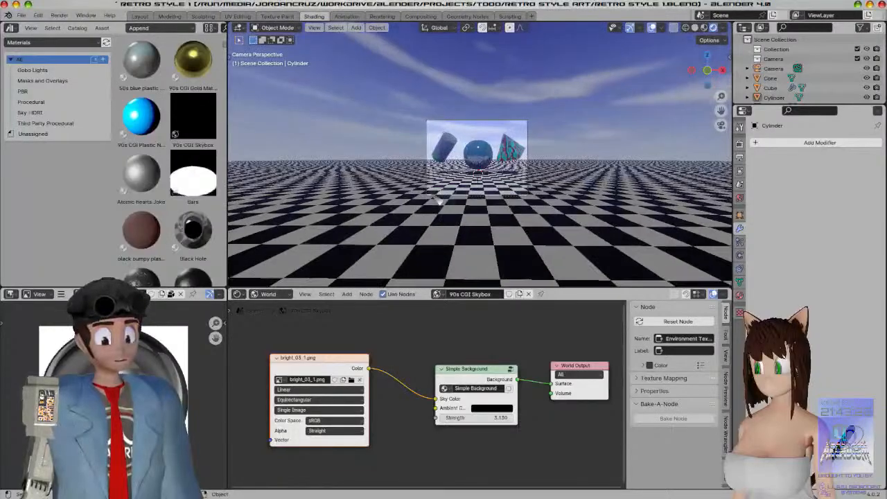
# Inspect the sky around the scene and add Texture Coordinate and Mapping nodes to the Environment Texture
pyautogui.scroll(3, 437, 201)
pyautogui.scroll(-5, 451, 239)
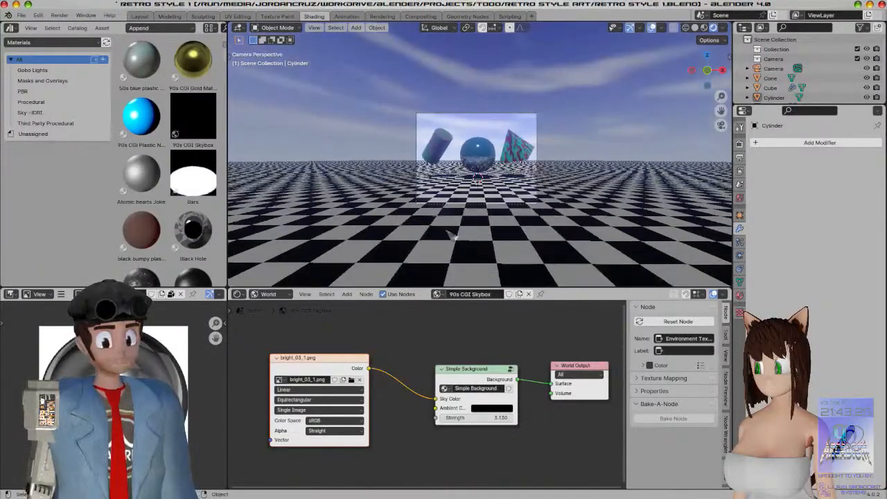
pyautogui.moveTo(511, 233); pyautogui.dragTo(278, 257, button='middle')
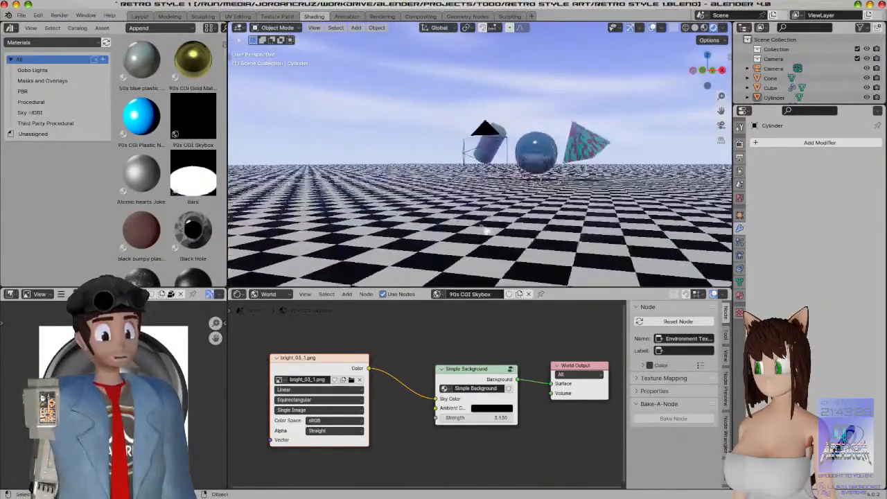
pyautogui.scroll(-5, 485, 230)
pyautogui.scroll(-2, 272, 356)
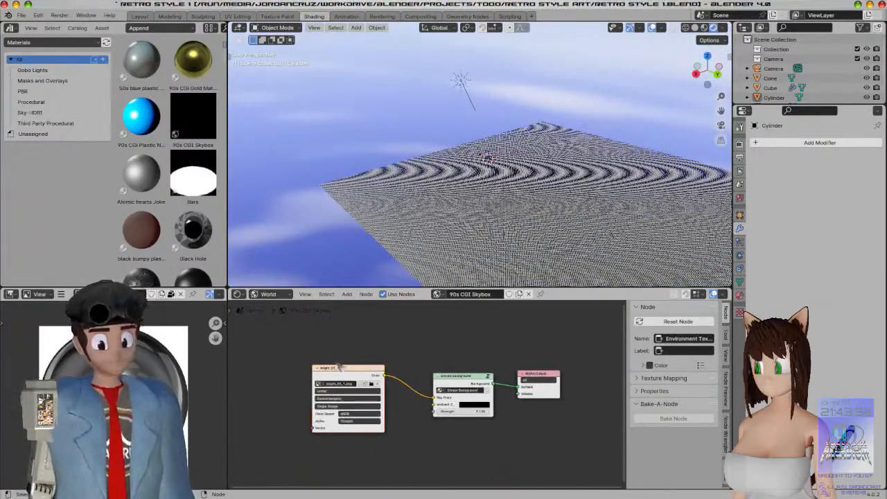
pyautogui.click(340, 370)
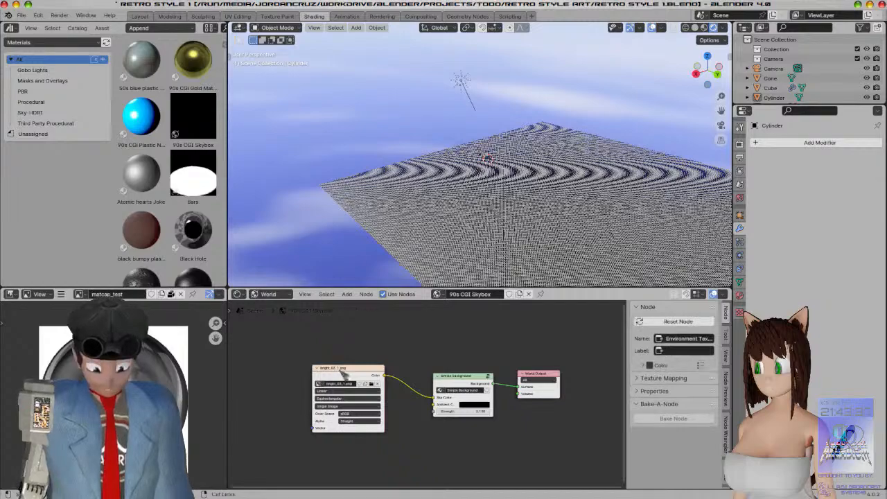
pyautogui.hotkey('ctrl', 't')
# Set the Mapping node's Z rotation to -90° to turn the sky image
pyautogui.scroll(3, 527, 446)
pyautogui.moveTo(452, 190); pyautogui.dragTo(505, 171, button='middle')
pyautogui.moveTo(511, 243); pyautogui.dragTo(427, 139, button='middle')
pyautogui.moveTo(471, 197); pyautogui.dragTo(520, 225, button='middle')
pyautogui.moveTo(405, 442); pyautogui.dragTo(388, 441)
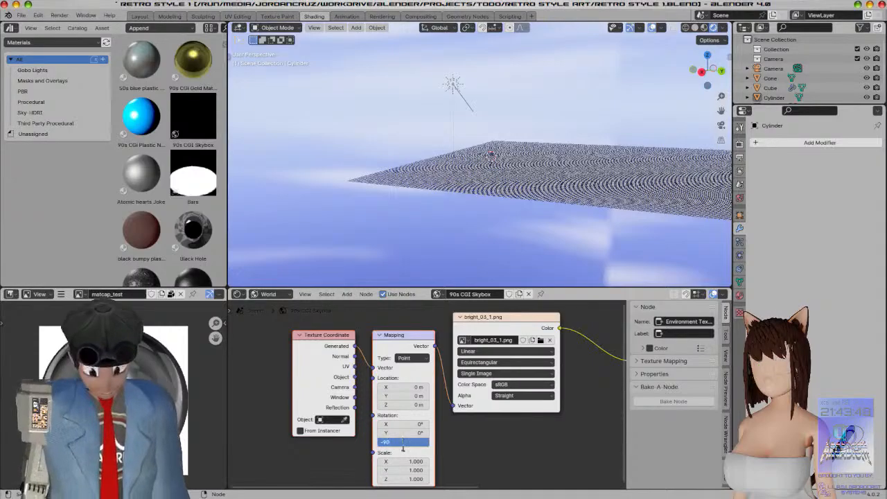
pyautogui.write('-90')
pyautogui.press('Return')
pyautogui.moveTo(321, 237); pyautogui.dragTo(303, 240, button='middle')
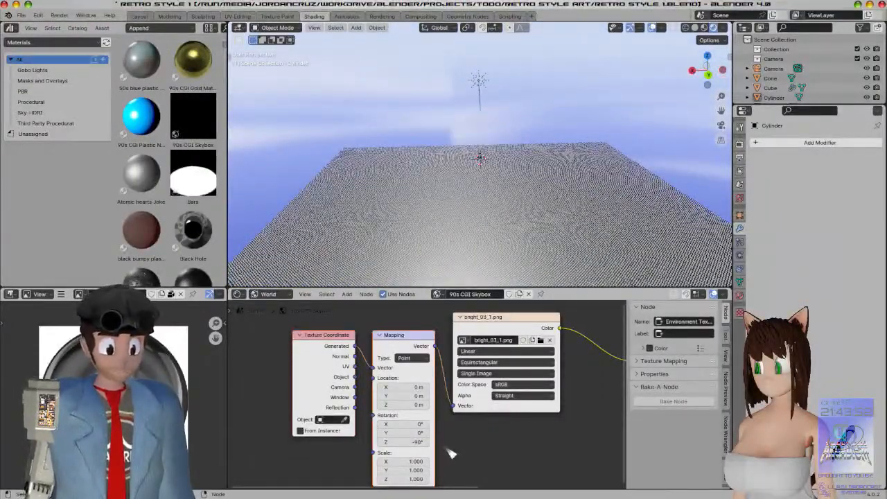
# In camera view, set the Mapping node's Scale to X 2.120, Y 0.710, Z 3.490 and its Location Z to -0.48 m
pyautogui.moveTo(447, 450); pyautogui.dragTo(487, 412, button='middle')
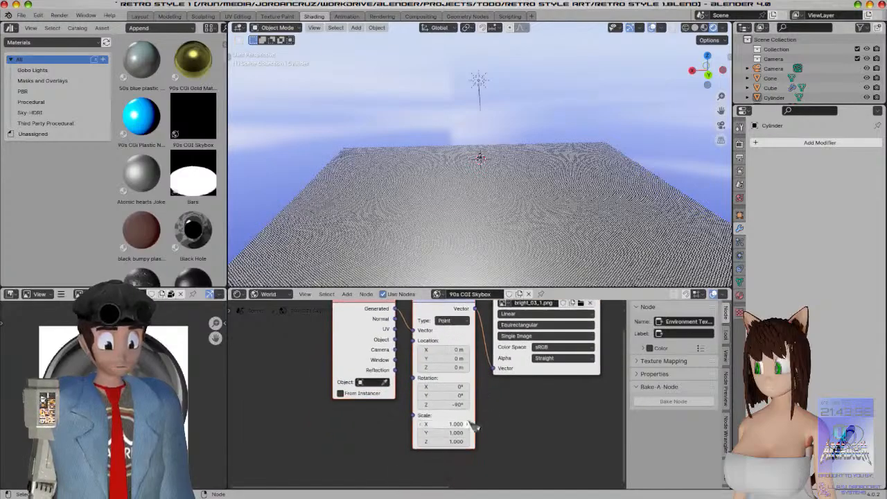
pyautogui.press('KP_0')
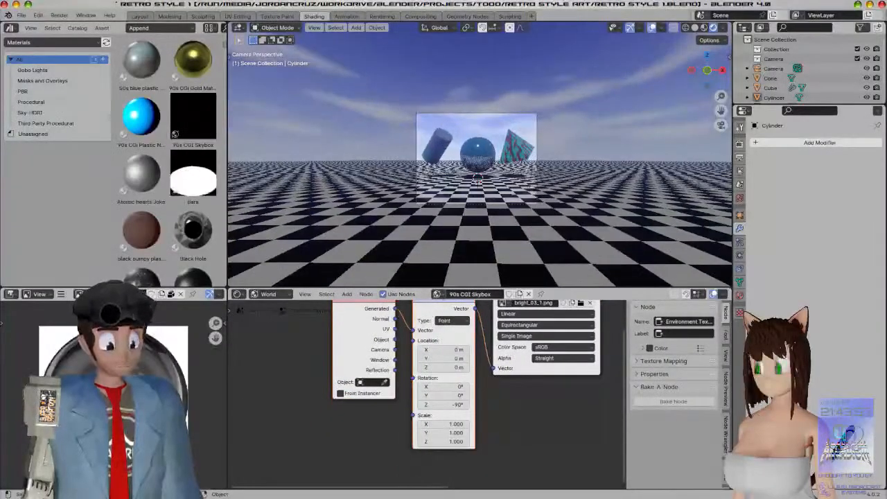
pyautogui.keyDown('ctrl'); pyautogui.moveTo(456, 423); pyautogui.dragTo(648, 424); pyautogui.keyUp('ctrl')
pyautogui.hotkey('ctrl', 'z')
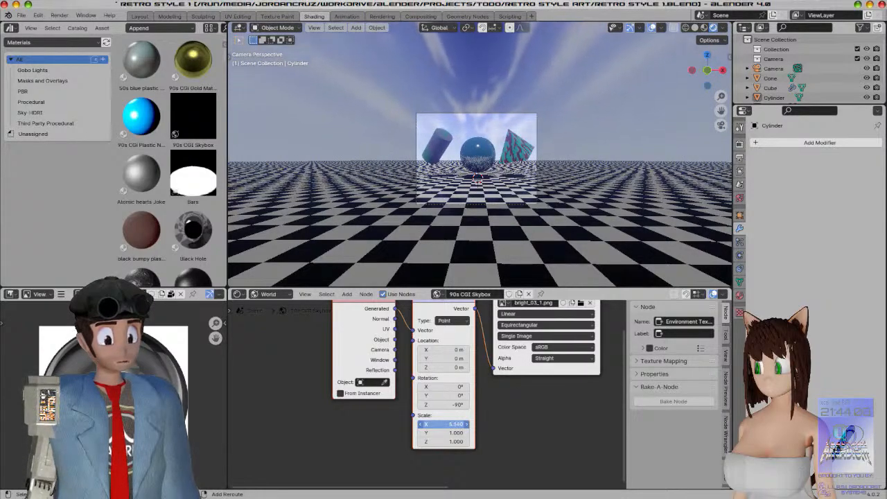
pyautogui.moveTo(445, 432); pyautogui.dragTo(550, 441)
pyautogui.moveTo(444, 423); pyautogui.dragTo(388, 424)
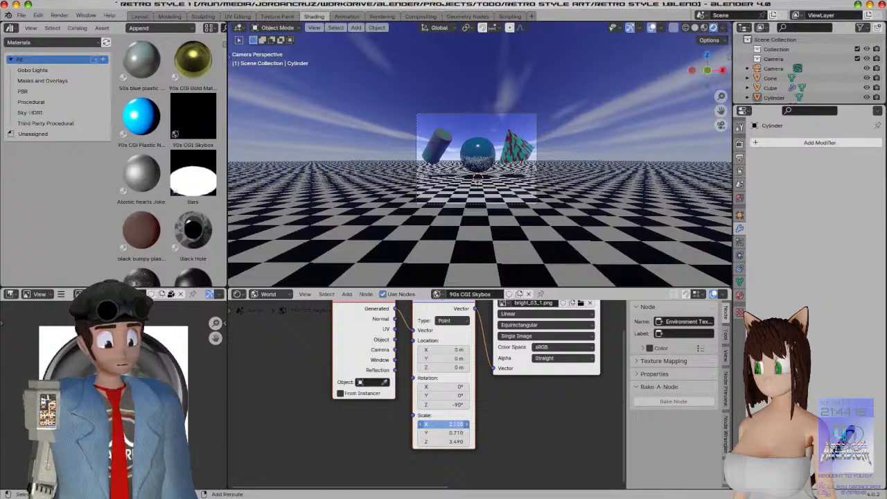
pyautogui.moveTo(443, 367); pyautogui.dragTo(421, 367)
pyautogui.scroll(8, 479, 153)
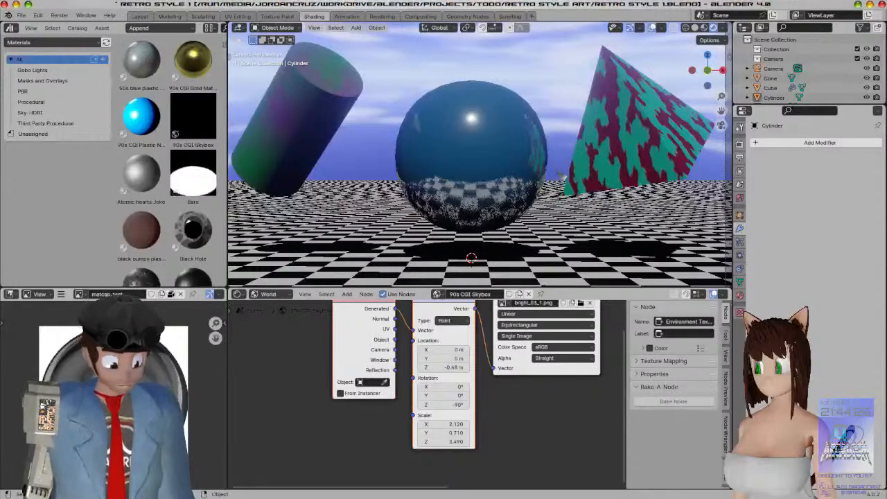
# Try different Strength values on the Simple Background node and set it to about 1.27
pyautogui.moveTo(585, 409); pyautogui.dragTo(303, 311, button='middle')
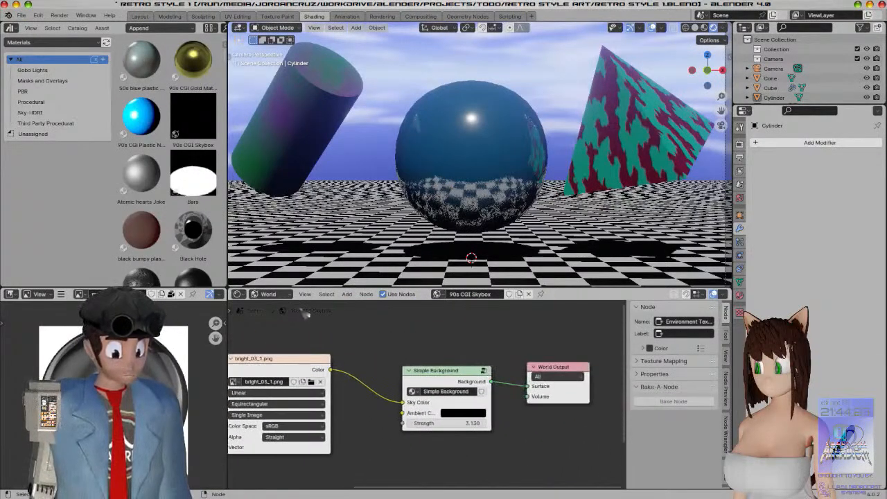
pyautogui.scroll(4, 427, 423)
pyautogui.moveTo(443, 435); pyautogui.dragTo(440, 435)
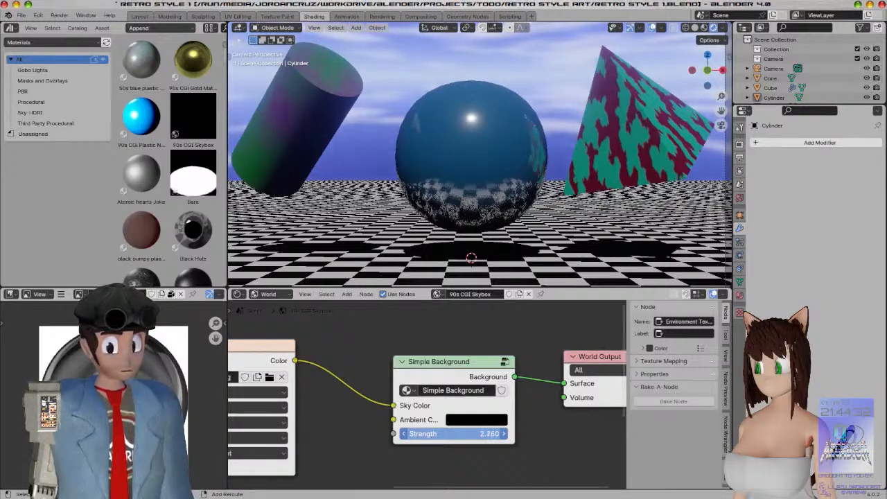
pyautogui.moveTo(440, 435)
pyautogui.mouseDown()
pyautogui.moveTo(412, 435)
pyautogui.moveTo(494, 435)
pyautogui.moveTo(416, 435)
pyautogui.moveTo(450, 435)
pyautogui.mouseUp()
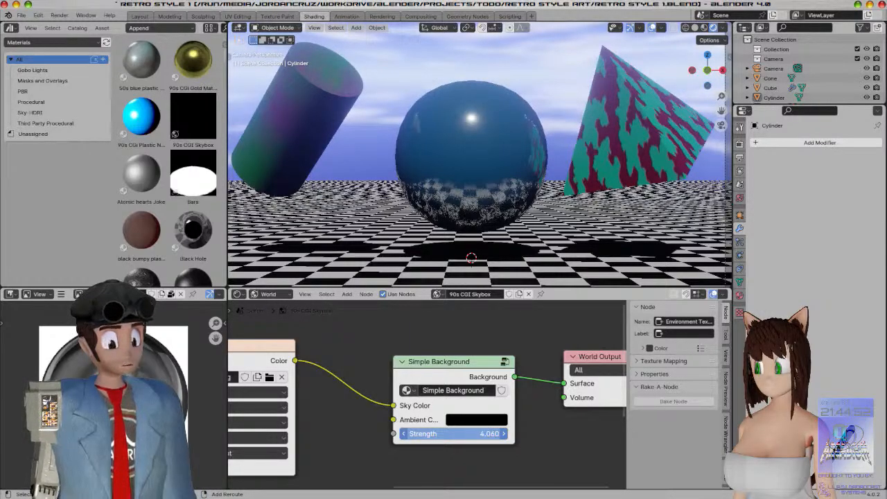
pyautogui.moveTo(450, 435); pyautogui.dragTo(429, 435)
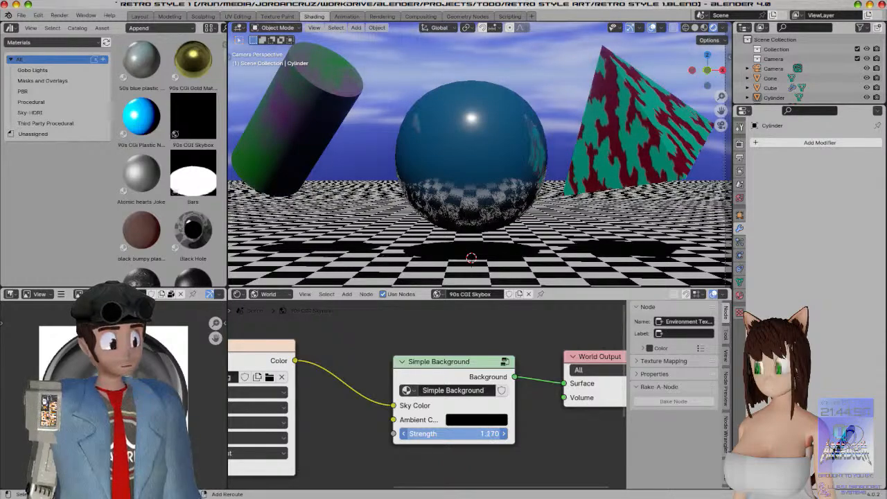
pyautogui.scroll(-3, 525, 148)
pyautogui.keyDown('shift'); pyautogui.moveTo(518, 172); pyautogui.dragTo(529, 177, button='middle'); pyautogui.keyUp('shift')
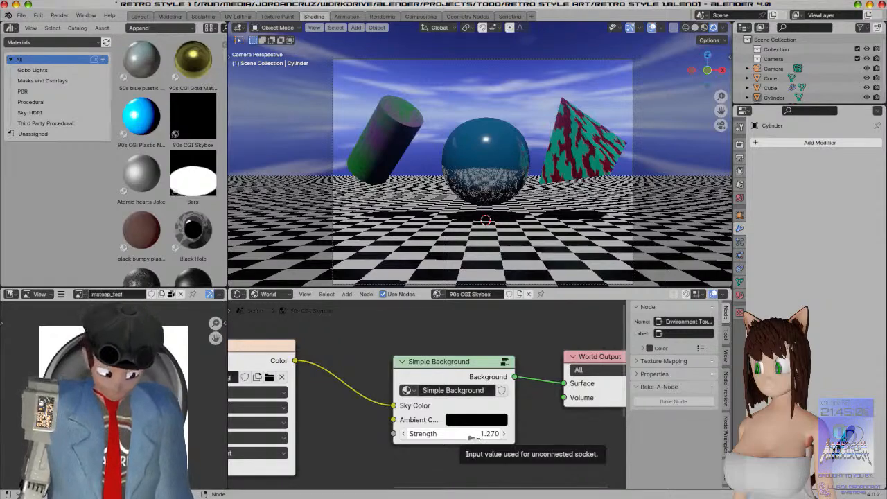
pyautogui.moveTo(471, 437); pyautogui.dragTo(451, 437)
# Set the Mapping node's Scale Z to 2.530 and Location Z to -0.35 m, and save the file
pyautogui.moveTo(374, 444); pyautogui.dragTo(720, 305, button='middle')
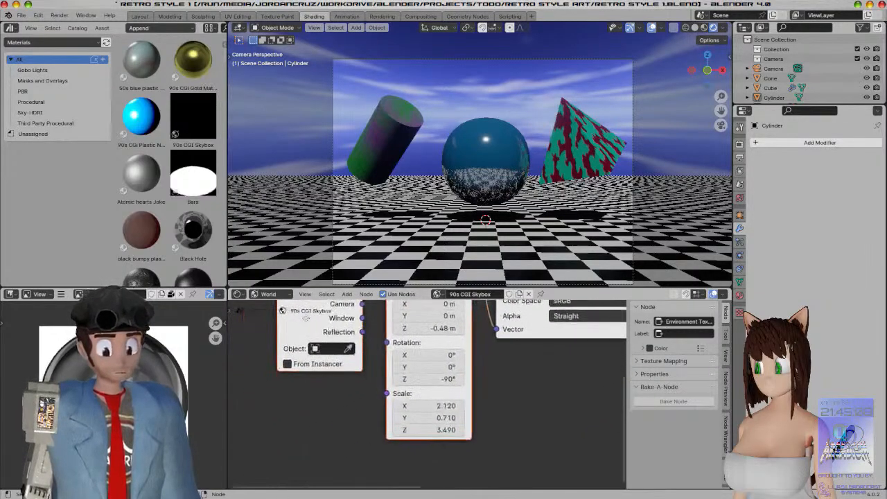
pyautogui.moveTo(424, 429); pyautogui.dragTo(406, 429)
pyautogui.moveTo(428, 379); pyautogui.dragTo(428, 379)
pyautogui.moveTo(429, 327); pyautogui.dragTo(430, 328)
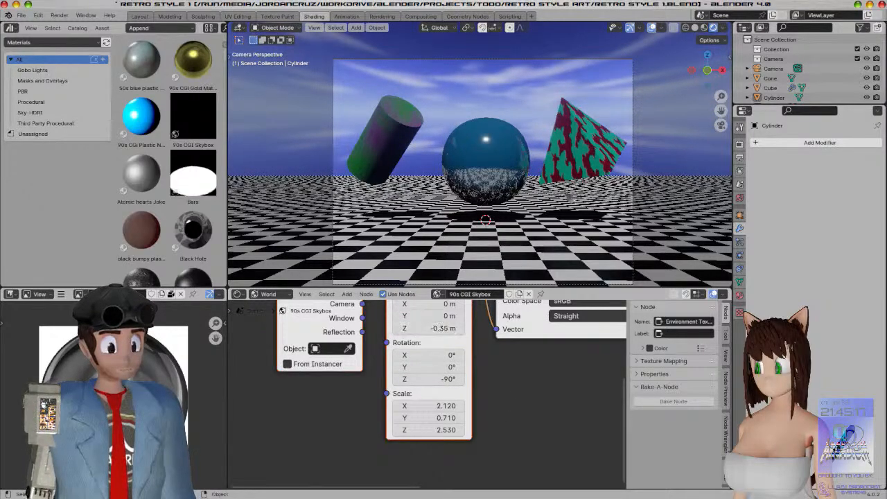
pyautogui.scroll(-4, 571, 201)
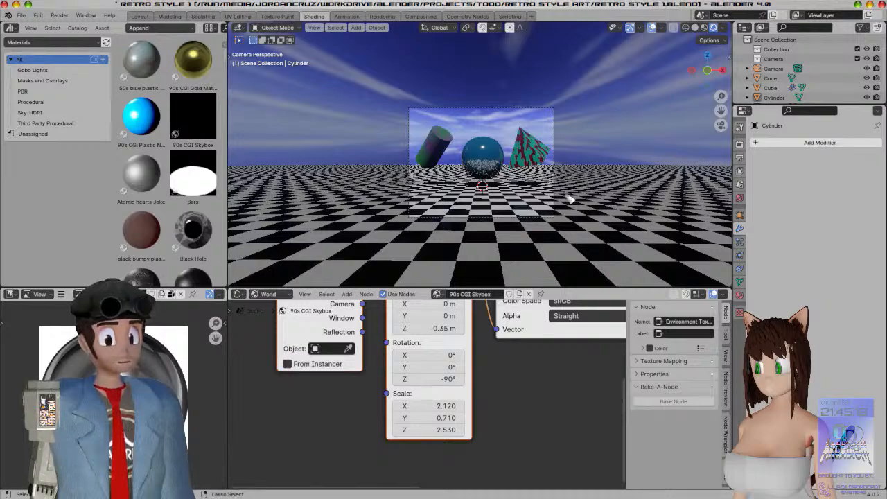
pyautogui.hotkey('ctrl', 's')
pyautogui.scroll(6, 572, 199)
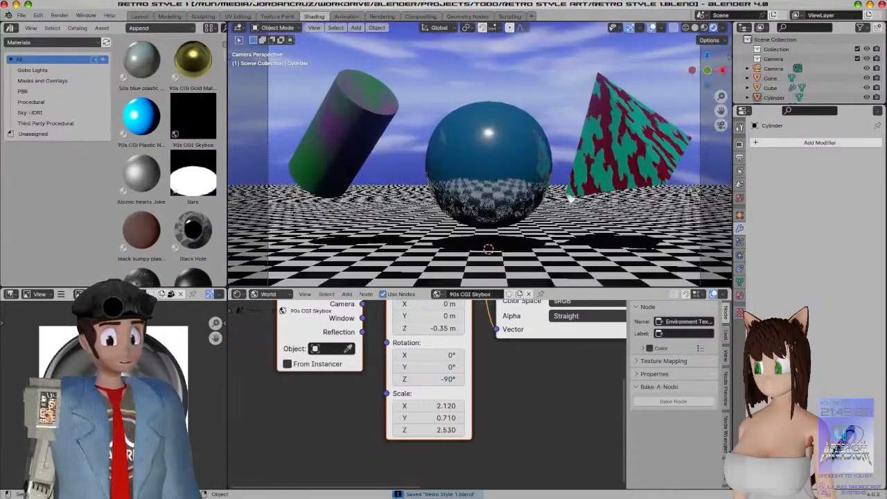
# Render the image and examine the sphere, pyramid and cylinder up close in the result
pyautogui.click(59, 15)
pyautogui.click(55, 26)
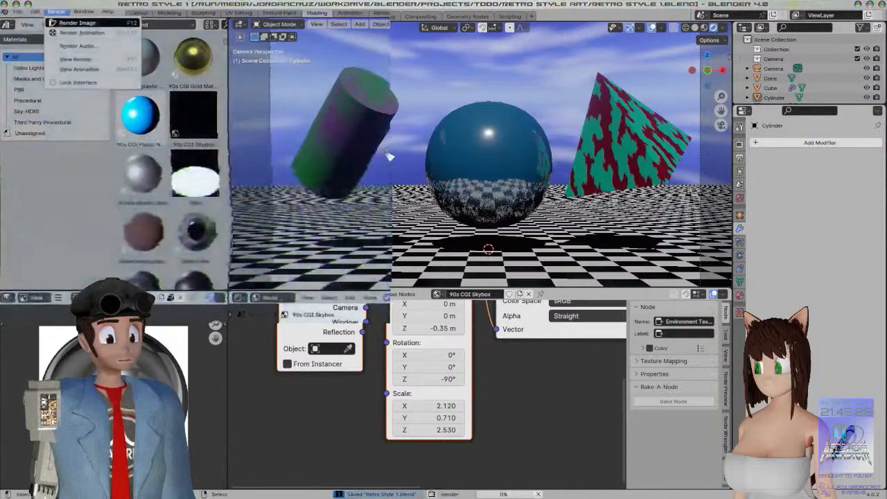
pyautogui.scroll(-2, 333, 167)
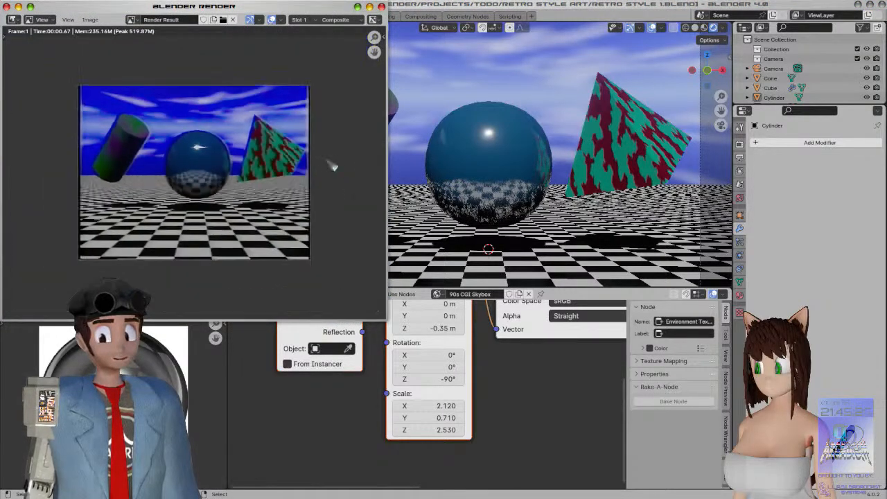
pyautogui.scroll(5, 331, 164)
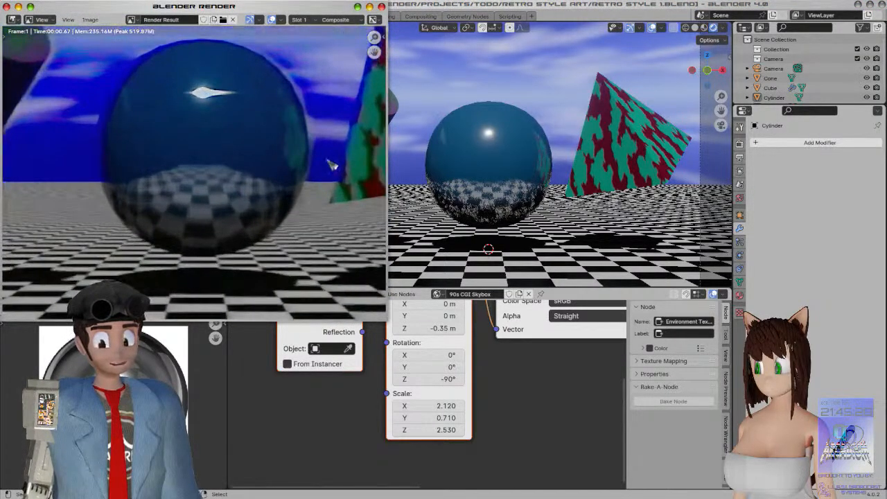
pyautogui.moveTo(332, 164); pyautogui.dragTo(257, 217, button='middle')
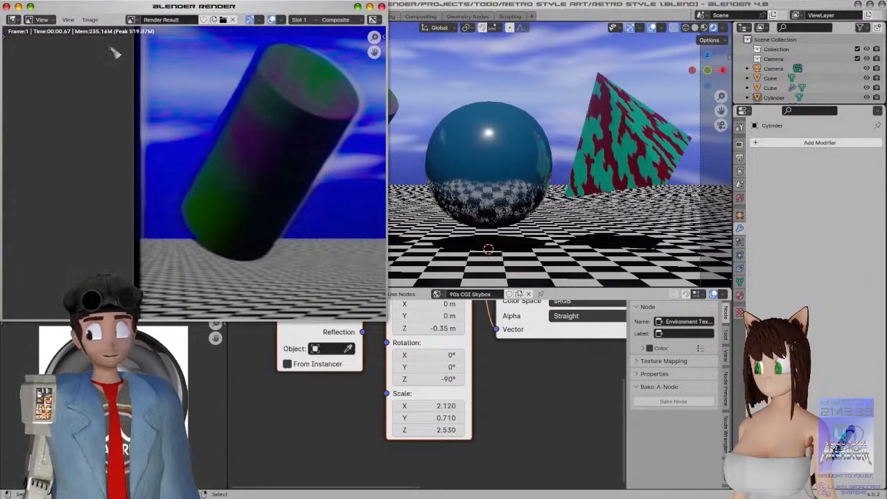
pyautogui.click(7, 6)
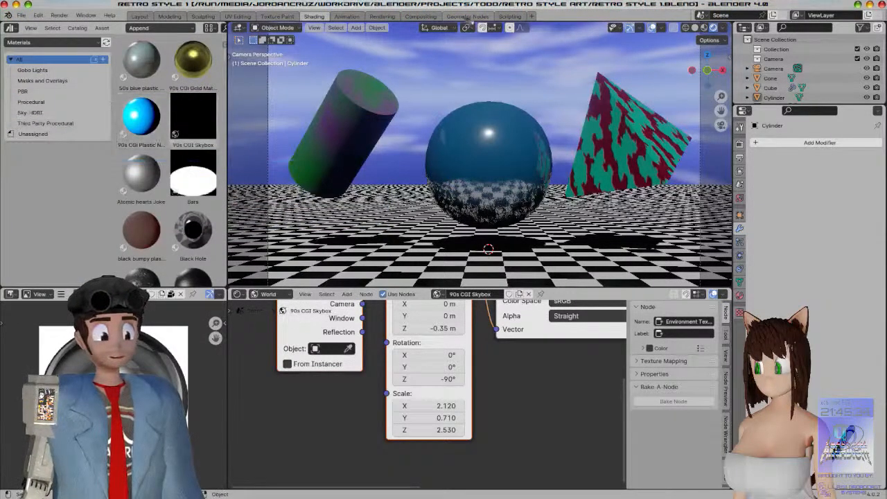
# In the compositor, insert a reroute between VHS_FX and Composite and connect a new Viewer node to it, placed above Composite
pyautogui.click(420, 16)
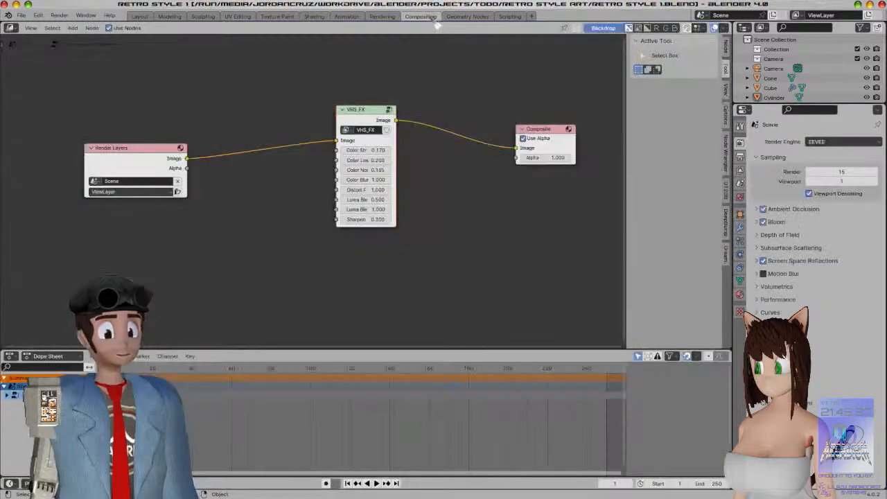
pyautogui.scroll(2, 436, 187)
pyautogui.moveTo(434, 157); pyautogui.dragTo(337, 201, button='middle')
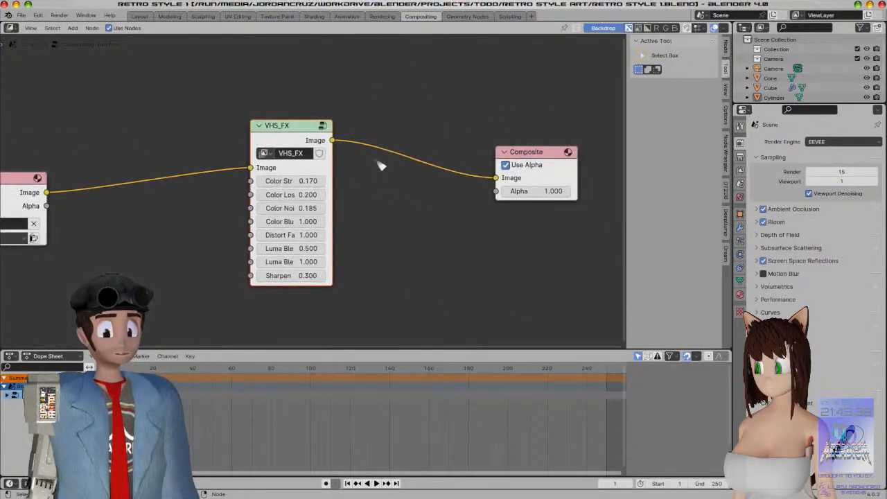
pyautogui.hotkey('shift', 'a')
pyautogui.click(396, 131)
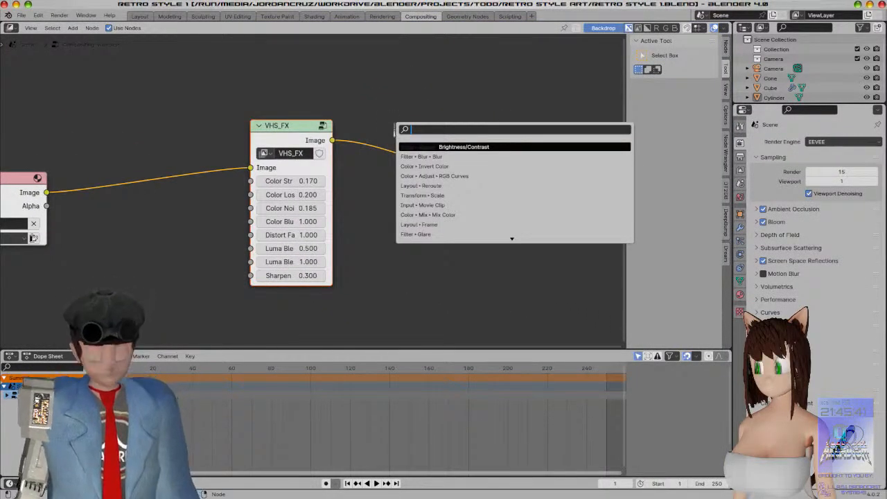
pyautogui.write('rerout')
pyautogui.press('Return')
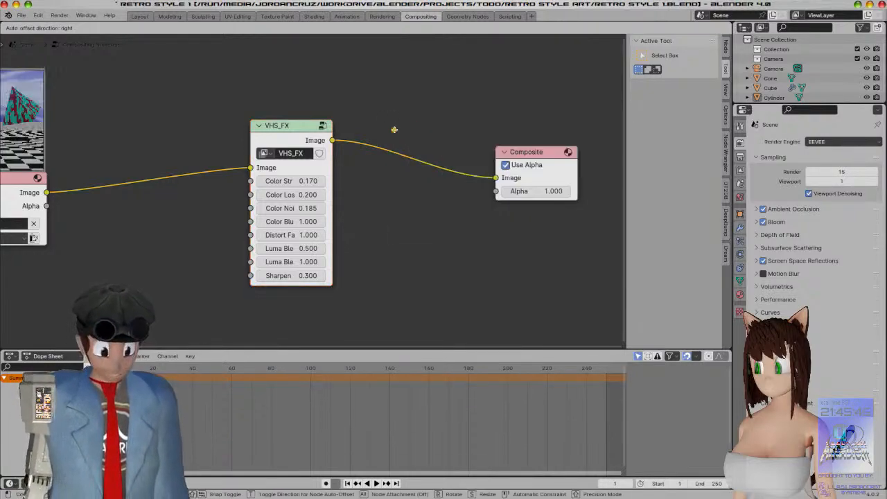
pyautogui.click(407, 153)
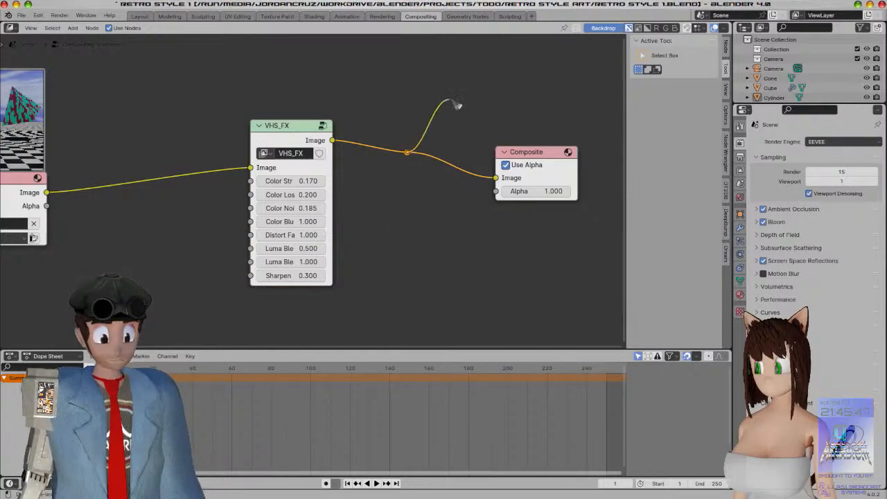
pyautogui.moveTo(456, 104); pyautogui.dragTo(449, 98)
pyautogui.click(482, 154)
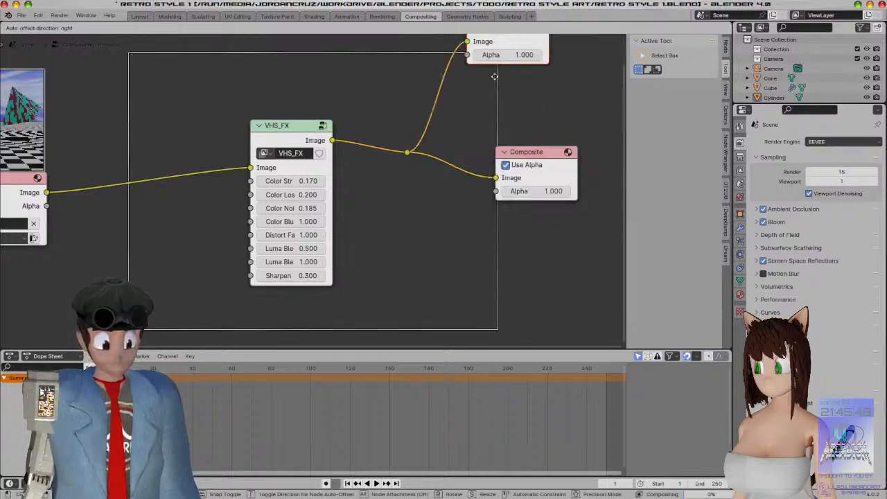
pyautogui.click(539, 115)
# Widen the VHS_FX node so its labels are readable and set its Distort Factor to 0.25
pyautogui.scroll(-2, 440, 165)
pyautogui.moveTo(352, 212); pyautogui.dragTo(162, 157, button='middle')
pyautogui.scroll(1, 142, 167)
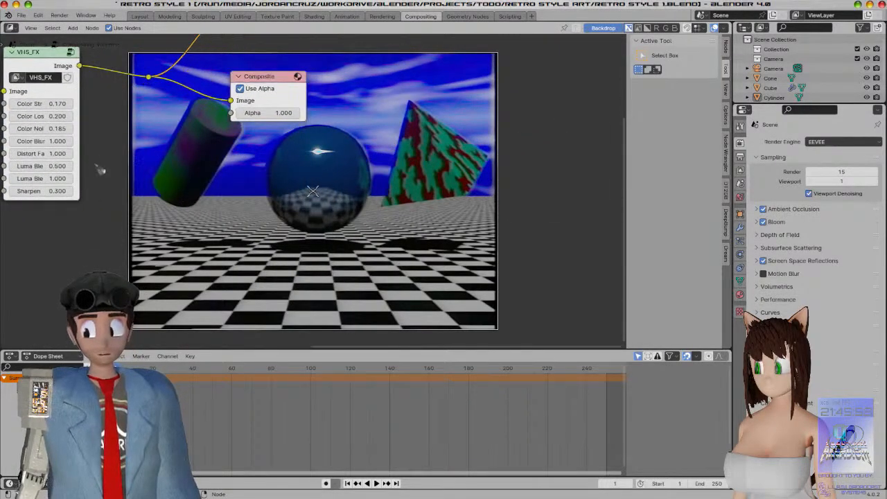
pyautogui.moveTo(81, 146); pyautogui.dragTo(125, 146)
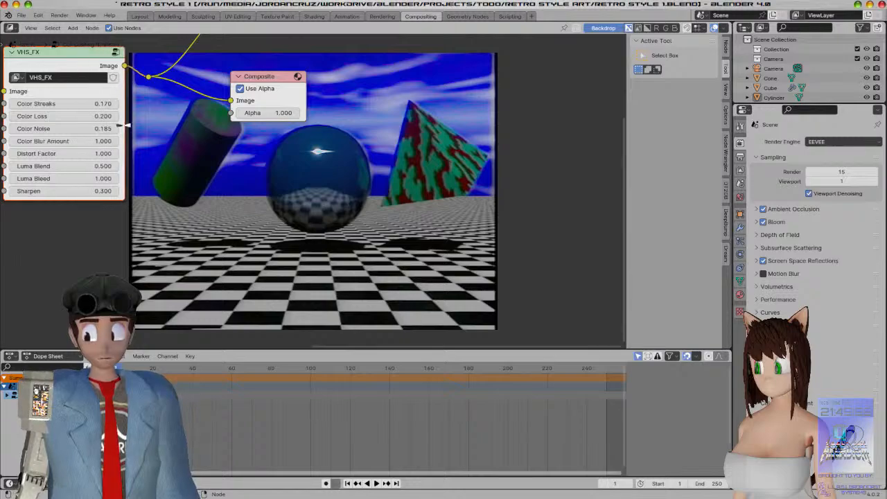
pyautogui.click(78, 153)
pyautogui.press('BackSpace')
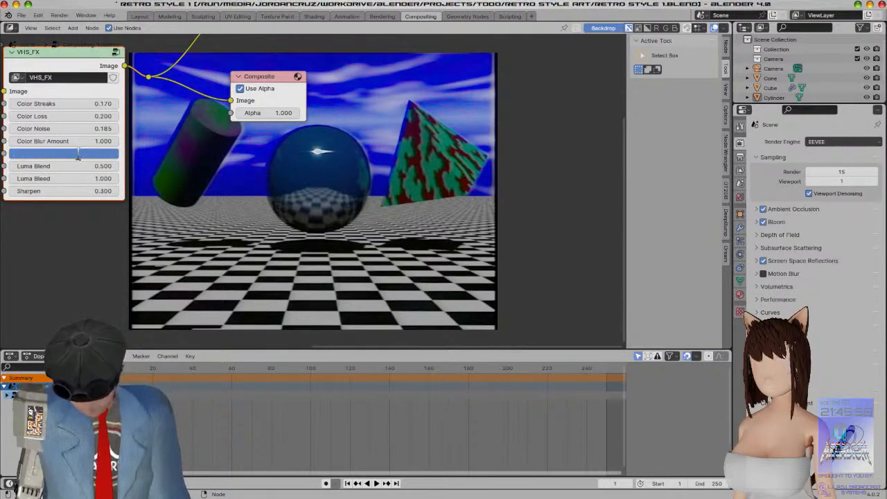
pyautogui.write('.25')
pyautogui.press('Return')
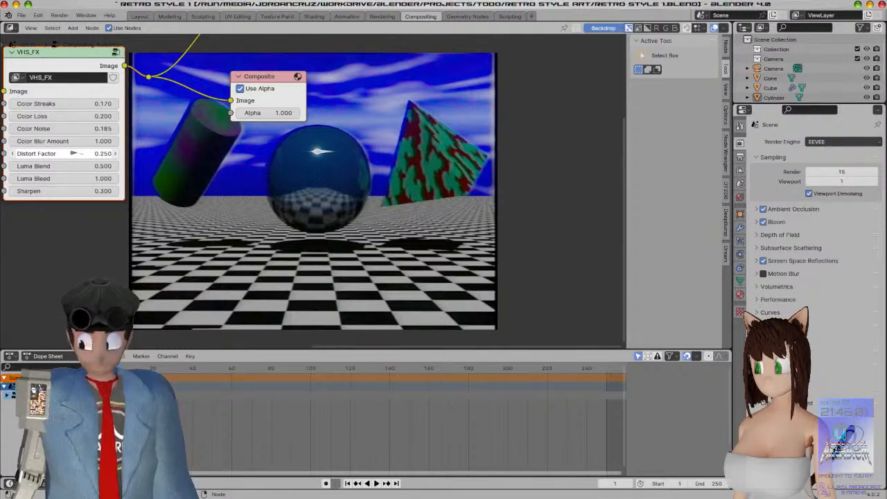
# Divide the VHS_FX node's Color Streaks and Color Loss values by 3, giving 0.057 and 0.067
pyautogui.moveTo(79, 245)
pyautogui.mouseDown(button='middle')
pyautogui.moveTo(72, 262)
pyautogui.moveTo(80, 282)
pyautogui.mouseUp(button='middle')
pyautogui.click(87, 139)
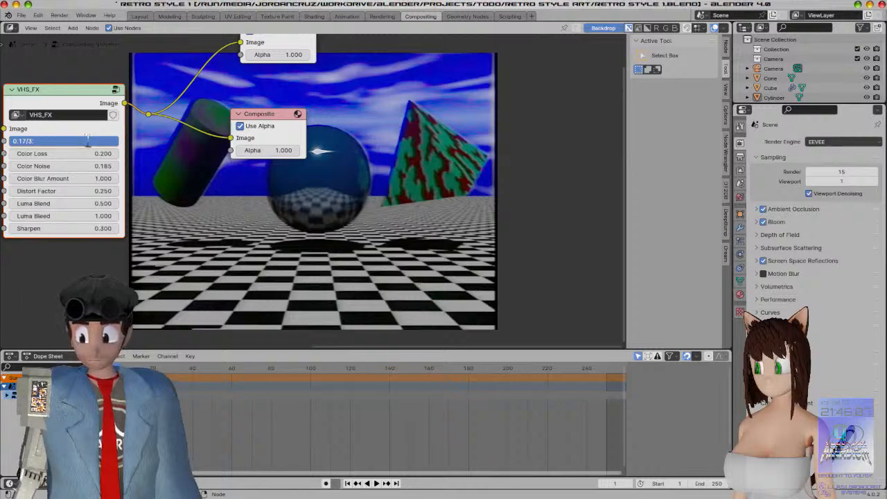
pyautogui.press('Return')
pyautogui.click(90, 153)
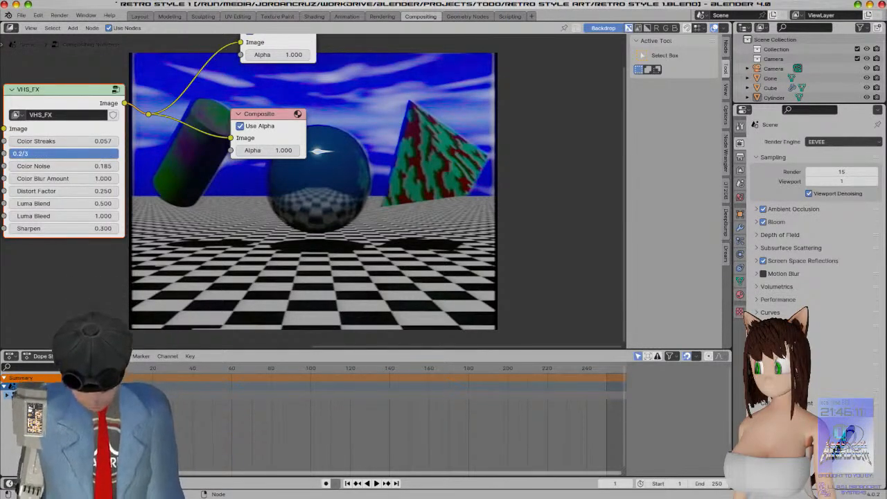
pyautogui.write('/3')
pyautogui.press('Return')
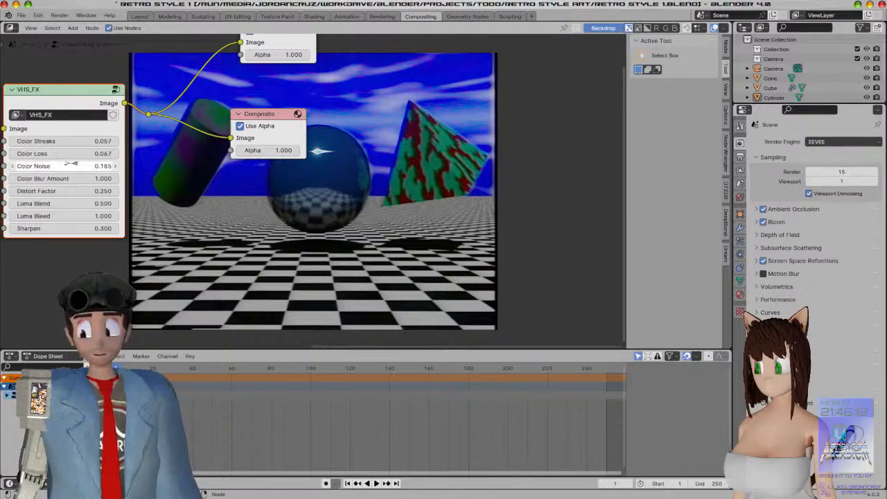
# Divide the VHS_FX node's Color Noise and Color Blur Amount by 3, giving 0.062 and 0.333
pyautogui.click(70, 165)
pyautogui.write('/3')
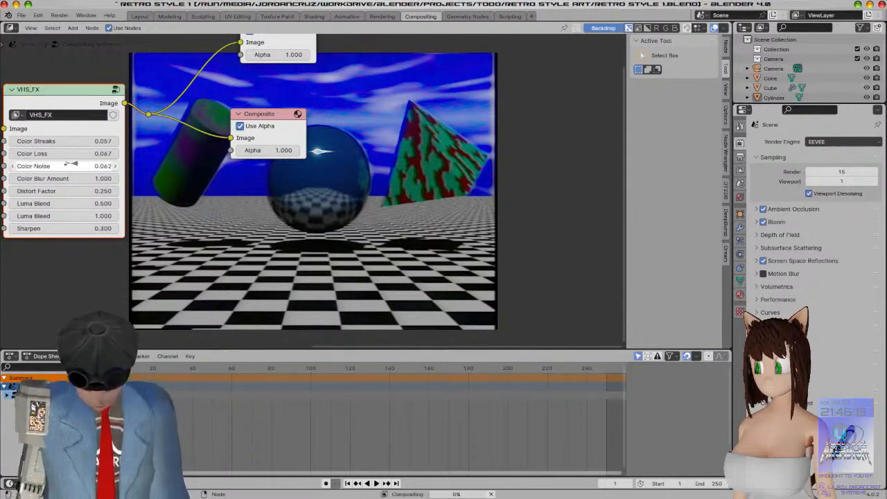
pyautogui.press('Return')
pyautogui.click(78, 179)
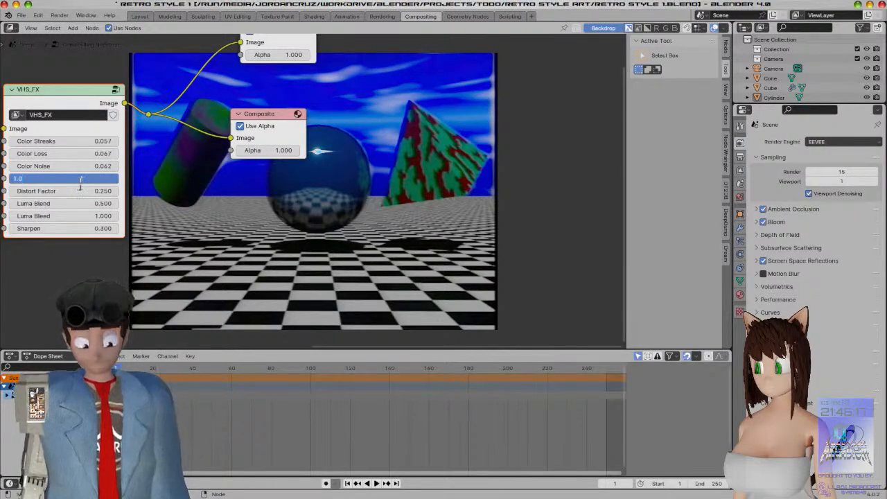
pyautogui.press('Return')
# Try halving the VHS_FX node's Luma Blend to 0.25 and its Luma Bleed to 0.5
pyautogui.click(80, 191)
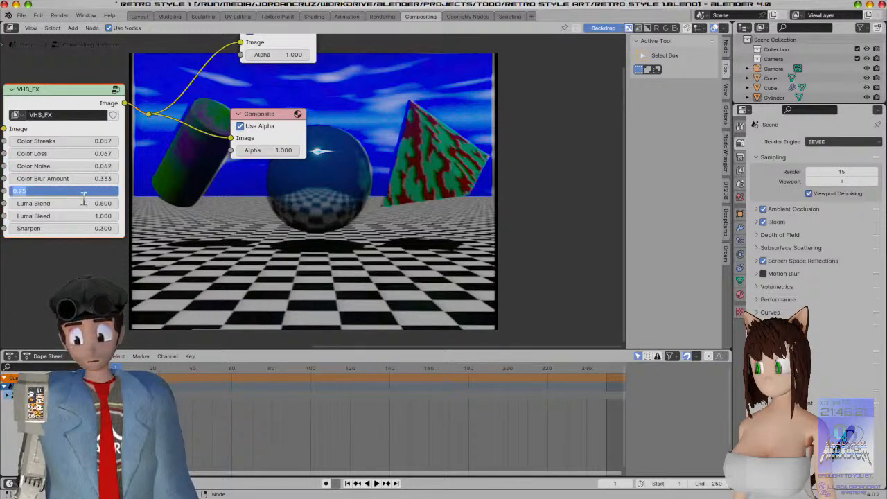
pyautogui.click(81, 202)
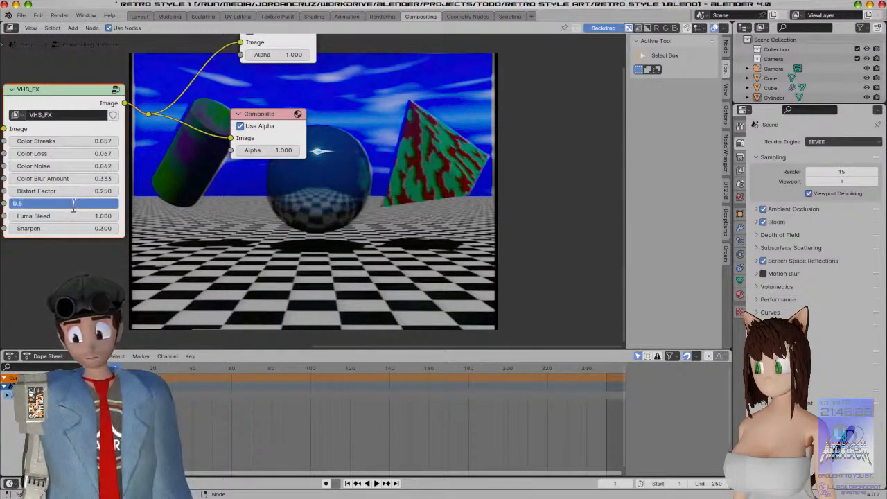
pyautogui.press('Return')
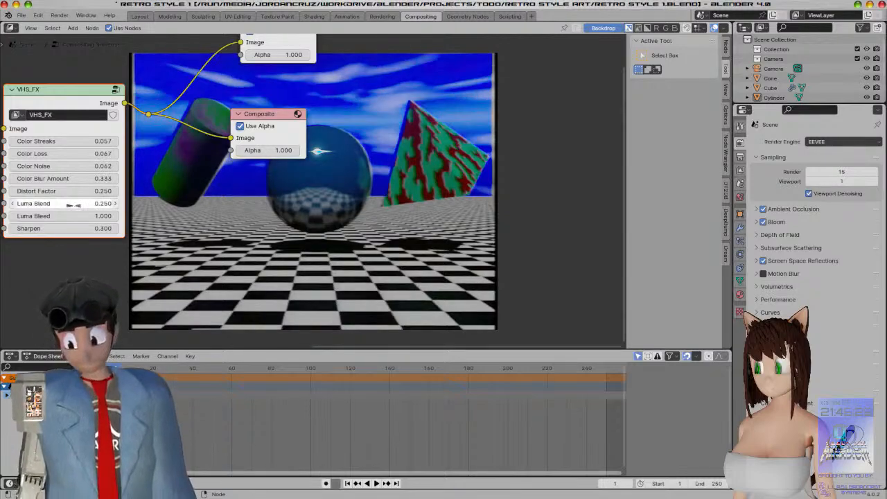
pyautogui.doubleClick(68, 217)
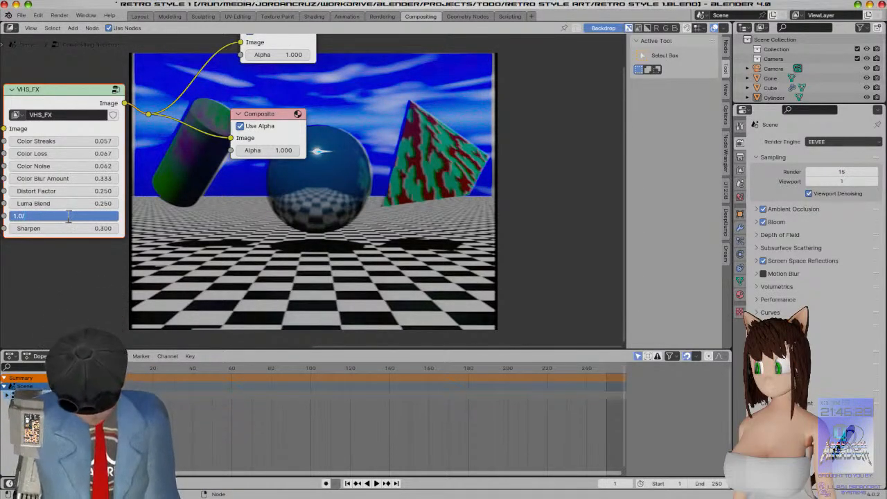
pyautogui.write('/2')
pyautogui.press('Return')
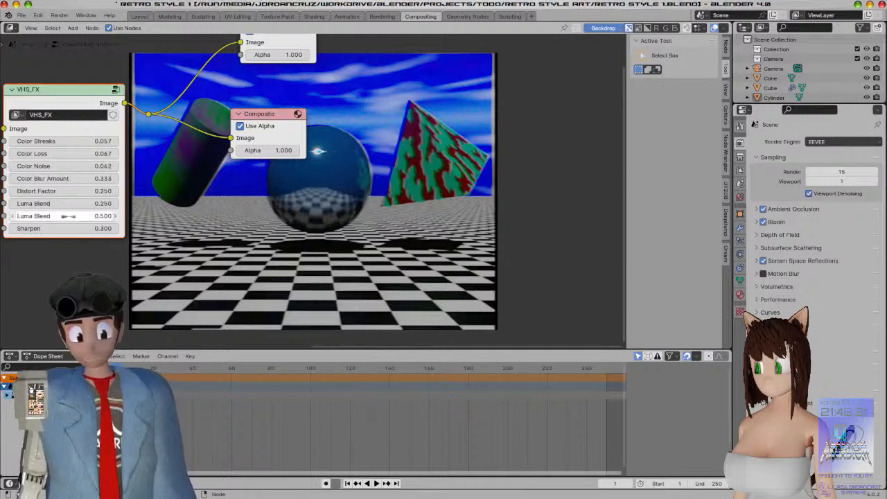
# Try a Luma Bleed of 0 and a Sharpen value of 0.1 on the VHS_FX node
pyautogui.doubleClick(69, 216)
pyautogui.press('Return')
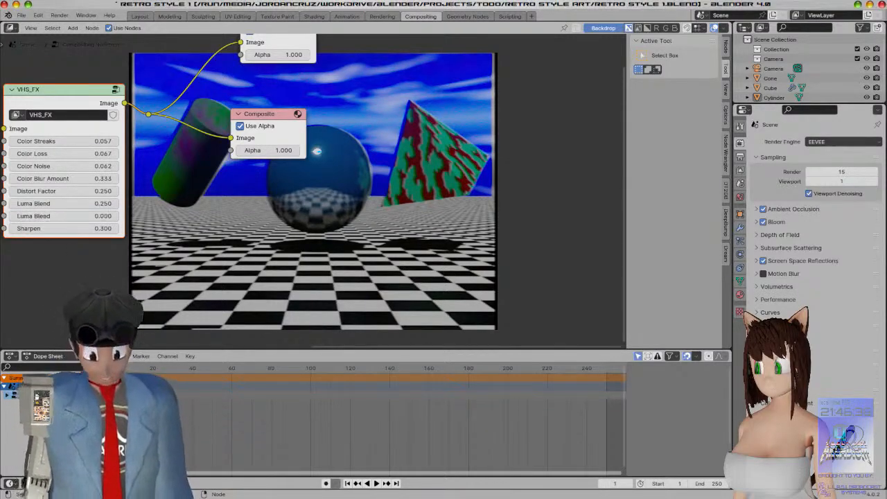
pyautogui.doubleClick(87, 229)
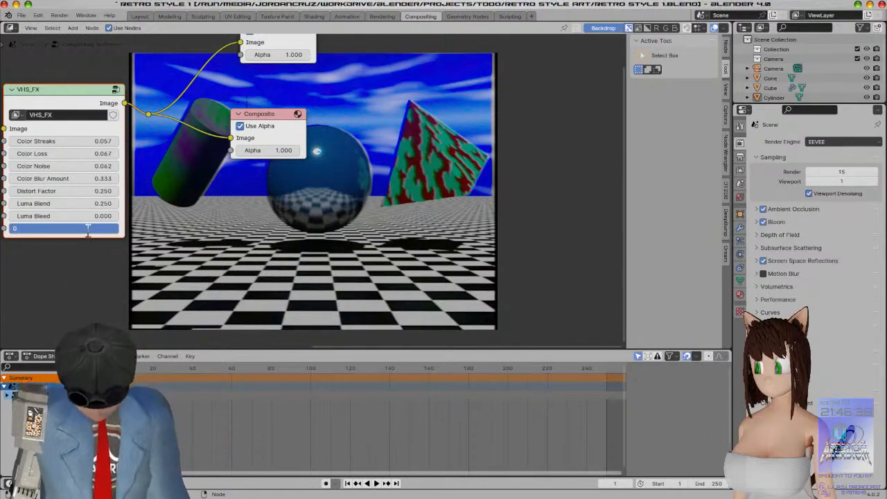
pyautogui.press('Return')
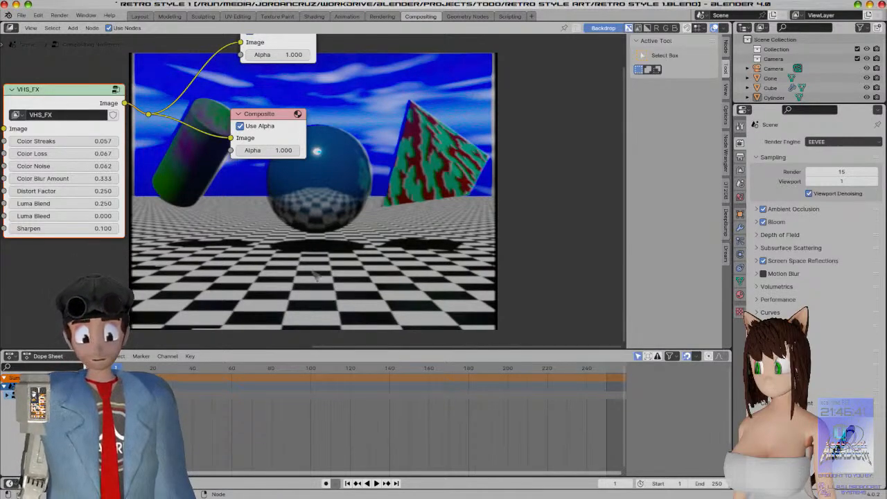
# Try a Luma Blend of 0 on VHS_FX, and reset Color Streaks to its default before trying 1
pyautogui.scroll(-1, 311, 275)
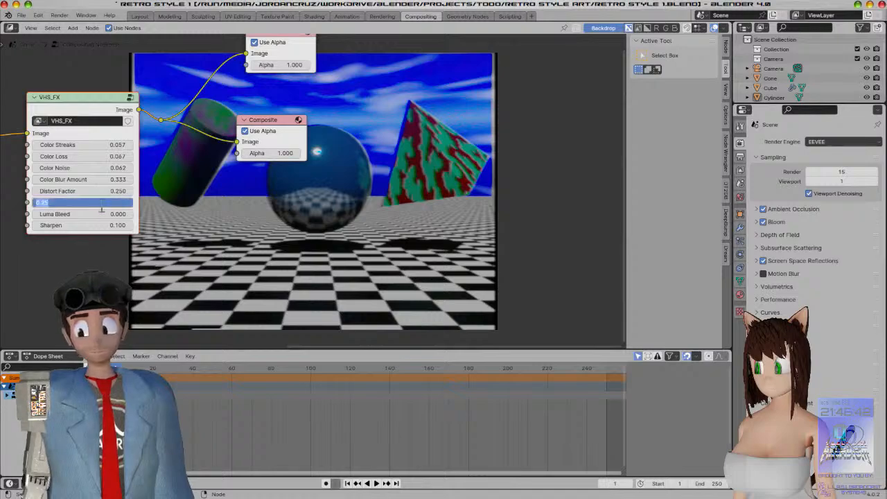
pyautogui.moveTo(111, 202); pyautogui.dragTo(69, 202)
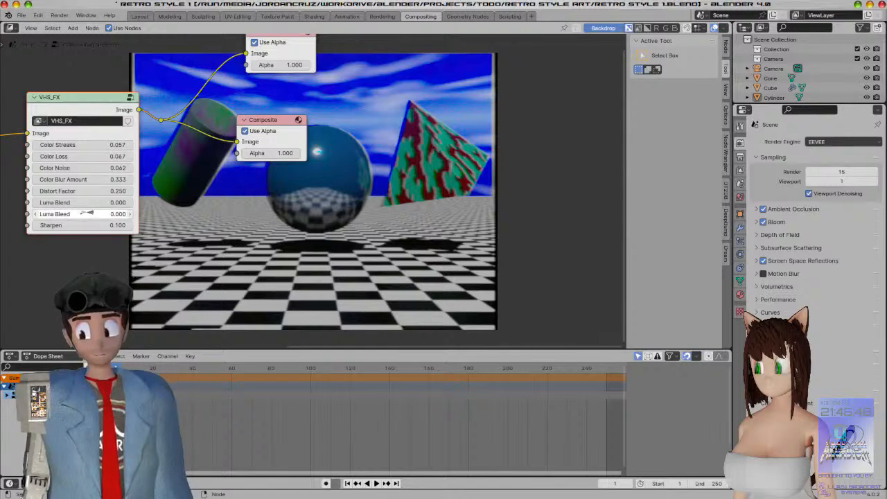
pyautogui.rightClick(103, 144)
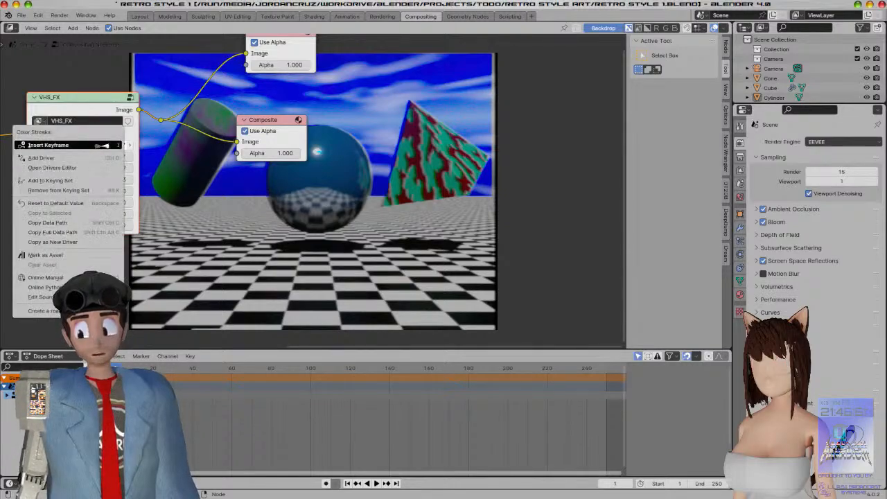
pyautogui.click(77, 203)
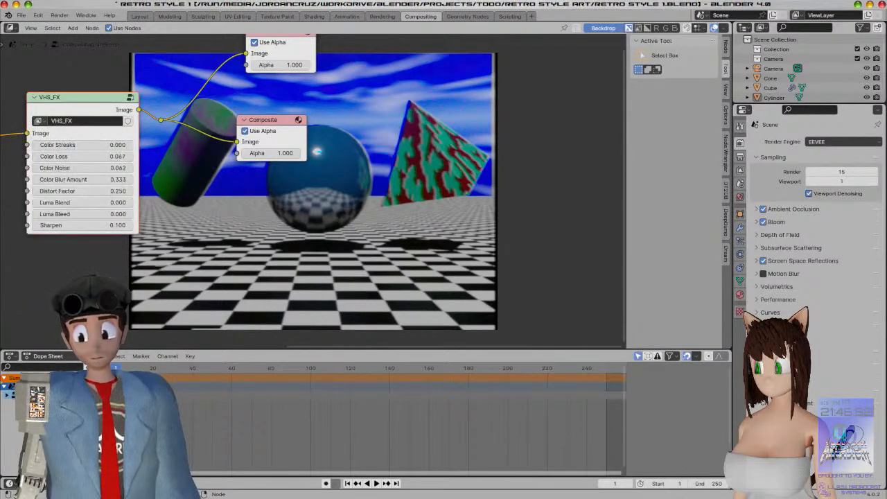
pyautogui.moveTo(100, 145); pyautogui.dragTo(132, 145)
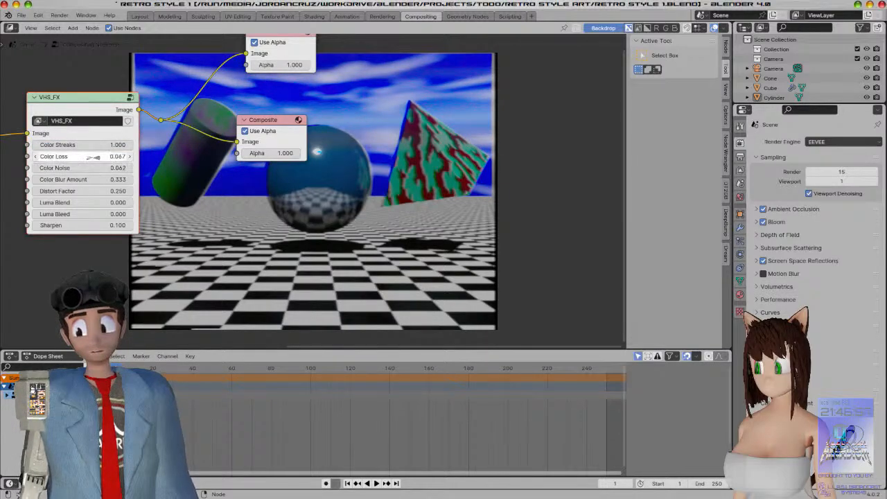
# Undo the Luma Blend, Luma Bleed, Sharpen and latest Color Streaks changes on the VHS_FX node
pyautogui.scroll(-2, 324, 269)
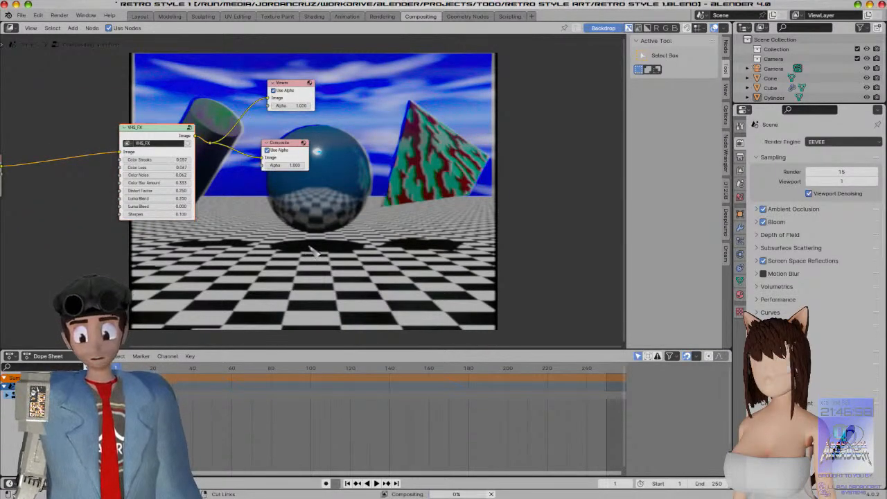
pyautogui.scroll(1, 313, 253)
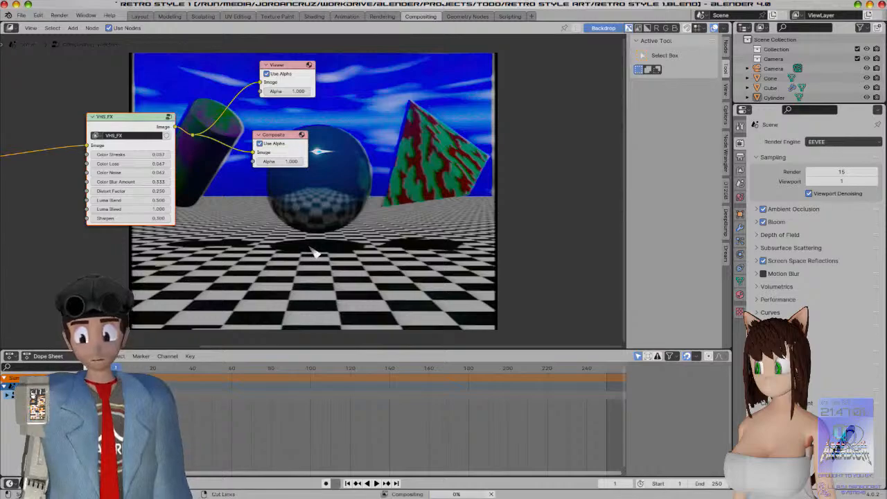
# Undo the earlier value changes on the VHS_FX node and widen the node to show its full field labels
pyautogui.hotkey('ctrl', 'z')
pyautogui.hotkey('ctrl', 'z')
pyautogui.hotkey('ctrl', 'z')
pyautogui.hotkey('ctrl', 'z')
pyautogui.hotkey('ctrl', 'z')
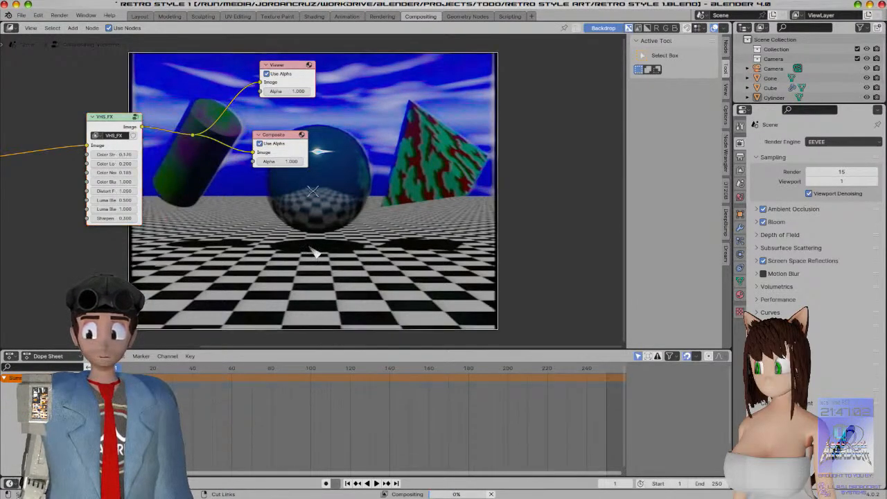
pyautogui.moveTo(142, 187); pyautogui.dragTo(119, 201)
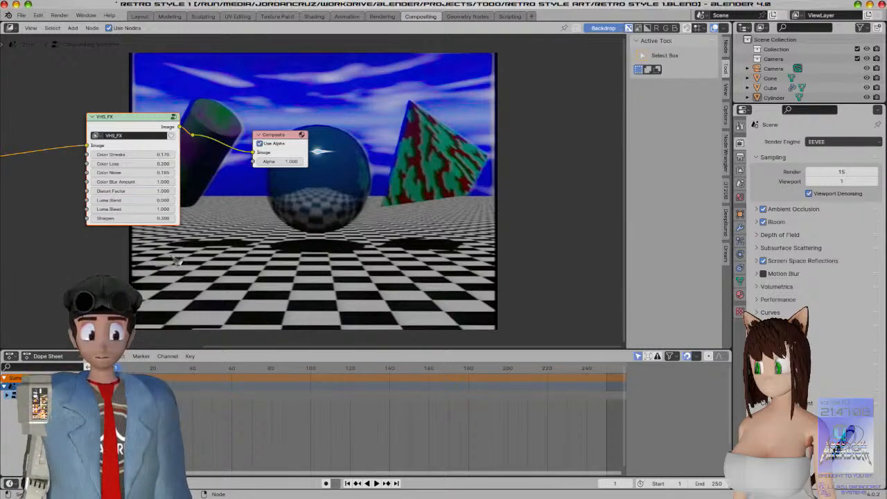
# Set the VHS_FX node's Color Blur Amount to 0.080 and its Color Loss to 0
pyautogui.scroll(3, 178, 260)
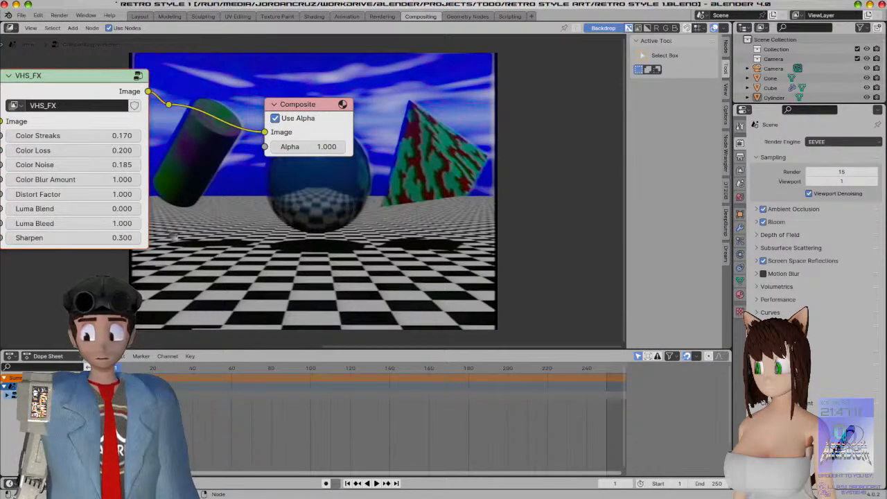
pyautogui.moveTo(174, 237); pyautogui.dragTo(184, 235, button='middle')
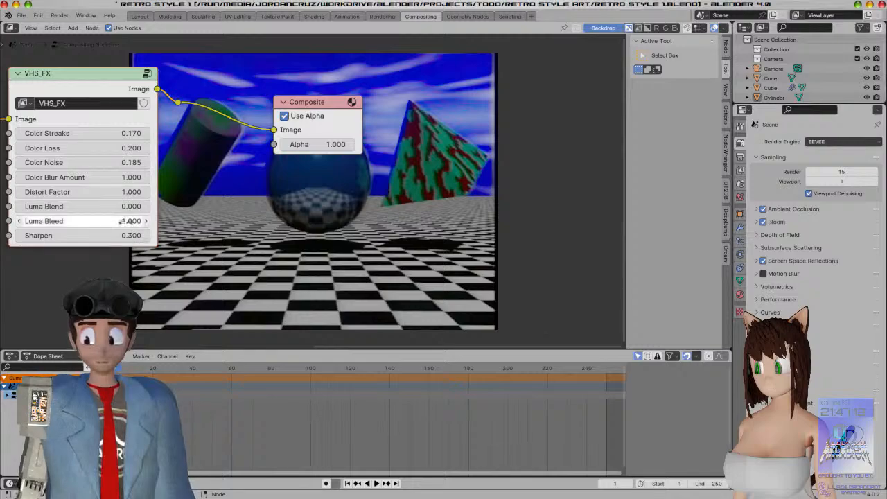
pyautogui.moveTo(131, 177); pyautogui.dragTo(87, 178)
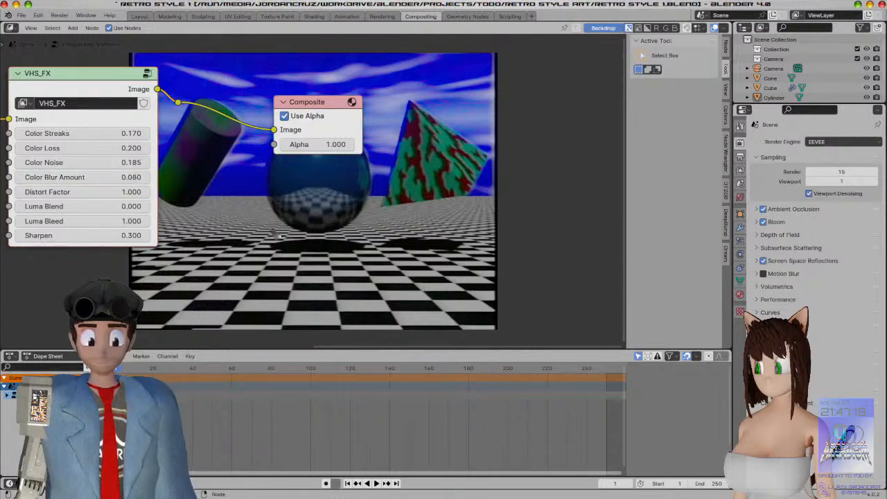
pyautogui.moveTo(93, 148); pyautogui.dragTo(78, 148)
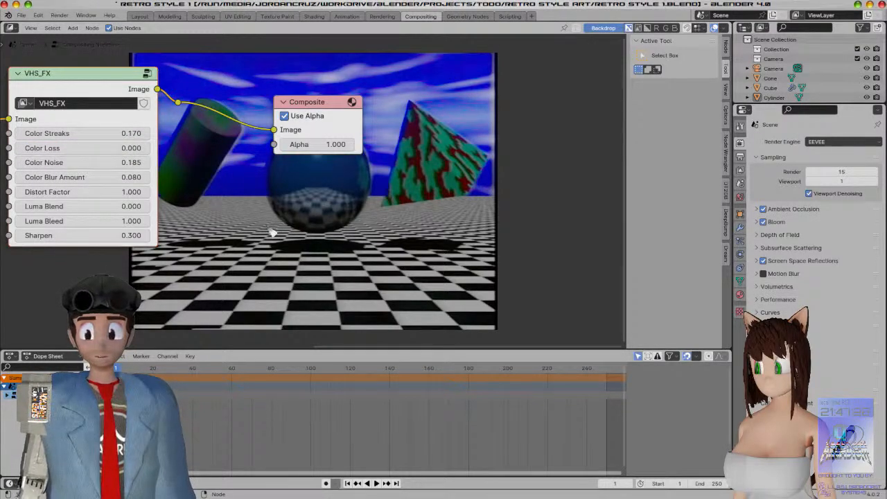
pyautogui.scroll(-2, 272, 233)
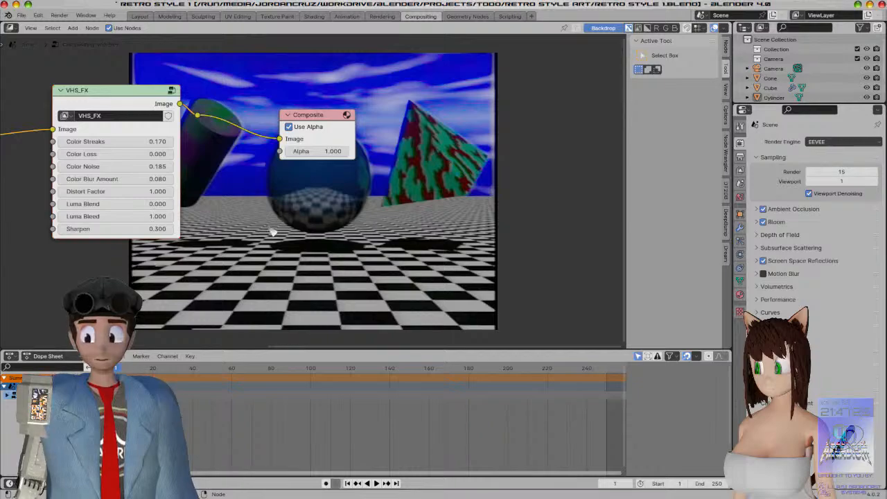
# Try lowering Color Streaks on the VHS_FX node
pyautogui.scroll(2, 229, 204)
pyautogui.moveTo(83, 133); pyautogui.dragTo(69, 133)
pyautogui.hotkey('ctrl', 'z')
# Add a Viewer node linked to the VHS_FX image output and place it above and beyond the Composite node
pyautogui.moveTo(158, 89); pyautogui.dragTo(280, 223)
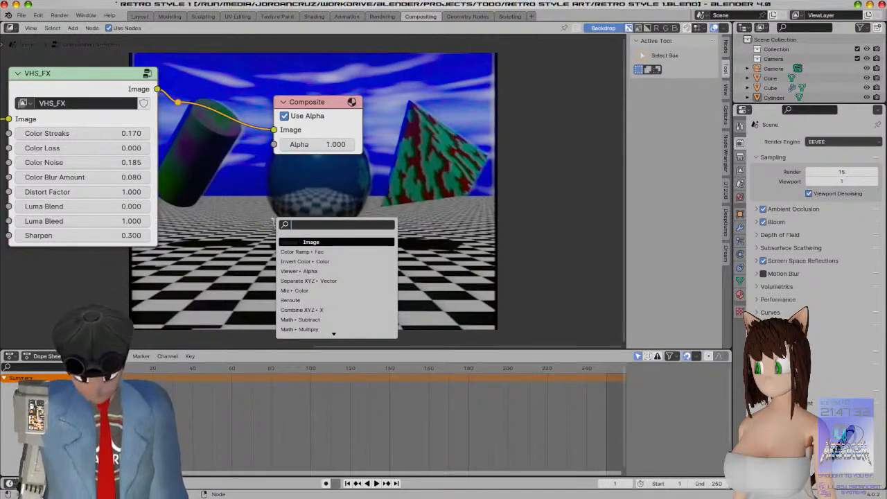
pyautogui.press('Down')
pyautogui.press('Down')
pyautogui.press('Down')
pyautogui.press('Up')
pyautogui.press('Up')
pyautogui.press('Up')
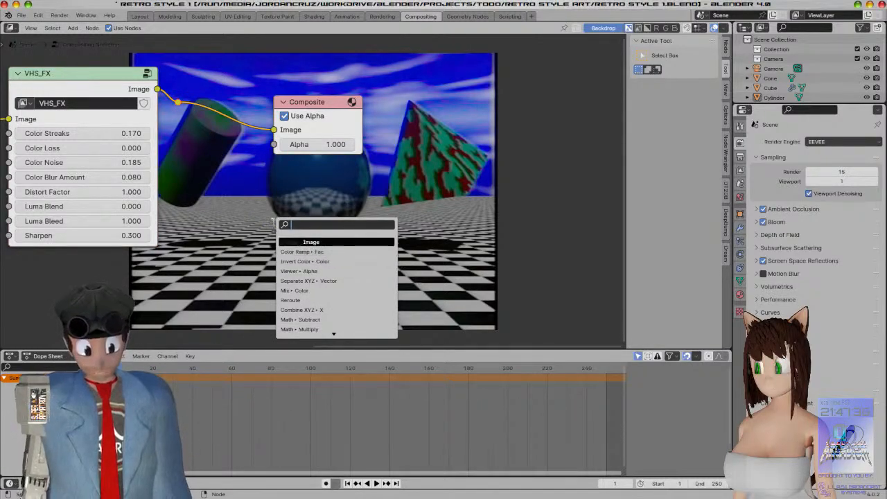
pyautogui.press('Return')
pyautogui.click(386, 194)
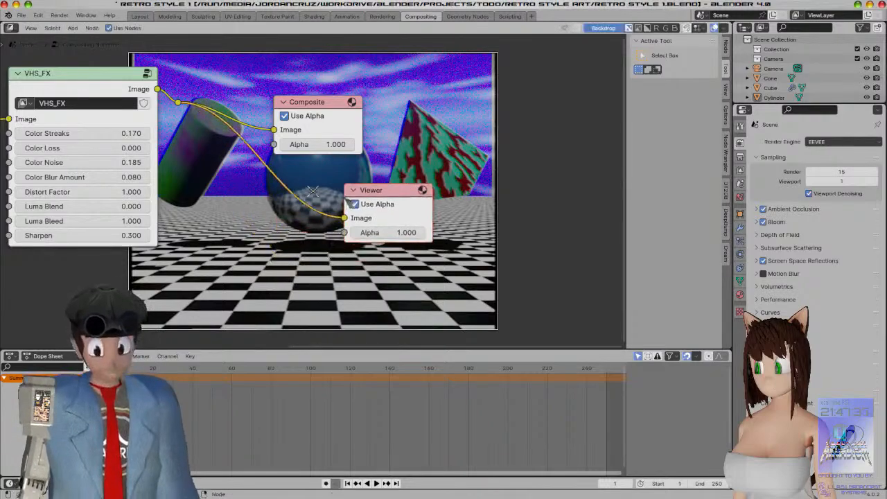
pyautogui.press('g')
pyautogui.click(415, 42)
# Set the VHS_FX node's Color Noise to 0.110 and move the Composite node away to below the Viewer node
pyautogui.moveTo(368, 196)
pyautogui.keyDown('shift'); pyautogui.mouseDown(button='middle')
pyautogui.moveTo(447, 231)
pyautogui.moveTo(459, 278)
pyautogui.moveTo(410, 214)
pyautogui.moveTo(369, 203)
pyautogui.mouseUp(button='middle'); pyautogui.keyUp('shift')
pyautogui.moveTo(125, 178); pyautogui.dragTo(63, 175)
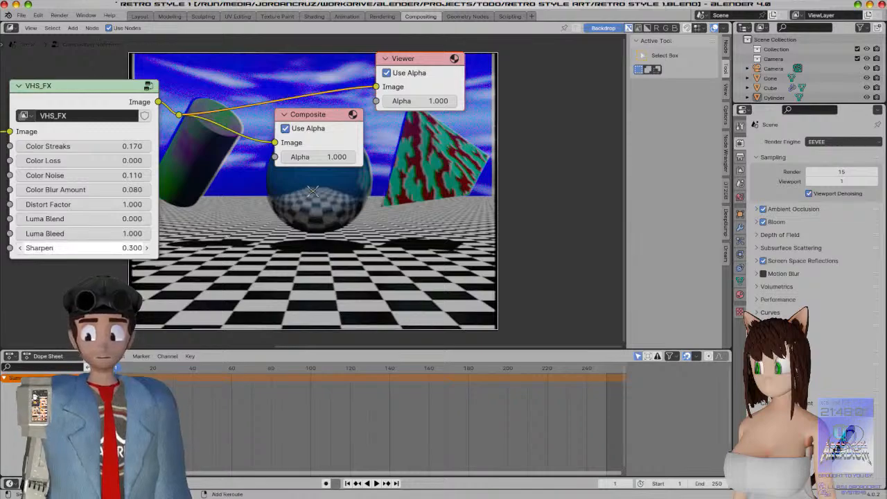
pyautogui.moveTo(307, 116); pyautogui.dragTo(515, 209)
pyautogui.scroll(-2, 506, 172)
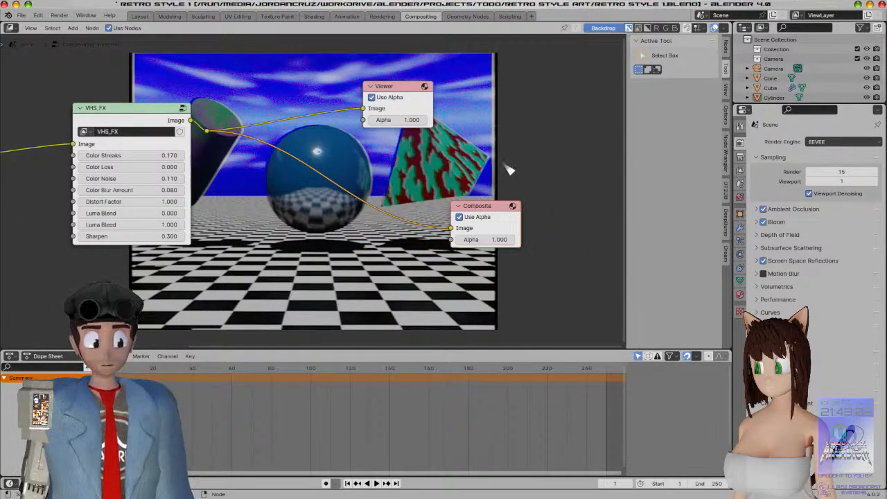
pyautogui.click(260, 84)
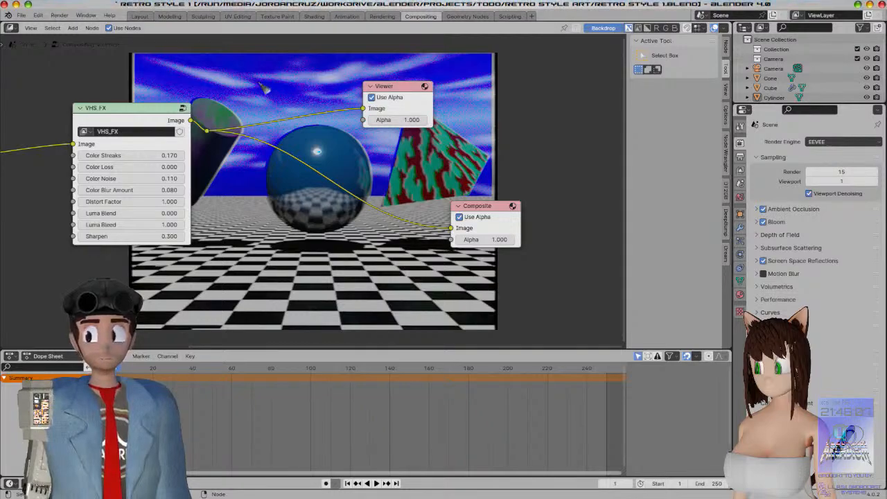
# Save the file, render the image with the current VHS effect, and close the render result
pyautogui.hotkey('ctrl', 's')
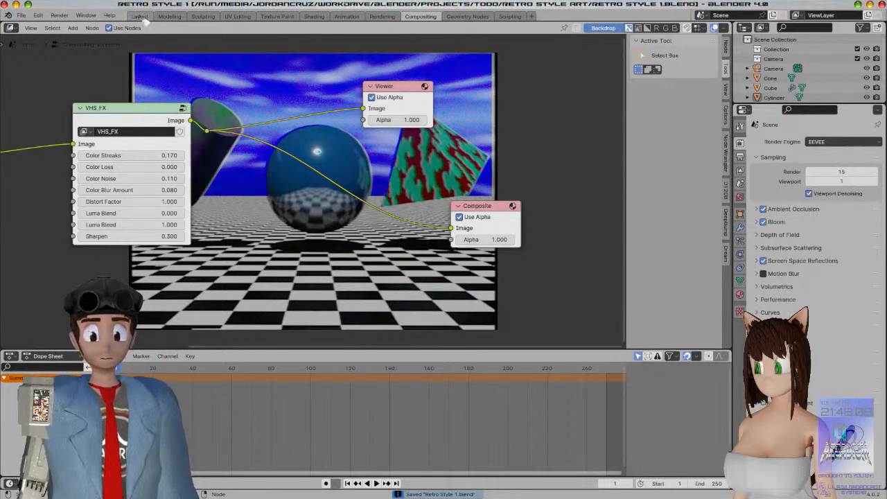
pyautogui.click(57, 15)
pyautogui.click(78, 22)
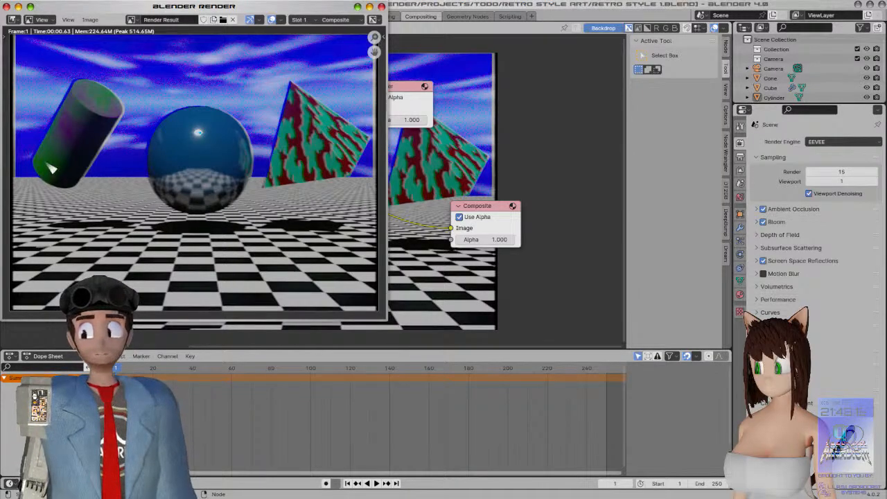
pyautogui.press('Escape')
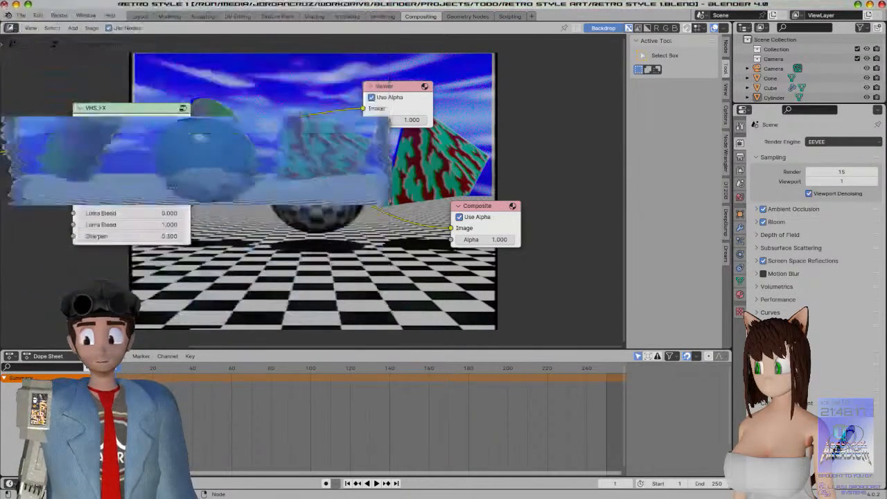
# Try a Distort Factor of 0 on the VHS_FX node before restoring it to 1
pyautogui.moveTo(221, 198); pyautogui.dragTo(236, 199, button='middle')
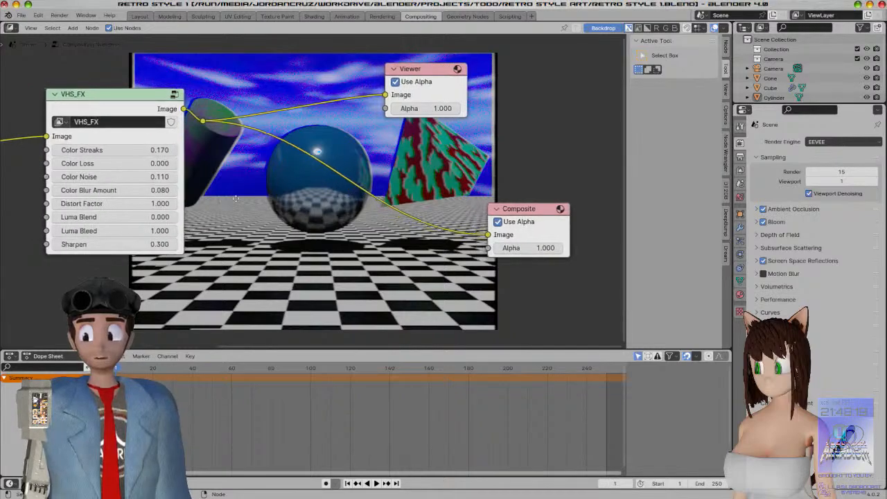
pyautogui.moveTo(152, 205); pyautogui.dragTo(84, 205)
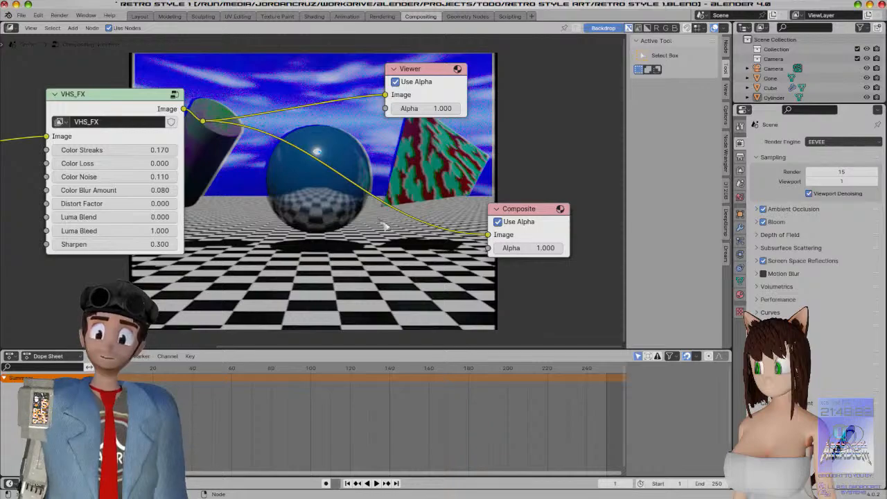
pyautogui.moveTo(275, 236); pyautogui.dragTo(299, 249, button='middle')
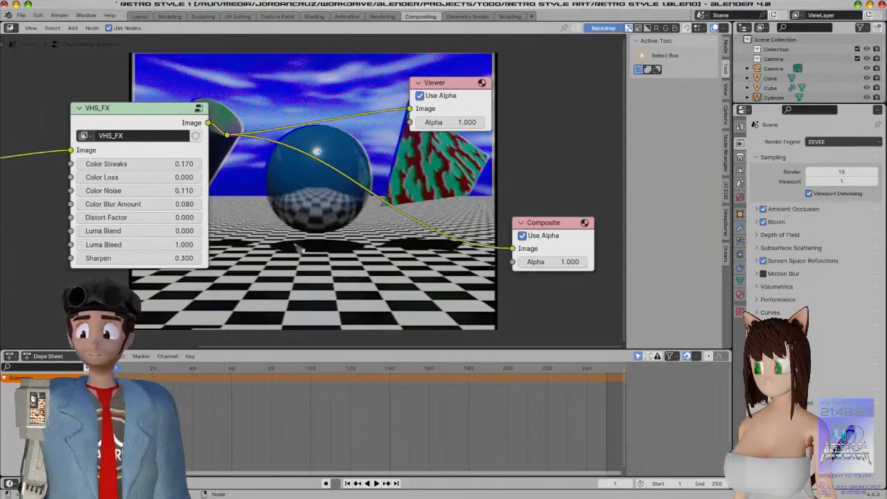
pyautogui.moveTo(170, 217); pyautogui.dragTo(208, 217)
pyautogui.click(171, 217)
pyautogui.write('1')
pyautogui.press('Return')
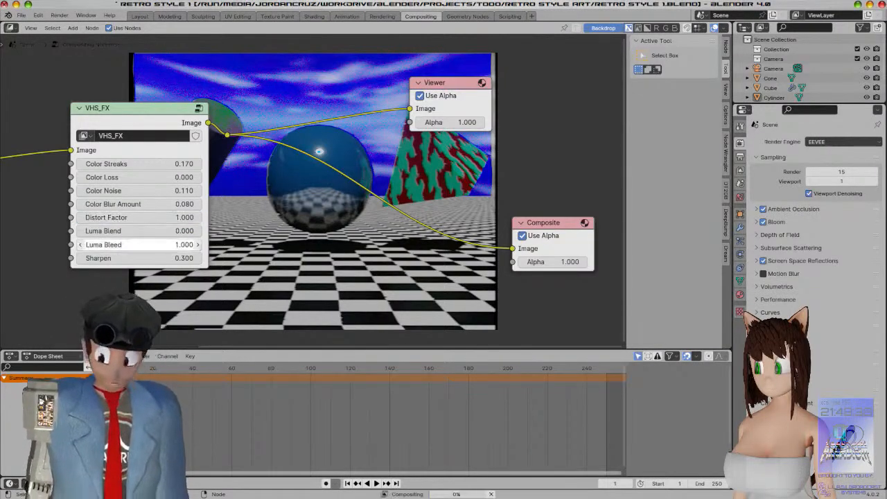
# Try a Color Streaks value of 0 on the VHS_FX node
pyautogui.scroll(1, 317, 215)
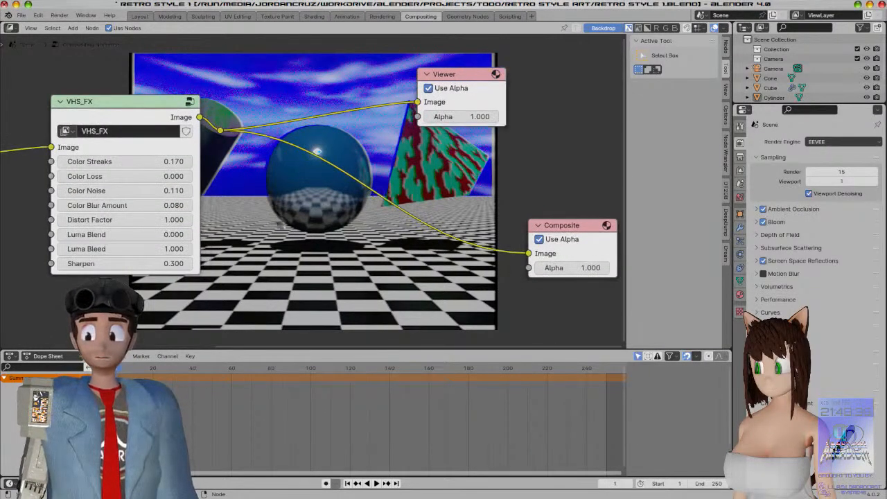
pyautogui.moveTo(270, 223); pyautogui.dragTo(290, 225, button='middle')
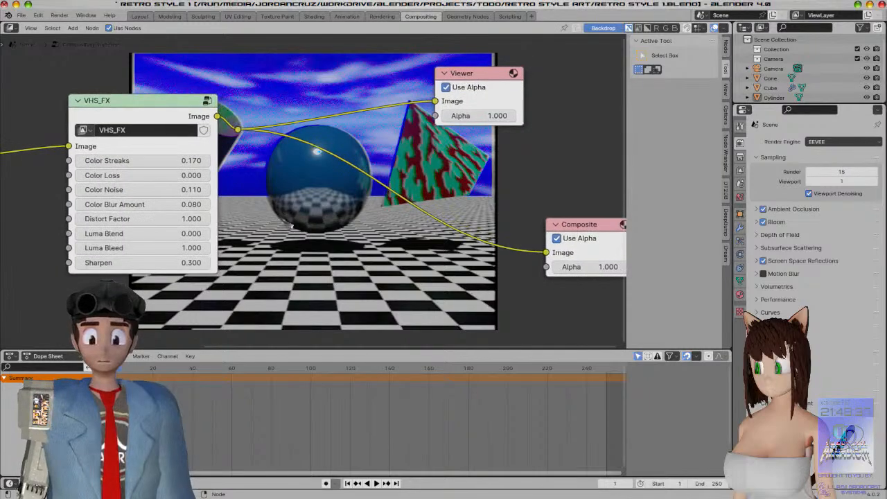
pyautogui.click(172, 189)
pyautogui.click(253, 193)
pyautogui.click(186, 161)
pyautogui.moveTo(186, 161); pyautogui.dragTo(175, 165)
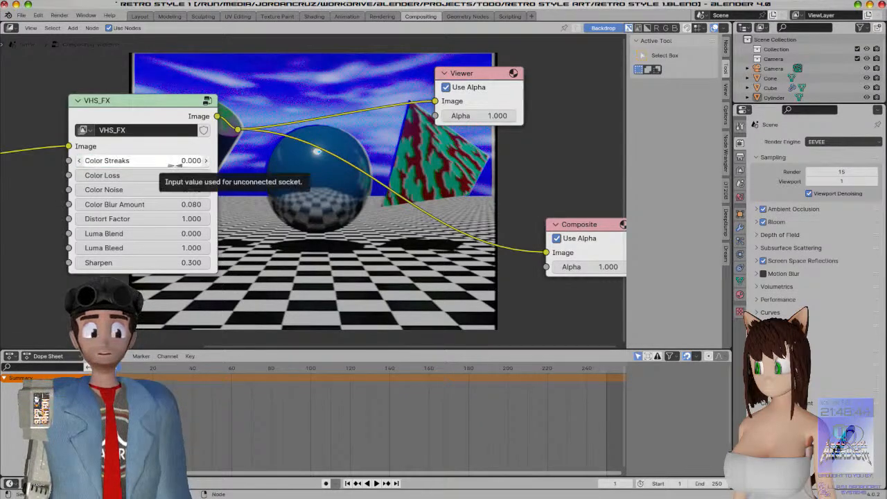
pyautogui.hotkey('ctrl', 'z')
# Try a lower Luma Bleed and a Sharpen value of 0 on the VHS_FX node, undoing each change
pyautogui.moveTo(160, 246); pyautogui.dragTo(131, 248)
pyautogui.hotkey('ctrl', 'z')
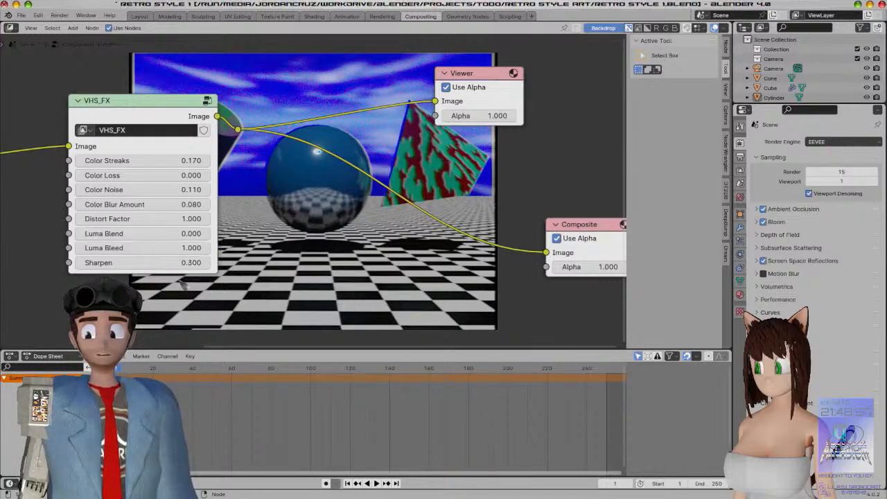
pyautogui.moveTo(182, 262); pyautogui.dragTo(111, 262)
pyautogui.hotkey('ctrl', 'z')
pyautogui.click(187, 264)
pyautogui.write('0')
pyautogui.press('Return')
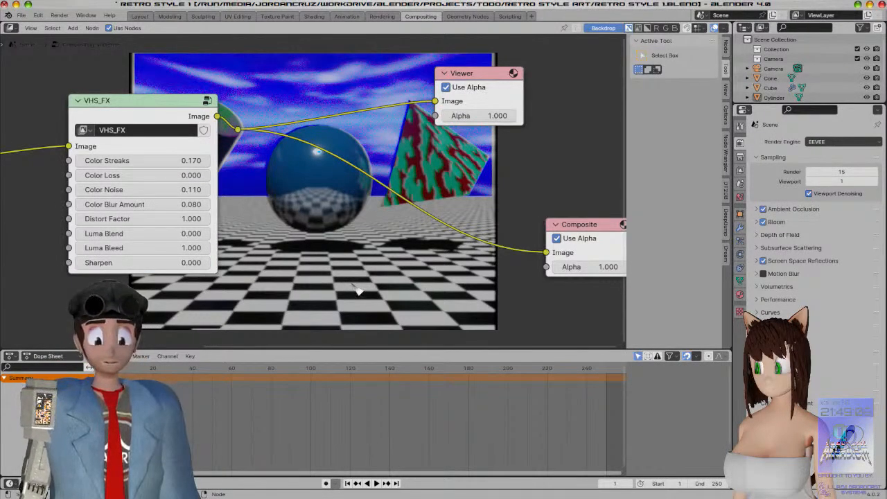
pyautogui.hotkey('ctrl', 'z')
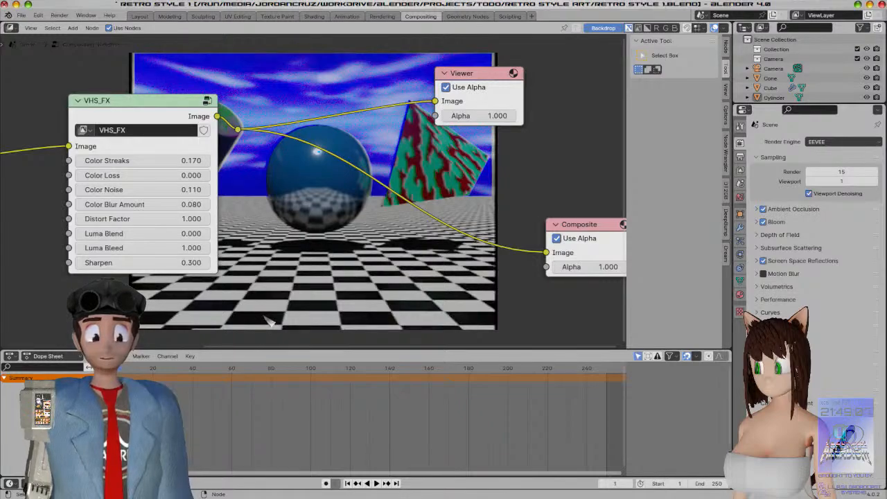
# Set the VHS_FX node's Color Streaks to 0
pyautogui.scroll(1, 251, 257)
pyautogui.moveTo(232, 251); pyautogui.dragTo(197, 289, button='middle')
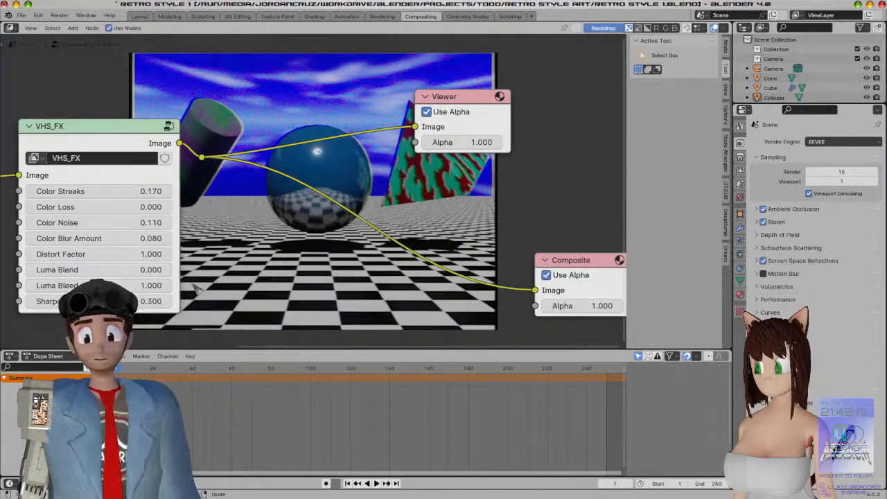
pyautogui.click(147, 192)
pyautogui.write('0')
pyautogui.press('Return')
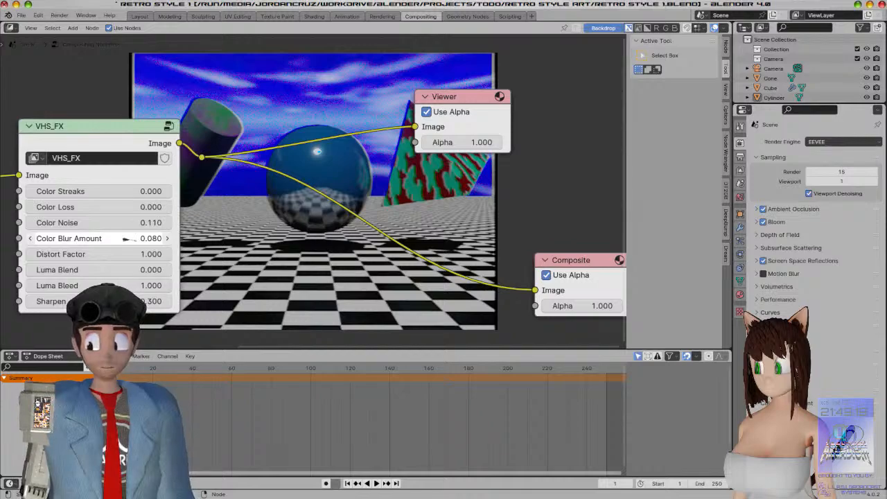
# Set the VHS_FX node's Color Blur Amount and Luma Bleed to 0
pyautogui.click(130, 239)
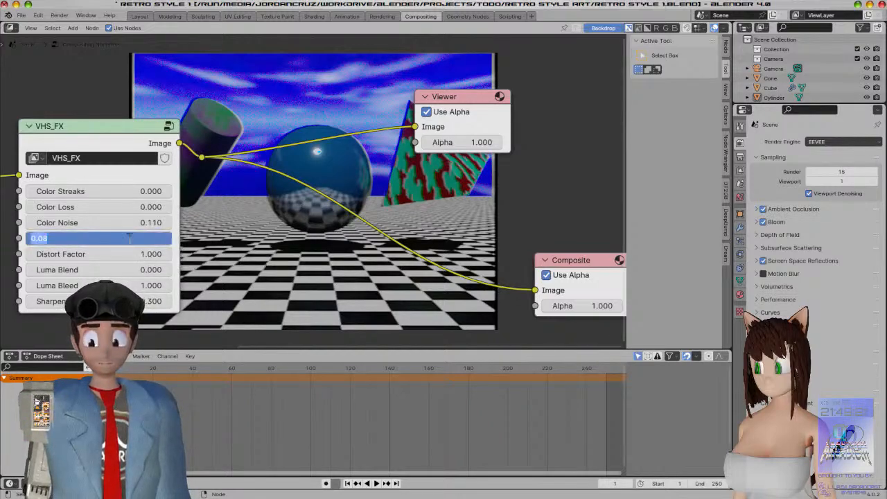
pyautogui.write('0')
pyautogui.press('Return')
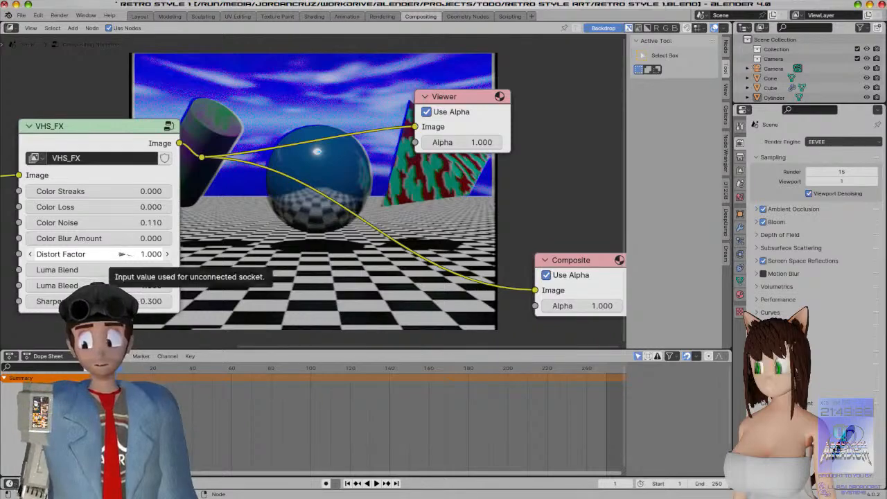
pyautogui.click(118, 284)
pyautogui.write('0')
pyautogui.press('Return')
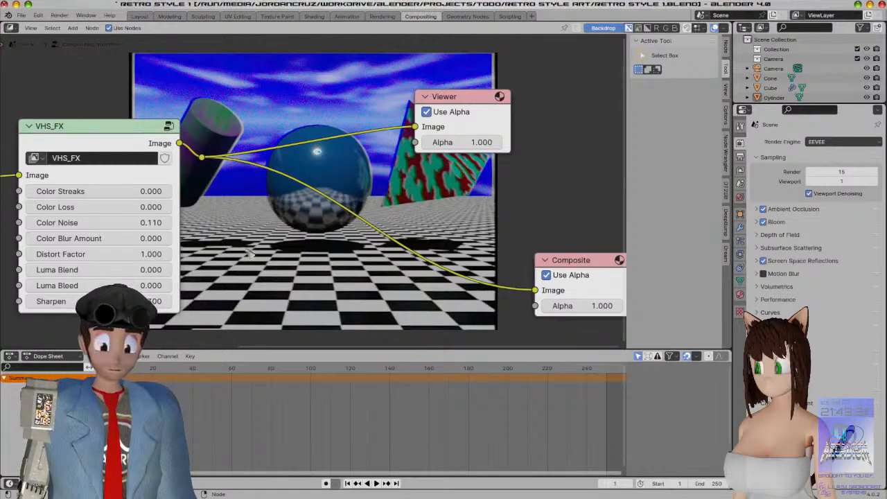
# Compare the Render Layers preview with the backdrop, move the Viewer node clear of the backdrop image, and render the image
pyautogui.scroll(-3, 249, 252)
pyautogui.moveTo(250, 251); pyautogui.dragTo(506, 293, button='middle')
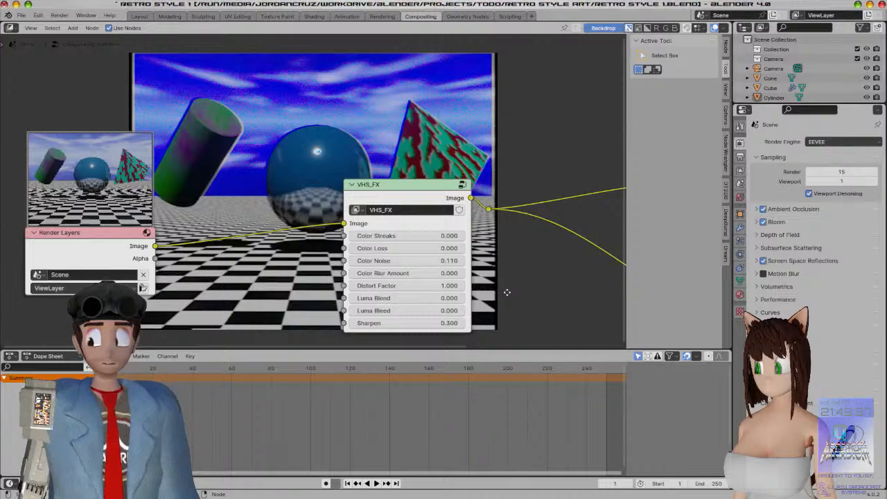
pyautogui.scroll(5, 94, 197)
pyautogui.moveTo(94, 198); pyautogui.dragTo(343, 258, button='middle')
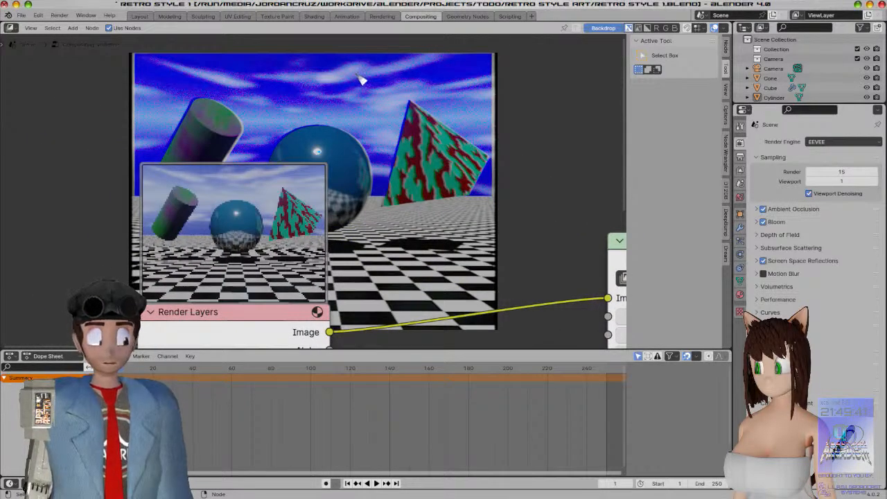
pyautogui.scroll(-8, 496, 202)
pyautogui.moveTo(496, 203); pyautogui.dragTo(240, 182, button='middle')
pyautogui.moveTo(491, 178); pyautogui.dragTo(529, 161)
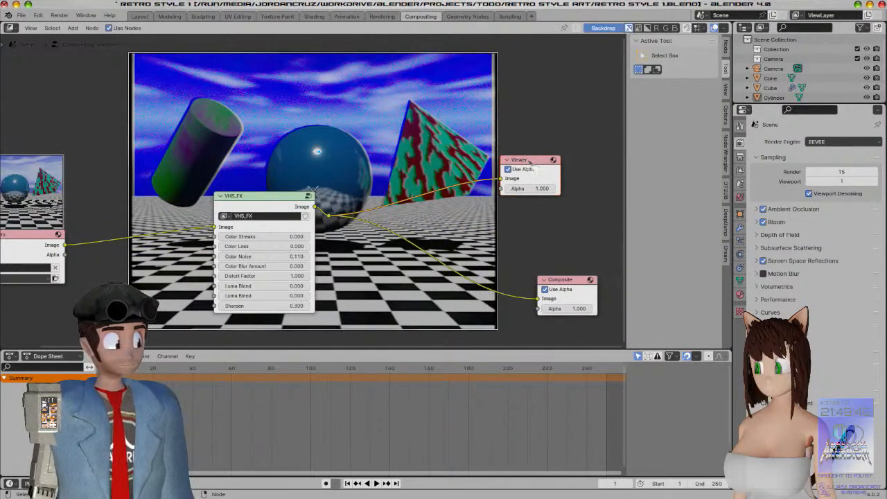
pyautogui.click(59, 15)
pyautogui.click(77, 31)
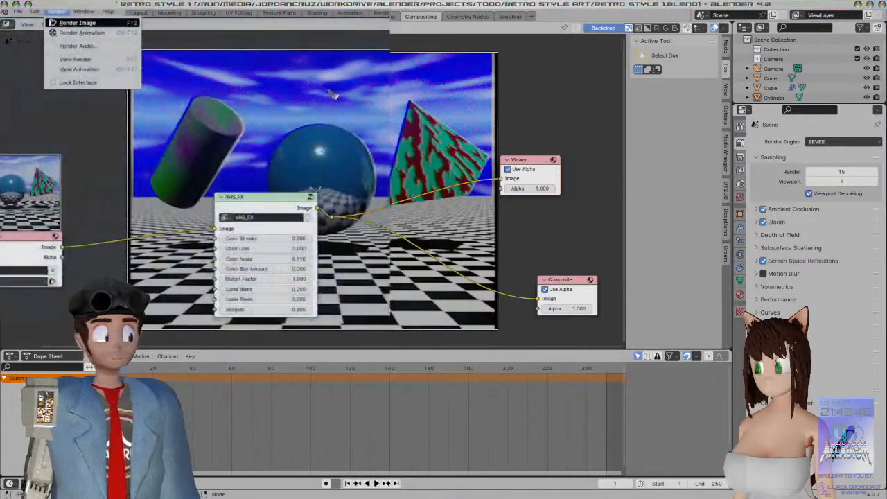
# Inspect the rendered image of the cylinder, sphere and cone up close, then close the render window
pyautogui.scroll(5, 333, 97)
pyautogui.scroll(-7, 333, 97)
pyautogui.scroll(3, 333, 97)
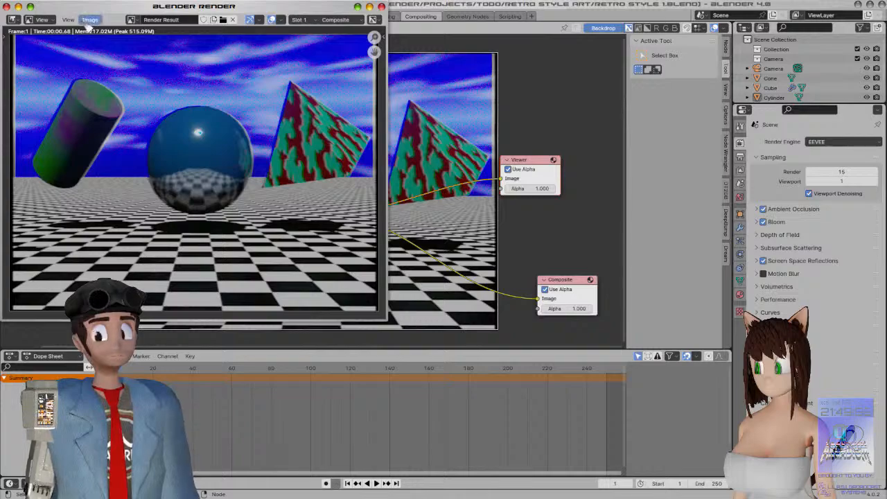
pyautogui.moveTo(41, 8); pyautogui.dragTo(439, 84)
pyautogui.click(406, 84)
# Undo the zeroing of Color Streaks, Color Blur Amount and Luma Bleed on the VHS_FX node and save the file
pyautogui.scroll(5, 389, 231)
pyautogui.hotkey('ctrl', 'z')
pyautogui.hotkey('ctrl', 'z')
pyautogui.hotkey('ctrl', 'z')
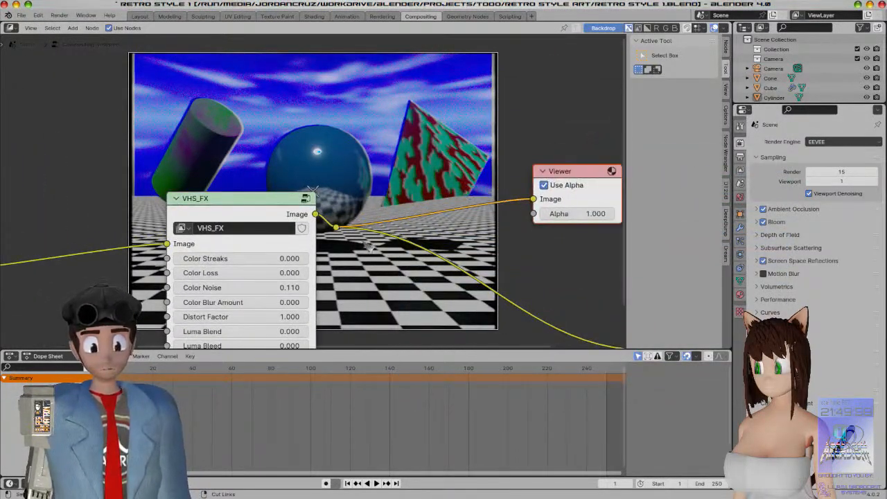
pyautogui.scroll(-3, 369, 247)
pyautogui.hotkey('ctrl', 'z')
pyautogui.hotkey('ctrl', 'z')
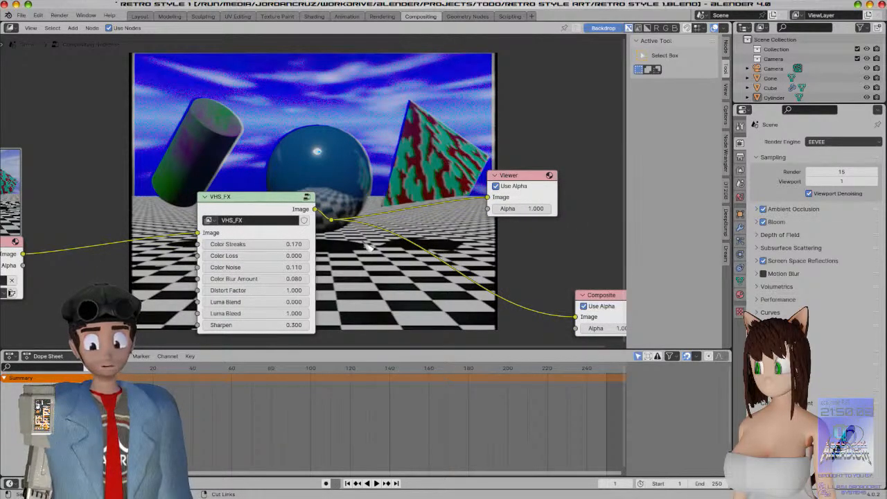
pyautogui.hotkey('ctrl', 's')
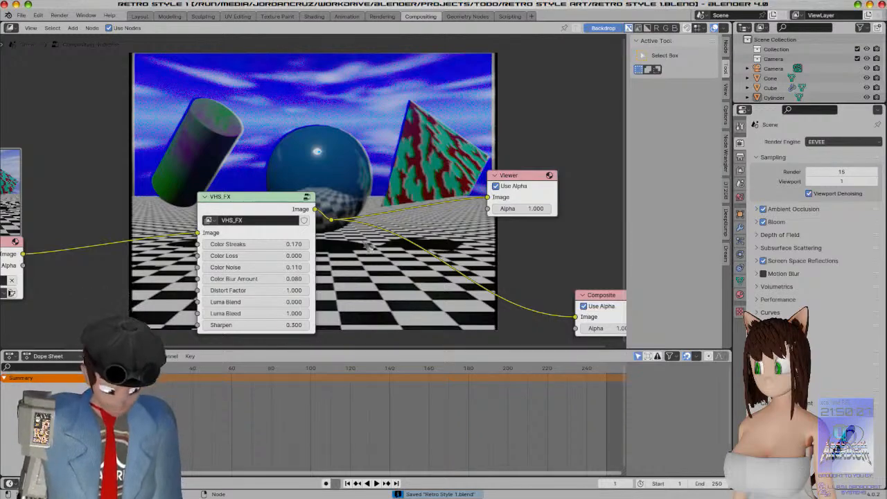
# Render the image again with the restored VHS_FX settings, check it and close the render window
pyautogui.click(59, 15)
pyautogui.click(56, 26)
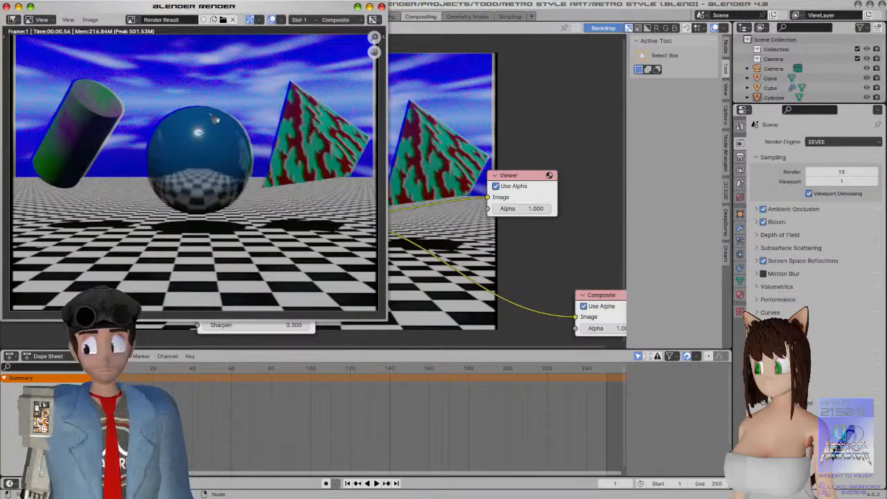
pyautogui.click(10, 7)
# Add a text object to the scene in the Layout workspace
pyautogui.click(141, 17)
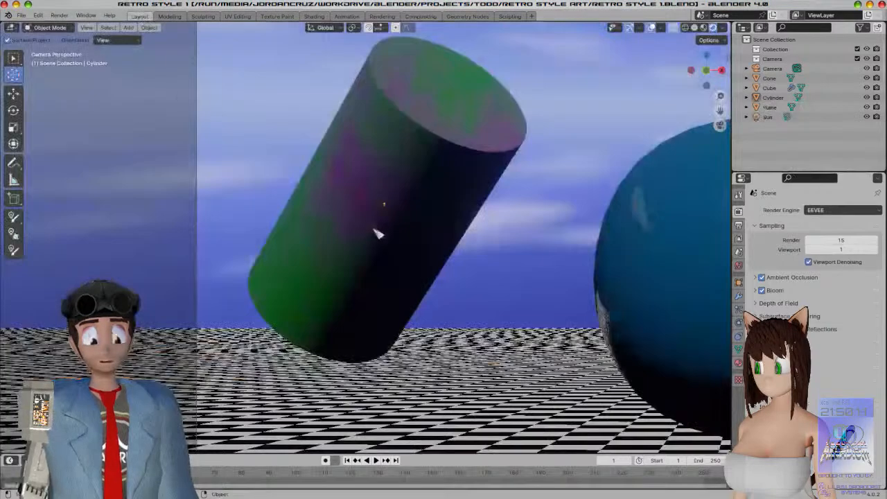
pyautogui.press('KP_0')
pyautogui.keyDown('shift'); pyautogui.moveTo(497, 317); pyautogui.dragTo(449, 286, button='middle'); pyautogui.keyUp('shift')
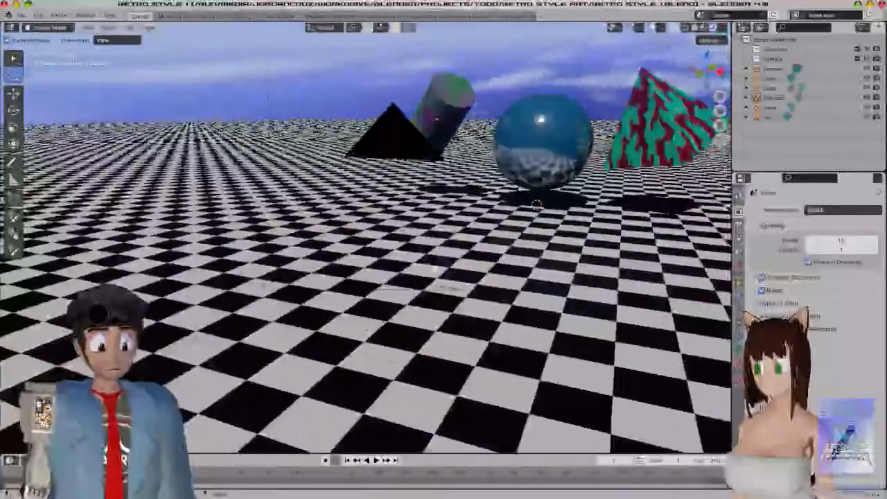
pyautogui.press('KP_0')
pyautogui.hotkey('shift', 'a')
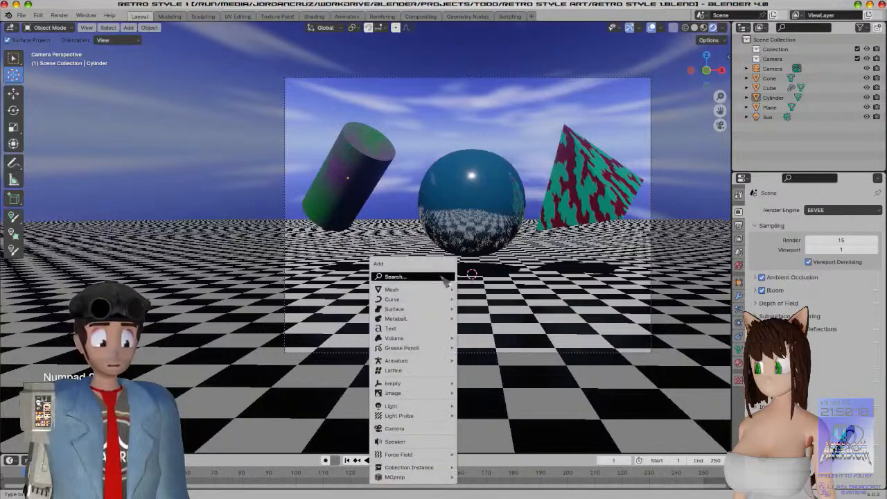
pyautogui.click(401, 328)
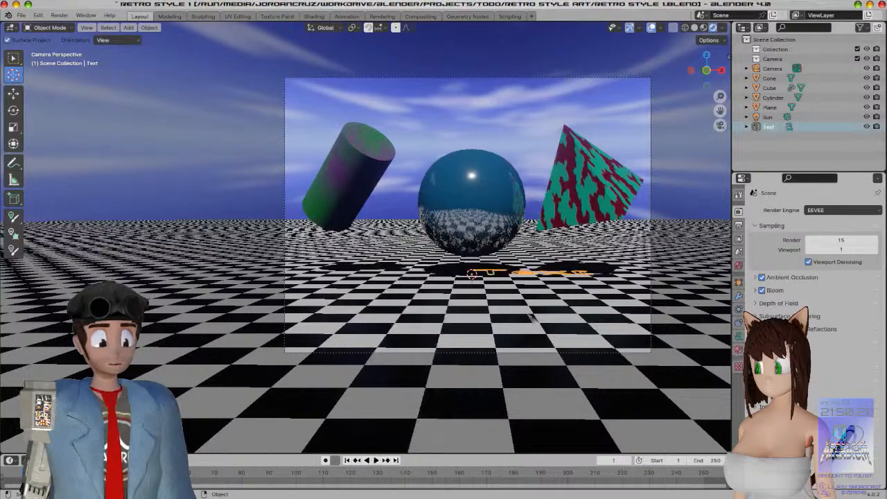
# Rotate the text object 90 degrees about the X axis
pyautogui.press('r')
pyautogui.press('x')
pyautogui.press('9')
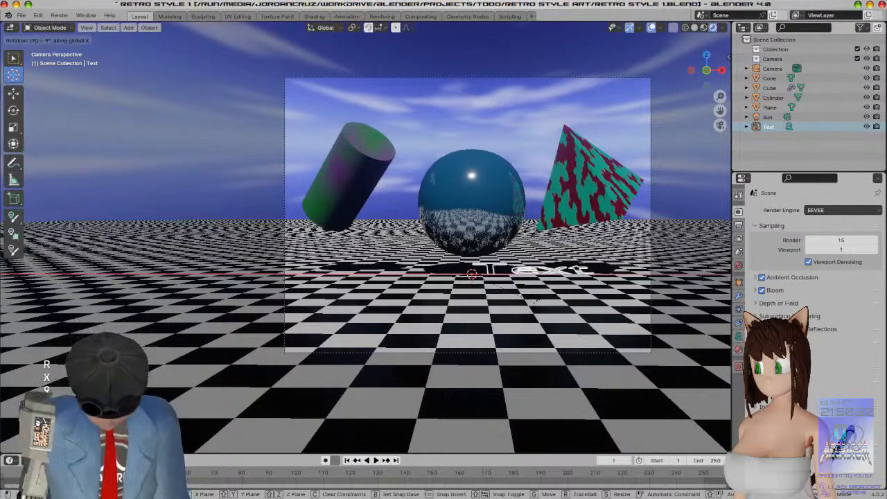
pyautogui.press('0')
# Move the text along Y towards the camera and along X so it sits centred in front of the sphere
pyautogui.click(14, 95)
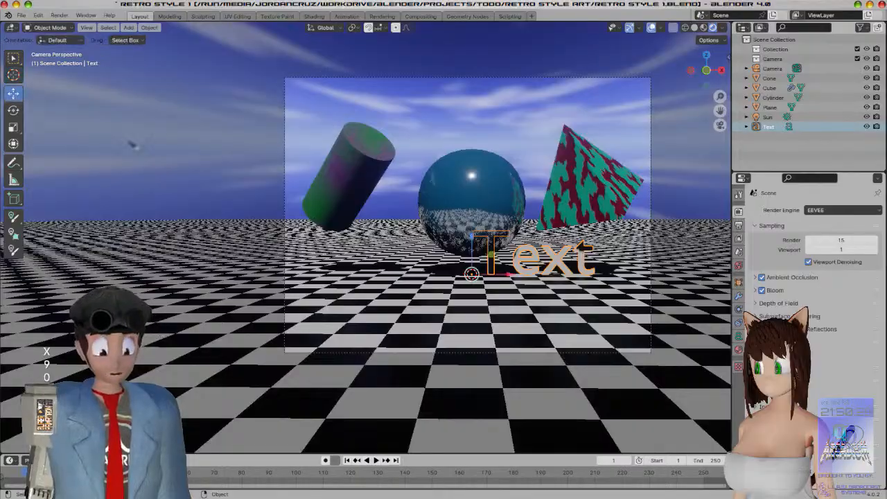
pyautogui.moveTo(468, 258); pyautogui.dragTo(431, 271, button='middle')
pyautogui.scroll(-4, 485, 291)
pyautogui.moveTo(582, 315); pyautogui.dragTo(496, 353, button='middle')
pyautogui.scroll(-6, 497, 354)
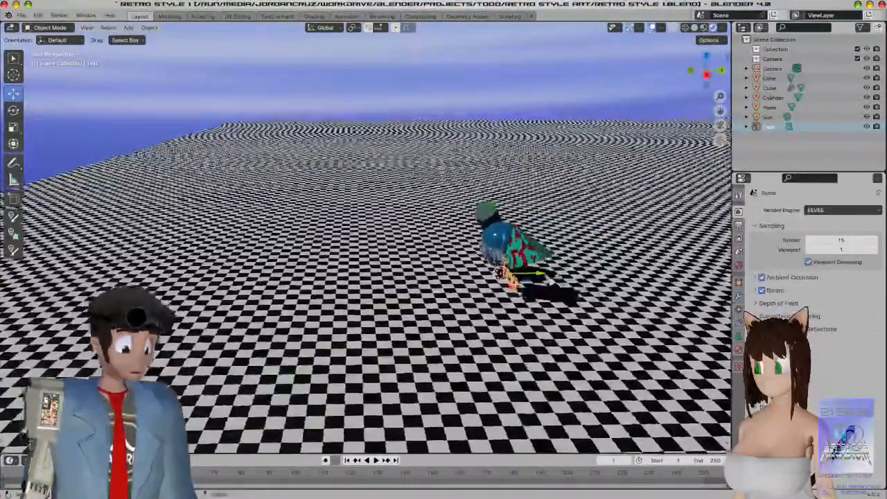
pyautogui.moveTo(531, 272); pyautogui.dragTo(455, 268)
pyautogui.press('KP_0')
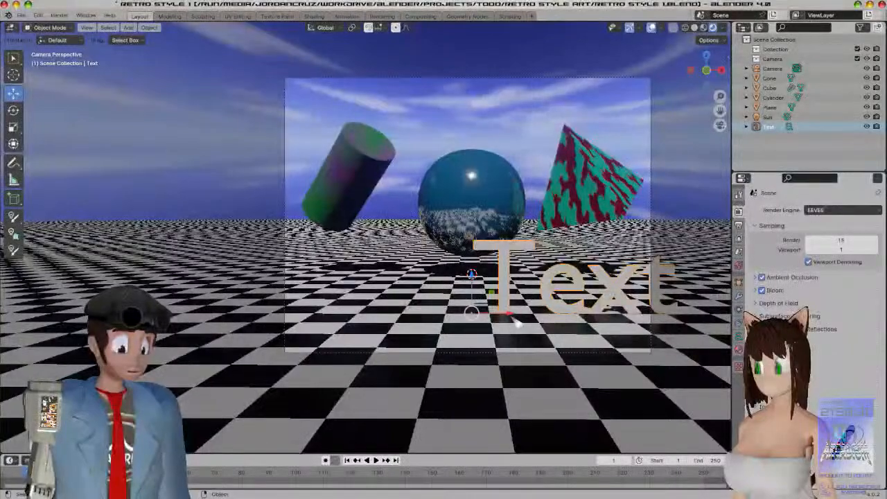
pyautogui.moveTo(410, 320); pyautogui.dragTo(393, 321)
# Start loading a regular font for the text object and open the bookmarked fonts folder
pyautogui.click(738, 336)
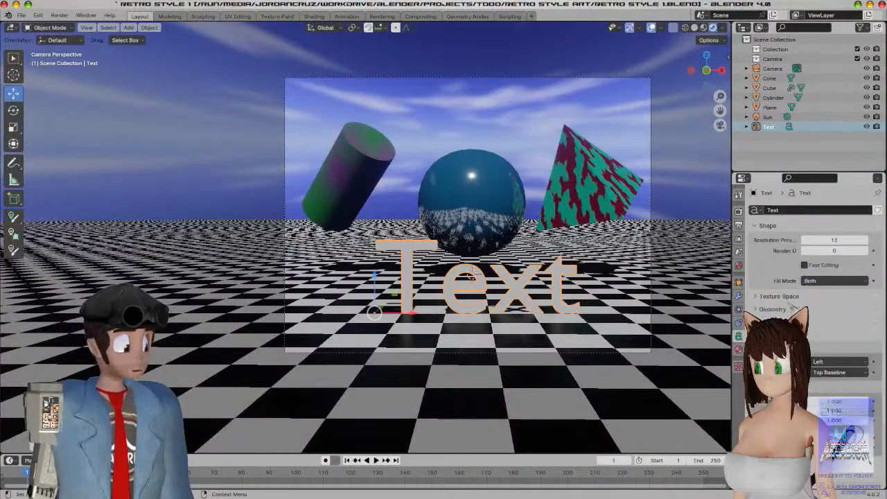
pyautogui.click(779, 322)
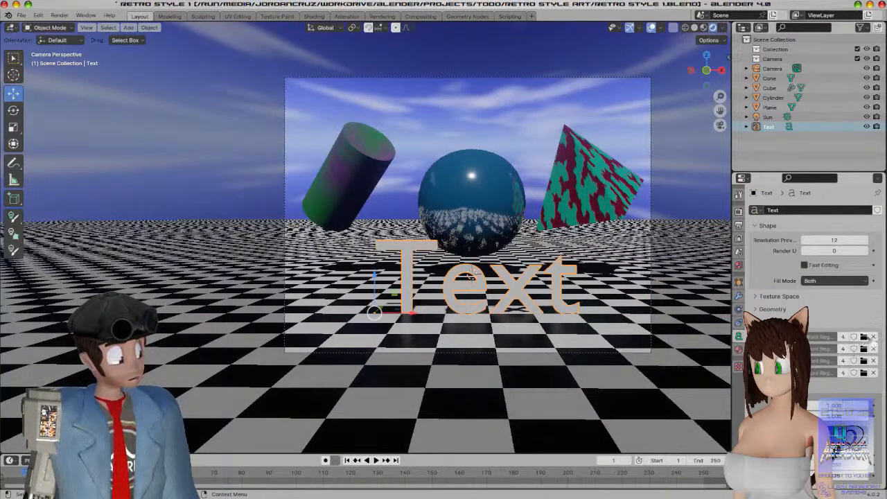
pyautogui.click(864, 337)
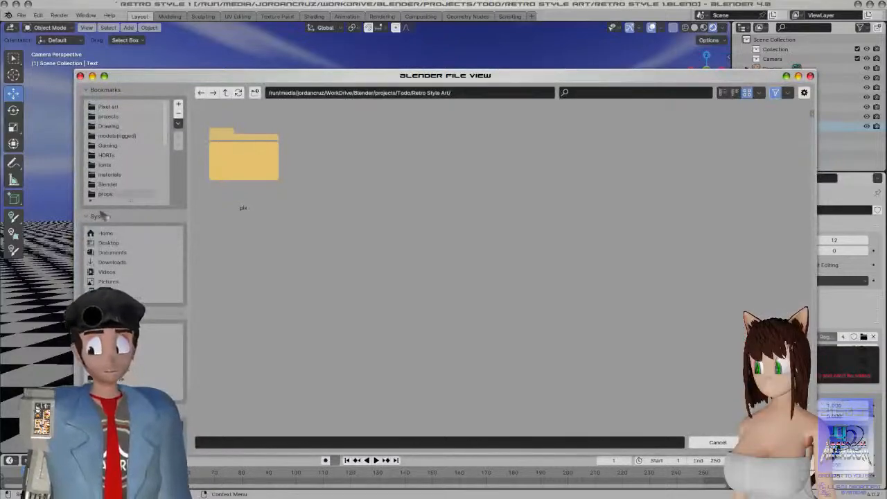
pyautogui.click(104, 165)
# Browse the font previews in the fonts folder for a typeface that suits the retro text
pyautogui.scroll(-2, 298, 253)
pyautogui.scroll(-3, 298, 253)
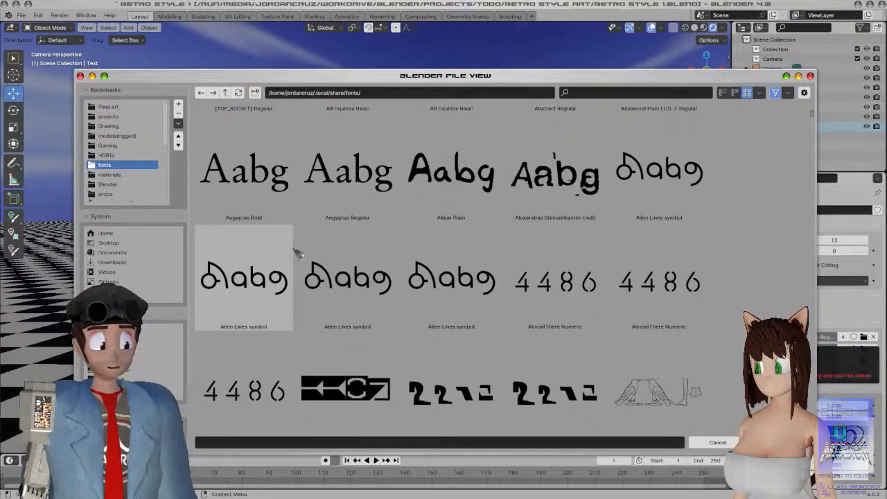
pyautogui.scroll(-8, 298, 253)
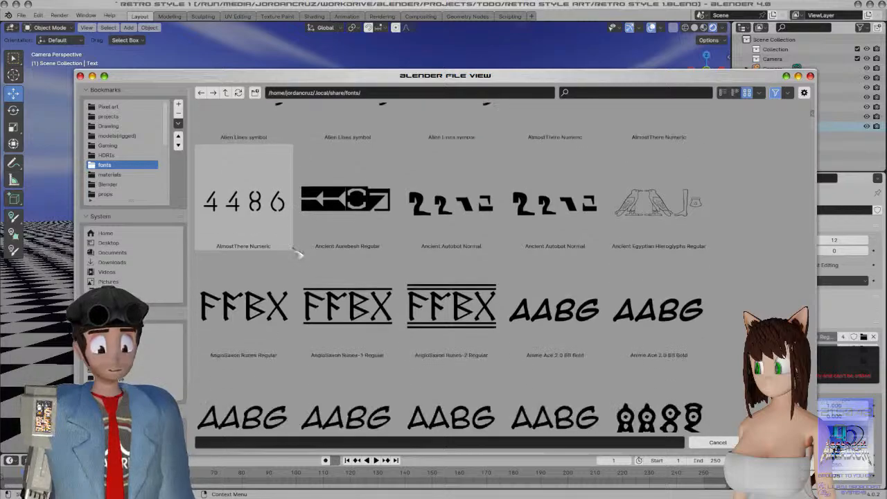
pyautogui.scroll(-3, 298, 252)
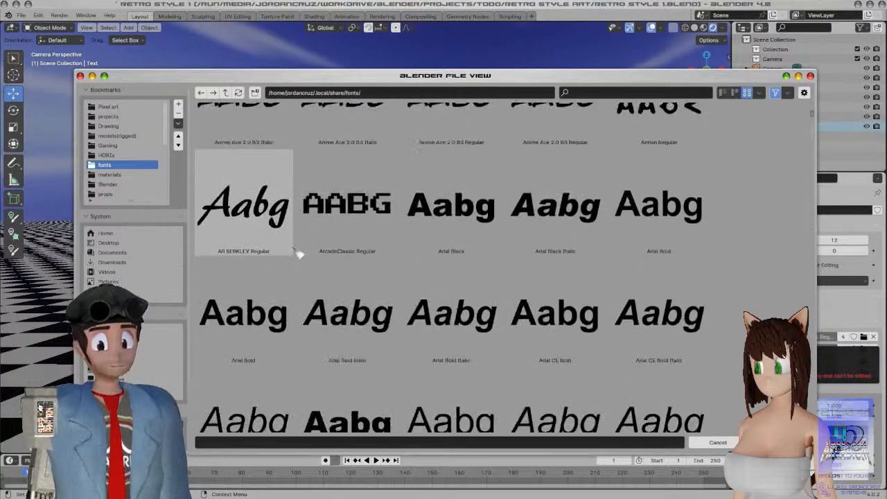
pyautogui.scroll(-5, 412, 283)
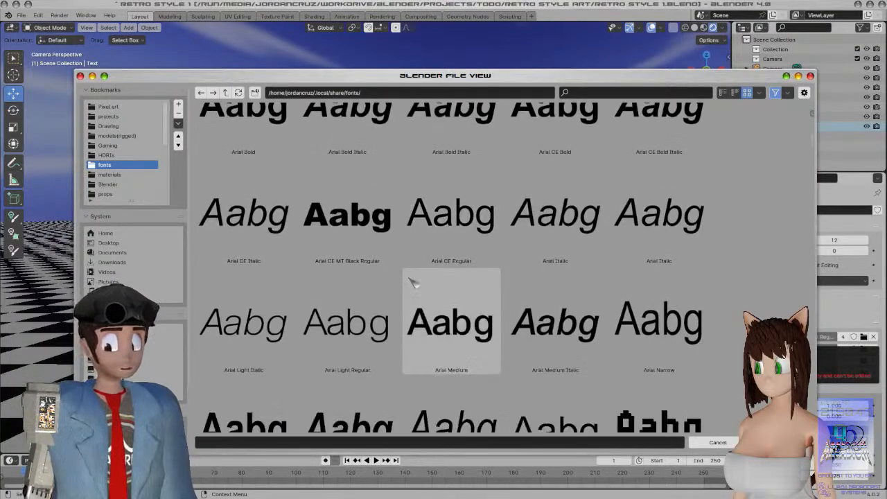
pyautogui.scroll(-8, 413, 282)
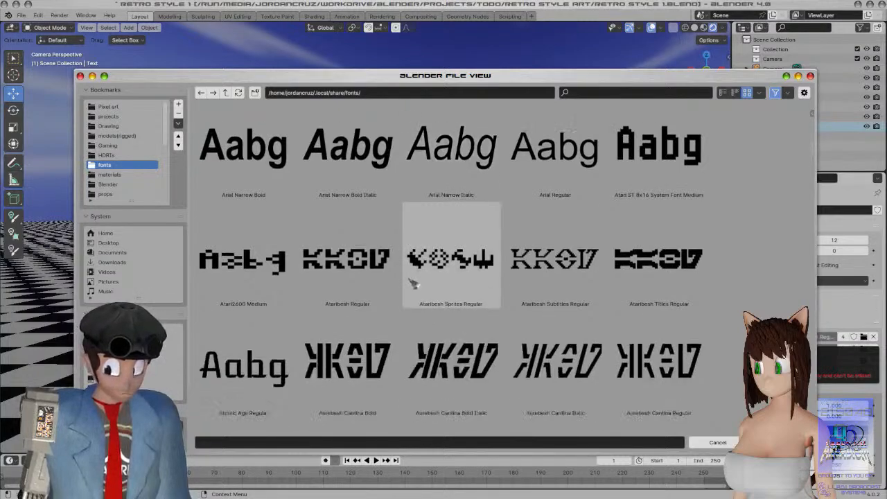
pyautogui.scroll(-10, 412, 282)
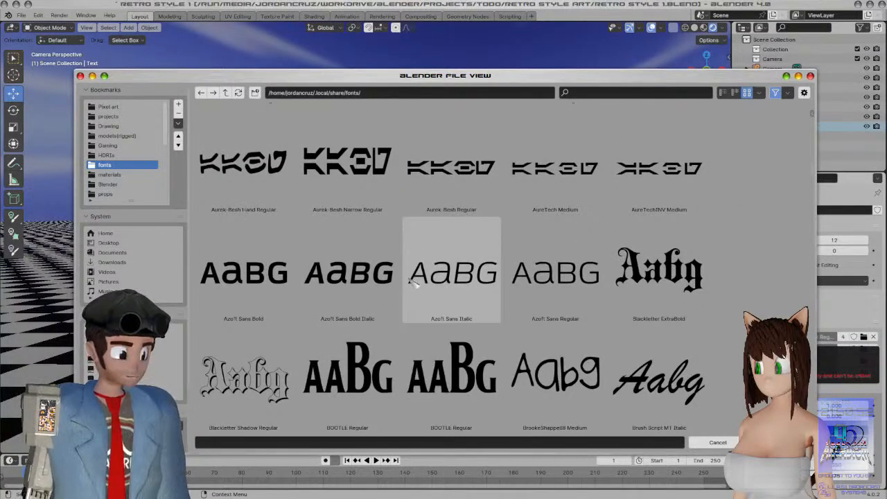
pyautogui.scroll(-5, 415, 280)
pyautogui.scroll(-3, 415, 280)
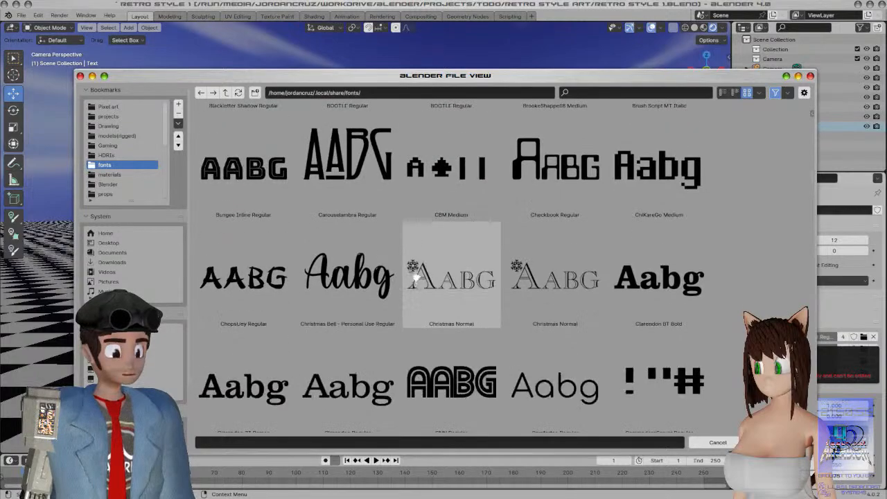
pyautogui.scroll(-2, 414, 274)
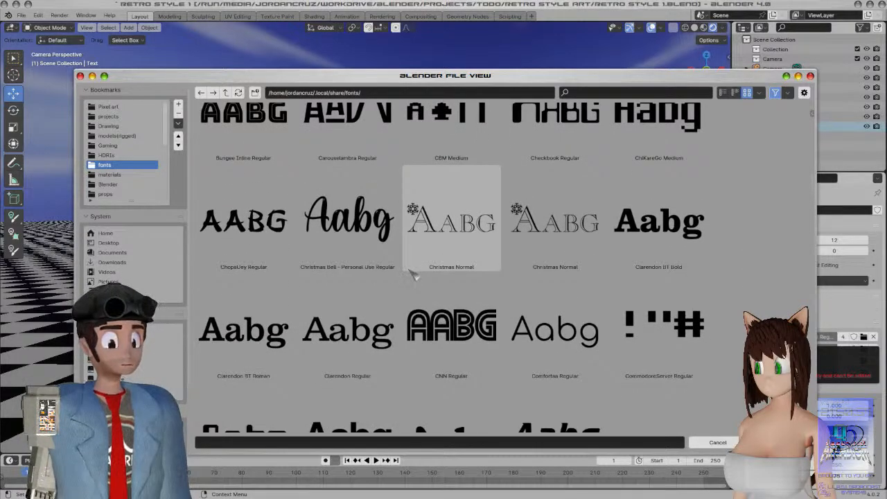
pyautogui.scroll(-2, 414, 276)
pyautogui.scroll(-3, 412, 273)
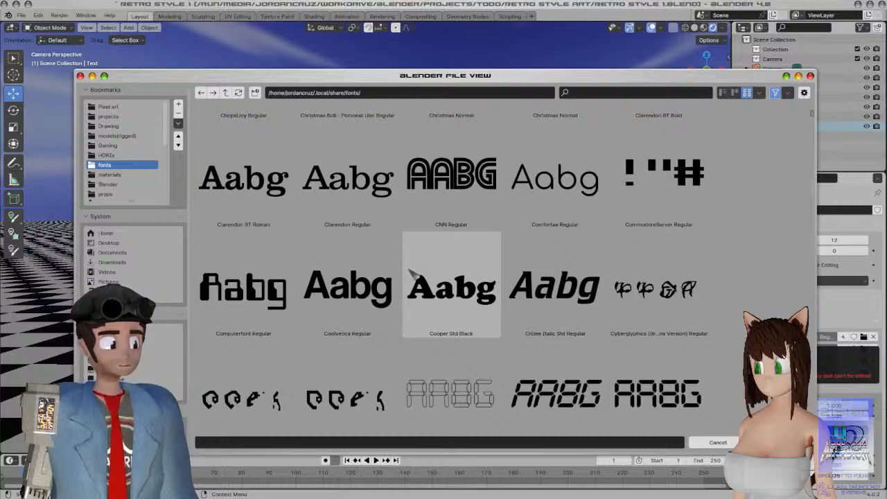
pyautogui.scroll(-5, 412, 274)
pyautogui.scroll(-7, 411, 273)
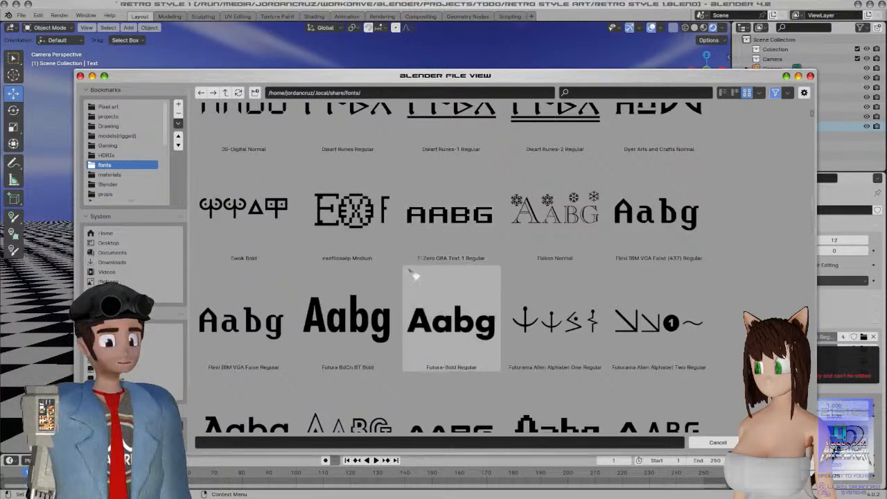
pyautogui.scroll(-7, 411, 275)
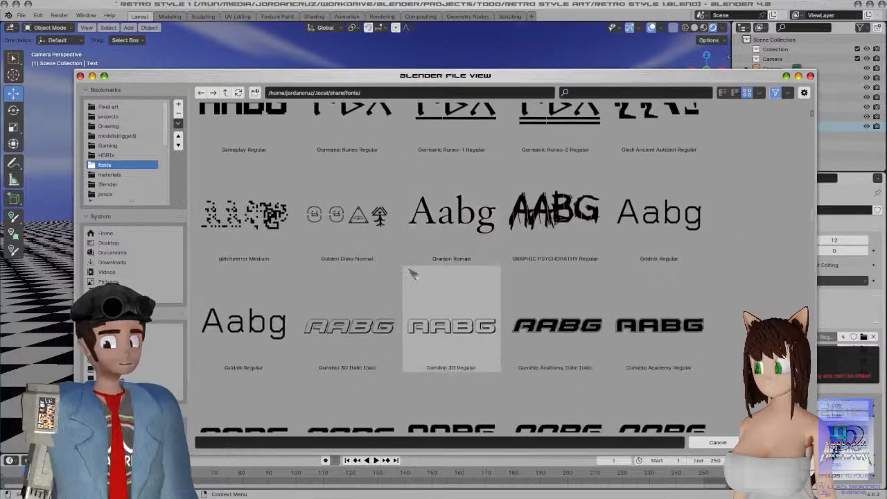
pyautogui.scroll(-10, 411, 273)
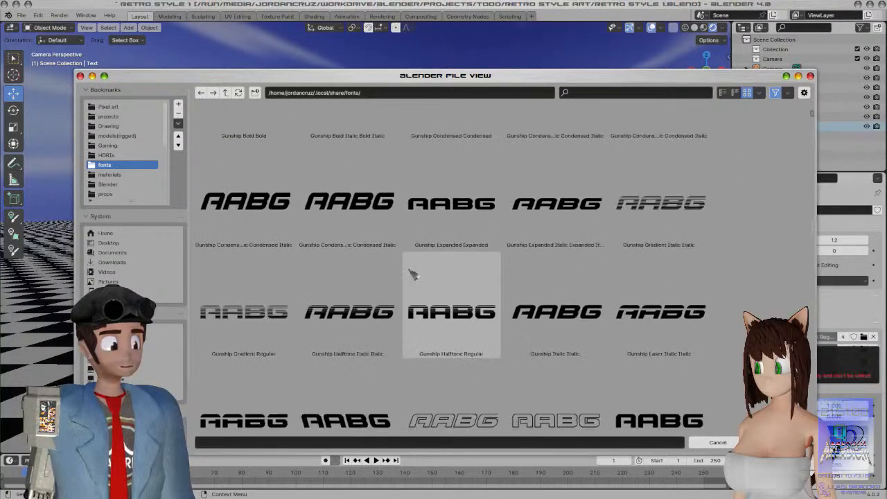
pyautogui.scroll(-8, 411, 274)
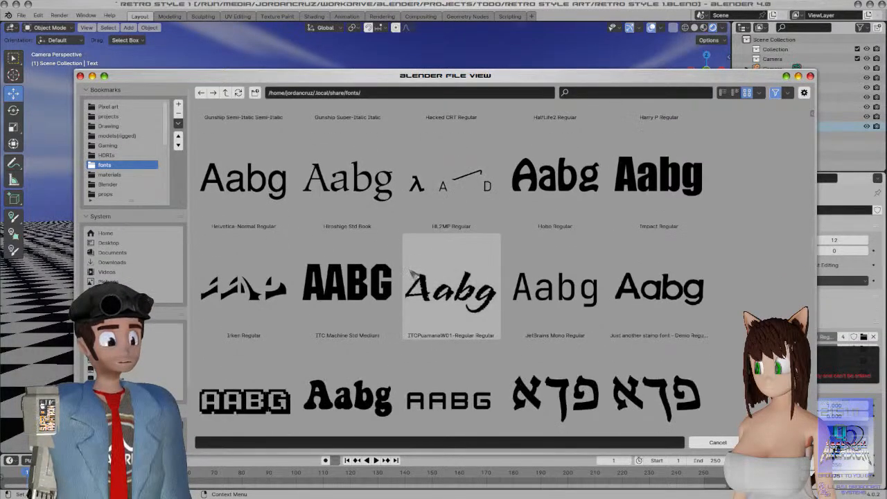
pyautogui.scroll(-20, 411, 273)
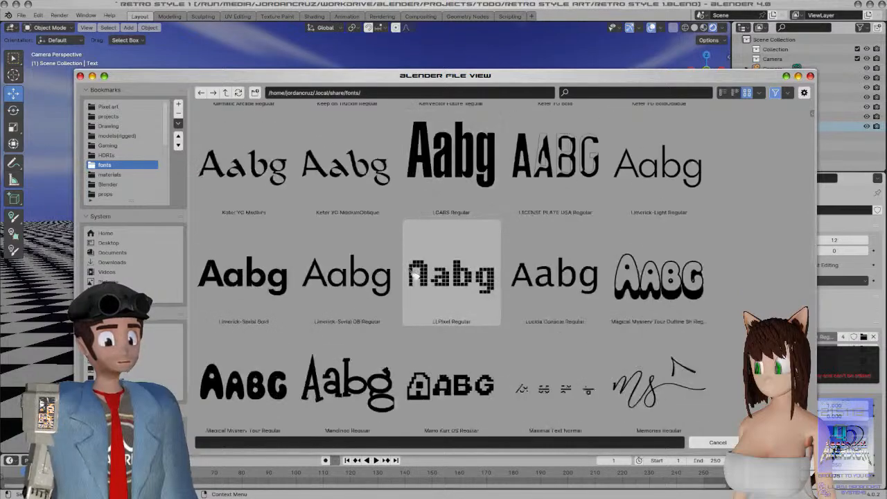
pyautogui.scroll(-9, 413, 272)
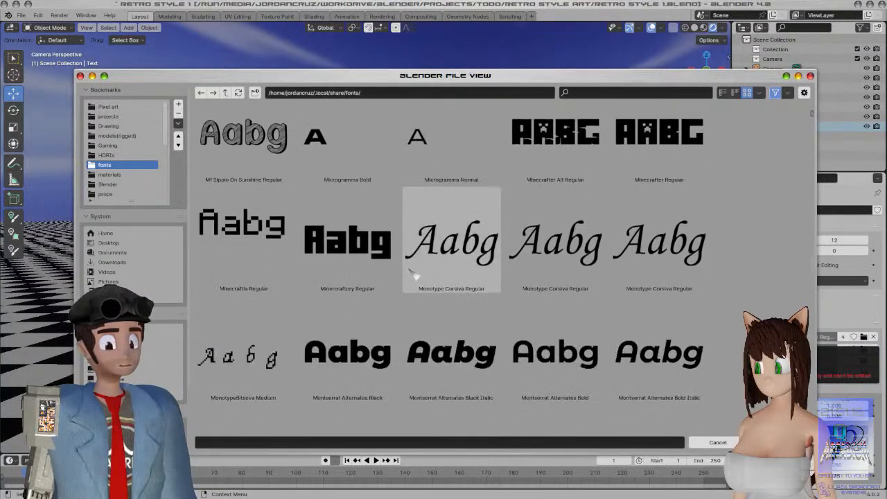
pyautogui.scroll(-3, 411, 274)
pyautogui.scroll(-12, 413, 273)
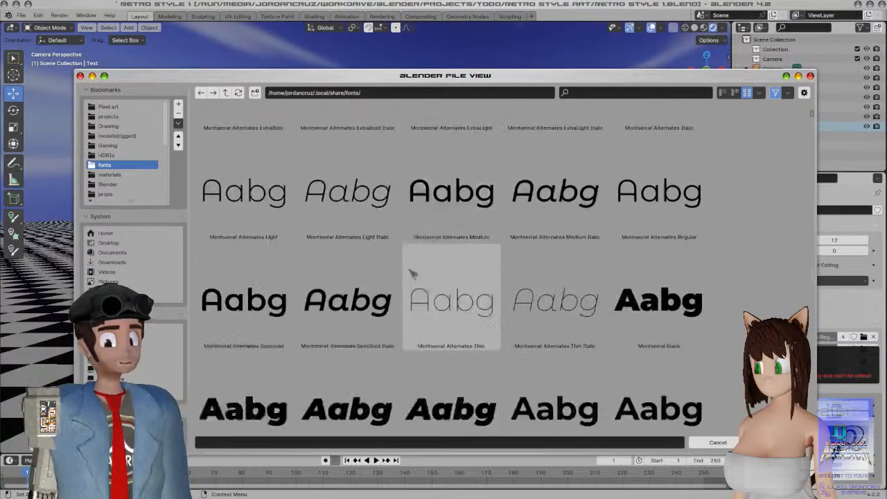
pyautogui.scroll(-12, 414, 275)
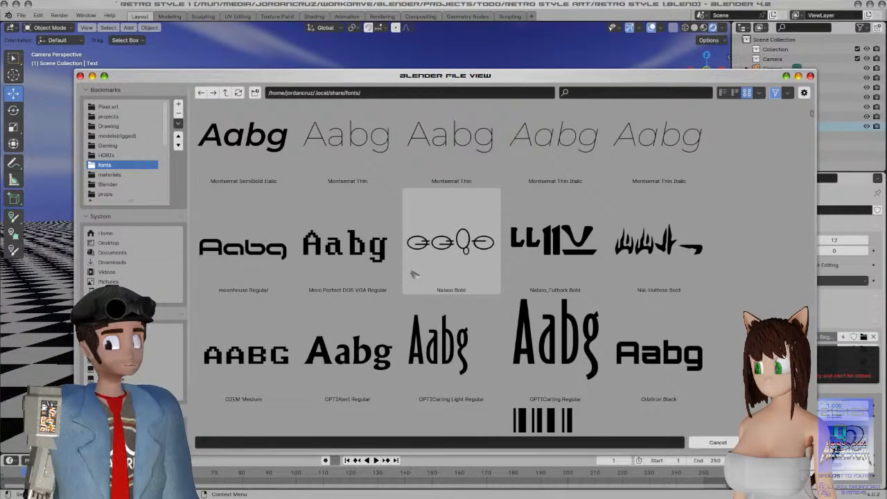
pyautogui.scroll(-3, 413, 275)
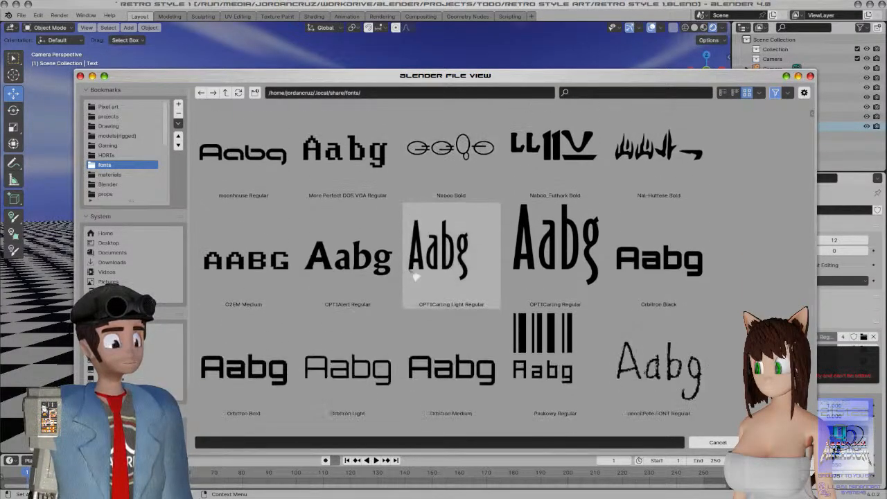
pyautogui.scroll(-3, 414, 275)
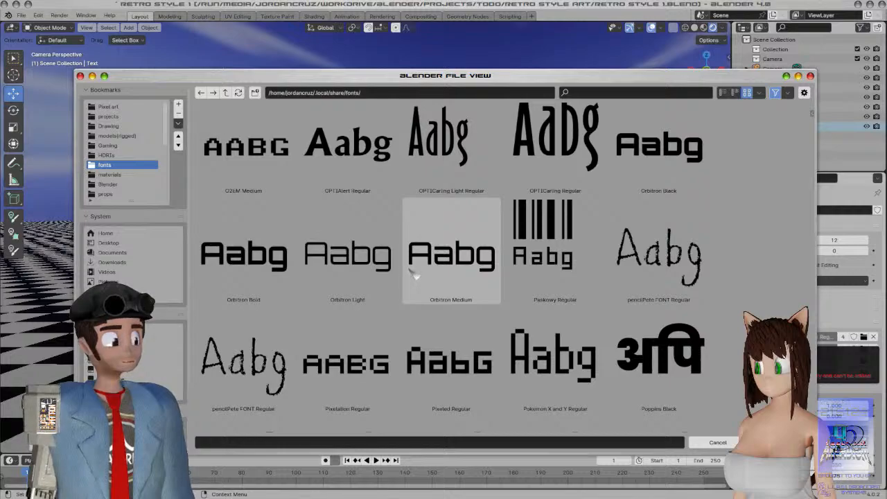
# Examine the font previews from Orbitron through to the TF2 and Unispace families for a retro-looking typeface
pyautogui.scroll(-2, 414, 275)
pyautogui.scroll(-13, 412, 275)
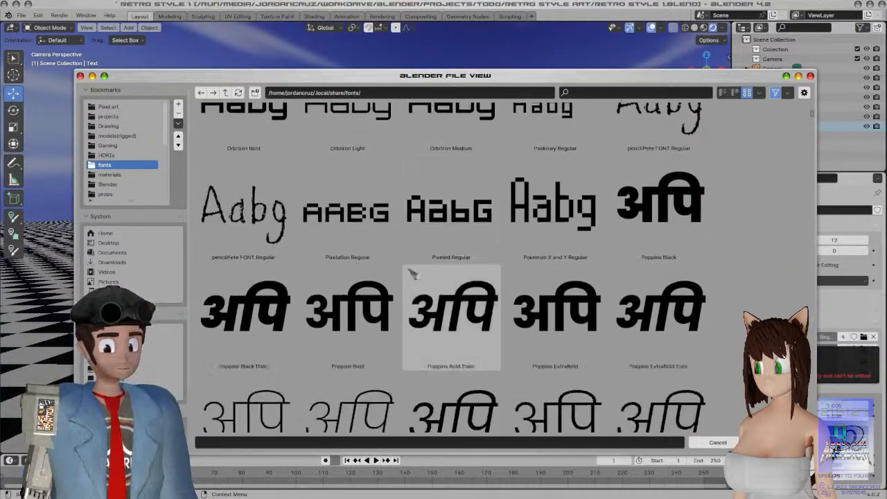
pyautogui.scroll(-2, 414, 275)
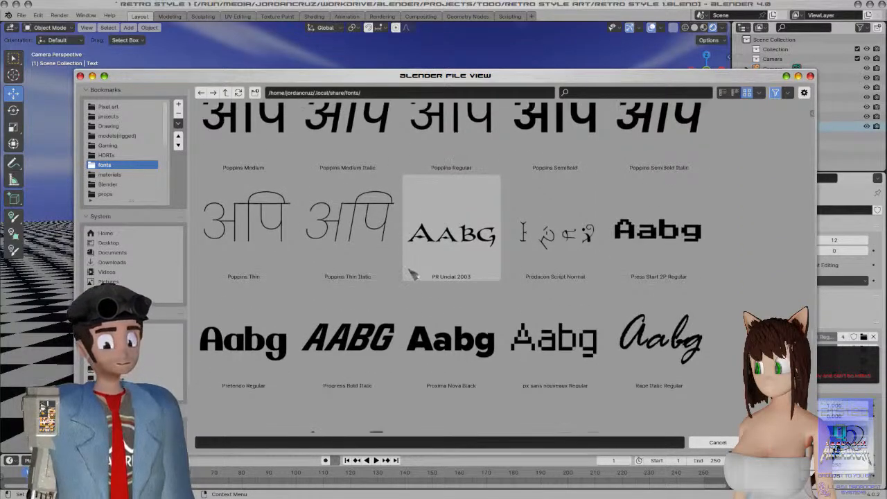
pyautogui.scroll(-3, 413, 275)
pyautogui.scroll(-3, 413, 275)
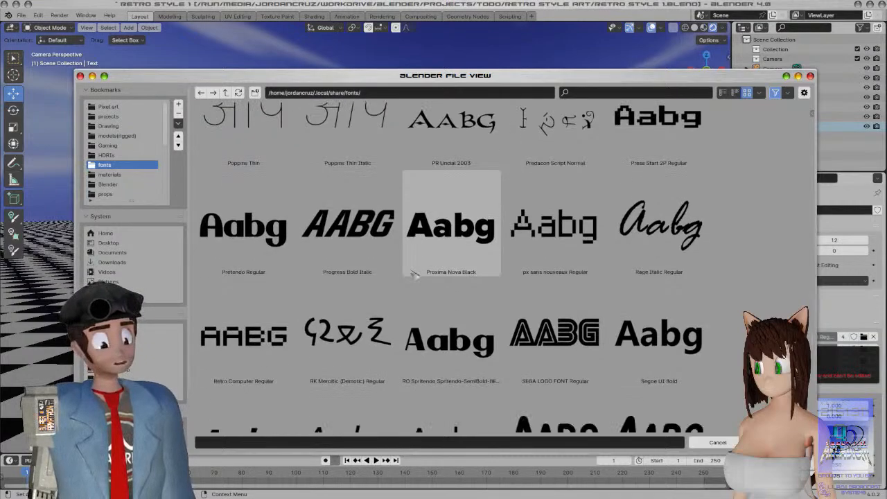
pyautogui.scroll(-3, 413, 275)
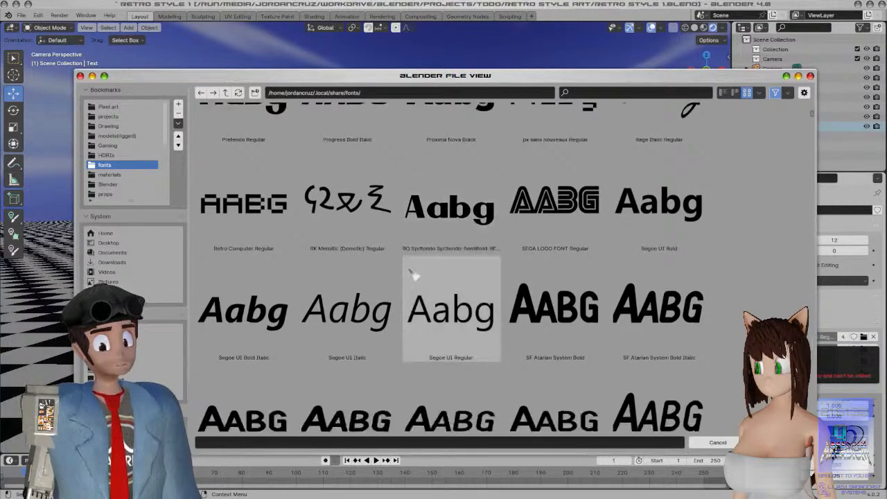
pyautogui.scroll(-4, 413, 275)
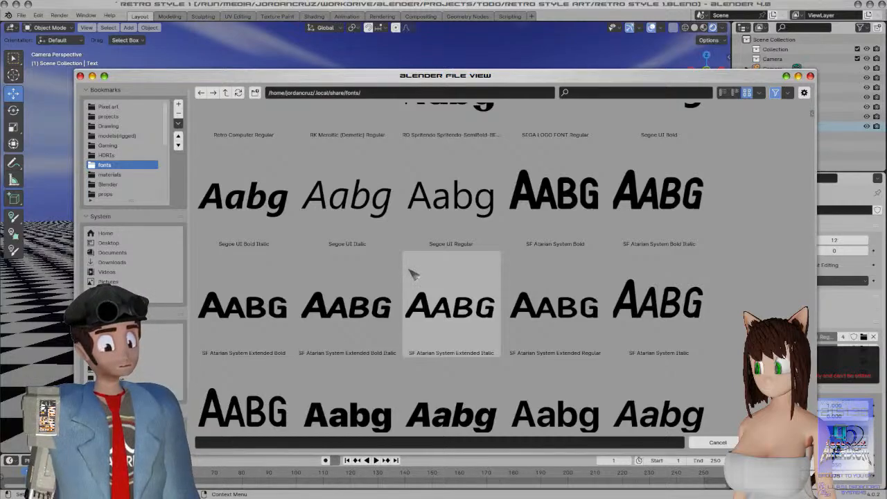
pyautogui.scroll(-1, 413, 275)
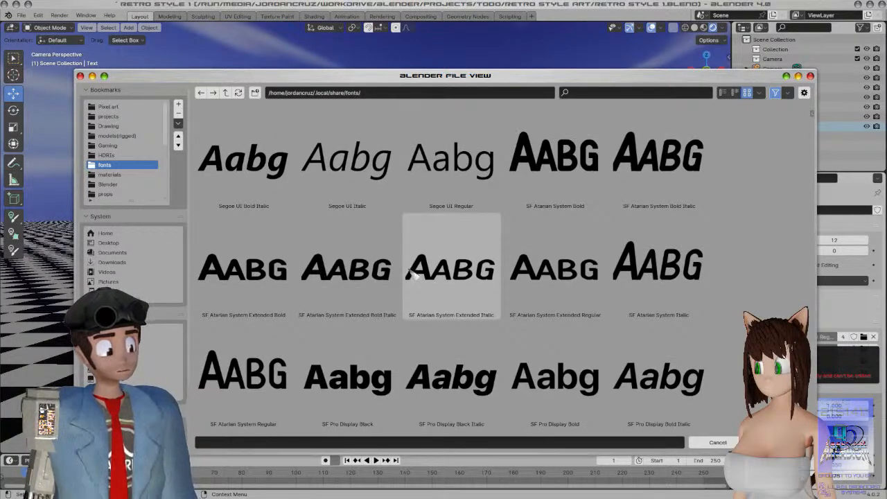
pyautogui.scroll(1, 413, 275)
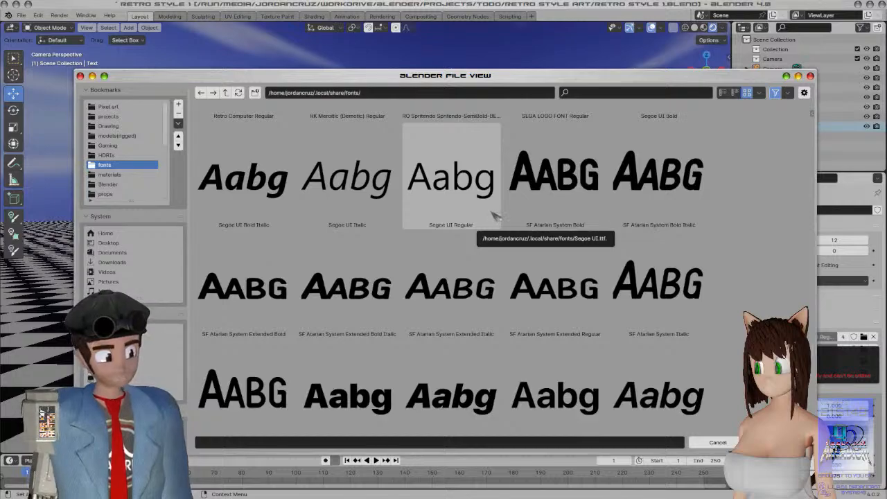
pyautogui.scroll(-10, 496, 217)
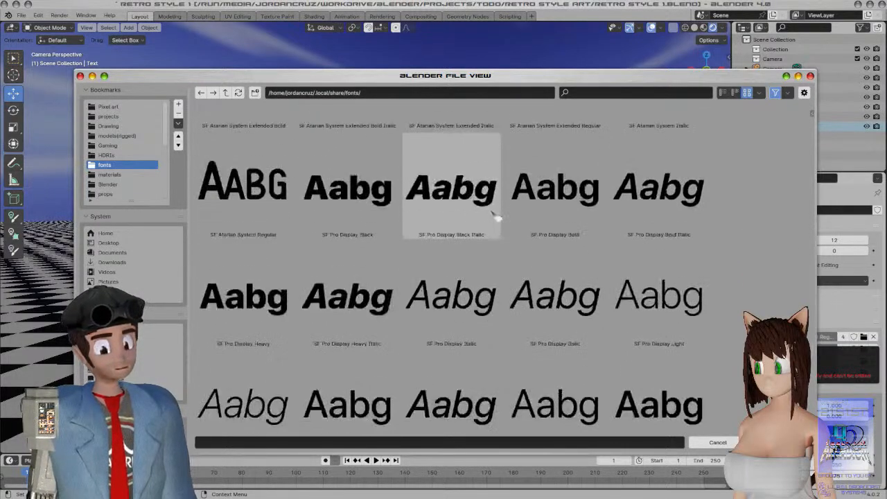
pyautogui.scroll(-18, 496, 217)
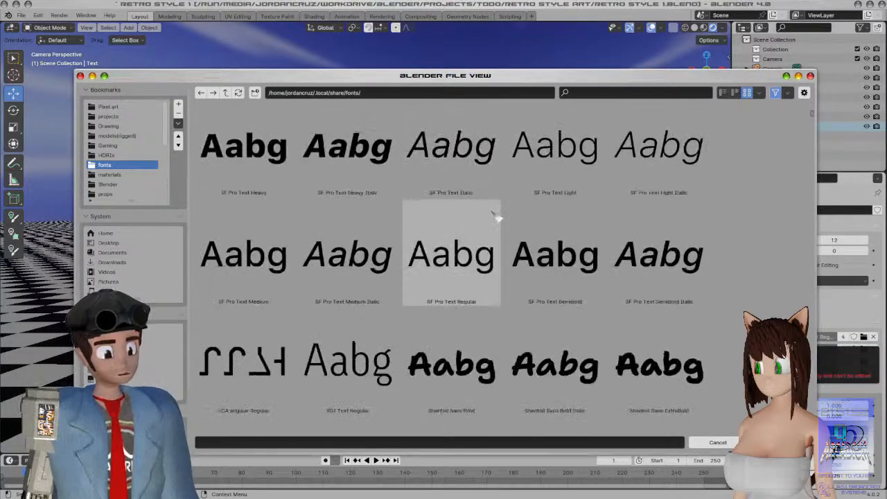
pyautogui.scroll(-12, 496, 217)
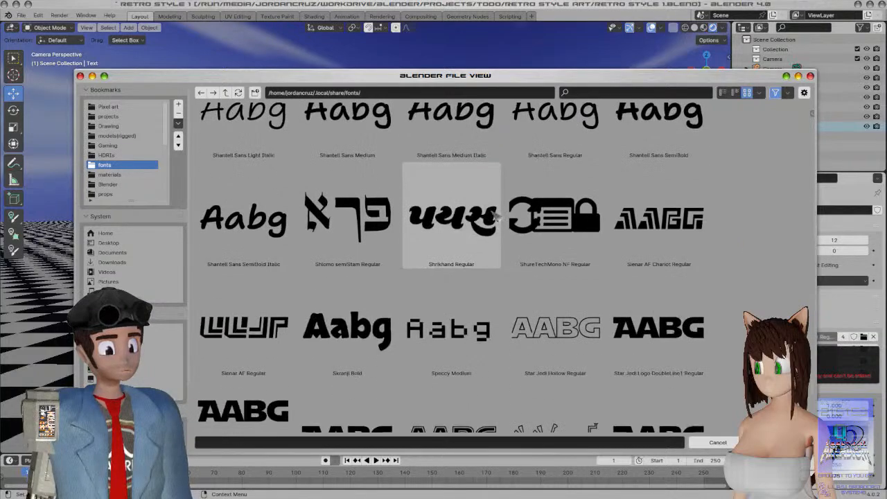
pyautogui.scroll(-9, 496, 217)
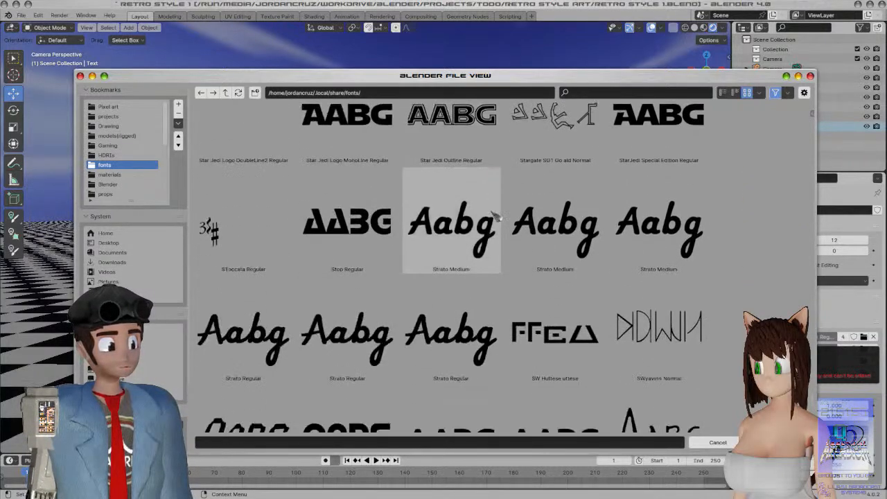
pyautogui.scroll(-3, 496, 217)
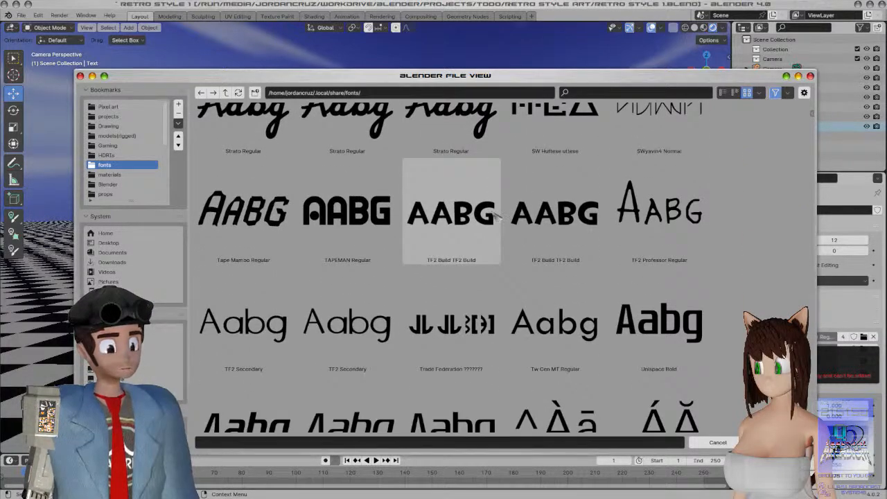
pyautogui.scroll(-2, 496, 217)
# Go back through the fonts at the start of the list and select ChiKareGo Medium as a candidate
pyautogui.scroll(3, 767, 287)
pyautogui.scroll(10, 792, 234)
pyautogui.moveTo(814, 385); pyautogui.dragTo(806, 168)
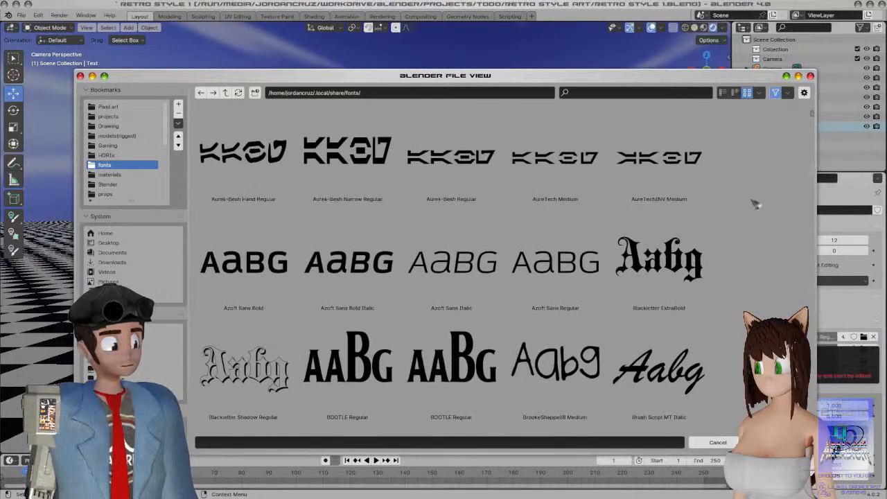
pyautogui.scroll(-5, 756, 205)
pyautogui.scroll(-10, 756, 205)
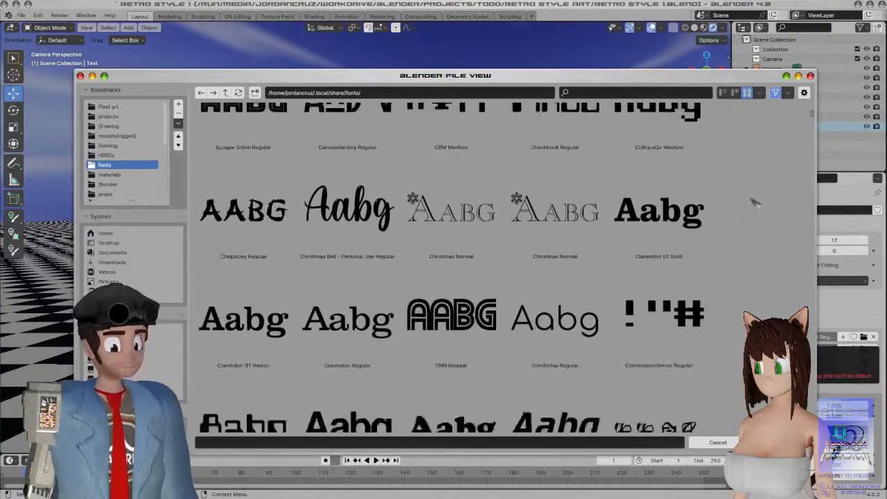
pyautogui.scroll(-8, 756, 204)
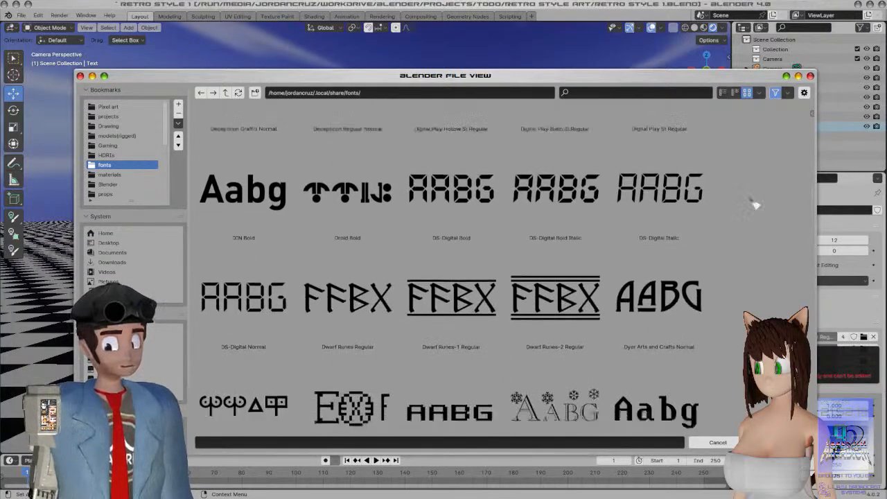
pyautogui.scroll(4, 754, 203)
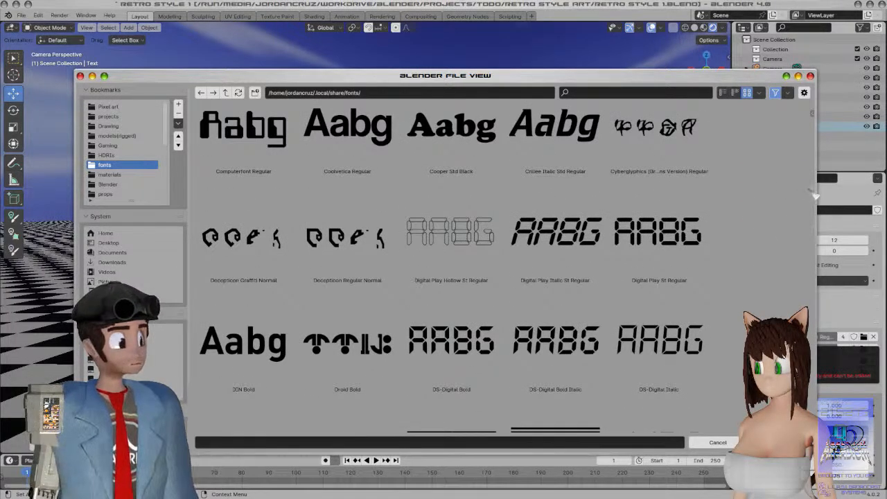
pyautogui.scroll(10, 814, 192)
pyautogui.moveTo(822, 167); pyautogui.dragTo(824, 178)
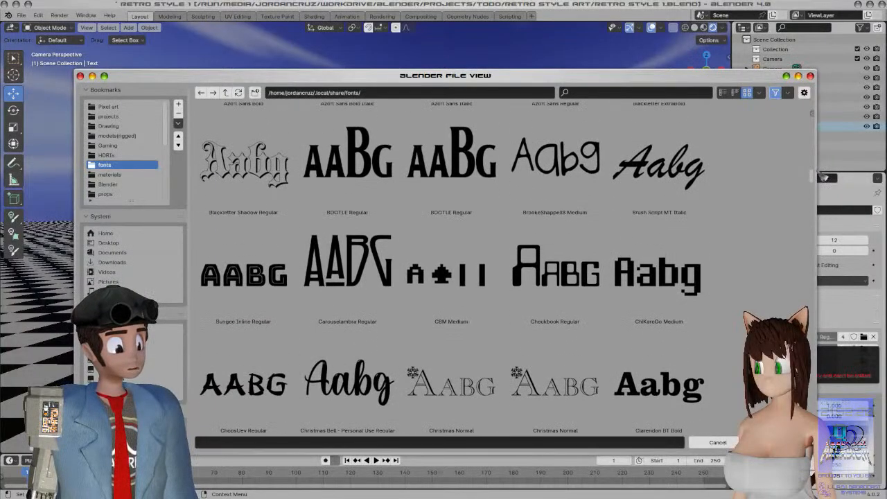
pyautogui.click(705, 269)
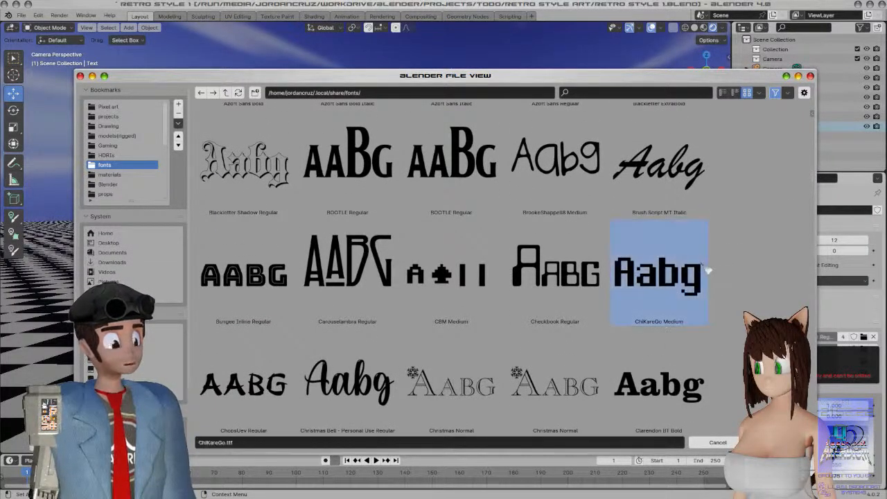
# Find SGI Text Regular in the fonts folder and load SGI-Text.otf as the text object's regular font
pyautogui.scroll(-2, 727, 271)
pyautogui.scroll(-2, 727, 272)
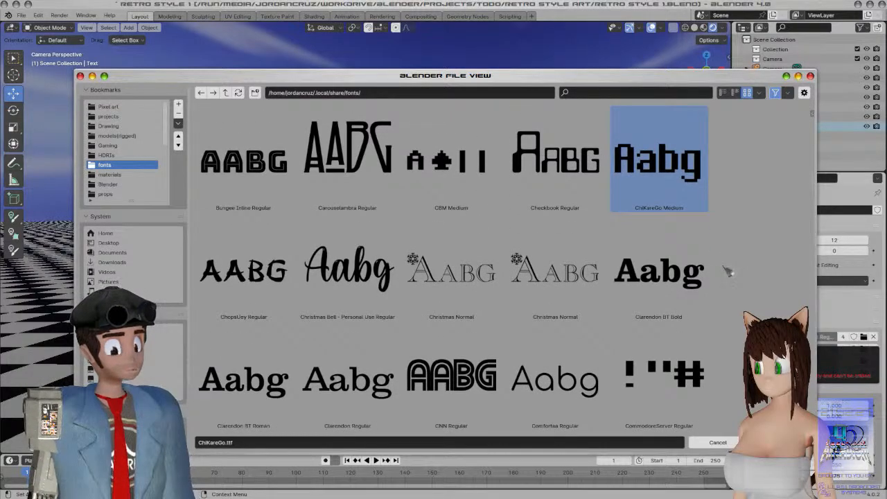
pyautogui.scroll(-3, 728, 272)
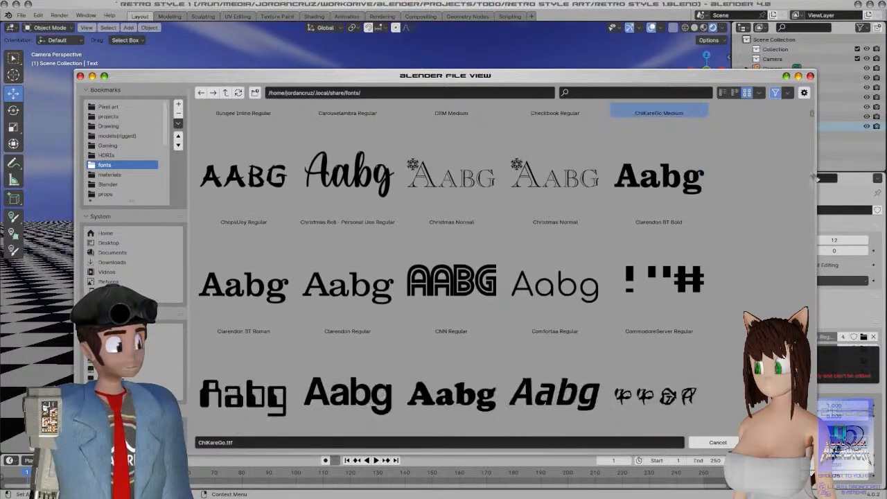
pyautogui.moveTo(813, 183); pyautogui.dragTo(812, 391)
pyautogui.scroll(-17, 726, 385)
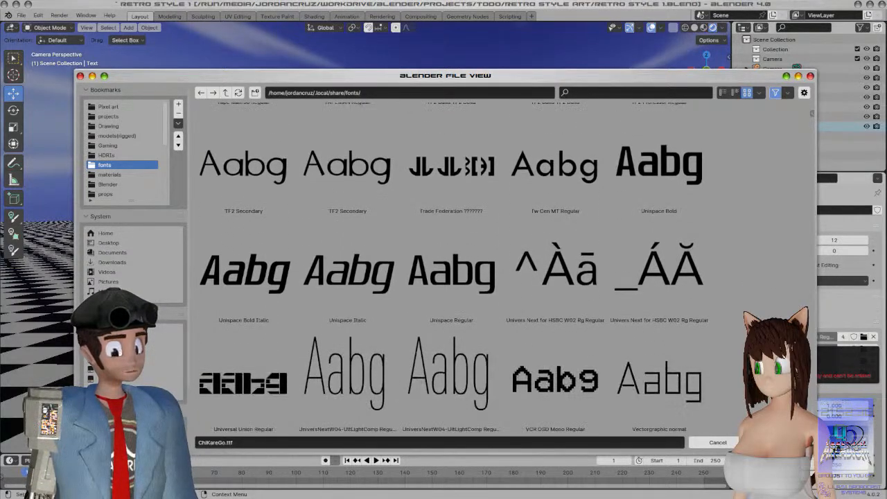
pyautogui.scroll(4, 726, 385)
pyautogui.scroll(2, 725, 385)
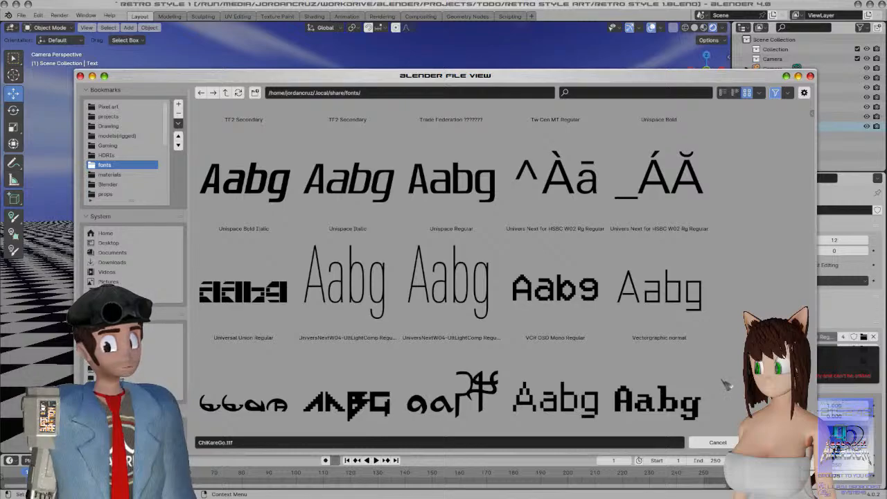
pyautogui.scroll(4, 726, 386)
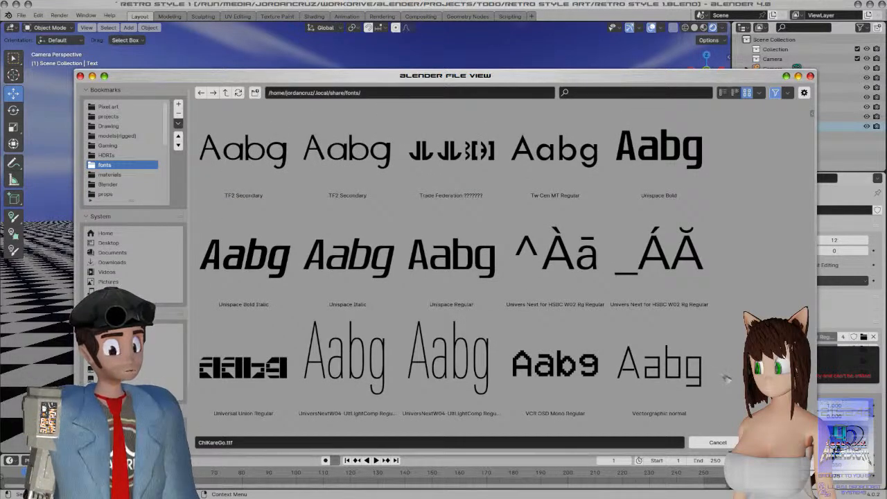
pyautogui.scroll(15, 725, 378)
pyautogui.scroll(15, 725, 377)
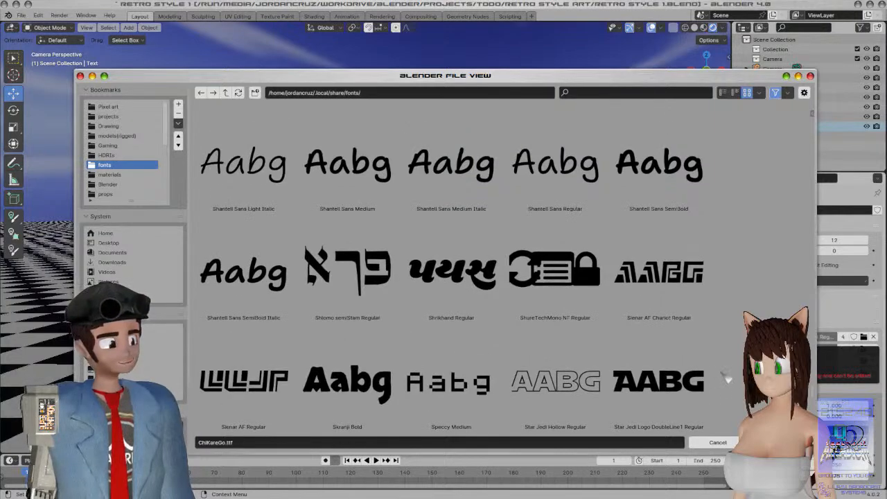
pyautogui.scroll(13, 722, 362)
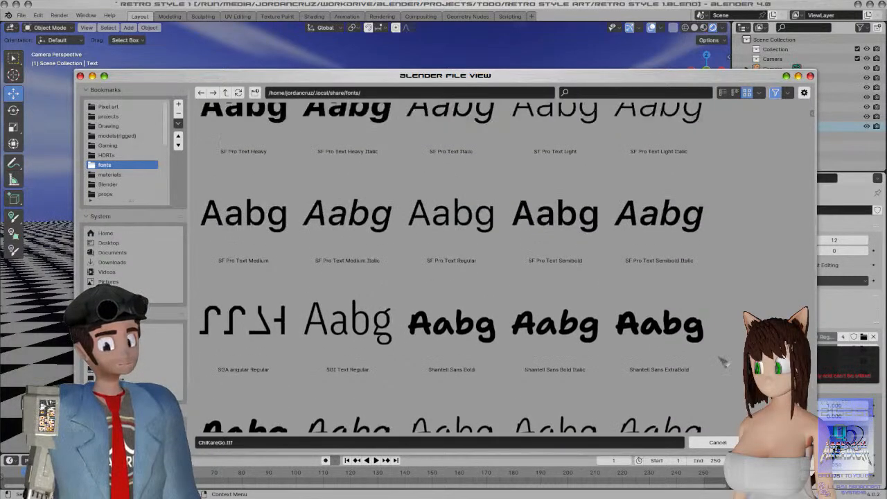
pyautogui.click(350, 317)
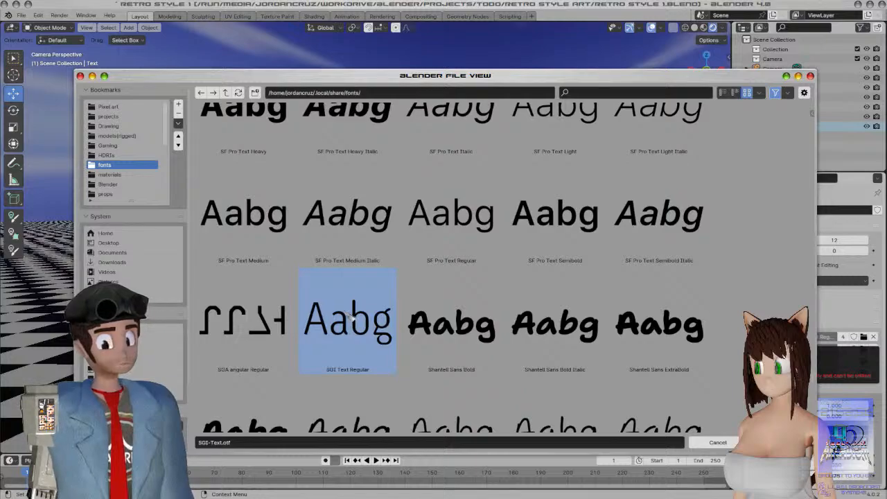
pyautogui.doubleClick(350, 317)
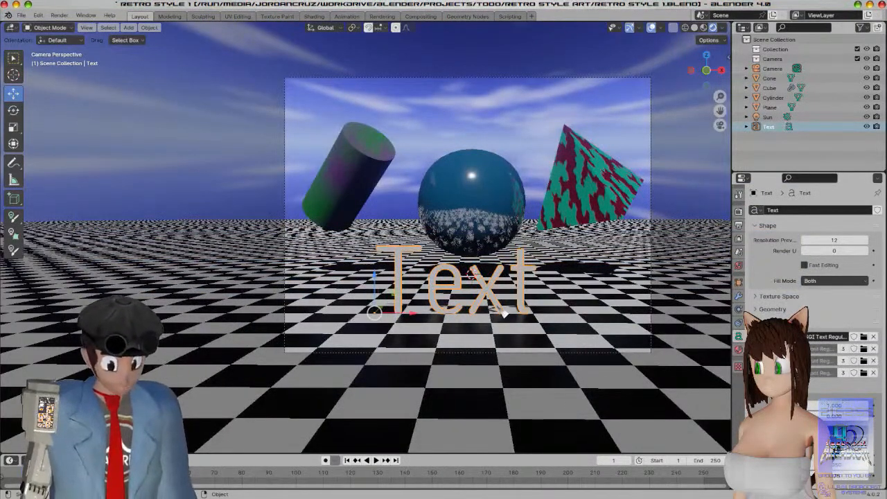
# Raise the text object slightly along the Z axis above the checkered floor
pyautogui.press('g')
pyautogui.press('z')
pyautogui.click(539, 290)
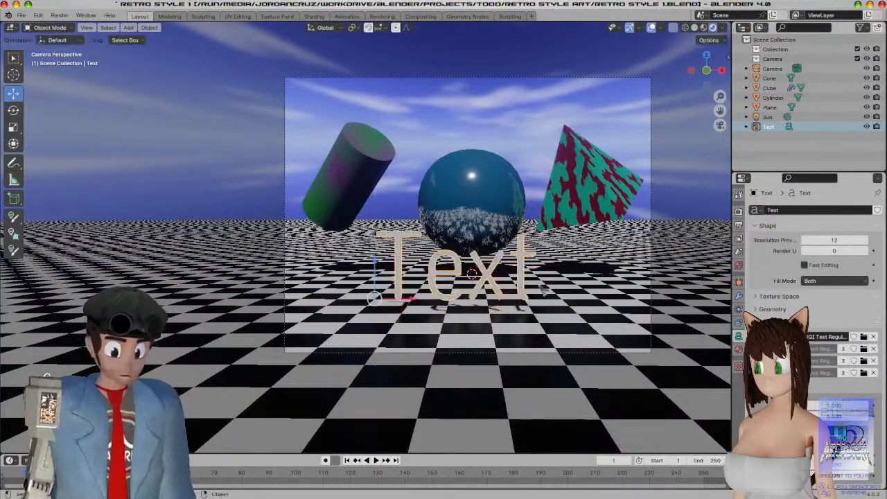
# Scale the text object down uniformly to about half its size
pyautogui.press('s')
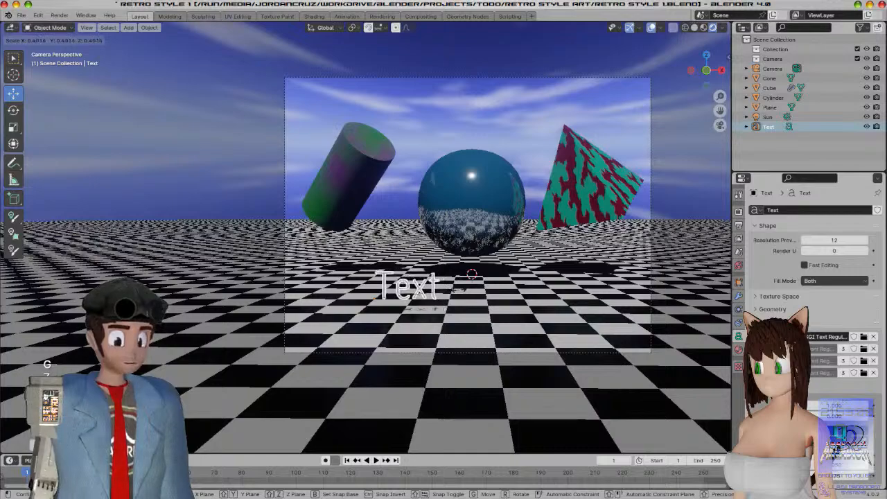
# Finish scaling the text object and replace its content with "Macintosh"
pyautogui.click(459, 291)
pyautogui.press('Tab')
pyautogui.hotkey('ctrl', 'a')
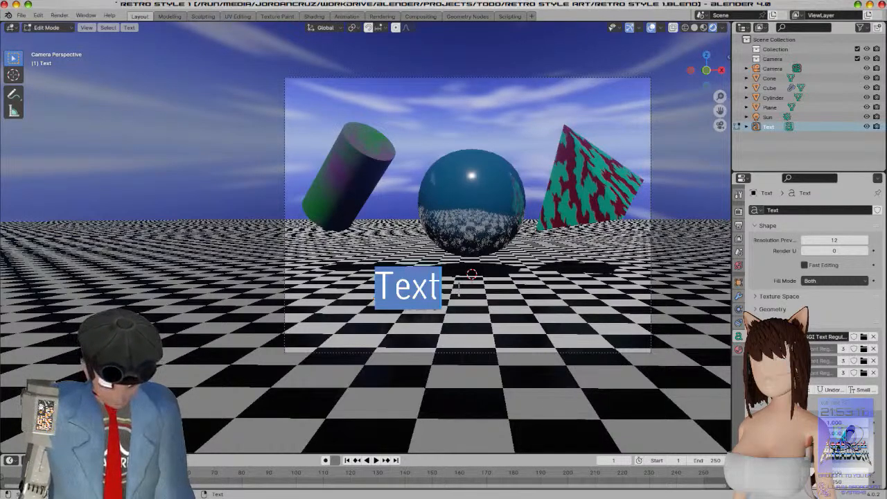
pyautogui.hotkey('ctrl', 'b')
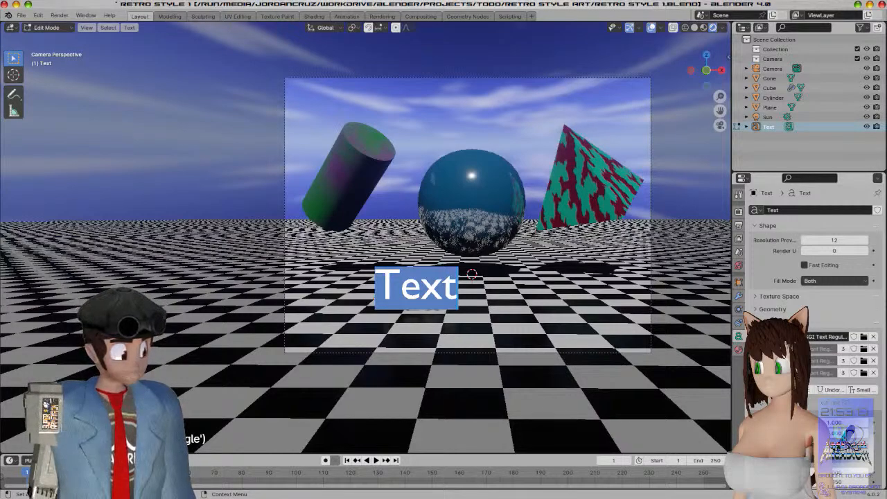
pyautogui.hotkey('ctrl', 'b')
pyautogui.scroll(3, 572, 338)
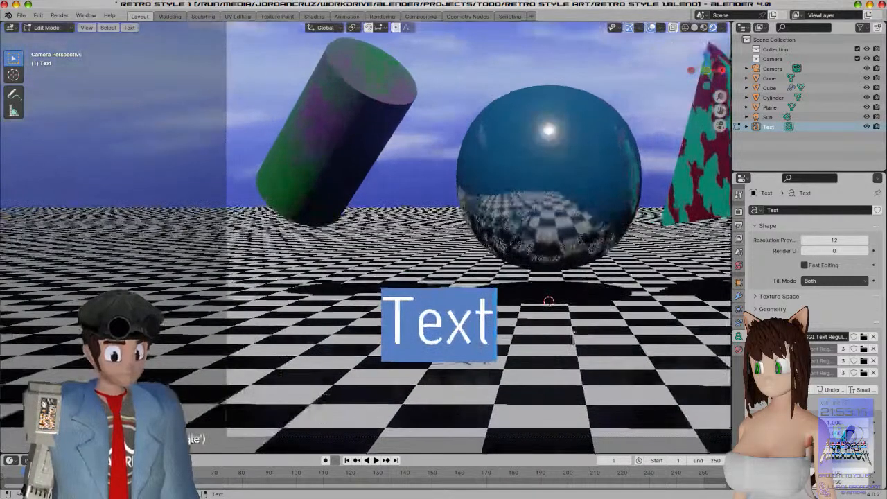
pyautogui.press('BackSpace')
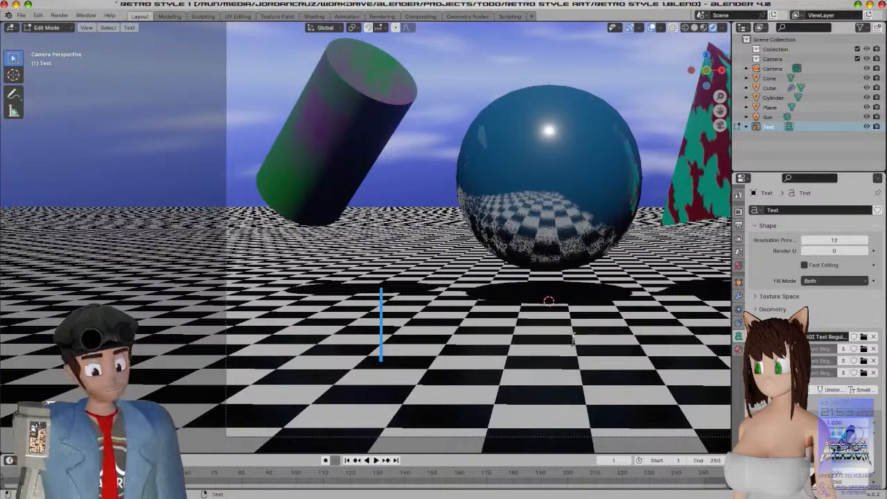
pyautogui.write('Mac')
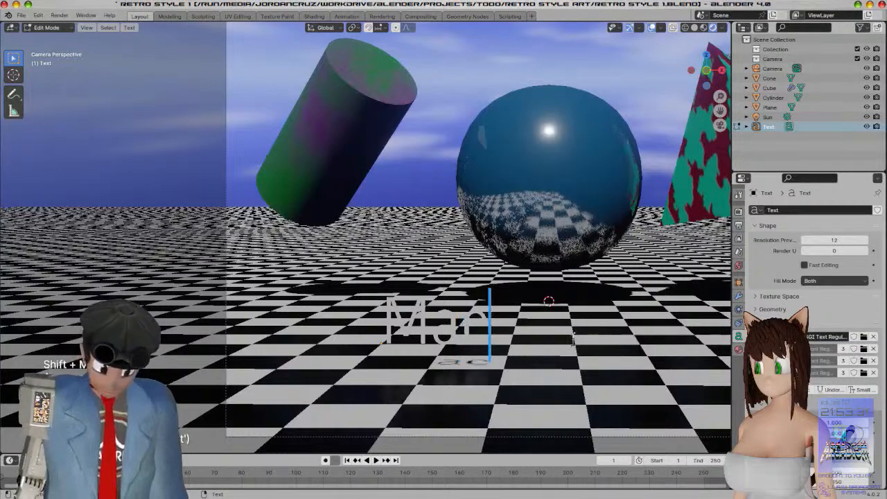
pyautogui.write('intosh')
pyautogui.press('Tab')
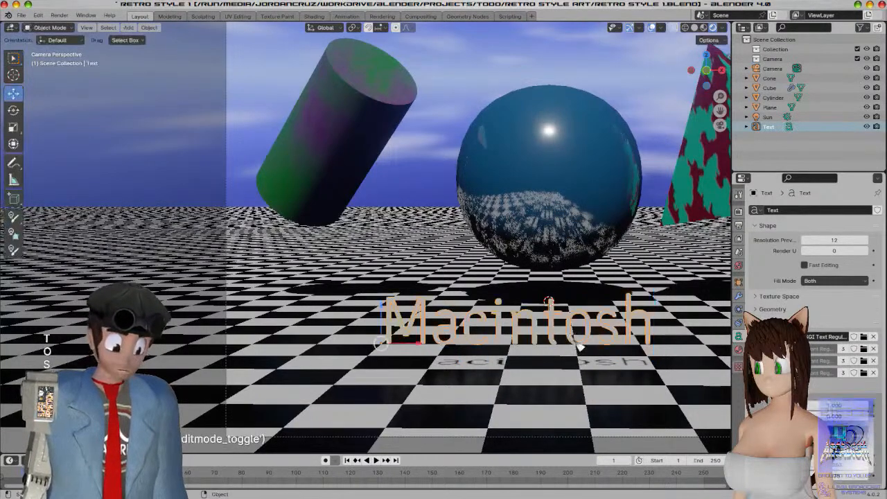
# Assign the existing 90s CGI Plastic NonPBR material to the text object
pyautogui.click(738, 350)
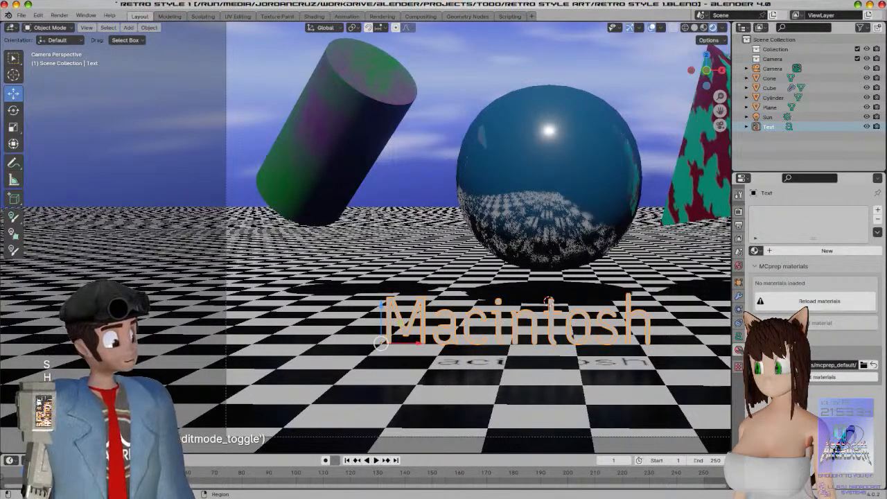
pyautogui.click(755, 251)
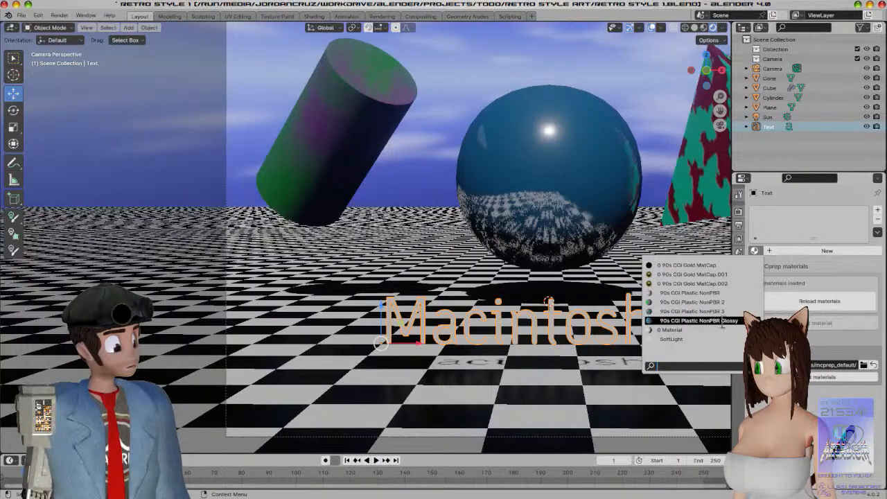
pyautogui.click(755, 293)
# Make a separate copy of the text's material and name it "90s CGI Plastic NonPBR 4"
pyautogui.doubleClick(822, 251)
pyautogui.press('Right')
pyautogui.press('BackSpace')
pyautogui.press('BackSpace')
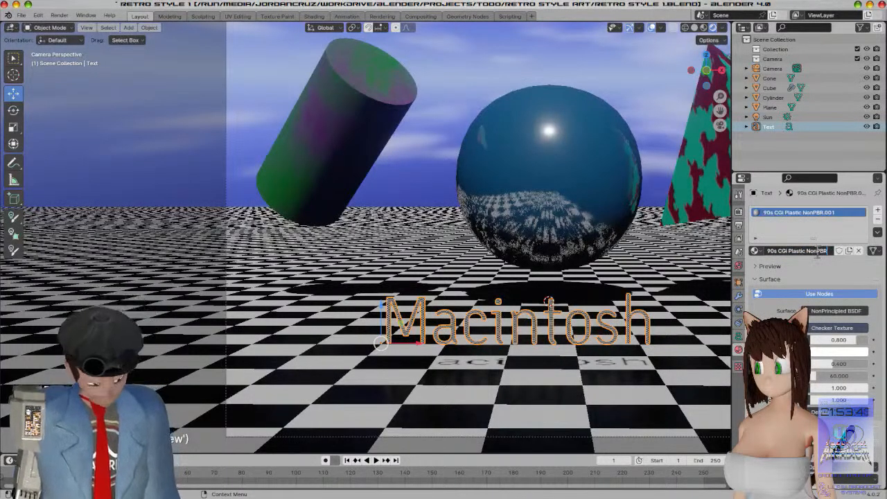
pyautogui.write('4')
pyautogui.press('Return')
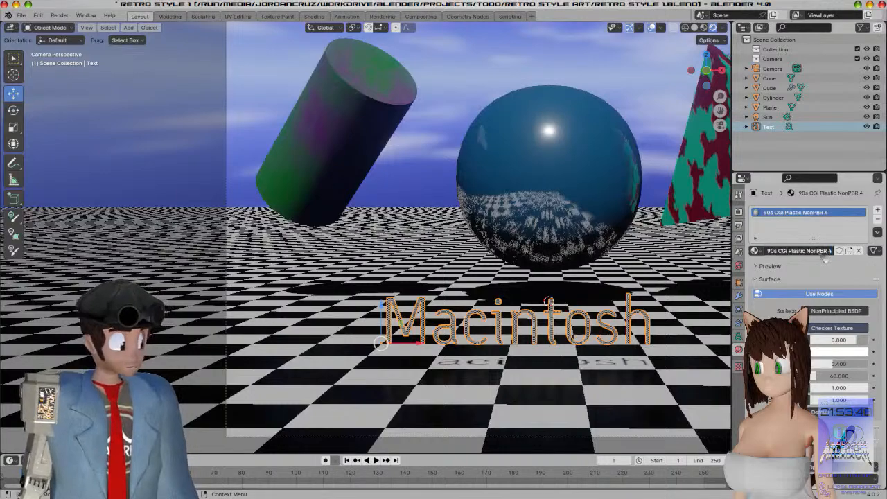
# Show the text's object material nodes in the Shading workspace and delete its Checker Texture node
pyautogui.click(315, 15)
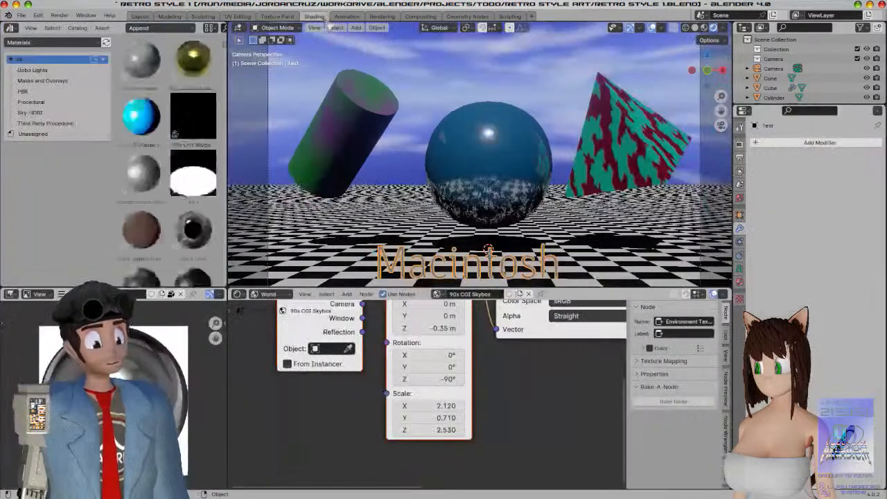
pyautogui.scroll(-5, 498, 339)
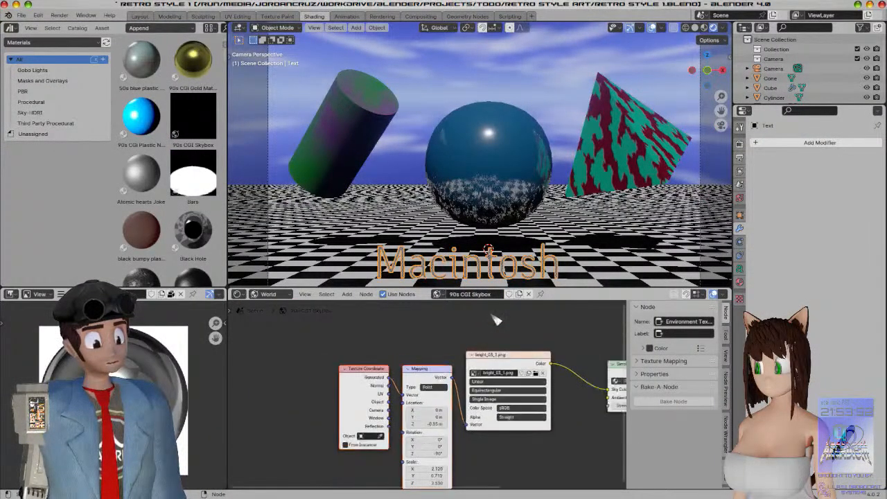
pyautogui.scroll(-2, 496, 320)
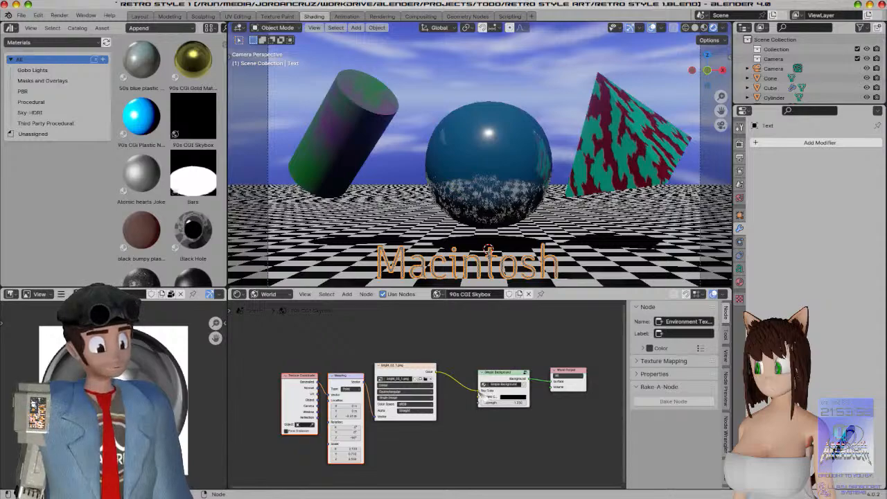
pyautogui.click(267, 293)
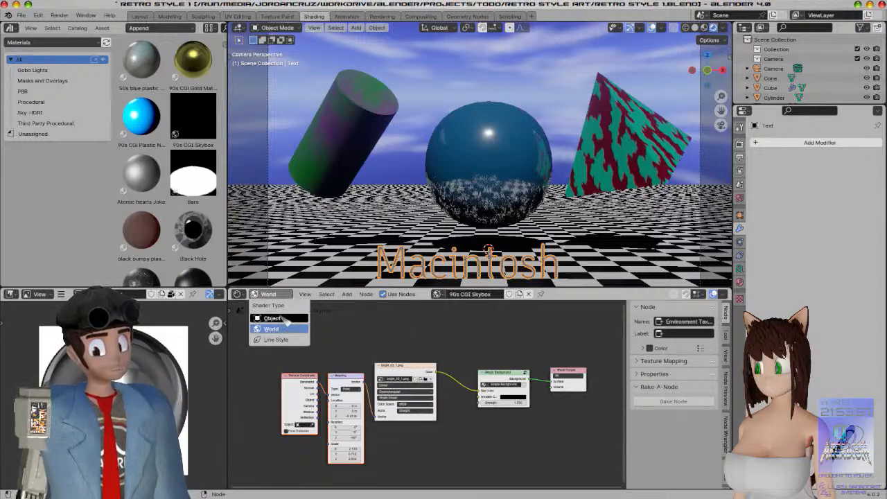
pyautogui.click(272, 318)
pyautogui.click(515, 386)
pyautogui.click(412, 371)
pyautogui.press('x')
# Set the NonPrincipled BSDF's Diffuse Color to a saturated red with a hue of about 0.003
pyautogui.scroll(5, 439, 388)
pyautogui.moveTo(500, 381); pyautogui.dragTo(350, 366, button='middle')
pyautogui.scroll(5, 422, 380)
pyautogui.click(450, 353)
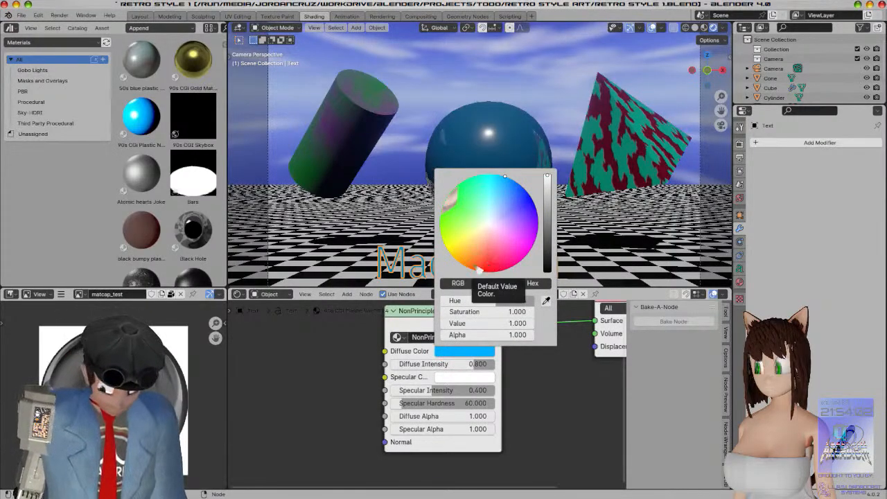
pyautogui.moveTo(488, 234)
pyautogui.mouseDown()
pyautogui.moveTo(466, 262)
pyautogui.moveTo(481, 272)
pyautogui.mouseUp()
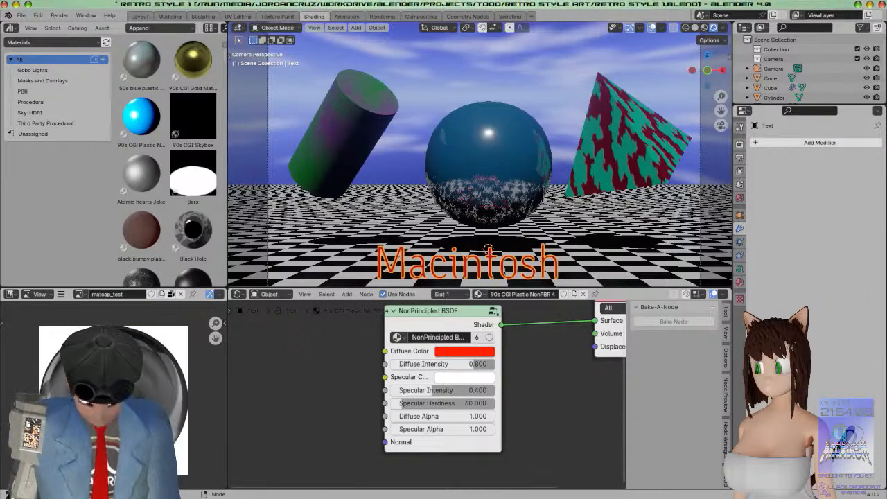
# Switch to the Default desktop activity, read the YouTube live chat messages, and return to Blender in the Streaming activity
pyautogui.press('super+Tab')
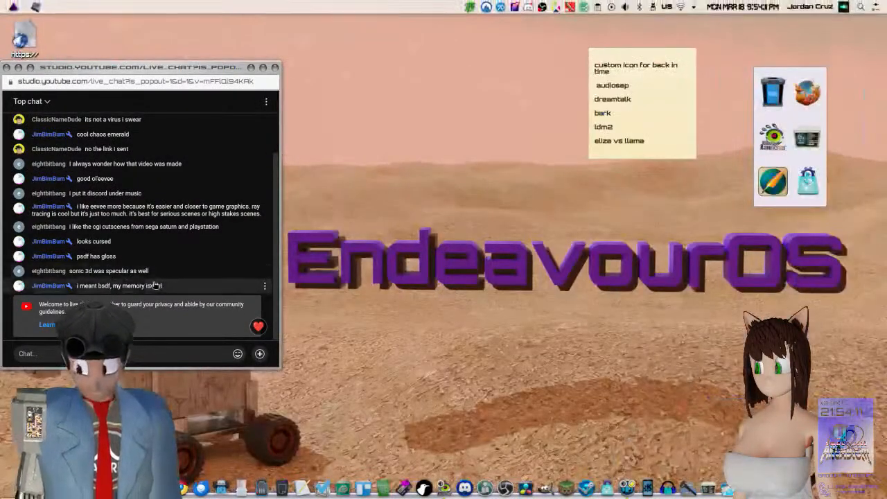
pyautogui.moveTo(217, 68); pyautogui.dragTo(236, 66)
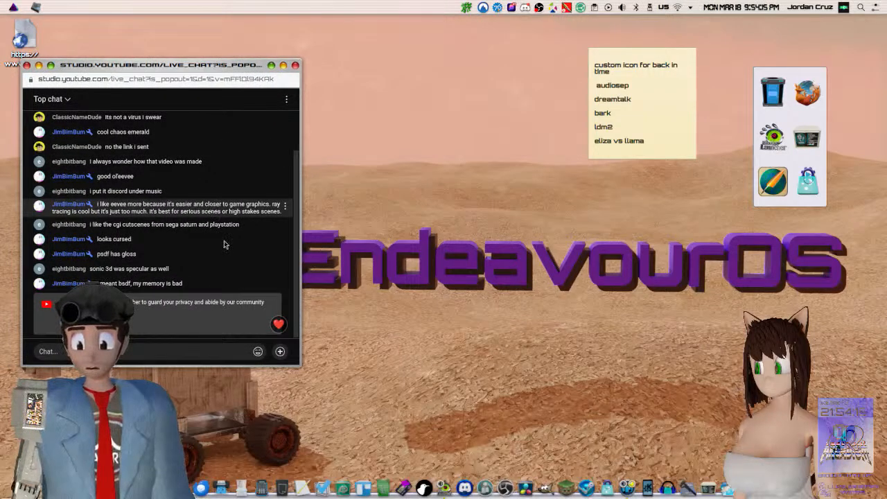
pyautogui.rightClick(229, 244)
pyautogui.click(277, 277)
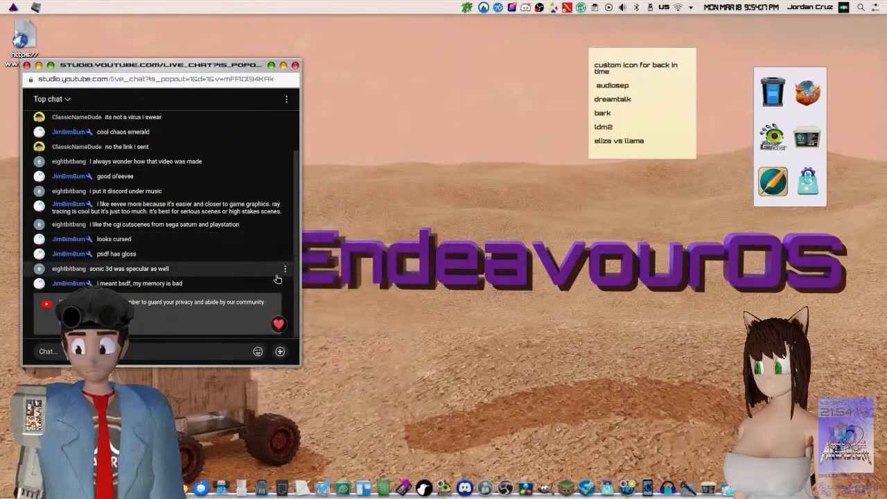
pyautogui.press('super+q')
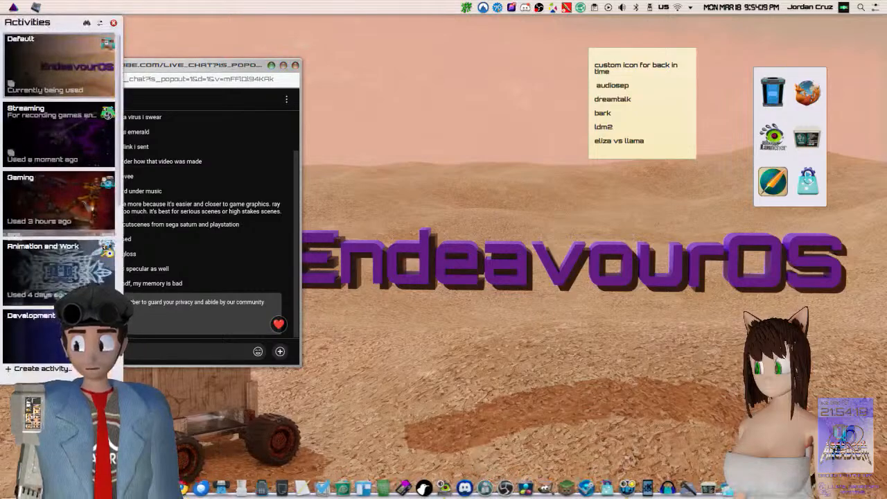
pyautogui.click(375, 290)
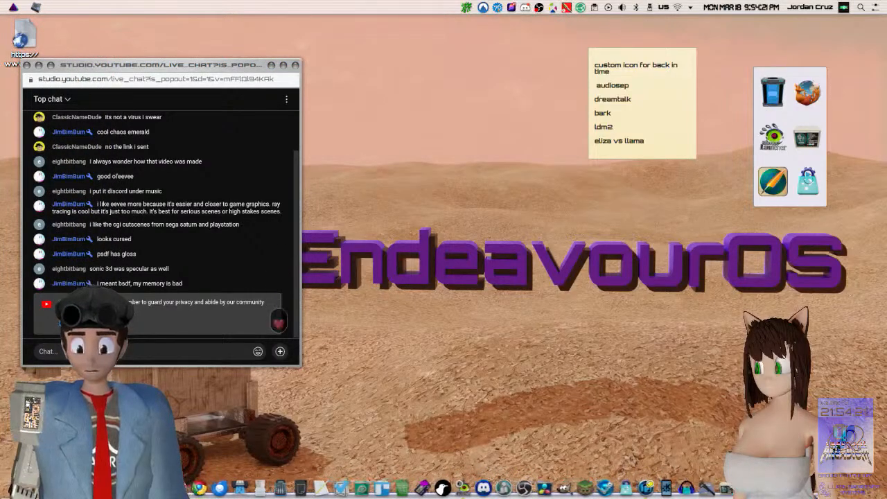
pyautogui.press('super+q')
pyautogui.click(55, 139)
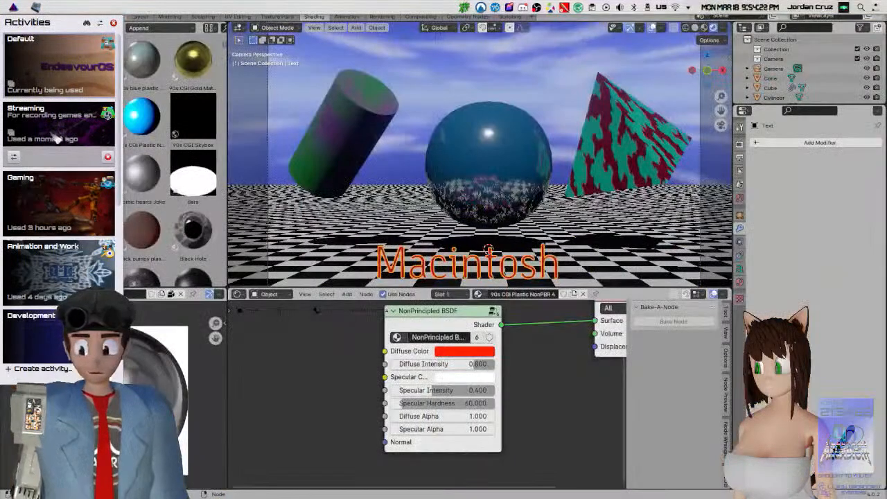
pyautogui.click(334, 391)
# Set the NonPrincipled BSDF's Diffuse Intensity to 1.000 and Specular Intensity to about 0.164
pyautogui.scroll(4, 425, 397)
pyautogui.keyDown('shift'); pyautogui.moveTo(560, 391); pyautogui.dragTo(537, 435, button='middle'); pyautogui.keyUp('shift')
pyautogui.click(483, 381)
pyautogui.moveTo(571, 182); pyautogui.dragTo(569, 141)
pyautogui.click(462, 382)
pyautogui.click(471, 383)
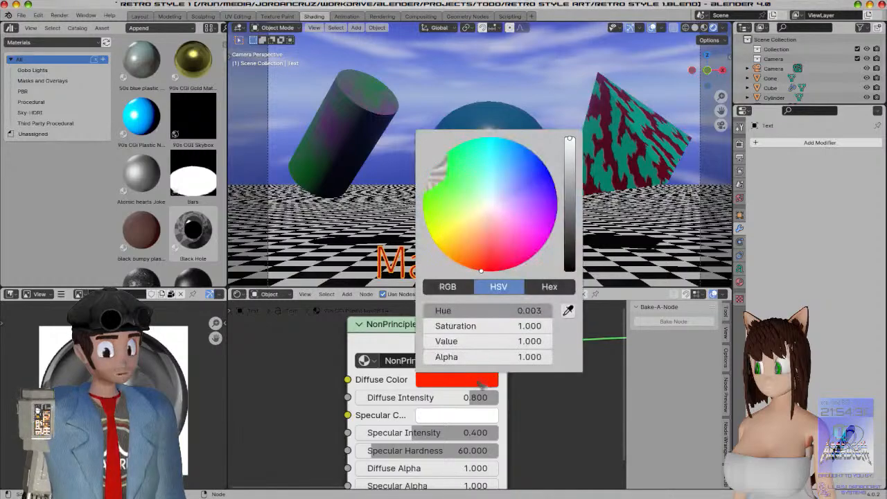
pyautogui.scroll(-2, 427, 387)
pyautogui.moveTo(457, 396); pyautogui.dragTo(418, 418)
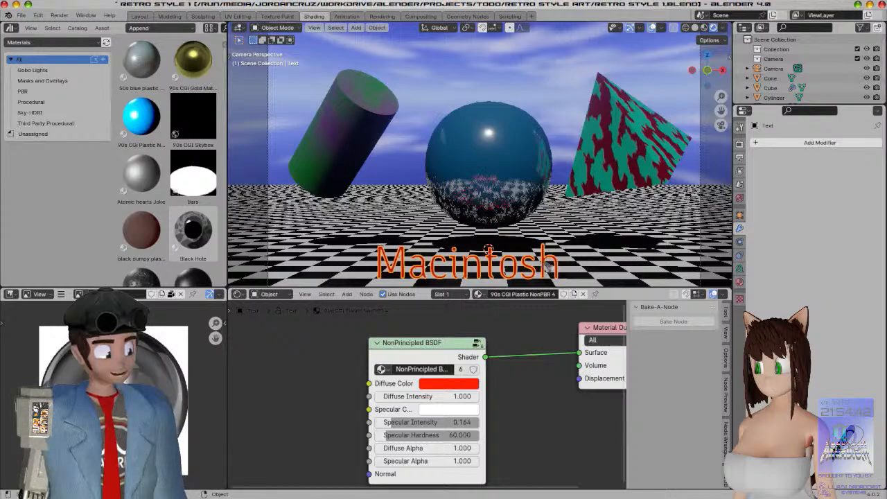
# Replace the wording of the red text object with "CGI"
pyautogui.press('Tab')
pyautogui.hotkey('ctrl', 'a')
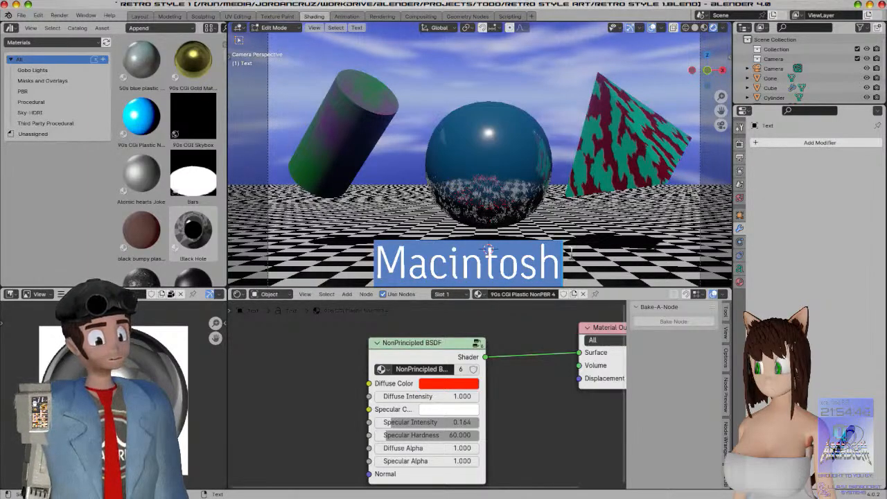
pyautogui.write('CGI')
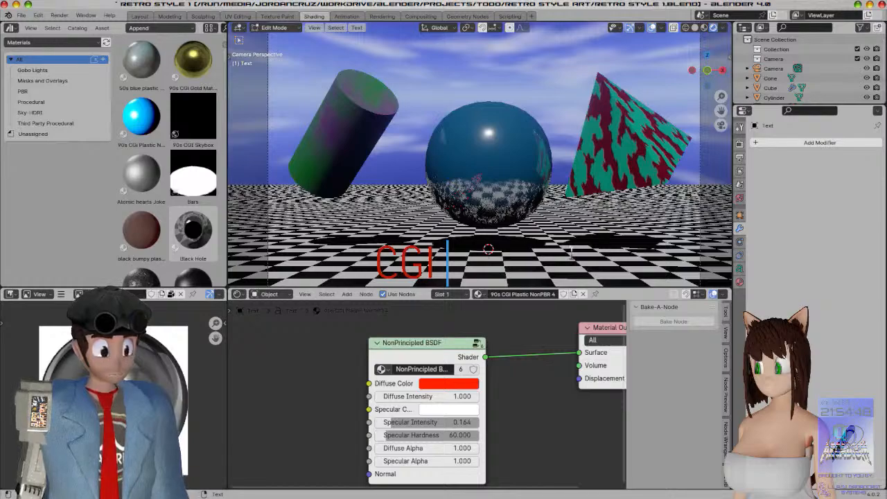
pyautogui.hotkey('ctrl', 'a')
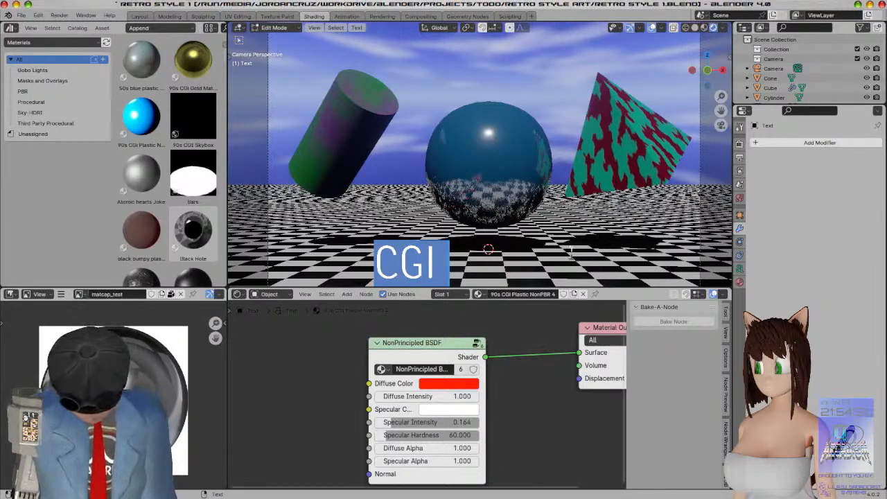
pyautogui.press('Right')
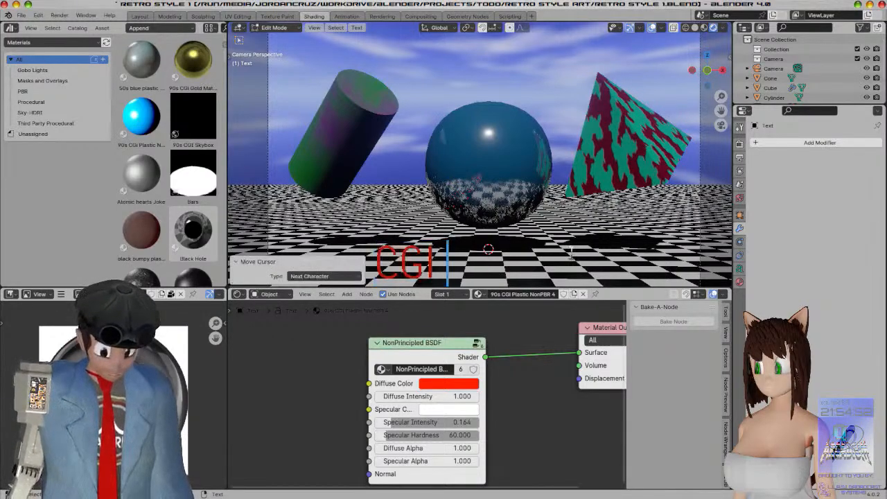
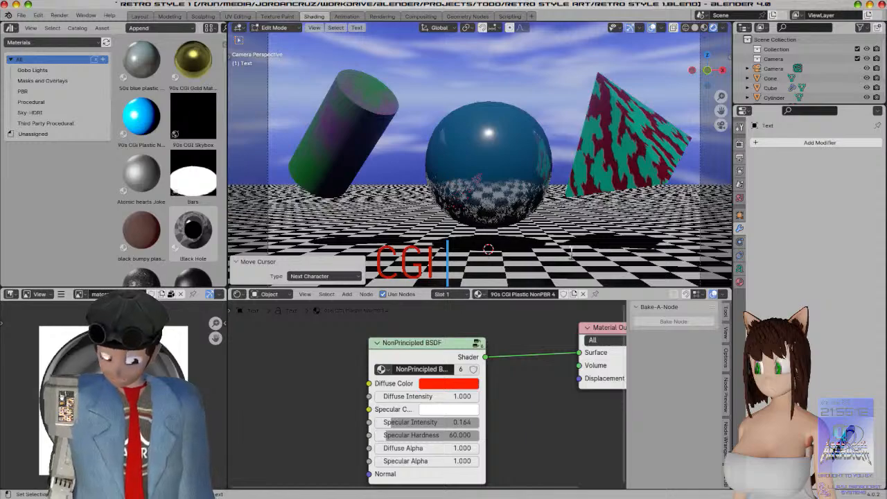
# Replace the text object's content with "Rogue Ren" and leave text editing
pyautogui.hotkey('ctrl', 'a')
pyautogui.write('R')
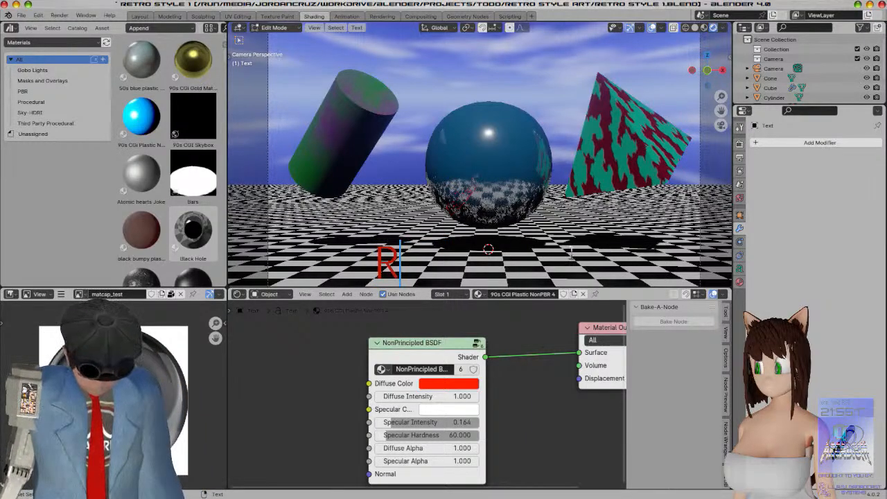
pyautogui.write('ogue Ren')
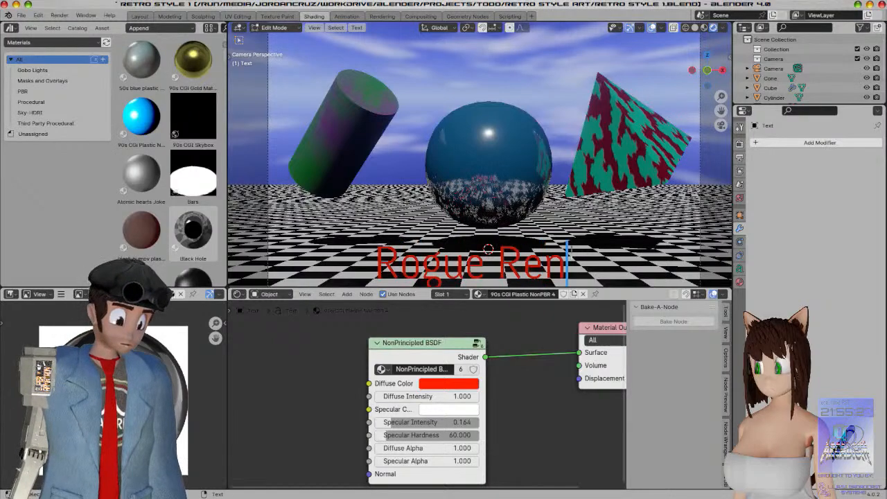
pyautogui.press('Tab')
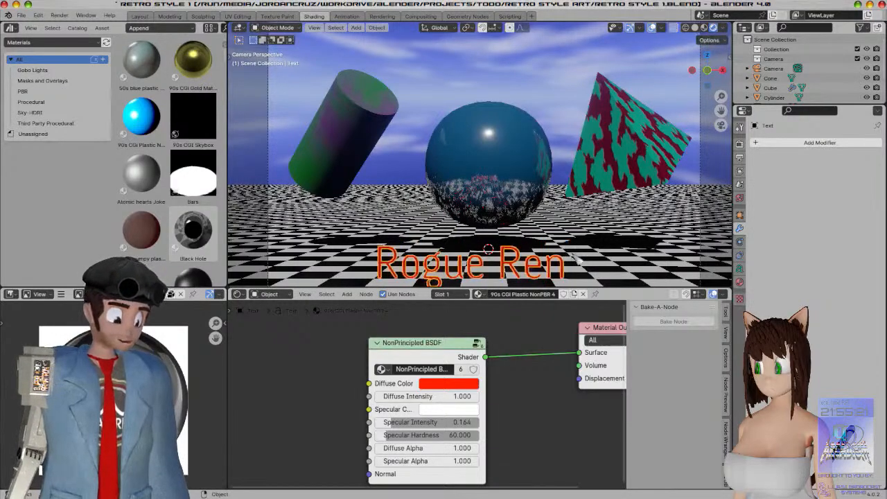
# Give the text object depth by setting its geometry Extrude to about 0.48 m
pyautogui.click(739, 269)
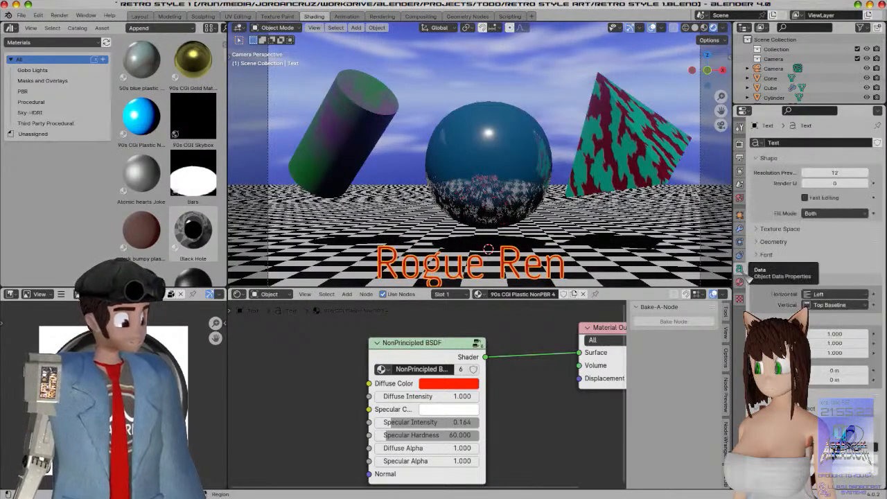
pyautogui.click(766, 254)
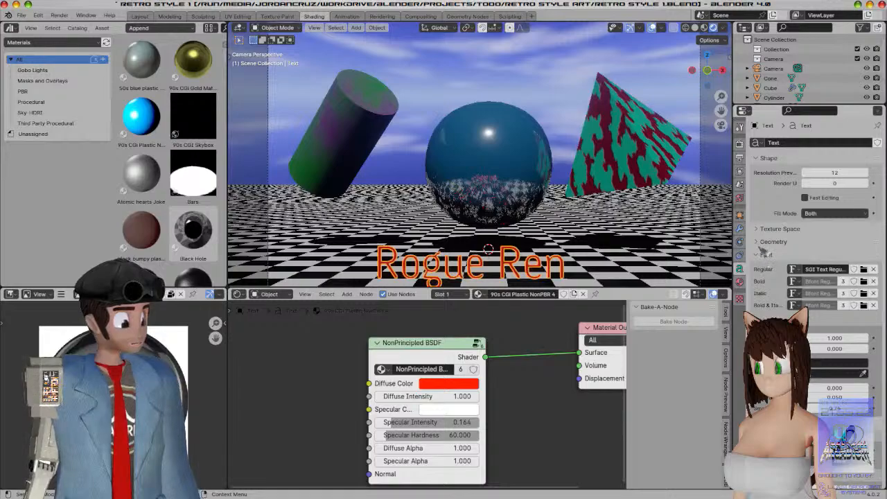
pyautogui.click(765, 255)
pyautogui.click(764, 242)
pyautogui.moveTo(834, 267); pyautogui.dragTo(873, 267)
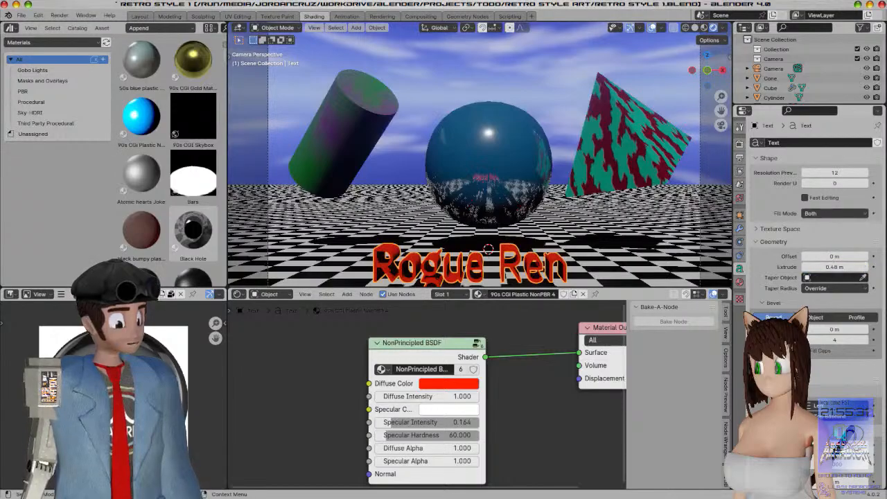
# Raise the text object about 0.02 m along Z and shift it about 0.088 m along X
pyautogui.keyDown('shift'); pyautogui.moveTo(590, 235); pyautogui.dragTo(582, 215, button='middle'); pyautogui.keyUp('shift')
pyautogui.press('g')
pyautogui.press('z')
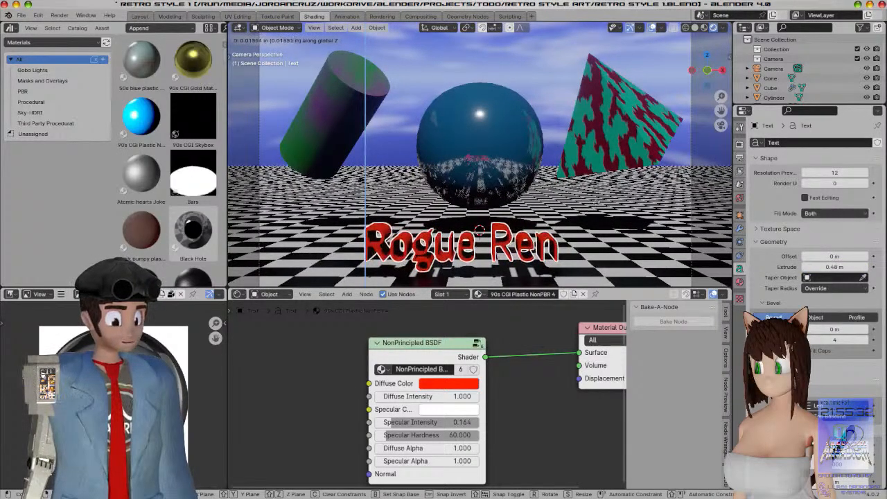
pyautogui.click(599, 208)
pyautogui.scroll(2, 600, 220)
pyautogui.keyDown('shift'); pyautogui.moveTo(602, 227); pyautogui.dragTo(609, 132, button='middle'); pyautogui.keyUp('shift')
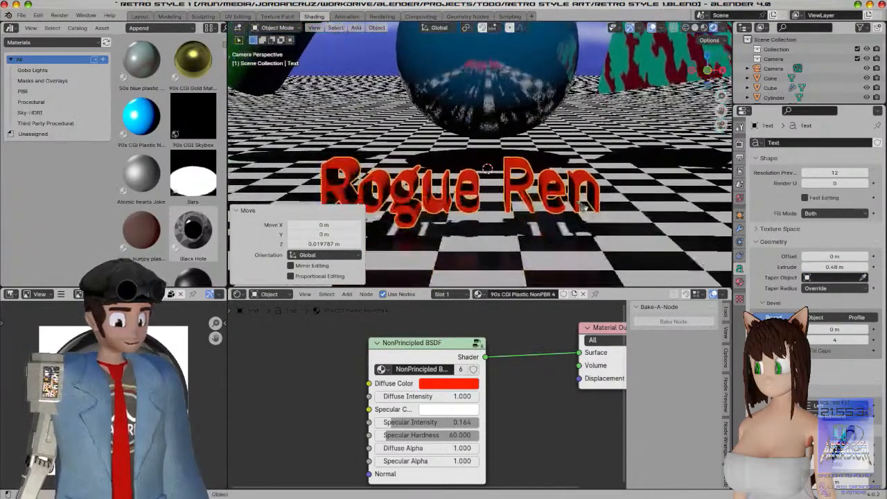
pyautogui.press('g')
pyautogui.press('x')
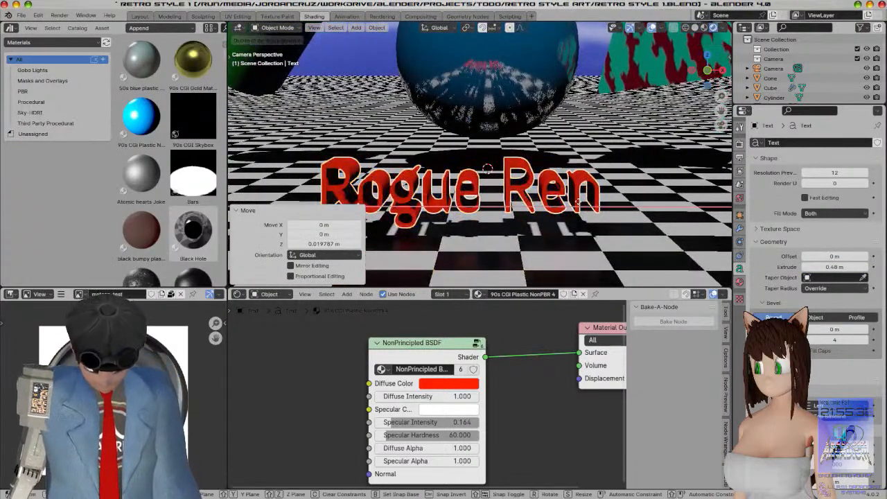
pyautogui.click(578, 239)
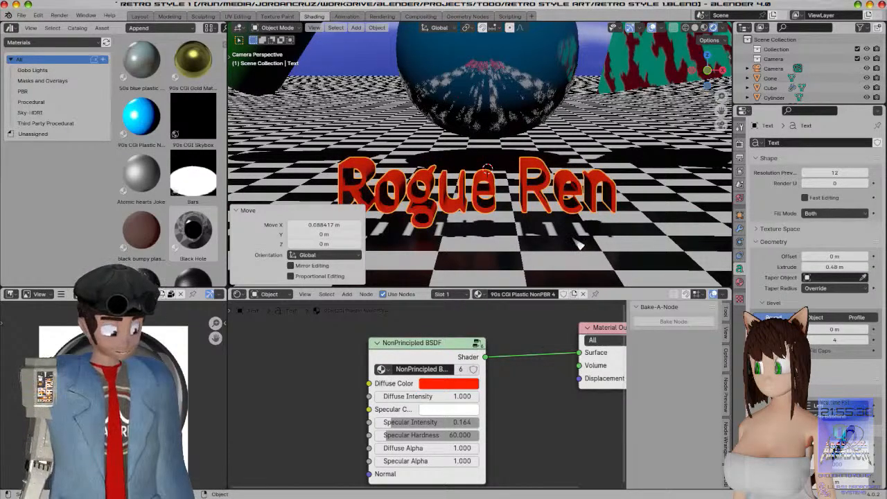
# Extend the text's content to "Rogue Ren 2.0" and shift the object along X to centre it below the sphere
pyautogui.scroll(-2, 578, 243)
pyautogui.press('Tab')
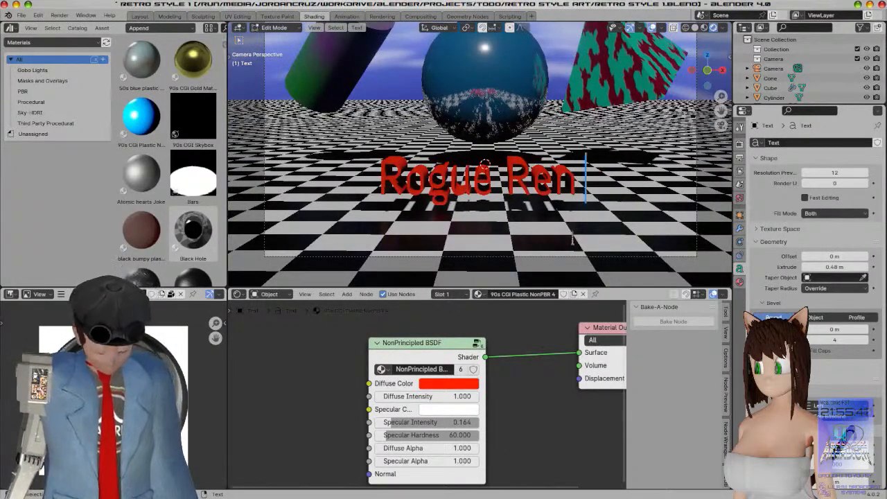
pyautogui.write('2.0')
pyautogui.press('Tab')
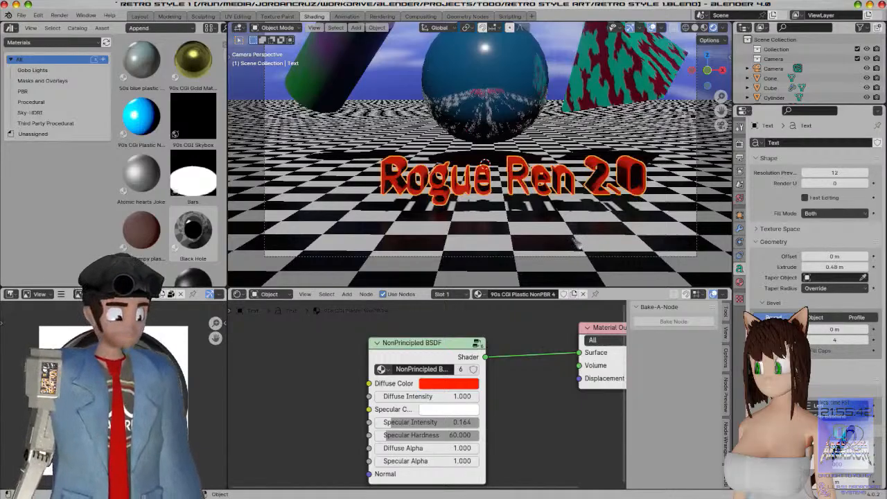
pyautogui.press('g')
pyautogui.press('x')
pyautogui.click(645, 161)
# Examine the extruded text and primitives from other angles, and return to the camera view
pyautogui.hotkey('alt', 'a')
pyautogui.moveTo(643, 161); pyautogui.dragTo(456, 146, button='middle')
pyautogui.press('KP_0')
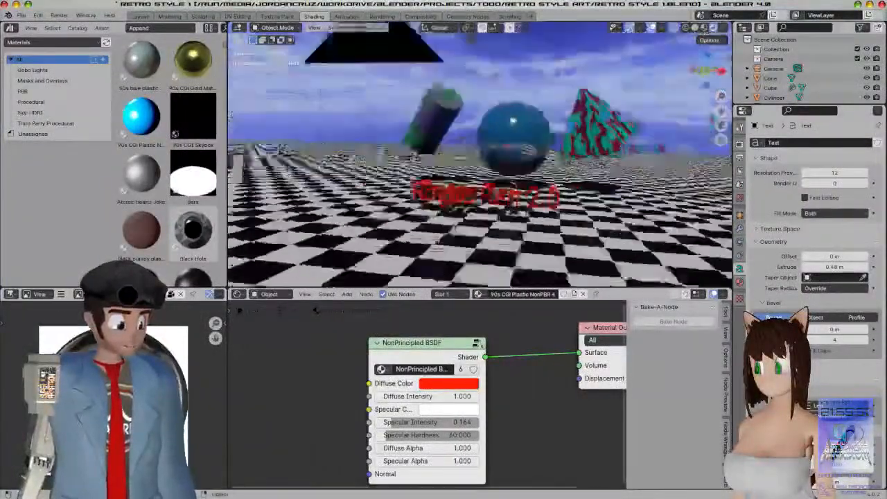
pyautogui.scroll(3, 456, 146)
pyautogui.keyDown('shift'); pyautogui.moveTo(463, 77); pyautogui.dragTo(357, 138, button='middle'); pyautogui.keyUp('shift')
pyautogui.scroll(-2, 469, 162)
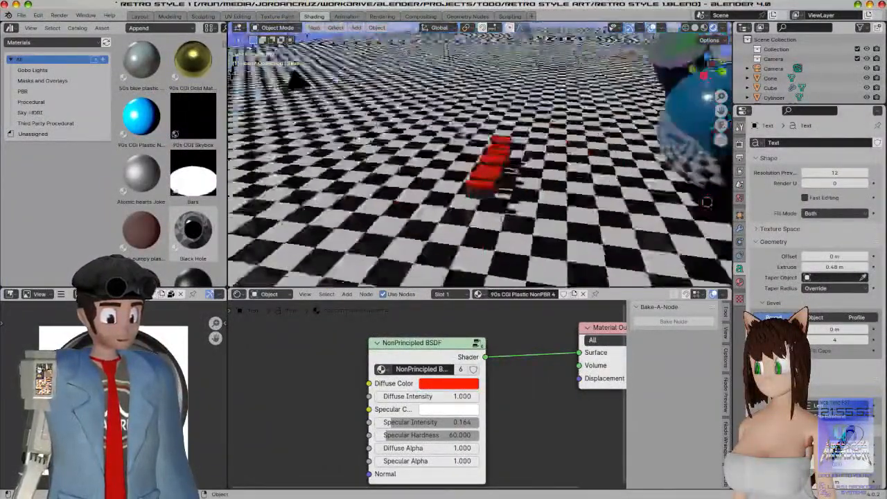
pyautogui.press('KP_0')
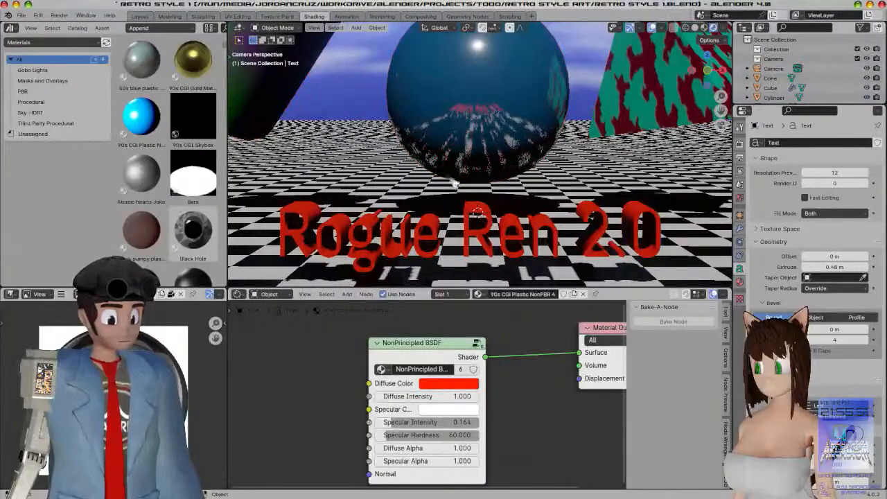
pyautogui.scroll(-3, 566, 218)
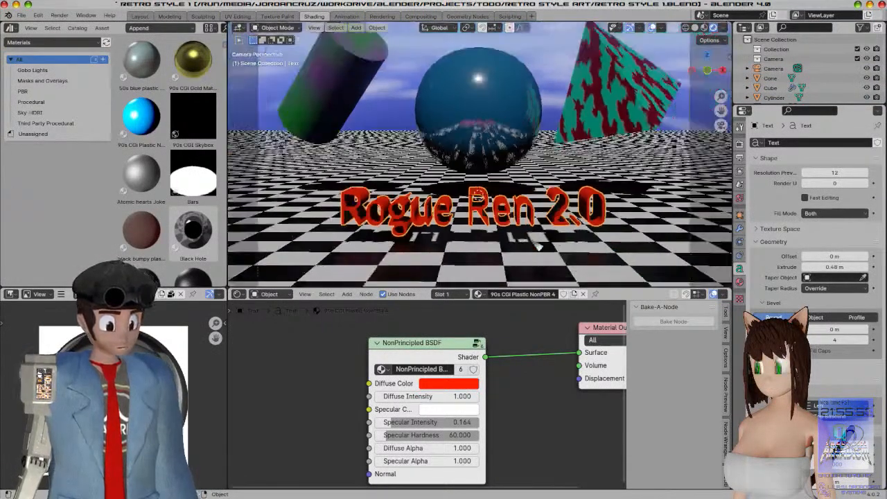
# Move the text about 2.21 m towards the camera along negative Y and scale it down uniformly
pyautogui.press('g')
pyautogui.press('y')
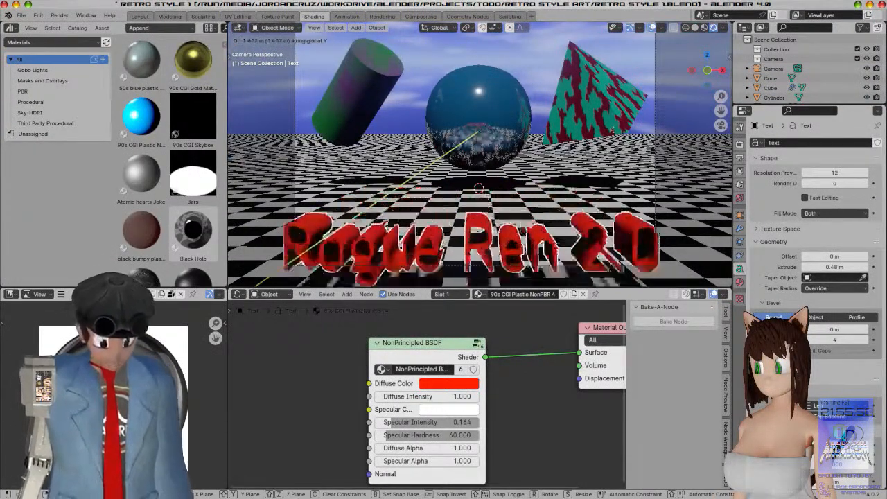
pyautogui.click(615, 143)
pyautogui.press('s')
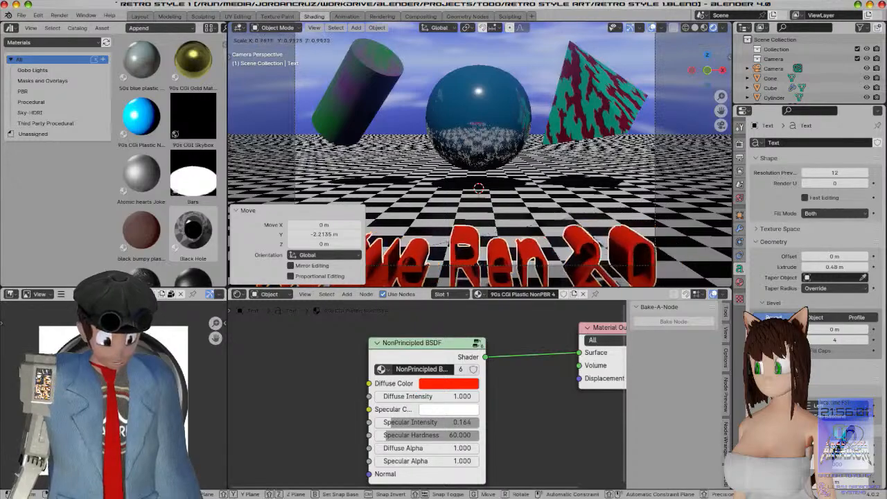
pyautogui.click(479, 251)
# Shift the text about 0.63 m along X and raise it about 0.20 m along Z
pyautogui.press('g')
pyautogui.press('x')
pyautogui.click(599, 241)
pyautogui.press('g')
pyautogui.press('z')
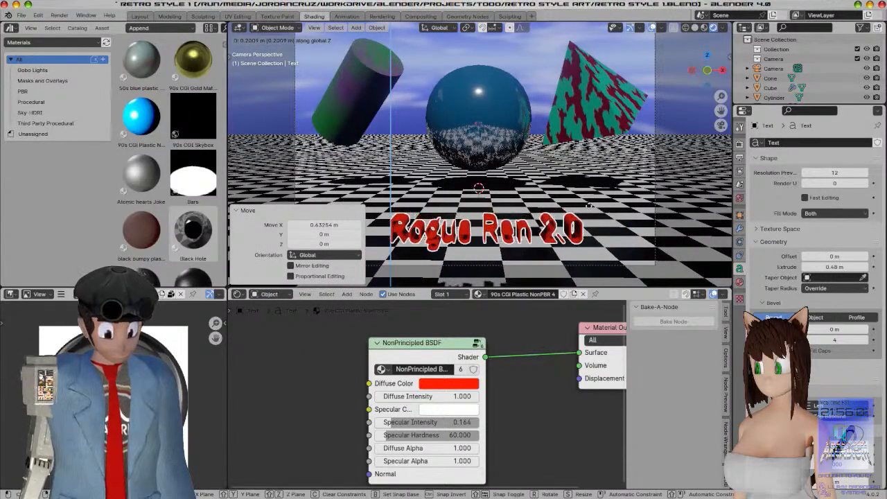
pyautogui.click(593, 209)
# Tilt the text about -7.18° around the global X axis
pyautogui.press('r')
pyautogui.press('x')
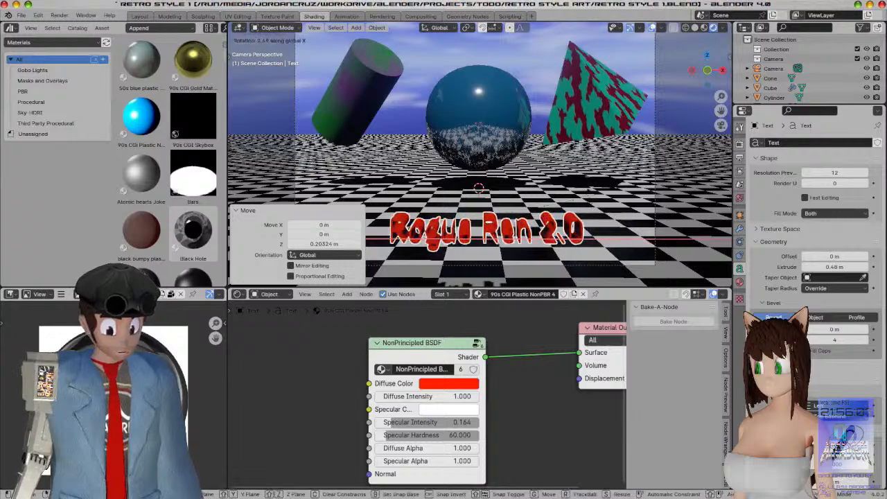
pyautogui.click(615, 229)
# Scale the text uniformly by about 1.439 and move it along X to centre it in the camera frame
pyautogui.press('s')
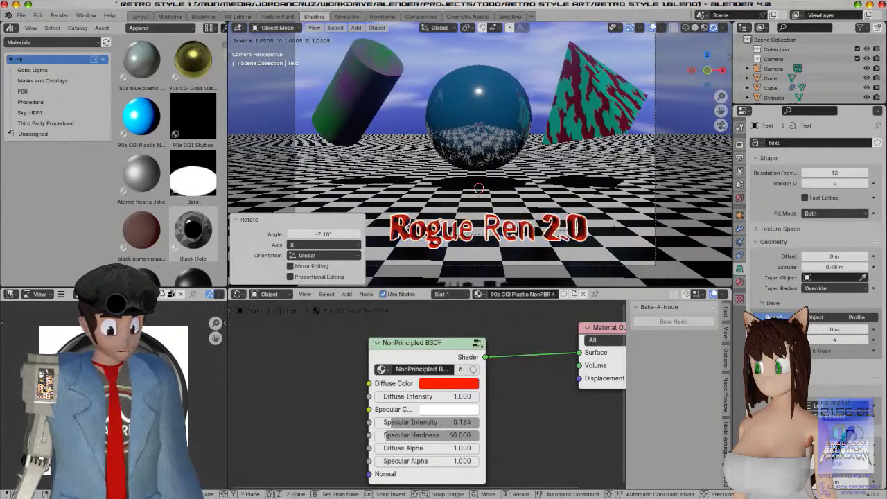
pyautogui.click(723, 210)
pyautogui.press('g')
pyautogui.press('x')
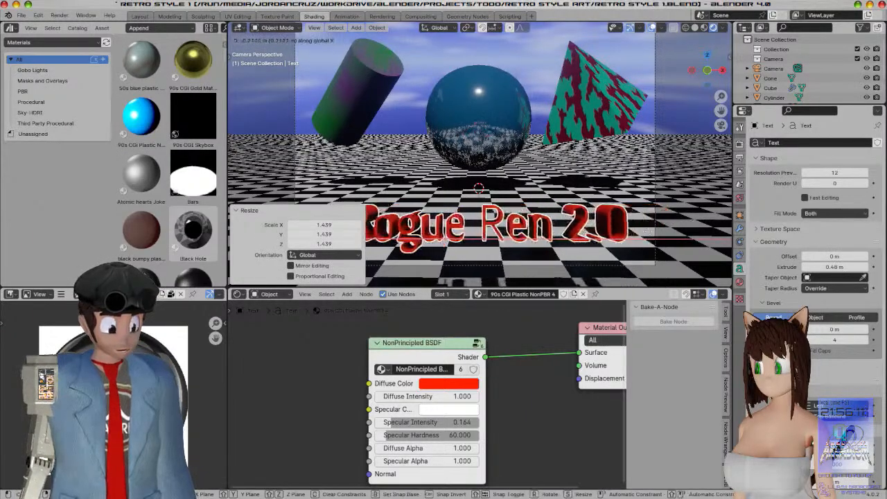
pyautogui.click(648, 238)
pyautogui.scroll(-3, 671, 187)
pyautogui.press('a')
pyautogui.press('a')
pyautogui.scroll(2, 661, 193)
pyautogui.keyDown('shift'); pyautogui.moveTo(625, 223); pyautogui.dragTo(633, 218, button='middle'); pyautogui.keyUp('shift')
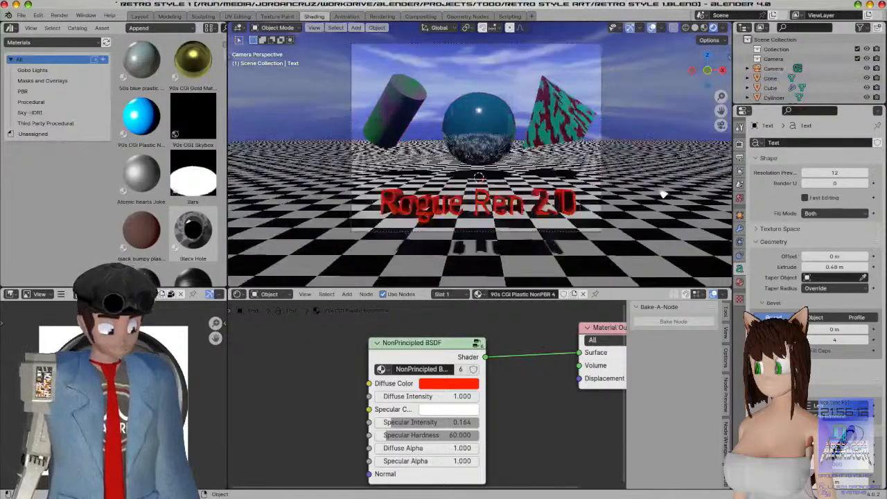
# Save the project and make a test render of the scene, closing the render window after viewing it
pyautogui.hotkey('ctrl', 's')
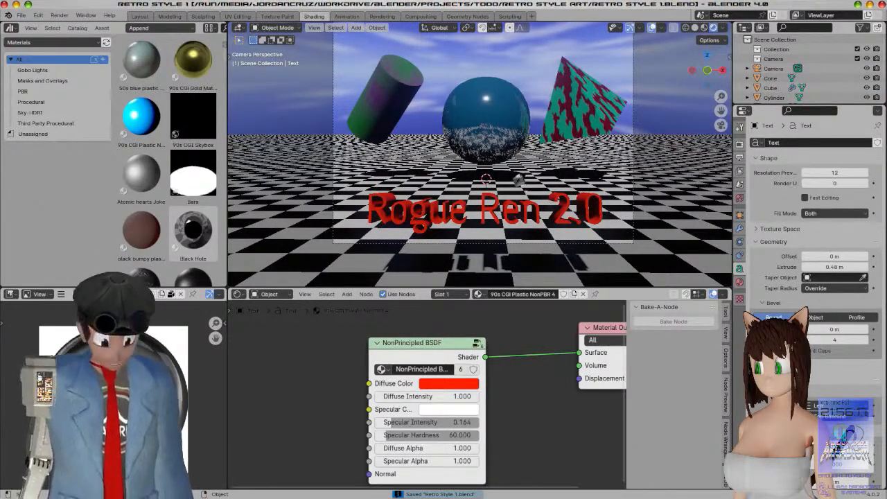
pyautogui.press('F12')
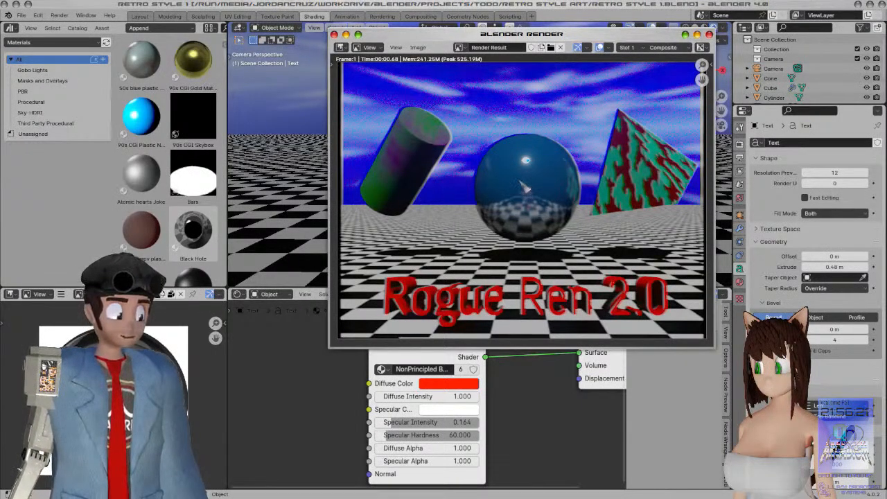
pyautogui.click(333, 34)
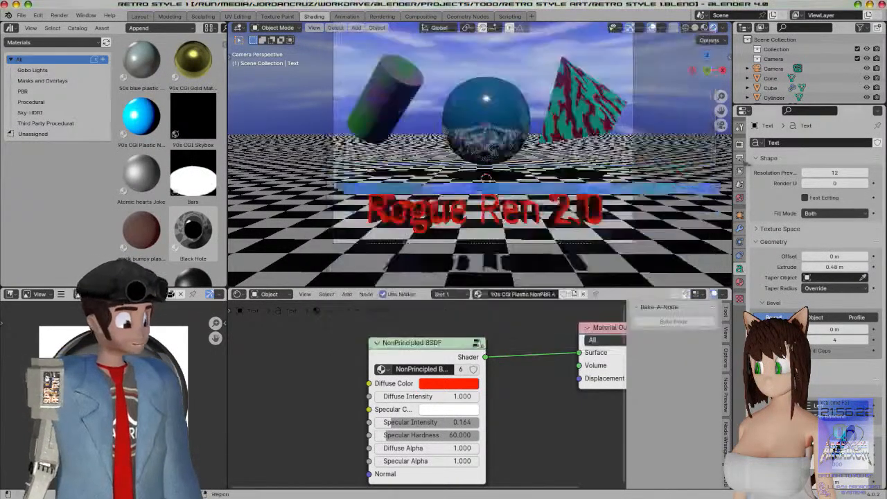
# Set the output resolution percentage to 200% and render the scene again, showing the whole image
pyautogui.click(738, 156)
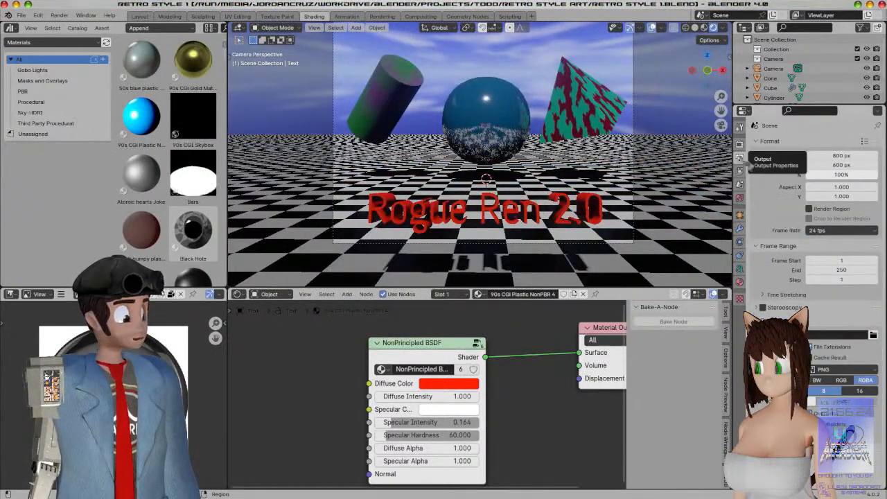
pyautogui.click(832, 175)
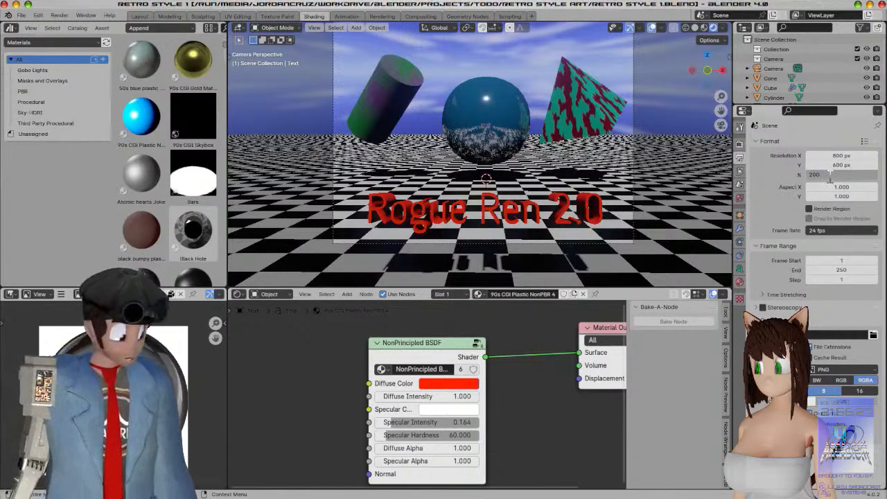
pyautogui.press('Return')
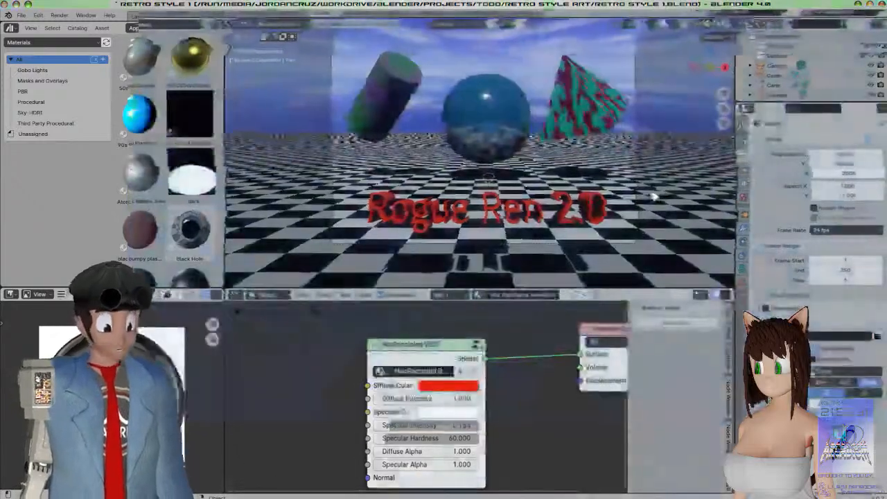
pyautogui.press('F12')
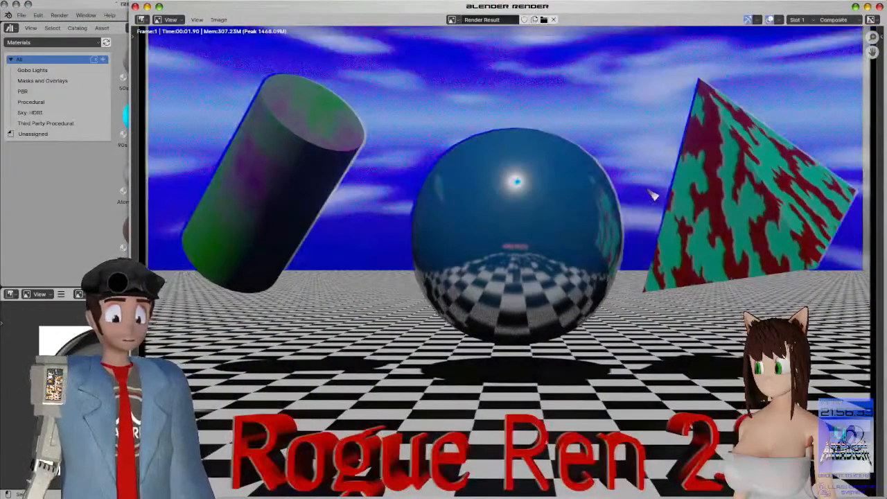
pyautogui.scroll(-2, 653, 195)
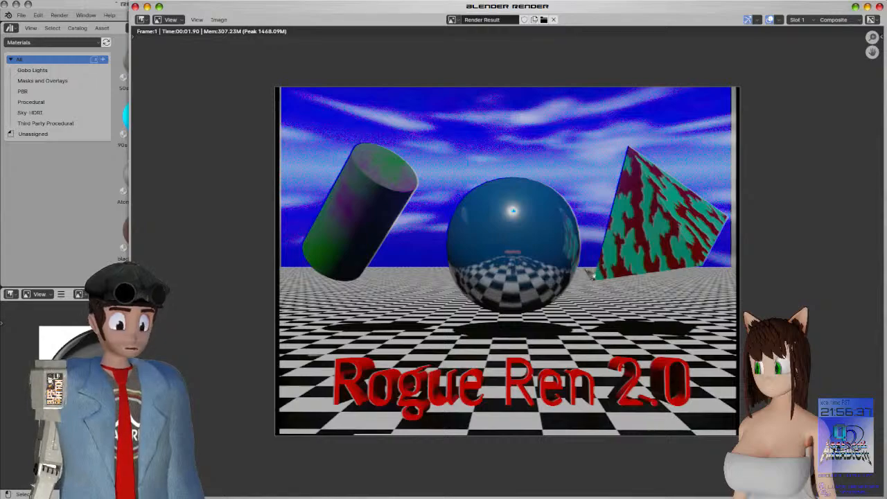
# Save the rendered image as a PNG in the Desktop folder, replacing the default file name
pyautogui.click(225, 22)
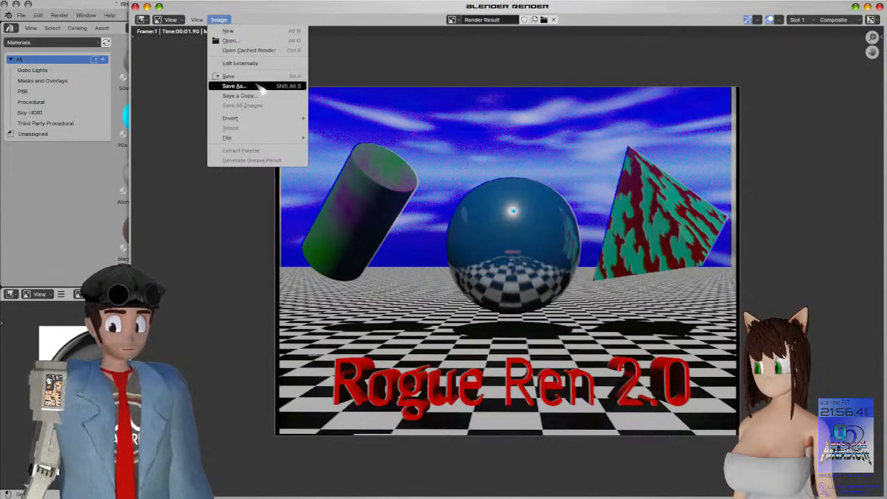
pyautogui.click(260, 88)
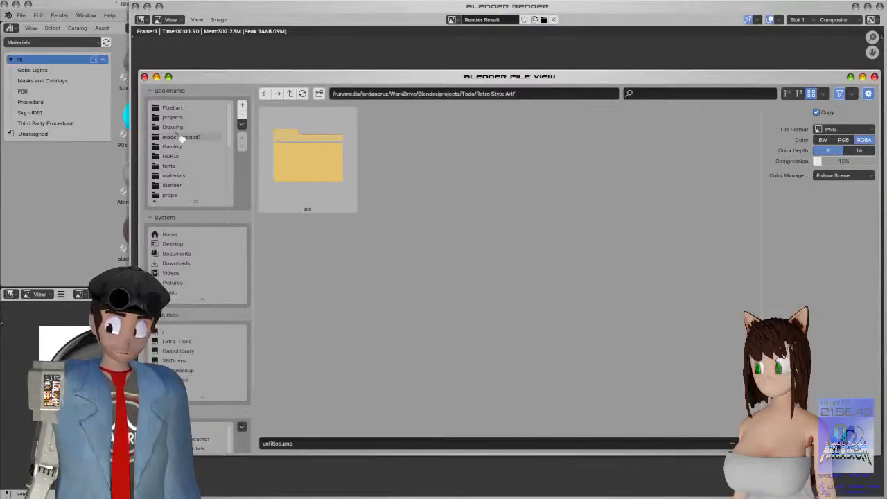
pyautogui.click(189, 246)
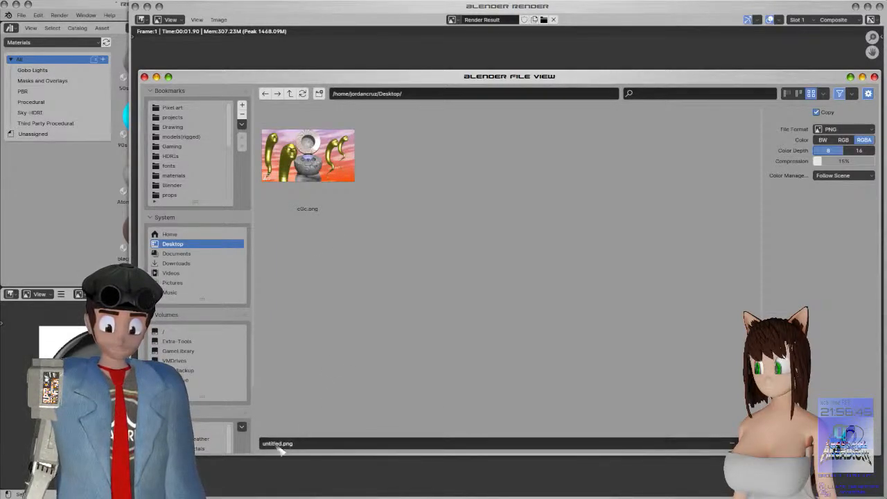
pyautogui.press('BackSpace')
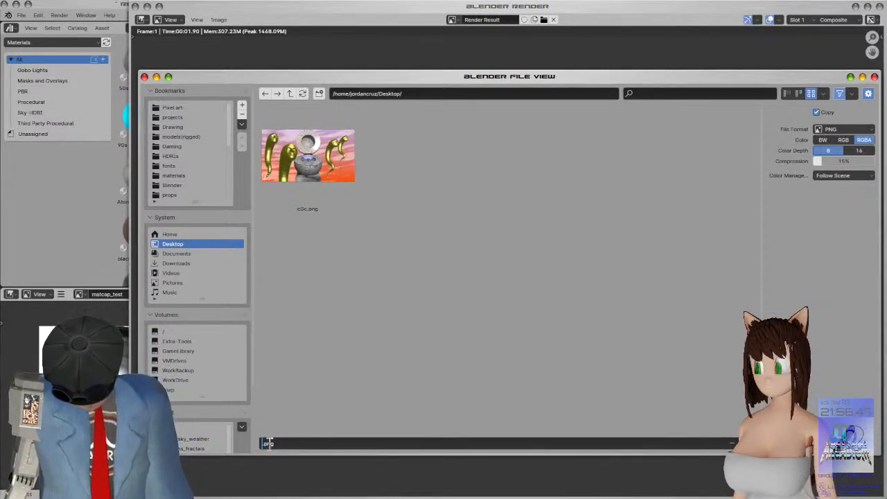
pyautogui.click(534, 375)
pyautogui.click(847, 444)
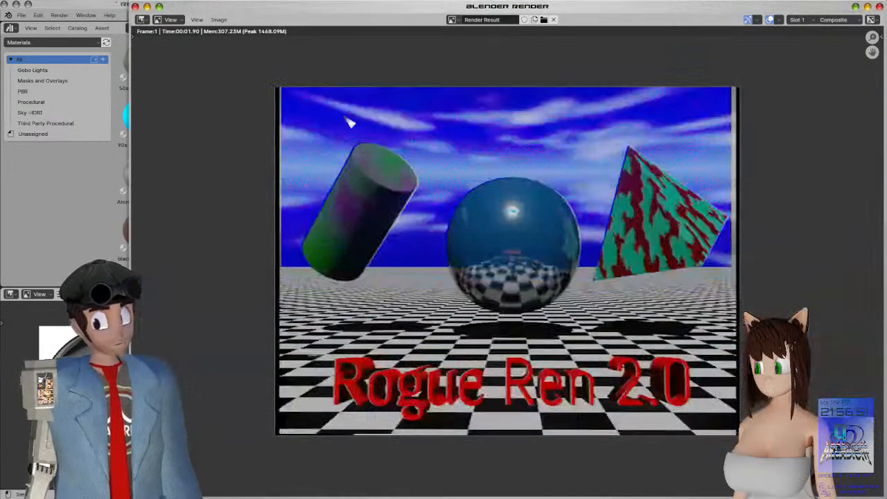
# Close the render, save the project, and save a copy of it as "Retro Style 2.blend"
pyautogui.click(135, 7)
pyautogui.hotkey('ctrl', 's')
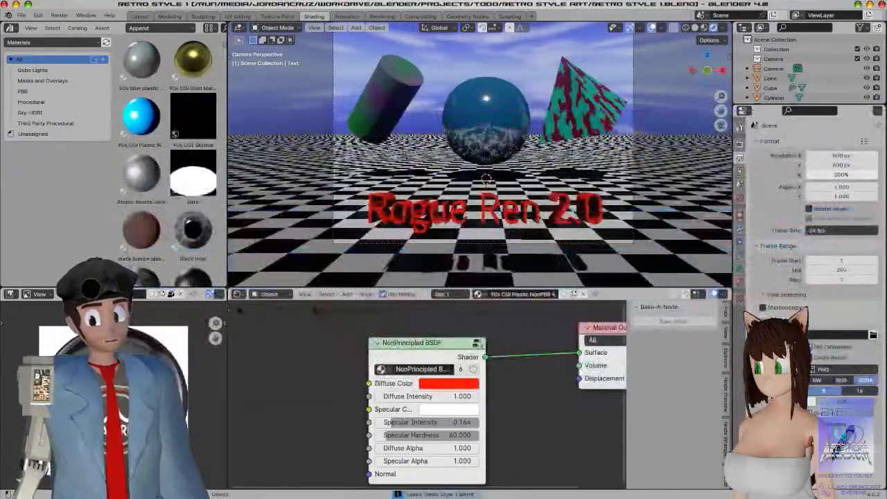
pyautogui.click(22, 15)
pyautogui.moveTo(46, 29)
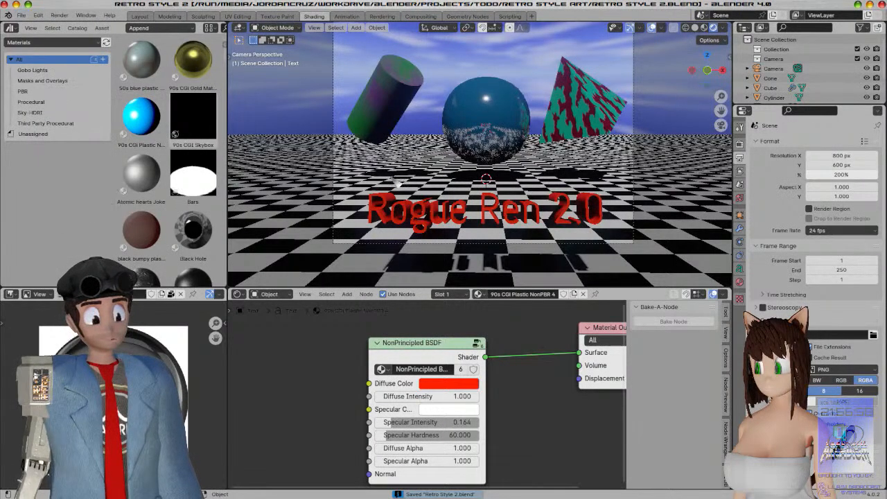
# Delete the cylinder and the reflective sphere from the copied scene
pyautogui.click(393, 107)
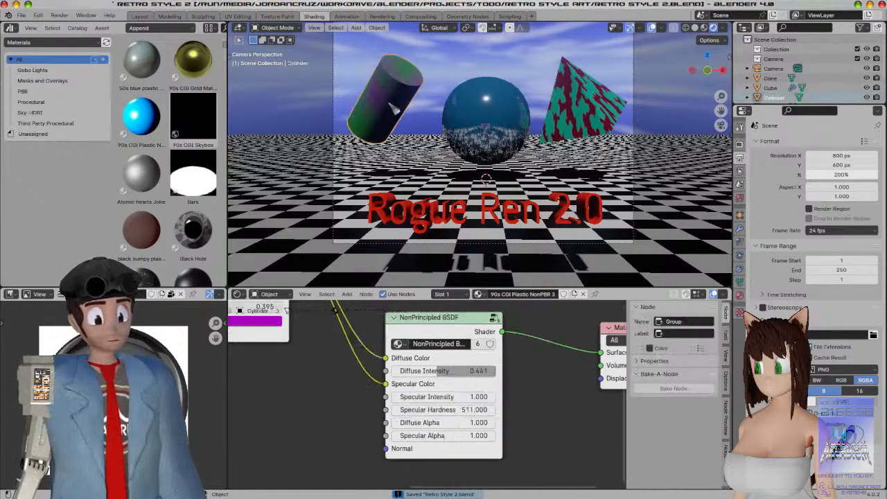
pyautogui.press('x')
pyautogui.click(394, 105)
pyautogui.click(484, 112)
pyautogui.press('x')
pyautogui.click(484, 109)
# Delete the patterned cone and the red "Rogue Ren 2.0" text from the scene
pyautogui.click(554, 101)
pyautogui.press('x')
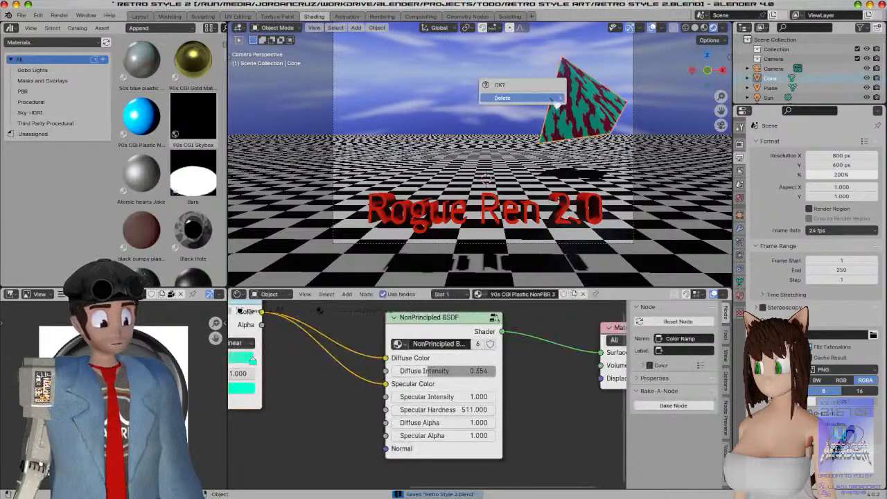
pyautogui.click(554, 99)
pyautogui.click(466, 211)
pyautogui.press('x')
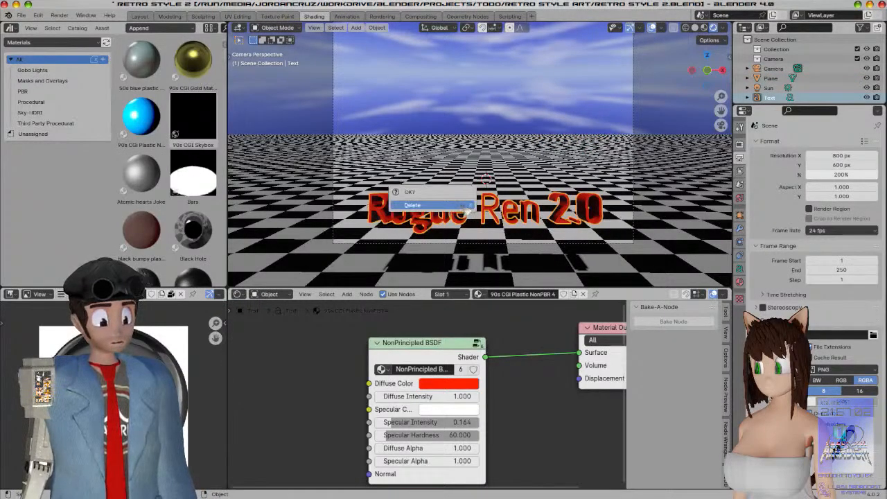
pyautogui.click(466, 208)
# Assign the existing 90s CGI Plastic NonPBR Glossy material to the checkered floor plane
pyautogui.click(465, 221)
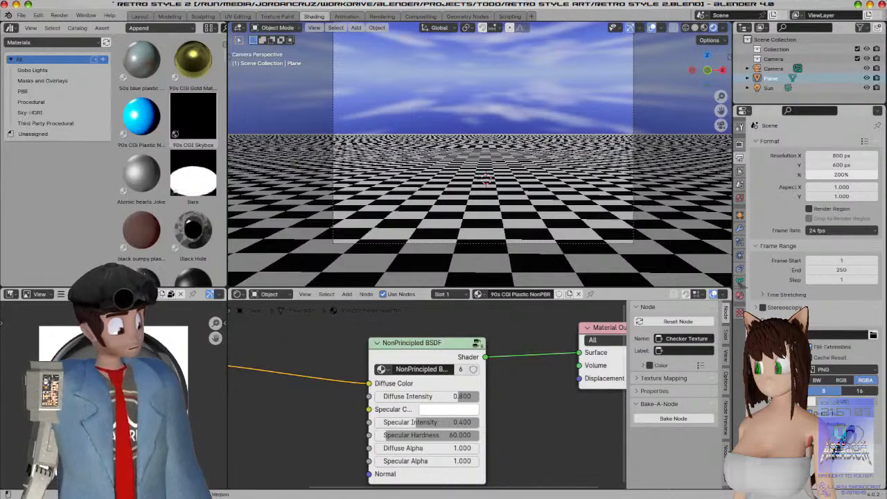
pyautogui.click(739, 295)
pyautogui.click(756, 183)
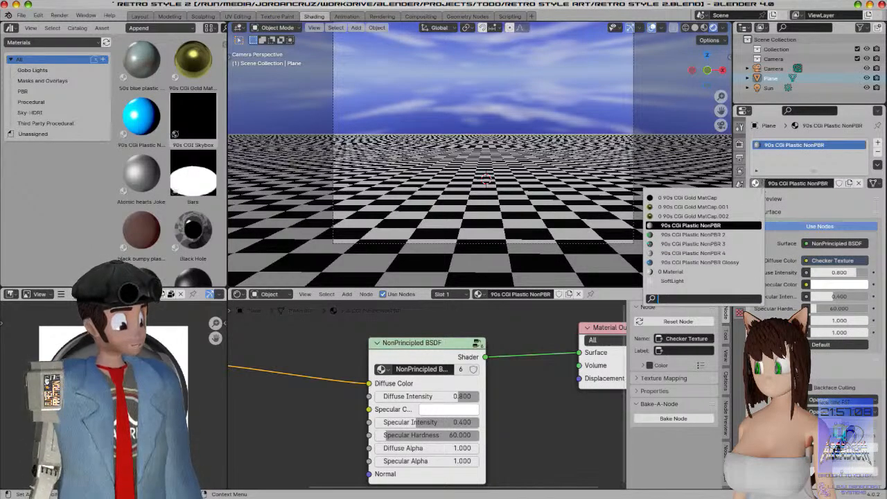
pyautogui.click(700, 262)
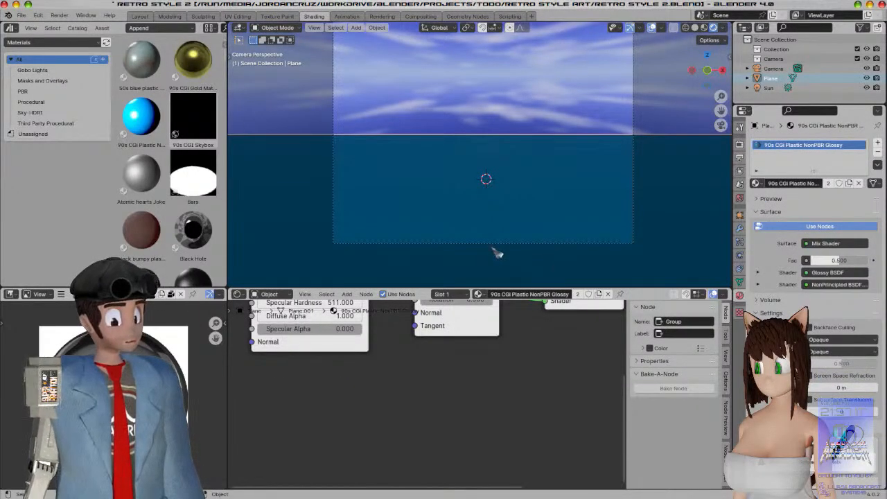
# Reposition the Glossy BSDF node in the floor material and set the Mix Shader factor to 0.298
pyautogui.moveTo(443, 377); pyautogui.dragTo(427, 485, button='middle')
pyautogui.scroll(-4, 492, 435)
pyautogui.moveTo(442, 343); pyautogui.dragTo(410, 315)
pyautogui.moveTo(430, 428); pyautogui.dragTo(403, 451, button='middle')
pyautogui.scroll(2, 367, 391)
pyautogui.moveTo(515, 450)
pyautogui.mouseDown()
pyautogui.moveTo(490, 451)
pyautogui.moveTo(506, 451)
pyautogui.mouseUp()
# Add a trial cube, raise it about 1.39 m above the floor to check its reflection, and delete it
pyautogui.hotkey('shift', 'a')
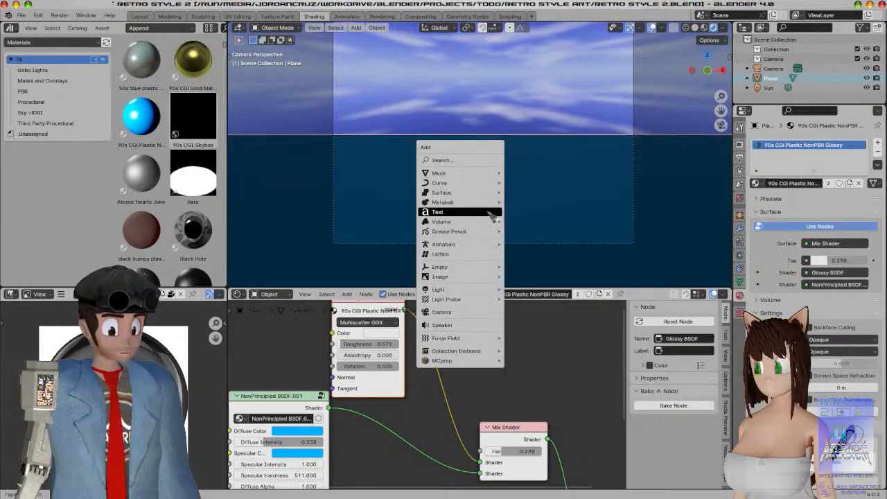
pyautogui.moveTo(489, 174)
pyautogui.click(526, 182)
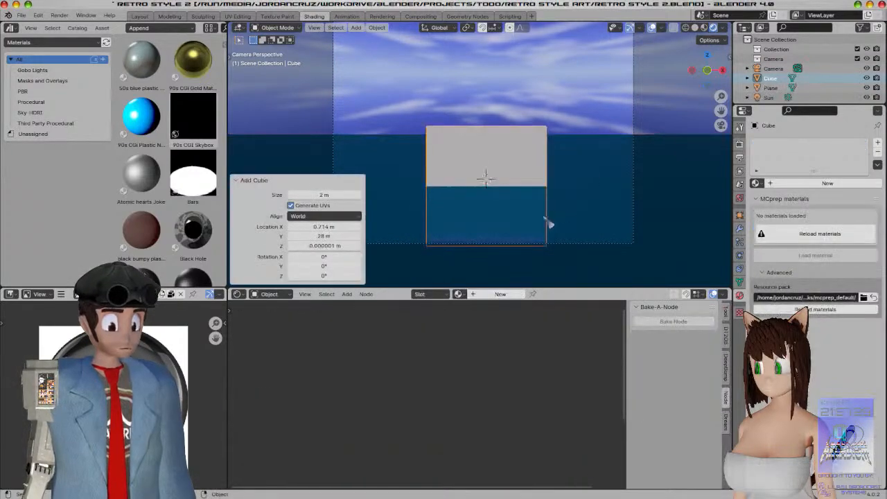
pyautogui.press('g')
pyautogui.press('z')
pyautogui.click(547, 149)
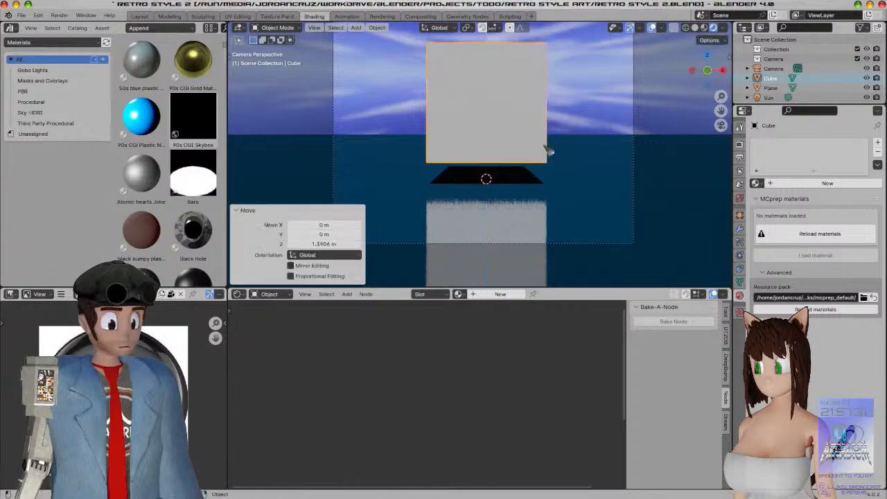
pyautogui.press('x')
pyautogui.click(518, 144)
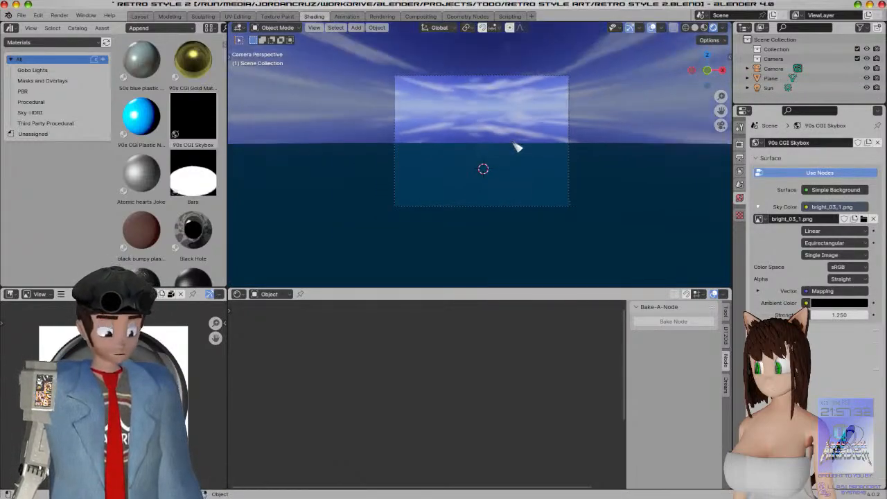
pyautogui.press('KP_7')
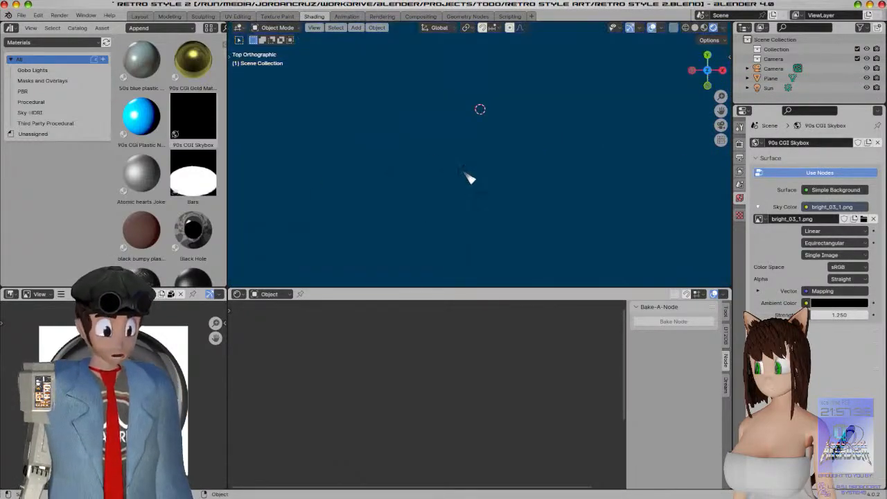
pyautogui.hotkey('shift', 'a')
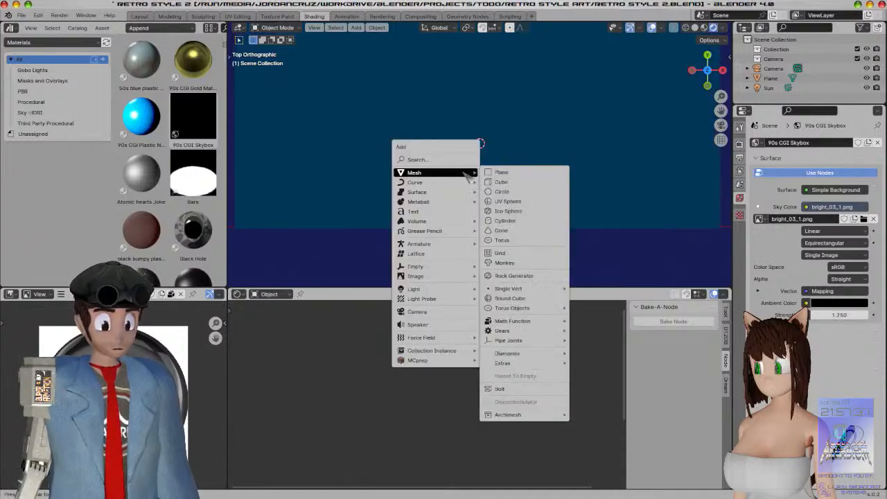
pyautogui.press('KP_0')
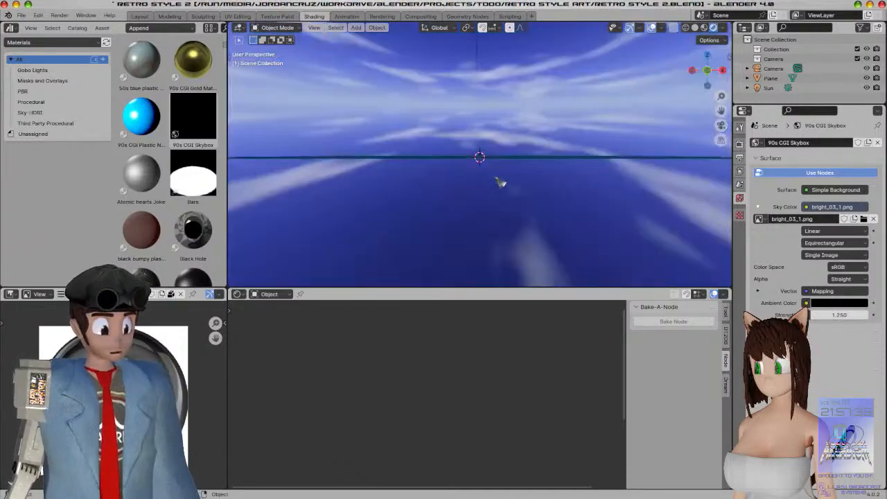
# Add a second plane at the 3D cursor, scale it up uniformly, and lower it about 2.13 m along Z
pyautogui.moveTo(493, 118); pyautogui.dragTo(477, 143, button='middle')
pyautogui.scroll(-3, 478, 143)
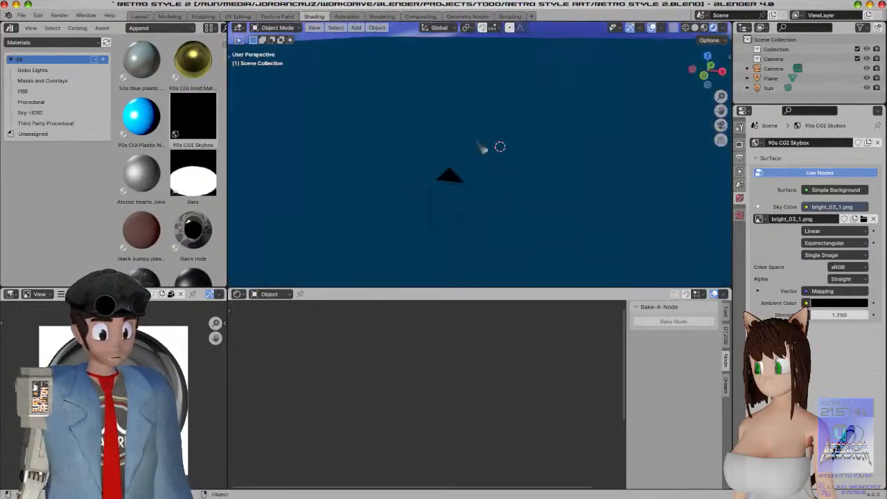
pyautogui.scroll(-3, 399, 100)
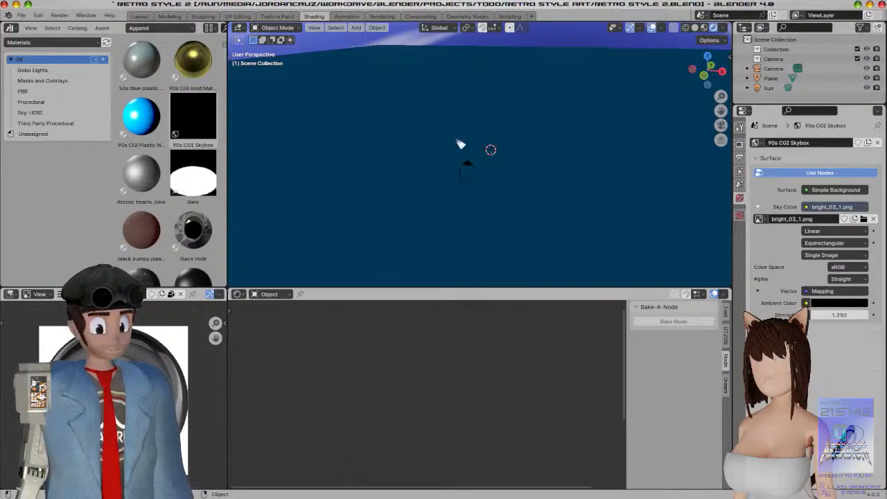
pyautogui.hotkey('shift', 'a')
pyautogui.moveTo(425, 125)
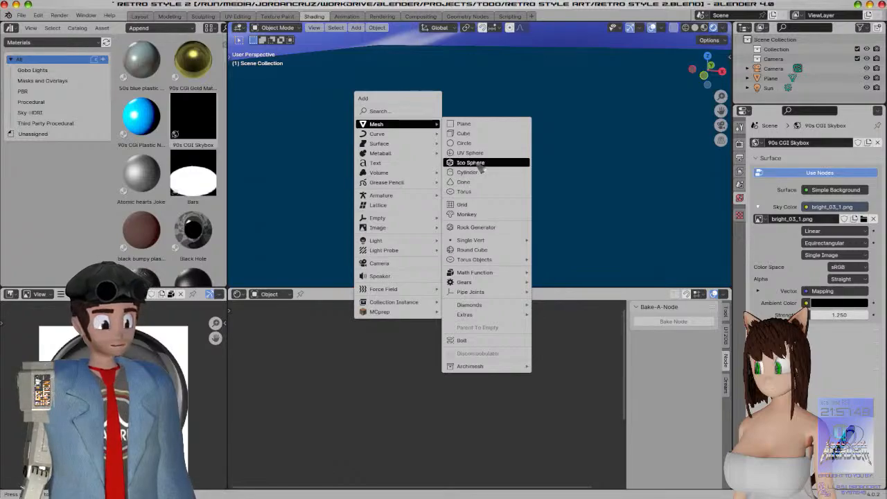
pyautogui.click(476, 124)
pyautogui.press('s')
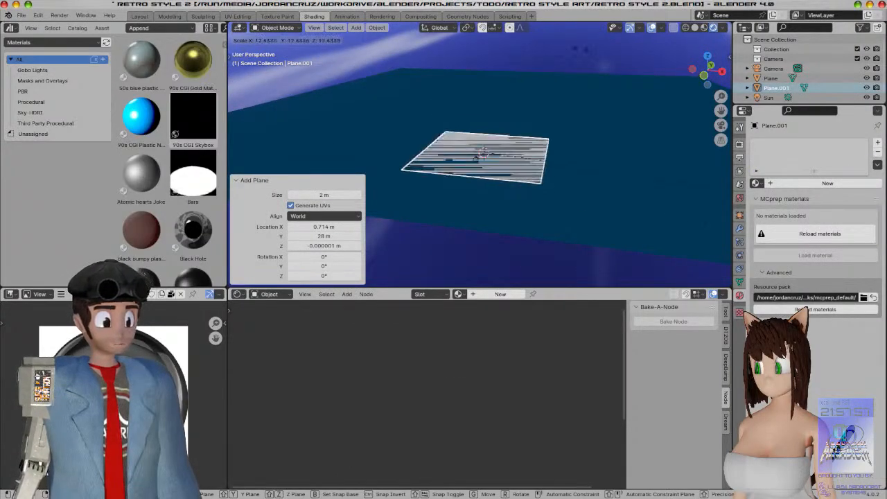
pyautogui.click(661, 126)
pyautogui.press('g')
pyautogui.press('z')
pyautogui.click(588, 123)
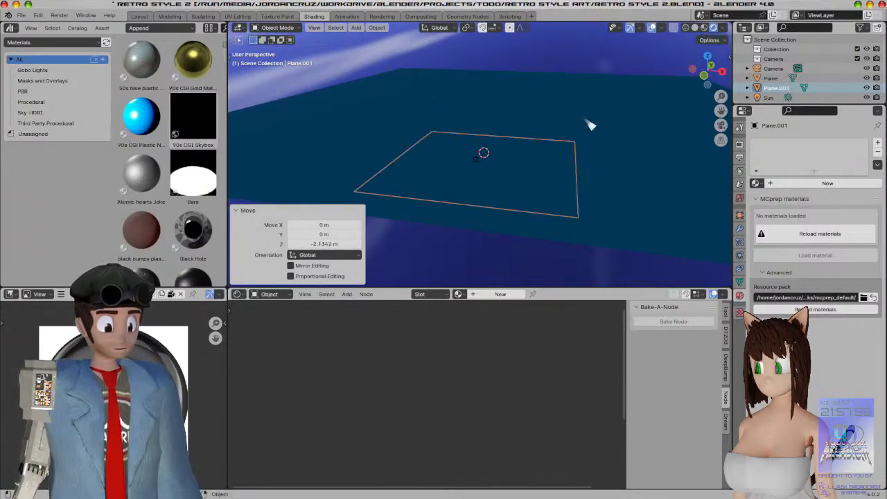
# In the camera view, rescale the new plane and raise it about 2.05 m along Z
pyautogui.press('KP_0')
pyautogui.press('s')
pyautogui.click(524, 222)
pyautogui.press('g')
pyautogui.press('z')
pyautogui.click(533, 195)
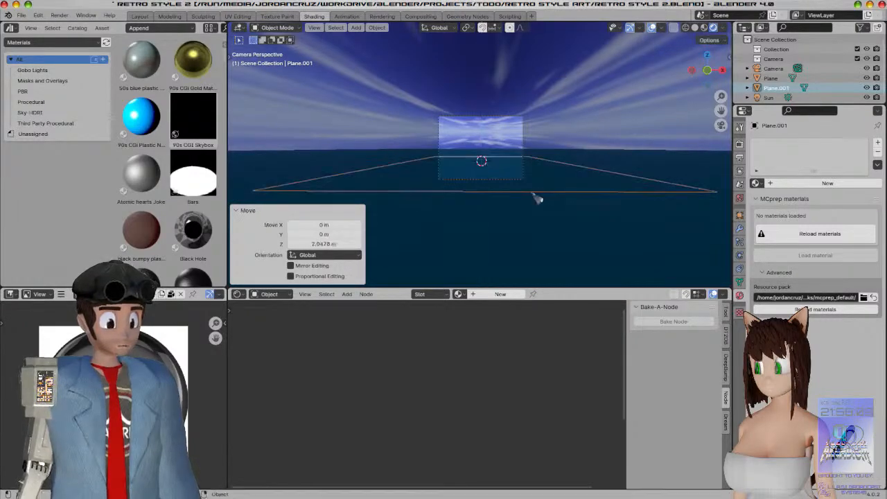
# Add a Subdivision Surface modifier to the new plane and set its subdivision type to Simple
pyautogui.click(740, 228)
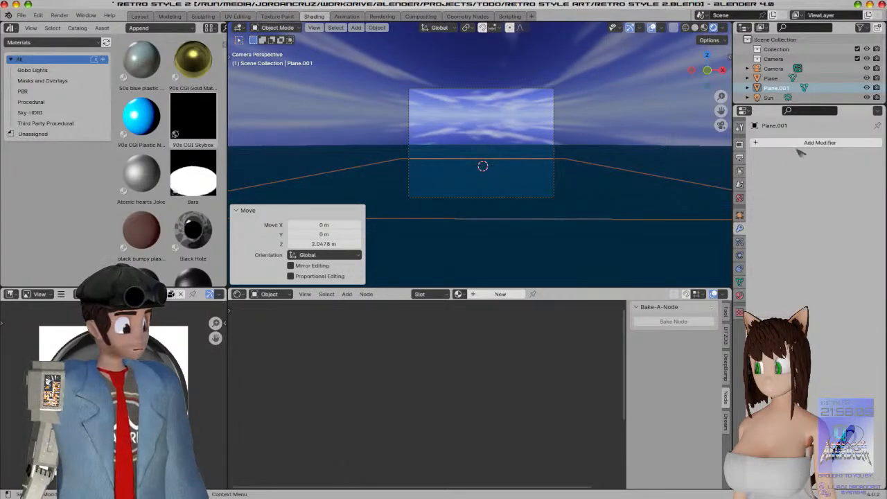
pyautogui.click(798, 144)
pyautogui.moveTo(779, 182)
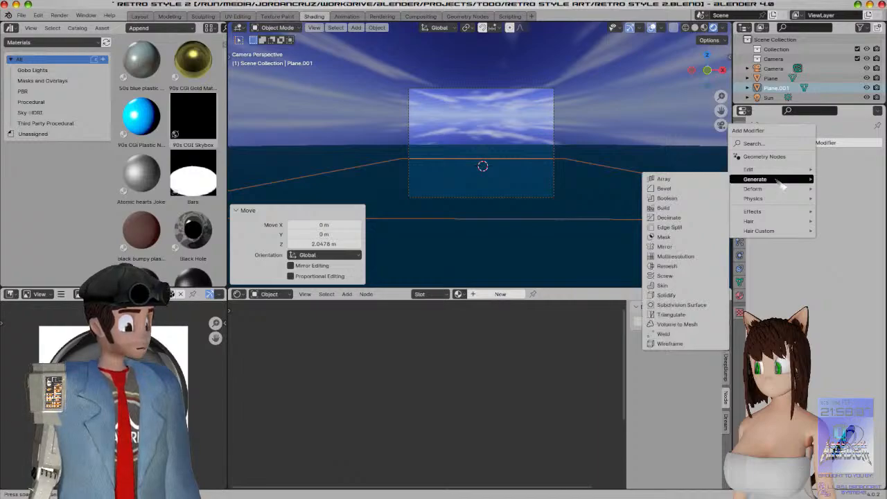
pyautogui.click(675, 305)
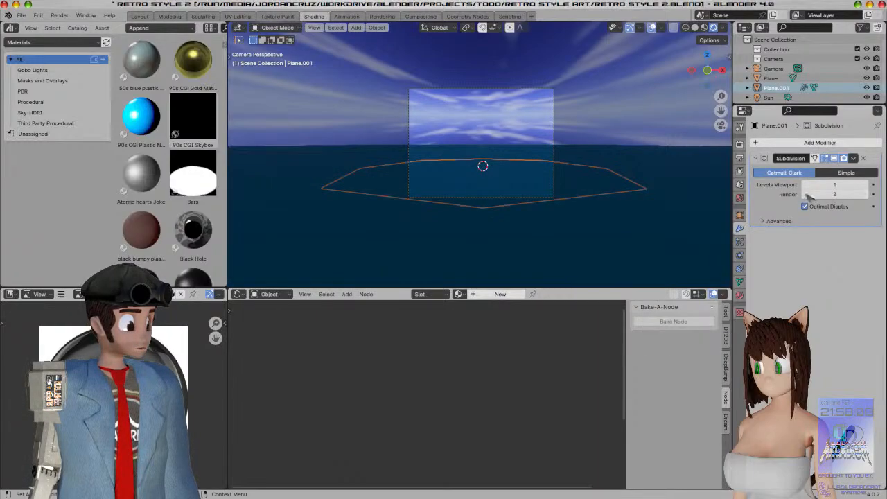
pyautogui.click(847, 173)
# Set the plane's subdivision levels to 6 for the viewport and 8 for the render
pyautogui.click(834, 184)
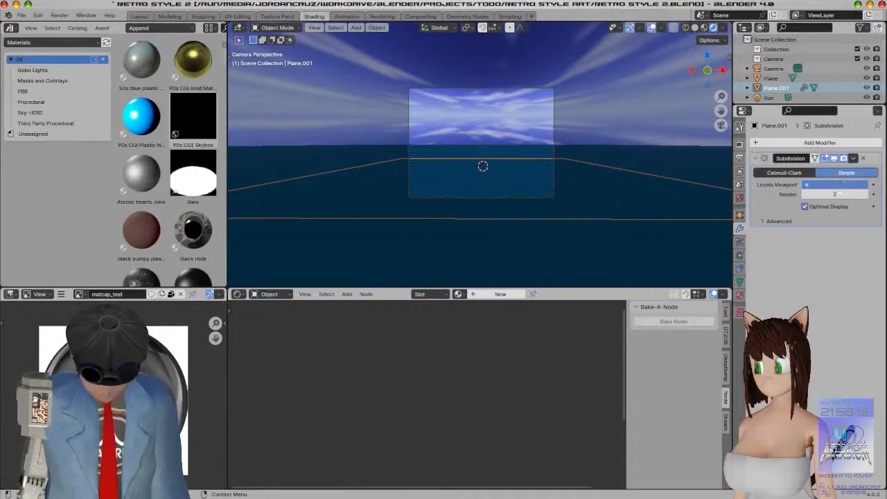
pyautogui.write('4')
pyautogui.press('Return')
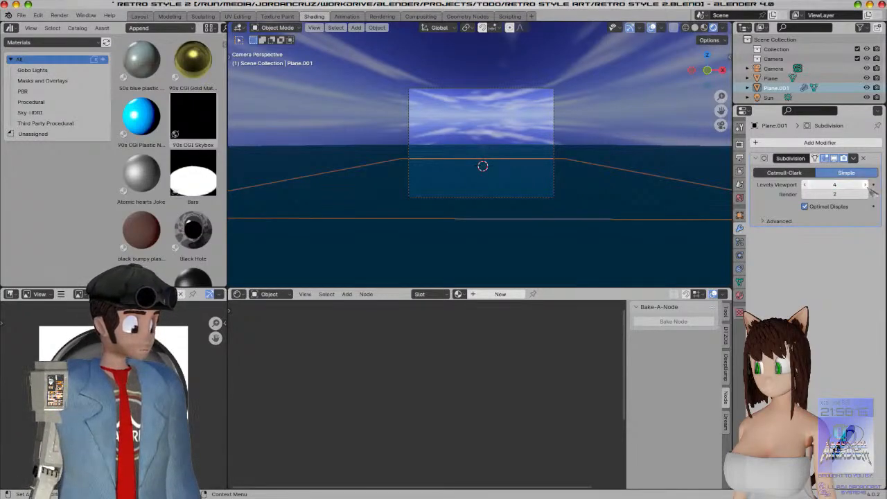
pyautogui.click(834, 194)
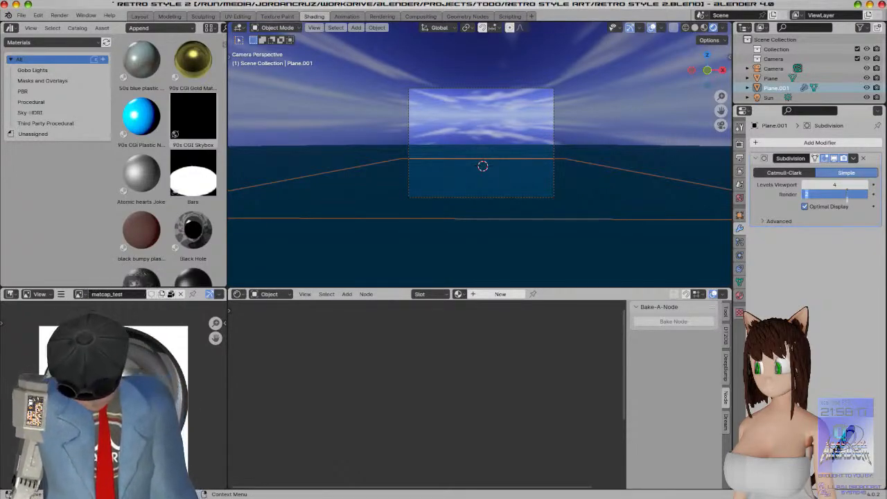
pyautogui.write('8')
pyautogui.press('Return')
pyautogui.click(865, 185)
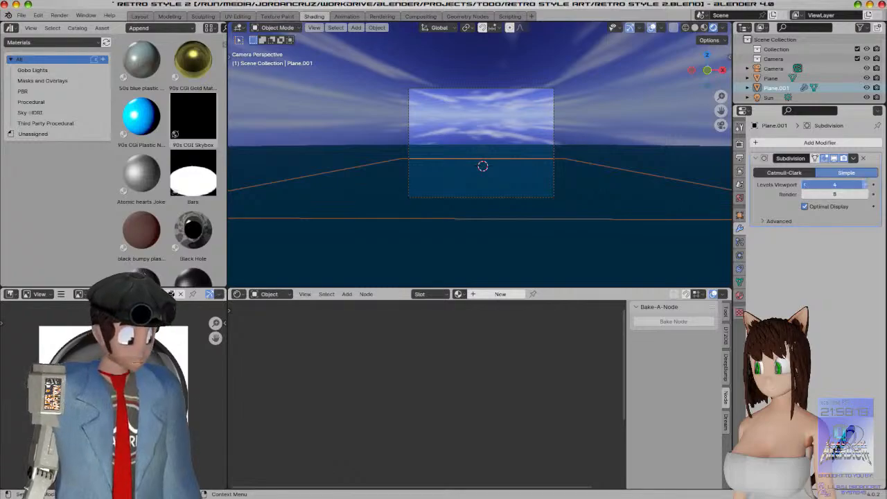
pyautogui.click(865, 185)
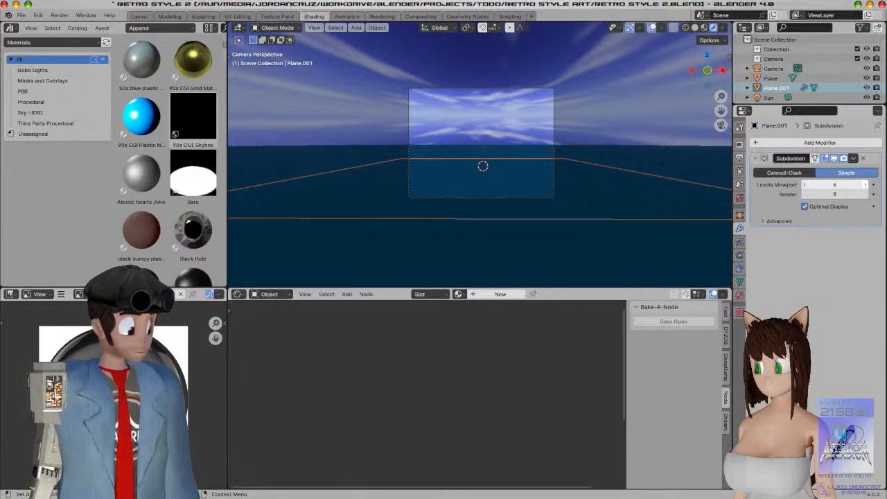
# Switch the viewport to wireframe shading, examine the subdivided plane from several angles, and return to the camera view
pyautogui.press('z')
pyautogui.click(488, 209)
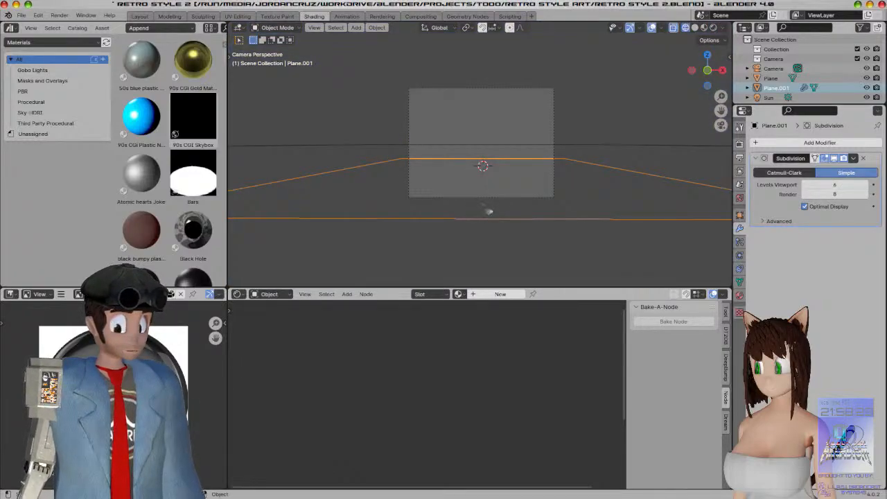
pyautogui.moveTo(488, 212); pyautogui.dragTo(587, 218, button='middle')
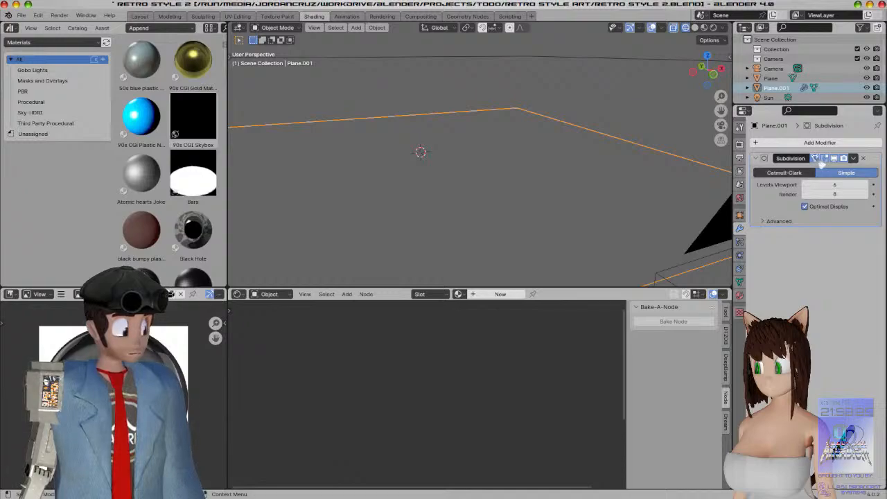
pyautogui.scroll(-5, 539, 242)
pyautogui.press('Tab')
pyautogui.press('Tab')
pyautogui.moveTo(528, 240); pyautogui.dragTo(552, 234, button='middle')
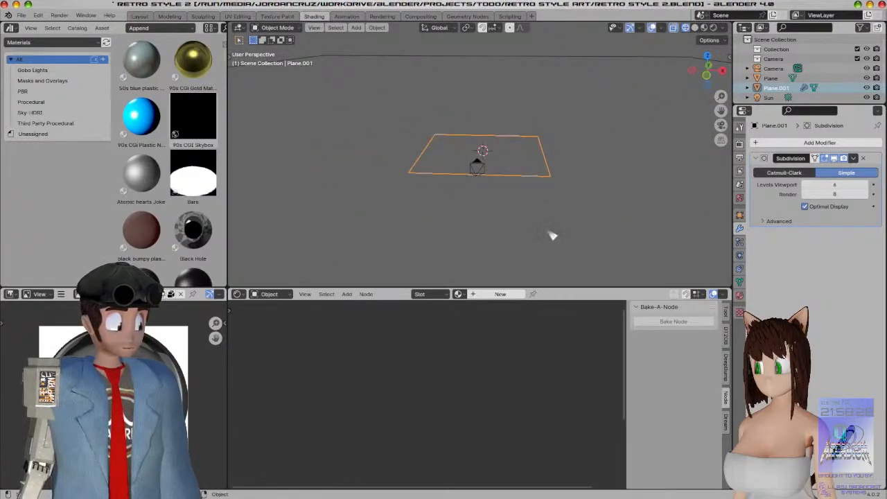
pyautogui.press('KP_0')
# Add a Displace modifier to the subdivided plane and create a new texture for it
pyautogui.click(828, 142)
pyautogui.moveTo(829, 147)
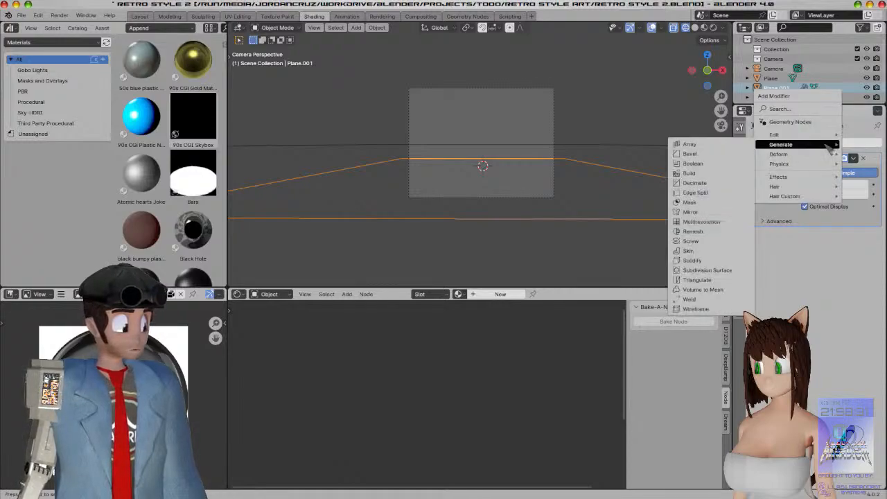
pyautogui.moveTo(778, 154)
pyautogui.click(714, 183)
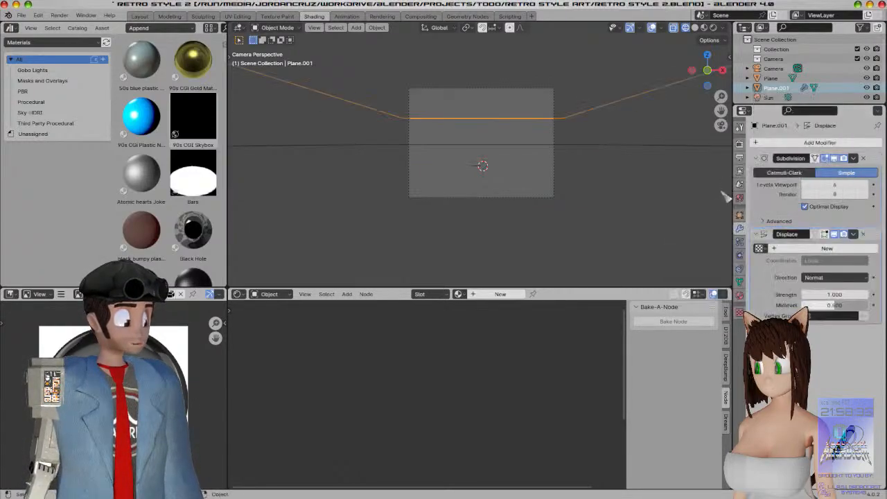
pyautogui.click(845, 248)
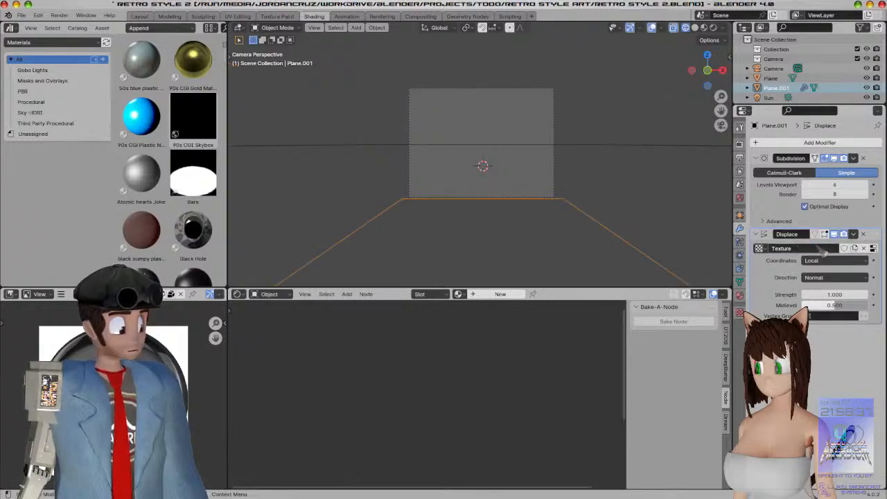
# Set the Displace texture's type to Clouds and display the terrain plane in solid shading
pyautogui.click(873, 248)
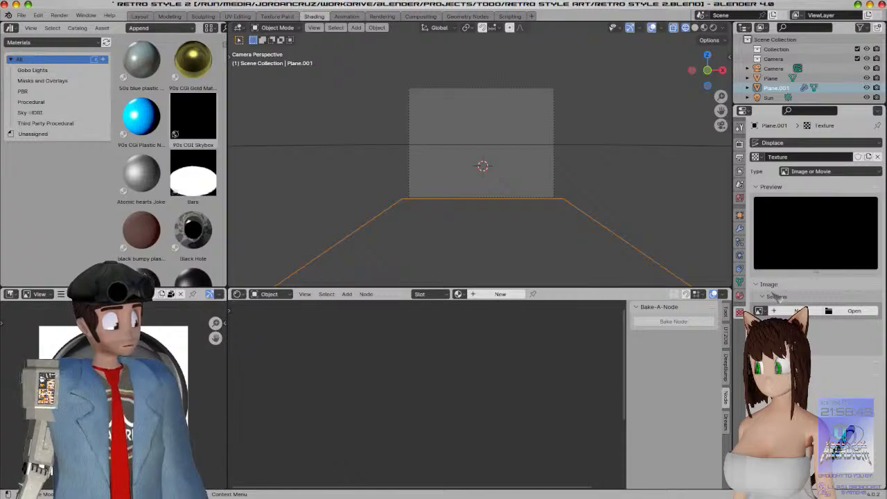
pyautogui.click(802, 172)
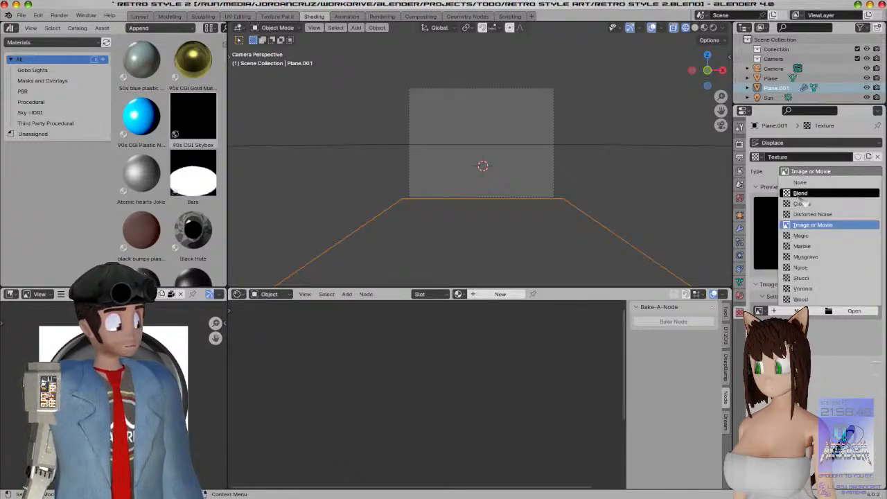
pyautogui.click(795, 203)
pyautogui.press('z')
pyautogui.click(641, 198)
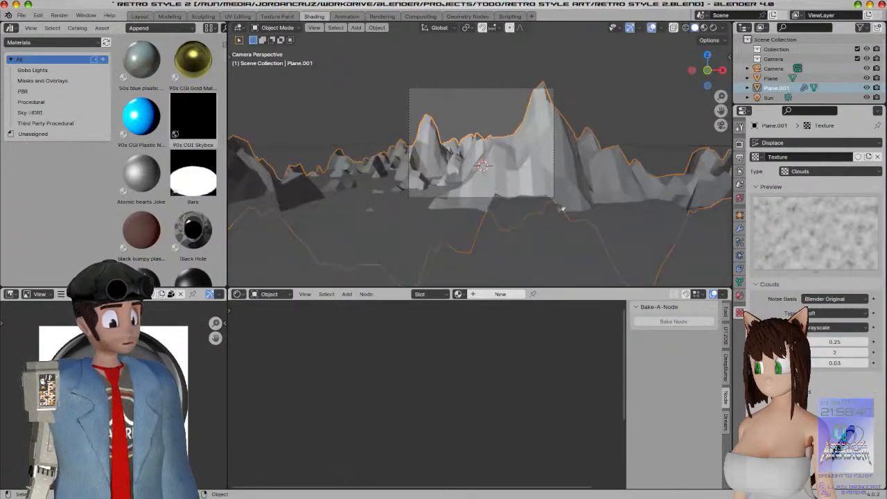
# Shade the displaced plane smooth with Auto Smooth turned off
pyautogui.rightClick(541, 185)
pyautogui.click(539, 183)
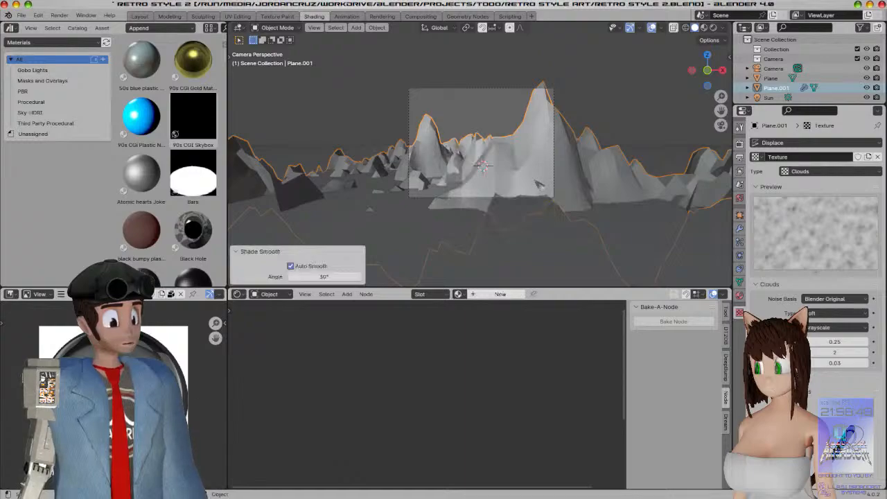
pyautogui.rightClick(539, 176)
pyautogui.click(536, 174)
pyautogui.rightClick(535, 174)
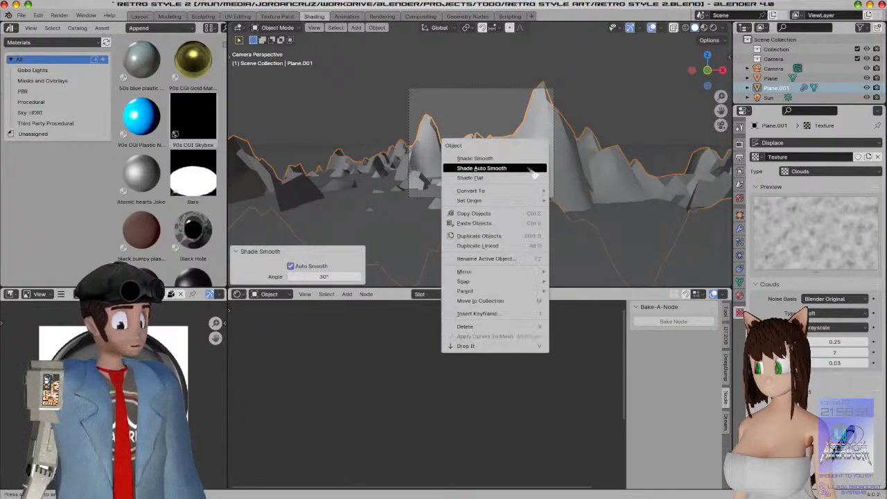
pyautogui.click(516, 160)
# Scale the displaced plane to about 0.474 along Z and about 0.629 along X
pyautogui.scroll(-2, 512, 174)
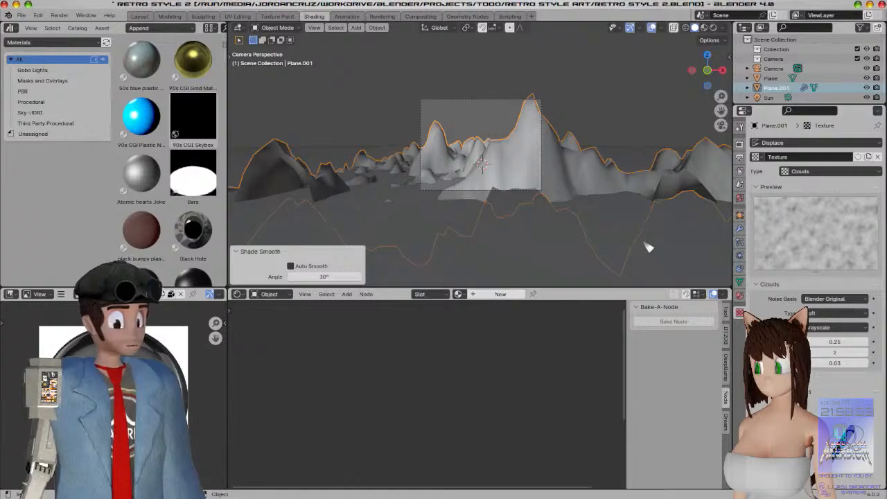
pyautogui.press('s')
pyautogui.press('z')
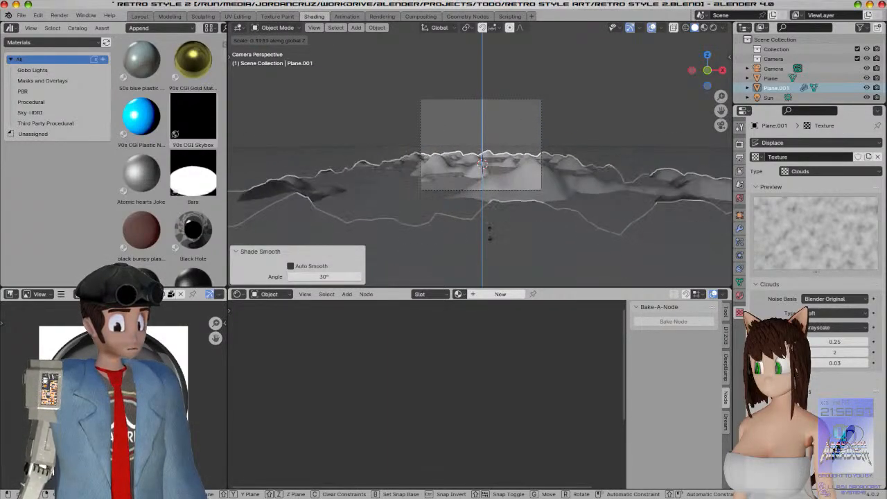
pyautogui.click(659, 206)
pyautogui.press('s')
pyautogui.press('x')
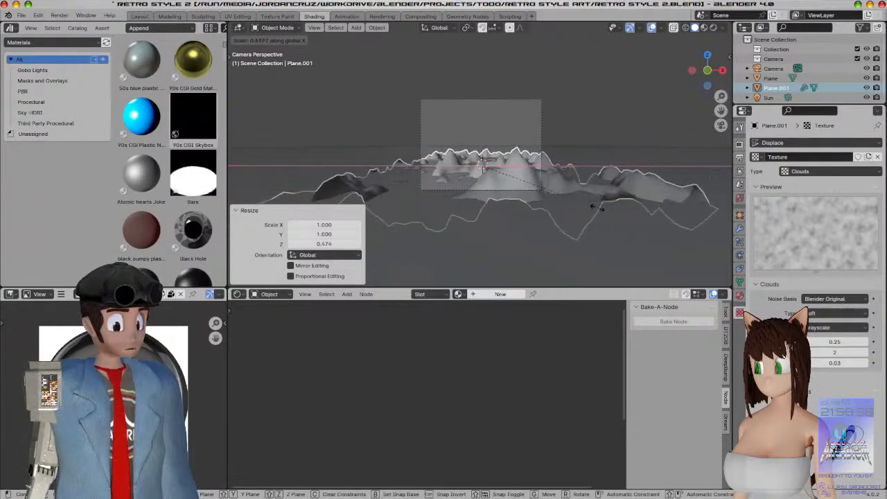
pyautogui.click(594, 207)
# Move the displaced plane about 4.32 m along X and apply its location
pyautogui.press('g')
pyautogui.press('x')
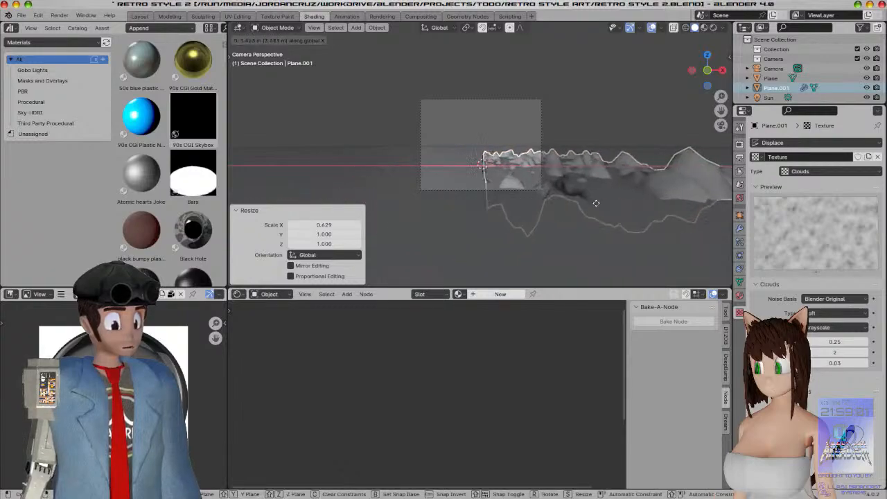
pyautogui.click(610, 203)
pyautogui.hotkey('ctrl', 'a')
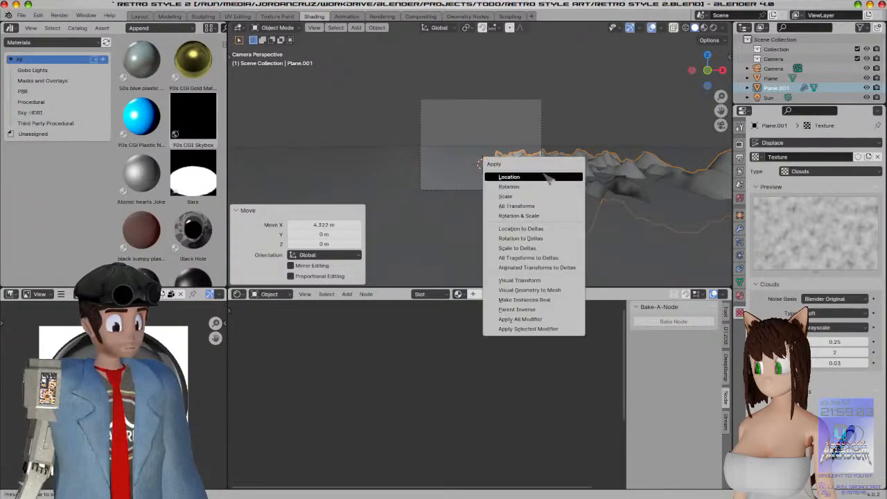
pyautogui.click(547, 178)
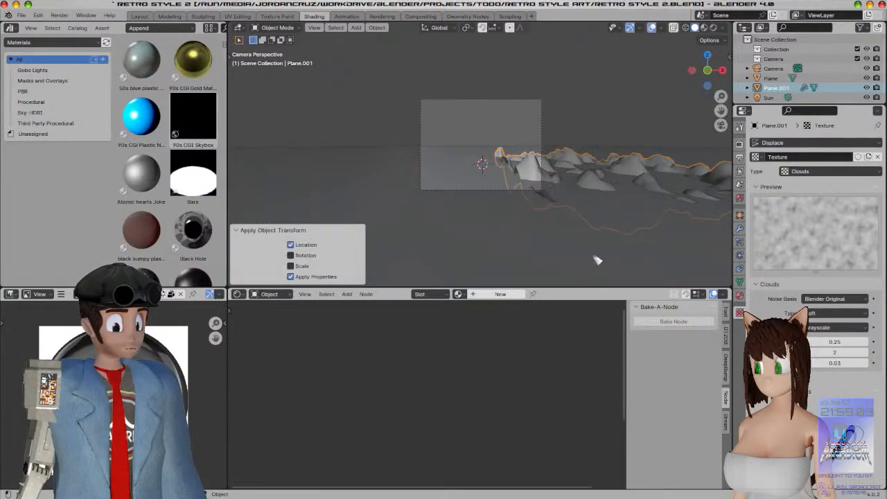
# Add a Mirror modifier to the displaced plane to mirror the terrain across the X axis
pyautogui.click(739, 228)
pyautogui.click(798, 151)
pyautogui.moveTo(789, 149)
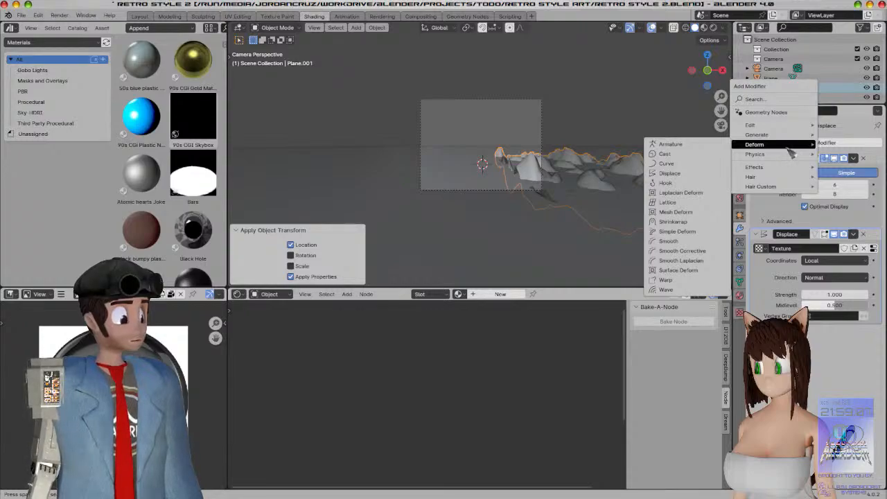
pyautogui.moveTo(756, 134)
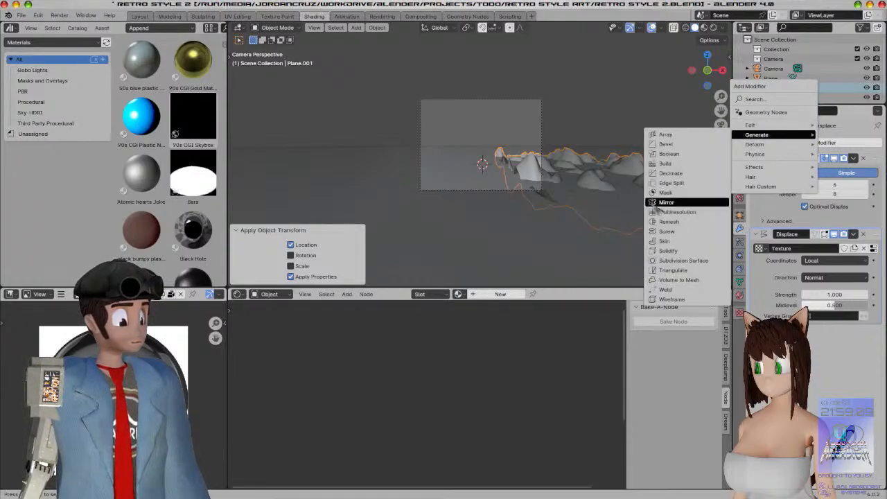
pyautogui.click(673, 205)
pyautogui.press('z')
pyautogui.scroll(3, 558, 224)
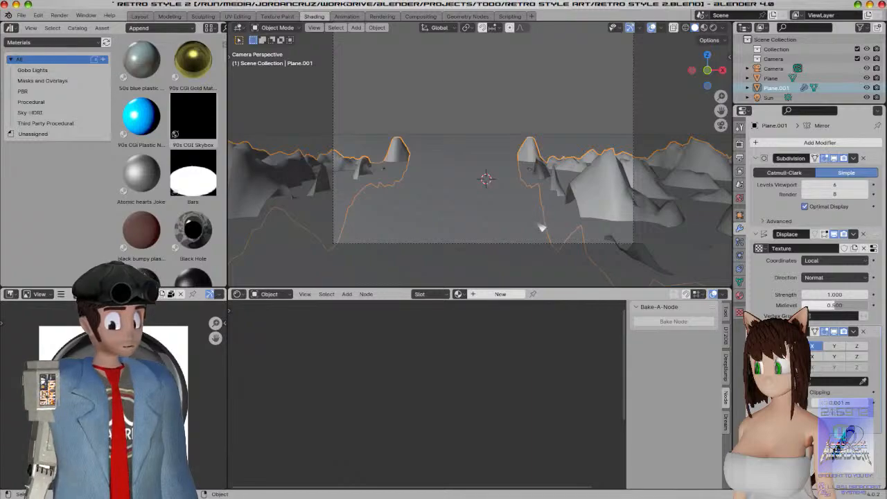
pyautogui.scroll(-5, 541, 229)
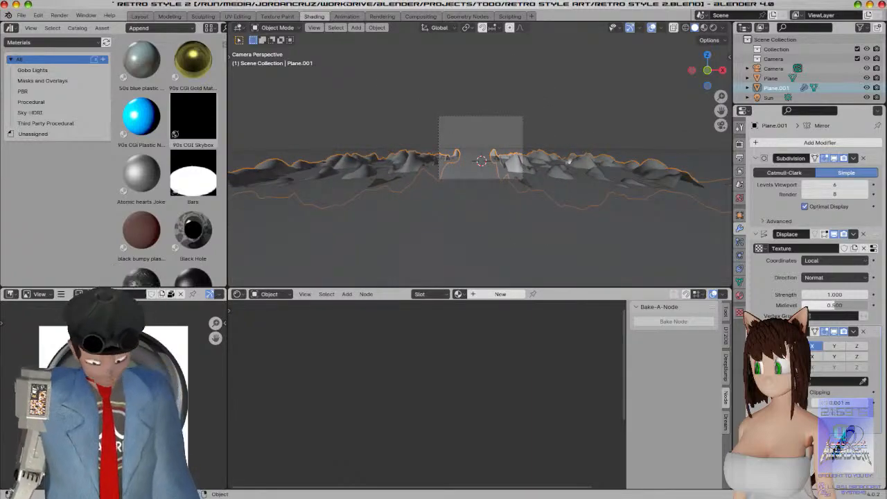
# Adjust the height of the mirrored terrain along the Z axis
pyautogui.press('g')
pyautogui.press('z')
pyautogui.click(570, 161)
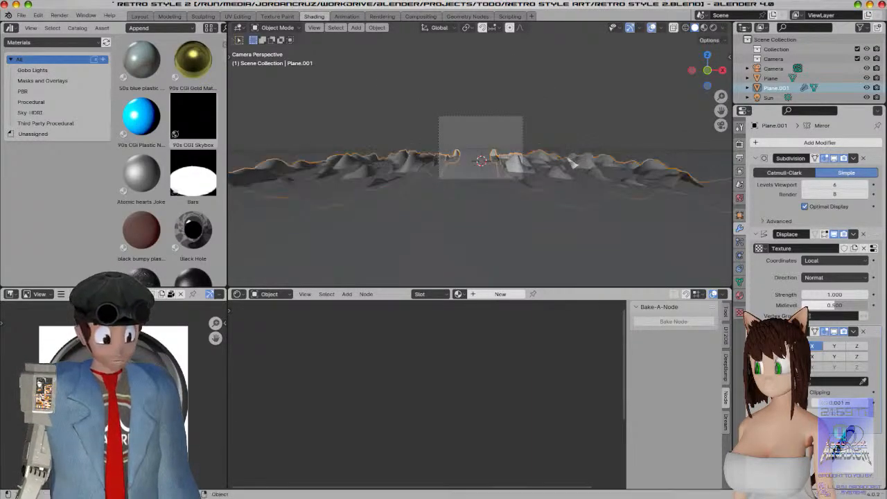
pyautogui.scroll(4, 574, 162)
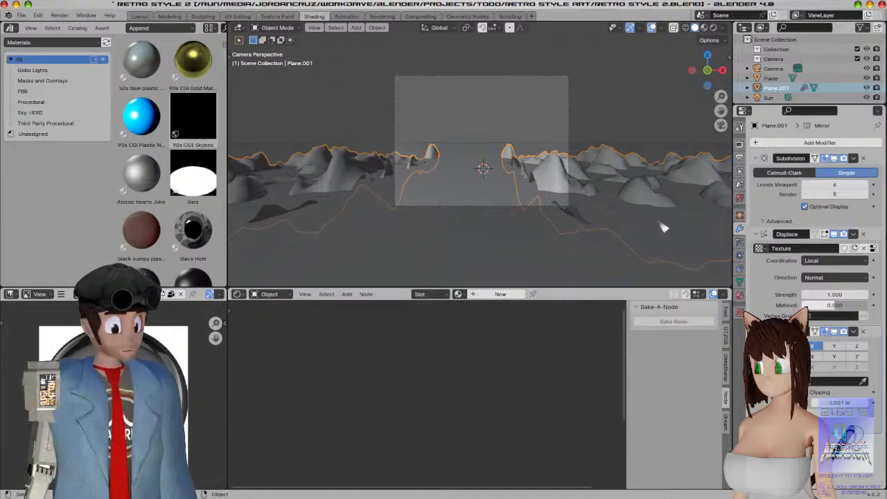
# In Edit Mode, shift the terrain plane's mesh along X toward the mirror centre, then return to Object Mode
pyautogui.press('Tab')
pyautogui.scroll(-4, 648, 235)
pyautogui.press('Tab')
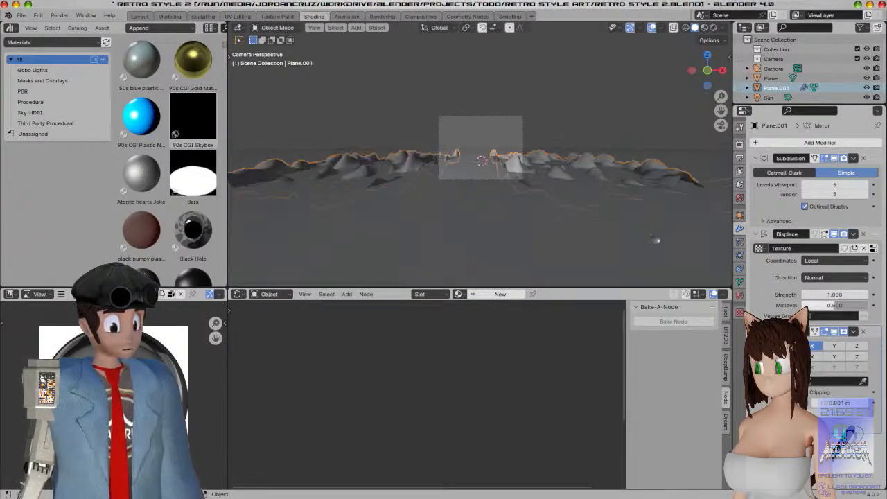
pyautogui.press('Tab')
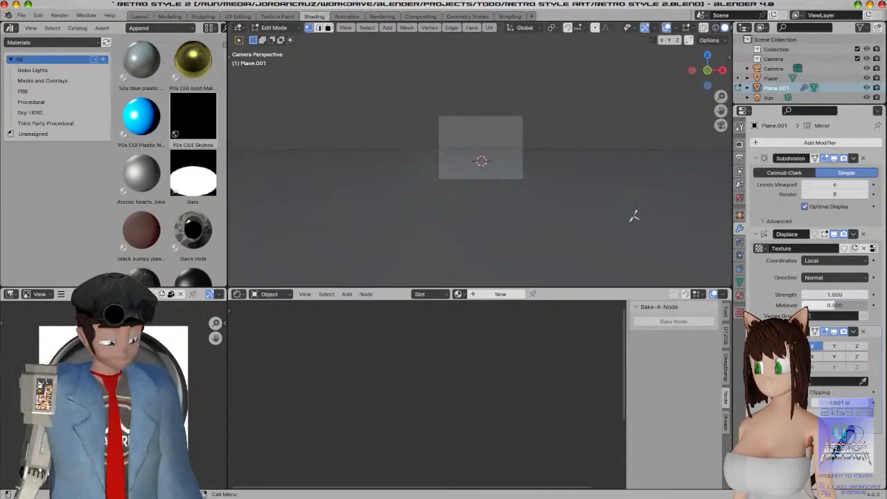
pyautogui.click(661, 151)
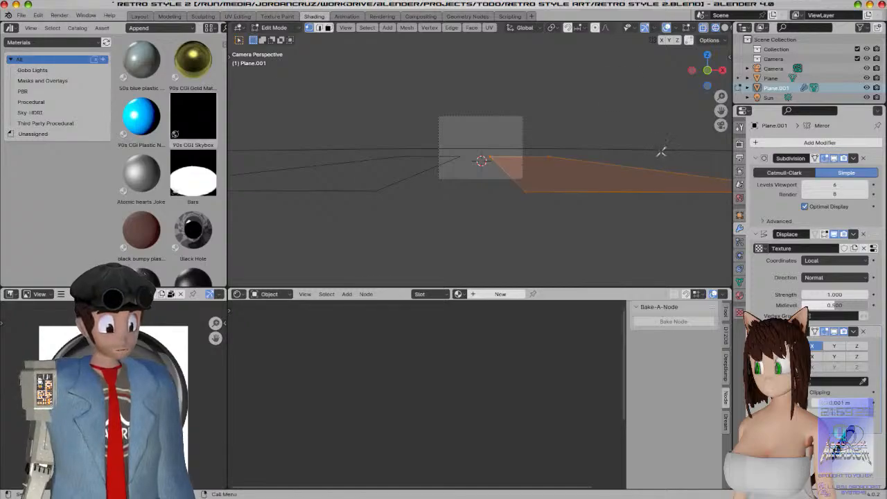
pyautogui.press('g')
pyautogui.press('x')
pyautogui.click(648, 153)
pyautogui.press('Tab')
pyautogui.scroll(3, 519, 217)
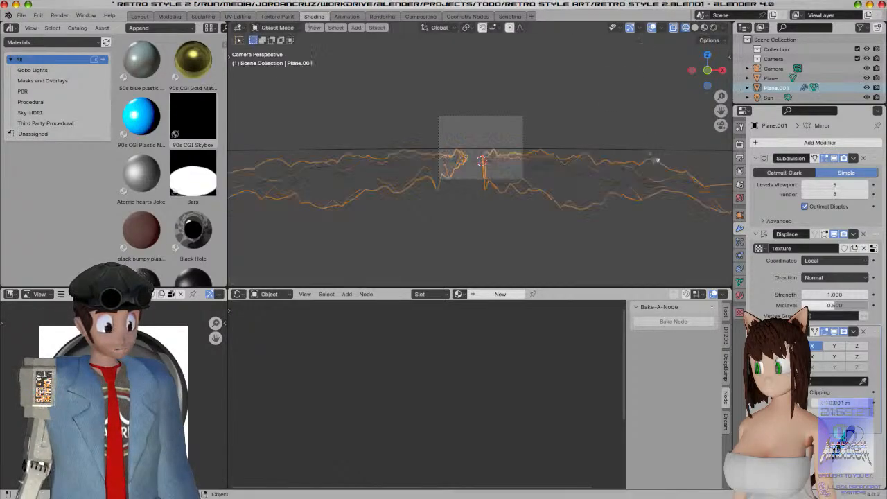
# Switch to Material Preview shading and lower the mirrored terrain about 0.17 m along Z into the floor
pyautogui.press('z')
pyautogui.click(510, 263)
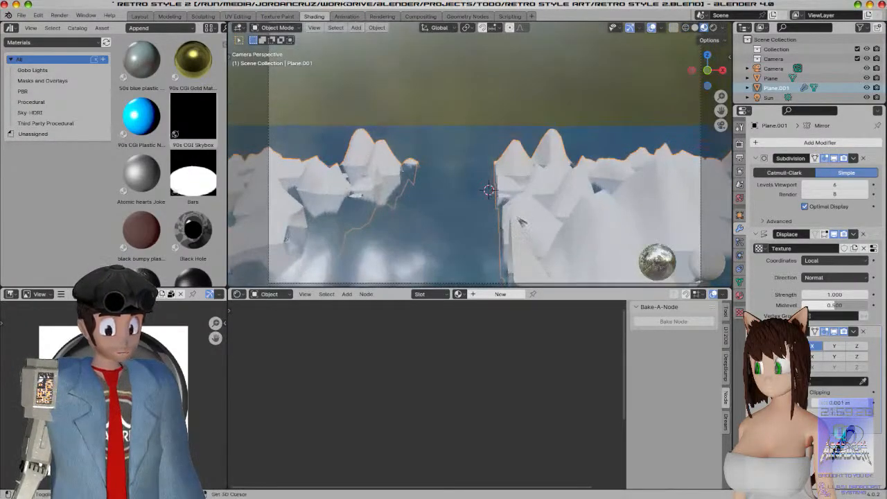
pyautogui.press('g')
pyautogui.press('z')
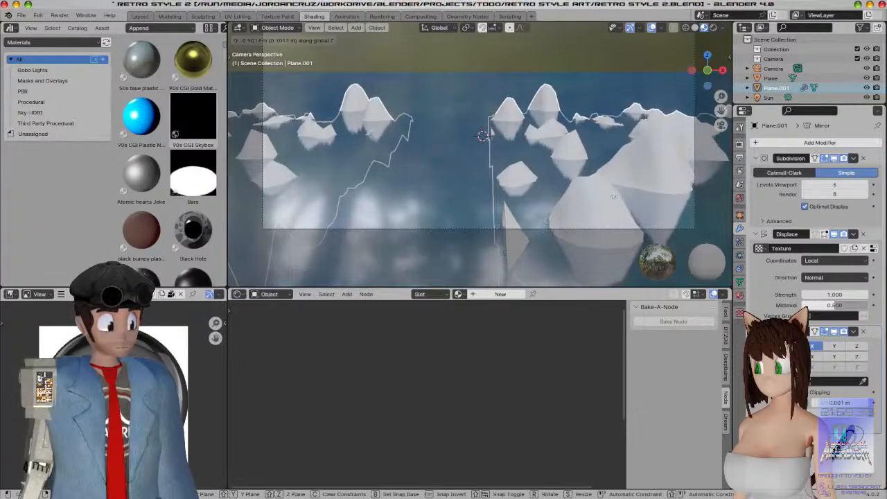
pyautogui.click(613, 195)
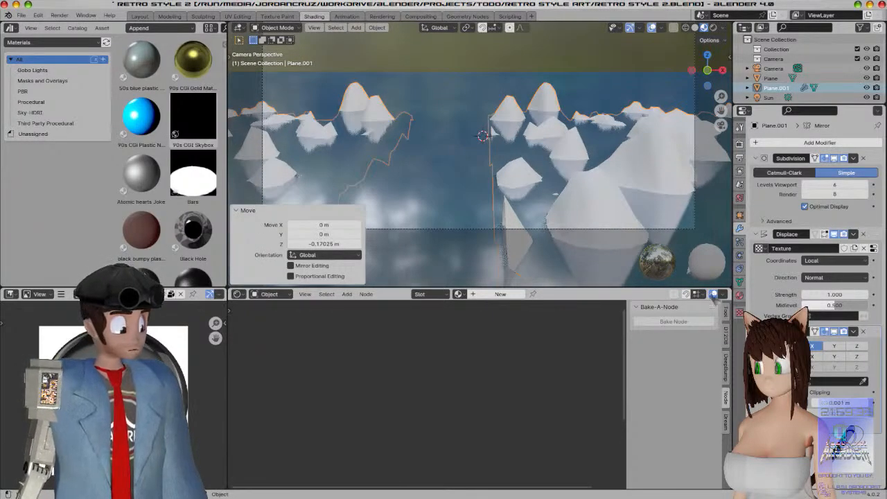
# Set the terrain's viewport subdivision level to 9, try a Displace strength of 4.1, and undo the strength change
pyautogui.click(839, 184)
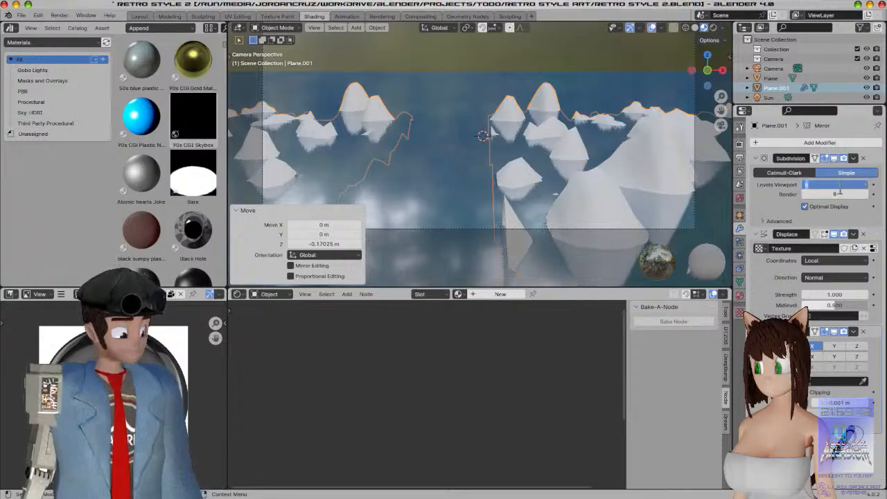
pyautogui.write('9')
pyautogui.press('Return')
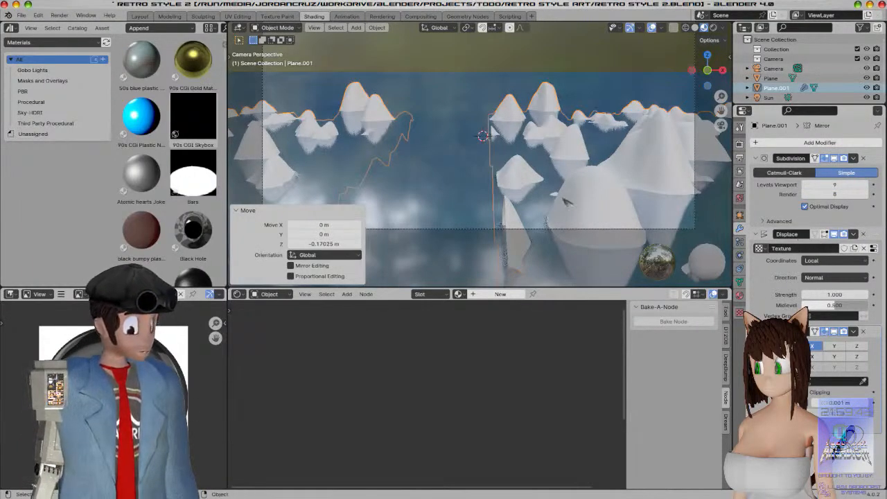
pyautogui.moveTo(816, 294); pyautogui.dragTo(833, 295)
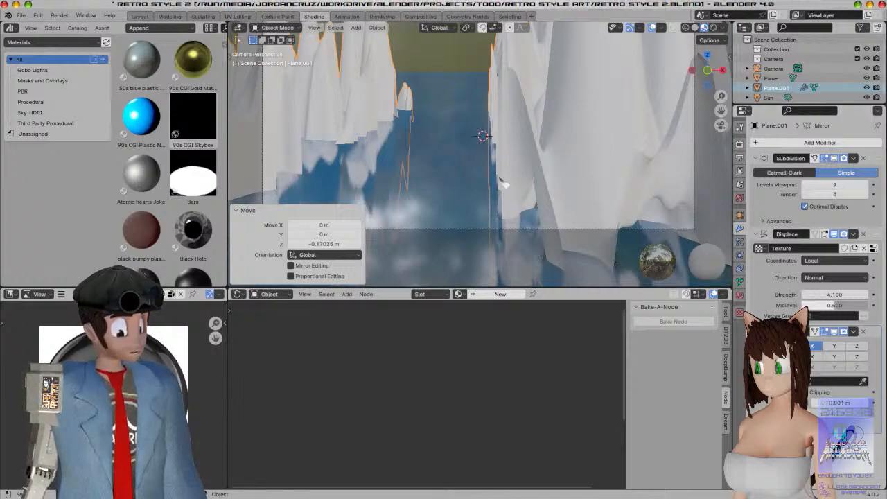
pyautogui.hotkey('ctrl', 'z')
# Delete the mirrored terrain plane and return to the camera view
pyautogui.press('x')
pyautogui.click(527, 175)
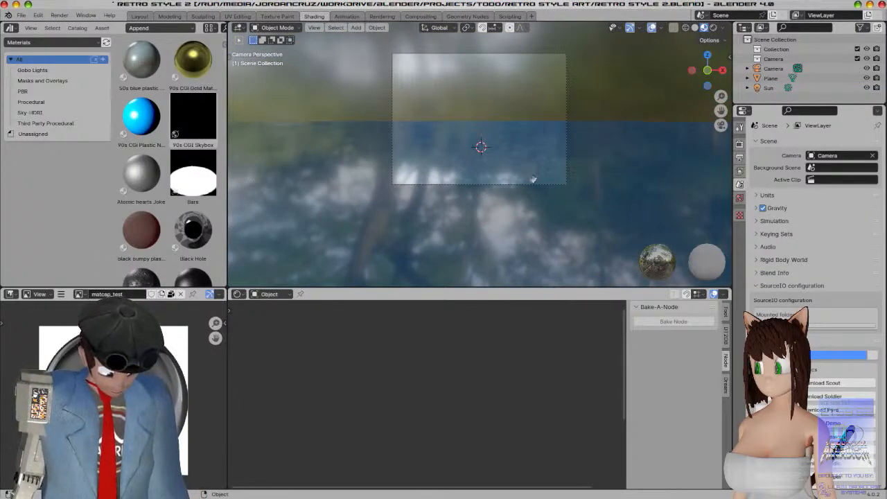
pyautogui.moveTo(505, 184); pyautogui.dragTo(469, 203, button='middle')
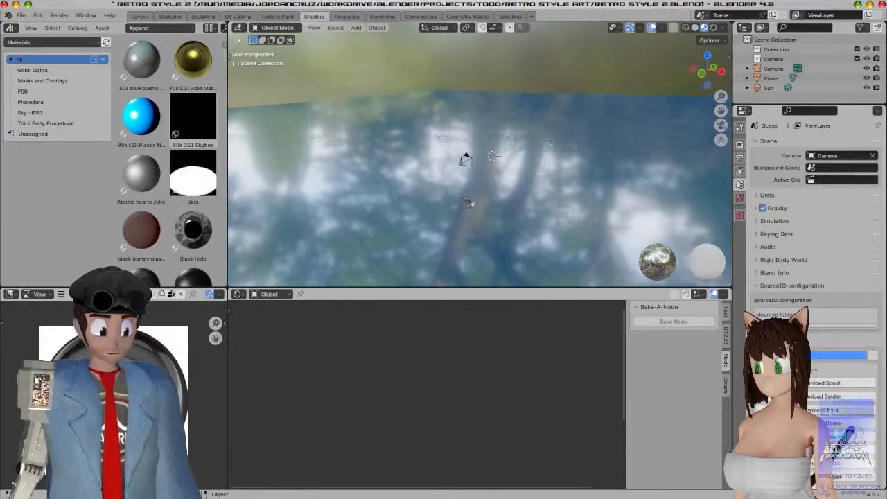
pyautogui.press('KP_0')
# Show the Nodegroups asset library and locate the Terrain asset
pyautogui.click(43, 43)
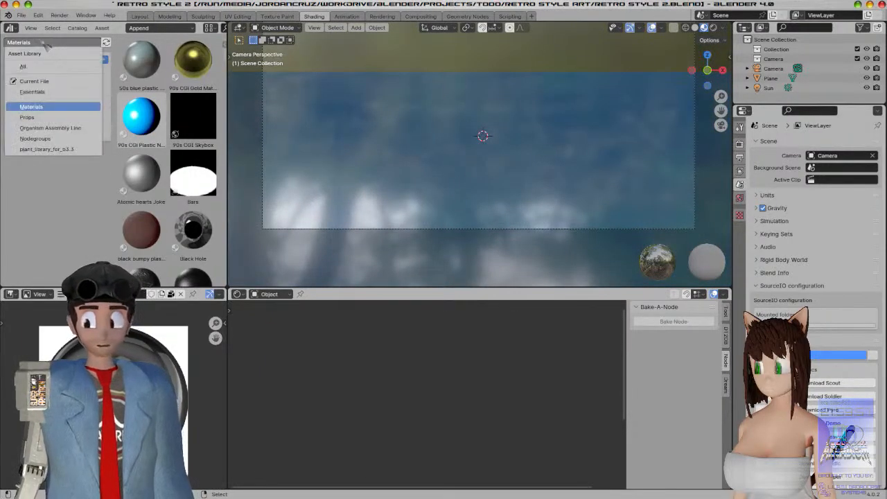
pyautogui.click(47, 138)
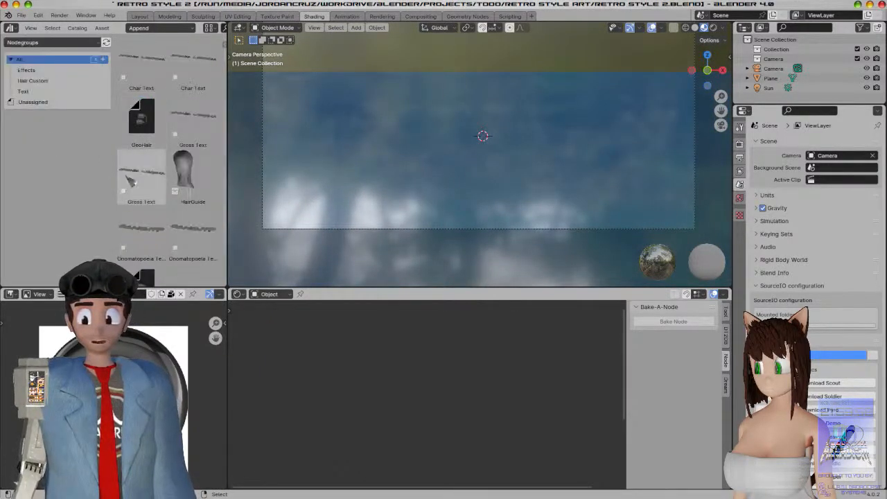
pyautogui.scroll(-2, 142, 152)
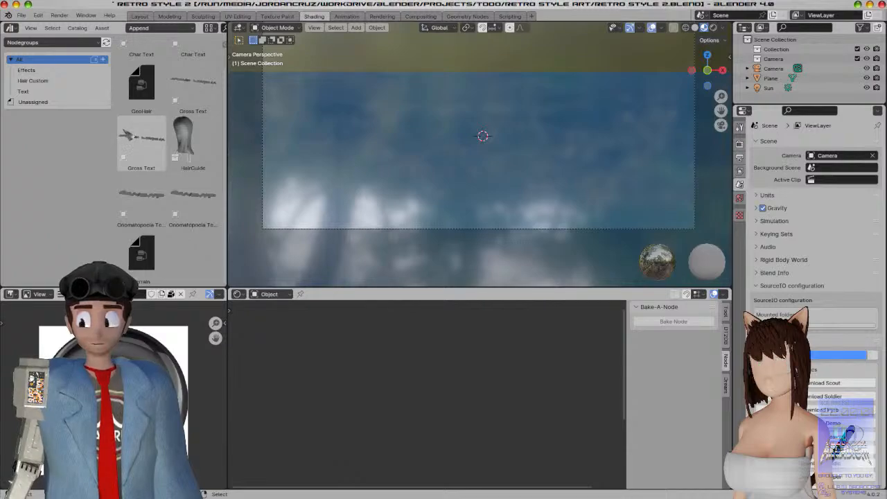
# Add a 2 m cube above the floor and apply the Terrain node group asset to it
pyautogui.moveTo(485, 166); pyautogui.dragTo(503, 222, button='middle')
pyautogui.hotkey('shift', 'a')
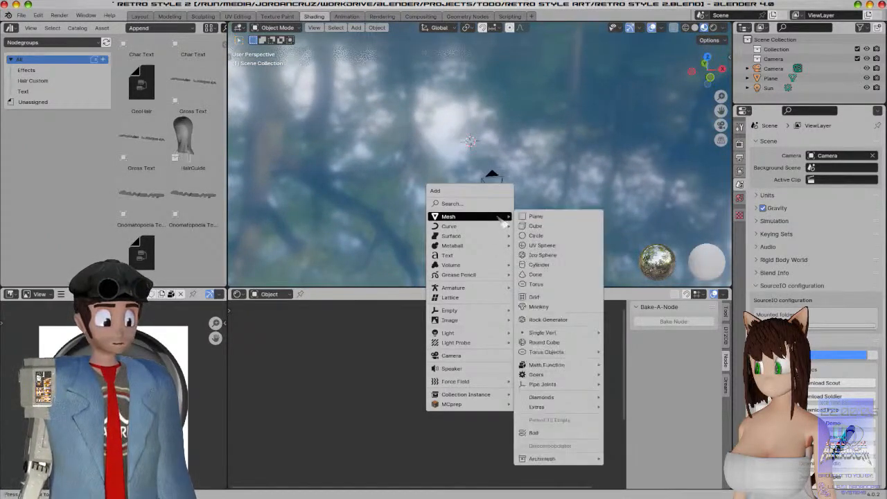
pyautogui.click(535, 226)
pyautogui.scroll(5, 471, 180)
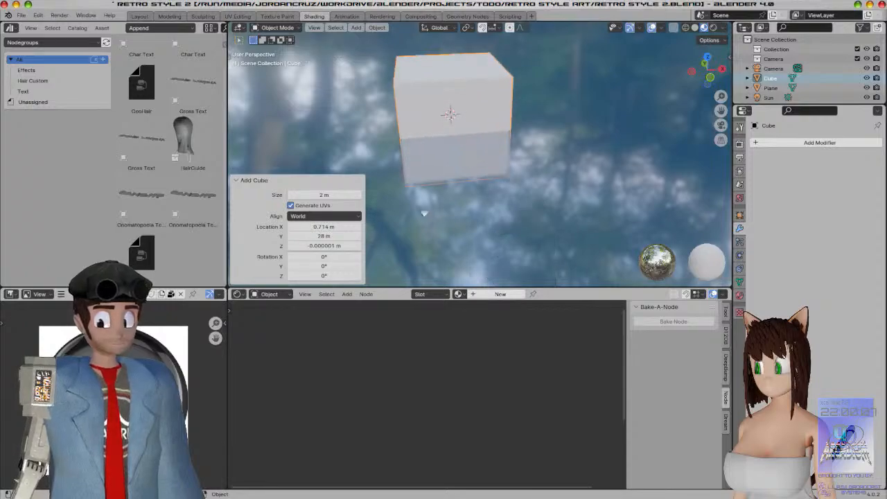
pyautogui.moveTo(145, 249); pyautogui.dragTo(419, 146)
pyautogui.moveTo(418, 144); pyautogui.dragTo(454, 206, button='middle')
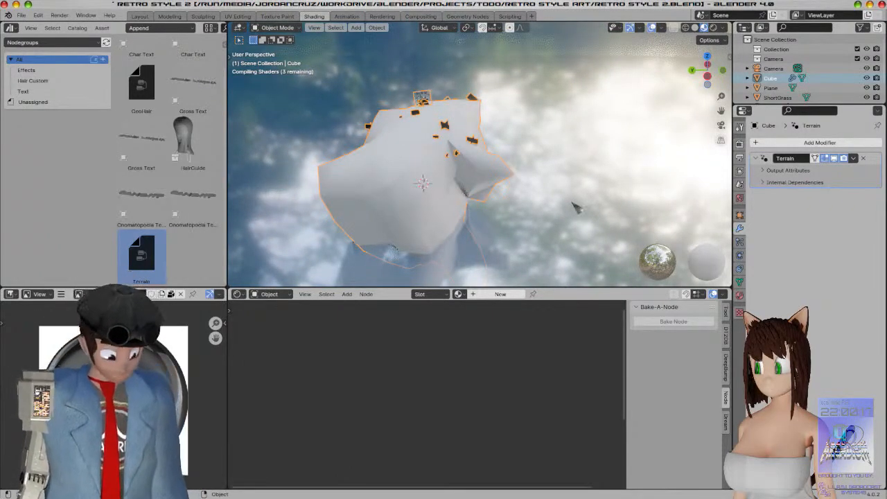
# Assign the existing AutoTerrain material to the terrain cube
pyautogui.moveTo(575, 206); pyautogui.dragTo(454, 220, button='middle')
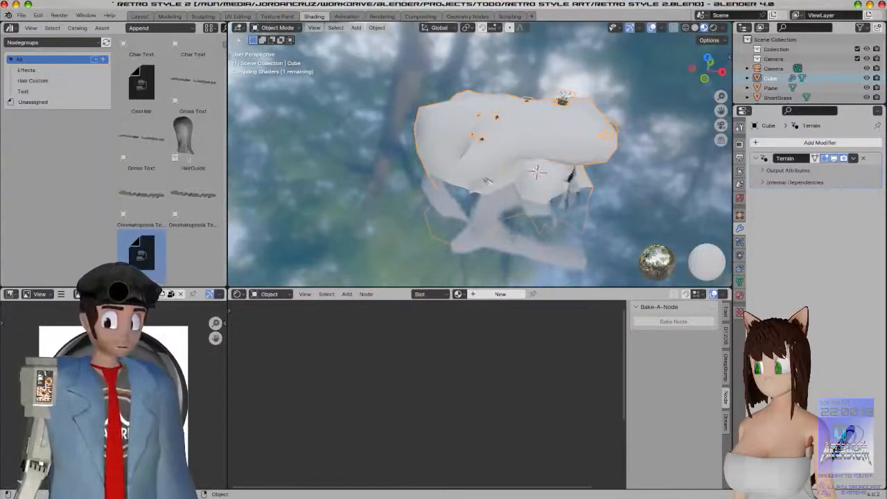
pyautogui.press('Tab')
pyautogui.moveTo(481, 171); pyautogui.dragTo(507, 169, button='middle')
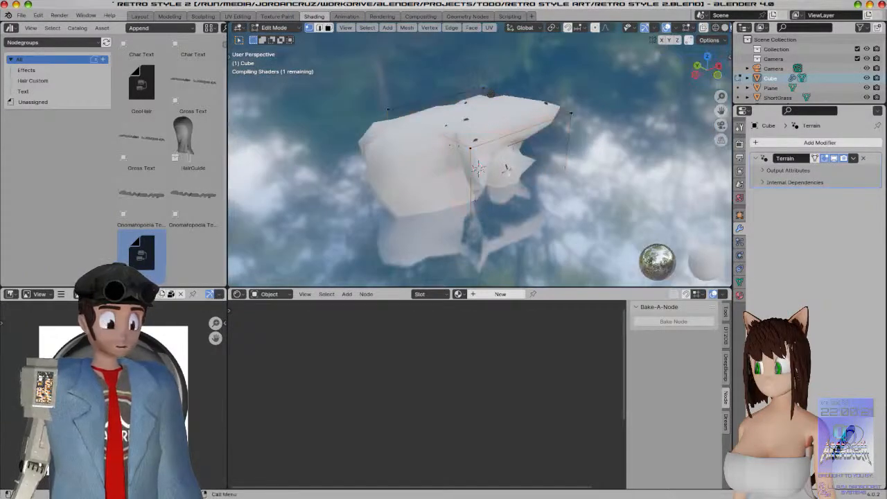
pyautogui.press('Tab')
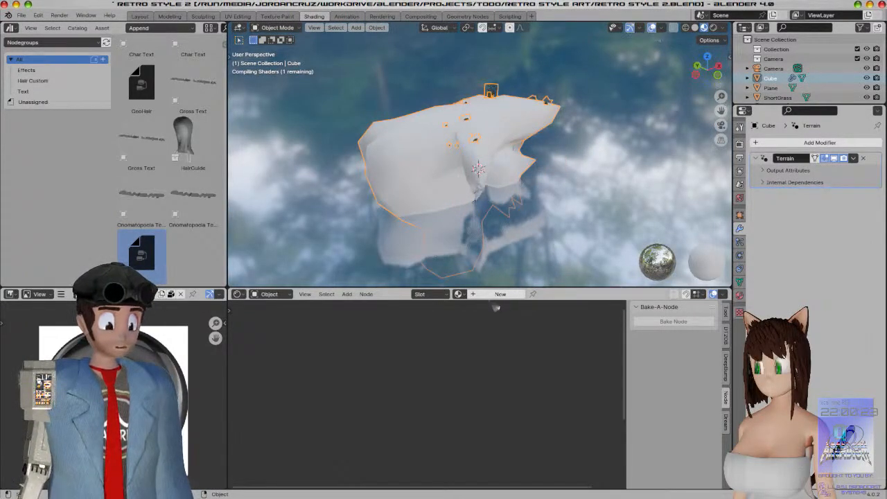
pyautogui.click(457, 293)
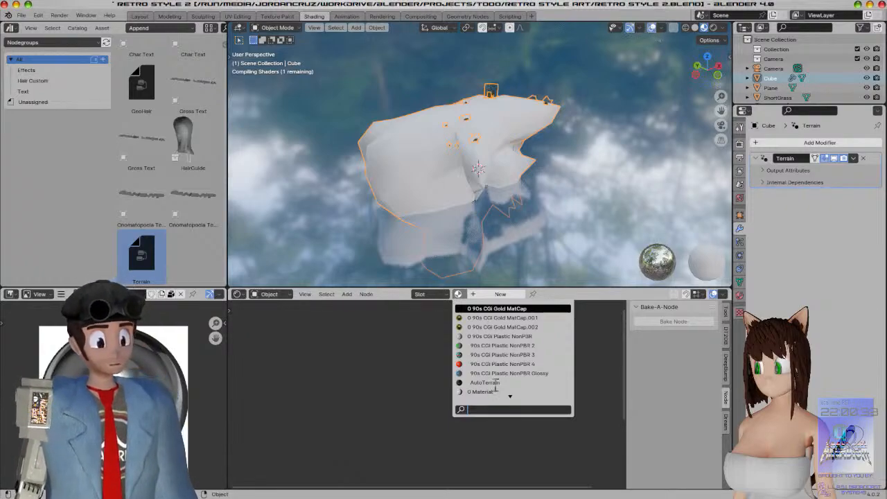
pyautogui.press('Down')
pyautogui.click(496, 385)
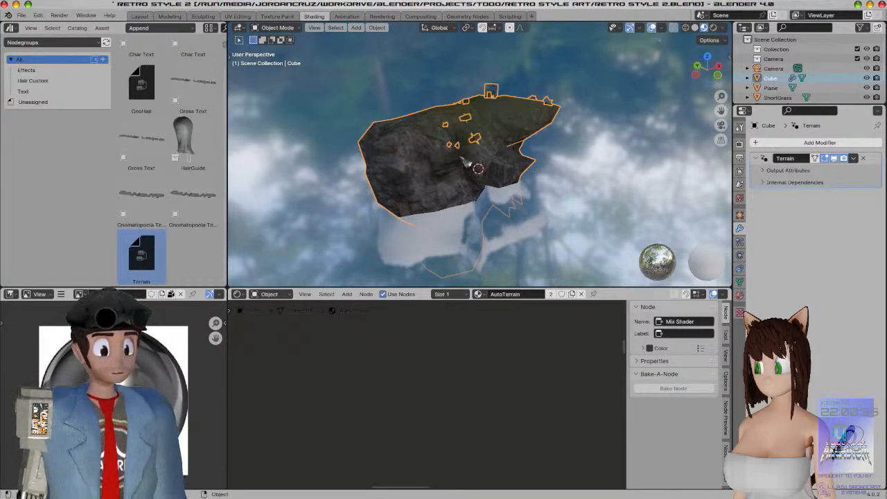
# Isolate the terrain cube in local view and delete the bottom face of its mesh
pyautogui.moveTo(461, 157); pyautogui.dragTo(518, 140, button='middle')
pyautogui.press('Tab')
pyautogui.press('Tab')
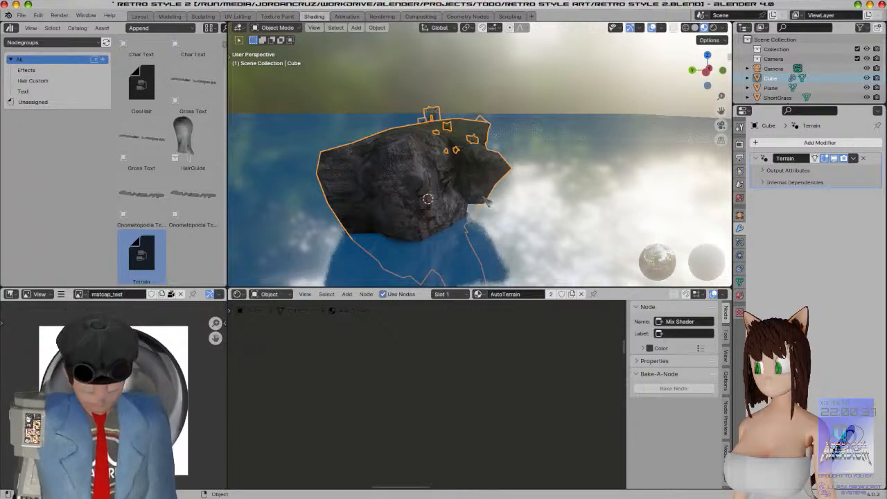
pyautogui.press('KP_Divide')
pyautogui.moveTo(488, 201); pyautogui.dragTo(430, 243, button='middle')
pyautogui.press('Tab')
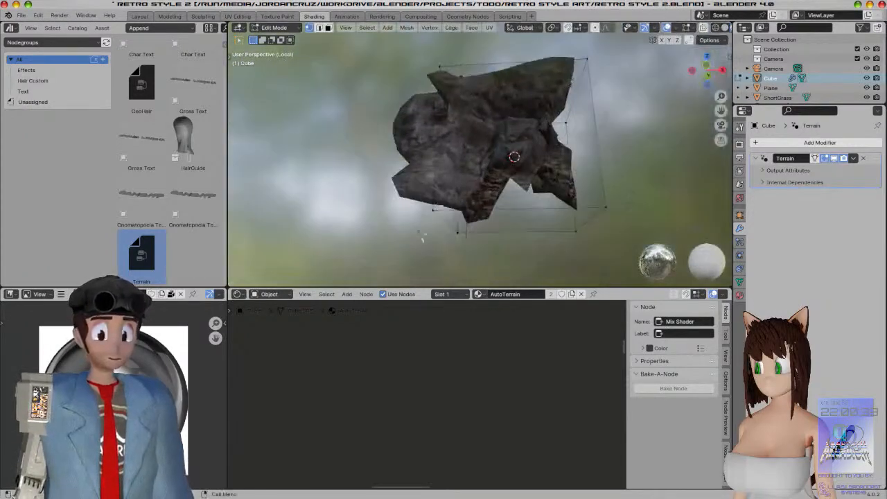
pyautogui.click(328, 27)
pyautogui.click(534, 219)
pyautogui.press('x')
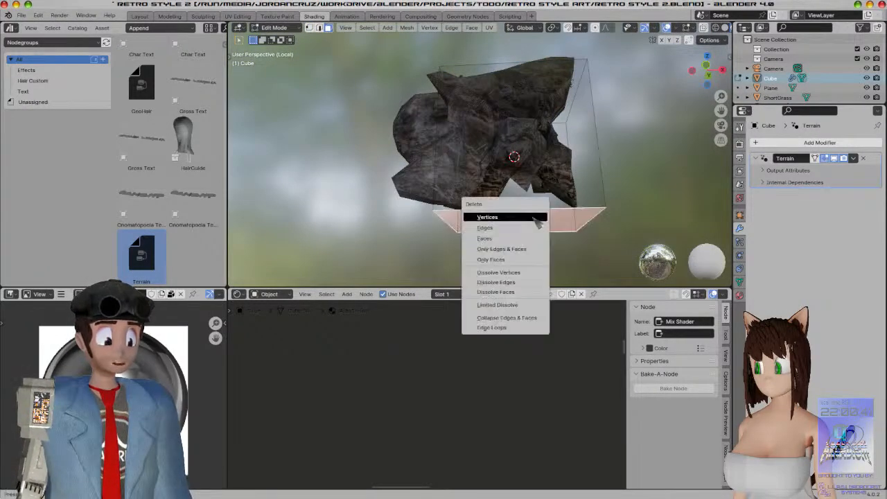
pyautogui.click(488, 239)
# Raise the open bottom edge loop of the cube about 1.3 m along Z to make the base shallower
pyautogui.moveTo(363, 224); pyautogui.dragTo(445, 35, button='middle')
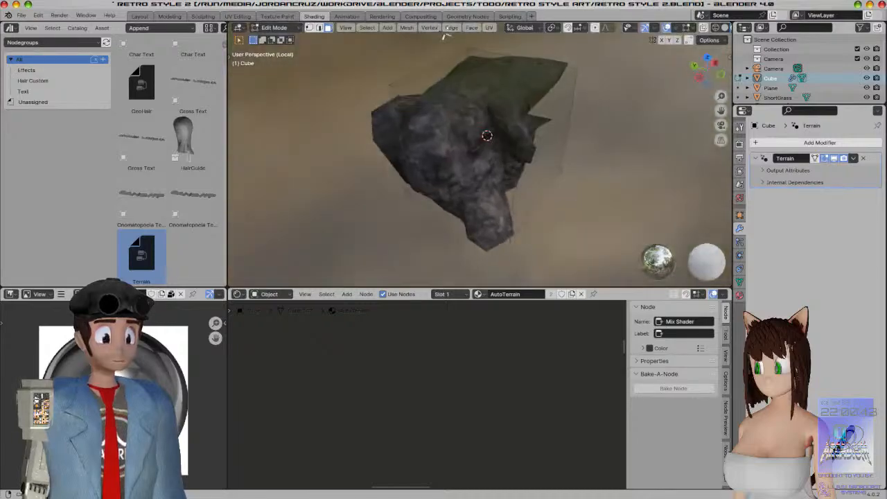
pyautogui.click(319, 28)
pyautogui.click(547, 206)
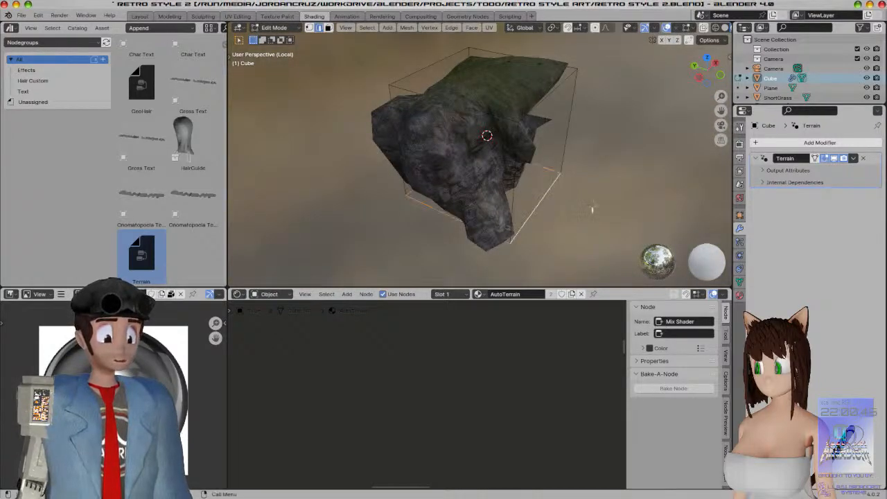
pyautogui.press('g')
pyautogui.press('z')
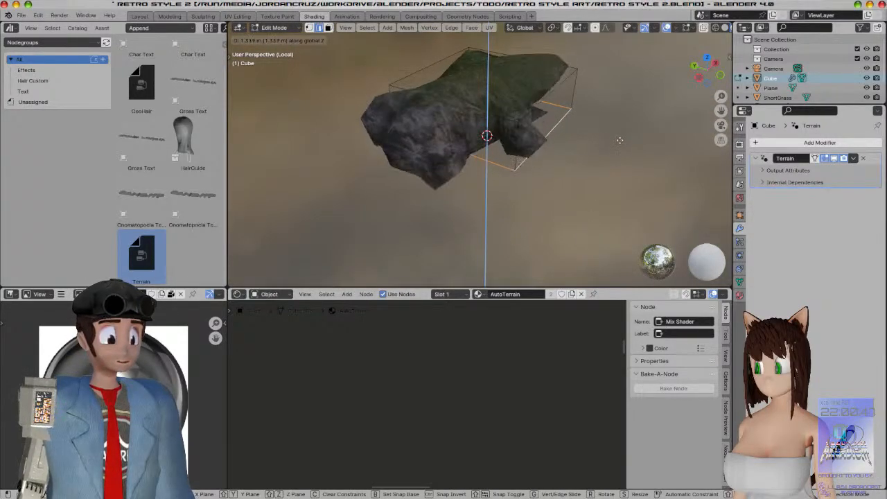
pyautogui.click(620, 137)
# Select all of the cube's mesh geometry and return to Object Mode
pyautogui.moveTo(535, 164); pyautogui.dragTo(507, 165, button='middle')
pyautogui.press('a')
pyautogui.press('a')
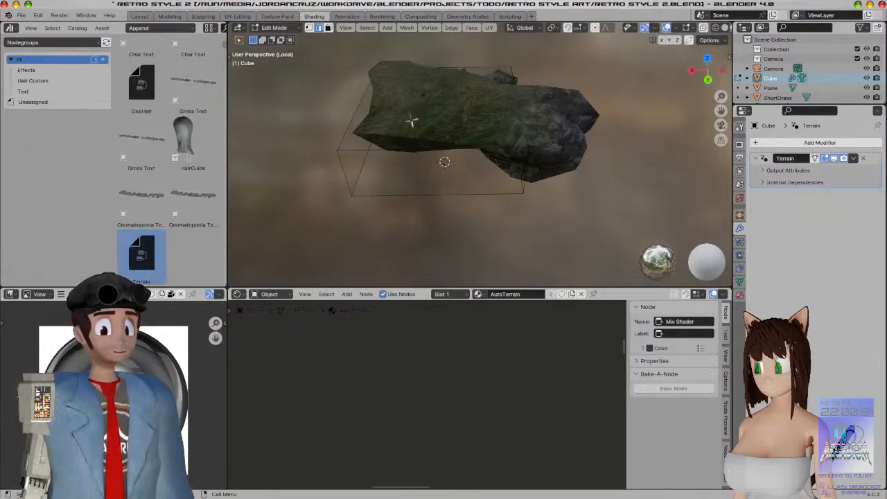
pyautogui.press('a')
pyautogui.hotkey('ctrl', 'e')
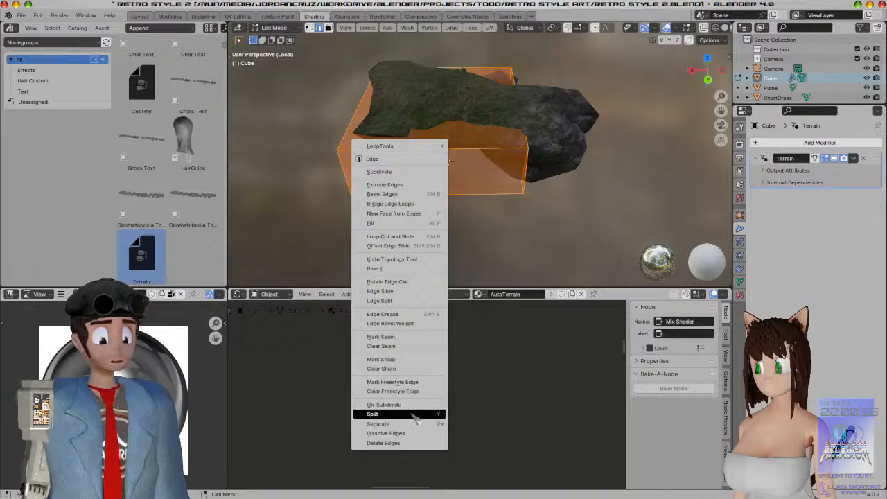
pyautogui.press('Tab')
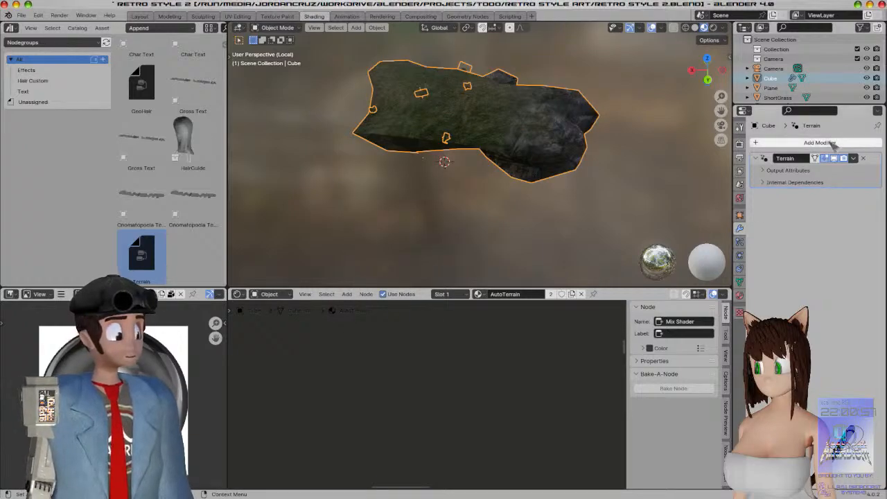
# Add a Simple Subdivision Surface modifier to the cube with 6 viewport levels and 8 render levels
pyautogui.click(814, 142)
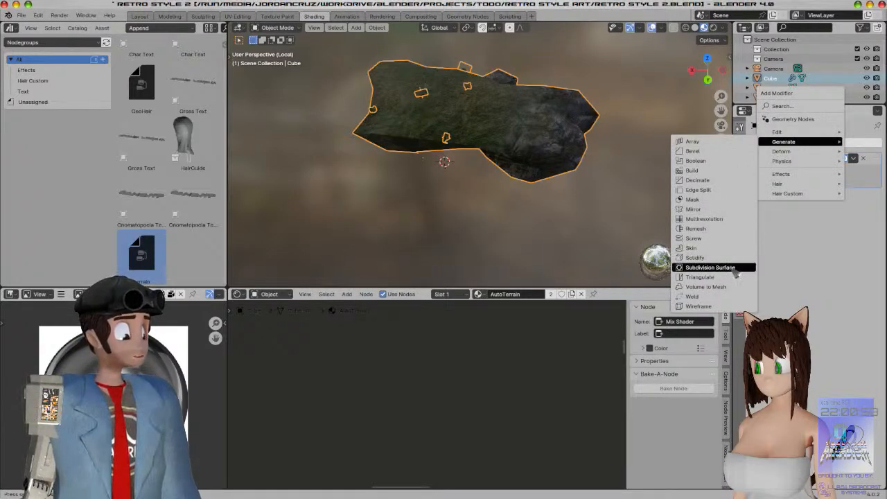
pyautogui.click(734, 267)
pyautogui.click(862, 212)
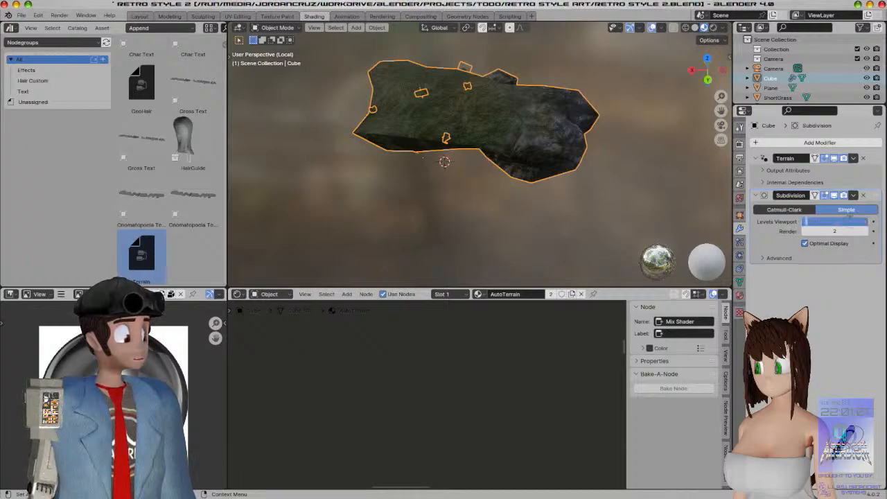
pyautogui.click(835, 221)
pyautogui.write('6')
pyautogui.press('Return')
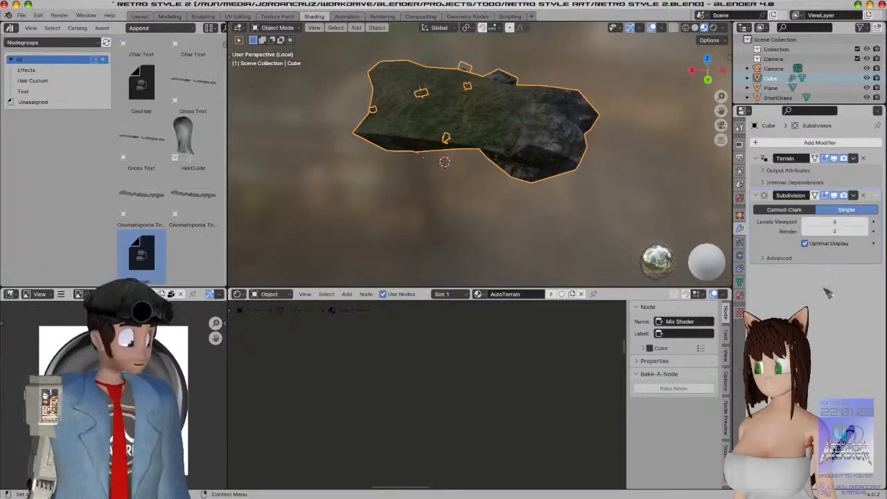
pyautogui.click(839, 231)
pyautogui.write('8')
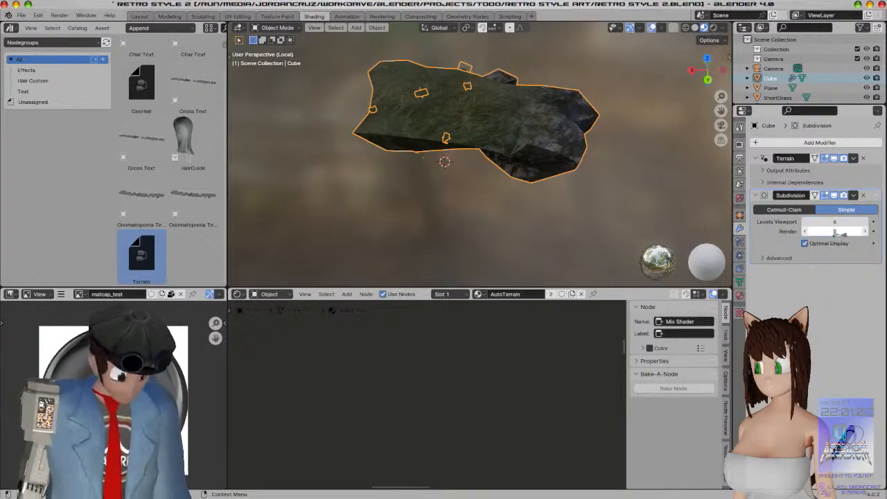
pyautogui.press('Return')
# Scale the whole cube mesh horizontally by about 2.57, keeping its height locked on Z
pyautogui.scroll(-5, 492, 212)
pyautogui.press('Tab')
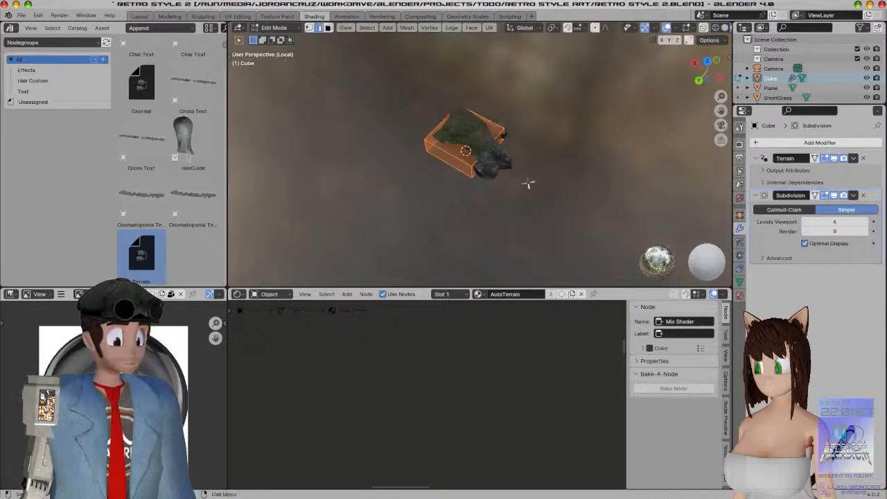
pyautogui.press('s')
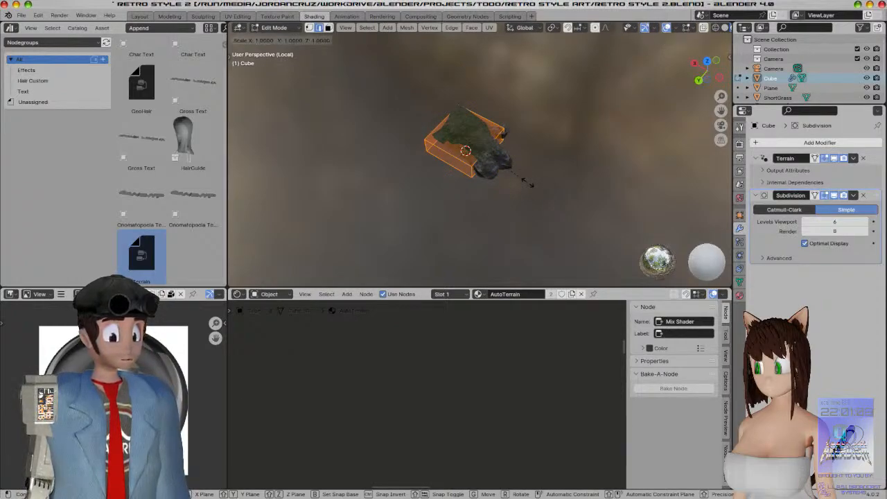
pyautogui.hotkey('shift', 'z')
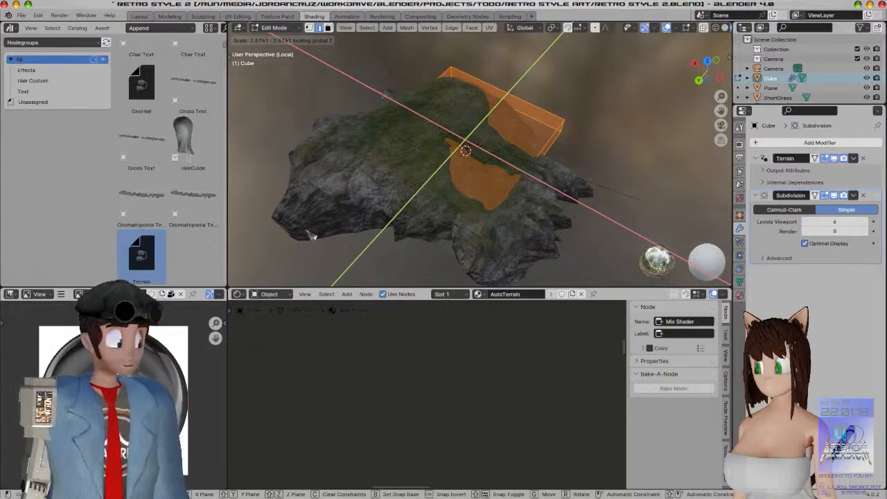
pyautogui.click(305, 230)
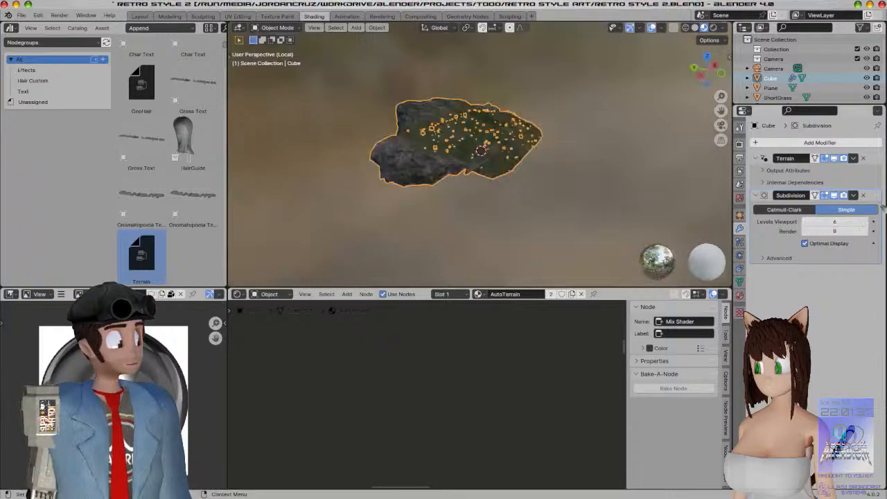
# Set the Subdivision viewport and render levels to 3 and move the modifier above Terrain in the stack
pyautogui.moveTo(875, 195); pyautogui.dragTo(879, 188)
pyautogui.click(823, 221)
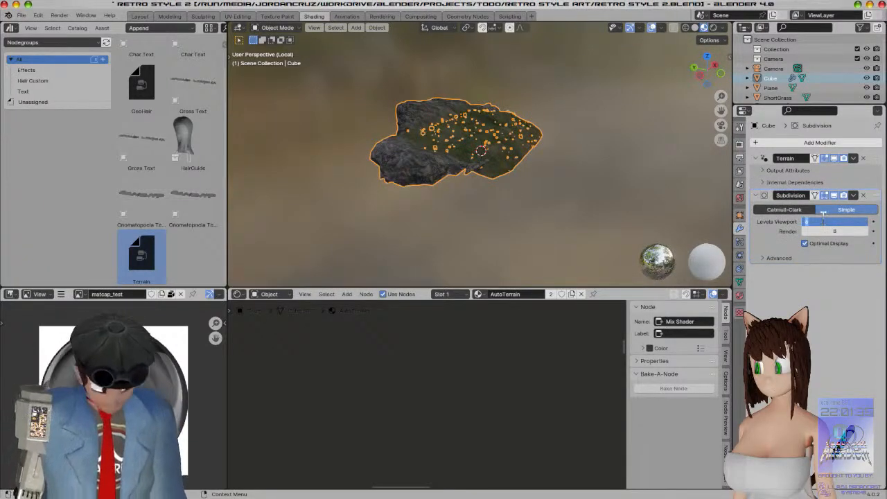
pyautogui.click(834, 231)
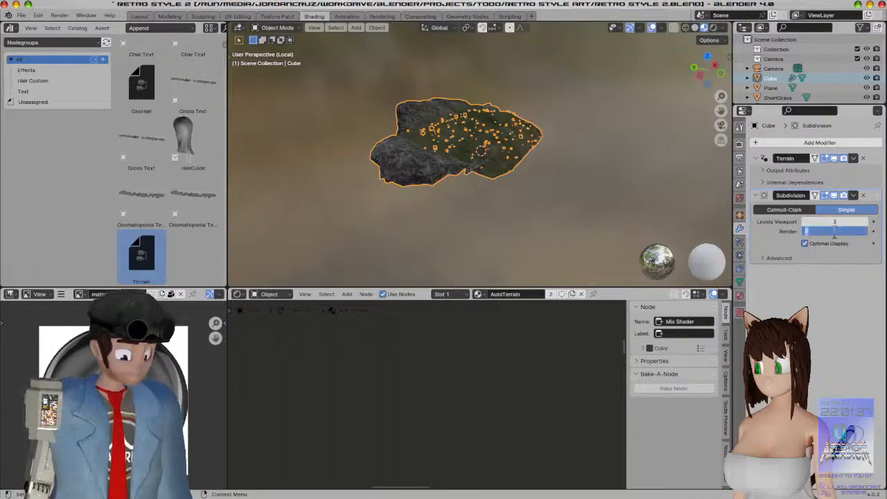
pyautogui.press('Return')
pyautogui.moveTo(875, 195); pyautogui.dragTo(880, 142)
# Add a Displace modifier to the cube and place it between the Subdivision and Terrain modifiers
pyautogui.scroll(5, 559, 164)
pyautogui.moveTo(563, 192)
pyautogui.mouseDown(button='middle')
pyautogui.moveTo(583, 186)
pyautogui.moveTo(573, 188)
pyautogui.mouseUp(button='middle')
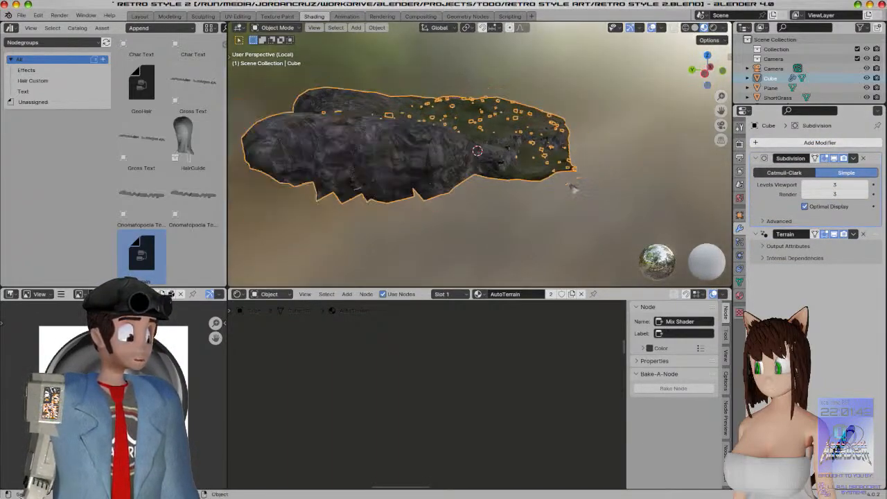
pyautogui.click(829, 142)
pyautogui.moveTo(829, 147)
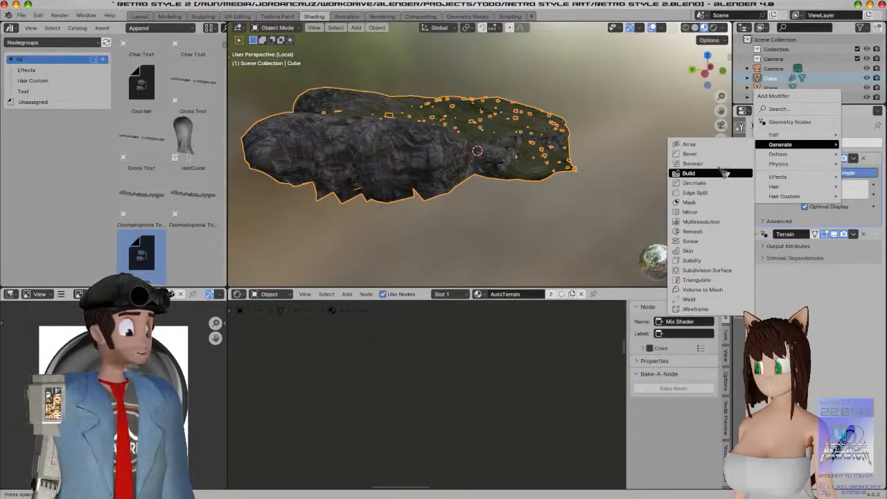
pyautogui.moveTo(779, 154)
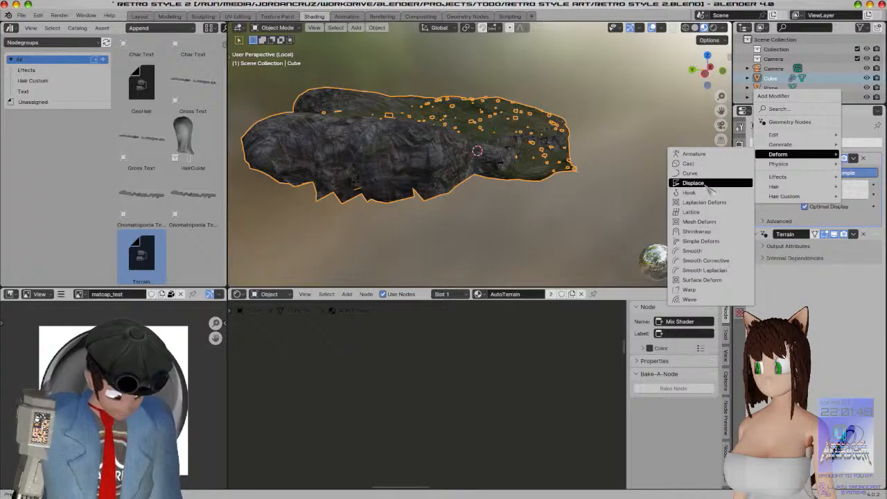
pyautogui.click(709, 183)
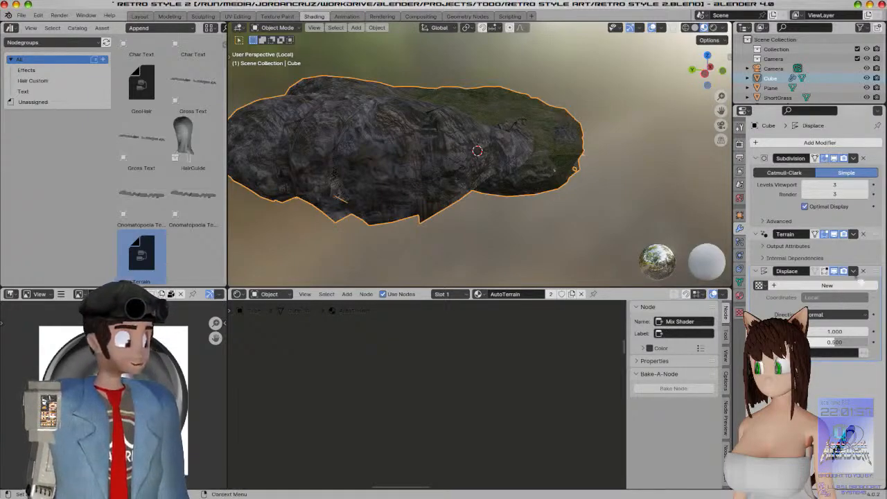
pyautogui.moveTo(874, 272); pyautogui.dragTo(879, 218)
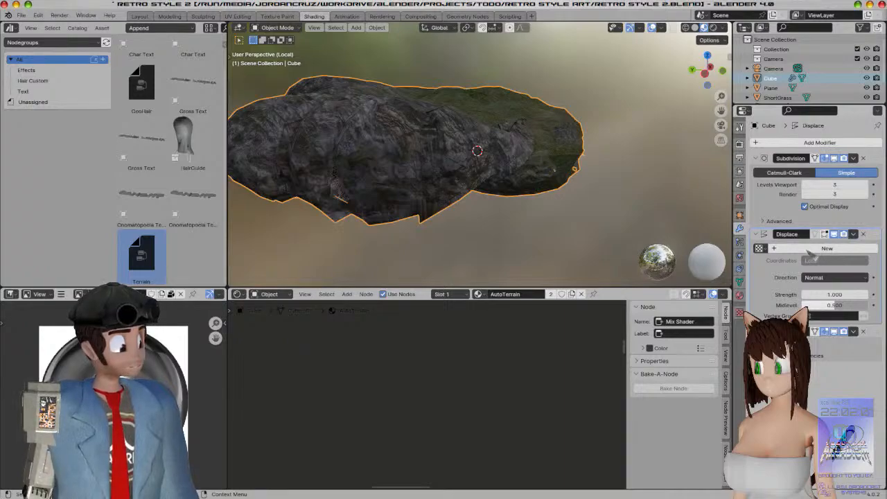
pyautogui.click(802, 251)
pyautogui.click(761, 248)
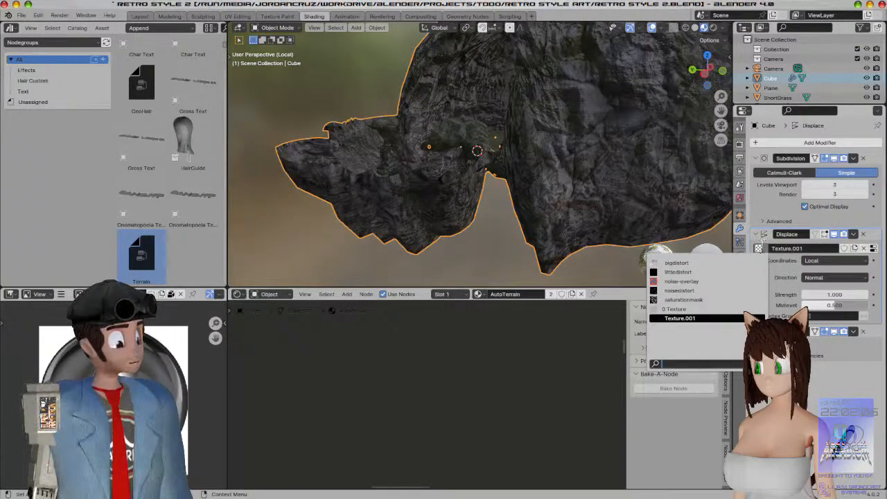
pyautogui.click(760, 244)
pyautogui.click(863, 249)
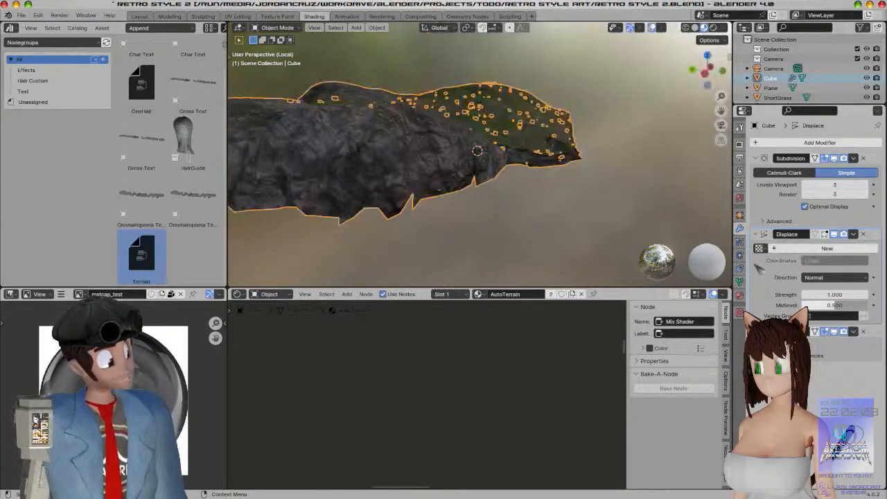
# Assign the existing texture named Texture to the Displace modifier and check the terrain's shape from several angles
pyautogui.click(759, 248)
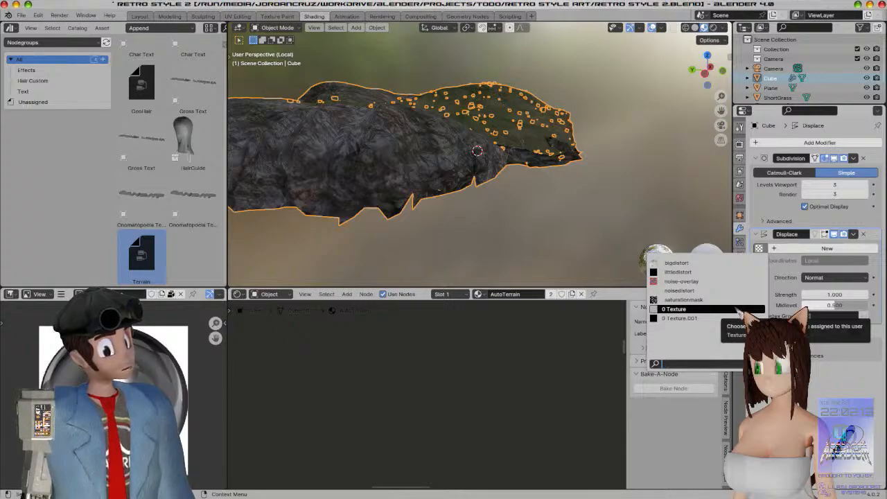
pyautogui.click(737, 310)
pyautogui.scroll(-7, 537, 209)
pyautogui.moveTo(537, 209); pyautogui.dragTo(393, 220, button='middle')
pyautogui.scroll(5, 388, 206)
pyautogui.scroll(-2, 384, 222)
pyautogui.scroll(-3, 383, 223)
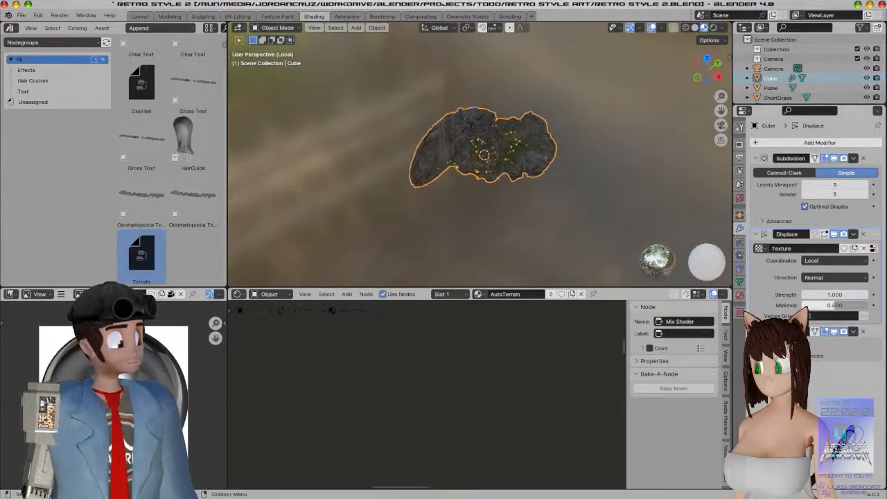
# Turn off the Terrain modifier's viewport display and set the Subdivision viewport level to 4
pyautogui.click(833, 331)
pyautogui.scroll(8, 533, 196)
pyautogui.moveTo(533, 196); pyautogui.dragTo(565, 194, button='middle')
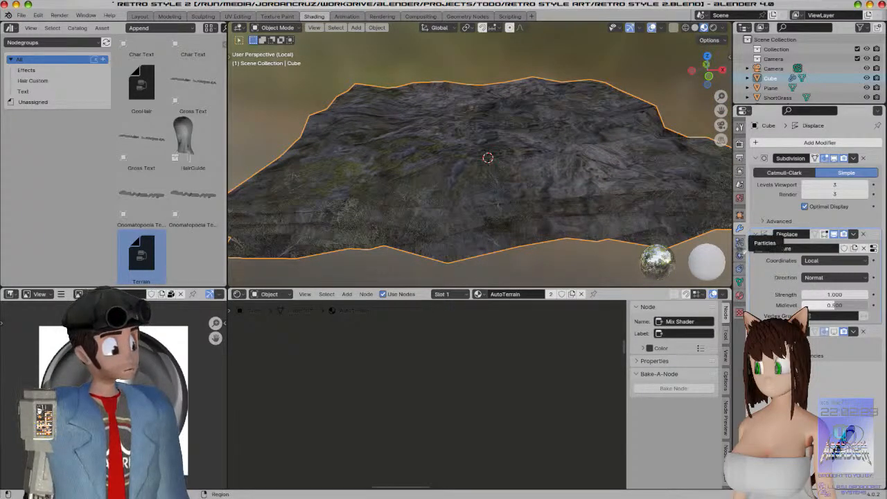
pyautogui.click(866, 186)
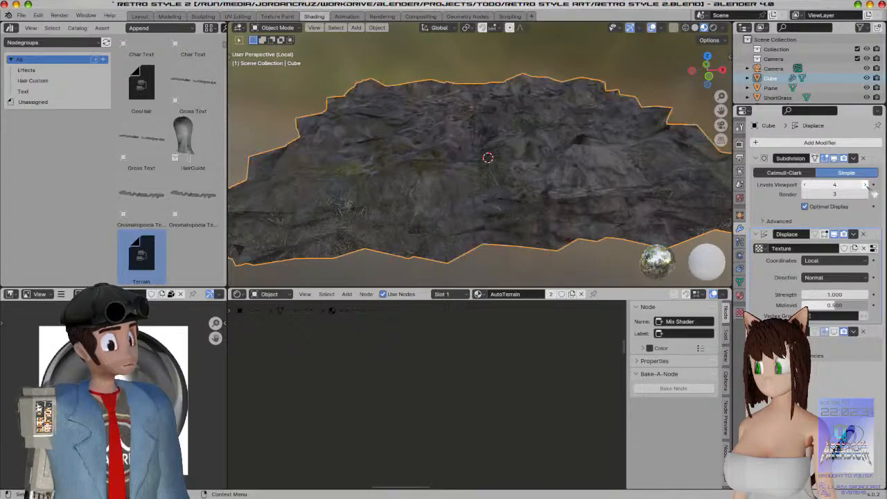
# Raise the cube's Subdivision viewport level to 6 and scale the cube up about 3.04 times
pyautogui.click(866, 185)
pyautogui.click(865, 185)
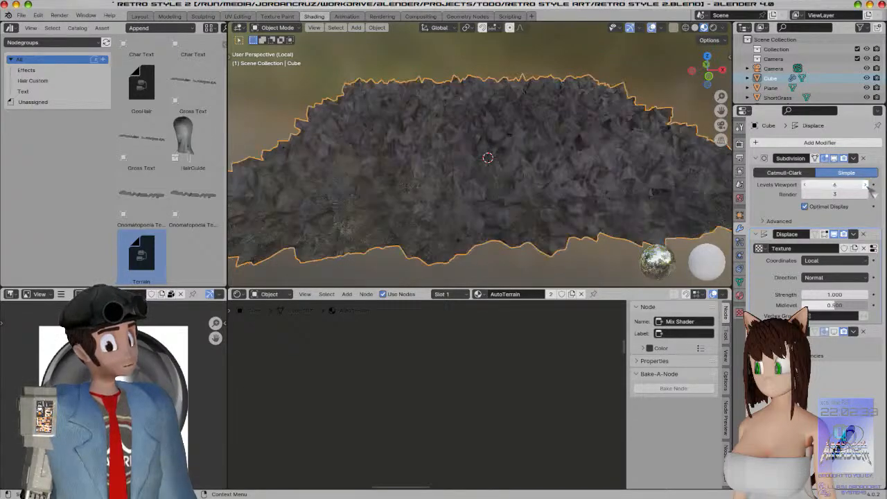
pyautogui.scroll(-5, 539, 196)
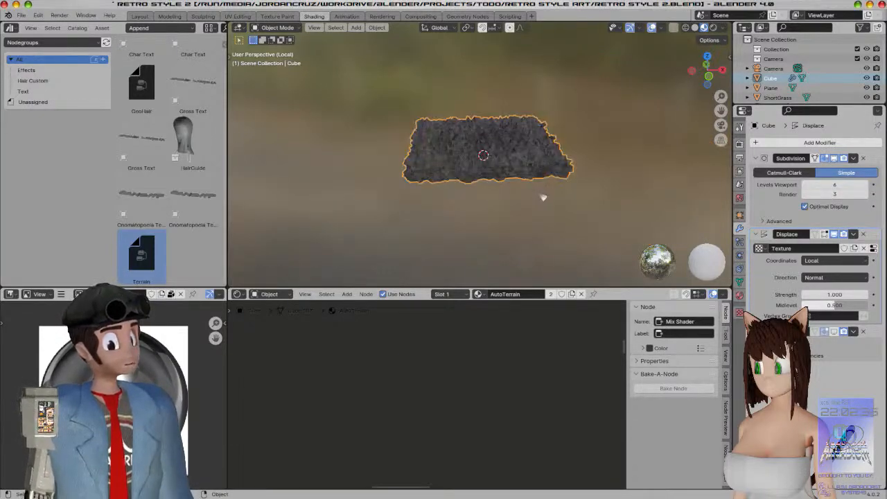
pyautogui.press('s')
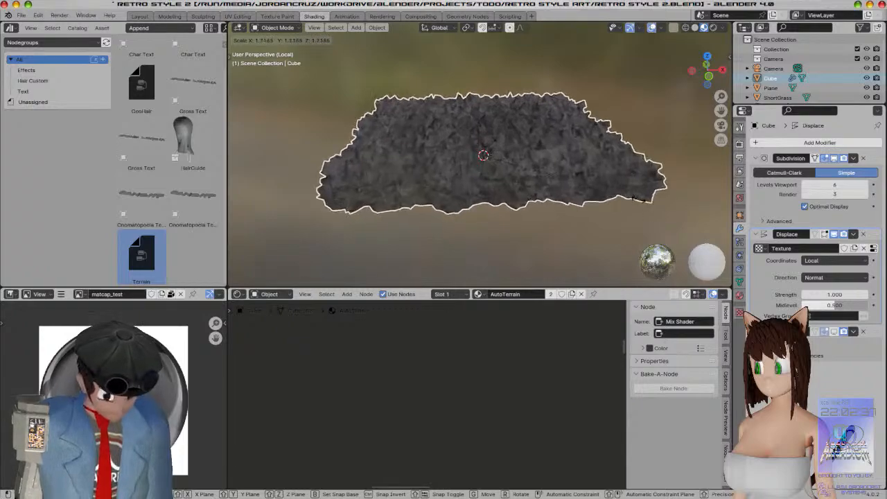
pyautogui.click(581, 217)
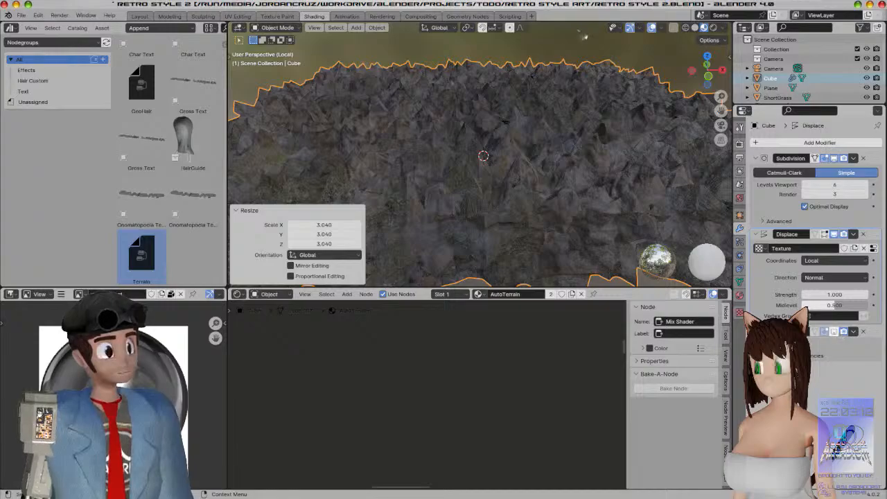
pyautogui.moveTo(584, 5); pyautogui.dragTo(341, 144)
pyautogui.moveTo(388, 169); pyautogui.dragTo(608, 149)
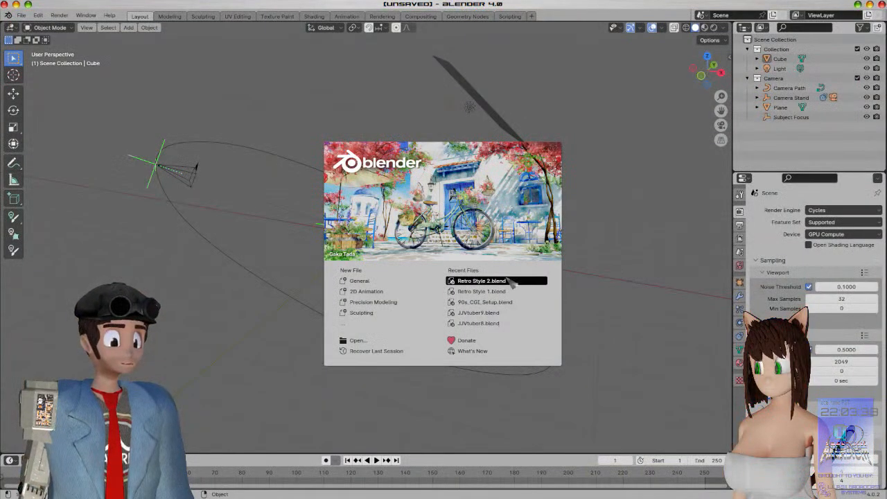
# Reopen Retro Style 2.blend and delete the cylinder, sphere, cone and Rogue Ren 2.0 text from the scene
pyautogui.click(513, 282)
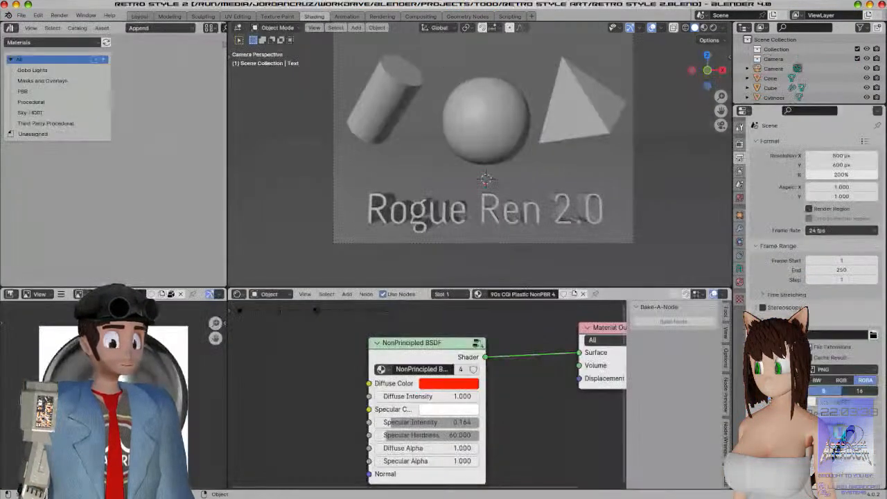
pyautogui.click(363, 107)
pyautogui.press('x')
pyautogui.click(364, 109)
pyautogui.click(496, 119)
pyautogui.press('x')
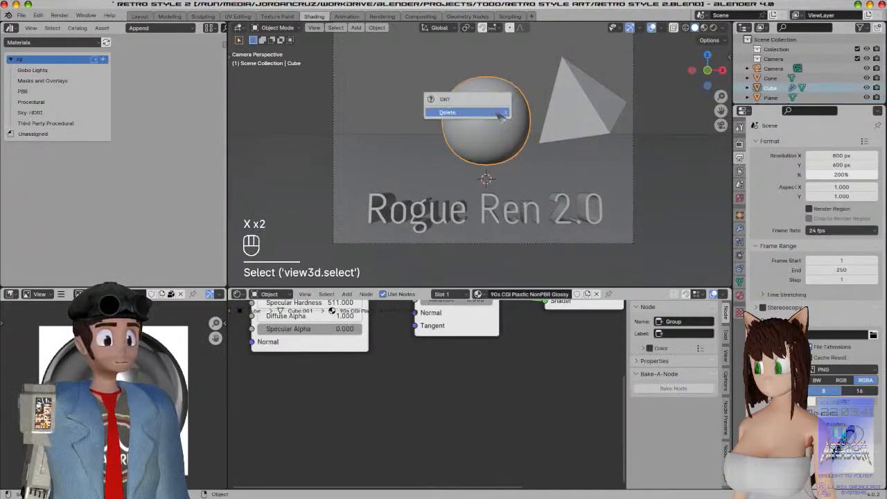
pyautogui.click(471, 111)
pyautogui.click(575, 119)
pyautogui.press('x')
pyautogui.click(576, 113)
pyautogui.click(532, 208)
pyautogui.press('x')
pyautogui.click(534, 205)
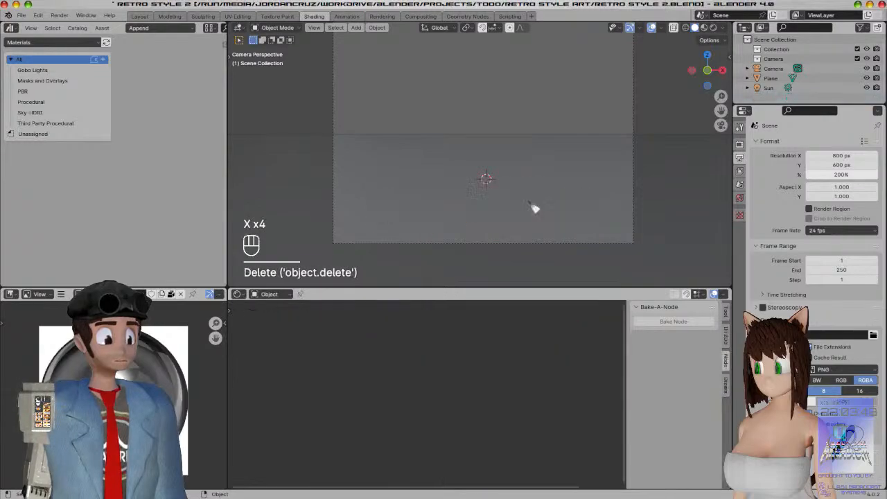
# Assign the 90s CGI Plastic NonPBR Glossy material to the floor plane and show the viewport in Material Preview
pyautogui.click(558, 225)
pyautogui.click(478, 295)
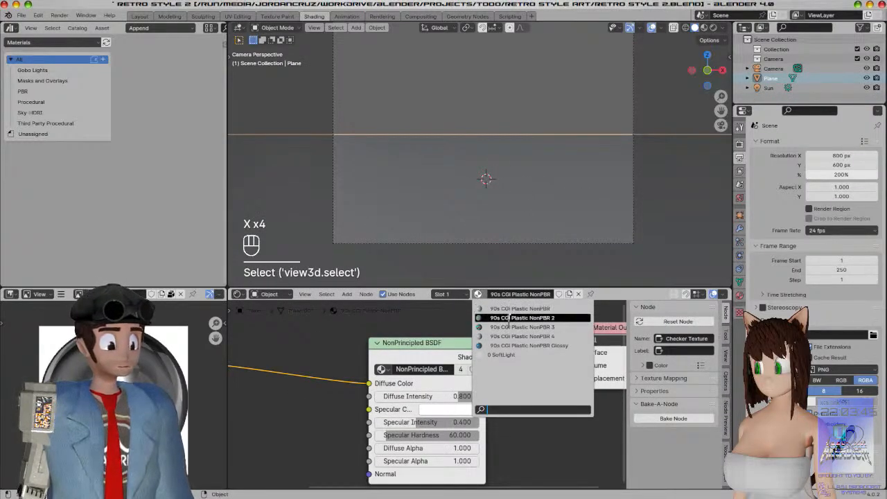
pyautogui.click(525, 345)
pyautogui.press('z')
pyautogui.click(530, 213)
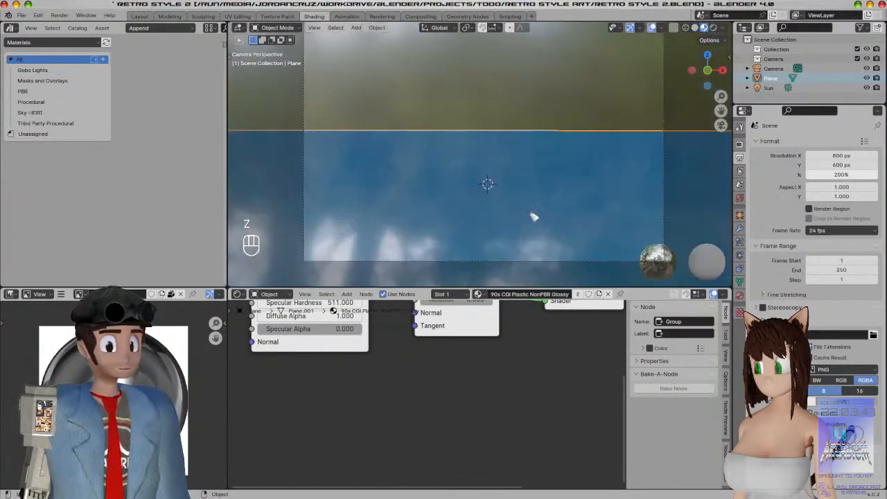
# Add a new plane mesh to the scene
pyautogui.hotkey('shift', 'a')
pyautogui.moveTo(512, 221)
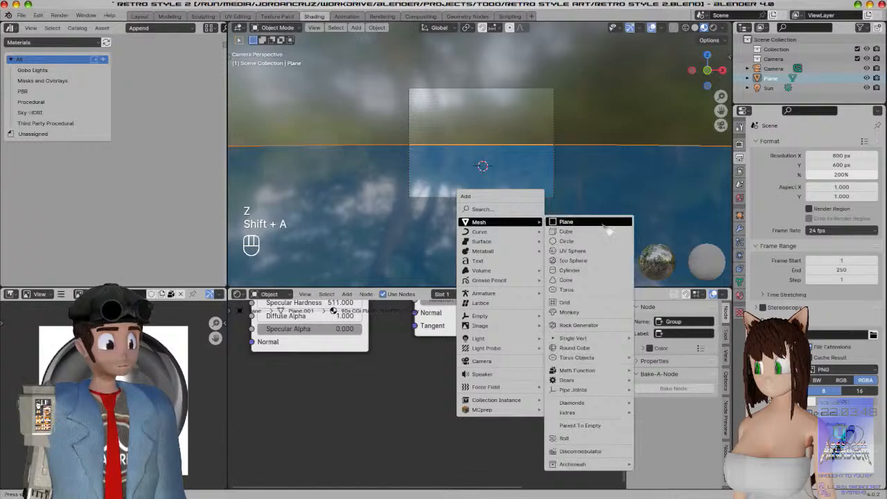
pyautogui.click(558, 221)
# Subdivide the new plane's entire mesh repeatedly with one cut each time until it forms a very dense grid
pyautogui.press('Tab')
pyautogui.press('a')
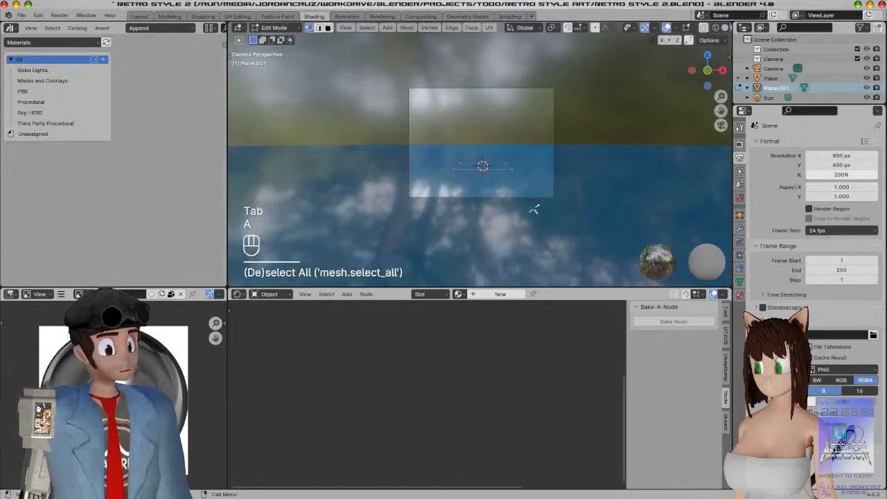
pyautogui.rightClick(471, 154)
pyautogui.click(447, 164)
pyautogui.rightClick(447, 167)
pyautogui.click(447, 166)
pyautogui.rightClick(464, 169)
pyautogui.click(466, 168)
pyautogui.rightClick(465, 168)
pyautogui.click(459, 167)
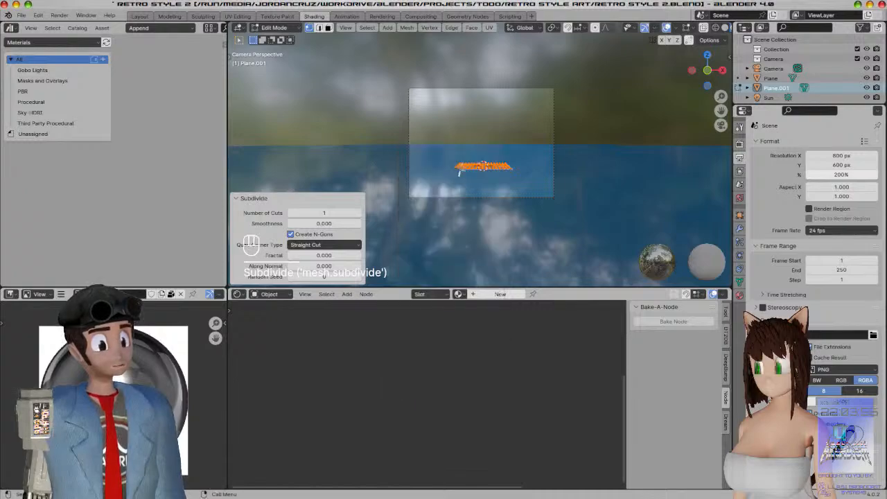
pyautogui.scroll(6, 471, 170)
pyautogui.rightClick(498, 212)
pyautogui.click(491, 212)
pyautogui.rightClick(523, 209)
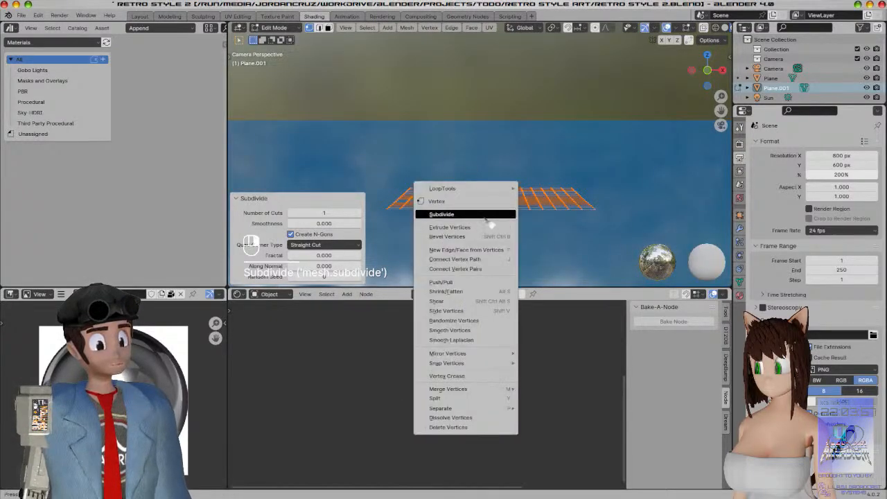
pyautogui.click(497, 209)
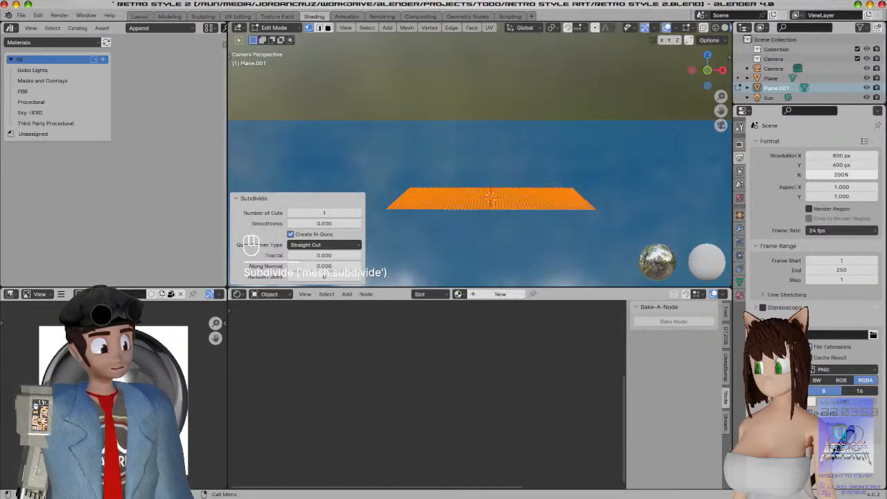
pyautogui.rightClick(508, 208)
pyautogui.click(523, 207)
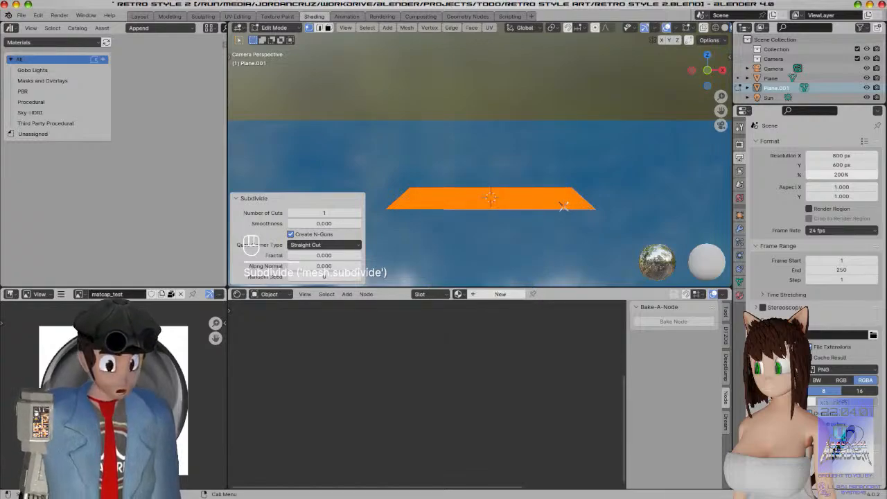
# Scale up the subdivided plane as a whole object and lower it about 0.35 m along Z
pyautogui.press('Tab')
pyautogui.press('s')
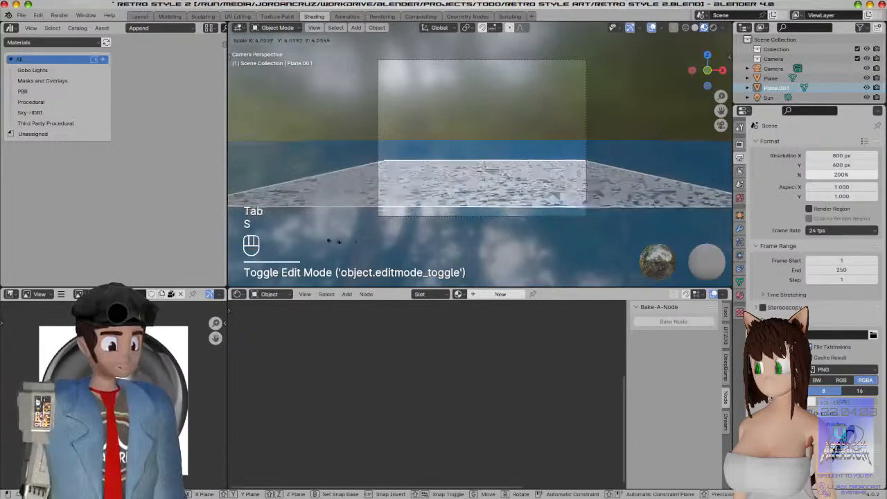
pyautogui.click(336, 241)
pyautogui.press('g')
pyautogui.press('z')
pyautogui.click(562, 237)
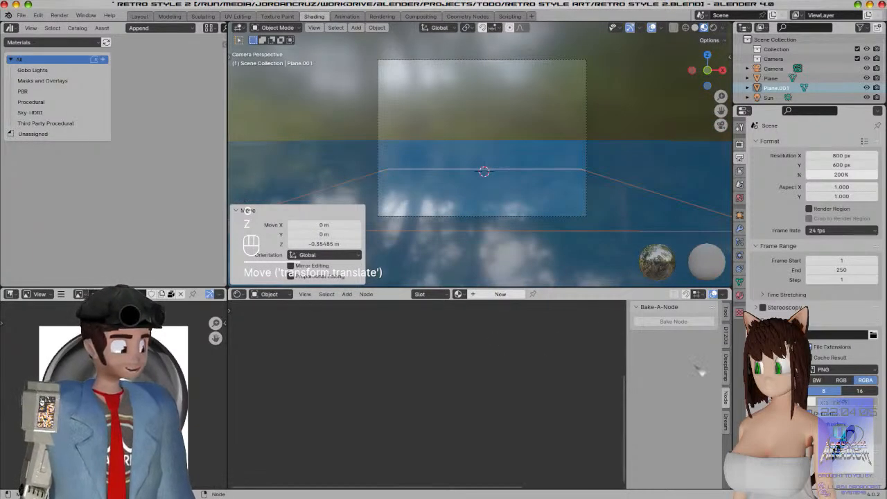
# Add a Displace modifier to the subdivided plane
pyautogui.click(739, 228)
pyautogui.click(790, 142)
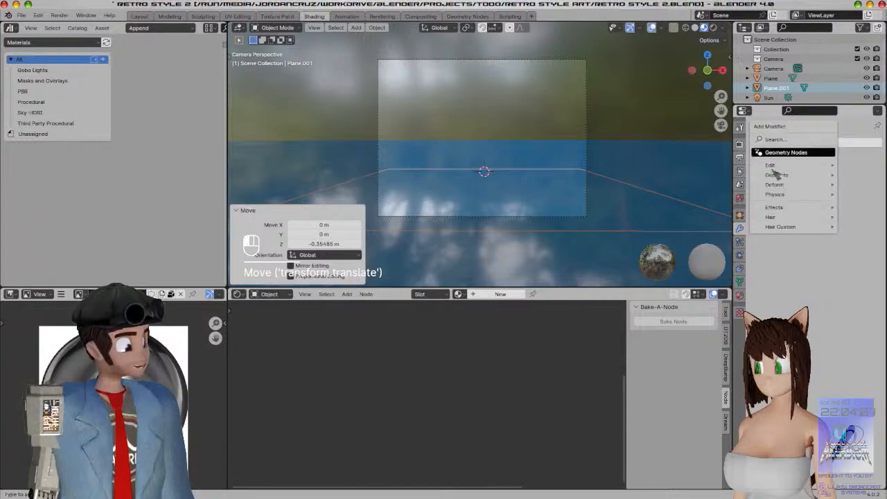
pyautogui.moveTo(778, 176)
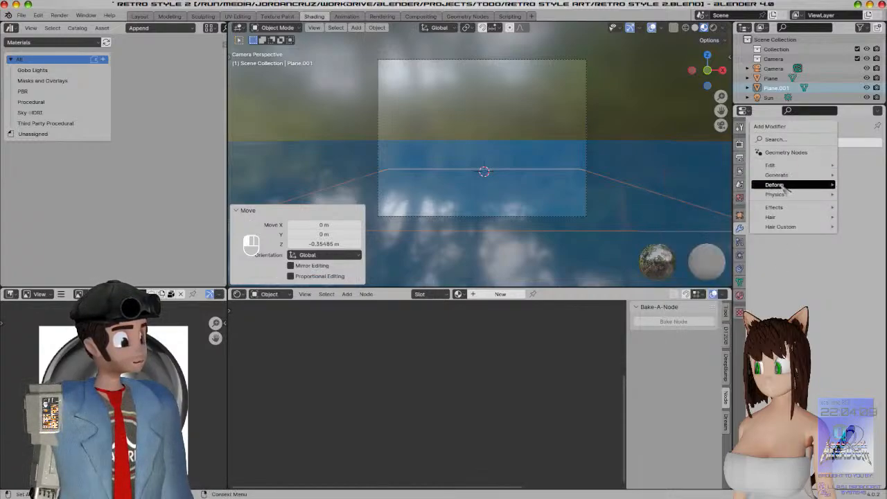
pyautogui.click(715, 216)
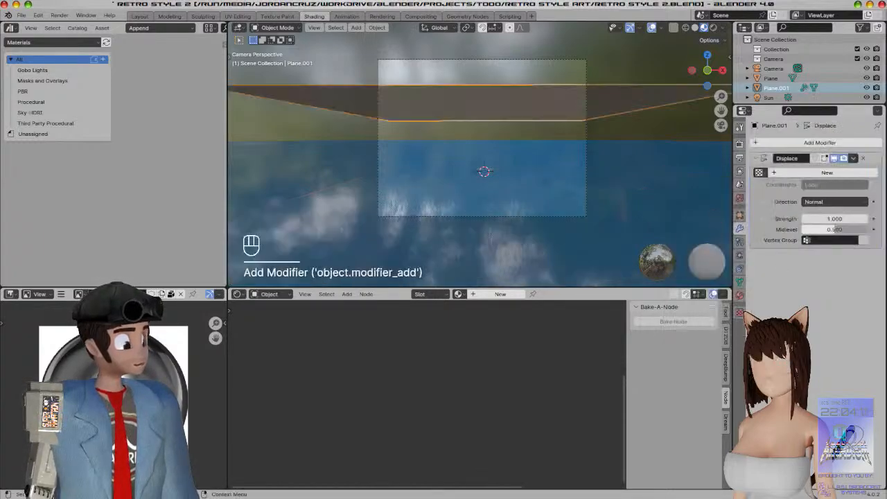
# Create a new texture for the Displace modifier and set its type to Clouds
pyautogui.click(836, 173)
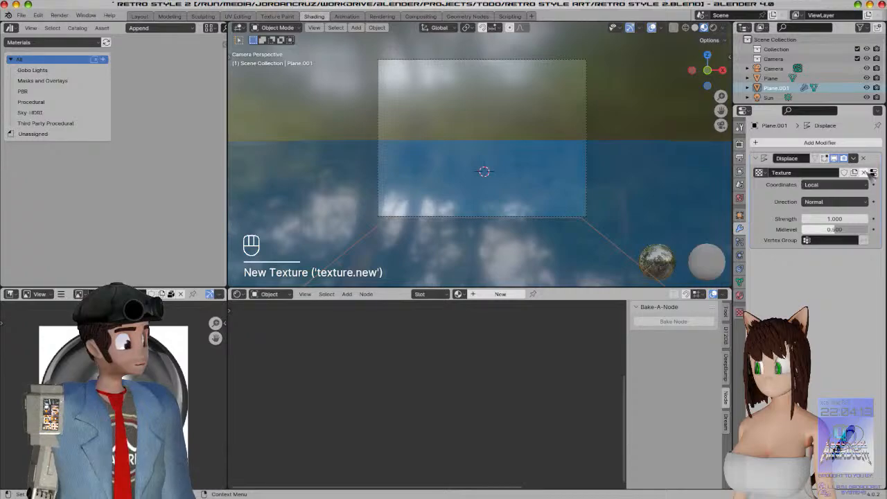
pyautogui.click(873, 173)
pyautogui.click(805, 172)
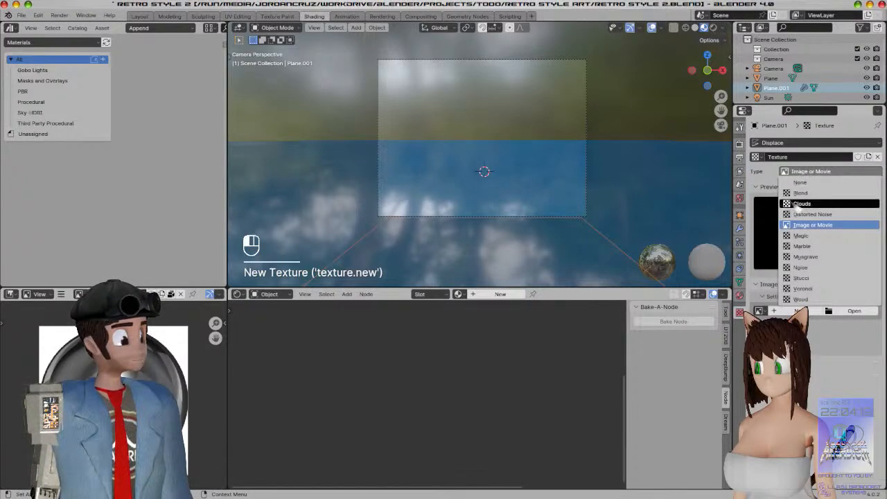
pyautogui.click(802, 204)
pyautogui.scroll(3, 592, 202)
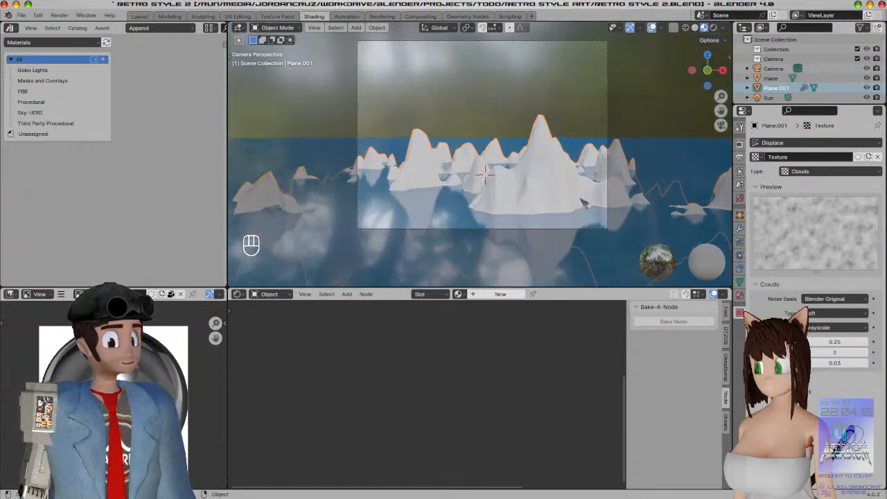
# Subdivide the displaced plane's entire mesh one more time and return to Object Mode
pyautogui.press('a')
pyautogui.press('a')
pyautogui.click(525, 200)
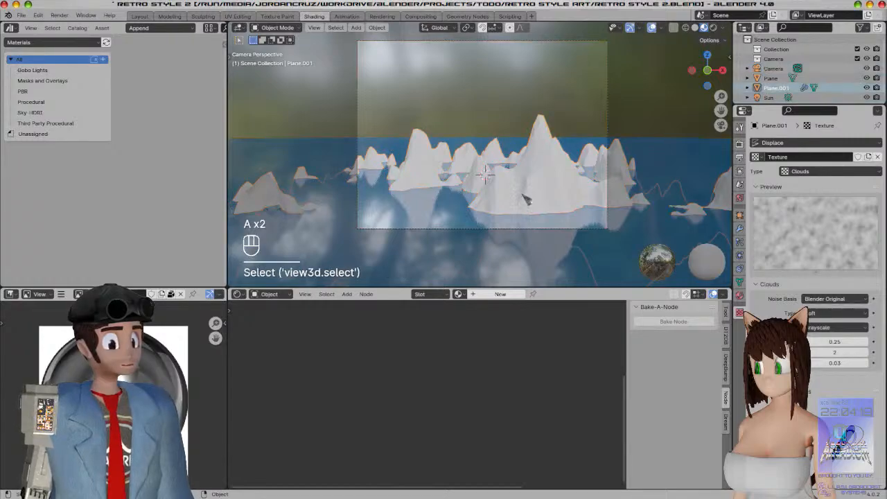
pyautogui.click(739, 228)
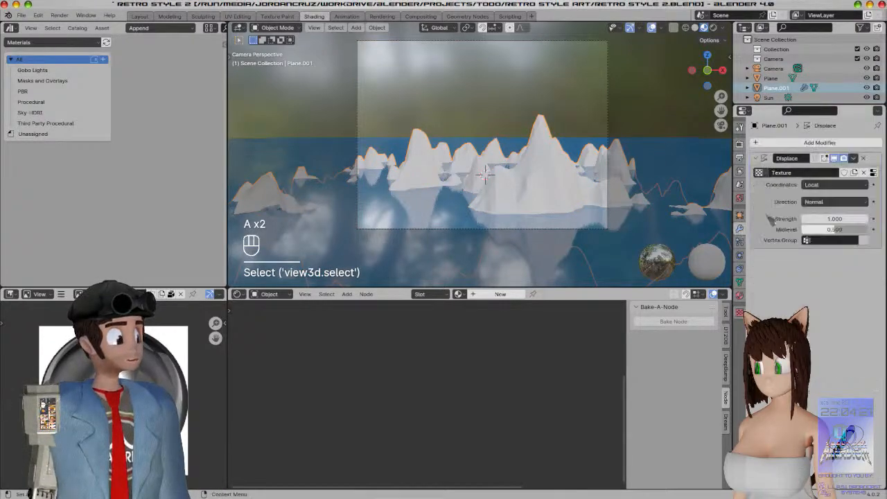
pyautogui.press('Tab')
pyautogui.press('a')
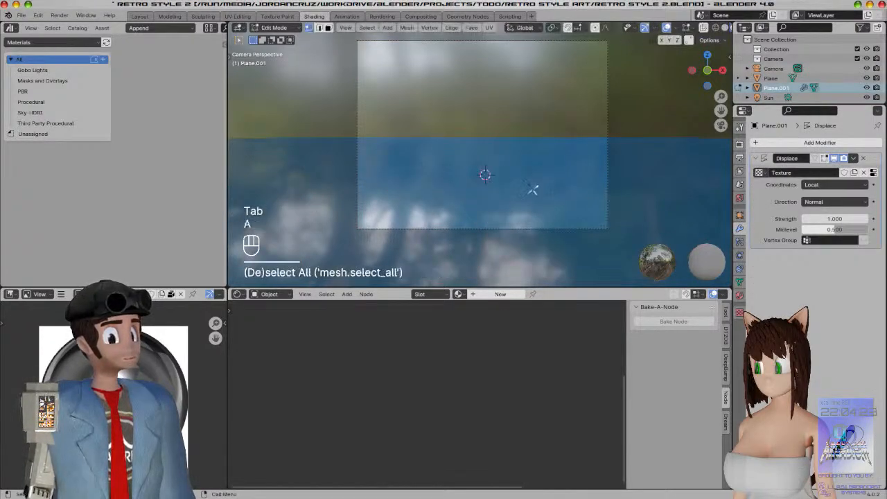
pyautogui.rightClick(532, 189)
pyautogui.click(521, 202)
pyautogui.press('Tab')
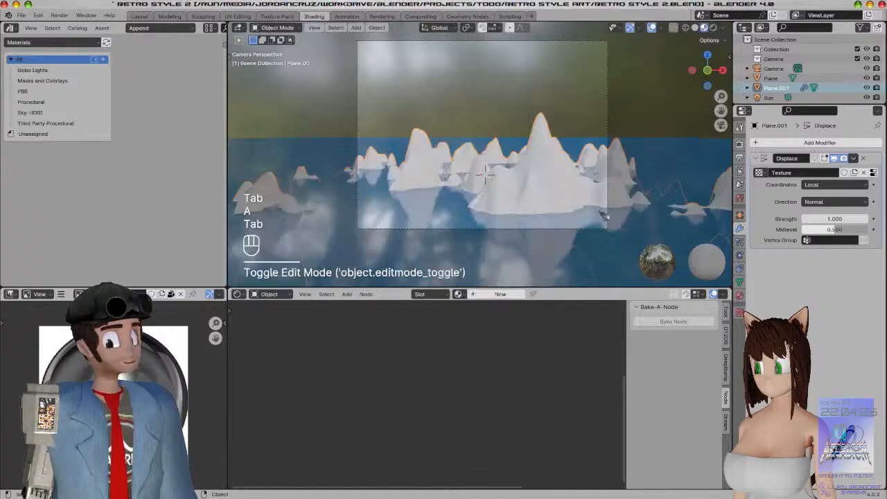
# Apply Shade Smooth to the displaced mountain plane and save the file
pyautogui.press('a')
pyautogui.press('a')
pyautogui.rightClick(524, 184)
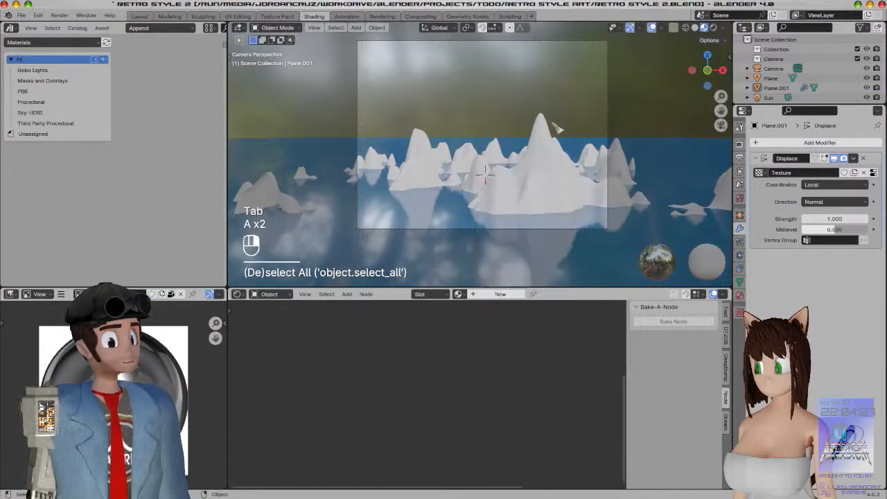
pyautogui.click(551, 139)
pyautogui.rightClick(551, 139)
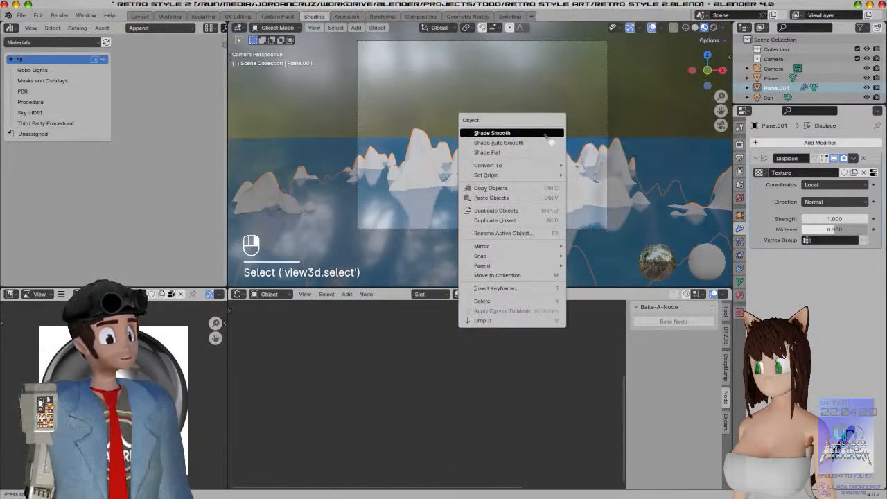
pyautogui.click(546, 136)
pyautogui.scroll(3, 539, 212)
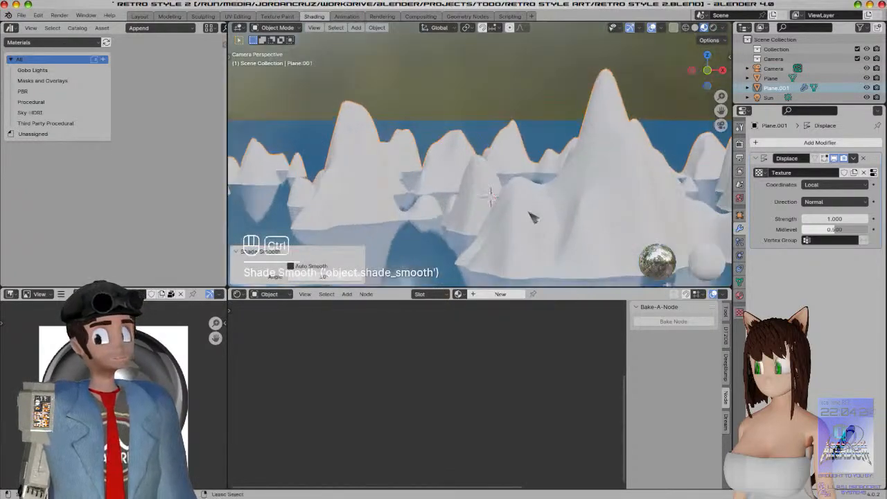
pyautogui.hotkey('ctrl', 's')
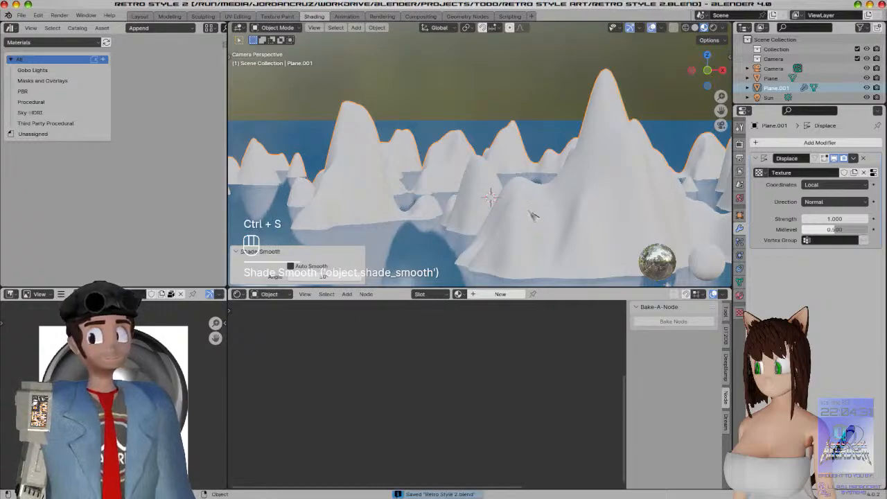
# Add a 2 m cube and move it about 2.28 m up and -0.75 m along X, above the mountains
pyautogui.scroll(-4, 532, 217)
pyautogui.hotkey('shift', 'a')
pyautogui.moveTo(318, 128)
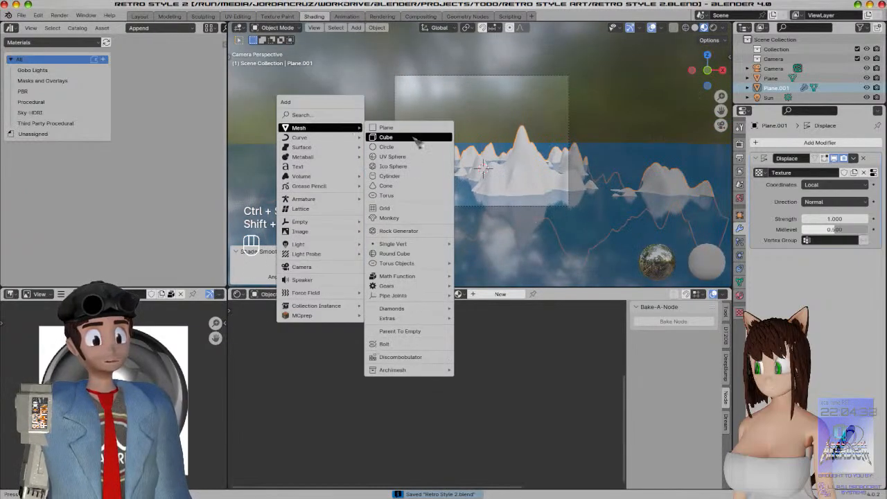
pyautogui.click(417, 137)
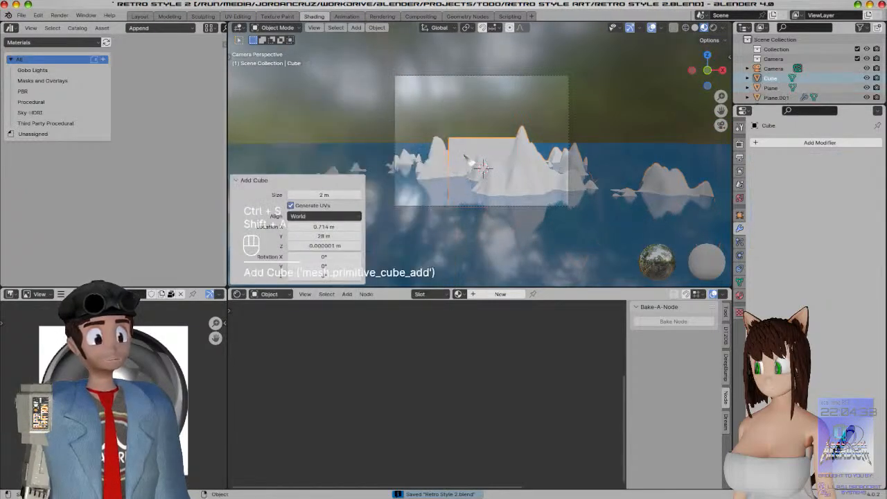
pyautogui.press('g')
pyautogui.click(402, 64)
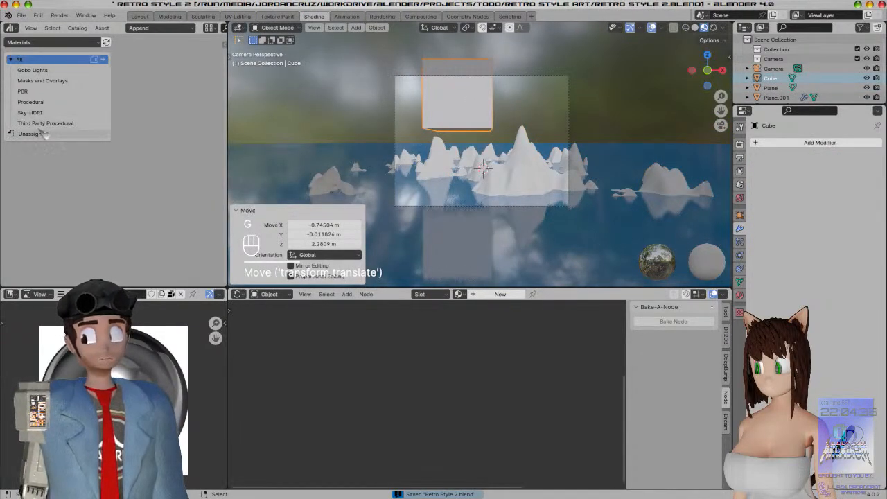
# Switch the asset library to Nodegroups and apply the Terrain node group to the floating cube
pyautogui.click(31, 42)
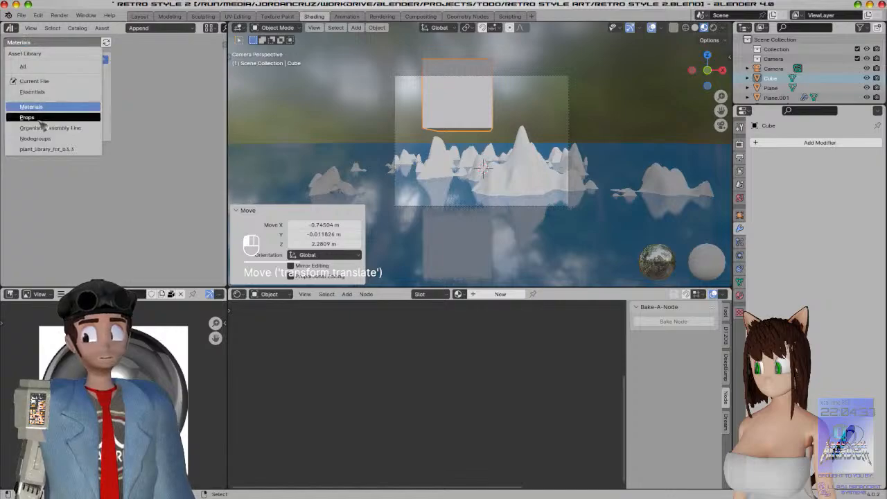
pyautogui.click(51, 139)
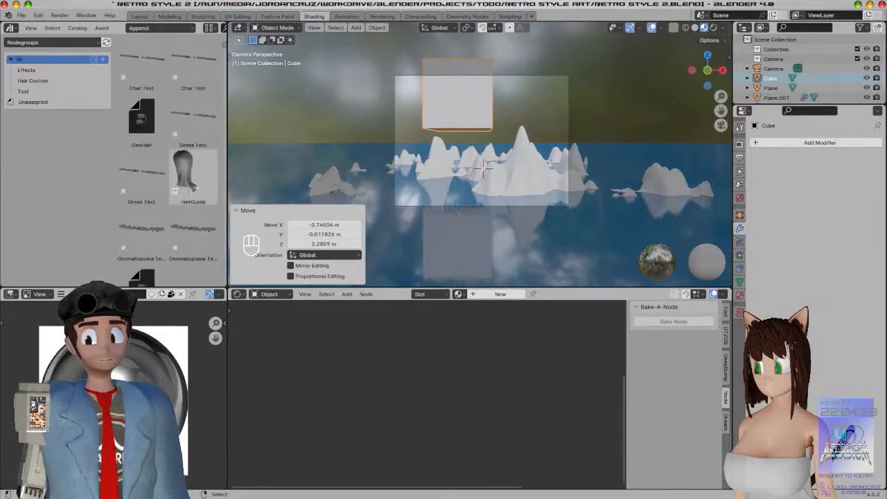
pyautogui.moveTo(141, 253); pyautogui.dragTo(489, 97)
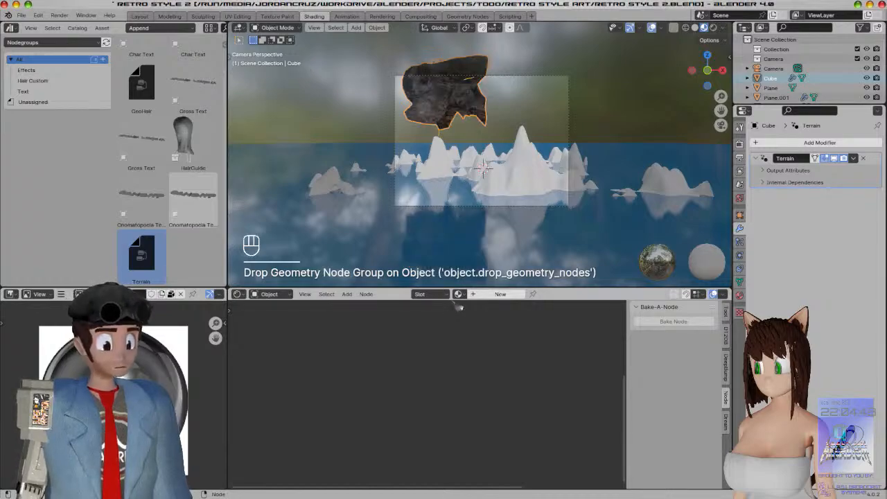
# Assign the existing AutoTerrain material to the displaced mountain plane
pyautogui.click(485, 196)
pyautogui.click(457, 294)
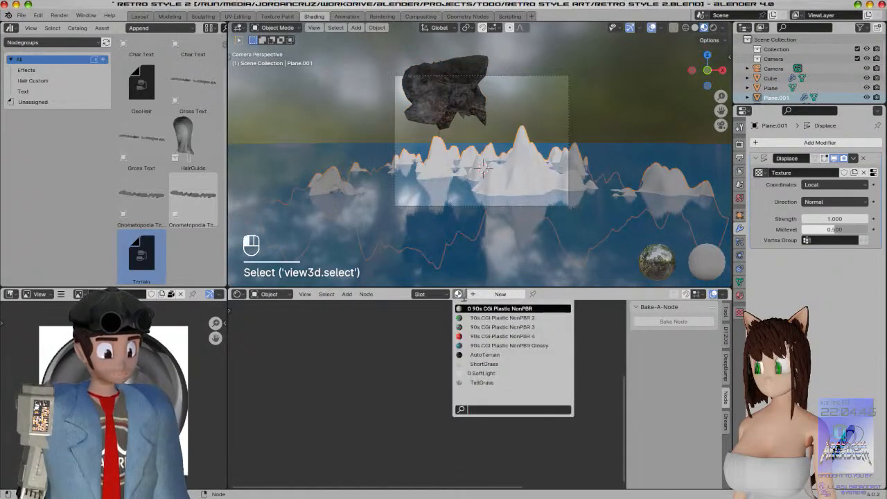
pyautogui.click(512, 354)
pyautogui.scroll(3, 570, 212)
pyautogui.scroll(6, 568, 209)
pyautogui.keyDown('shift'); pyautogui.moveTo(571, 211); pyautogui.dragTo(336, 137, button='middle'); pyautogui.keyUp('shift')
pyautogui.scroll(-5, 395, 140)
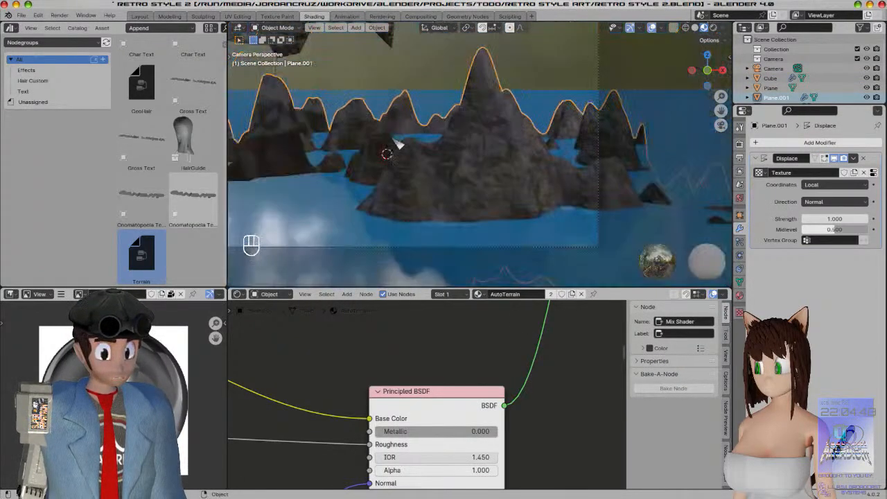
pyautogui.scroll(-3, 399, 143)
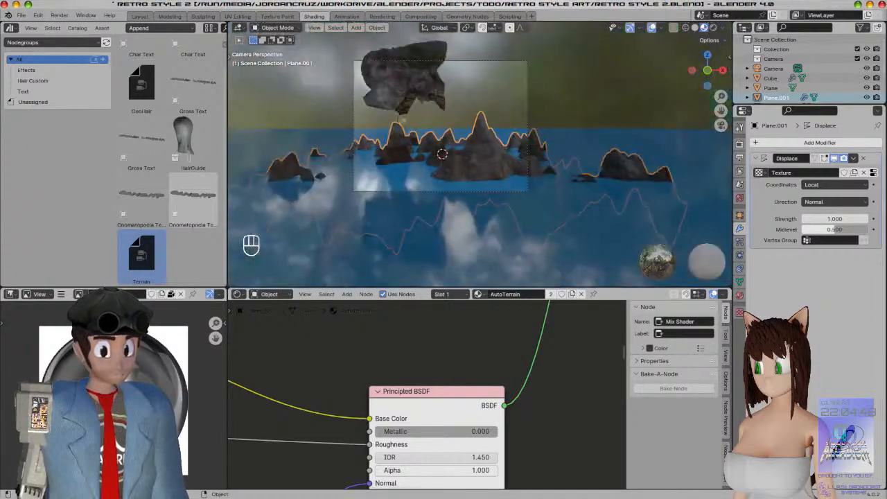
# Delete the floating terrain cube above the mountains
pyautogui.click(408, 83)
pyautogui.scroll(3, 419, 101)
pyautogui.press('x')
pyautogui.click(345, 60)
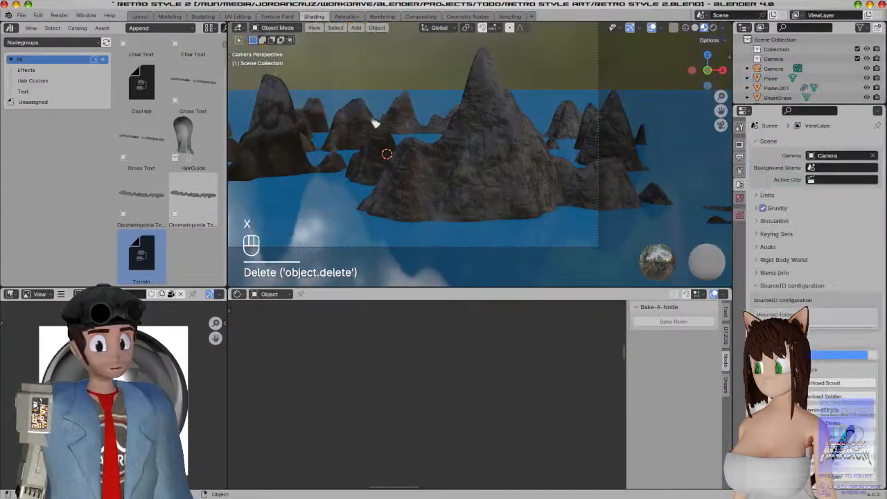
# Unwrap the mountain plane's entire mesh with Smart UV Project at the default settings and return to Object Mode
pyautogui.click(503, 162)
pyautogui.press('Tab')
pyautogui.press('a')
pyautogui.scroll(-4, 496, 165)
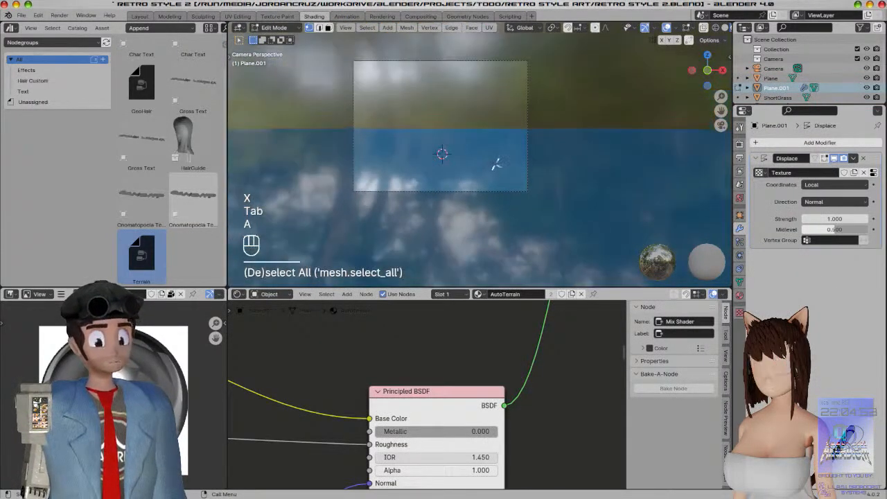
pyautogui.press('u')
pyautogui.click(481, 180)
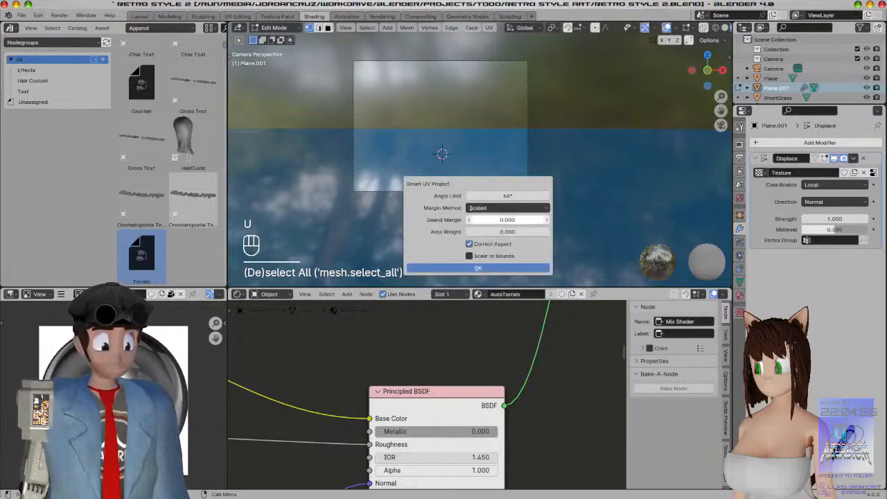
pyautogui.click(478, 271)
pyautogui.press('Tab')
pyautogui.scroll(4, 538, 194)
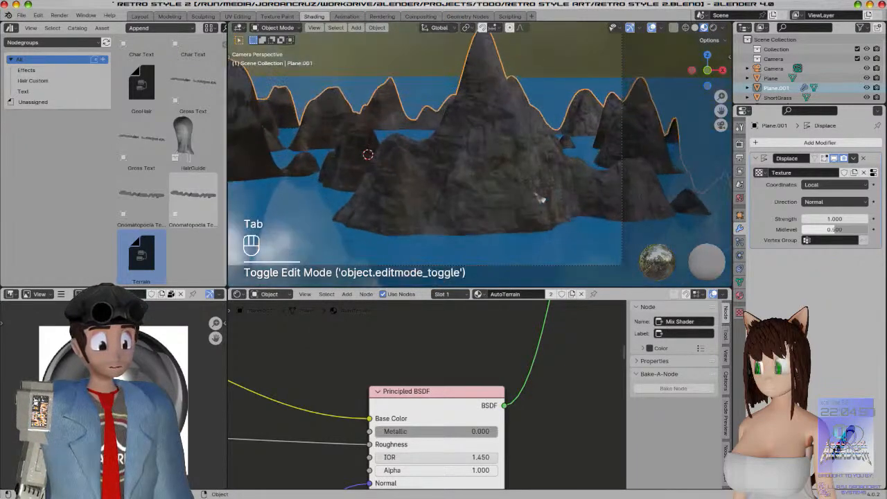
pyautogui.scroll(-2, 538, 194)
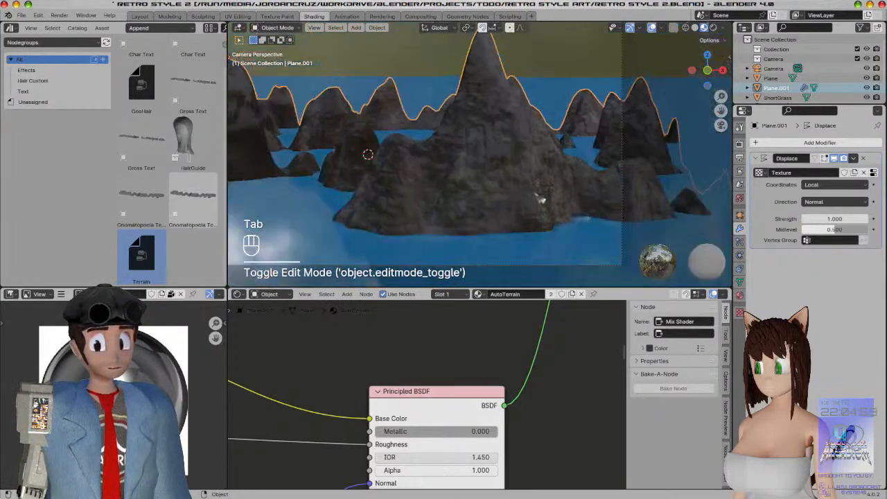
pyautogui.click(237, 16)
pyautogui.click(314, 15)
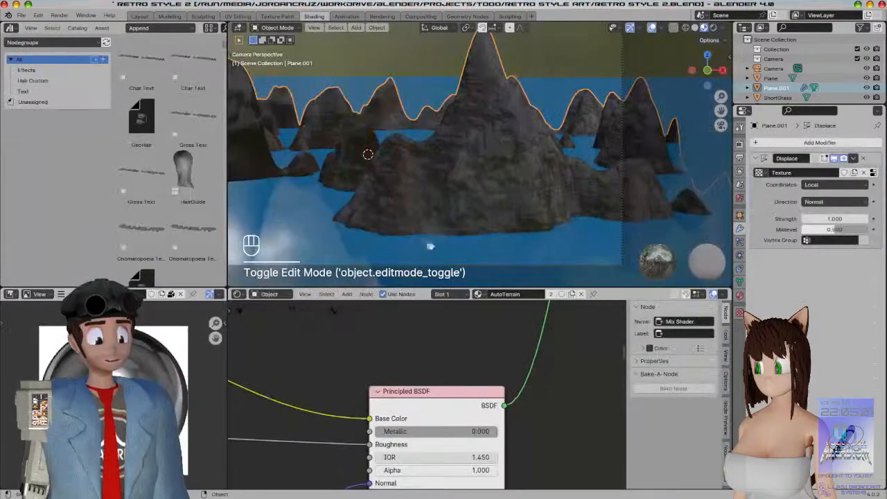
# In the AutoTerrain material, try a Mapping node scale of 5 on all axes and settle on 10
pyautogui.scroll(-5, 464, 331)
pyautogui.keyDown('shift'); pyautogui.moveTo(430, 358); pyautogui.dragTo(505, 378, button='middle'); pyautogui.keyUp('shift')
pyautogui.scroll(-6, 505, 378)
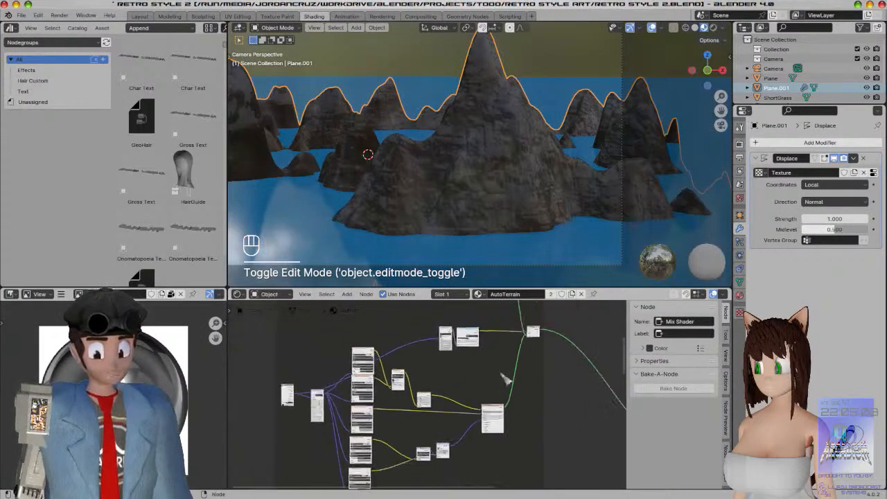
pyautogui.scroll(10, 310, 409)
pyautogui.keyDown('shift'); pyautogui.moveTo(307, 436); pyautogui.dragTo(506, 402, button='middle'); pyautogui.keyUp('shift')
pyautogui.scroll(10, 450, 408)
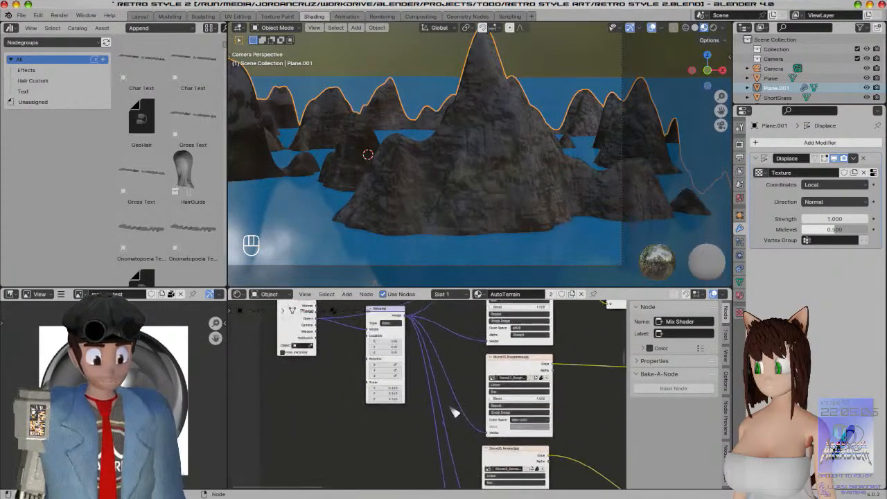
pyautogui.moveTo(386, 385); pyautogui.dragTo(385, 400)
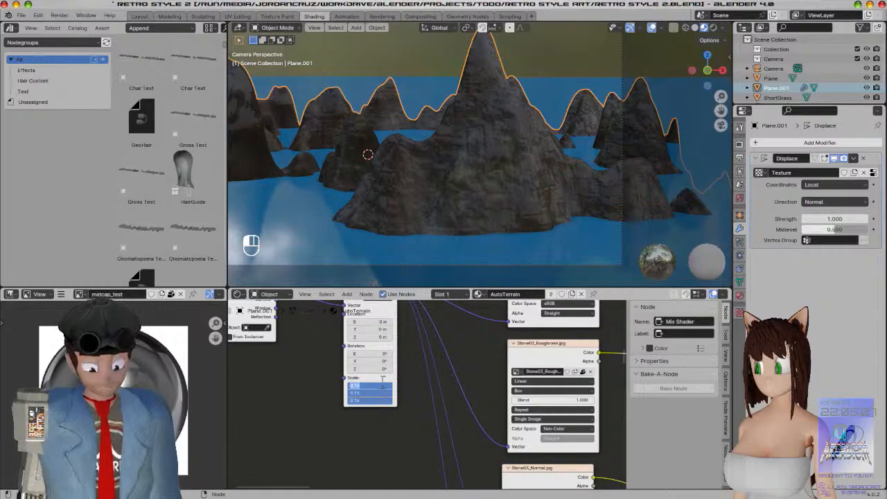
pyautogui.write('5')
pyautogui.press('Return')
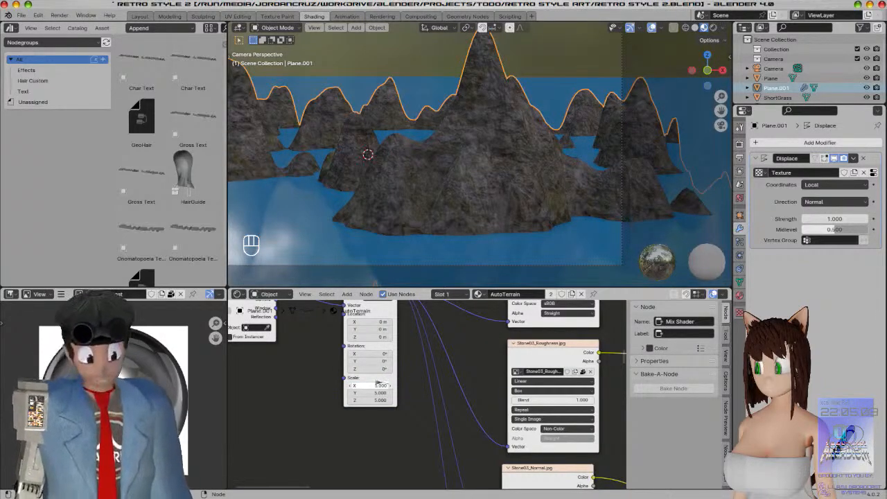
pyautogui.moveTo(383, 384); pyautogui.dragTo(378, 400)
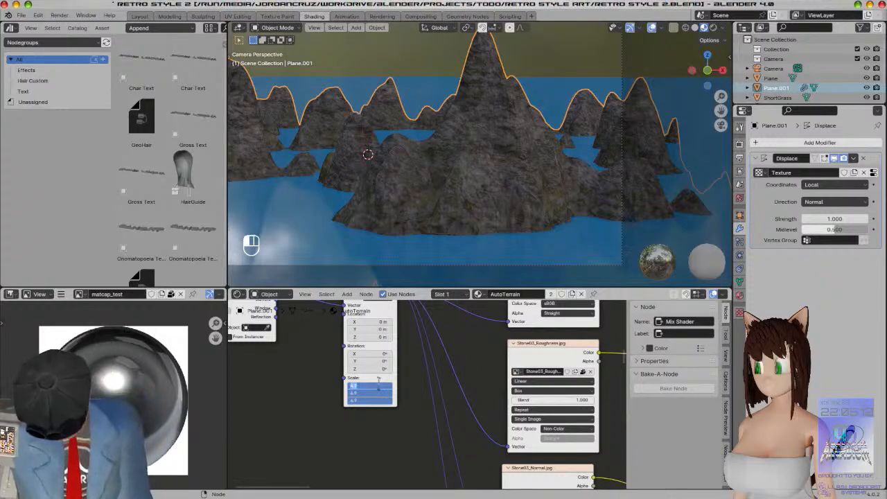
pyautogui.press('Return')
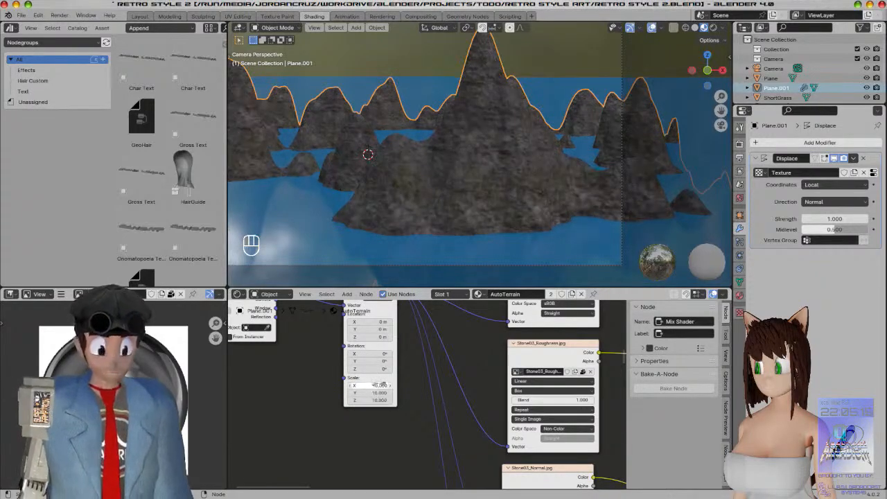
# Add a NonPrincipled BSDF group node above the Principled BSDF in the green frame
pyautogui.scroll(-1, 575, 187)
pyautogui.scroll(-6, 499, 374)
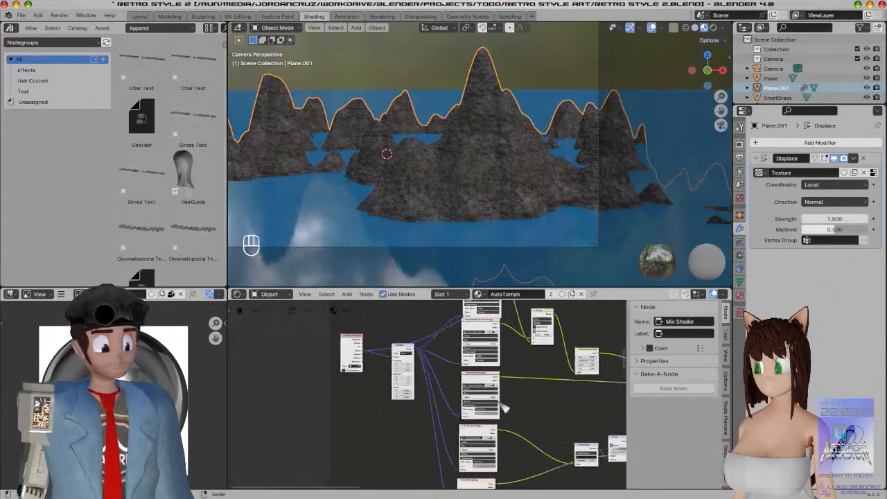
pyautogui.scroll(6, 491, 396)
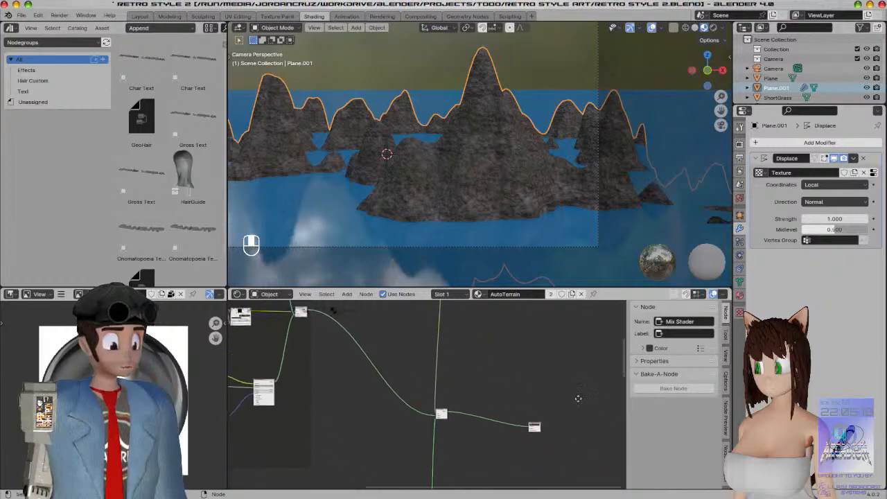
pyautogui.moveTo(261, 446); pyautogui.dragTo(334, 402, button='middle')
pyautogui.scroll(1, 513, 430)
pyautogui.scroll(4, 515, 431)
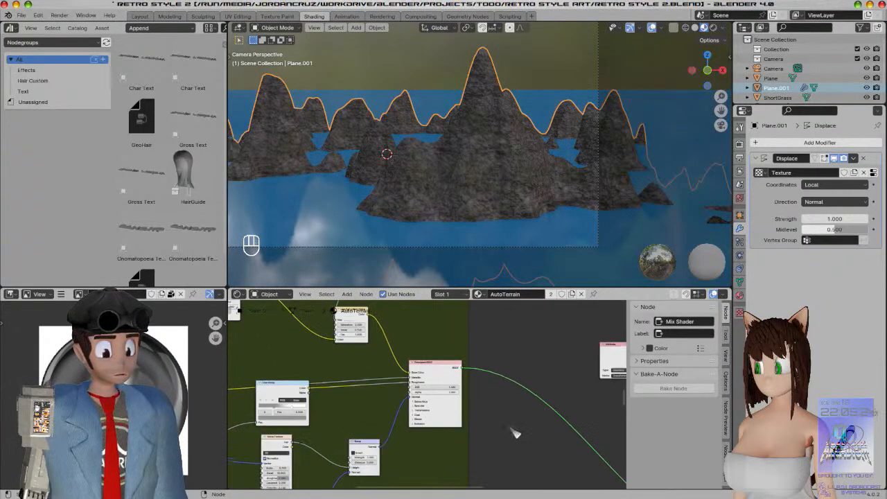
pyautogui.click(457, 366)
pyautogui.moveTo(529, 407); pyautogui.dragTo(519, 453, button='middle')
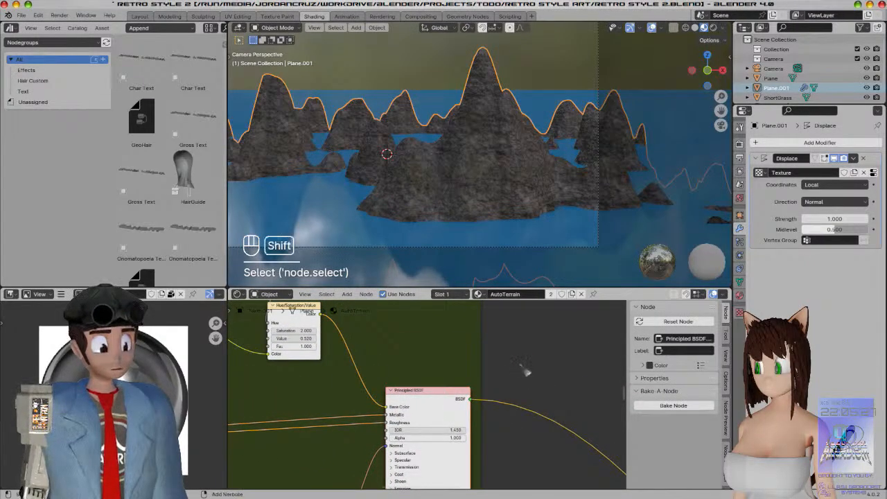
pyautogui.hotkey('shift', 'a')
pyautogui.moveTo(507, 466)
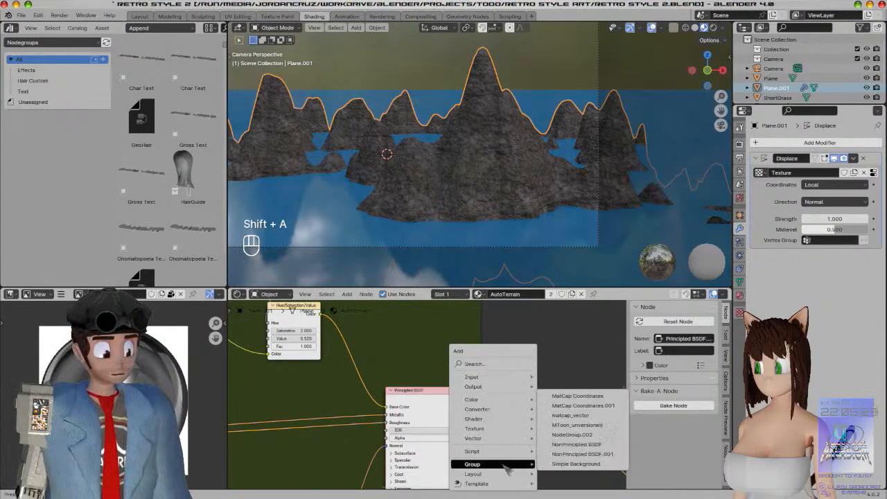
pyautogui.click(581, 444)
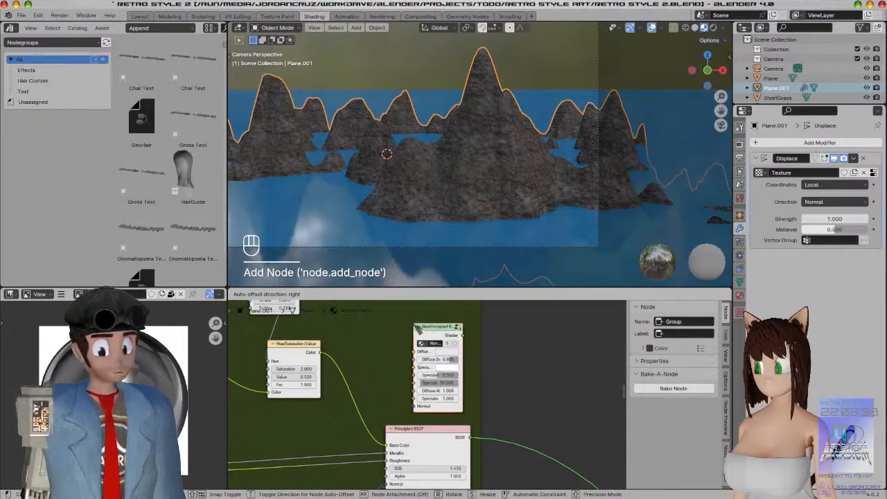
pyautogui.click(413, 324)
# Move the green frame's base colour link to the NonPrincipled node's Diffuse Color and feed its Shader output into the Mix Shader
pyautogui.moveTo(386, 446); pyautogui.dragTo(416, 355)
pyautogui.scroll(-4, 443, 343)
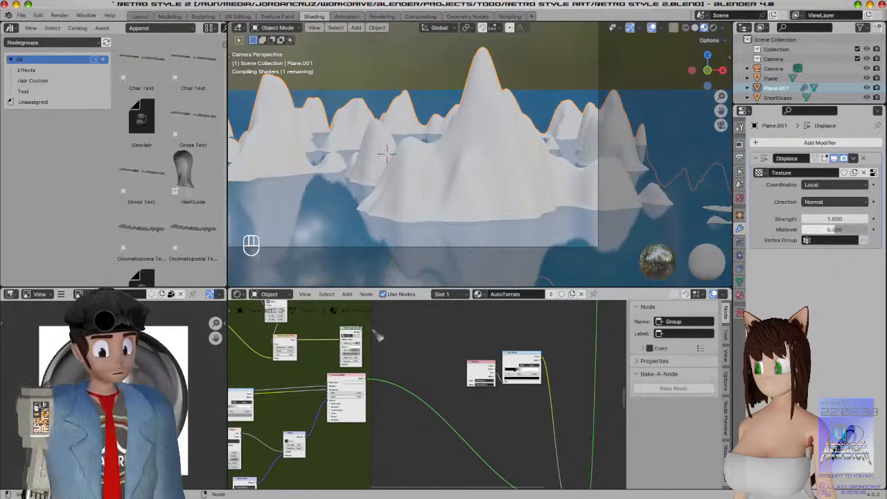
pyautogui.moveTo(368, 339); pyautogui.dragTo(569, 441)
pyautogui.scroll(1, 444, 418)
pyautogui.keyDown('shift'); pyautogui.moveTo(424, 388); pyautogui.dragTo(509, 469, button='middle'); pyautogui.keyUp('shift')
pyautogui.scroll(1, 507, 469)
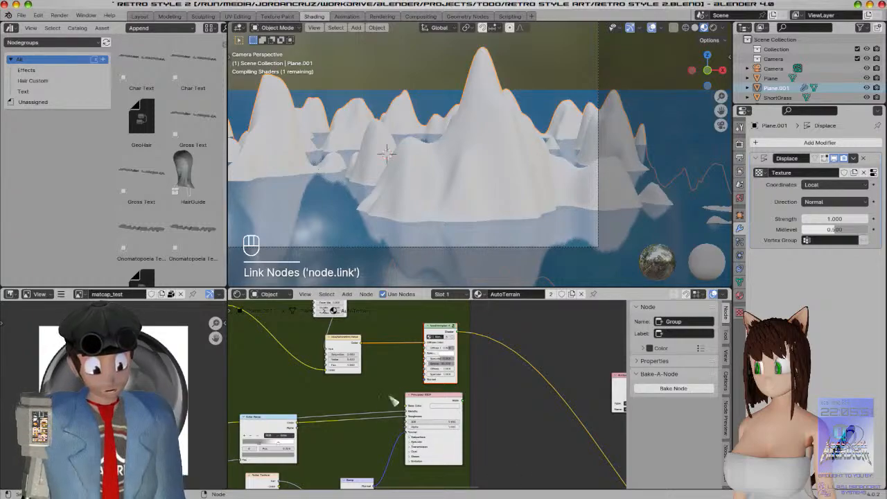
# Move the normal link from the green frame's Principled BSDF to the NonPrincipled node's Normal input
pyautogui.scroll(5, 427, 394)
pyautogui.moveTo(405, 433); pyautogui.dragTo(430, 462)
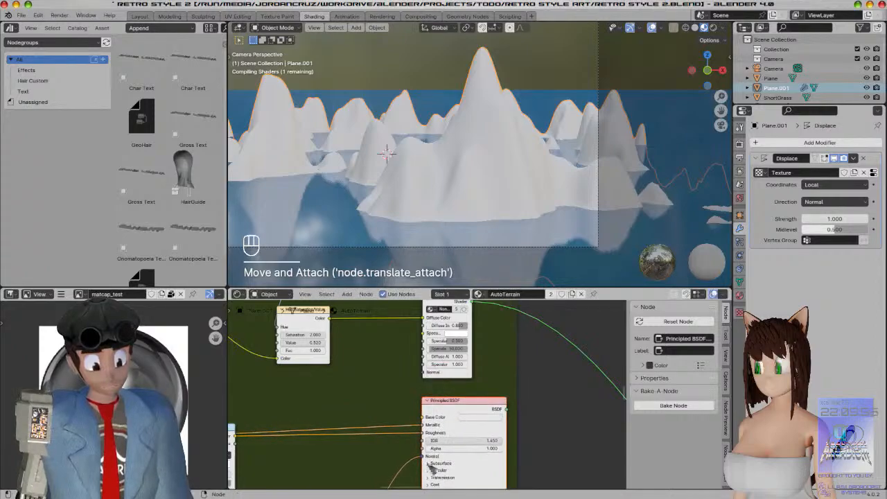
pyautogui.moveTo(424, 378); pyautogui.dragTo(423, 375)
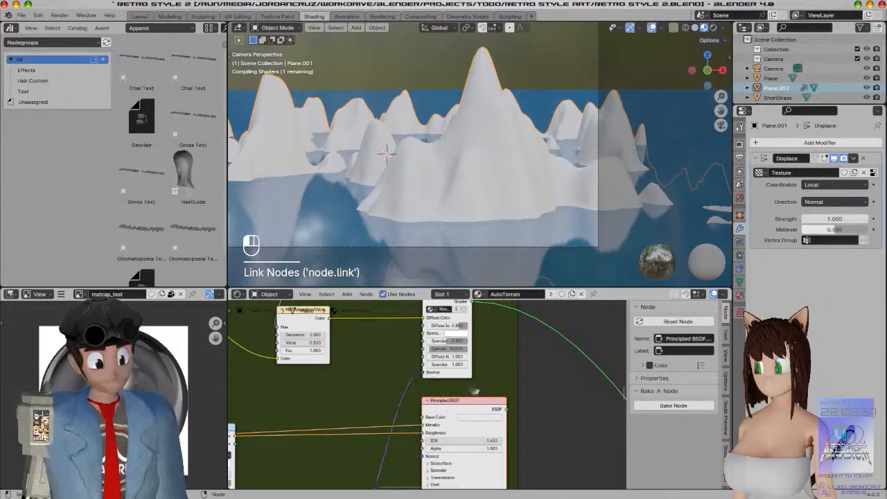
# Copy the NonPrincipled BSDF node and paste it above the Principled BSDF in the dark frame
pyautogui.scroll(-9, 530, 385)
pyautogui.moveTo(532, 357); pyautogui.dragTo(536, 327, button='middle')
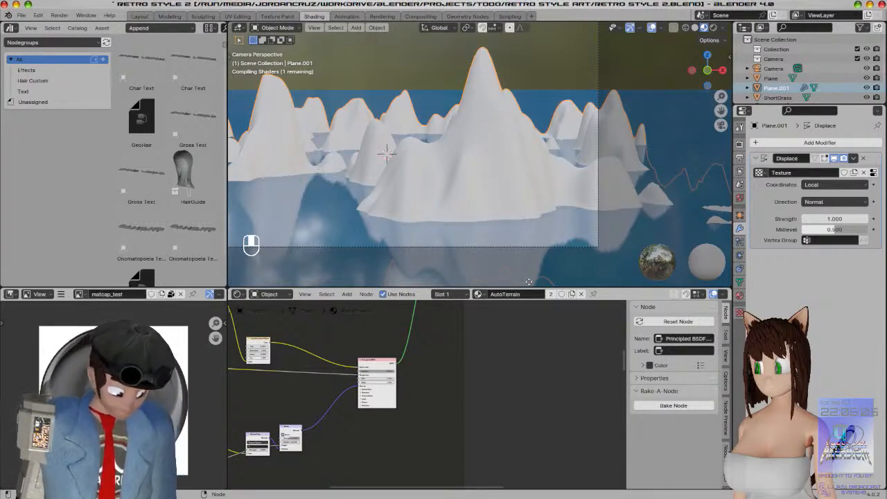
pyautogui.moveTo(529, 282); pyautogui.dragTo(522, 304, button='middle')
pyautogui.click(450, 349)
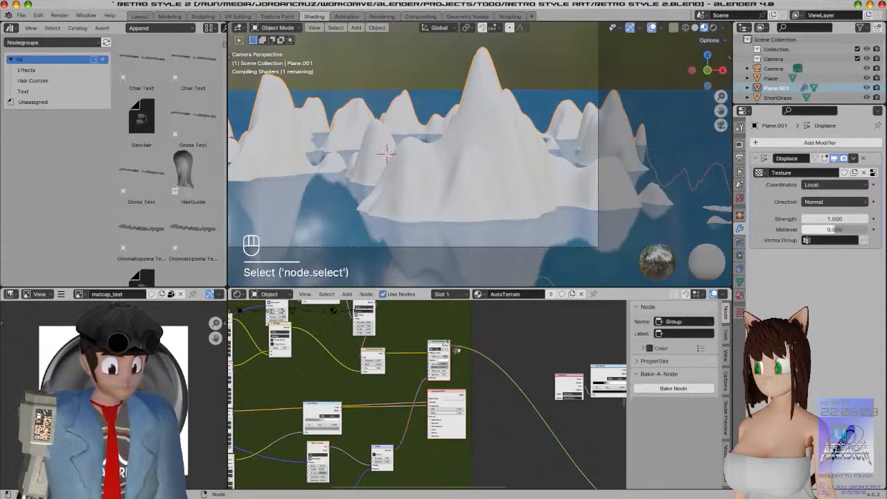
pyautogui.hotkey('ctrl', 'c')
pyautogui.press('Tab')
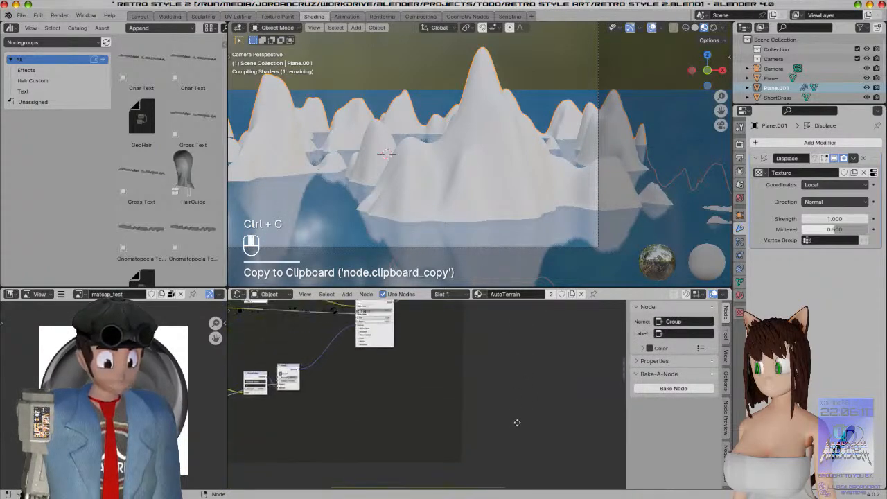
pyautogui.hotkey('ctrl', 'v')
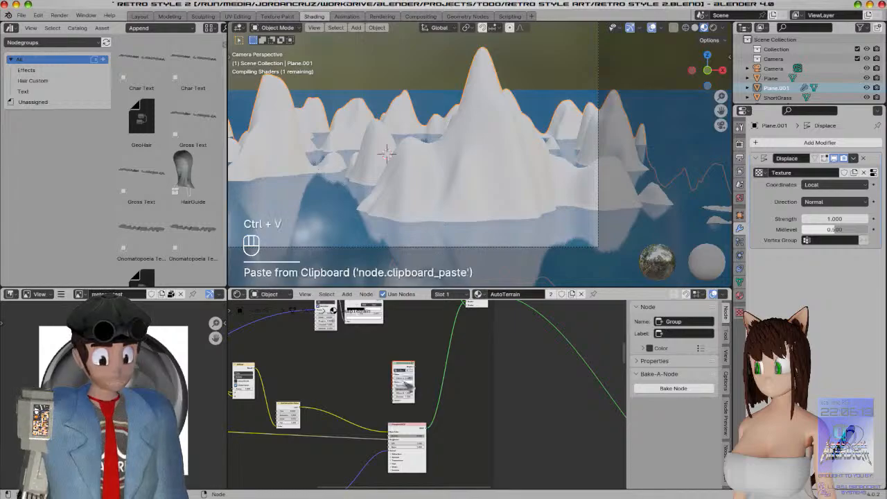
# Move the dark frame's base colour, normal and roughness links to the pasted node's Diffuse Color, Normal and Specular Intensity inputs
pyautogui.moveTo(420, 394); pyautogui.dragTo(456, 383, button='middle')
pyautogui.moveTo(403, 443); pyautogui.dragTo(451, 350)
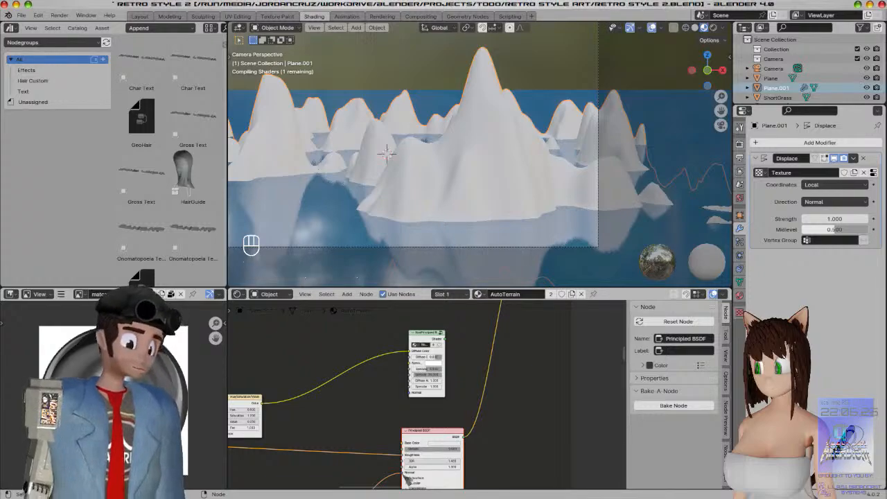
pyautogui.moveTo(447, 392); pyautogui.dragTo(403, 475, button='middle')
pyautogui.press('KP_Decimal')
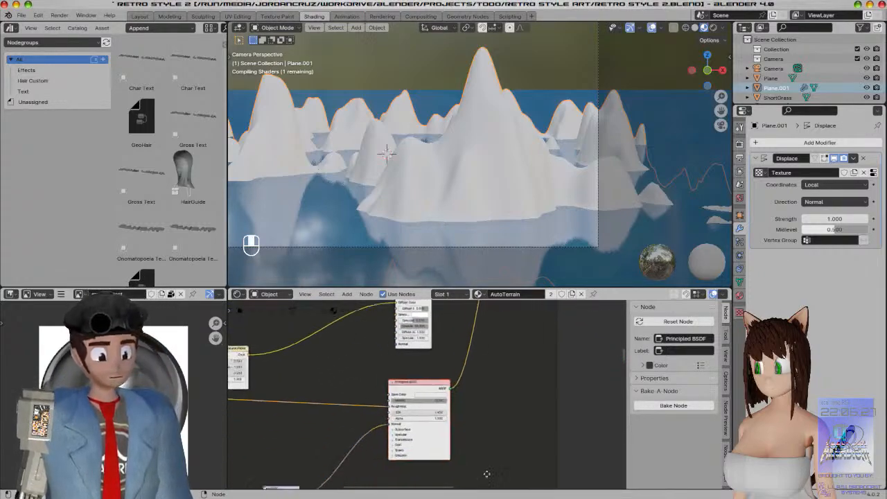
pyautogui.moveTo(423, 405); pyautogui.dragTo(430, 320)
pyautogui.moveTo(474, 351); pyautogui.dragTo(497, 420, button='middle')
pyautogui.moveTo(441, 449); pyautogui.dragTo(450, 365)
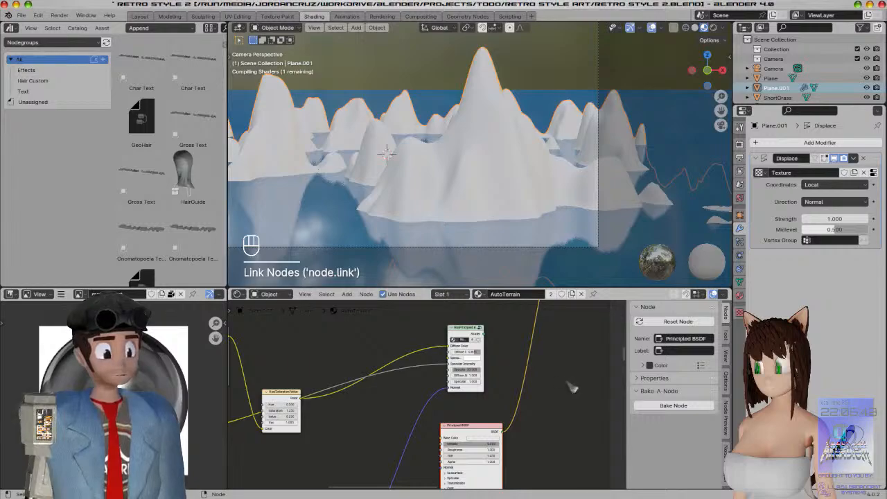
# Feed the dark frame's NonPrincipled Shader output into its Mix Shader in place of the Principled BSDF
pyautogui.scroll(-2, 570, 387)
pyautogui.scroll(-2, 474, 419)
pyautogui.scroll(3, 473, 420)
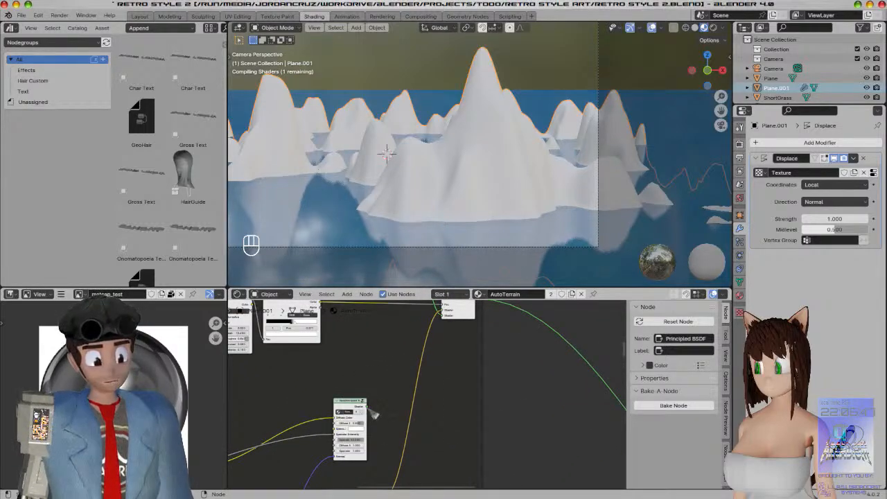
pyautogui.moveTo(424, 447); pyautogui.dragTo(456, 375, button='middle')
pyautogui.moveTo(422, 431); pyautogui.dragTo(420, 369)
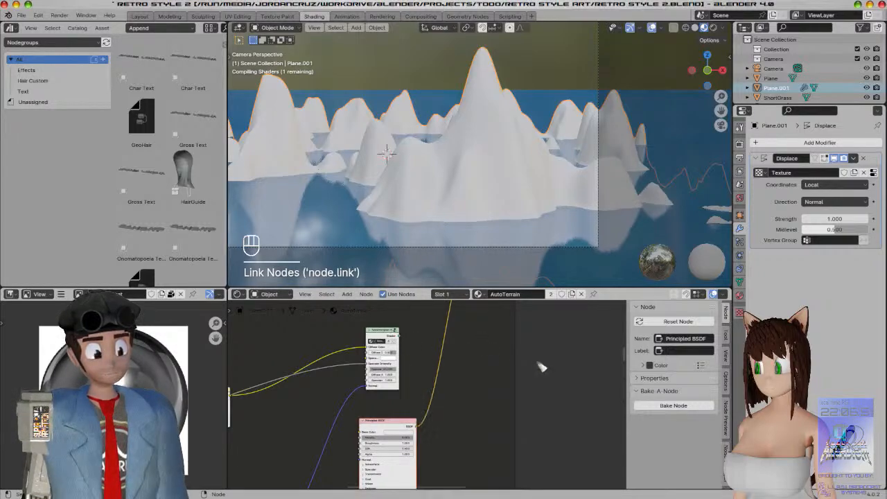
pyautogui.moveTo(400, 337); pyautogui.dragTo(476, 384)
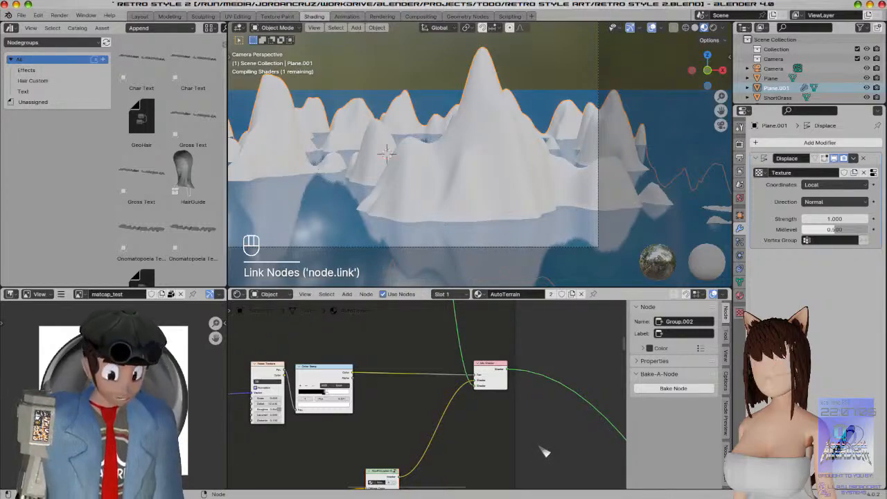
# Paste a NonPrincipled BSDF copy into the upper brown frame, just below its Principled BSDF
pyautogui.scroll(-9, 540, 447)
pyautogui.moveTo(496, 410); pyautogui.dragTo(426, 336, button='middle')
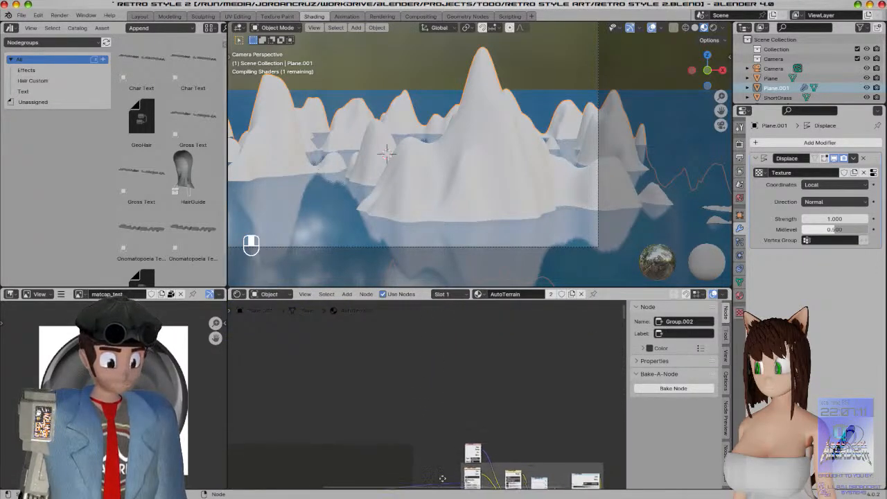
pyautogui.scroll(-6, 426, 336)
pyautogui.scroll(-3, 533, 403)
pyautogui.moveTo(508, 386); pyautogui.dragTo(490, 493, button='middle')
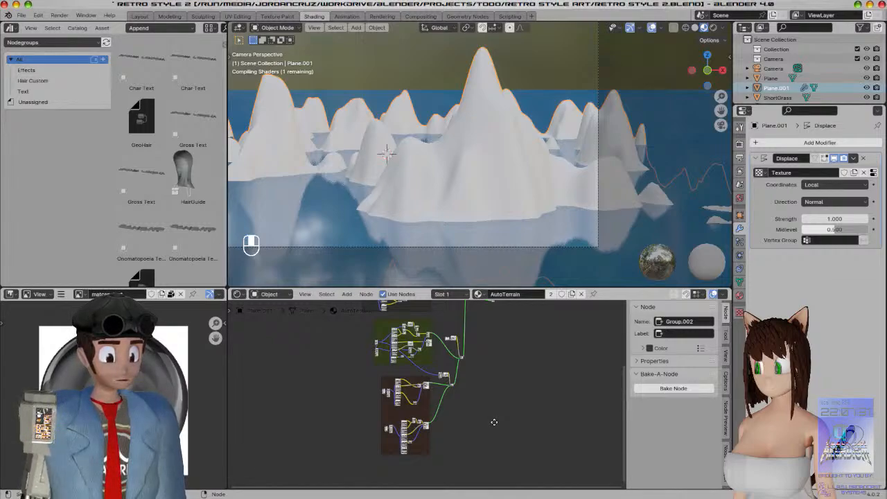
pyautogui.scroll(5, 490, 384)
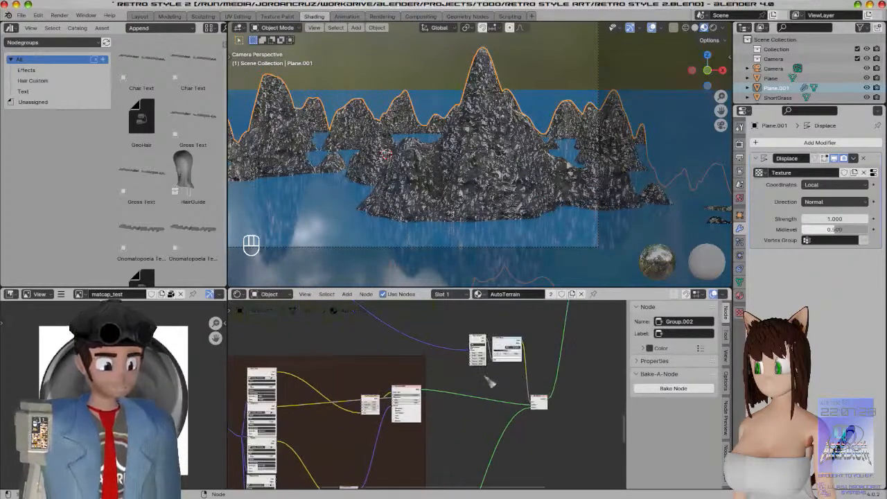
pyautogui.moveTo(473, 383); pyautogui.dragTo(520, 316, button='middle')
pyautogui.scroll(-2, 464, 403)
pyautogui.hotkey('ctrl', 'v')
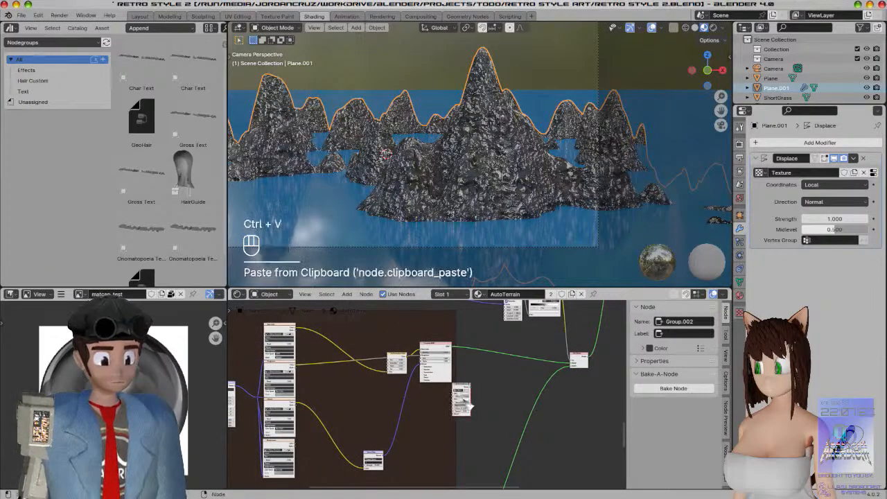
pyautogui.press('g')
pyautogui.click(439, 401)
pyautogui.scroll(7, 439, 399)
pyautogui.keyDown('shift'); pyautogui.moveTo(475, 390); pyautogui.dragTo(502, 380, button='middle'); pyautogui.keyUp('shift')
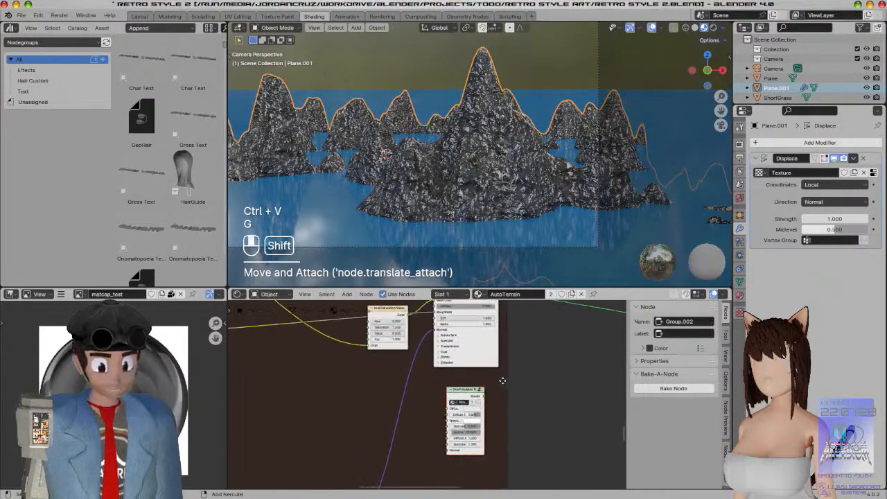
# Move the upper brown frame's normal, base colour and roughness links to the pasted node's Normal, Diffuse Color and Specular Intensity inputs
pyautogui.scroll(6, 489, 223)
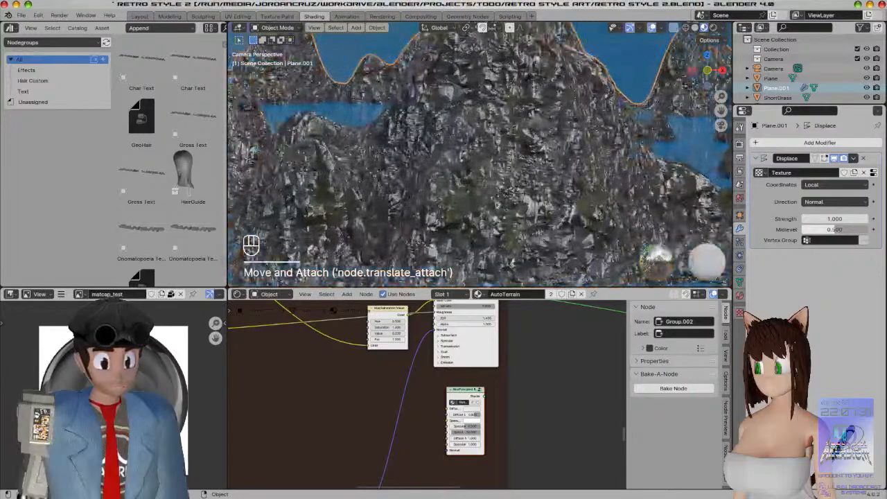
pyautogui.scroll(-6, 490, 219)
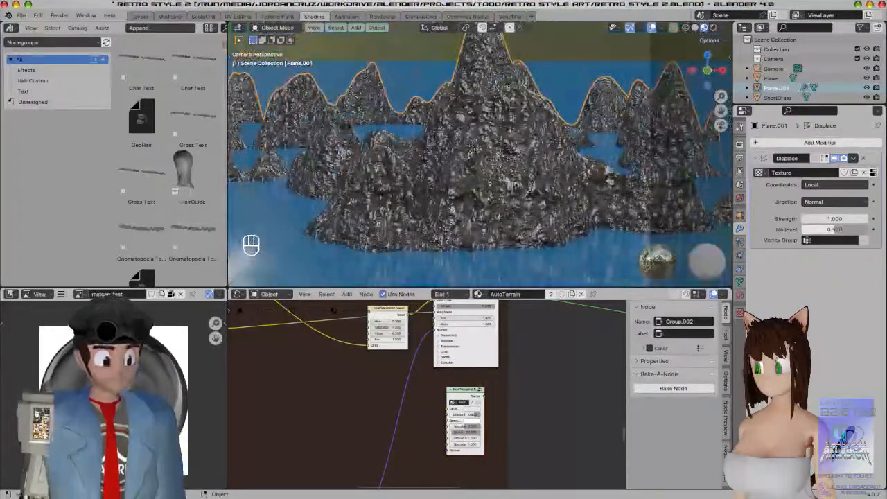
pyautogui.moveTo(436, 330); pyautogui.dragTo(449, 453)
pyautogui.moveTo(417, 402); pyautogui.dragTo(404, 433, button='middle')
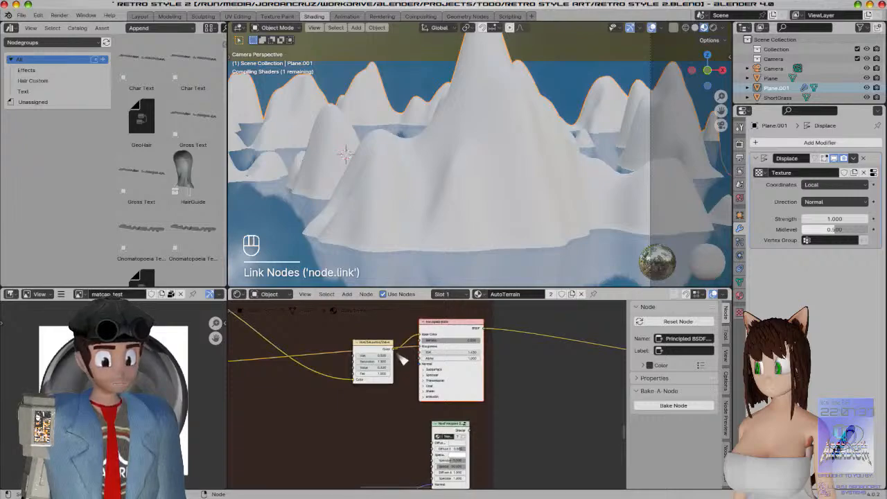
pyautogui.moveTo(379, 346); pyautogui.dragTo(434, 441)
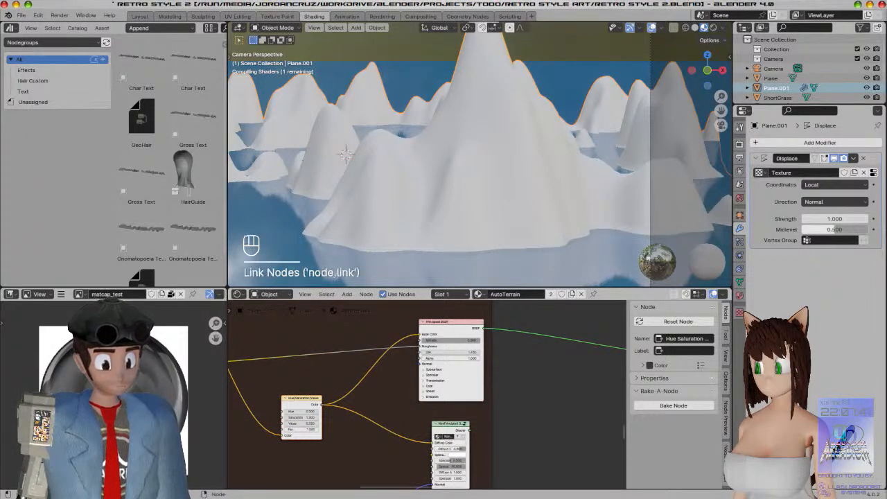
pyautogui.moveTo(421, 347); pyautogui.dragTo(434, 463)
# Feed the upper brown frame's NonPrincipled Shader output into the Mix Shader's first shader input, replacing the Principled BSDF
pyautogui.scroll(-5, 518, 410)
pyautogui.moveTo(527, 410); pyautogui.dragTo(349, 410, button='middle')
pyautogui.moveTo(343, 418); pyautogui.dragTo(516, 377)
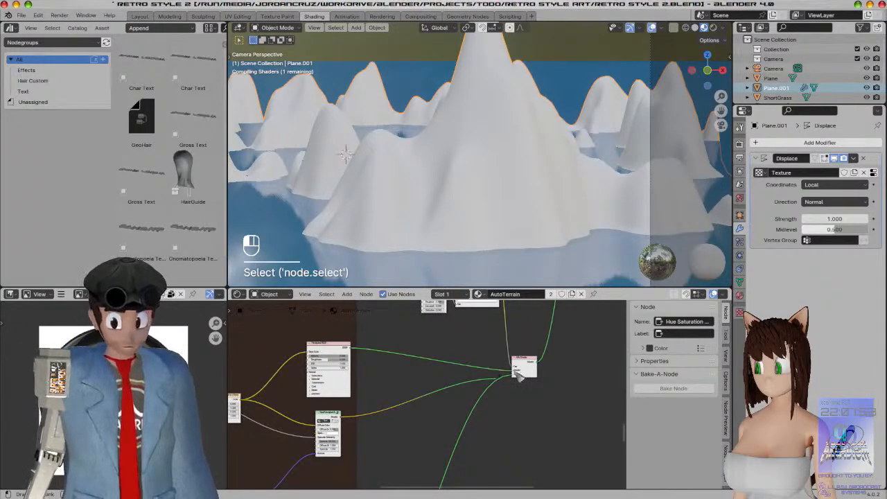
pyautogui.moveTo(518, 375); pyautogui.dragTo(516, 372)
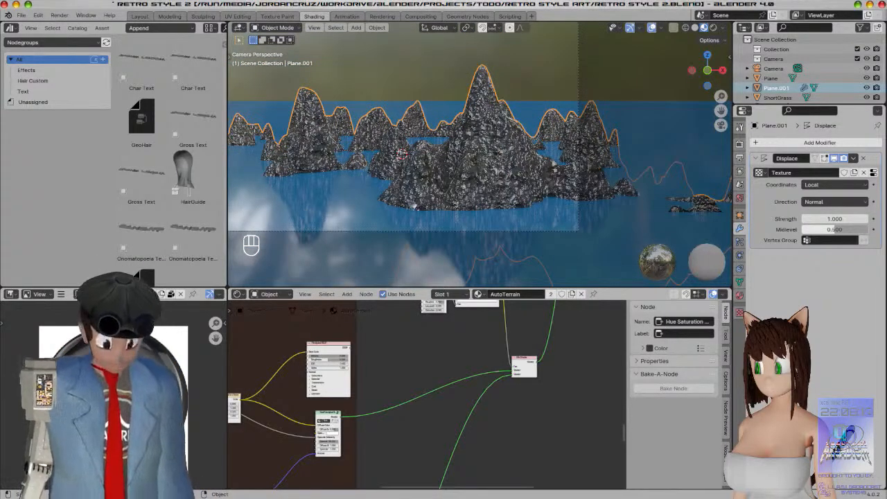
# Paste a NonPrincipled BSDF copy above the lower brown frame's Principled BSDF and feed its Shader output into the Mix Shader
pyautogui.scroll(-3, 412, 205)
pyautogui.scroll(4, 412, 205)
pyautogui.moveTo(404, 368)
pyautogui.mouseDown(button='middle')
pyautogui.moveTo(455, 469)
pyautogui.moveTo(489, 346)
pyautogui.moveTo(495, 475)
pyautogui.moveTo(408, 369)
pyautogui.mouseUp(button='middle')
pyautogui.hotkey('ctrl', 'v')
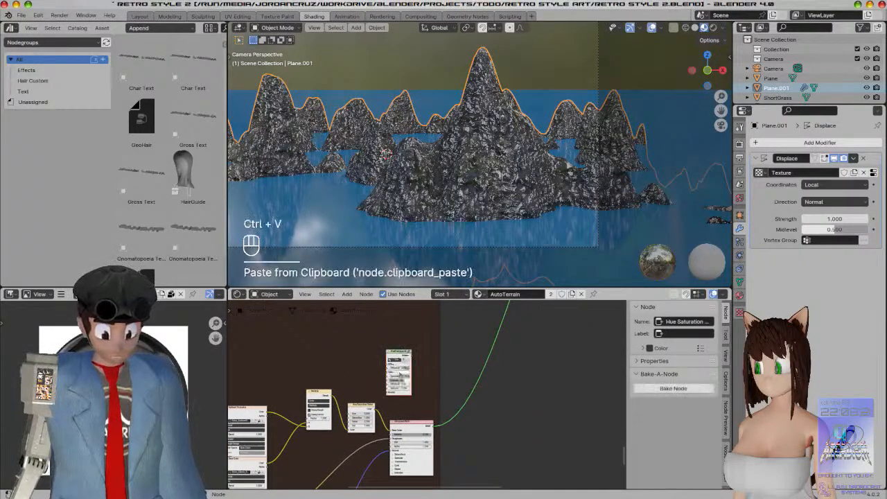
pyautogui.press('g')
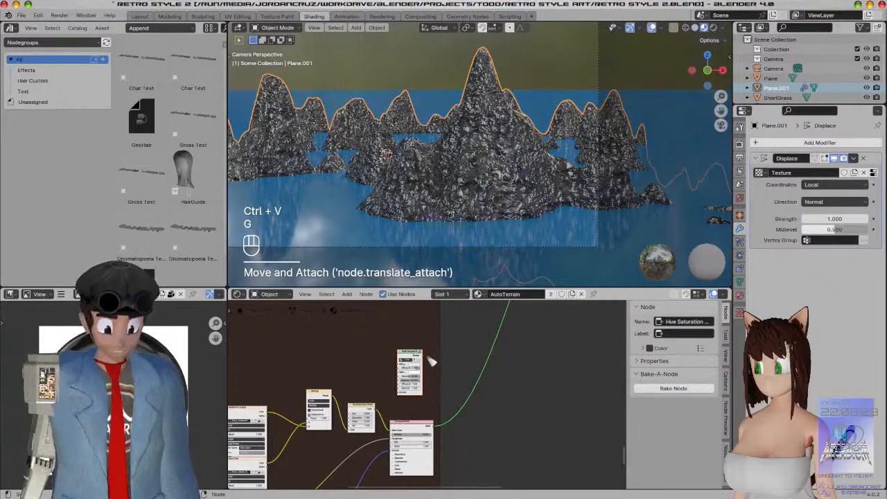
pyautogui.moveTo(505, 241); pyautogui.dragTo(600, 373)
# Link the lower brown frame's base colour, normal and roughness sources to the NonPrincipled node's Diffuse Color, Normal and Specular Intensity inputs
pyautogui.scroll(-3, 513, 437)
pyautogui.moveTo(478, 430); pyautogui.dragTo(552, 312, button='middle')
pyautogui.scroll(6, 499, 374)
pyautogui.moveTo(483, 389); pyautogui.dragTo(451, 318, button='middle')
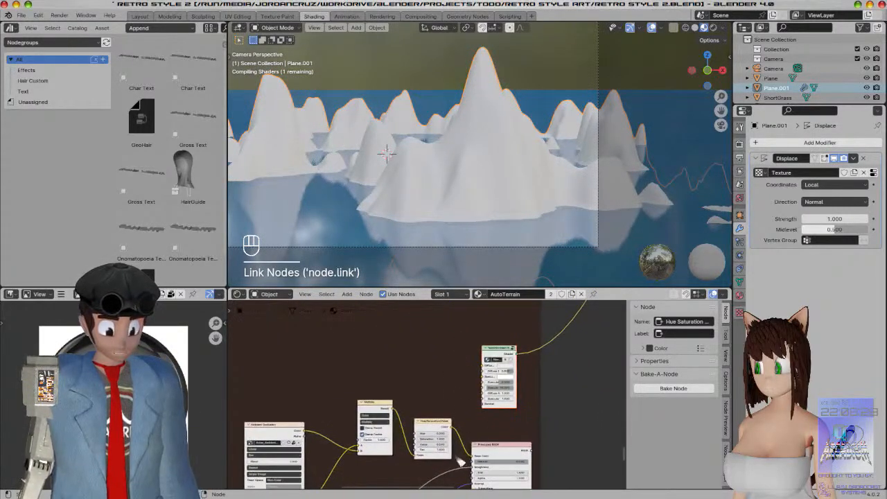
pyautogui.moveTo(451, 427); pyautogui.dragTo(483, 368)
pyautogui.moveTo(475, 424); pyautogui.dragTo(469, 367, button='middle')
pyautogui.moveTo(467, 413); pyautogui.dragTo(566, 379)
pyautogui.click(475, 434)
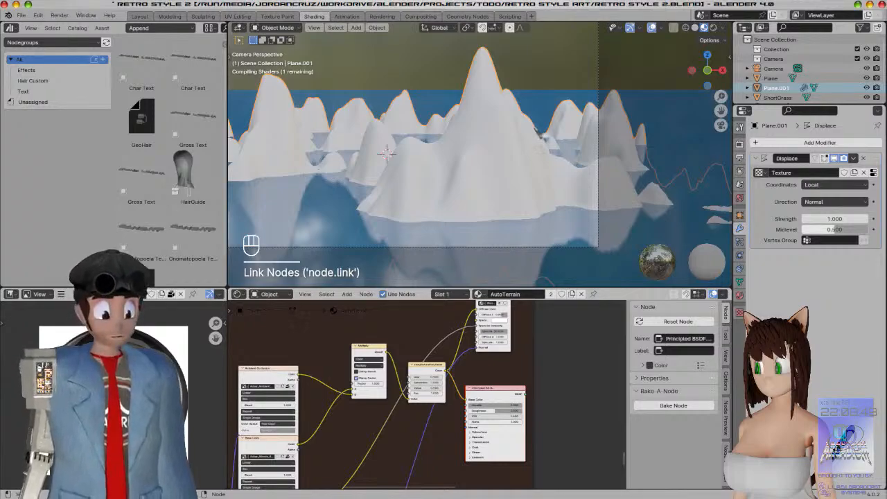
pyautogui.press('x')
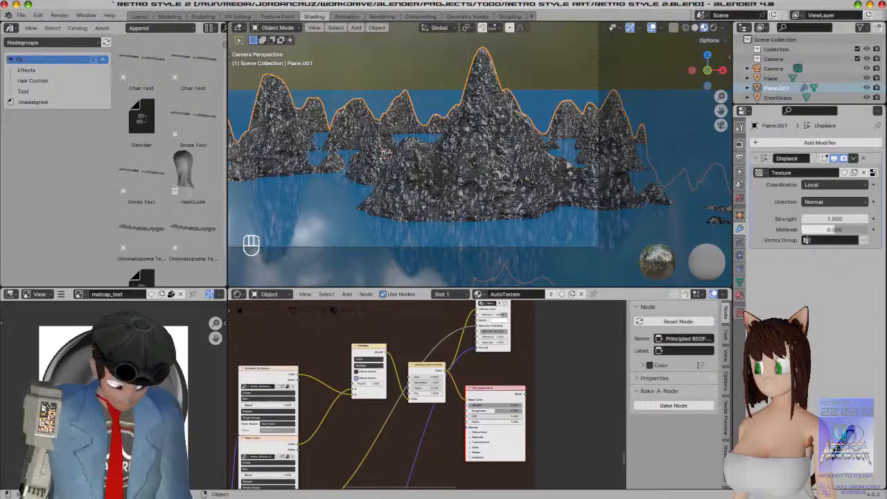
# Switch the 3D viewport to Rendered shading and examine the rock mountains up close and from the full camera frame
pyautogui.press('z')
pyautogui.click(454, 125)
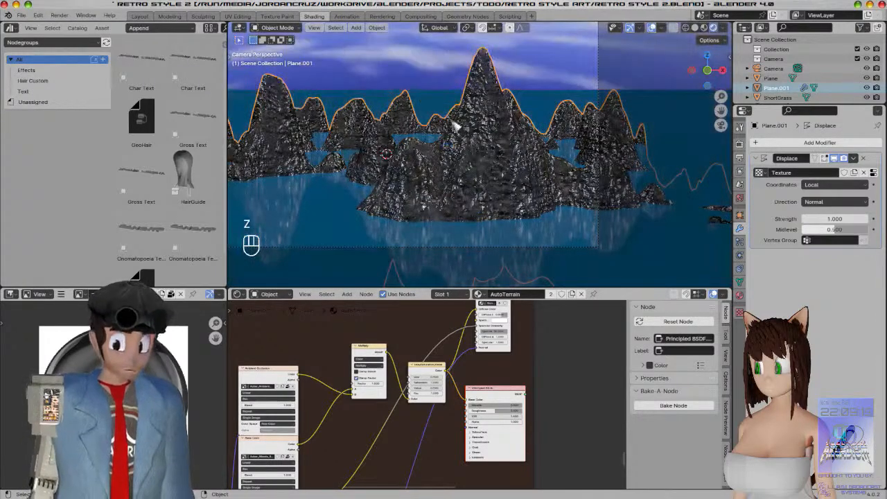
pyautogui.scroll(4, 455, 125)
pyautogui.scroll(5, 459, 152)
pyautogui.scroll(-9, 478, 159)
pyautogui.keyDown('shift'); pyautogui.moveTo(489, 142); pyautogui.dragTo(513, 161, button='middle'); pyautogui.keyUp('shift')
pyautogui.scroll(-4, 511, 160)
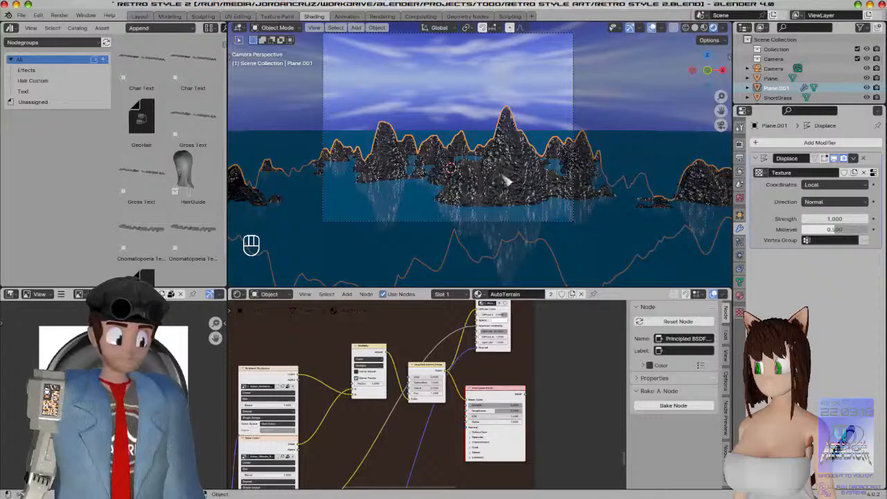
# Raise the mountain terrain plane along the Z axis so more land rises above the glossy floor
pyautogui.press('g')
pyautogui.press('z')
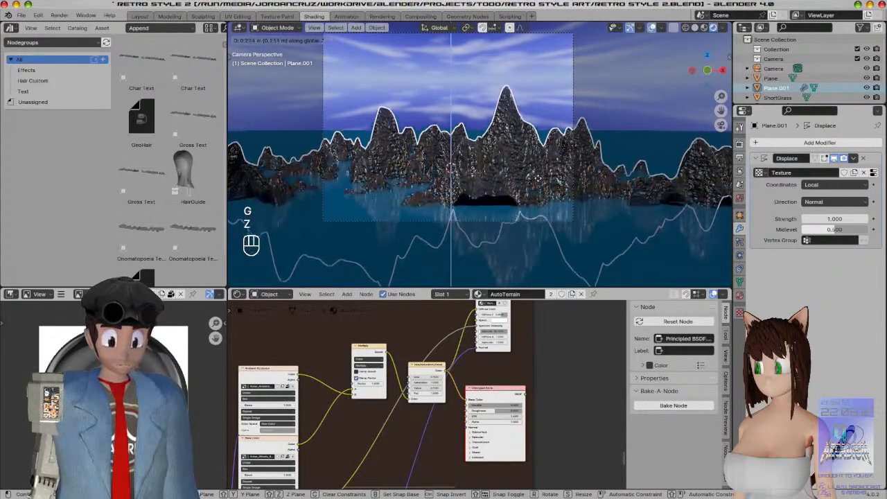
pyautogui.click(538, 178)
# Select the floor plane and maximize the node editor for its 90s CGI Plastic NonPBR Glossy material
pyautogui.click(424, 222)
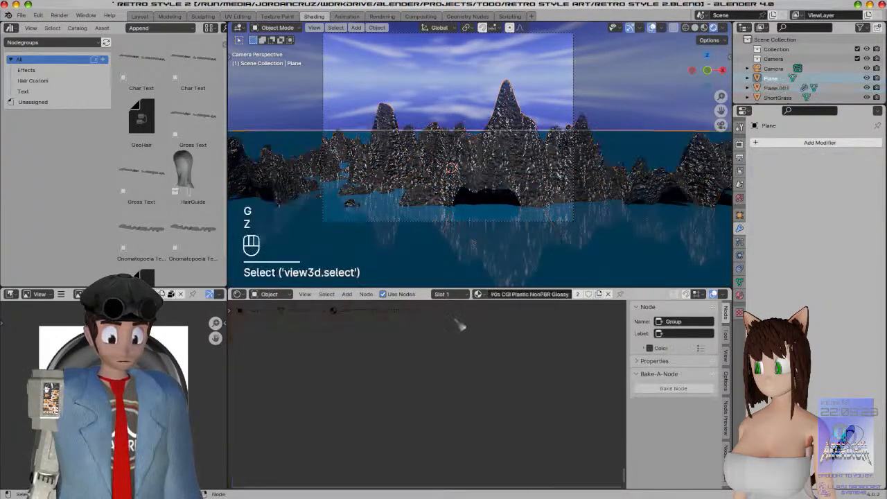
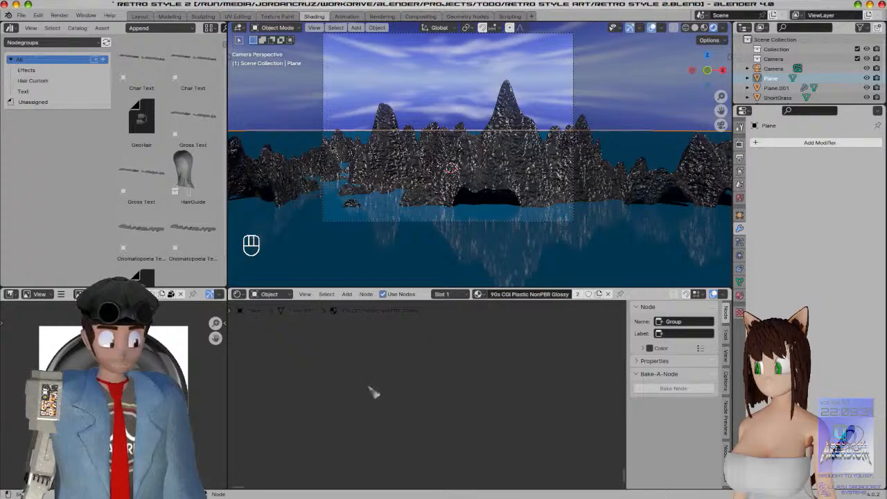
pyautogui.click(455, 393)
pyautogui.press('a')
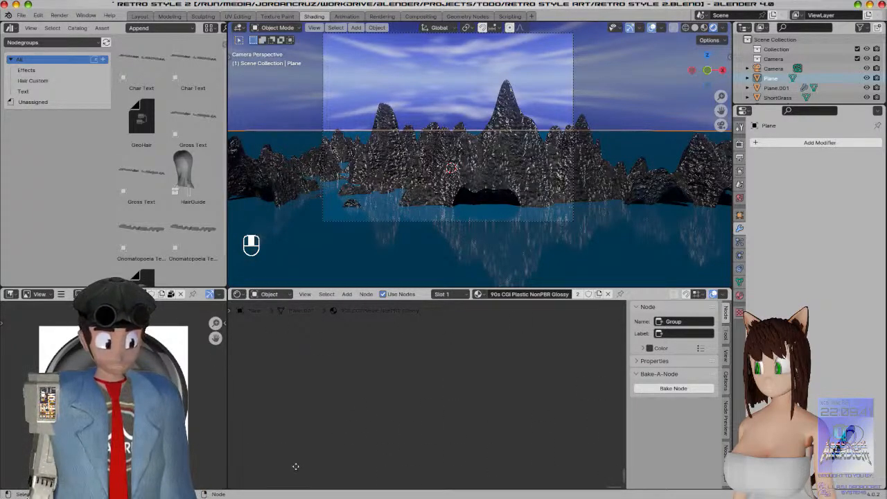
pyautogui.moveTo(382, 288); pyautogui.dragTo(382, 32)
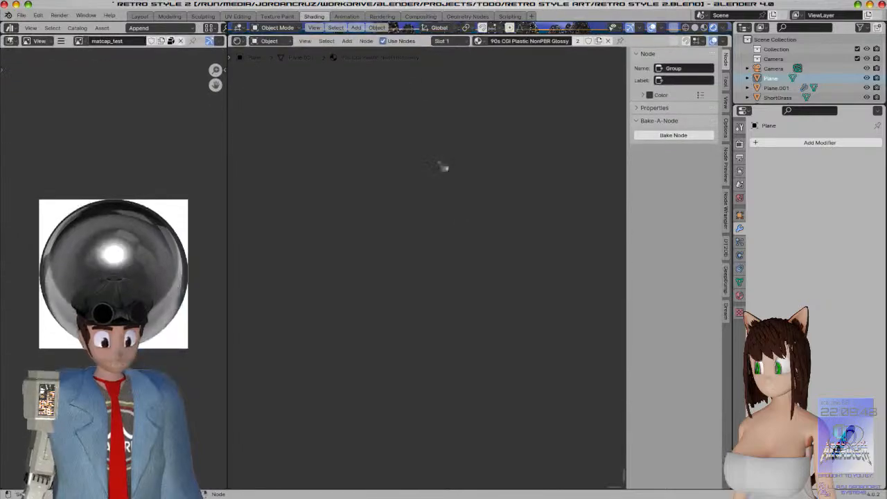
pyautogui.hotkey('ctrl', 'space')
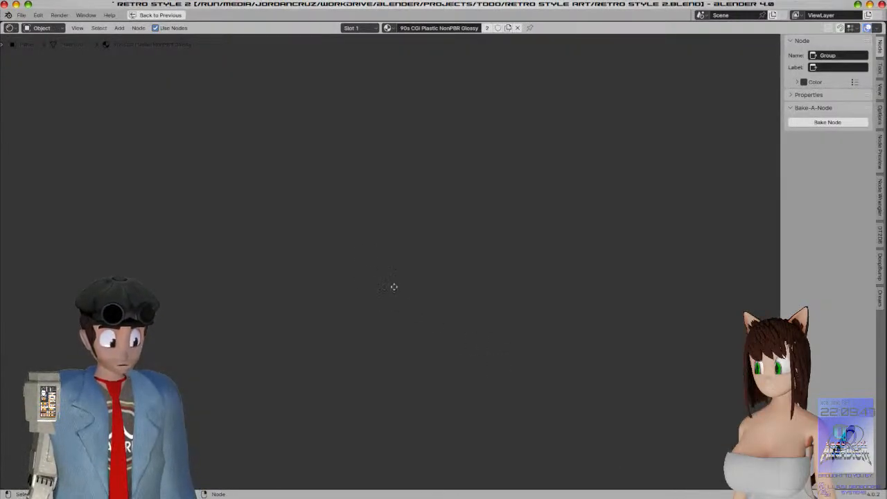
# Check the node context menu and search the commands for "focus" to find a way of framing the nodes
pyautogui.rightClick(208, 340)
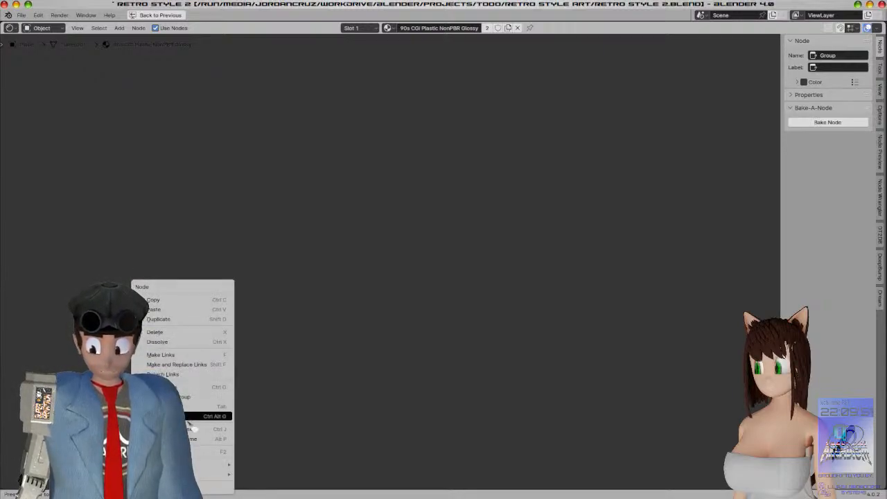
pyautogui.moveTo(208, 474)
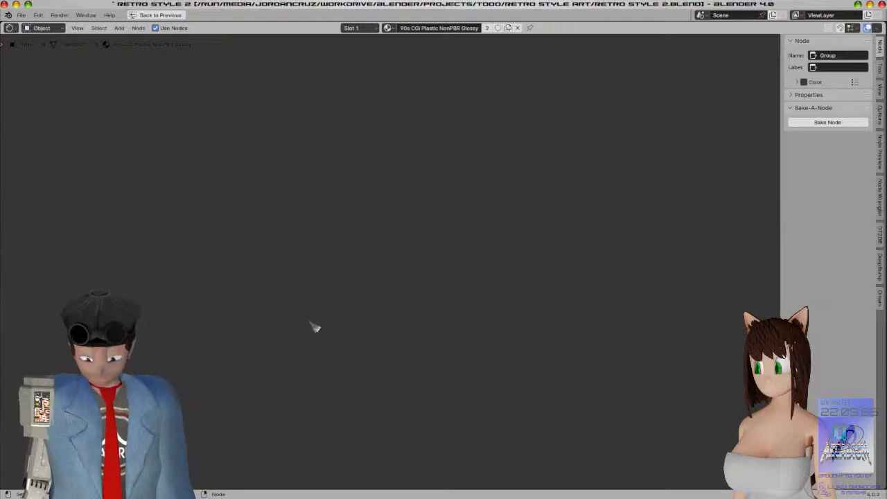
pyautogui.press('F3')
pyautogui.write('focus')
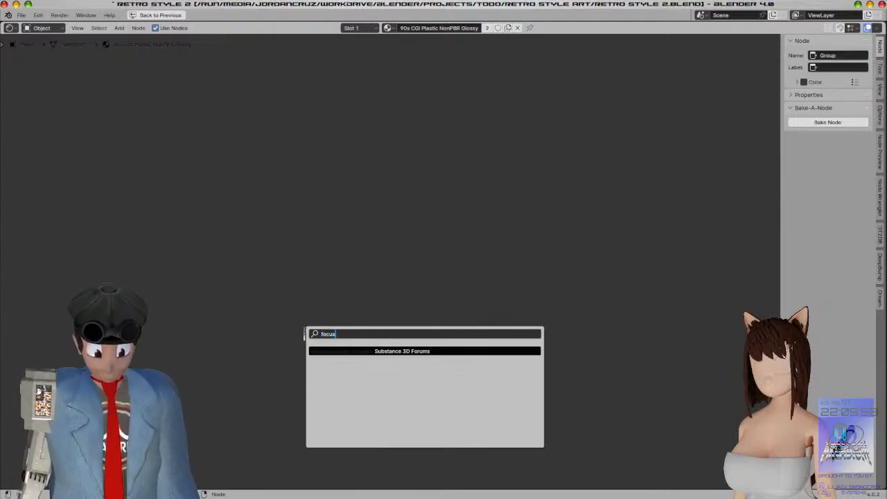
pyautogui.press('Escape')
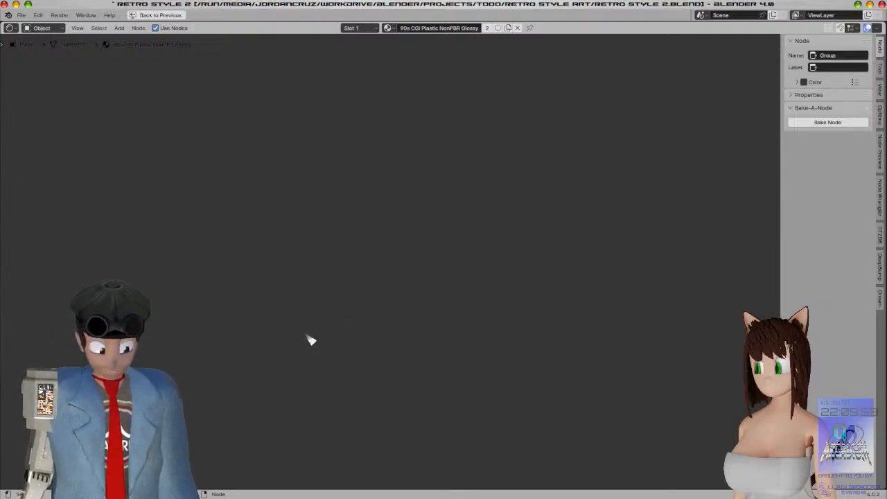
# Search the commands for "show node" to find a way of bringing the material's nodes into view
pyautogui.press('F3')
pyautogui.write('lookb a')
pyautogui.press('BackSpace')
pyautogui.press('BackSpace')
pyautogui.press('BackSpace')
pyautogui.press('BackSpace')
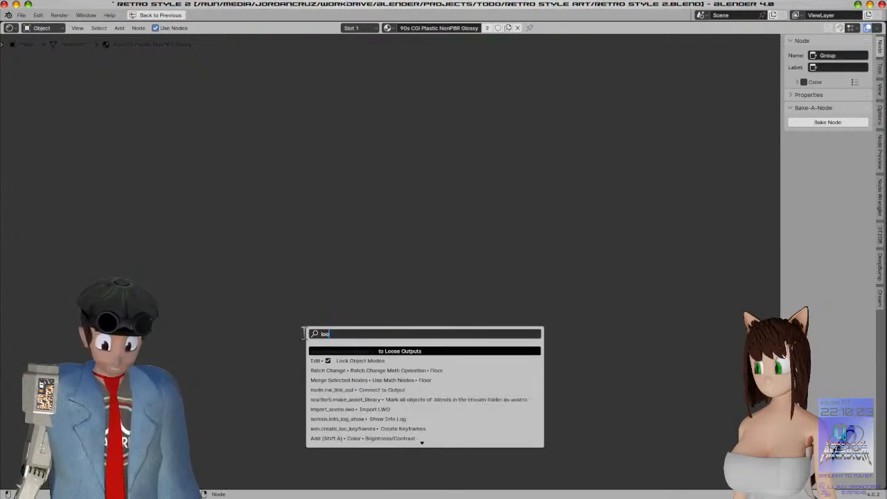
pyautogui.press('BackSpace')
pyautogui.press('BackSpace')
pyautogui.press('BackSpace')
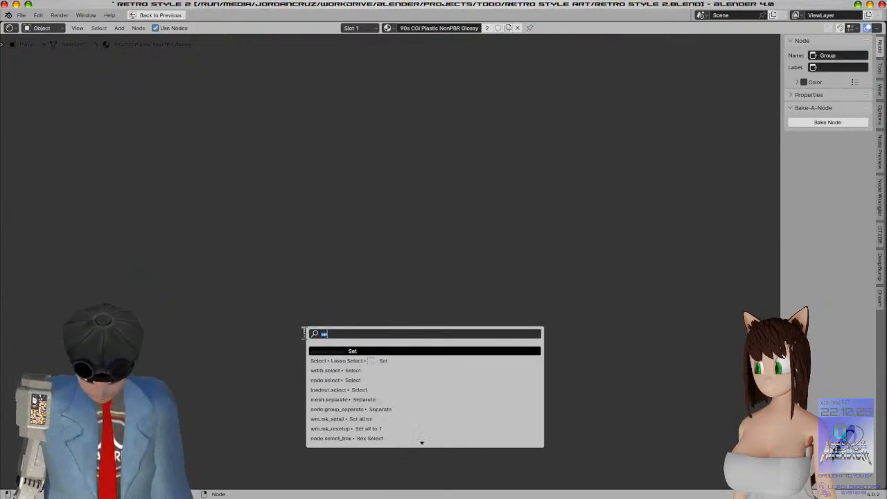
pyautogui.write('show node')
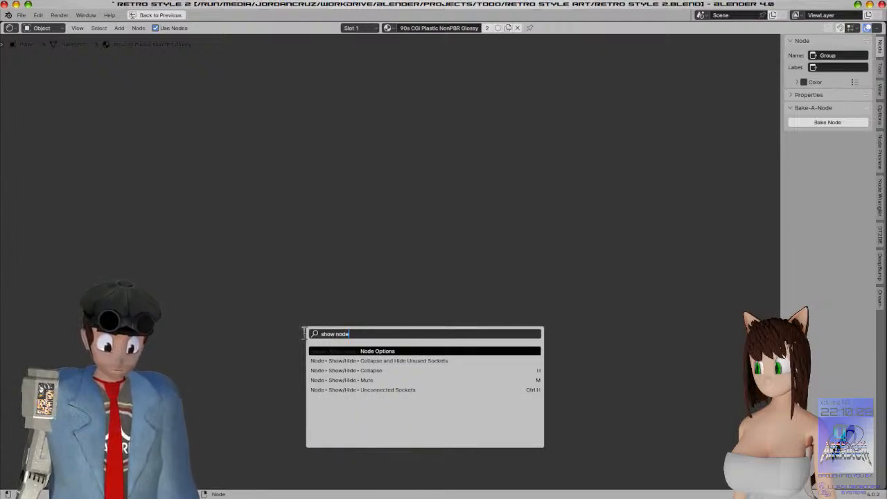
pyautogui.press('Escape')
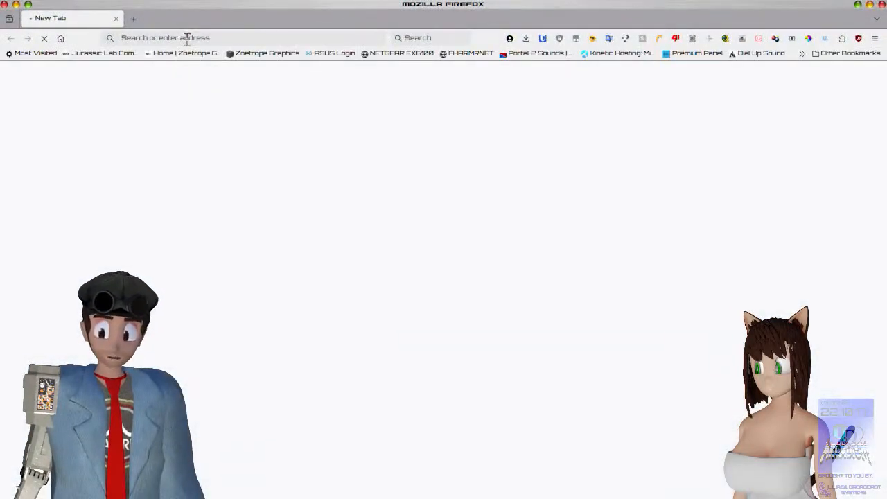
# Search the web for "blender focus on node" and read the Stack Exchange answer on finding and focusing an existing node
pyautogui.click(186, 39)
pyautogui.write('blender ')
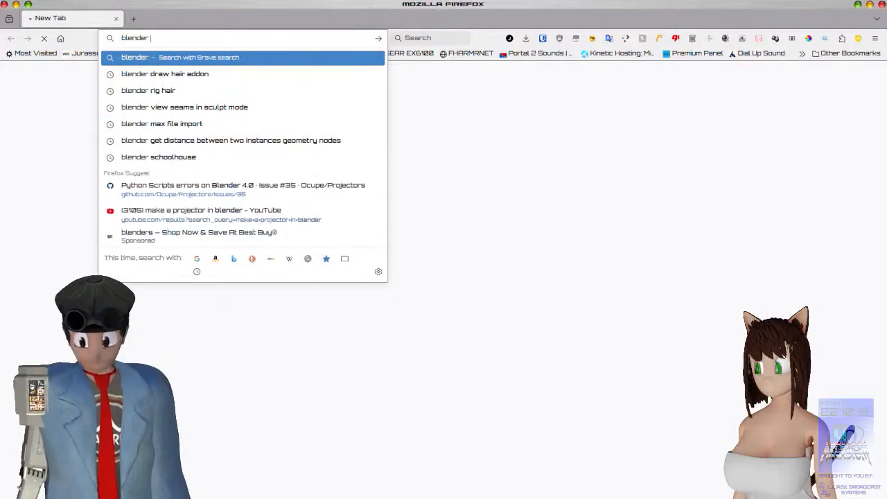
pyautogui.write('focus on')
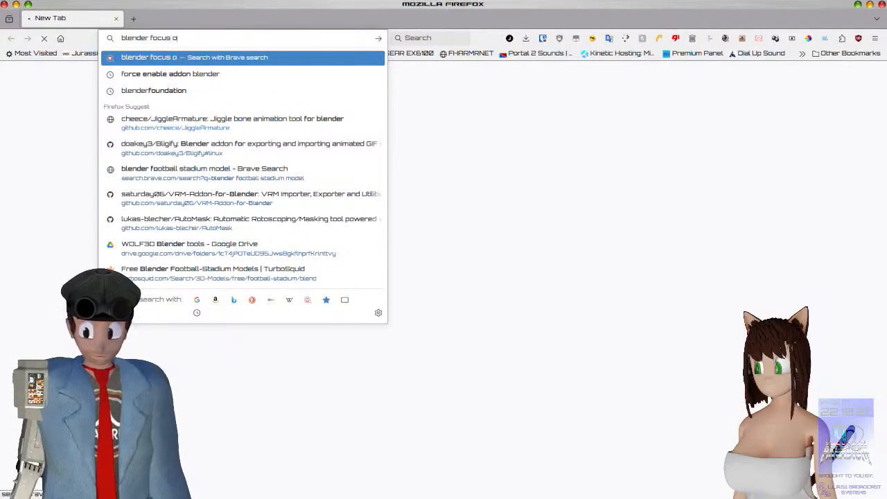
pyautogui.write(' node')
pyautogui.press('Return')
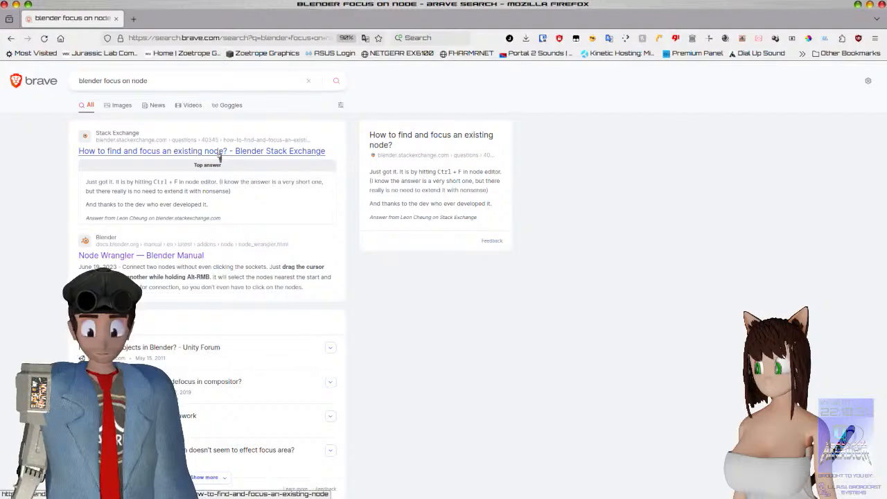
pyautogui.click(219, 153)
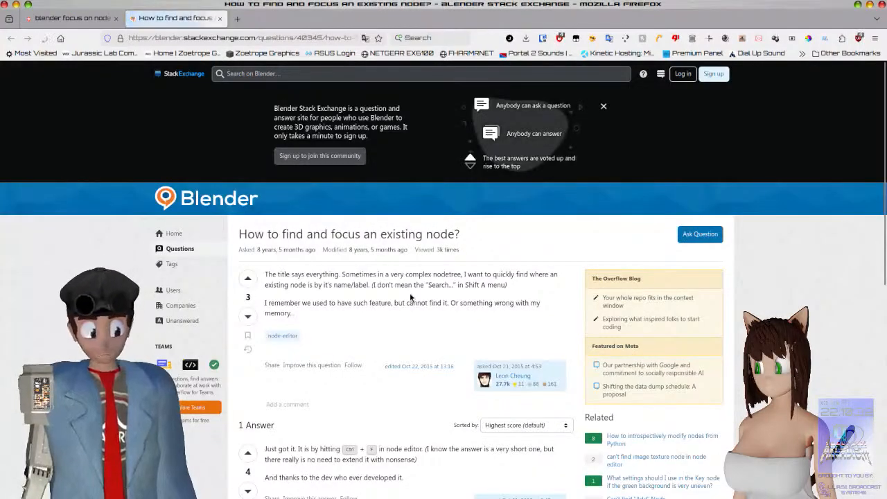
pyautogui.scroll(-3, 410, 297)
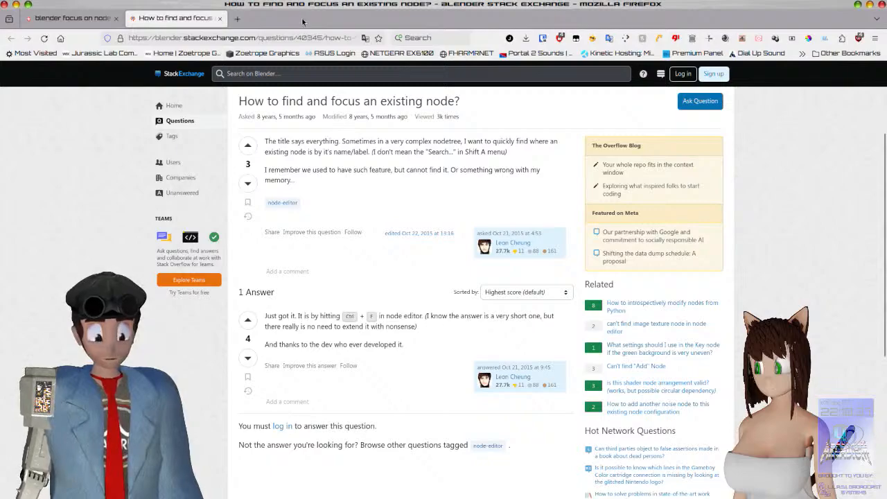
# Switch back to Blender, find the material's Group node to bring it into view, and restore the full workspace layout
pyautogui.hotkey('alt', 'Tab')
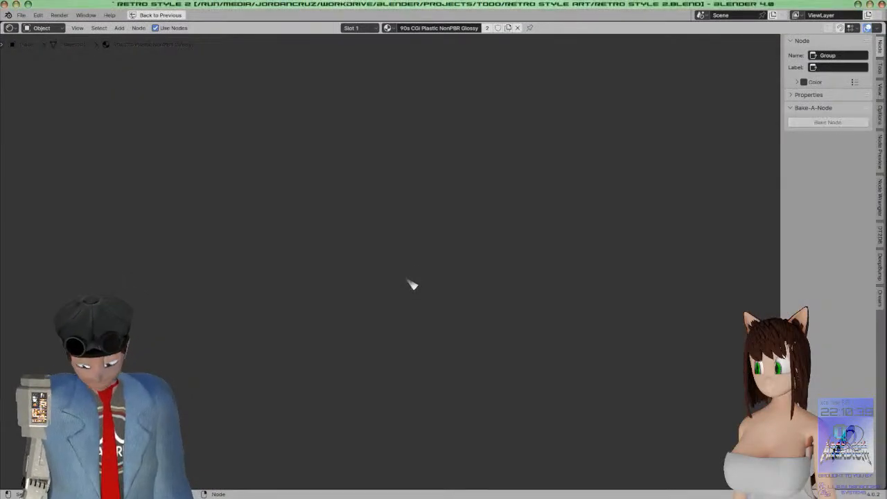
pyautogui.hotkey('ctrl', 'f')
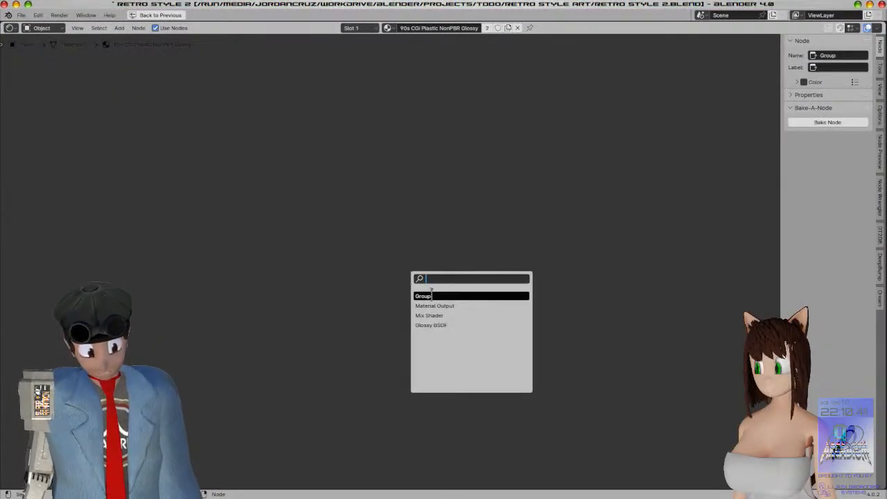
pyautogui.click(437, 296)
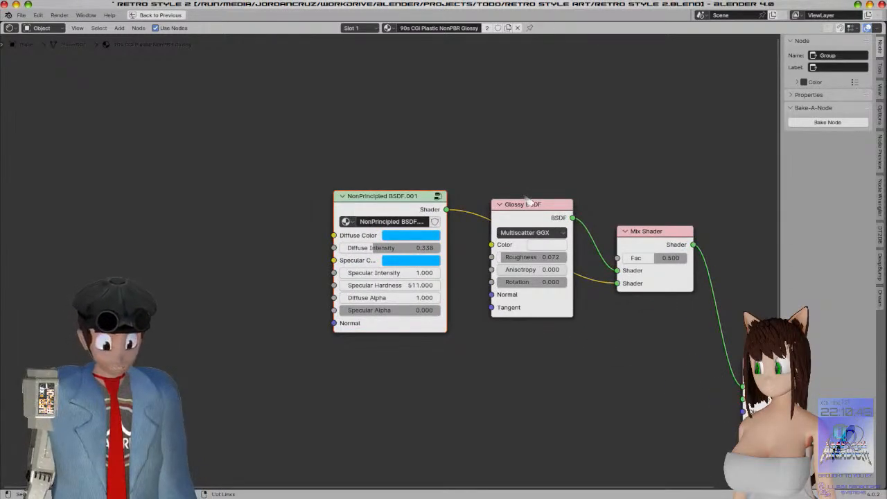
pyautogui.hotkey('ctrl', 'space')
pyautogui.moveTo(599, 34); pyautogui.dragTo(546, 301)
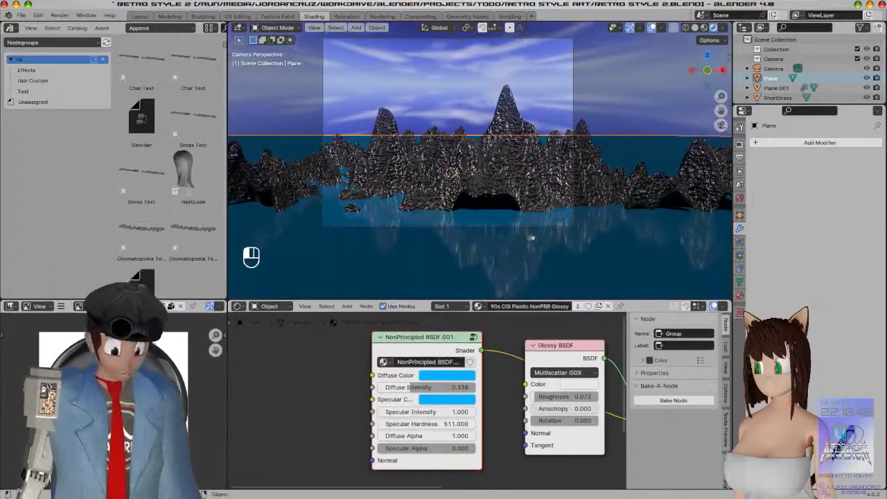
# Render the scene as a still image, inspect the mountains and glossy floor, and close the render window
pyautogui.scroll(2, 522, 224)
pyautogui.keyDown('shift'); pyautogui.moveTo(519, 222); pyautogui.dragTo(501, 177, button='middle'); pyautogui.keyUp('shift')
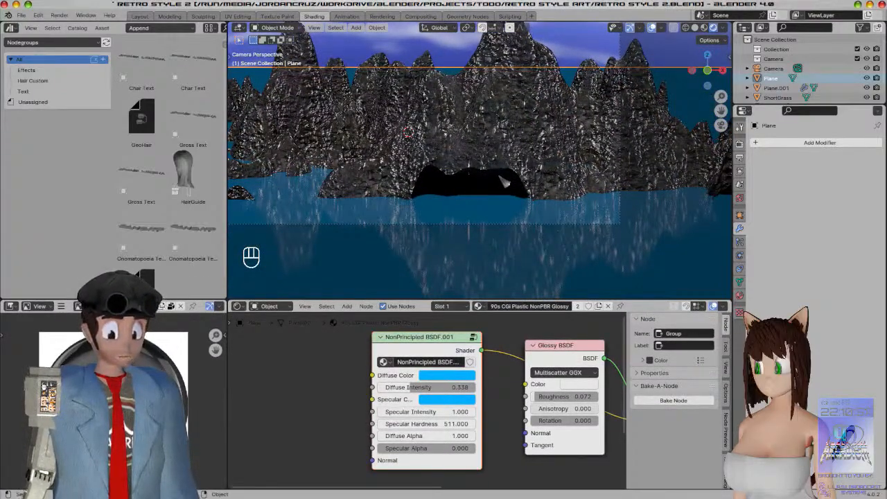
pyautogui.click(59, 15)
pyautogui.click(77, 26)
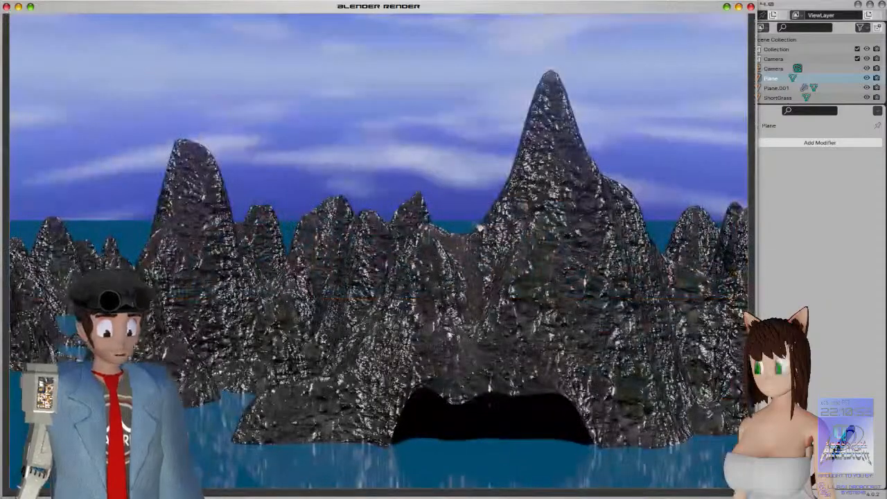
pyautogui.scroll(-2, 477, 225)
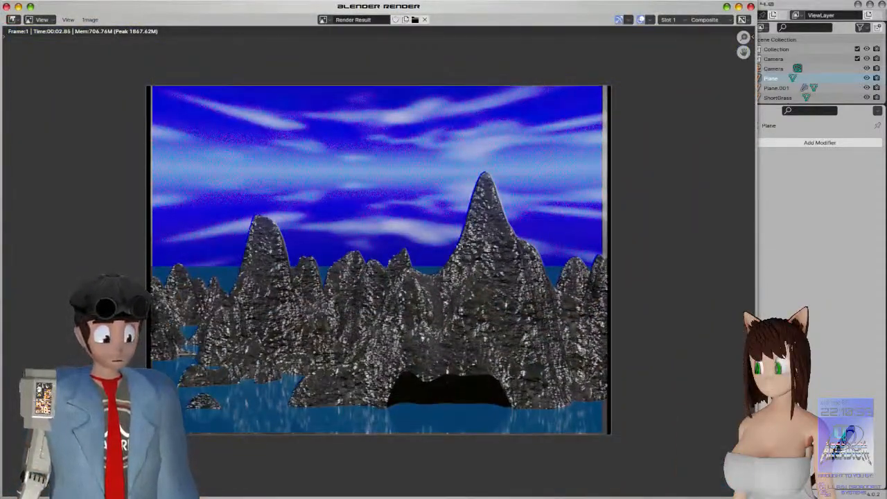
pyautogui.moveTo(443, 408); pyautogui.dragTo(446, 344, button='middle')
pyautogui.click(6, 7)
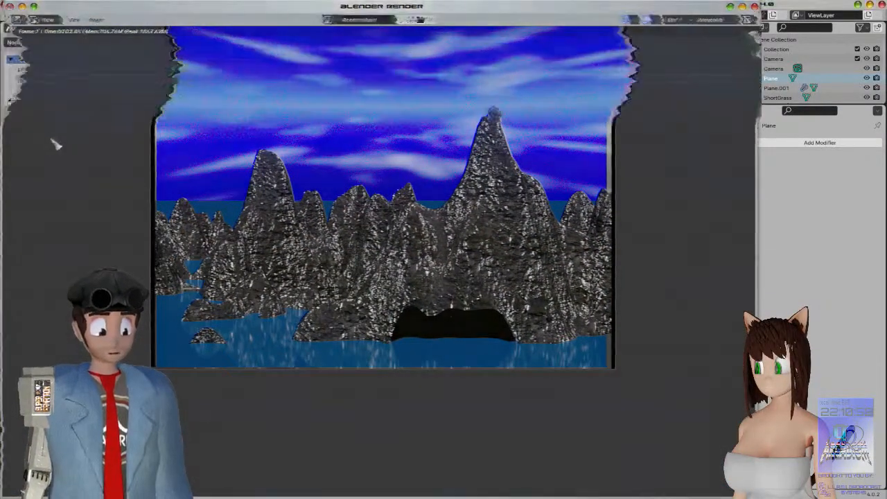
# Select the mountain terrain plane and tilt it with a trackball rotation of about 8.6° and 5.7°
pyautogui.click(649, 183)
pyautogui.press('g')
pyautogui.press('z')
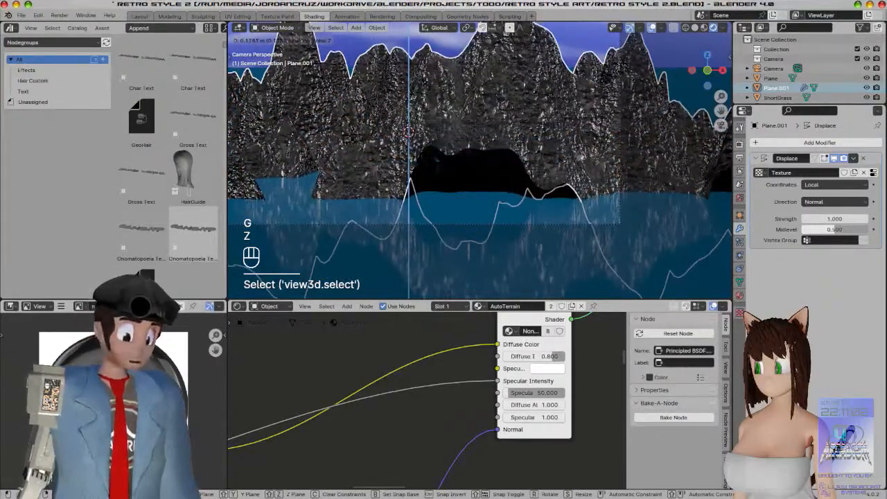
pyautogui.press('Escape')
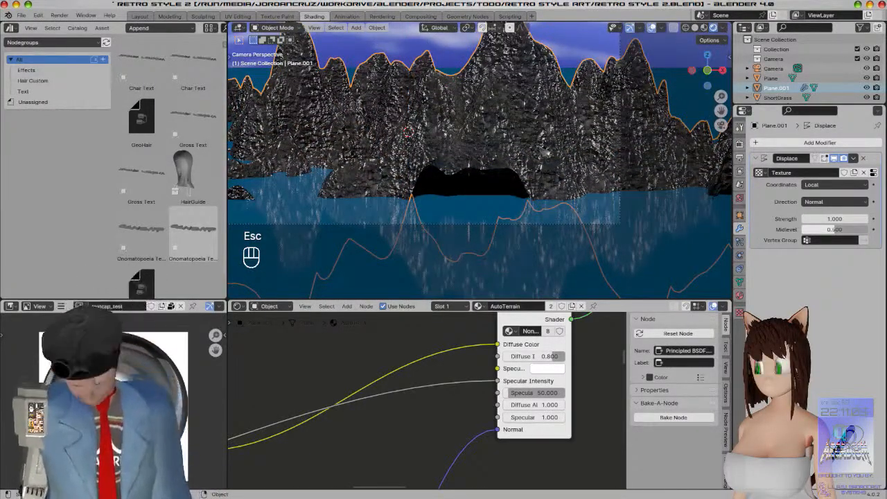
pyautogui.press('r')
pyautogui.press('r')
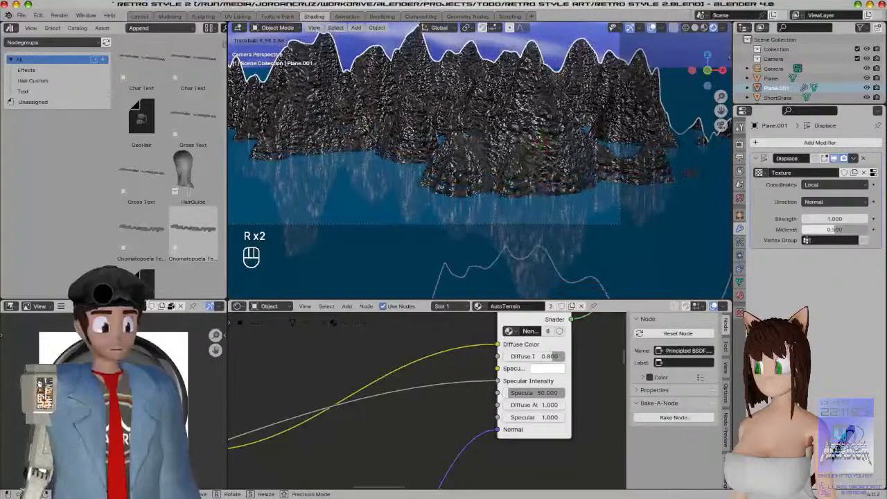
pyautogui.click(550, 159)
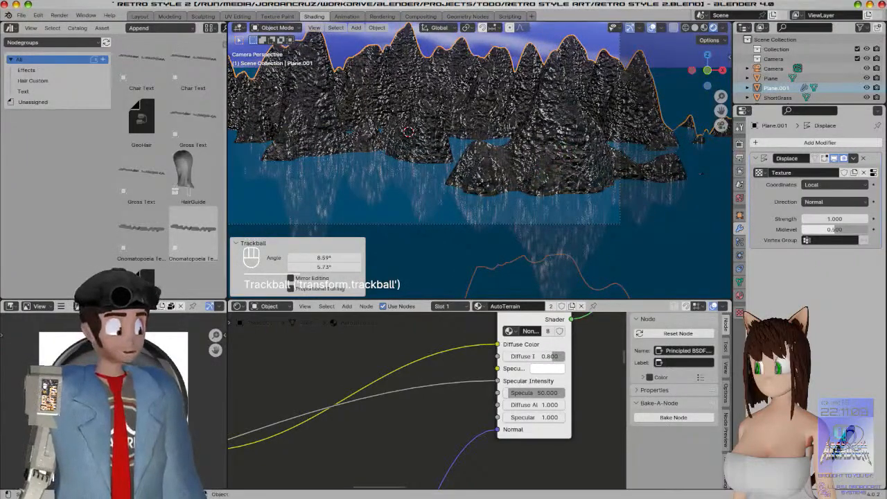
# Check the available render engines in the render settings and keep EEVEE
pyautogui.click(739, 143)
pyautogui.click(830, 147)
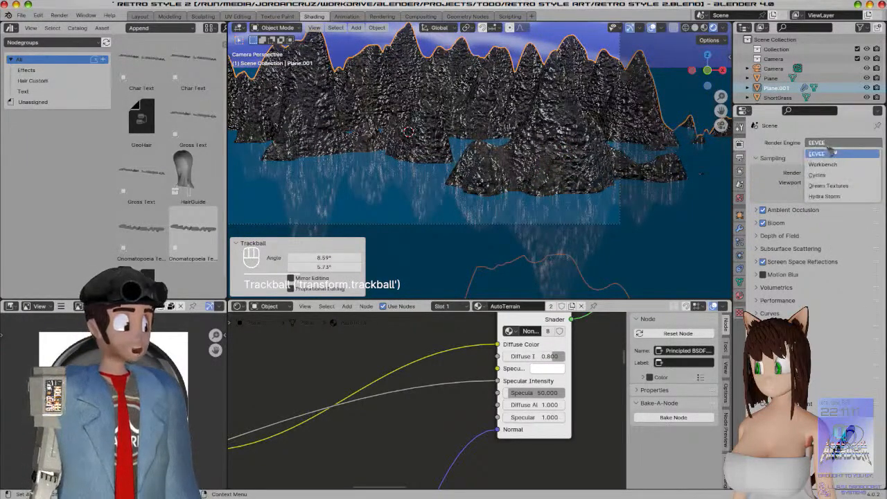
pyautogui.click(831, 151)
# Scale the mountain terrain down and lower it about 0.18 m along the Z axis
pyautogui.scroll(-4, 556, 227)
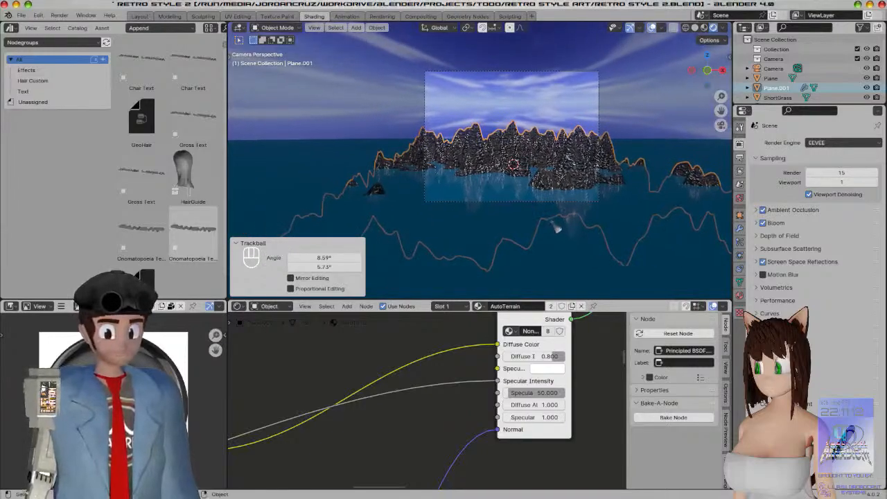
pyautogui.scroll(-2, 457, 370)
pyautogui.scroll(-3, 417, 404)
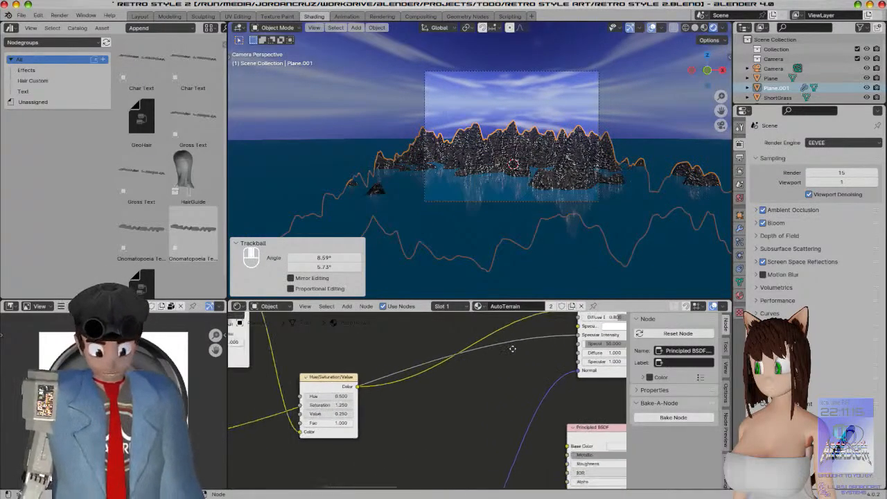
pyautogui.press('s')
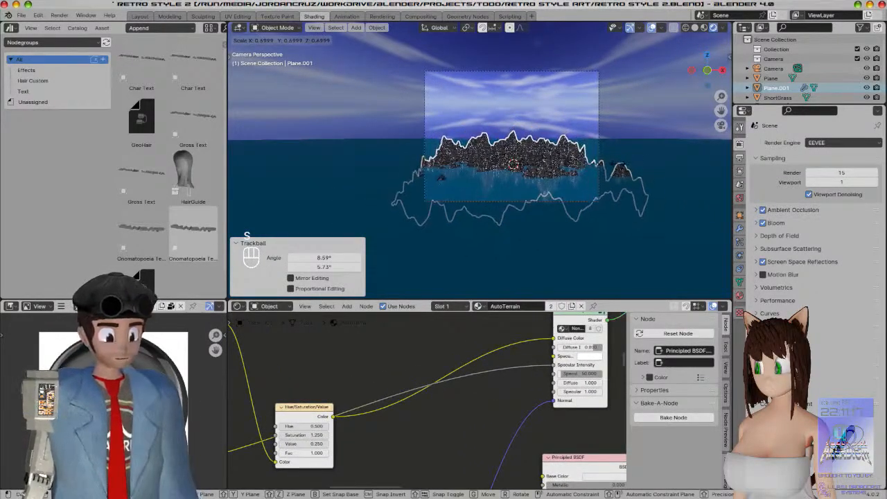
pyautogui.click(620, 164)
pyautogui.press('g')
pyautogui.press('z')
pyautogui.click(640, 188)
# Tilt the terrain with a trackball rotation of about -6.8° and 0.6°, and rotate it about 69° around the Z axis
pyautogui.press('r')
pyautogui.press('r')
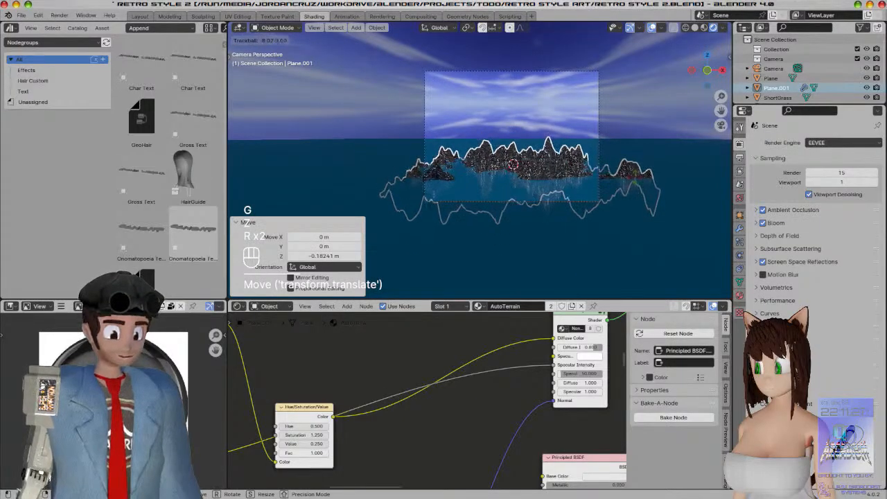
pyautogui.click(639, 187)
pyautogui.scroll(5, 639, 188)
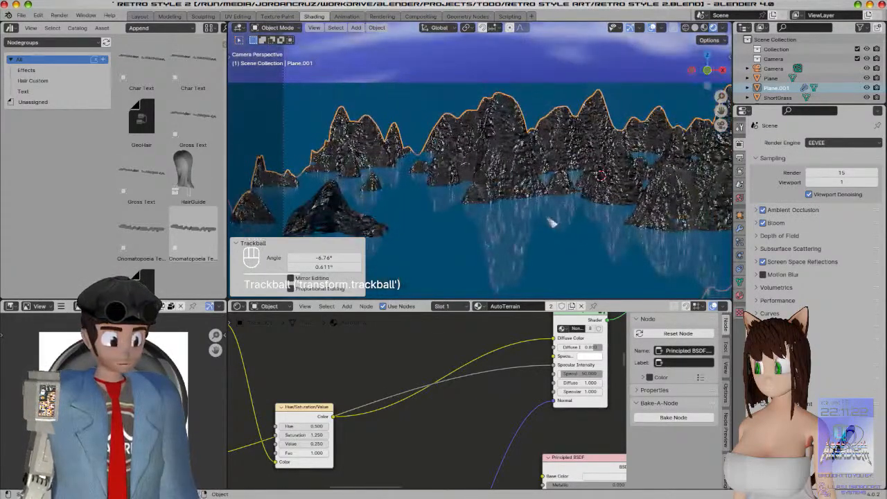
pyautogui.press('r')
pyautogui.press('z')
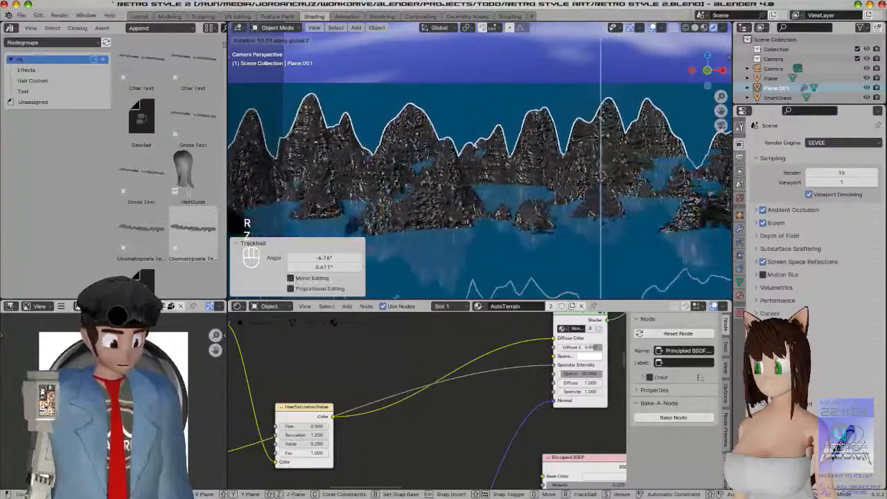
pyautogui.click(603, 221)
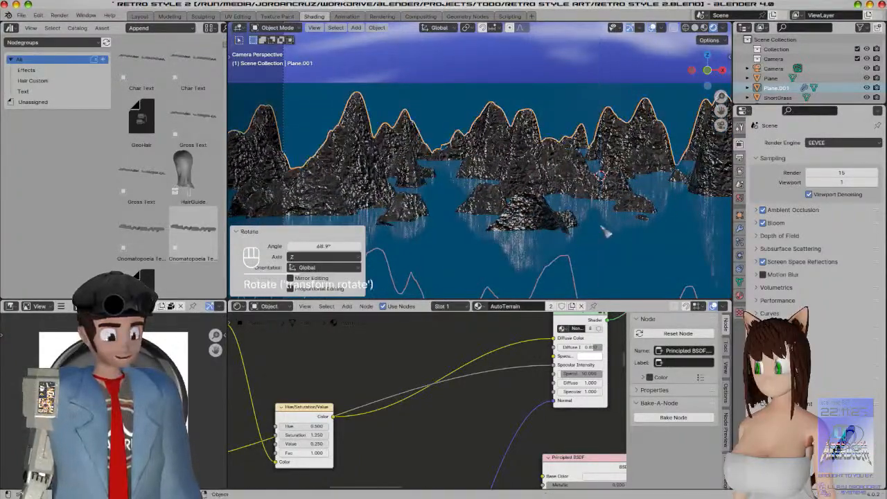
# Deselect all objects and inspect the mountain islands in the camera view
pyautogui.keyDown('shift'); pyautogui.moveTo(528, 234); pyautogui.dragTo(506, 236, button='middle'); pyautogui.keyUp('shift')
pyautogui.press('a')
pyautogui.press('a')
pyautogui.scroll(-2, 560, 226)
pyautogui.keyDown('shift'); pyautogui.moveTo(560, 226); pyautogui.dragTo(427, 210, button='middle'); pyautogui.keyUp('shift')
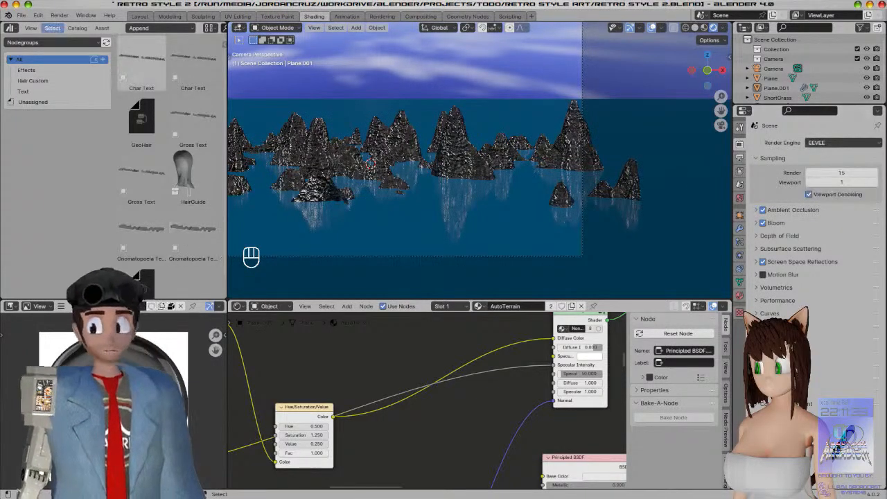
# Search the add-ons in the preferences for "eevee" and close the preferences window
pyautogui.click(38, 14)
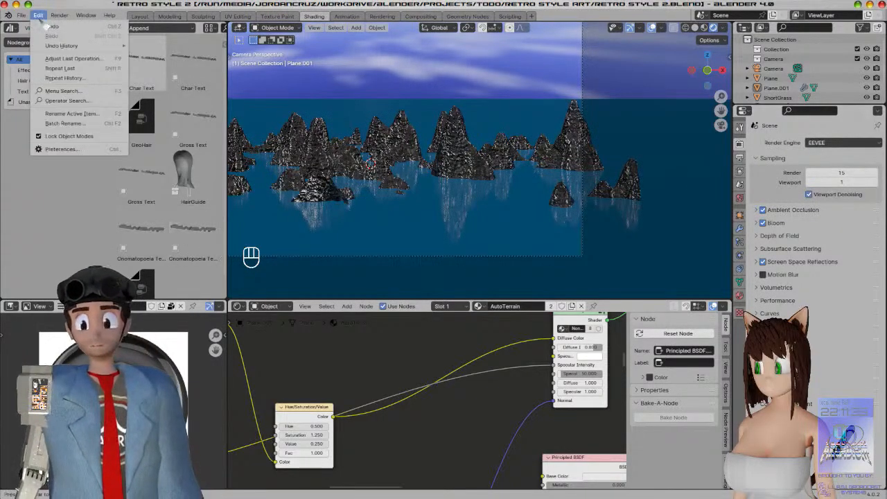
pyautogui.click(61, 149)
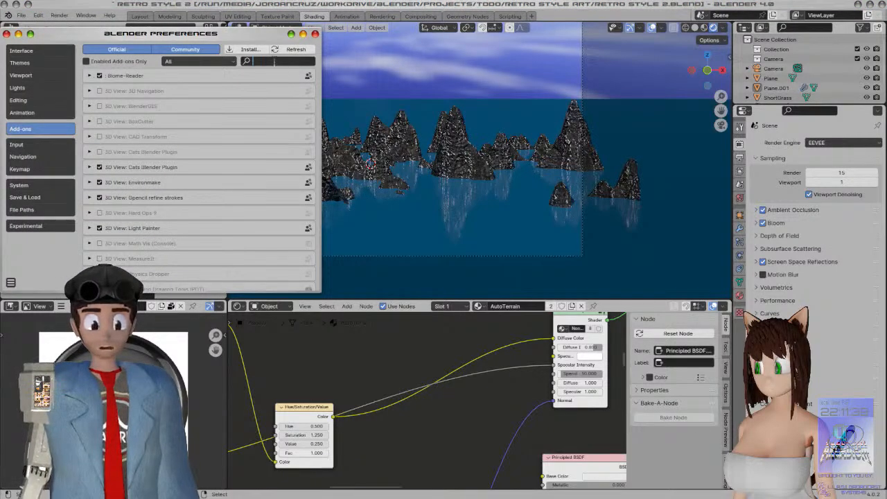
pyautogui.click(273, 61)
pyautogui.write('eevee')
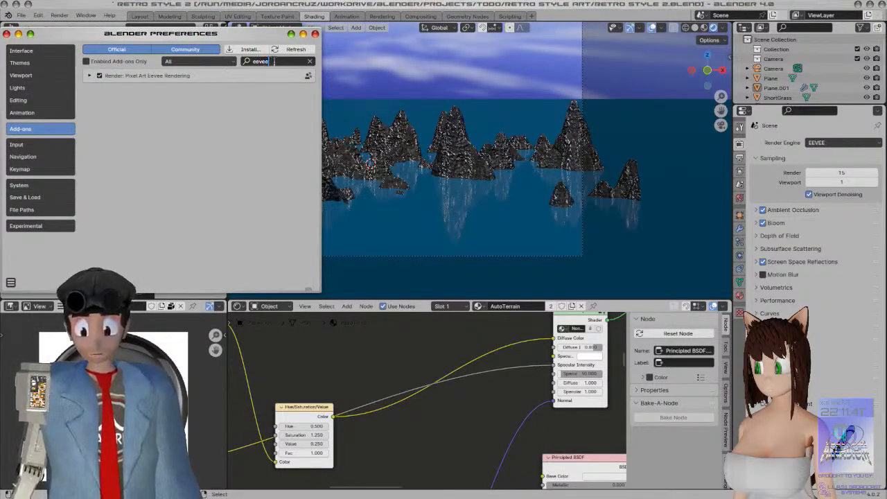
pyautogui.click(314, 34)
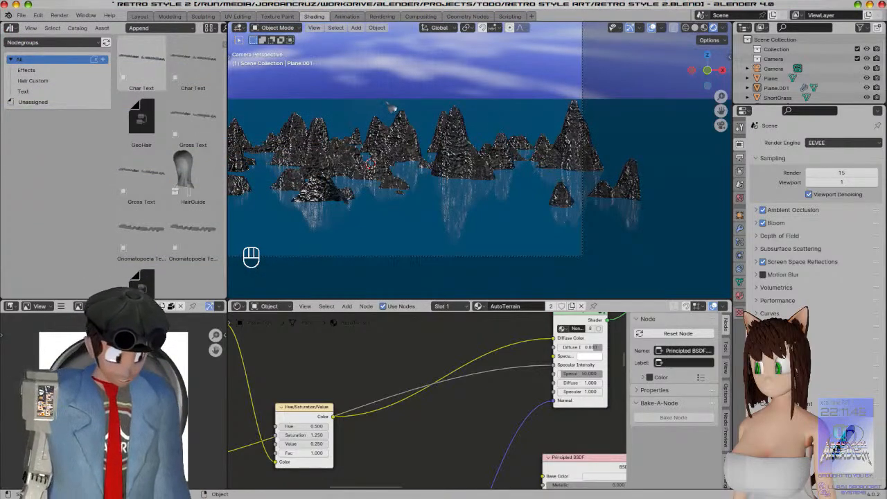
pyautogui.scroll(2, 451, 215)
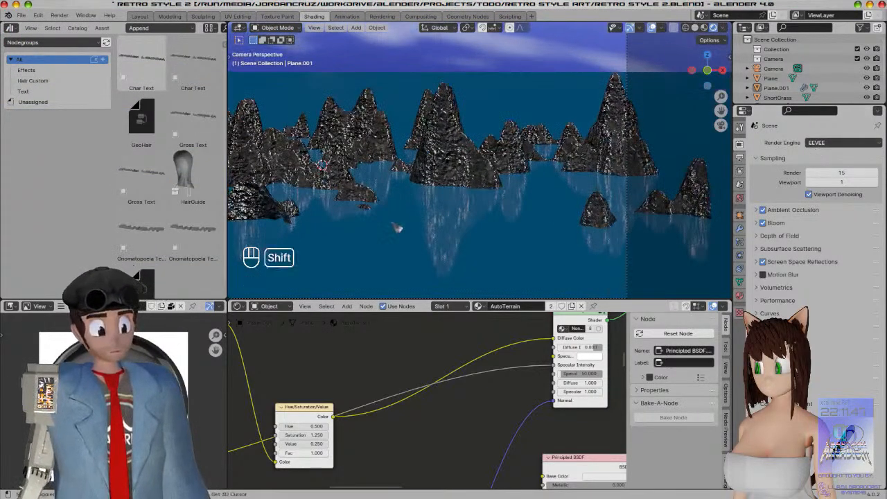
pyautogui.keyDown('shift'); pyautogui.moveTo(397, 229); pyautogui.dragTo(521, 220, button='middle'); pyautogui.keyUp('shift')
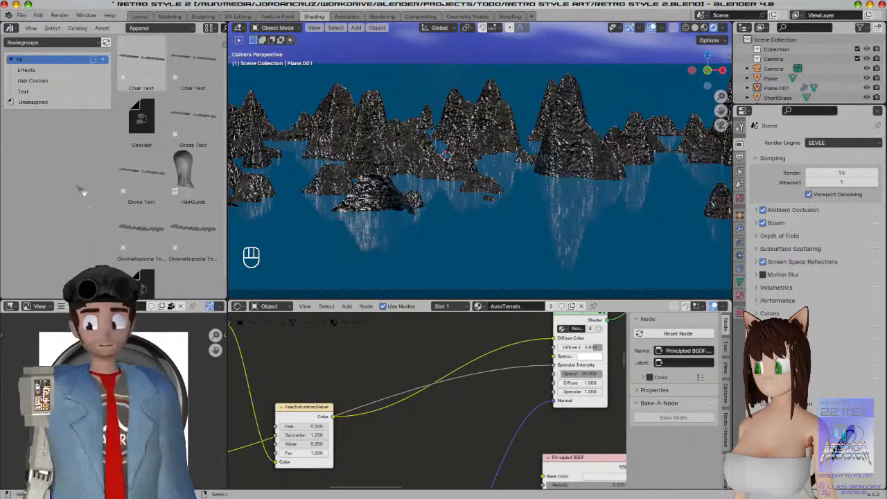
pyautogui.scroll(-3, 439, 184)
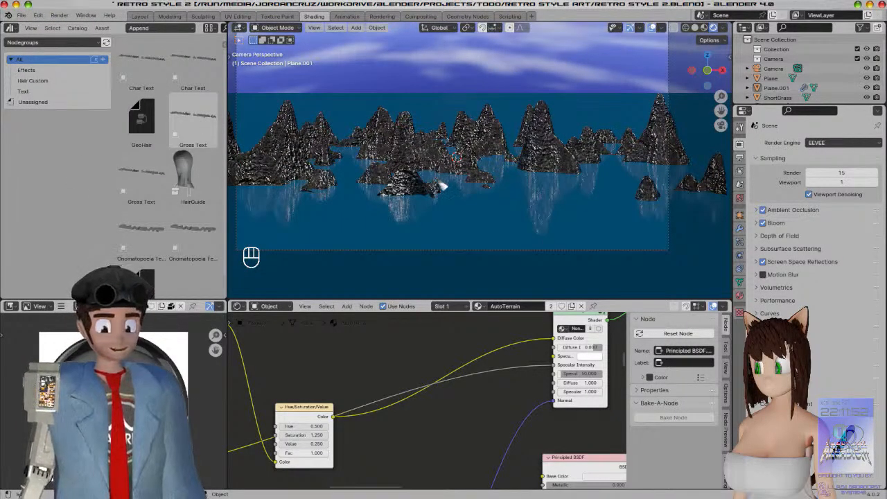
pyautogui.press('a')
pyautogui.press('a')
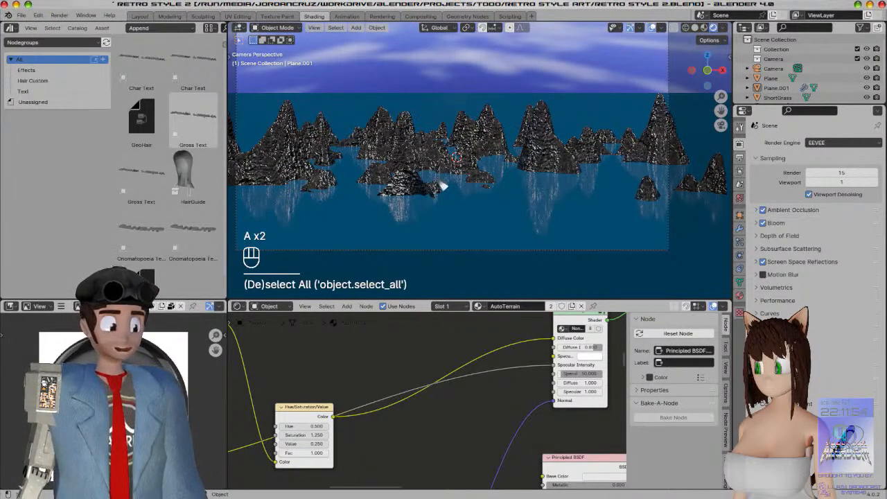
pyautogui.scroll(2, 441, 186)
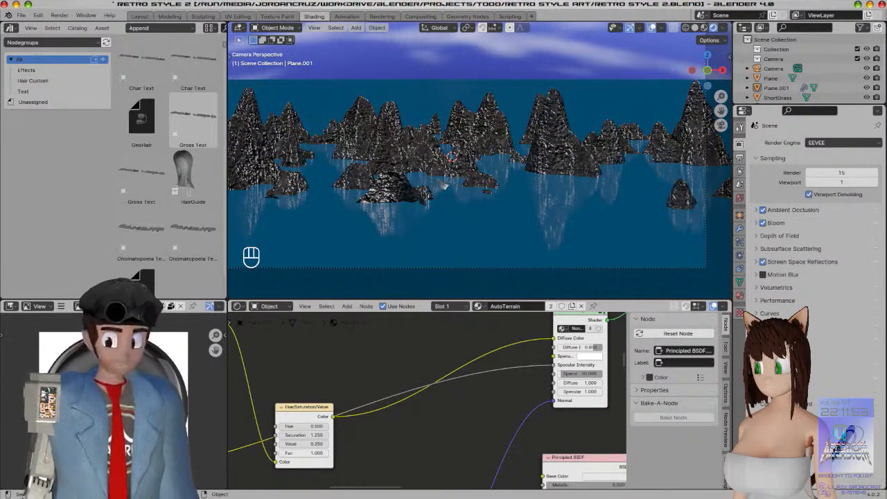
# Deselect everything, preview the scene with its materials in the Layout workspace, and select the mountain terrain
pyautogui.scroll(-2, 440, 184)
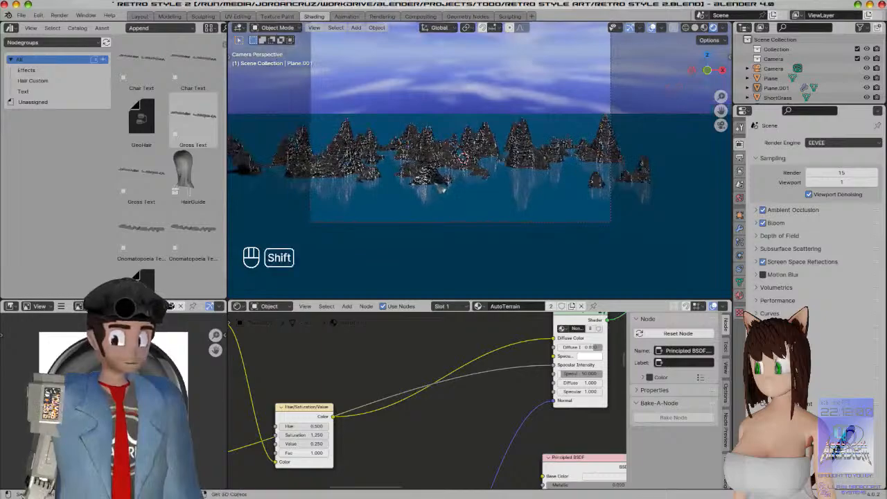
pyautogui.keyDown('shift'); pyautogui.moveTo(440, 184); pyautogui.dragTo(537, 223, button='middle'); pyautogui.keyUp('shift')
pyautogui.press('a')
pyautogui.press('a')
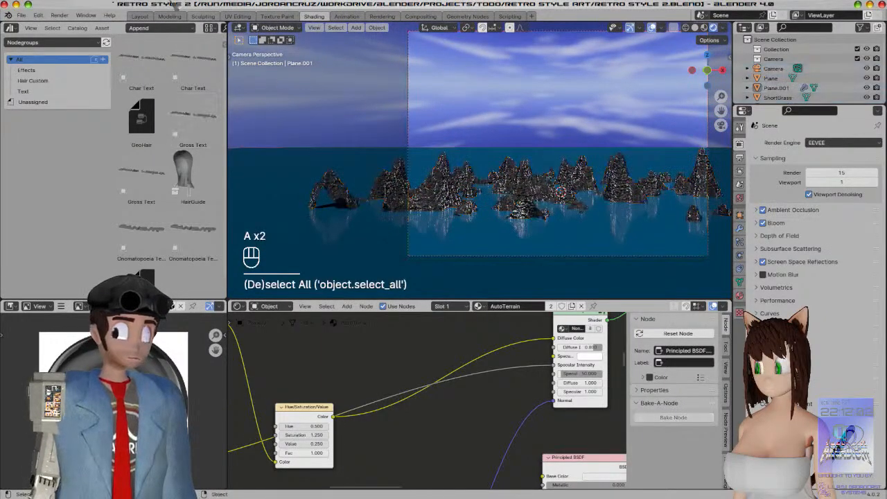
pyautogui.click(140, 16)
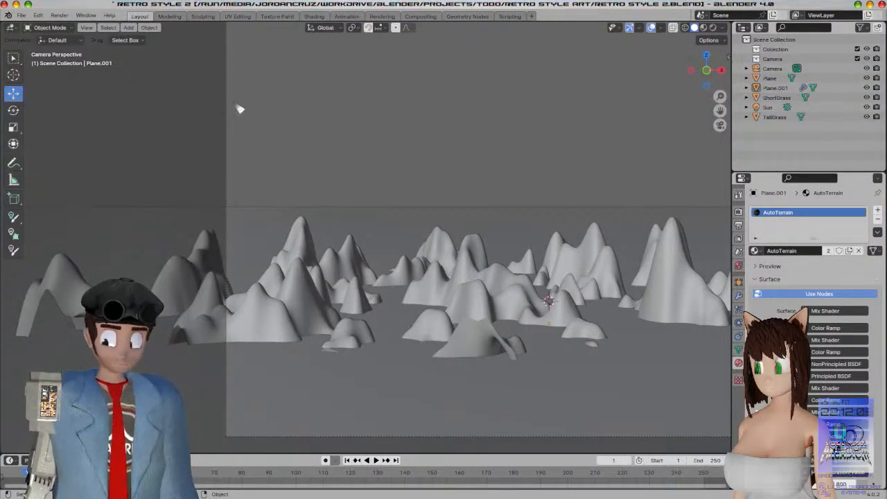
pyautogui.press('z')
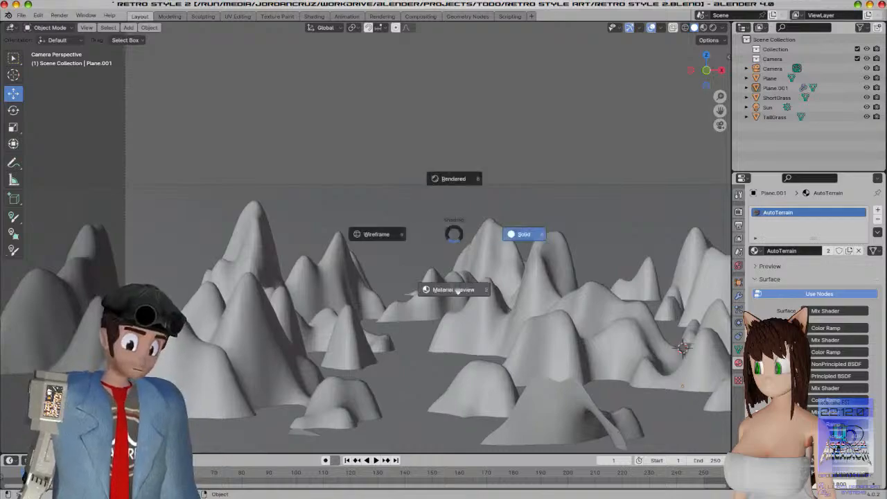
pyautogui.click(454, 288)
pyautogui.keyDown('shift'); pyautogui.moveTo(515, 313); pyautogui.dragTo(473, 305, button='middle'); pyautogui.keyUp('shift')
pyautogui.click(426, 264)
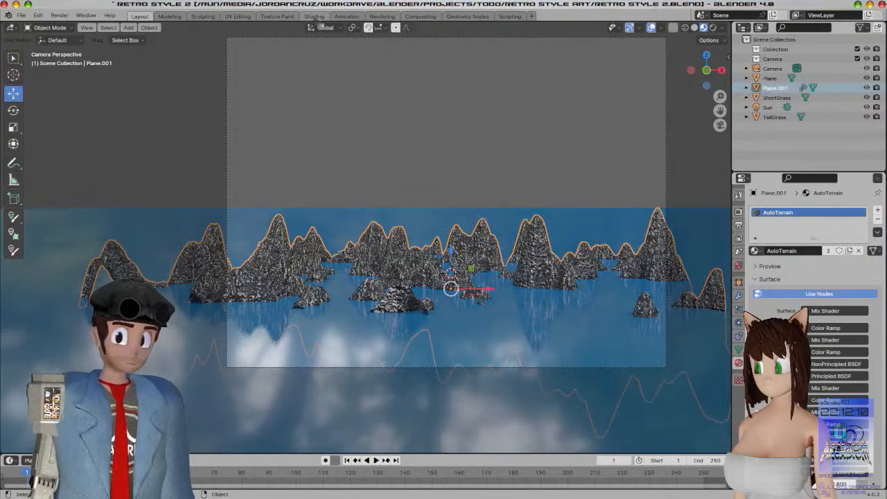
# In the Shading workspace, disconnect the colour link from Specular Intensity on the AutoTerrain material's NonPrincipled BSDF node
pyautogui.click(314, 17)
pyautogui.scroll(-5, 448, 386)
pyautogui.moveTo(455, 405); pyautogui.dragTo(370, 415, button='middle')
pyautogui.scroll(4, 525, 436)
pyautogui.scroll(2, 429, 378)
pyautogui.moveTo(428, 374); pyautogui.dragTo(408, 392)
# Disconnect the link into Specular Intensity on the NonPrincipled BSDF node in the brown frame above the texture nodes
pyautogui.scroll(-4, 560, 425)
pyautogui.keyDown('shift'); pyautogui.moveTo(556, 427); pyautogui.dragTo(565, 485, button='middle'); pyautogui.keyUp('shift')
pyautogui.keyDown('shift'); pyautogui.moveTo(558, 333); pyautogui.dragTo(561, 429, button='middle'); pyautogui.keyUp('shift')
pyautogui.keyDown('shift'); pyautogui.moveTo(554, 351); pyautogui.dragTo(552, 421, button='middle'); pyautogui.keyUp('shift')
pyautogui.scroll(-5, 562, 356)
pyautogui.scroll(5, 526, 352)
pyautogui.scroll(5, 551, 420)
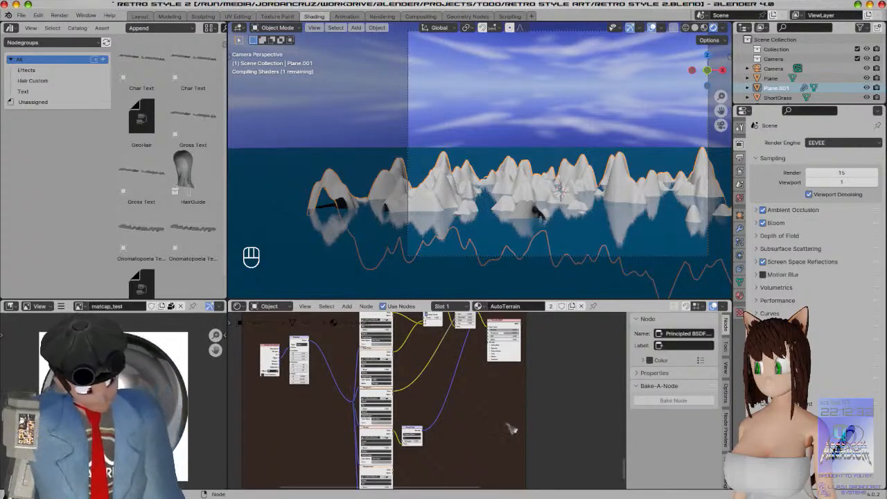
pyautogui.scroll(1, 510, 429)
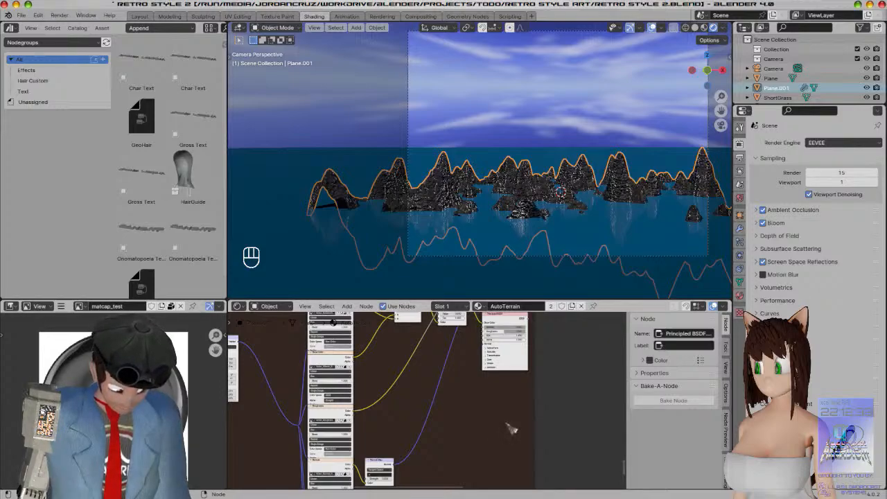
pyautogui.moveTo(543, 367); pyautogui.dragTo(524, 439, button='middle')
pyautogui.scroll(4, 532, 432)
pyautogui.moveTo(589, 387); pyautogui.dragTo(545, 476, button='middle')
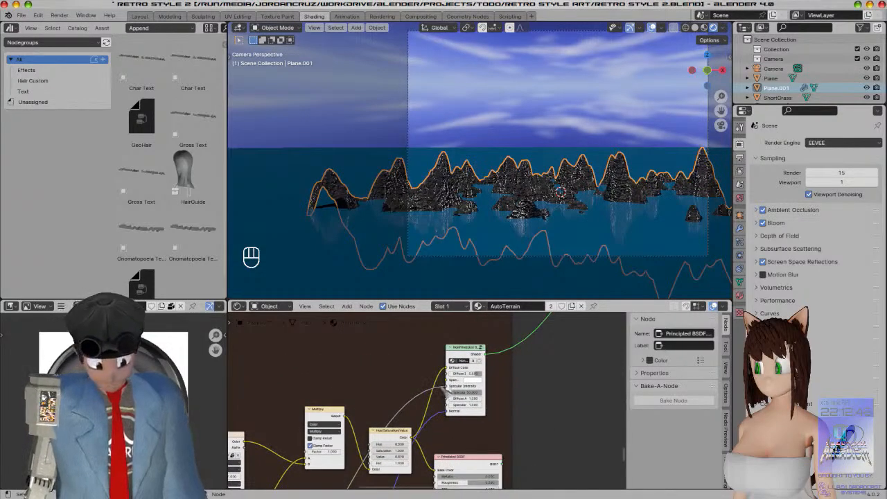
pyautogui.moveTo(447, 386); pyautogui.dragTo(393, 382)
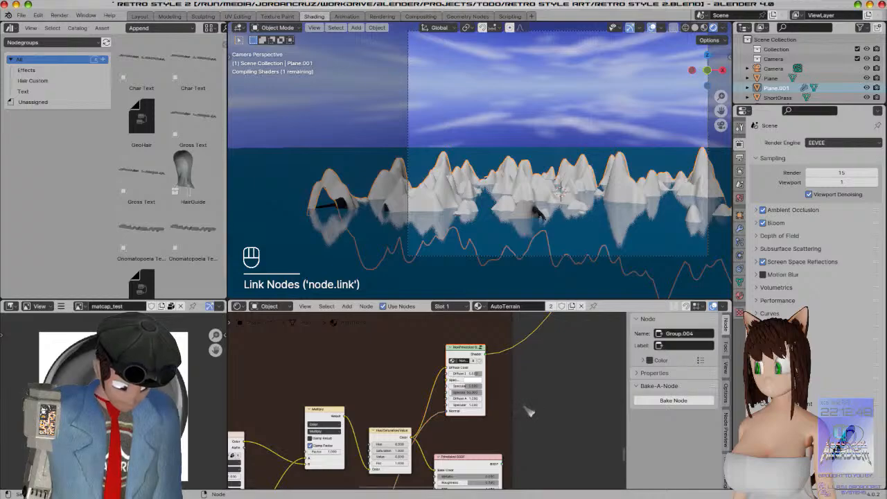
# Disconnect Specular Intensity on the next NonPrincipled BSDF node and check the other shader groups in the AutoTerrain tree
pyautogui.moveTo(537, 394); pyautogui.dragTo(513, 381, button='middle')
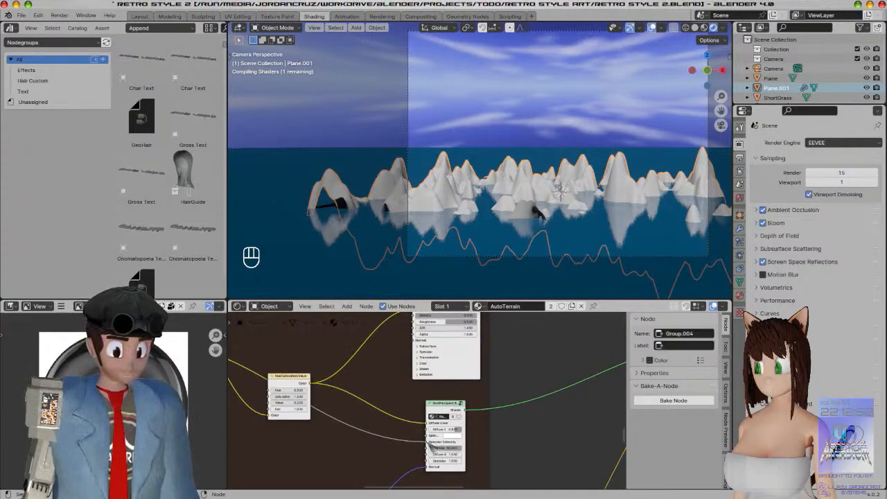
pyautogui.moveTo(426, 442); pyautogui.dragTo(399, 440)
pyautogui.moveTo(546, 368); pyautogui.dragTo(569, 405, button='middle')
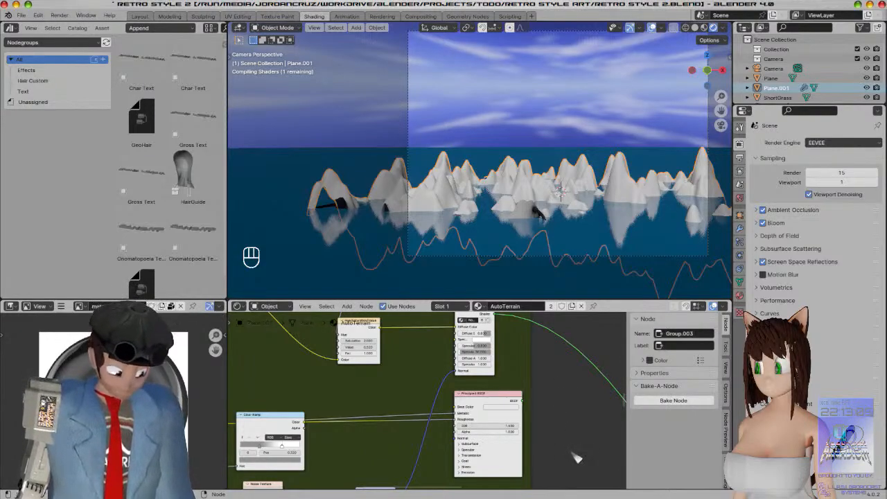
pyautogui.moveTo(577, 457); pyautogui.dragTo(580, 486, button='middle')
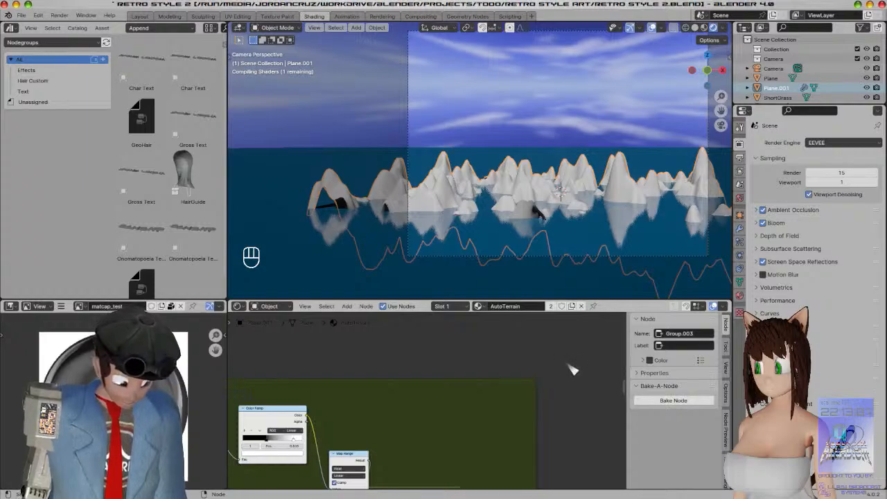
pyautogui.moveTo(566, 372); pyautogui.dragTo(596, 371, button='middle')
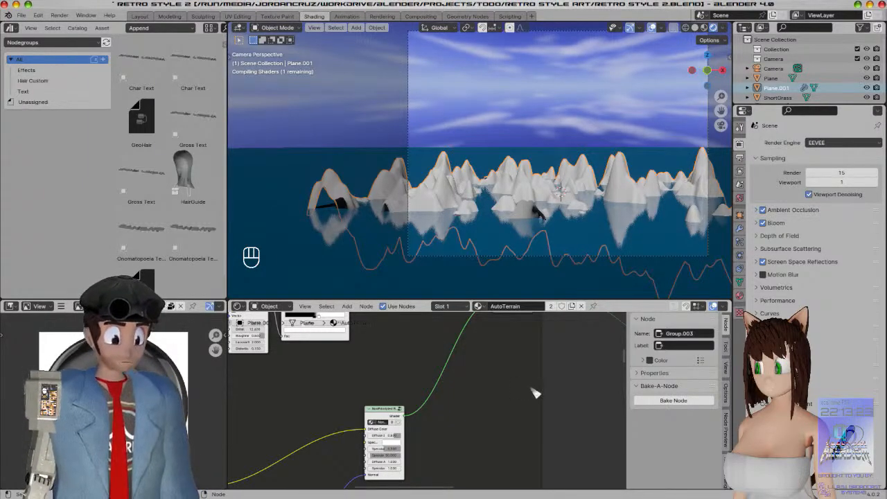
# Copy the NonPrincipled BSDF node, set the render engine to Cycles, and paste the copy beside the remaining Principled BSDF
pyautogui.hotkey('ctrl', 'c')
pyautogui.press('z')
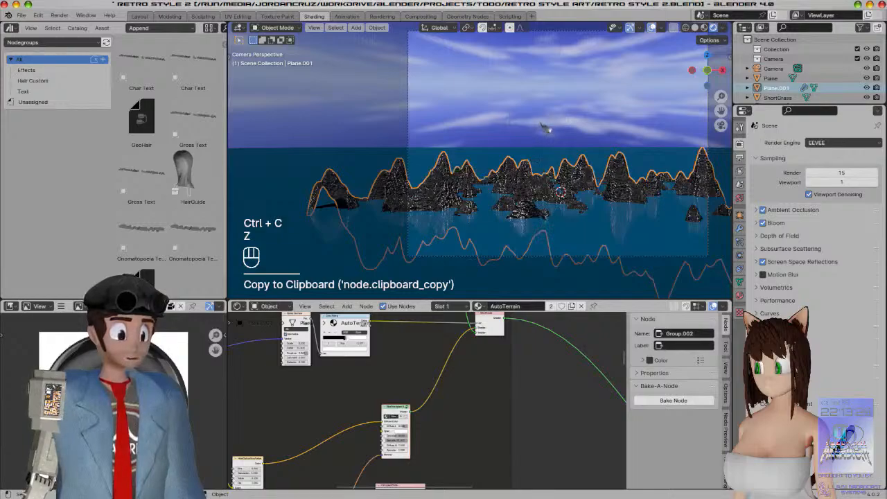
pyautogui.click(841, 142)
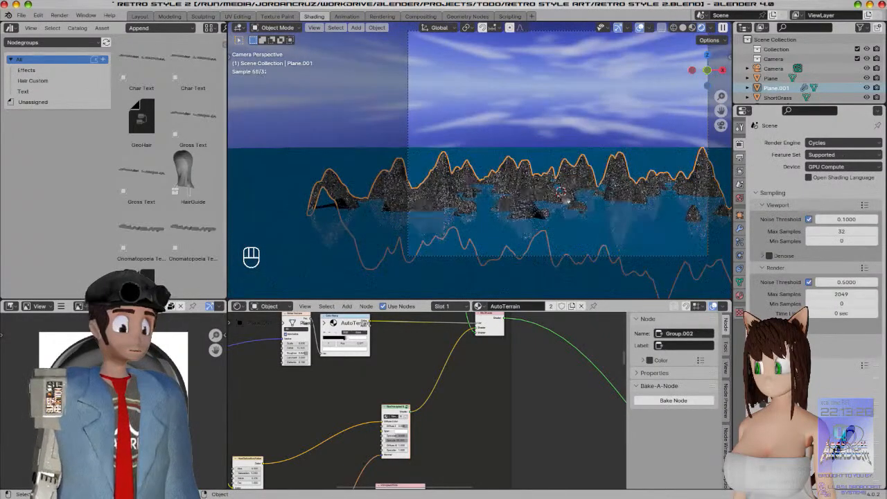
pyautogui.scroll(2, 564, 196)
pyautogui.moveTo(516, 411); pyautogui.dragTo(501, 358, button='middle')
pyautogui.hotkey('ctrl', 'v')
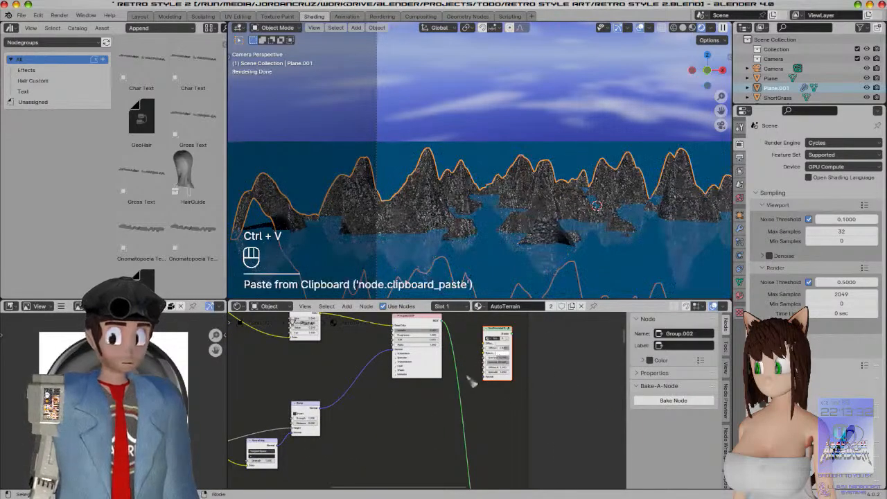
# Reroute the colour and normal links from the Principled BSDF to the pasted NonPrincipled BSDF and connect its shader output to the Mix Shader
pyautogui.moveTo(429, 427); pyautogui.dragTo(423, 414, button='middle')
pyautogui.click(389, 362)
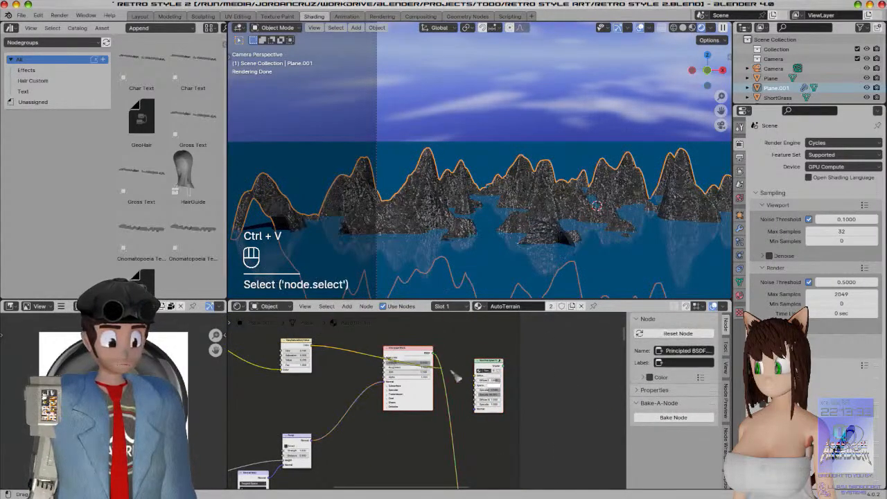
pyautogui.moveTo(477, 379); pyautogui.dragTo(478, 379)
pyautogui.moveTo(382, 384); pyautogui.dragTo(387, 413)
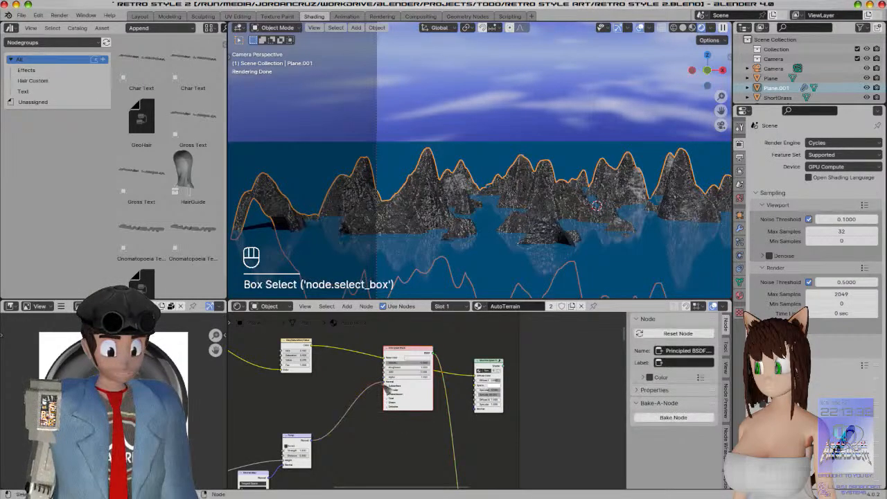
pyautogui.moveTo(385, 381); pyautogui.dragTo(478, 410)
pyautogui.moveTo(505, 362); pyautogui.dragTo(456, 477)
pyautogui.moveTo(504, 366); pyautogui.dragTo(487, 401)
# Deselect all objects and inspect the rock surface of the islands up close in the Cycles render
pyautogui.scroll(6, 563, 216)
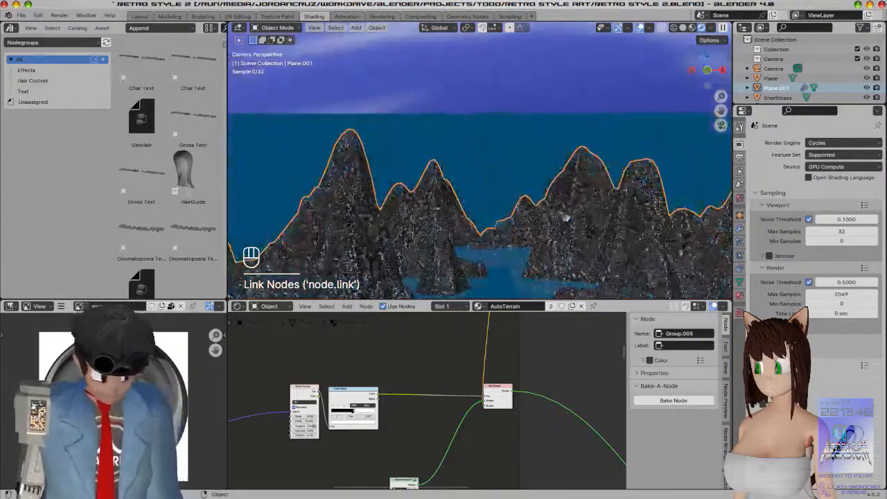
pyautogui.keyDown('shift'); pyautogui.moveTo(563, 216); pyautogui.dragTo(425, 92, button='middle'); pyautogui.keyUp('shift')
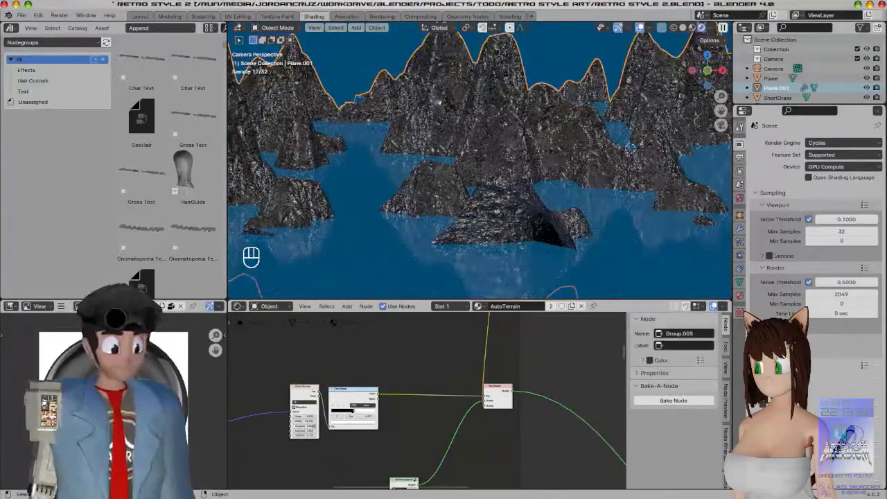
pyautogui.scroll(-6, 469, 118)
pyautogui.press('a')
pyautogui.press('a')
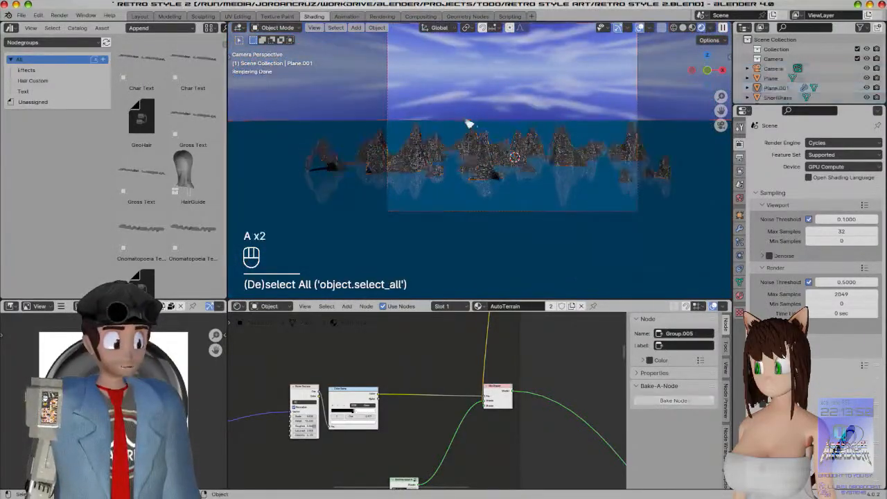
pyautogui.scroll(12, 469, 123)
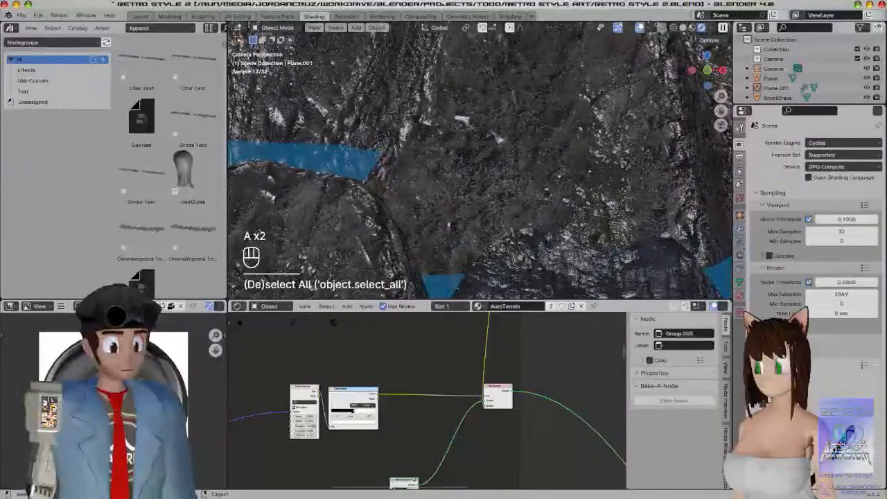
pyautogui.scroll(-10, 498, 138)
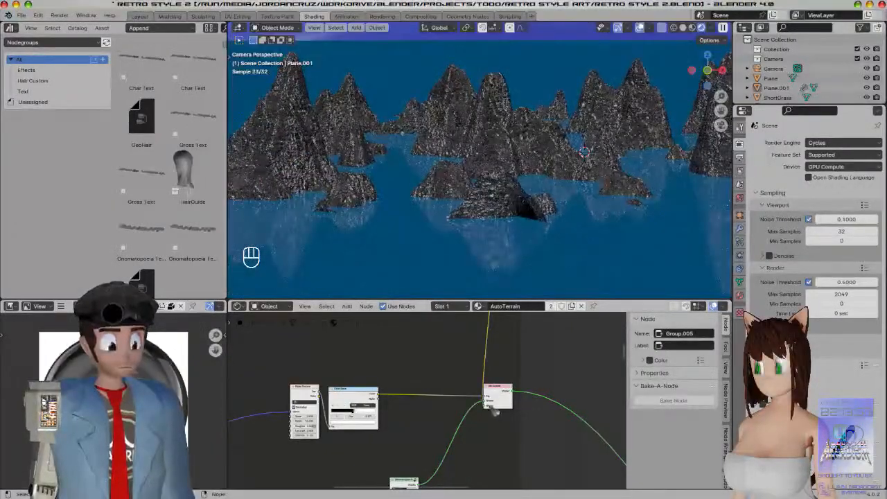
# Set the render engine back to EEVEE and check the mountain islands in the camera view
pyautogui.scroll(-6, 494, 411)
pyautogui.moveTo(514, 431); pyautogui.dragTo(469, 436, button='middle')
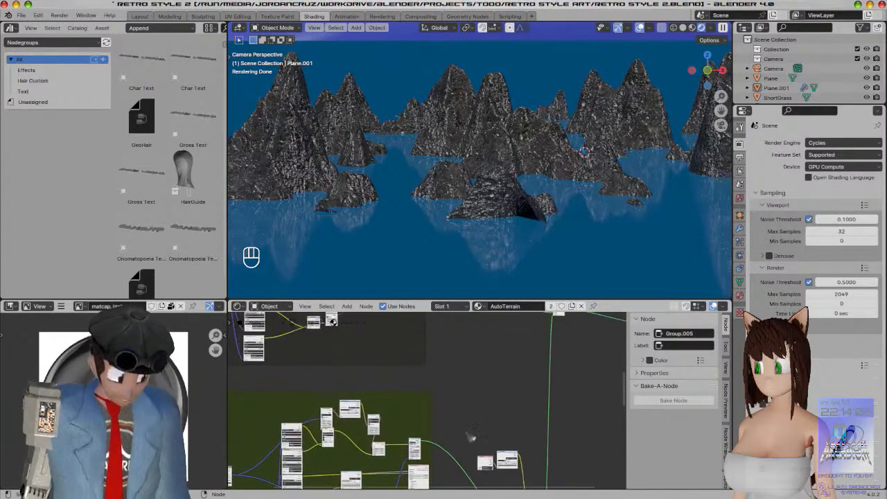
pyautogui.click(842, 143)
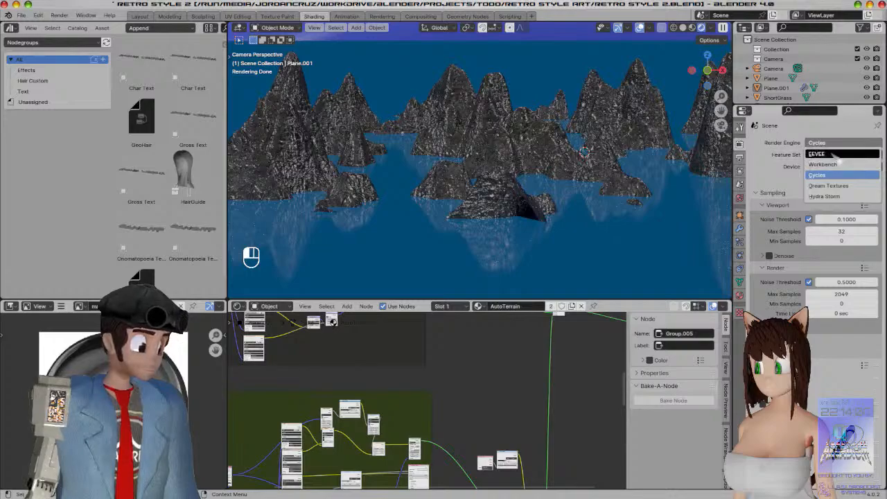
pyautogui.click(828, 155)
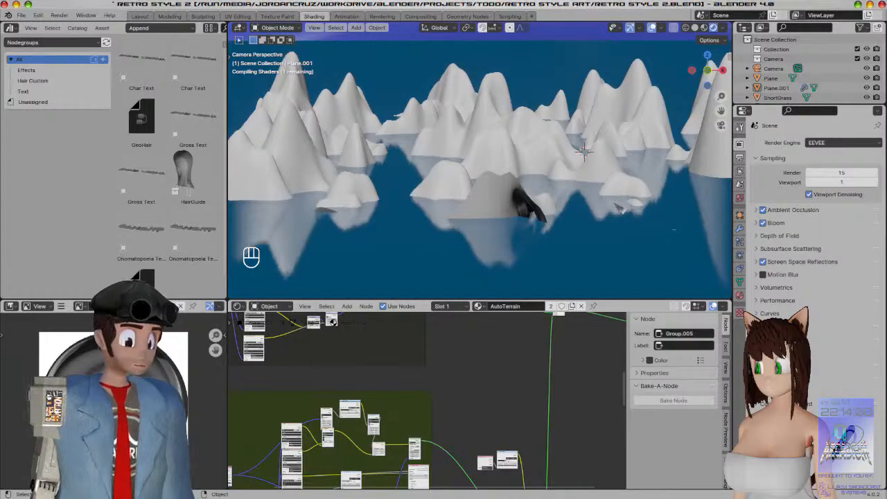
pyautogui.scroll(2, 619, 208)
pyautogui.scroll(3, 620, 209)
pyautogui.keyDown('shift'); pyautogui.moveTo(618, 209); pyautogui.dragTo(584, 234, button='middle'); pyautogui.keyUp('shift')
pyautogui.scroll(-9, 584, 235)
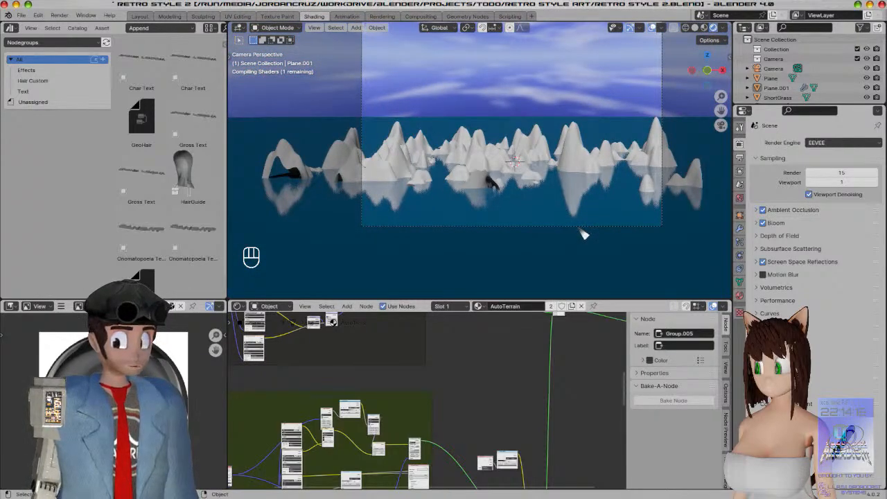
# Set the transform orientation to Local, scale the mountain terrain by about 1.41 along X, and deselect all in the camera view
pyautogui.click(490, 183)
pyautogui.moveTo(491, 183); pyautogui.dragTo(513, 222, button='middle')
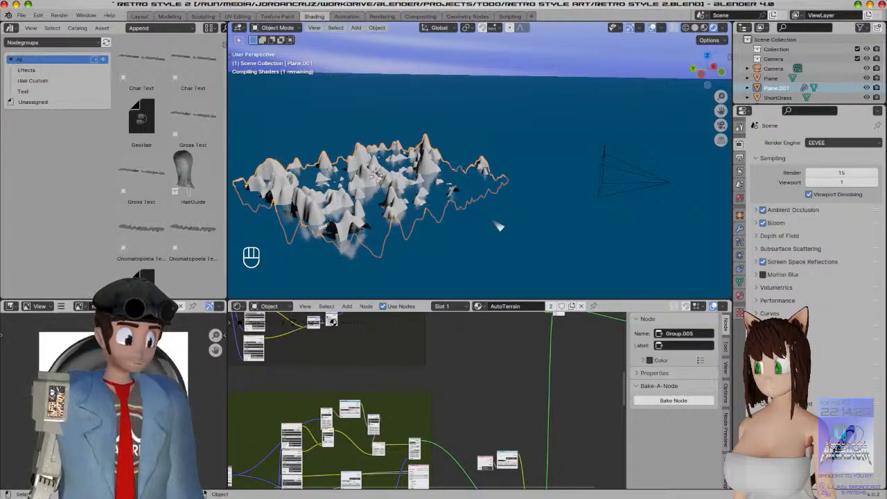
pyautogui.press('s')
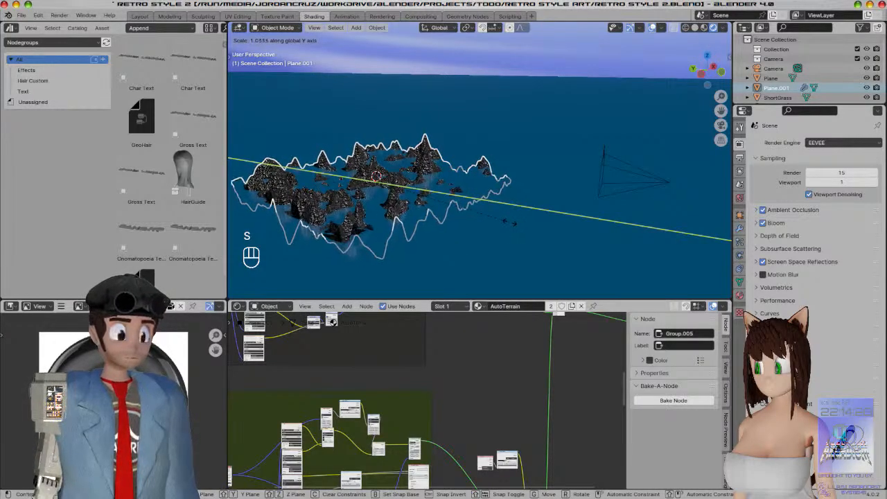
pyautogui.press('Escape')
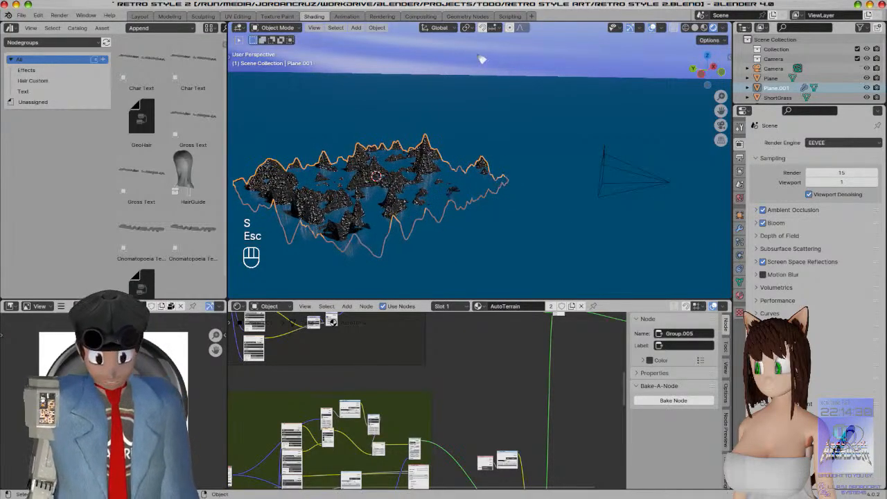
pyautogui.click(440, 28)
pyautogui.click(433, 72)
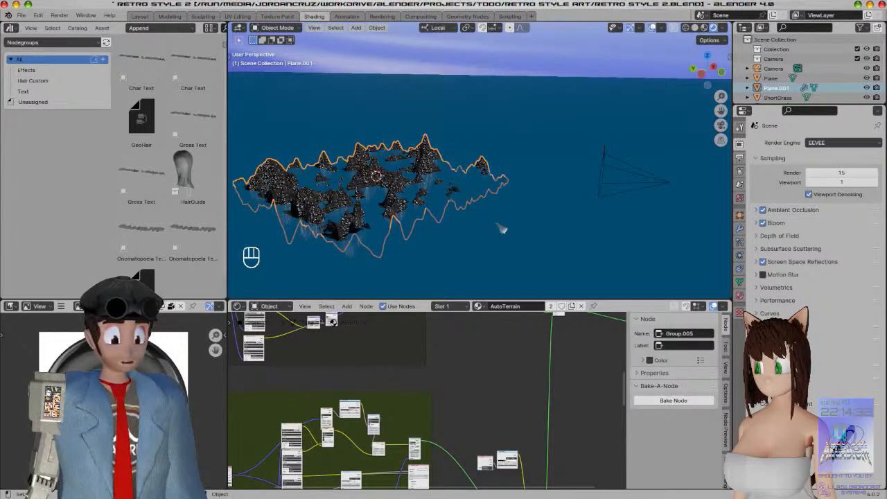
pyautogui.press('s')
pyautogui.press('x')
pyautogui.click(568, 246)
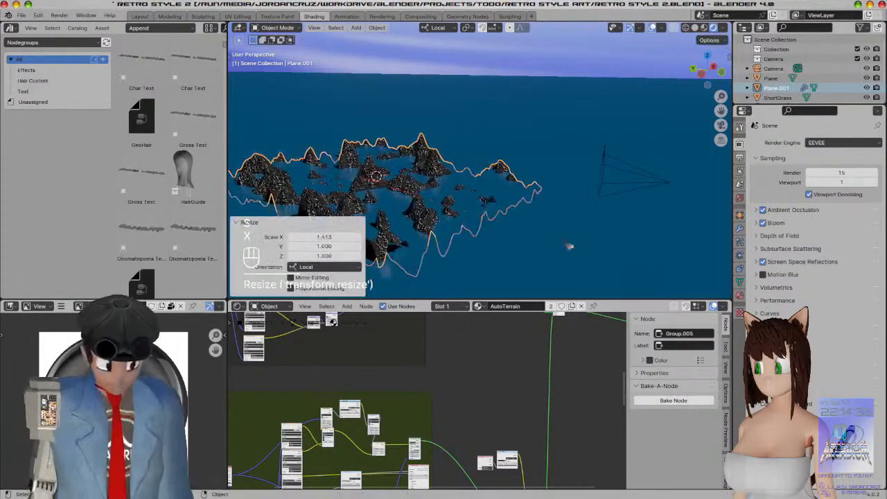
pyautogui.press('KP_0')
pyautogui.press('a')
pyautogui.press('a')
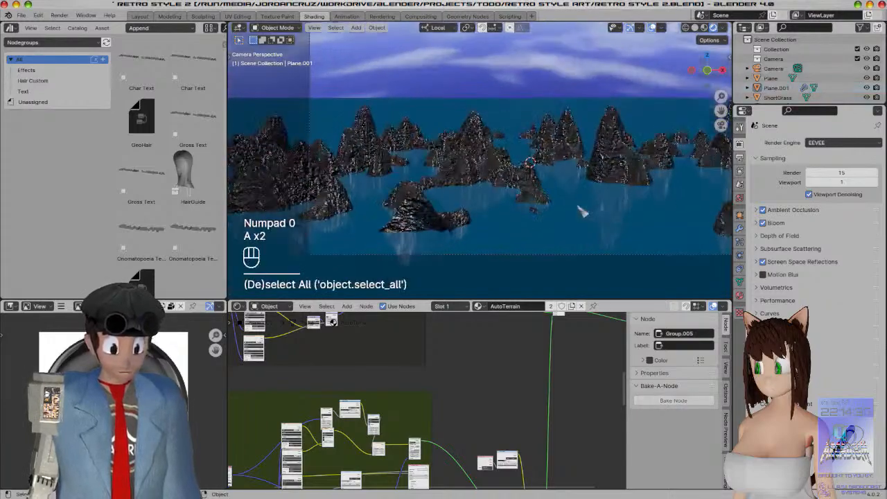
pyautogui.click(495, 184)
pyautogui.press('h')
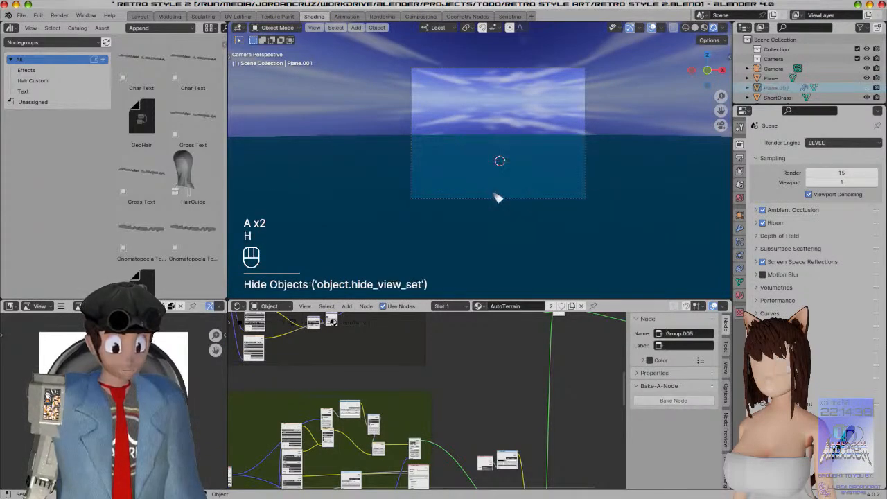
pyautogui.hotkey('ctrl', 'z')
pyautogui.press('g')
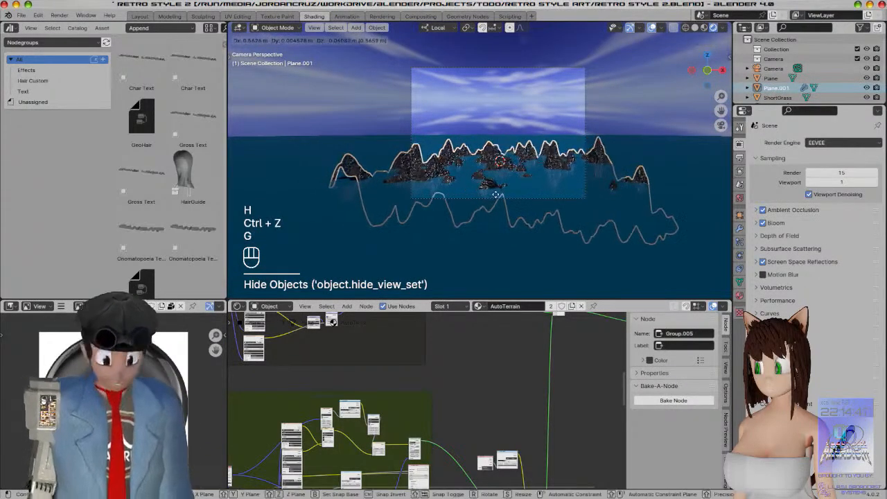
pyautogui.press('Escape')
# Move the mountain terrain about 0.89 m with its local Z axis locked, and deselect all objects
pyautogui.press('g')
pyautogui.hotkey('shift', 'z')
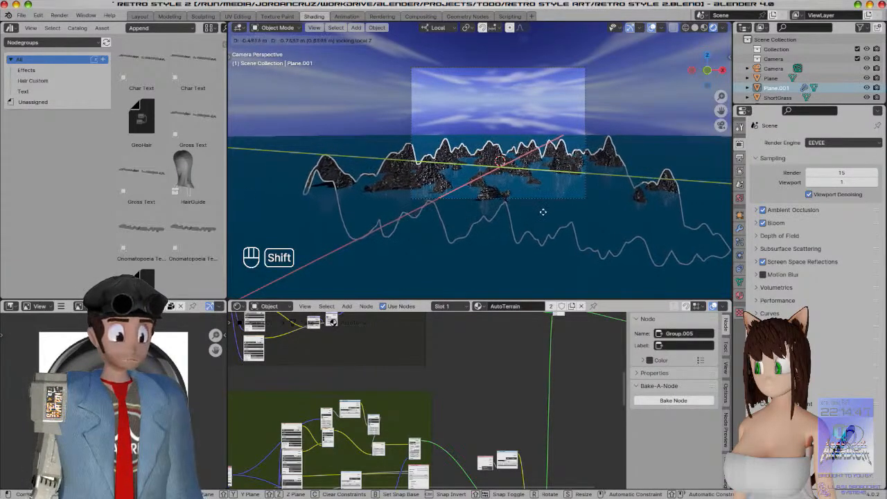
pyautogui.click(603, 192)
pyautogui.press('a')
pyautogui.press('a')
# Select the floor plane and desaturate the Diffuse Color of its NonPrincipled BSDF node to white
pyautogui.click(557, 239)
pyautogui.scroll(-6, 510, 374)
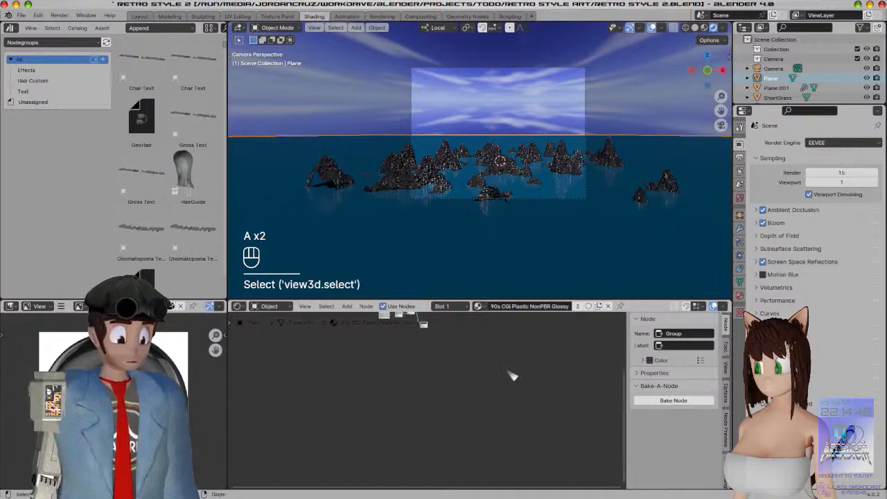
pyautogui.moveTo(490, 382); pyautogui.dragTo(561, 434, button='middle')
pyautogui.scroll(5, 560, 432)
pyautogui.moveTo(456, 407); pyautogui.dragTo(360, 404, button='middle')
pyautogui.scroll(9, 548, 407)
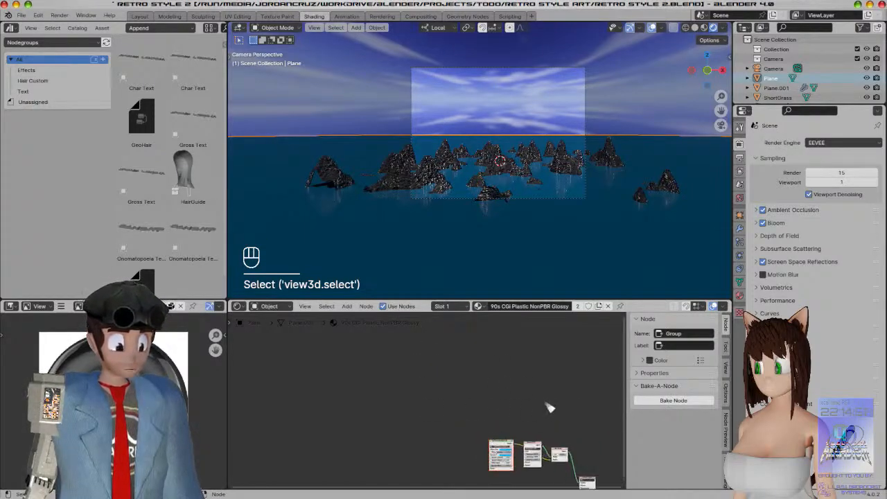
pyautogui.moveTo(548, 408); pyautogui.dragTo(463, 358, button='middle')
pyautogui.scroll(9, 463, 358)
pyautogui.moveTo(528, 359); pyautogui.dragTo(483, 475, button='middle')
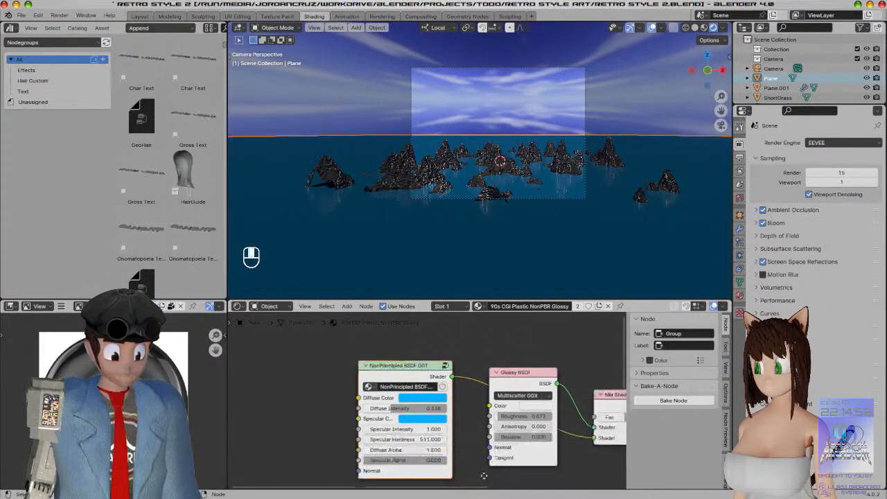
pyautogui.click(423, 396)
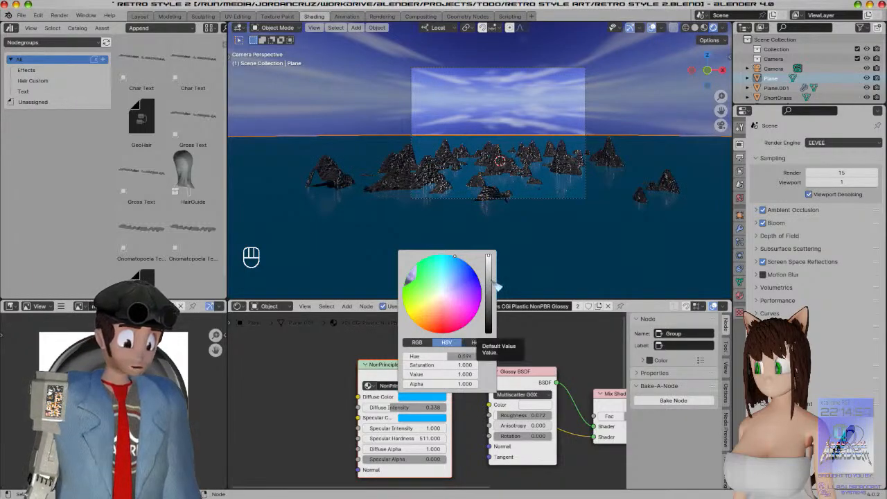
pyautogui.moveTo(430, 365); pyautogui.dragTo(395, 366)
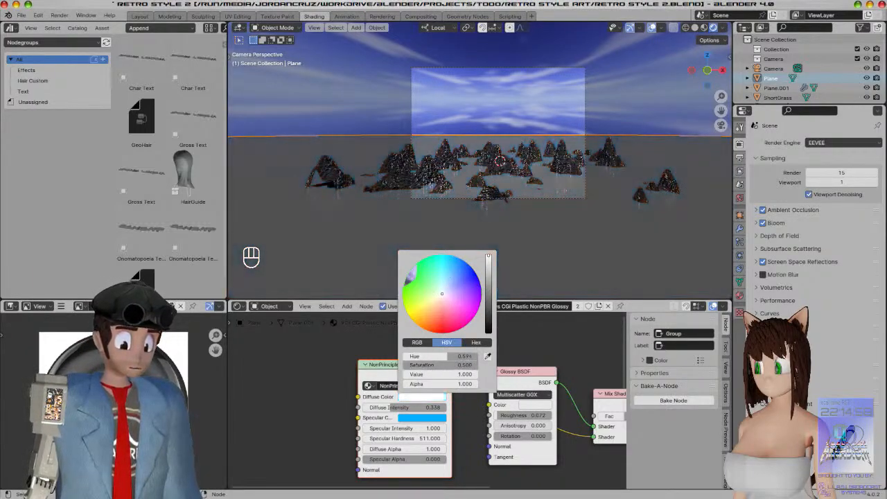
# Desaturate the Specular Color of the floor's NonPrincipled BSDF node to white and deselect all objects
pyautogui.click(423, 417)
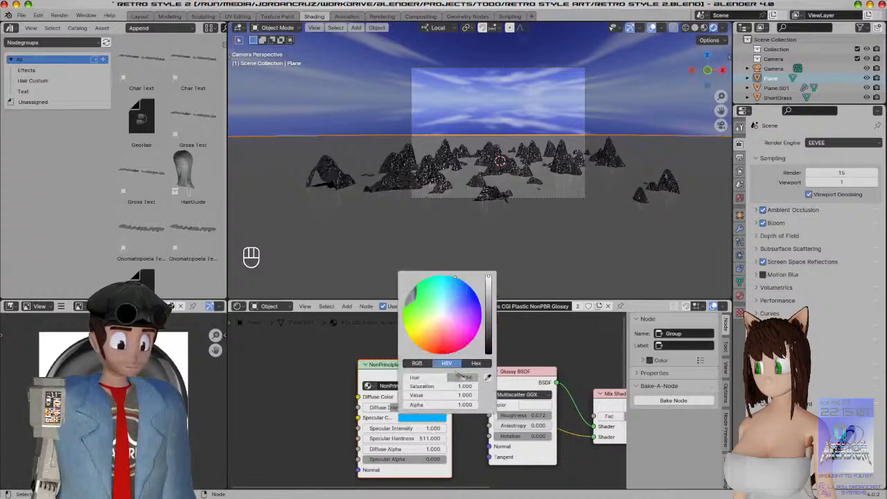
pyautogui.moveTo(457, 386); pyautogui.dragTo(403, 386)
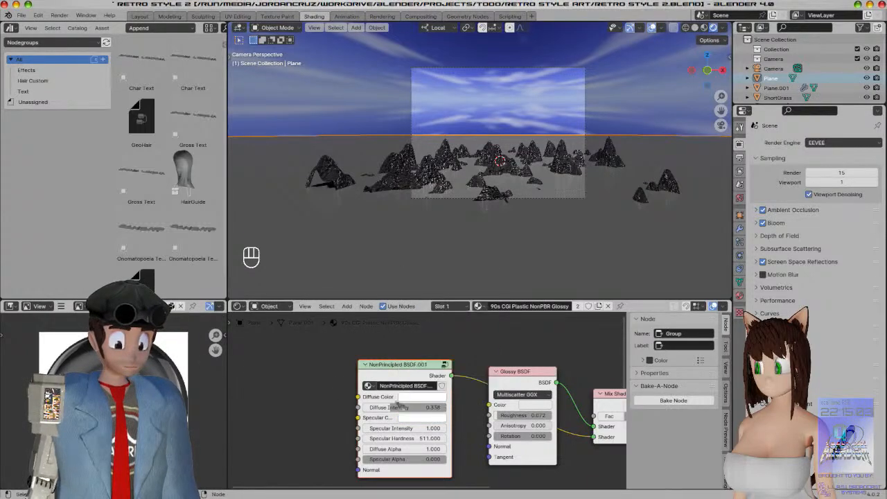
pyautogui.press('a')
pyautogui.press('a')
pyautogui.scroll(4, 577, 221)
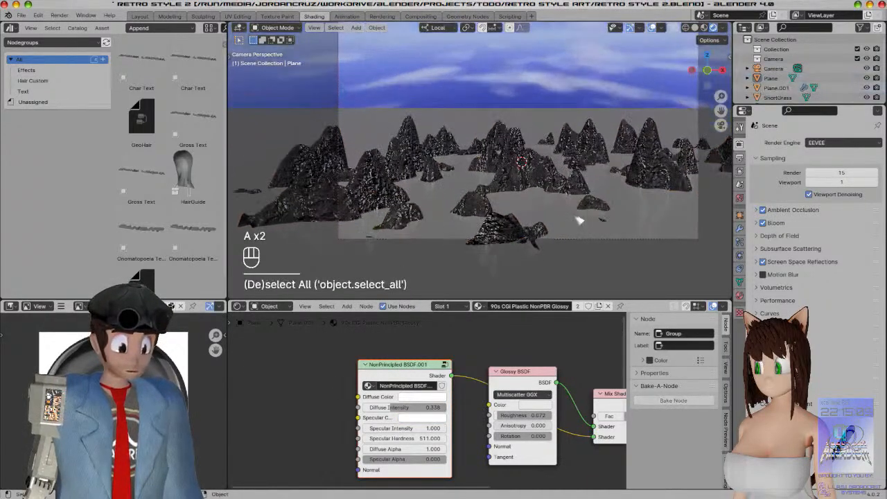
# Tint the floor's Diffuse Color a pale pink with a hue of about 0.849, deselect all objects, and save the file
pyautogui.click(436, 397)
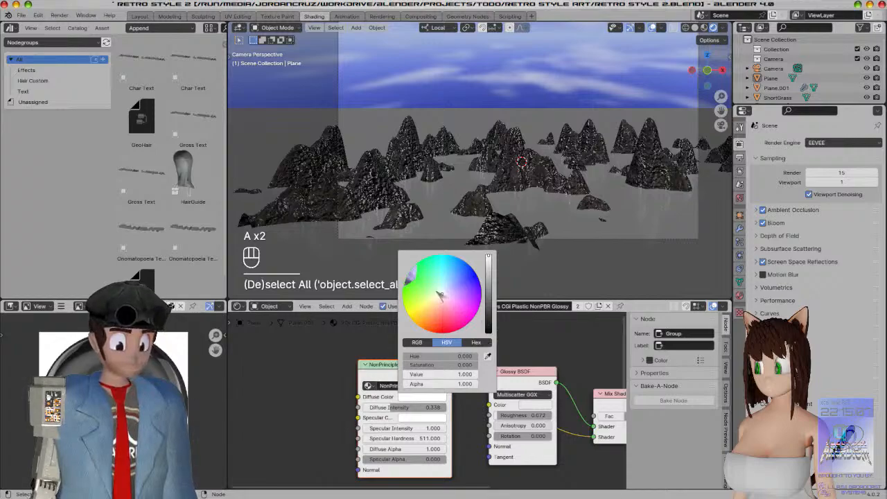
pyautogui.moveTo(444, 300); pyautogui.dragTo(471, 320)
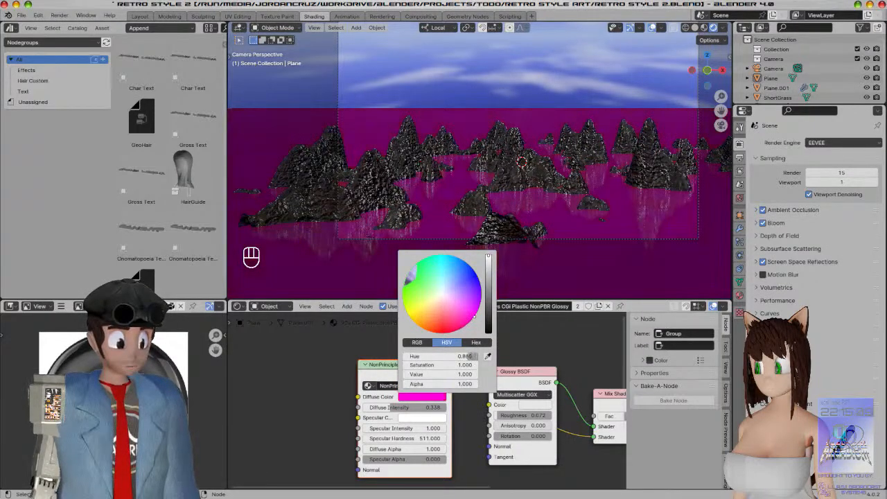
pyautogui.click(449, 299)
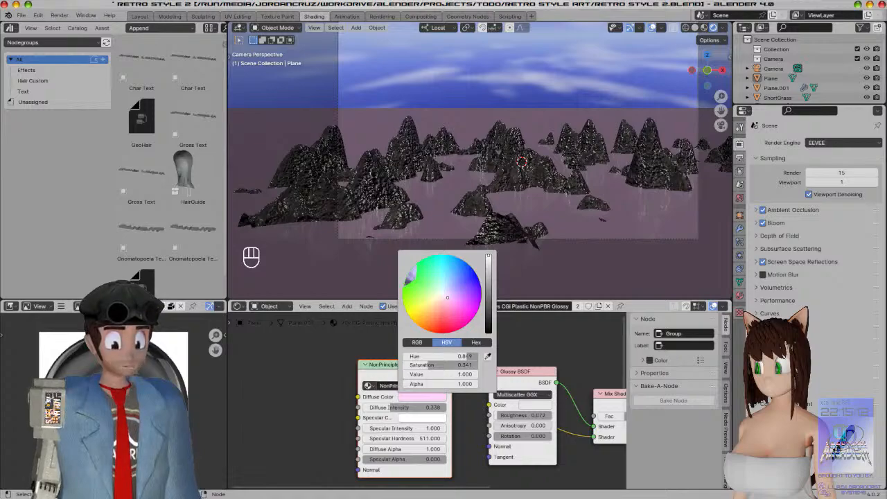
pyautogui.press('a')
pyautogui.press('a')
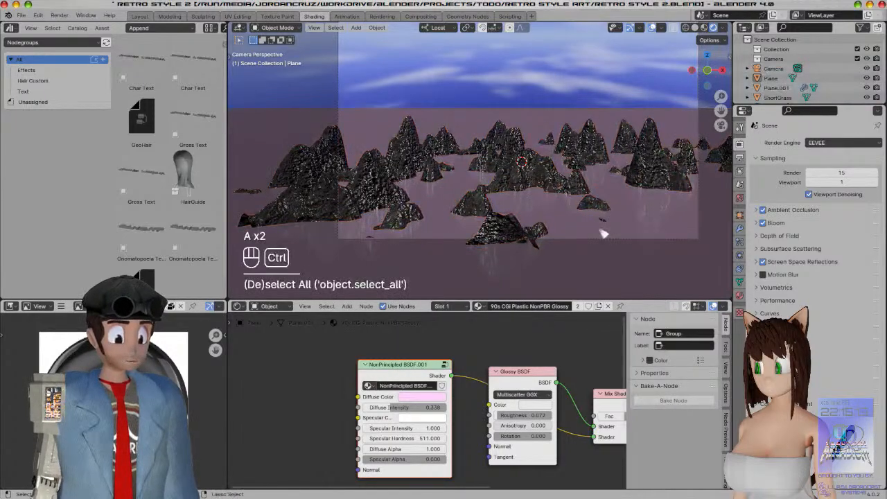
pyautogui.hotkey('ctrl', 's')
# Set the Mix Shader factor of the floor material to 0.242, deselect all objects, and save the file
pyautogui.scroll(-1, 578, 358)
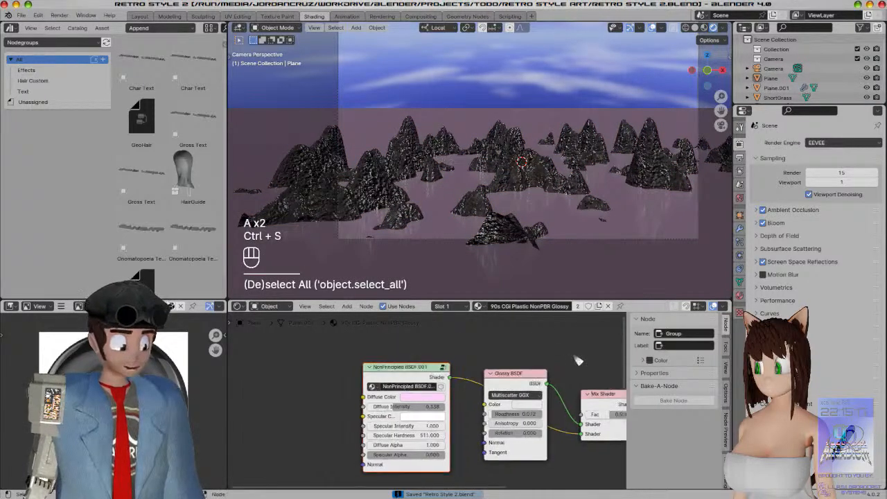
pyautogui.moveTo(597, 374); pyautogui.dragTo(540, 371, button='middle')
pyautogui.moveTo(551, 411)
pyautogui.mouseDown()
pyautogui.moveTo(525, 411)
pyautogui.moveTo(547, 411)
pyautogui.moveTo(536, 412)
pyautogui.mouseUp()
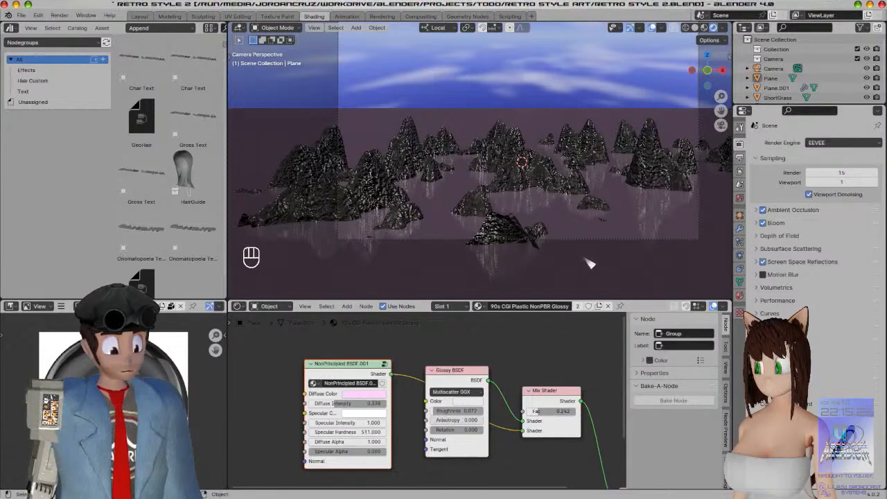
pyautogui.press('a')
pyautogui.press('a')
pyautogui.hotkey('ctrl', 's')
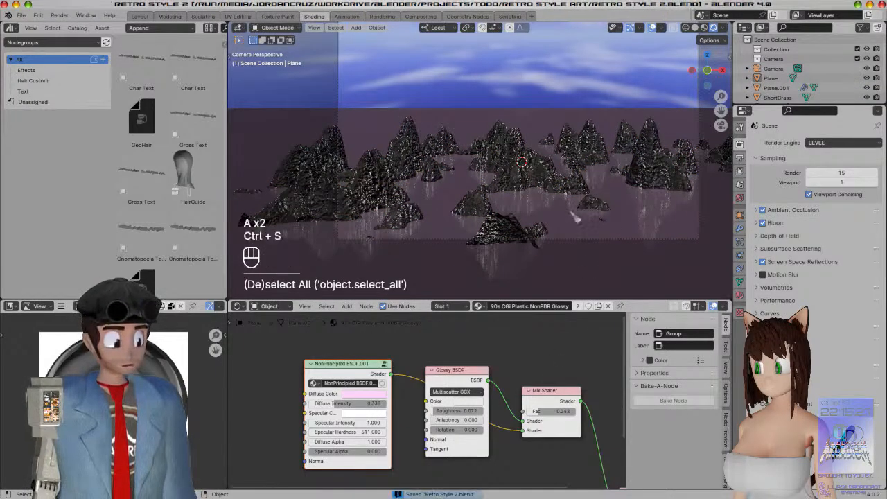
# Select the mountain terrain to view its shader nodes, deselect it, and save the file
pyautogui.click(538, 183)
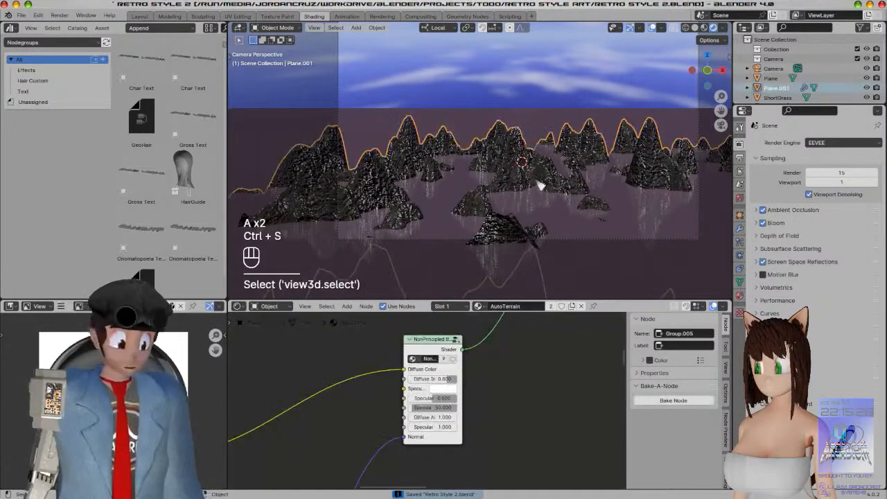
pyautogui.click(562, 96)
pyautogui.hotkey('ctrl', 's')
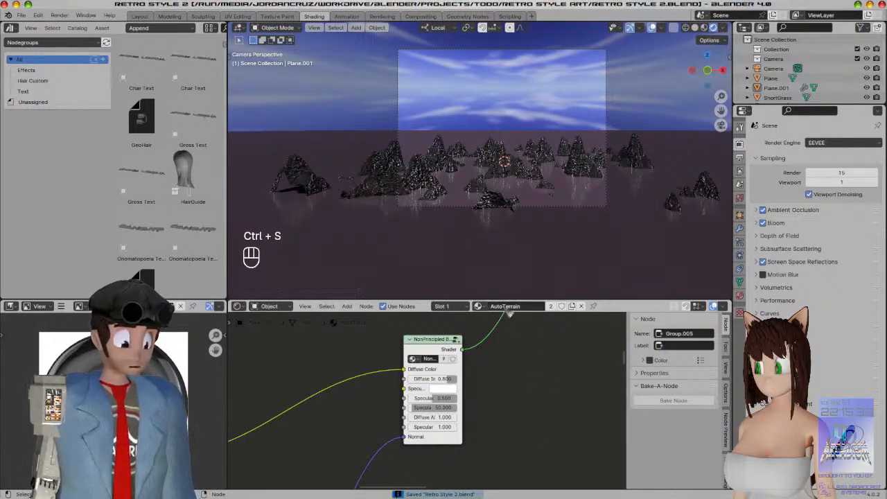
# Show the World shader nodes and move the skybox texture nodes away from the Simple Background node to make room
pyautogui.click(270, 306)
pyautogui.click(272, 336)
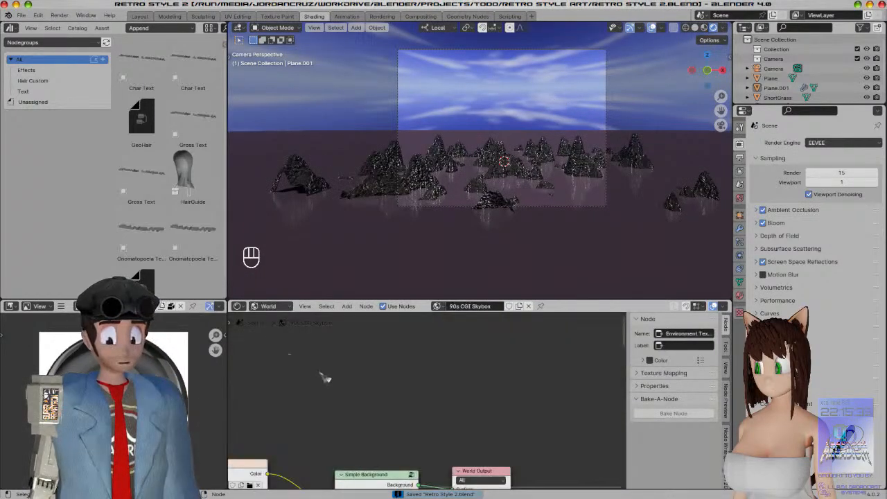
pyautogui.scroll(-6, 522, 372)
pyautogui.moveTo(497, 389); pyautogui.dragTo(507, 348, button='middle')
pyautogui.moveTo(286, 368); pyautogui.dragTo(477, 492)
pyautogui.press('g')
pyautogui.click(405, 423)
pyautogui.click(457, 362)
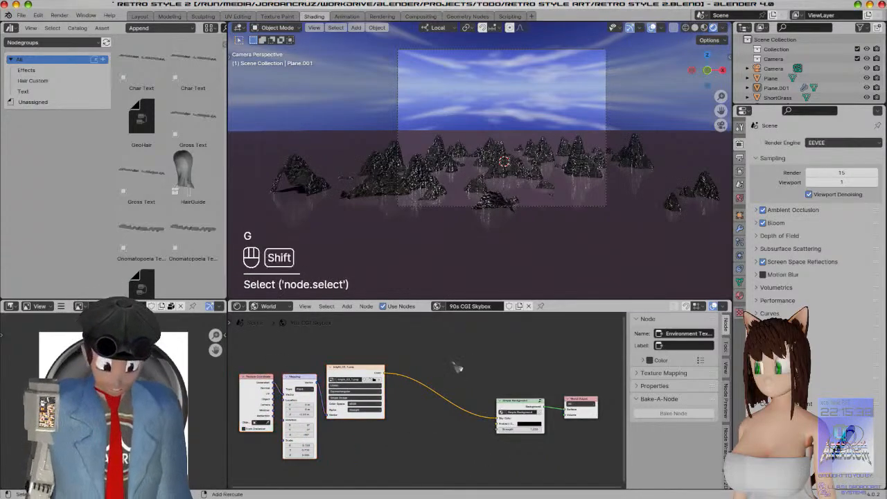
# Insert a Color Ramp node between the bright_03_1.png environment texture and the Simple Background's Sky Color
pyautogui.hotkey('shift', 'a')
pyautogui.click(431, 263)
pyautogui.write('co')
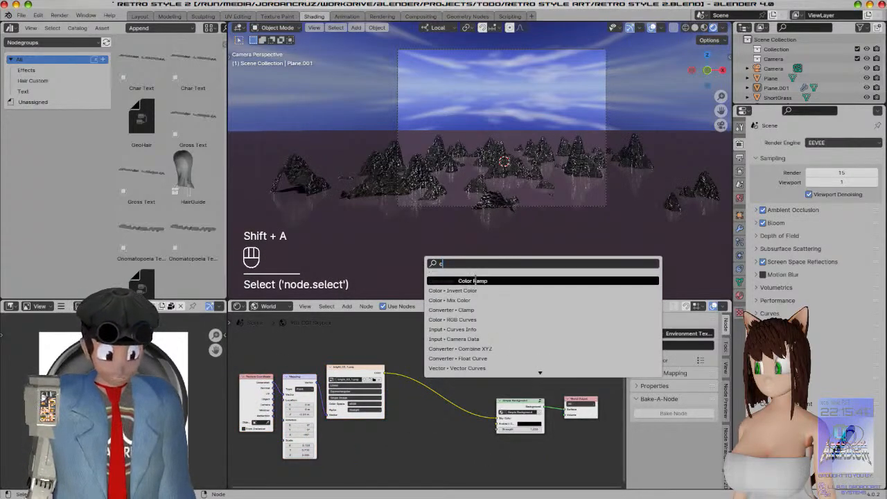
pyautogui.click(454, 280)
pyautogui.click(463, 431)
pyautogui.scroll(4, 463, 431)
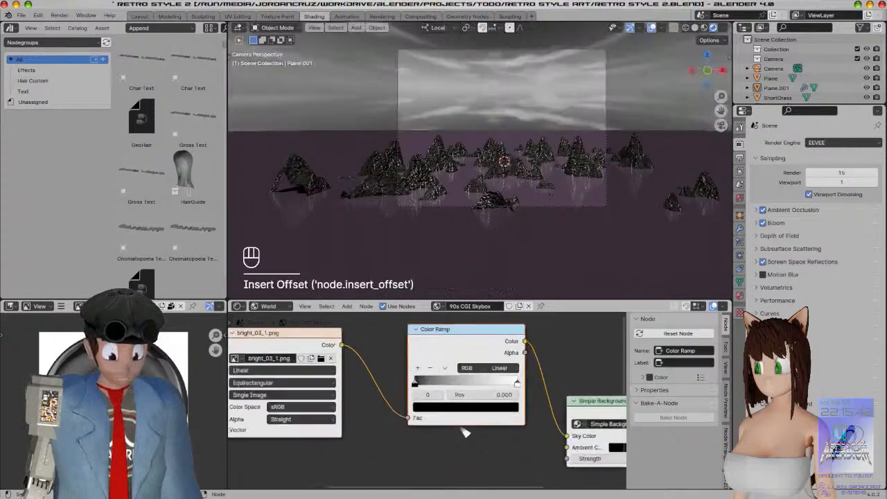
# Change the Color Ramp's first stop from black to a saturated dark green
pyautogui.click(443, 410)
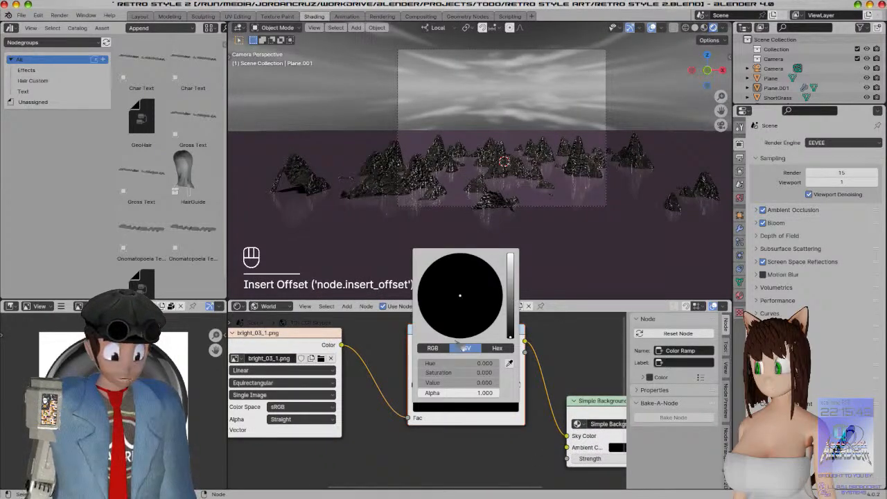
pyautogui.moveTo(511, 337); pyautogui.dragTo(511, 295)
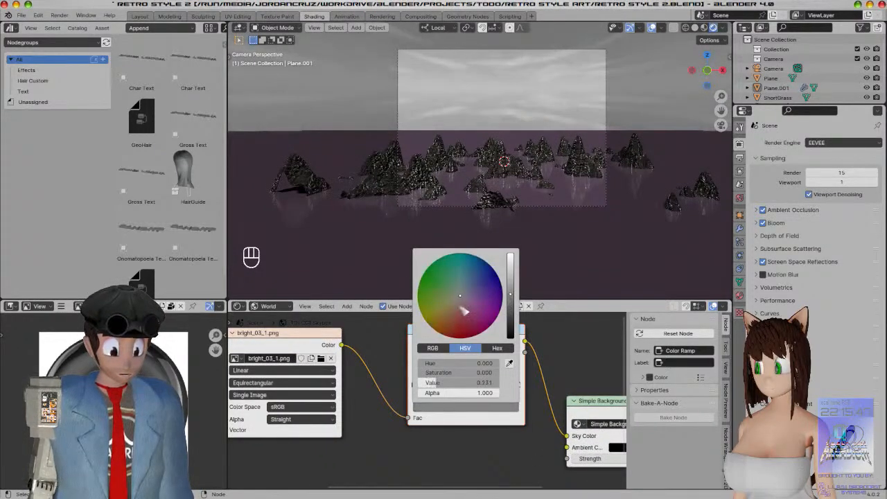
pyautogui.moveTo(457, 296); pyautogui.dragTo(426, 274)
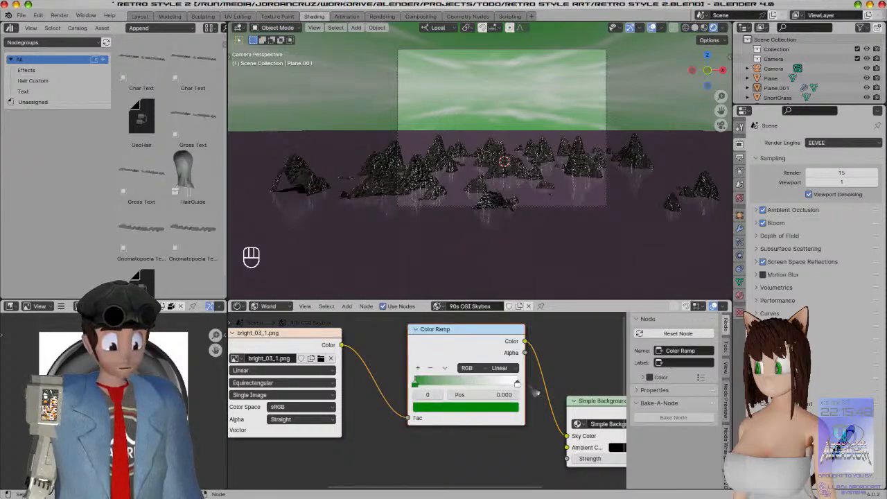
# Set the Color Ramp's stop at position 1.000 to bright sky blue, deselect all objects, and save the file
pyautogui.click(518, 384)
pyautogui.click(493, 406)
pyautogui.moveTo(470, 296); pyautogui.dragTo(473, 255)
pyautogui.scroll(2, 600, 204)
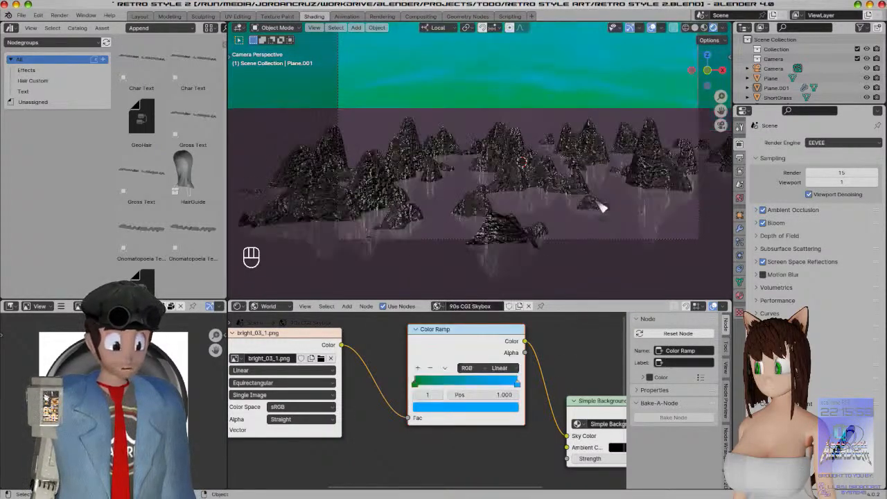
pyautogui.press('a')
pyautogui.press('a')
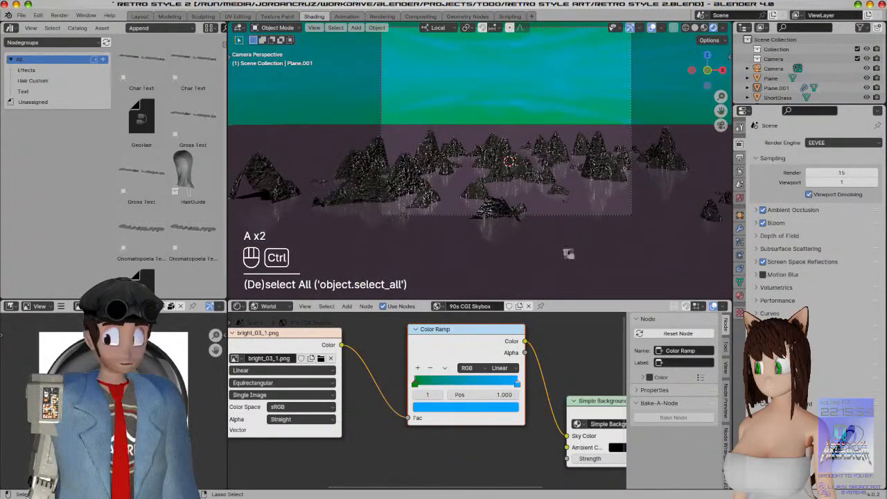
pyautogui.hotkey('ctrl', 's')
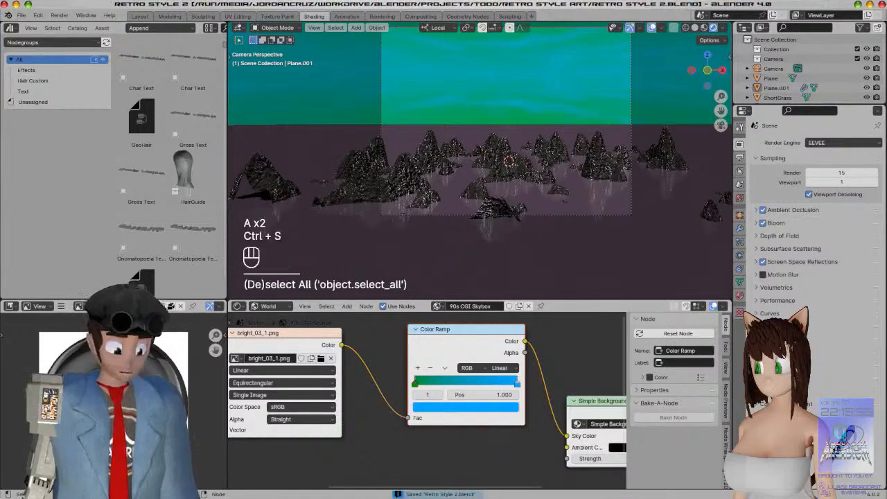